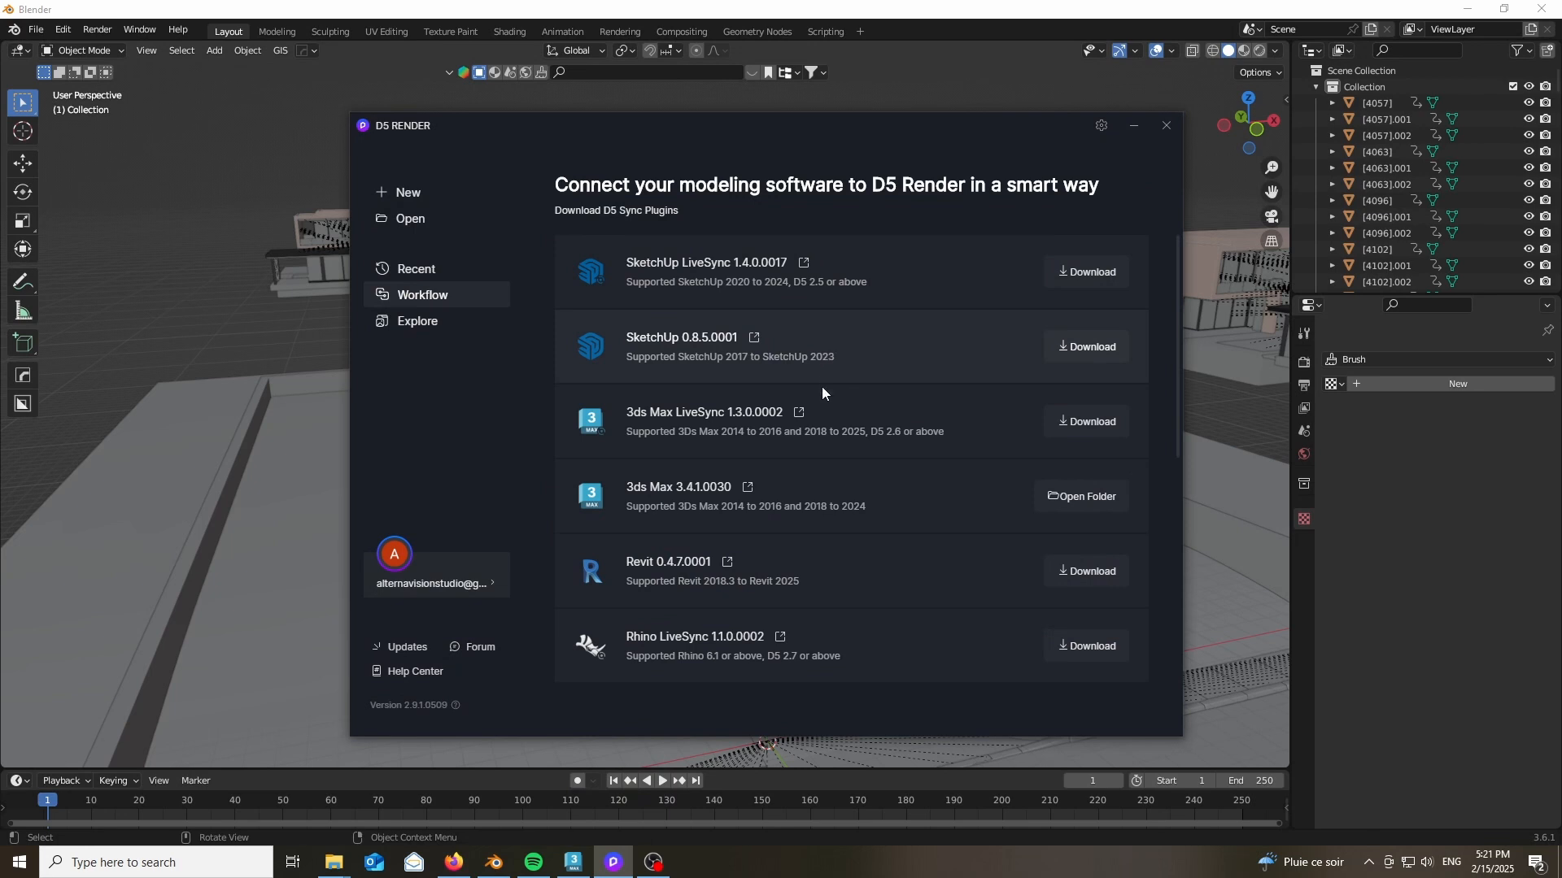
- Examine the D5 Sync plugin list down to the Blender plugin and glance at the open Untitled project folder
scroll(792, 465, down, 6)
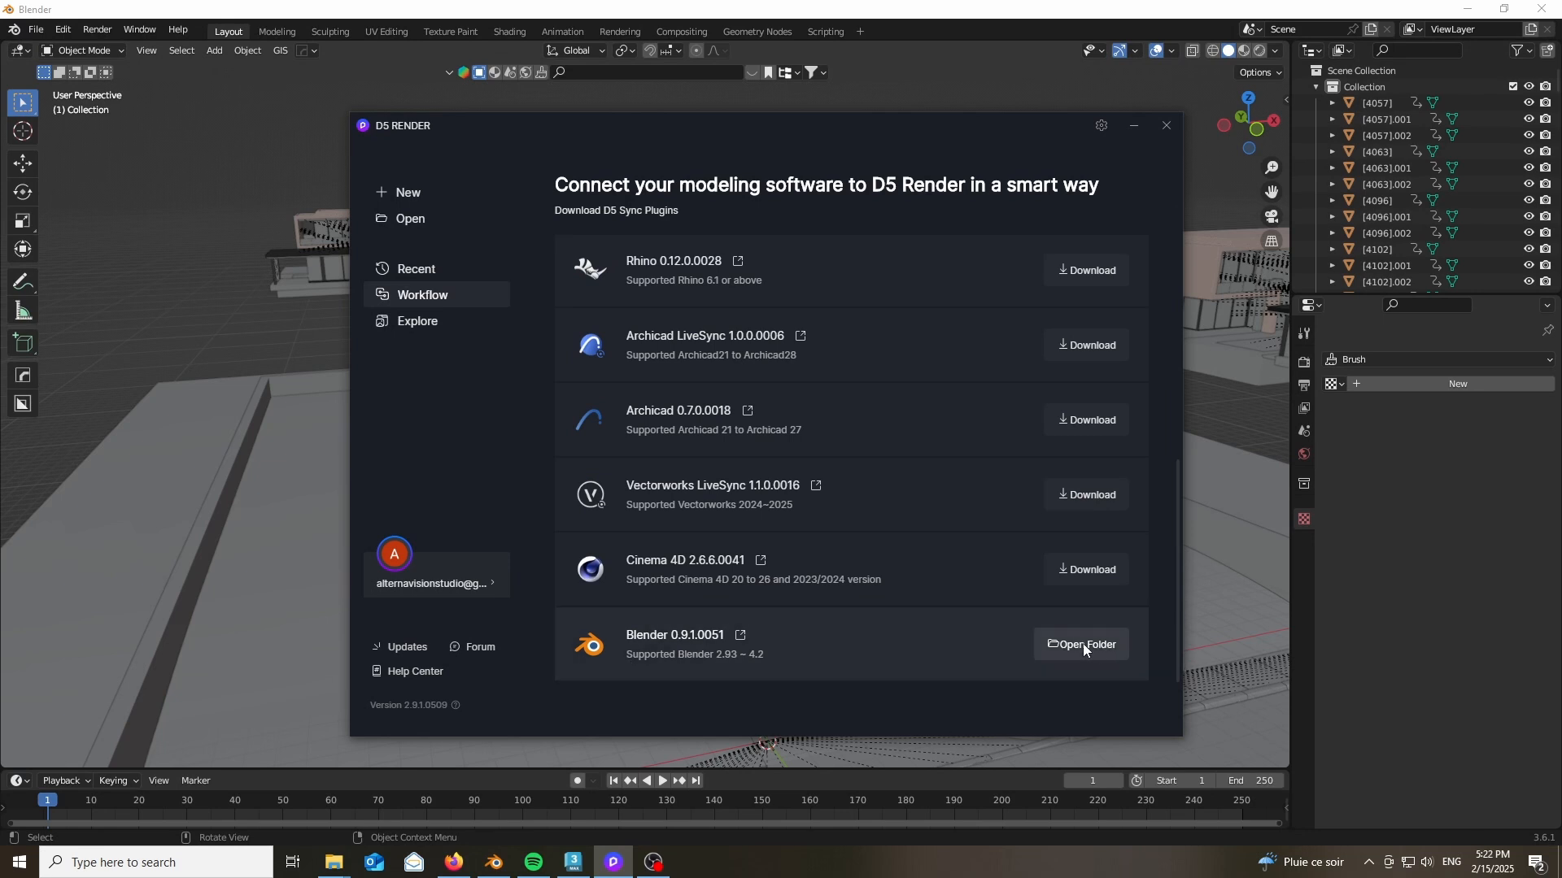
mouse_move(334, 862)
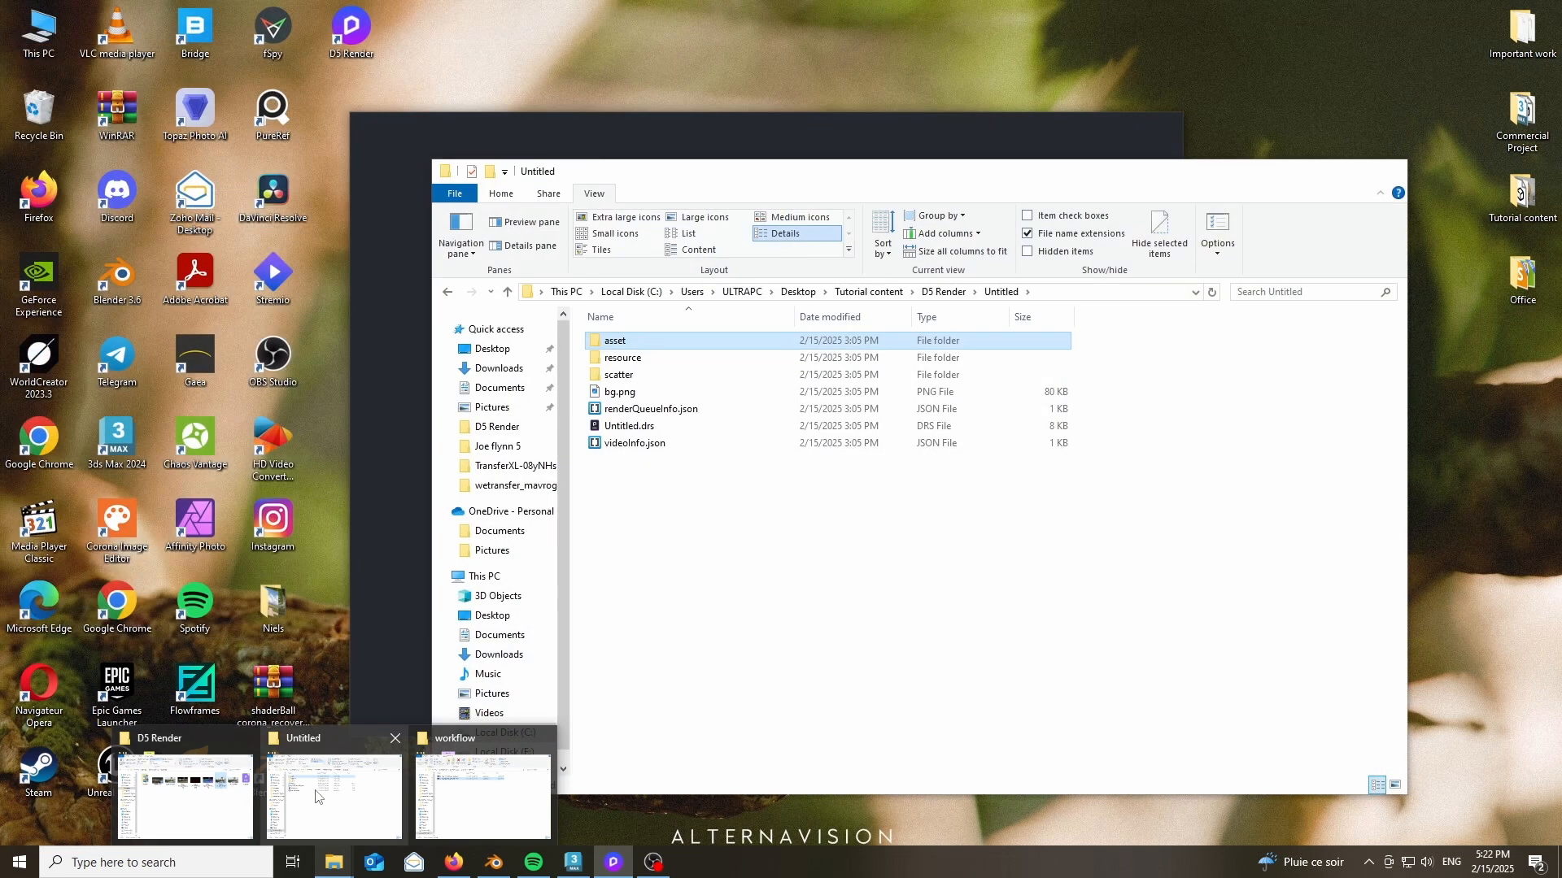
click(316, 795)
click(1313, 173)
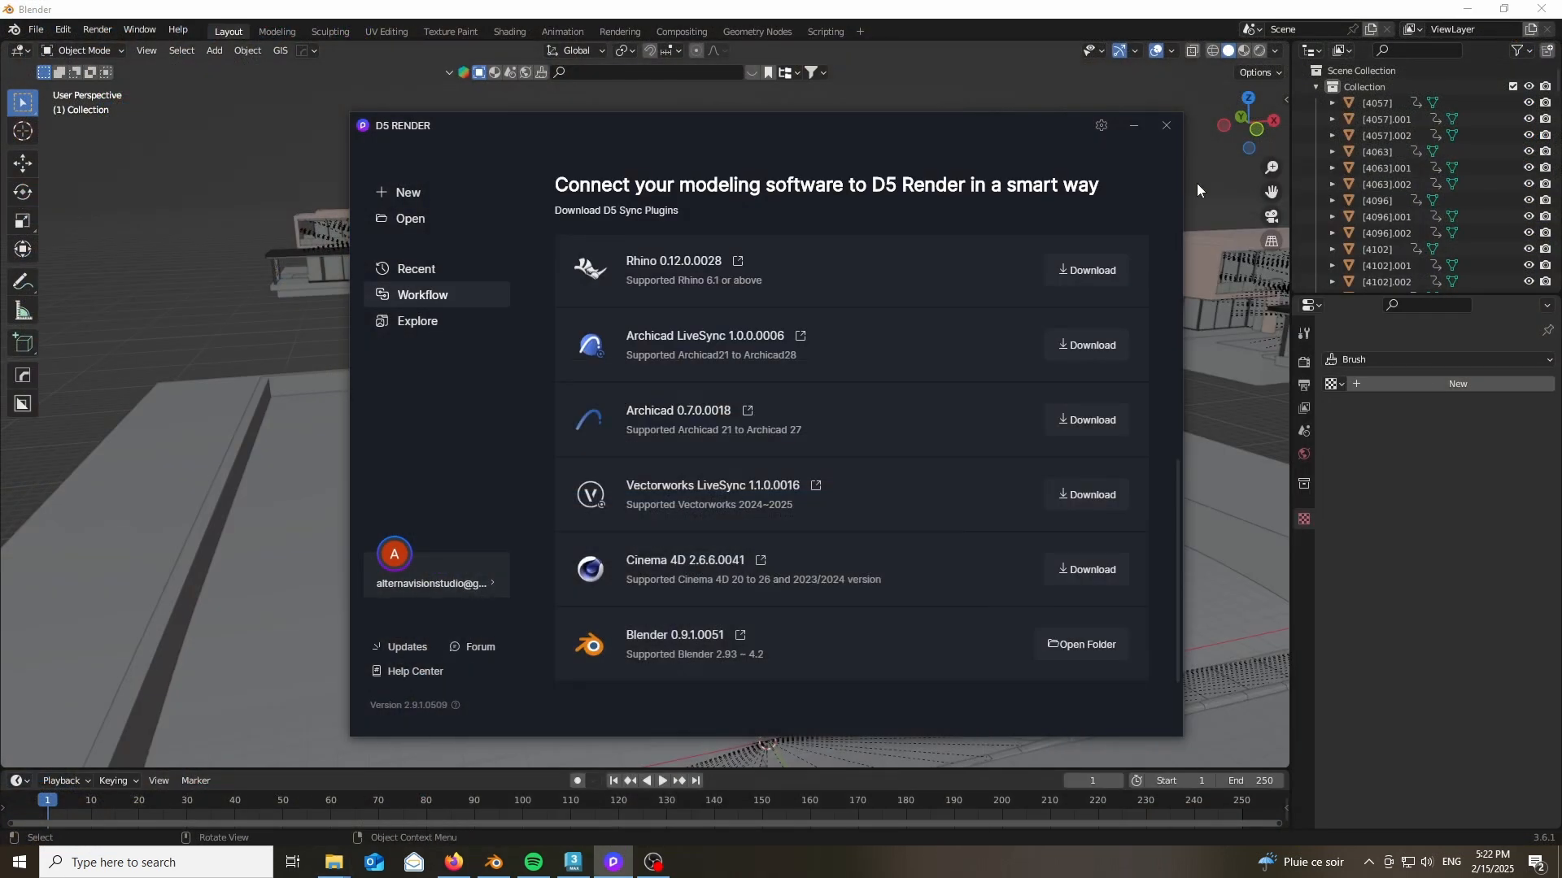
- Switch to Blender and review the D5 Sync add-on settings in the preferences
click(492, 864)
click(63, 29)
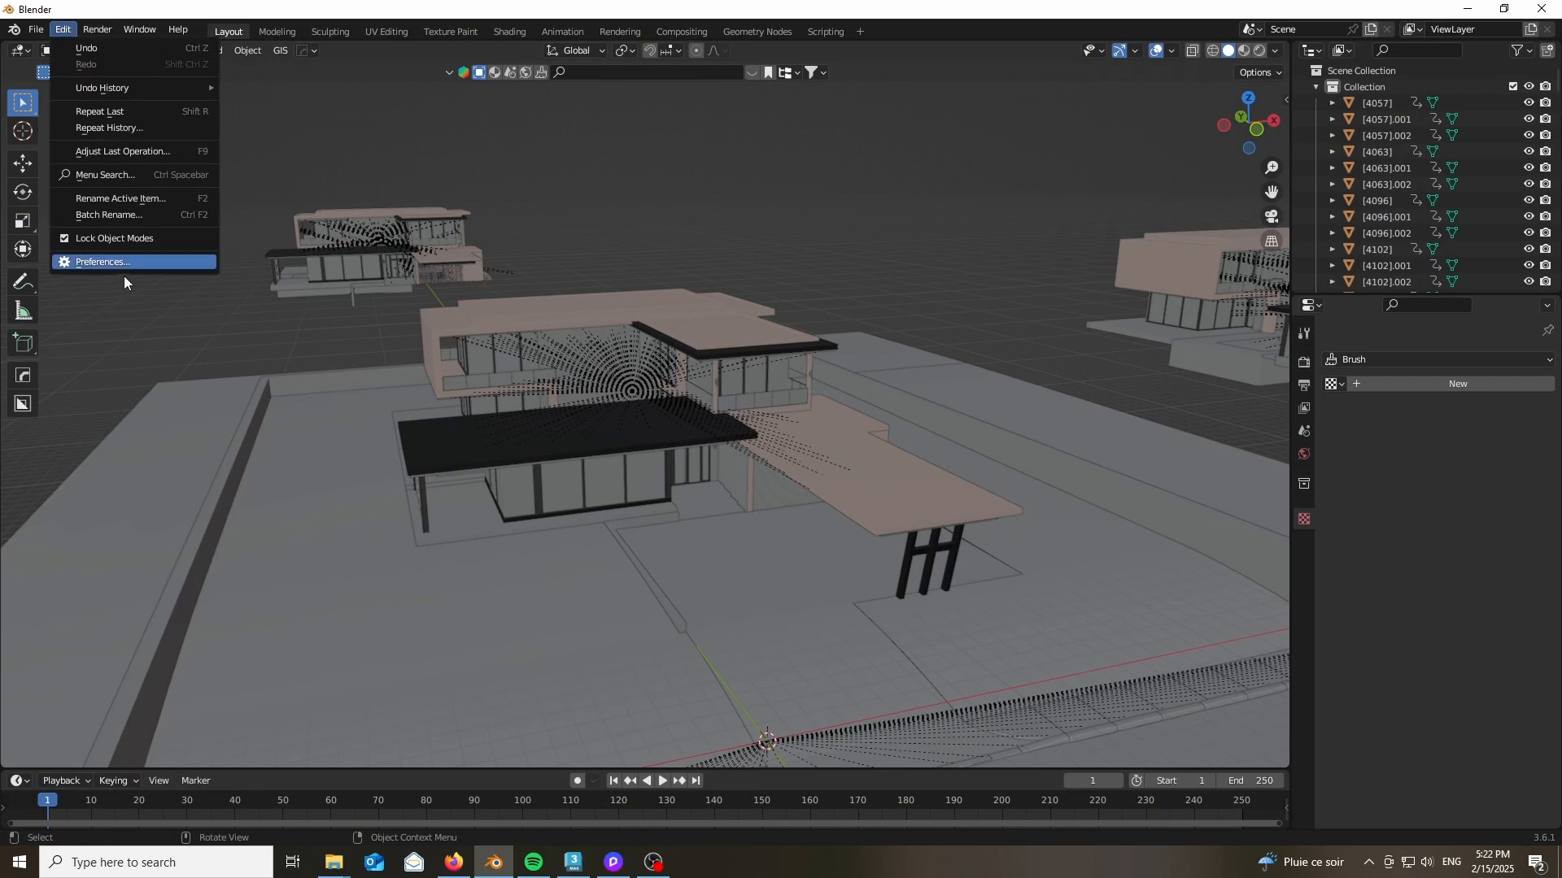
click(96, 265)
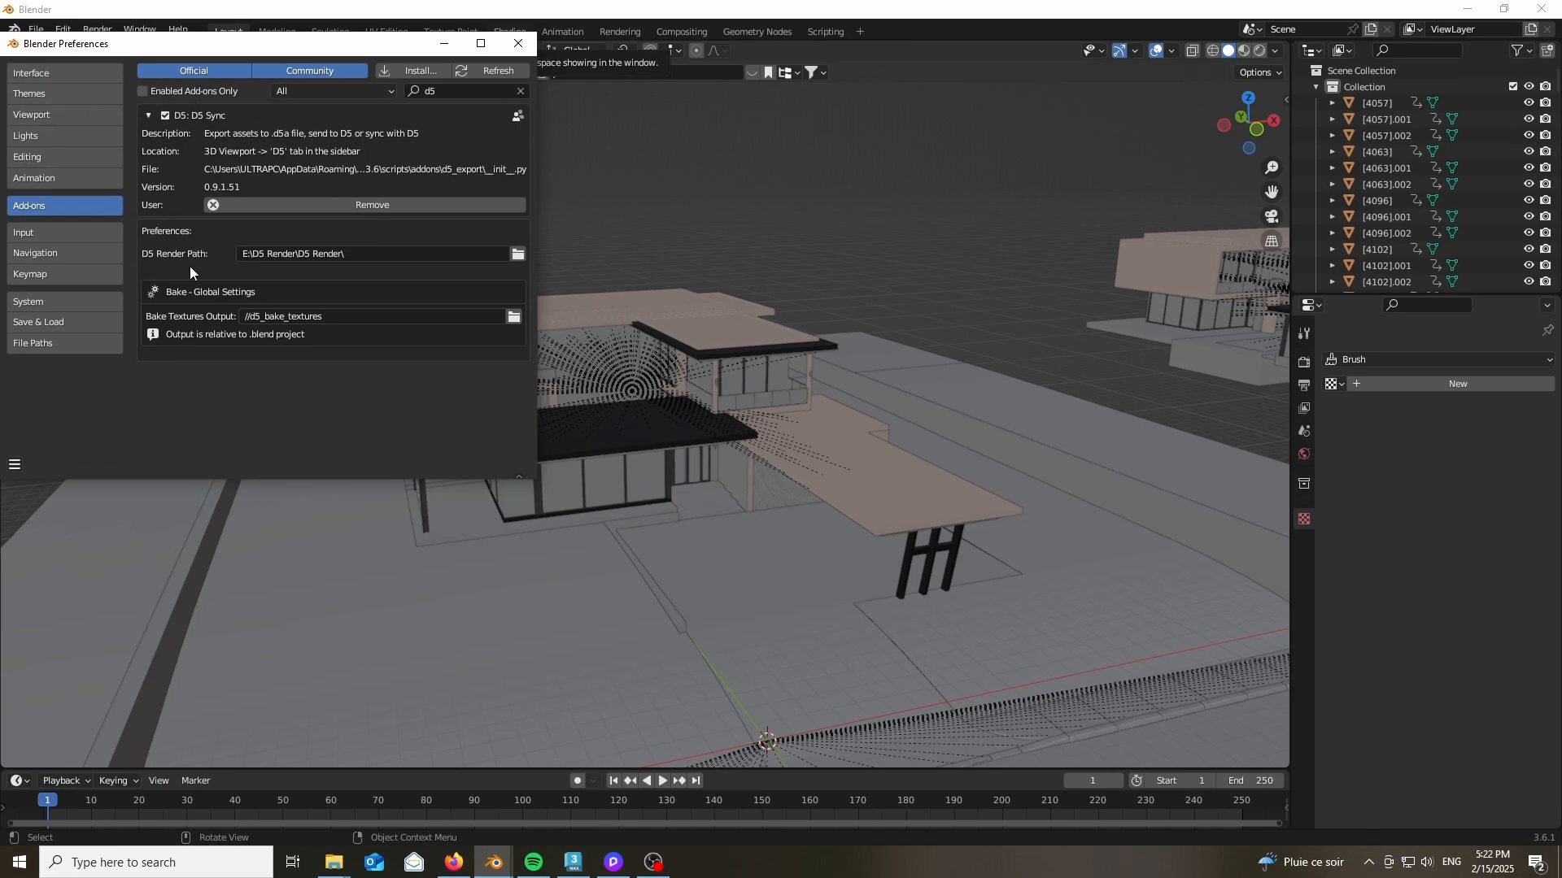
click(519, 43)
- Select all objects in the house scene and look through the file commands
key(a)
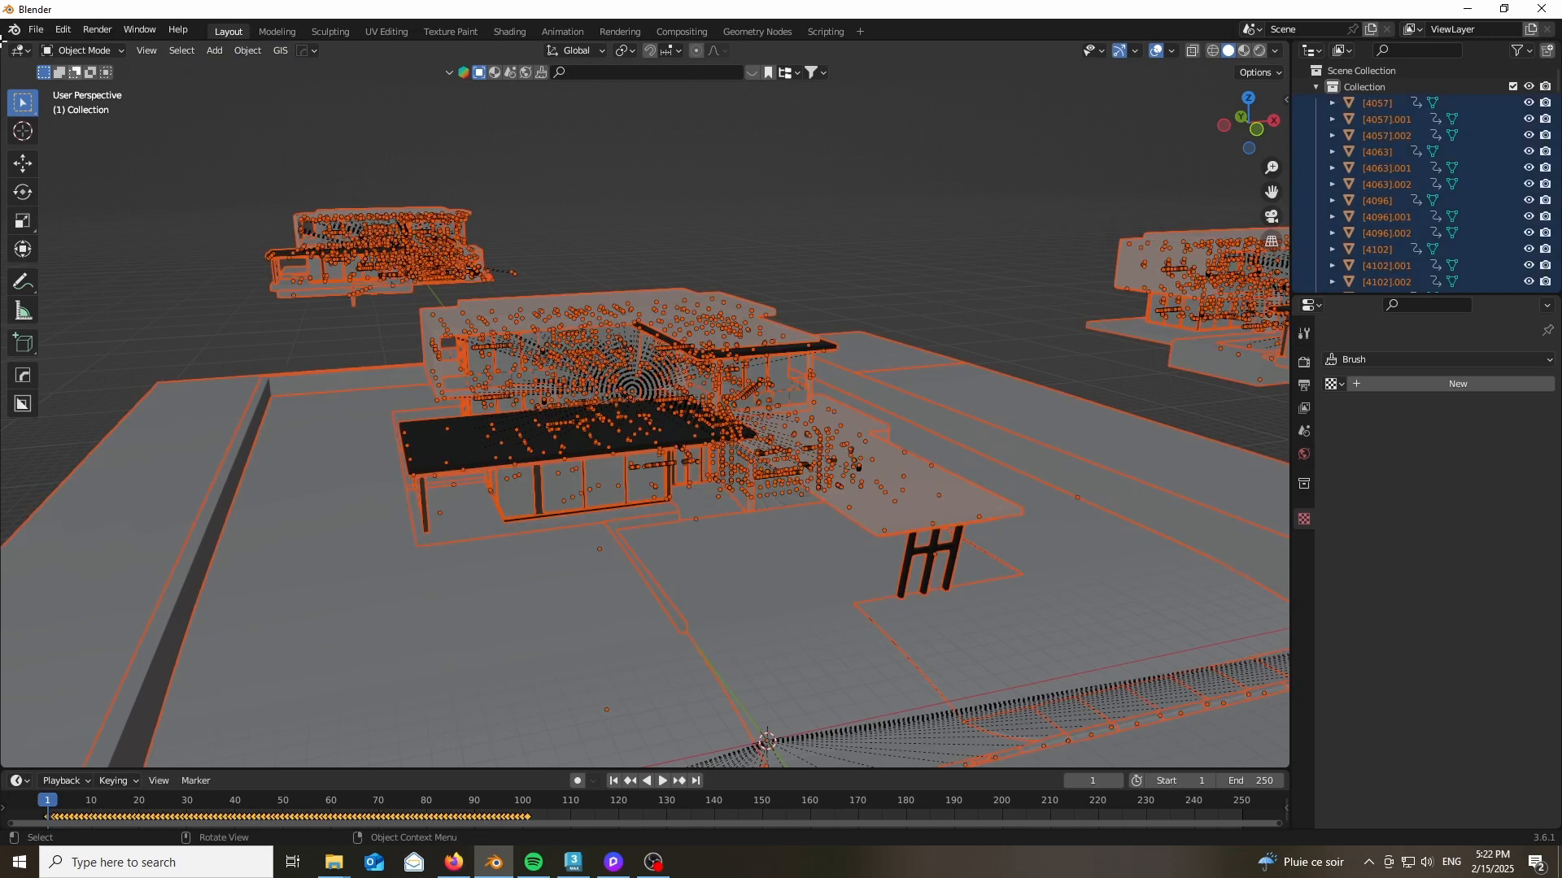
click(32, 32)
mouse_move(104, 266)
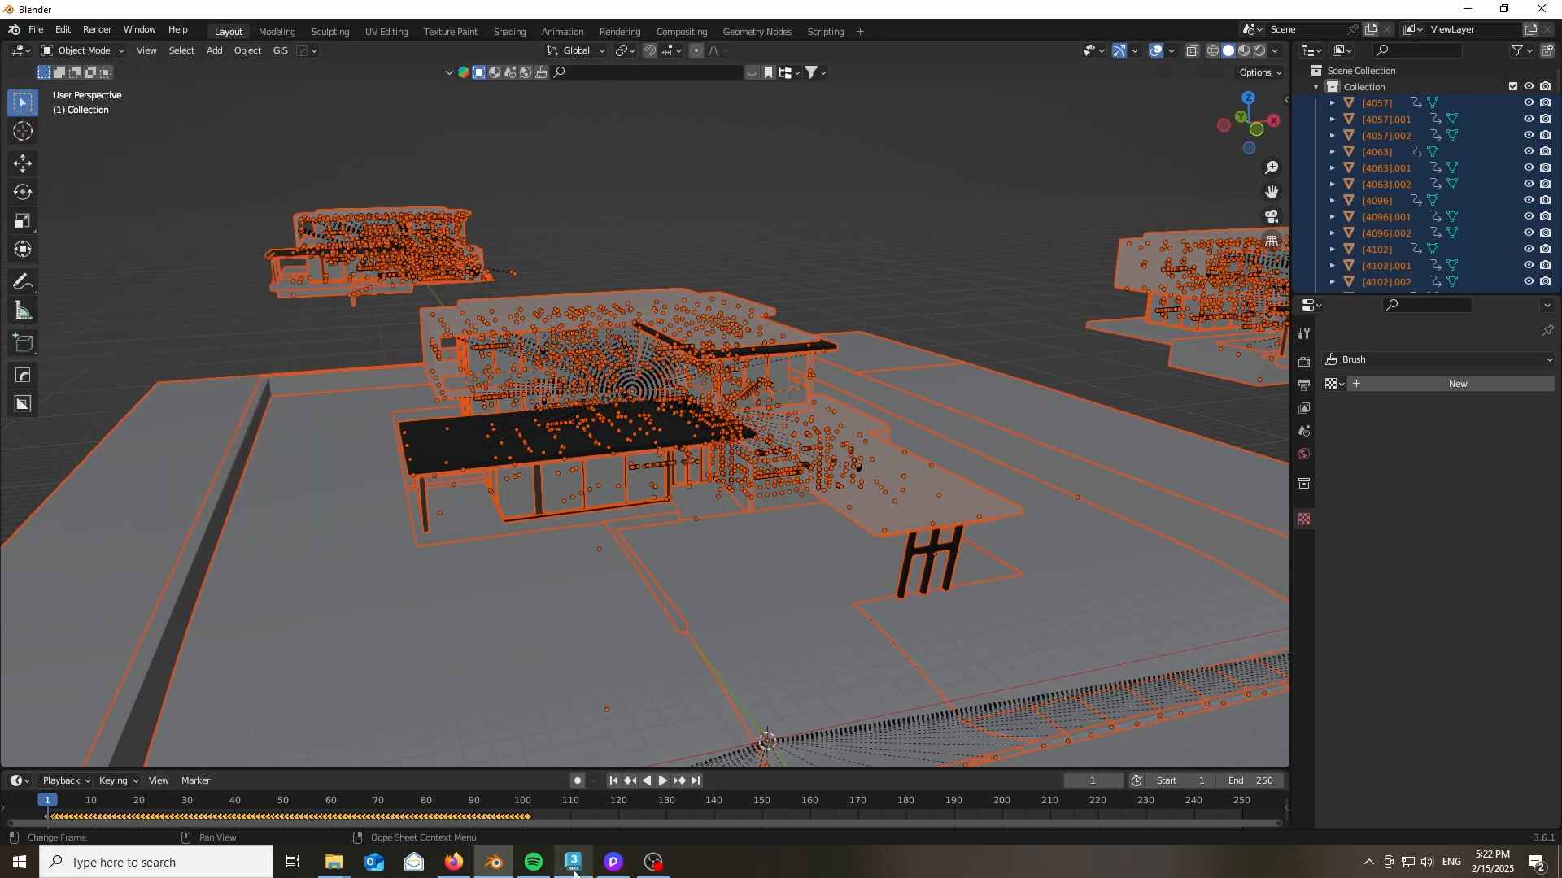
- Switch to 3ds Max, bring up D5 Render from its plugin and create a new project, dismissing the Beginner's Guide
mouse_move(573, 861)
click(561, 792)
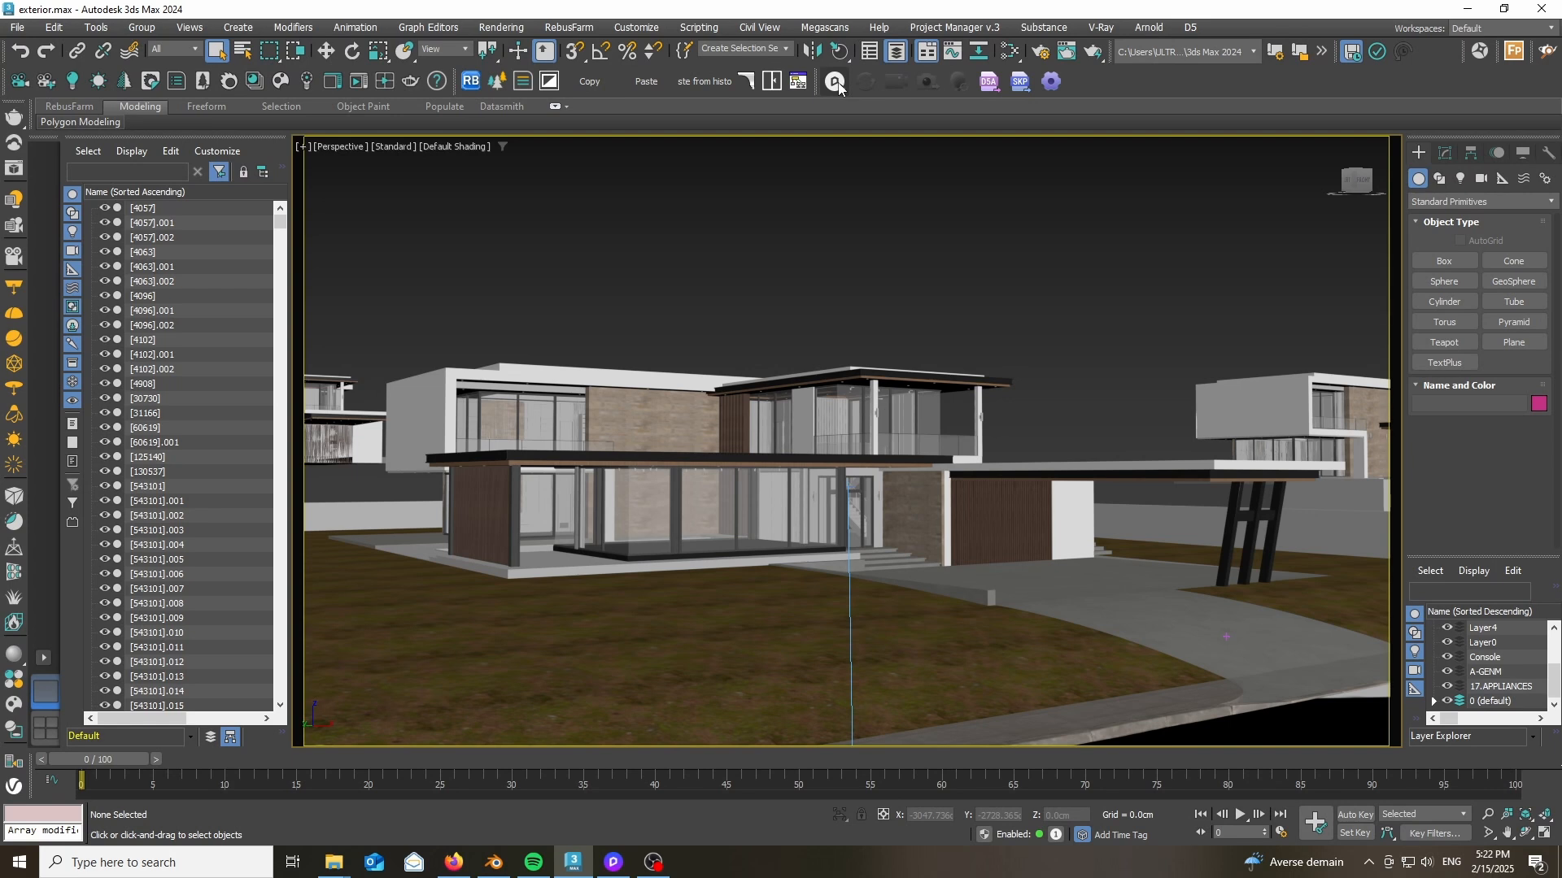
click(836, 82)
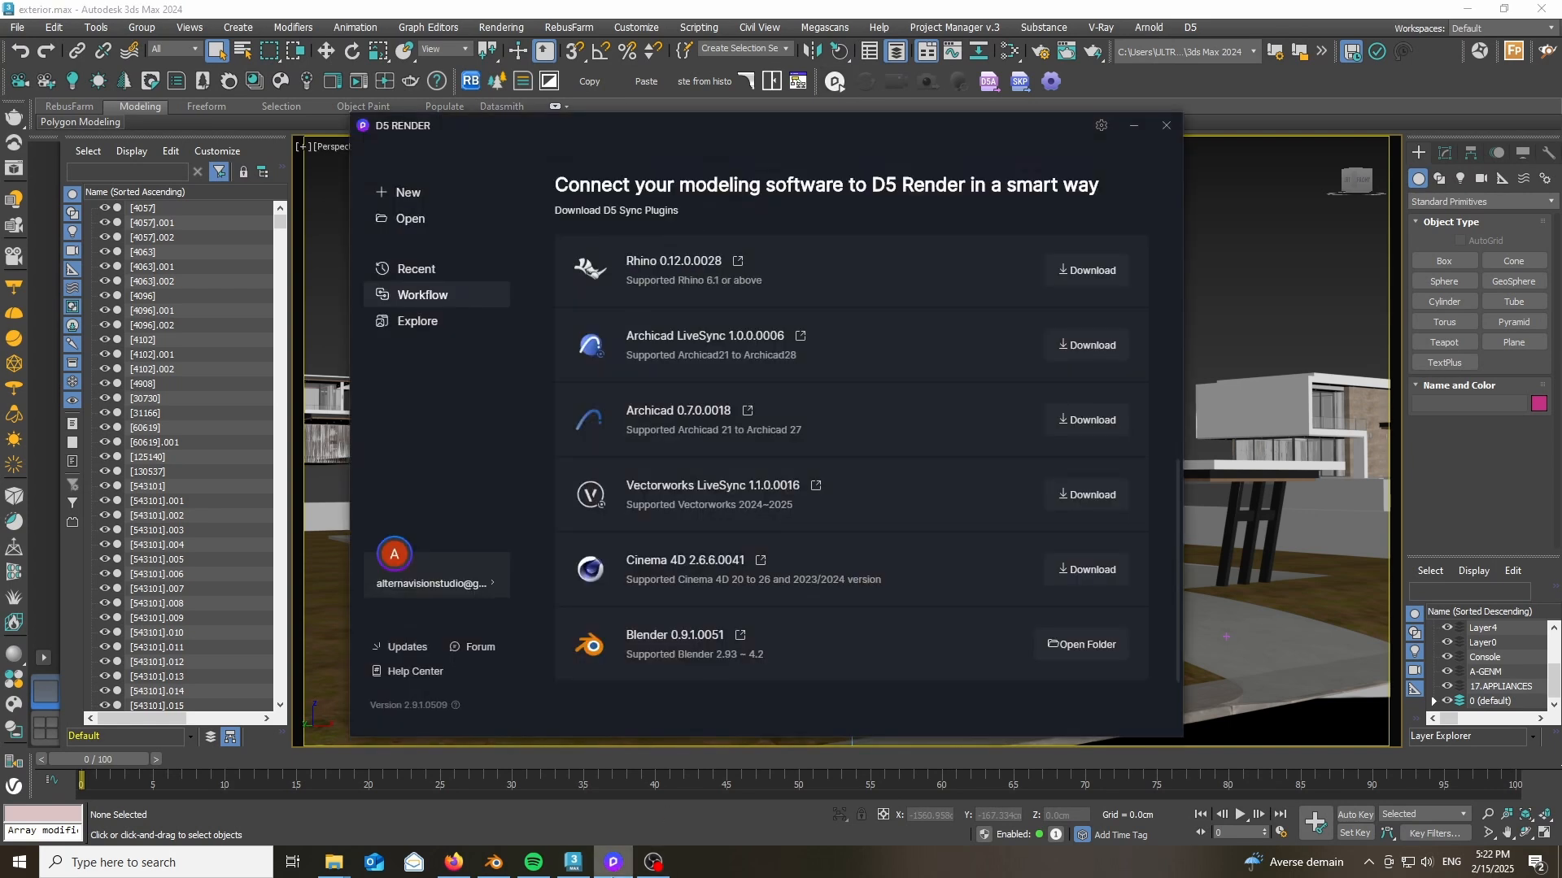
click(417, 195)
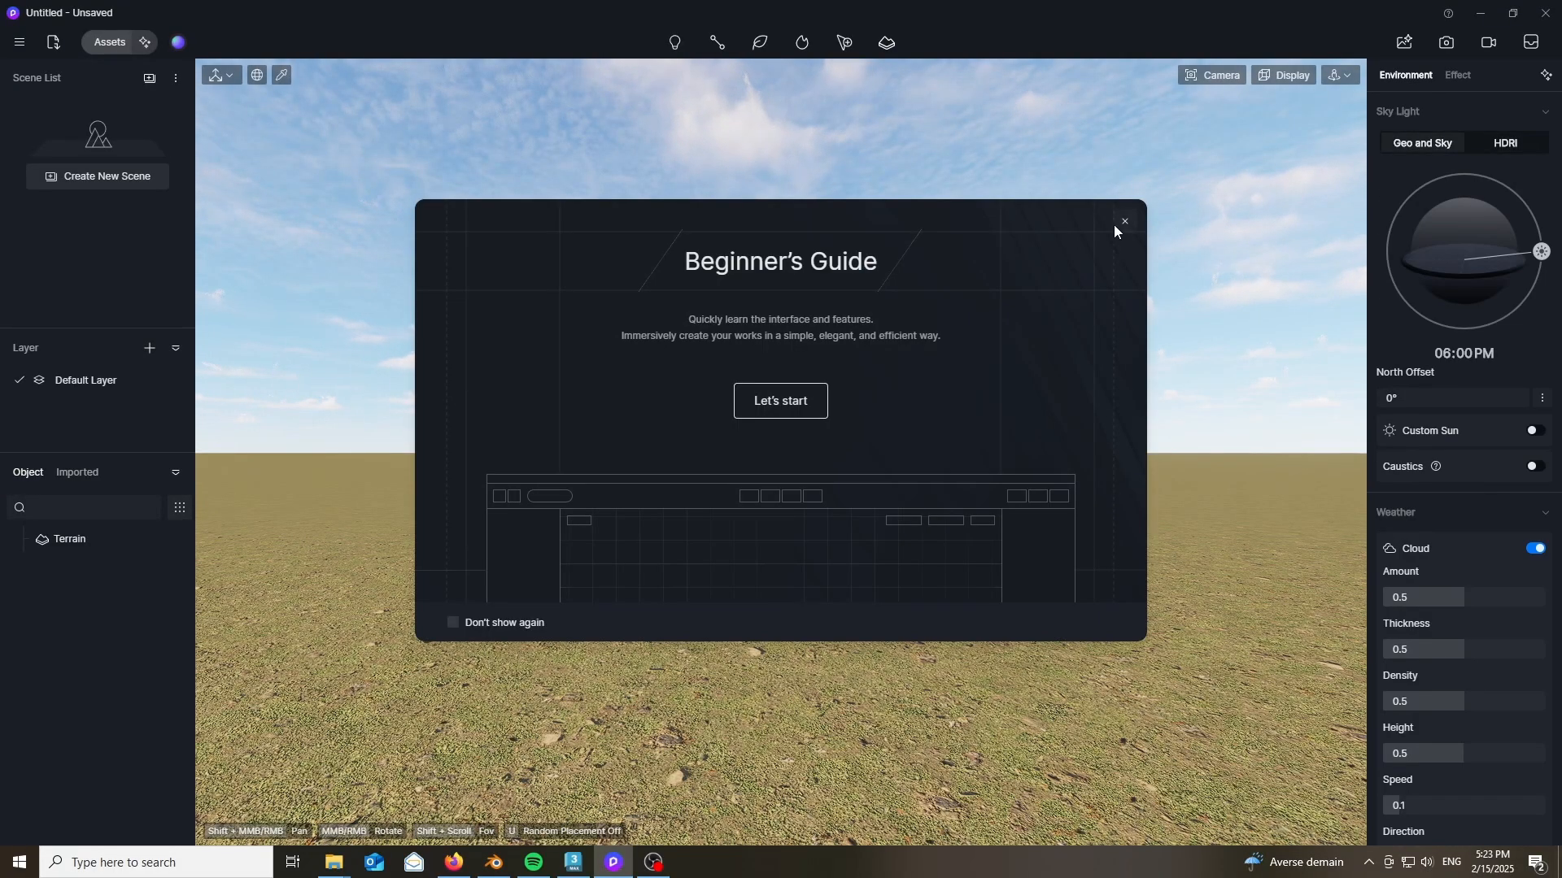
click(1125, 221)
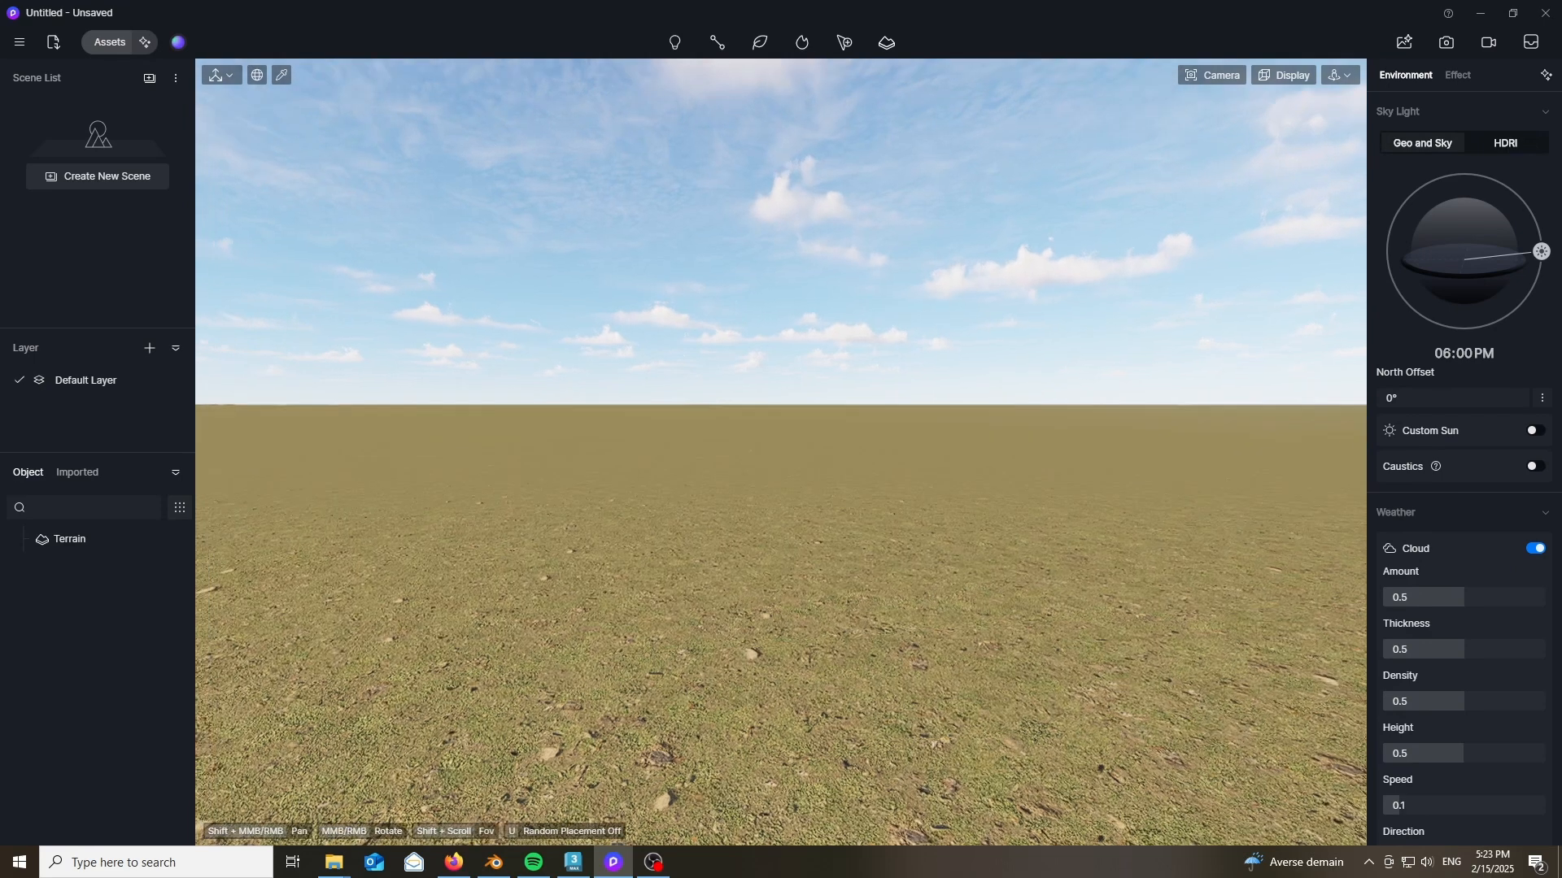
- Look around the empty terrain from different angles, heights and distances
mouse_move(833, 271)
middle_down()
mouse_move(820, 423)
mouse_move(805, 391)
mouse_move(829, 445)
mouse_move(864, 398)
mouse_move(832, 271)
middle_up()
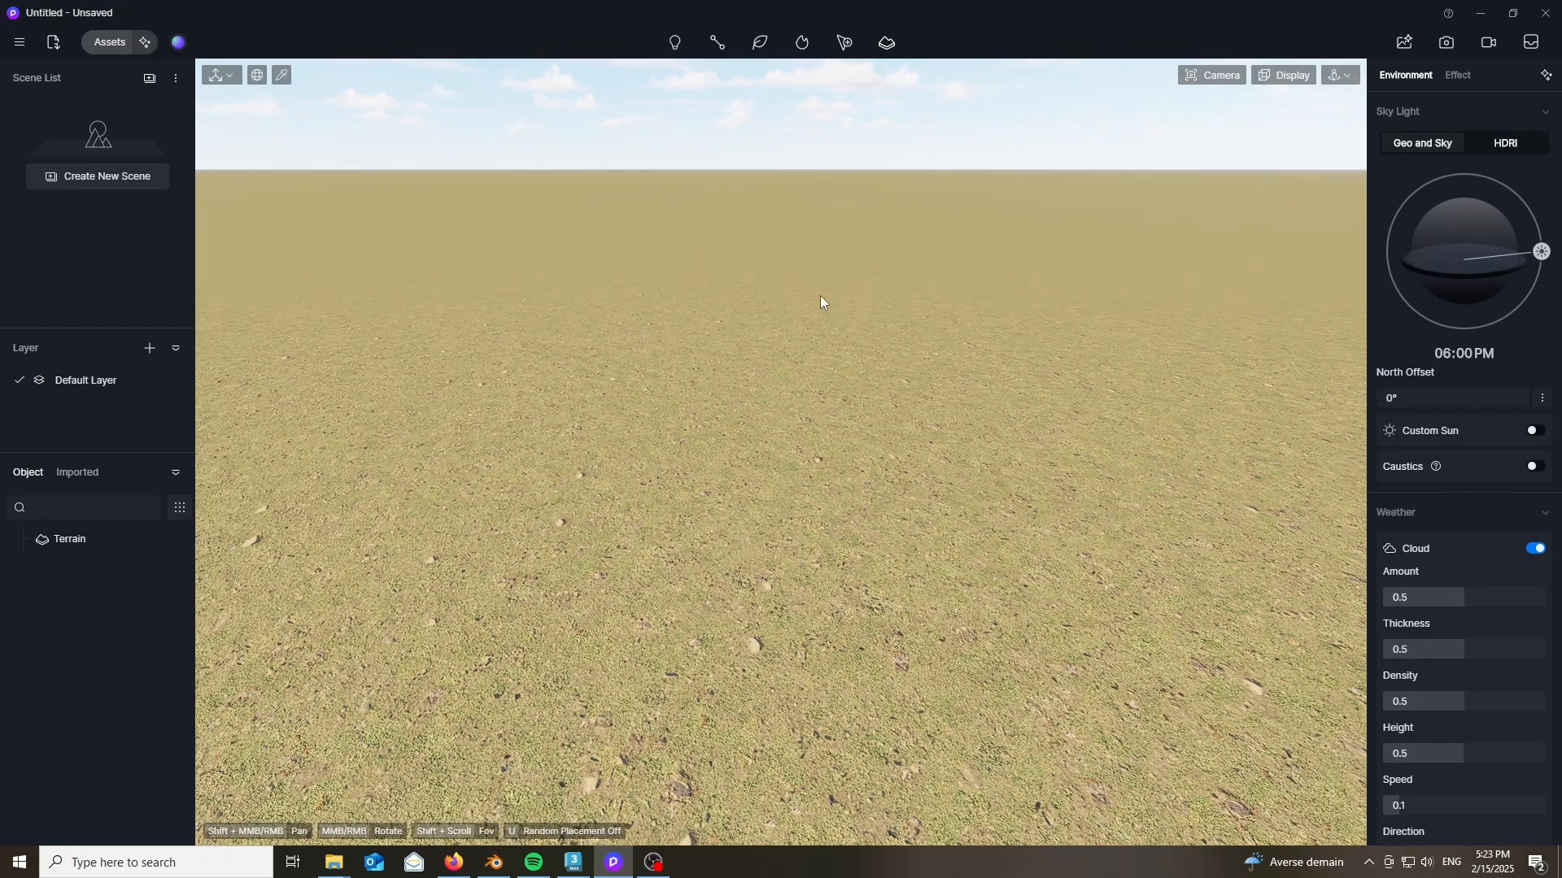
key(w)
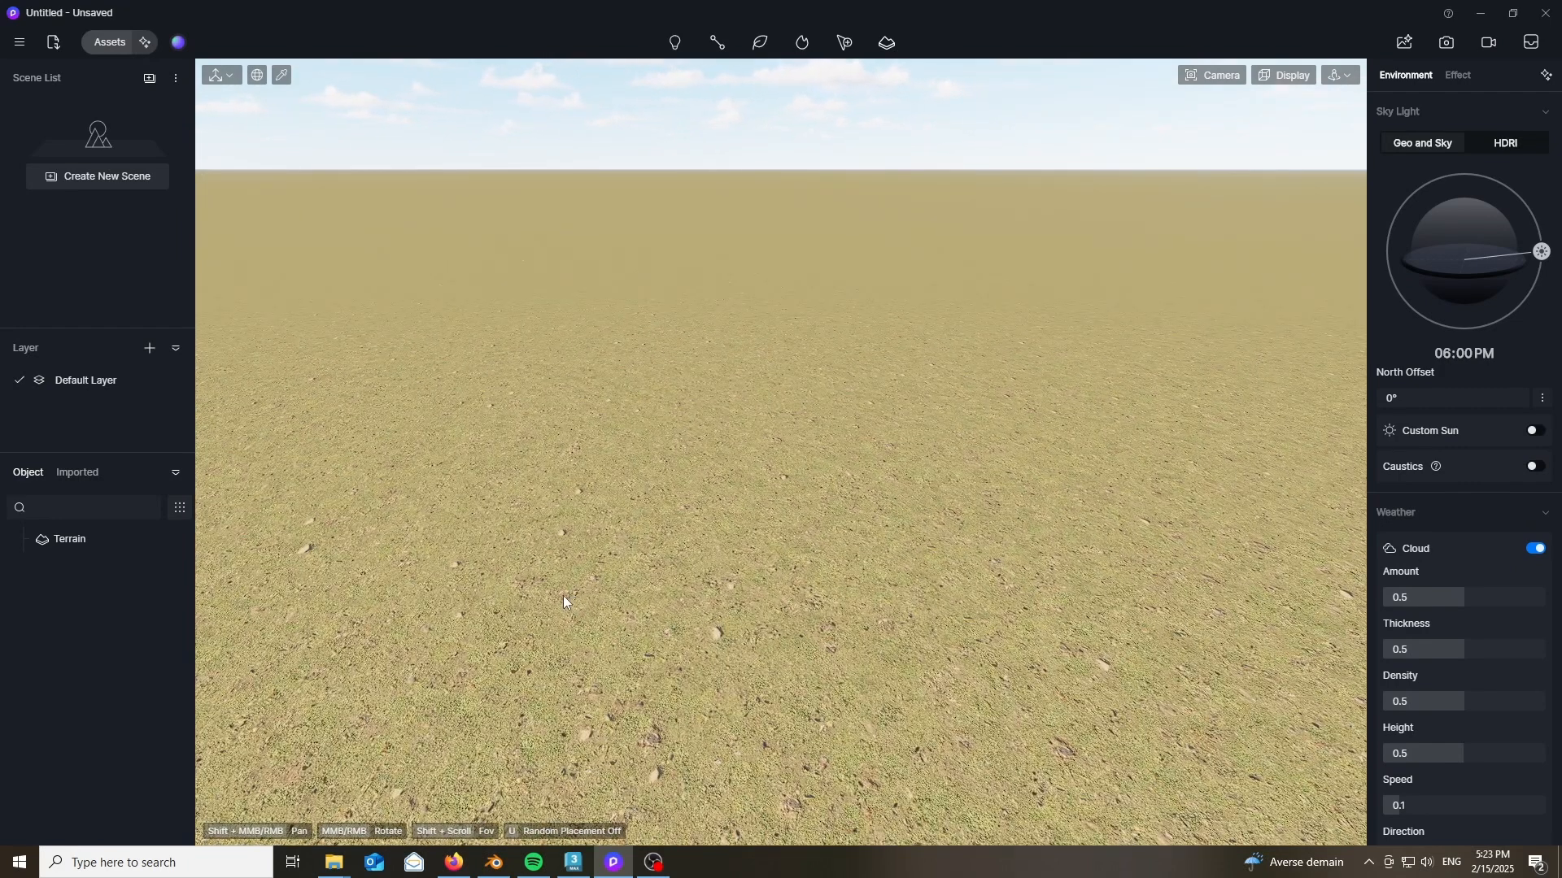
mouse_move(590, 476)
middle_down()
mouse_move(591, 423)
mouse_move(591, 477)
middle_up()
scroll(510, 534, down, 3)
scroll(506, 539, down, 2)
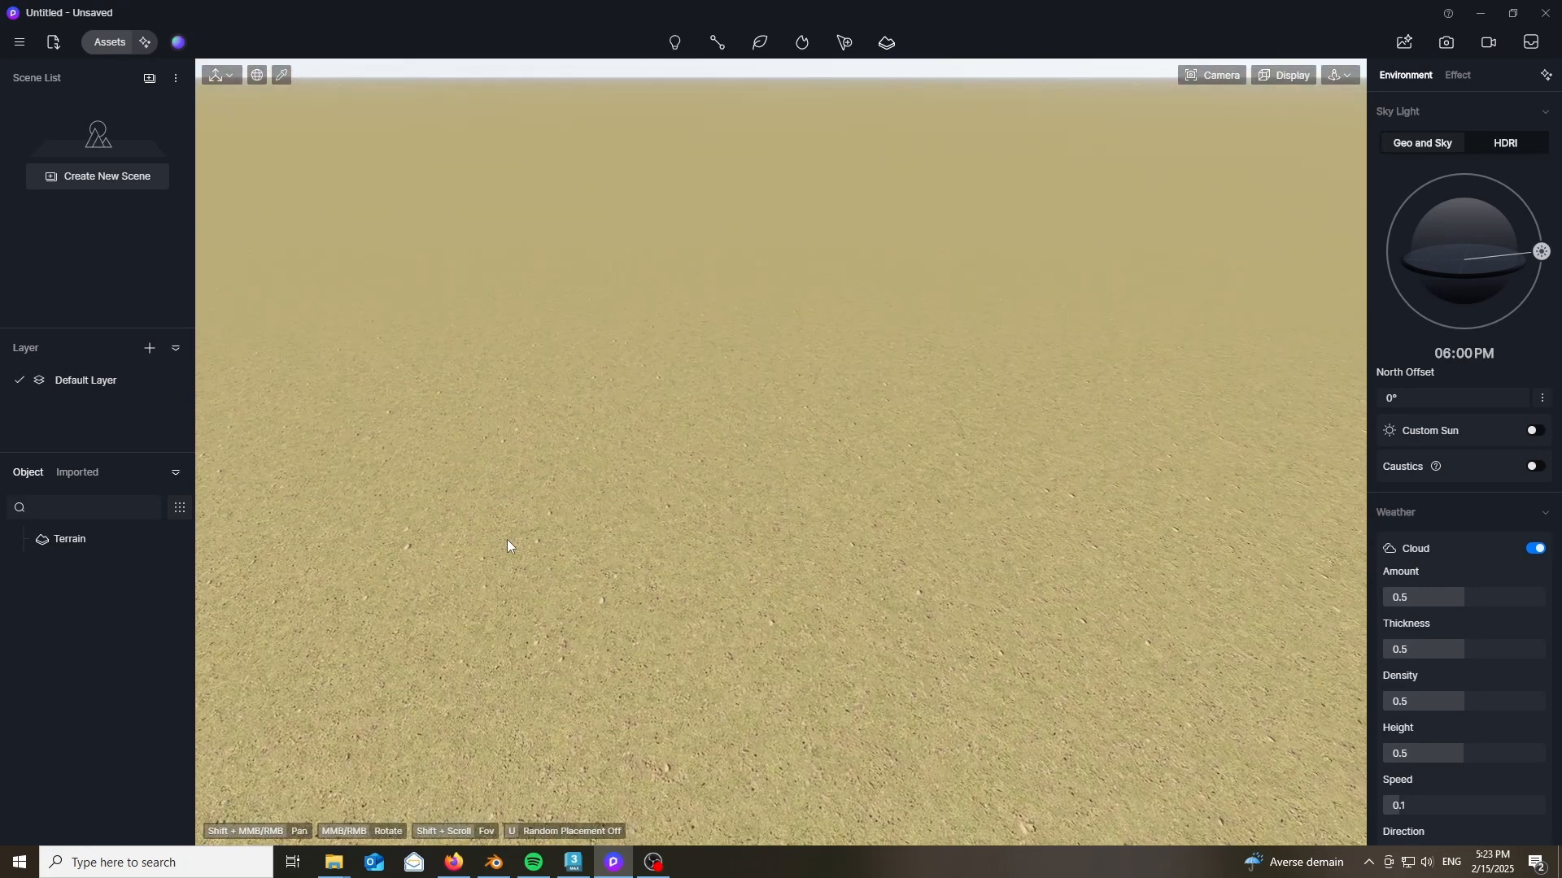
mouse_move(506, 539)
middle_down()
mouse_move(504, 481)
mouse_move(505, 542)
middle_up()
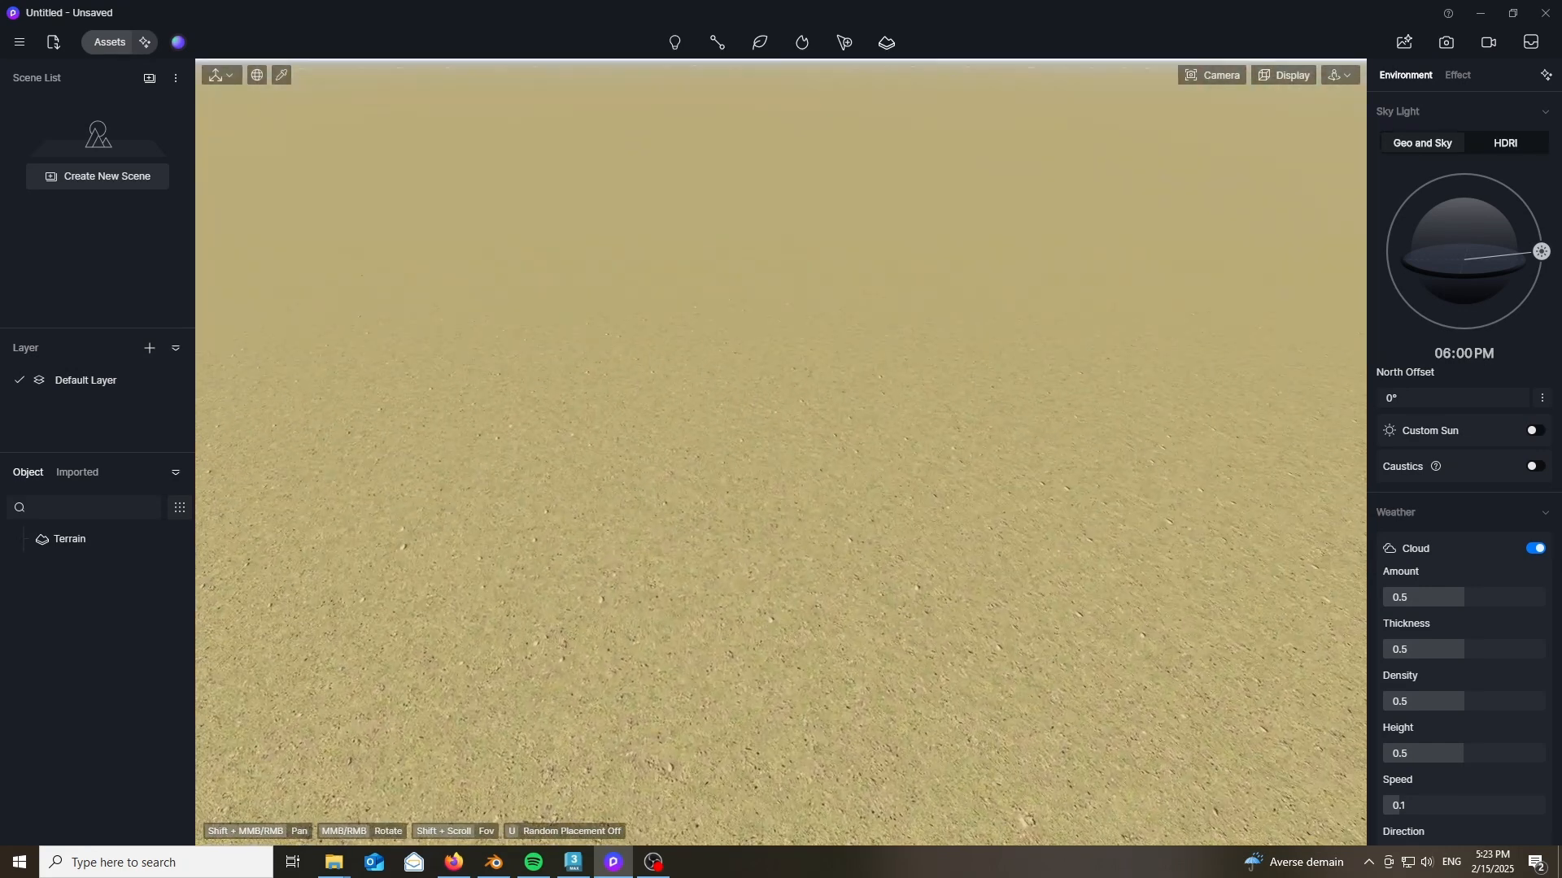
scroll(510, 620, down, 3)
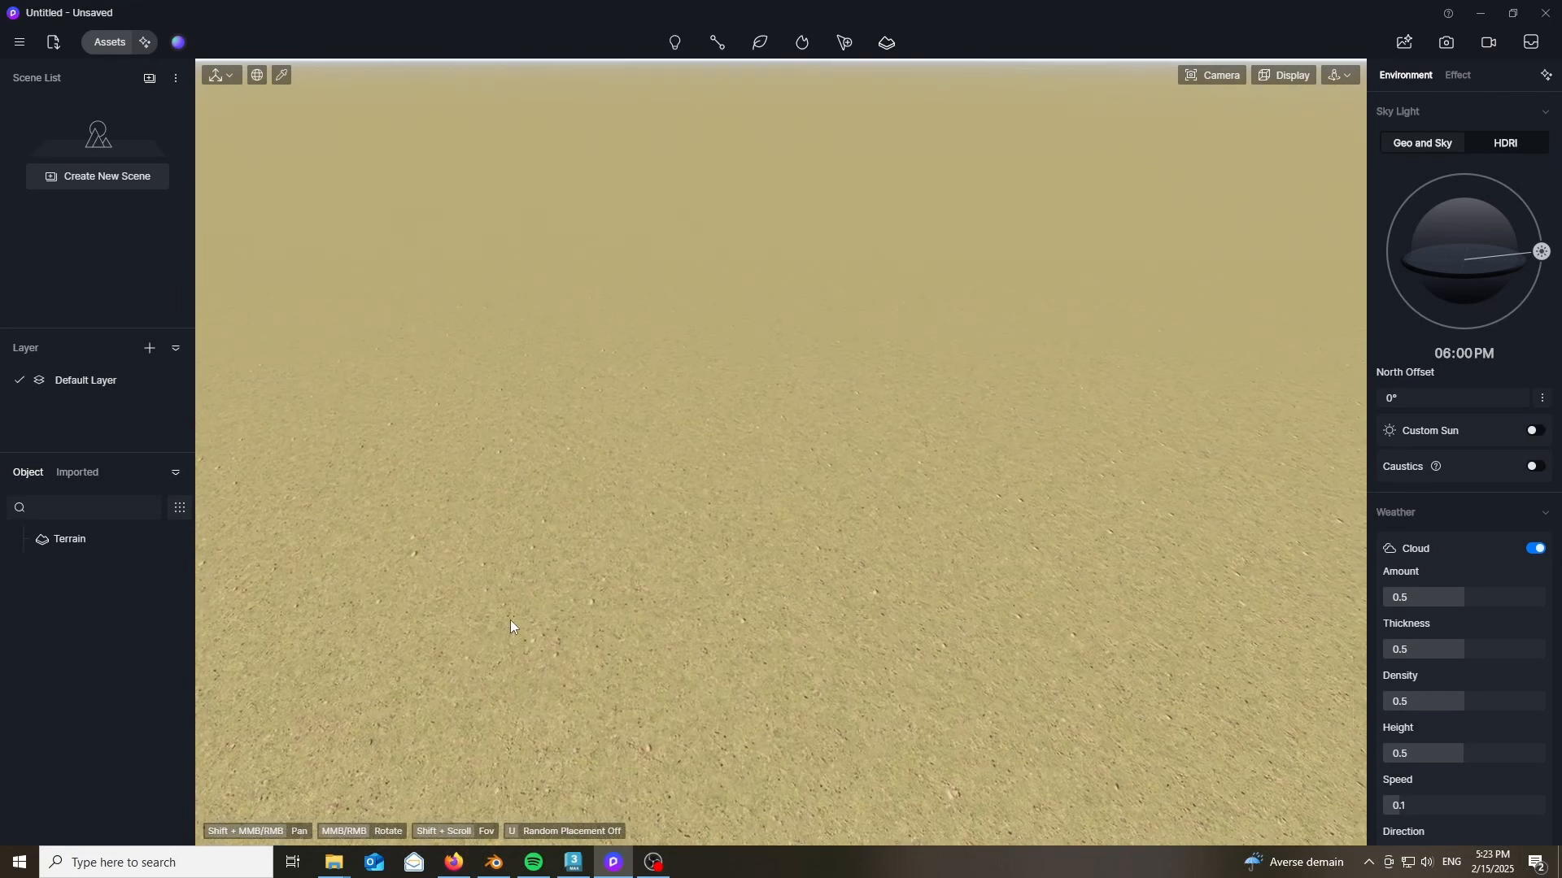
middle_drag(510, 620, 561, 670)
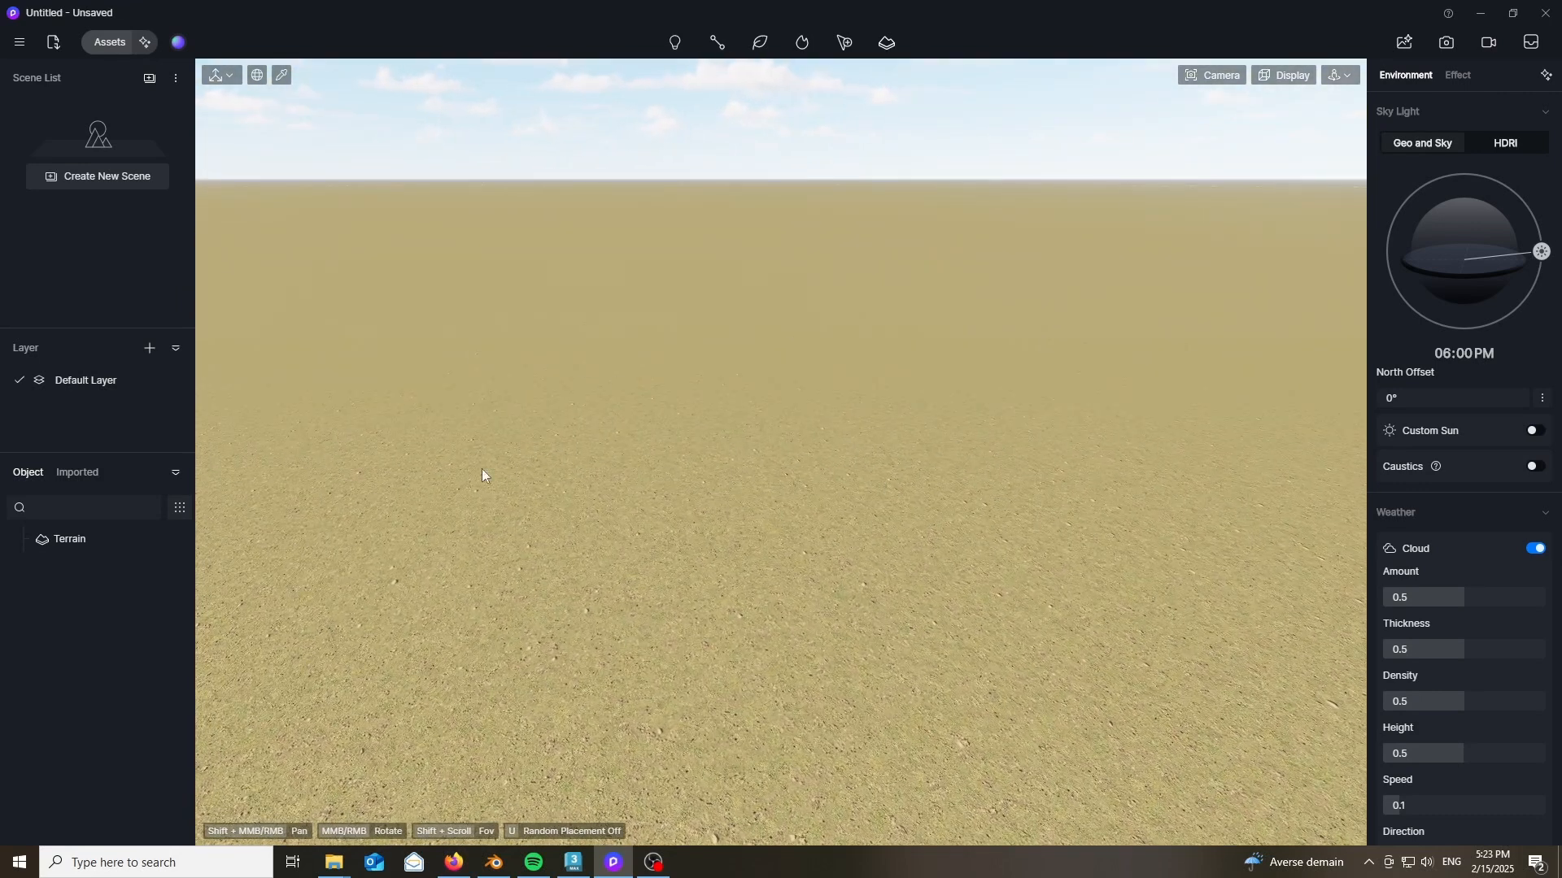
- Try raising smooth hills on the terrain with the Upward sculpt brush at size 20, strength 50 and edge falloff 50, and undo them
click(76, 544)
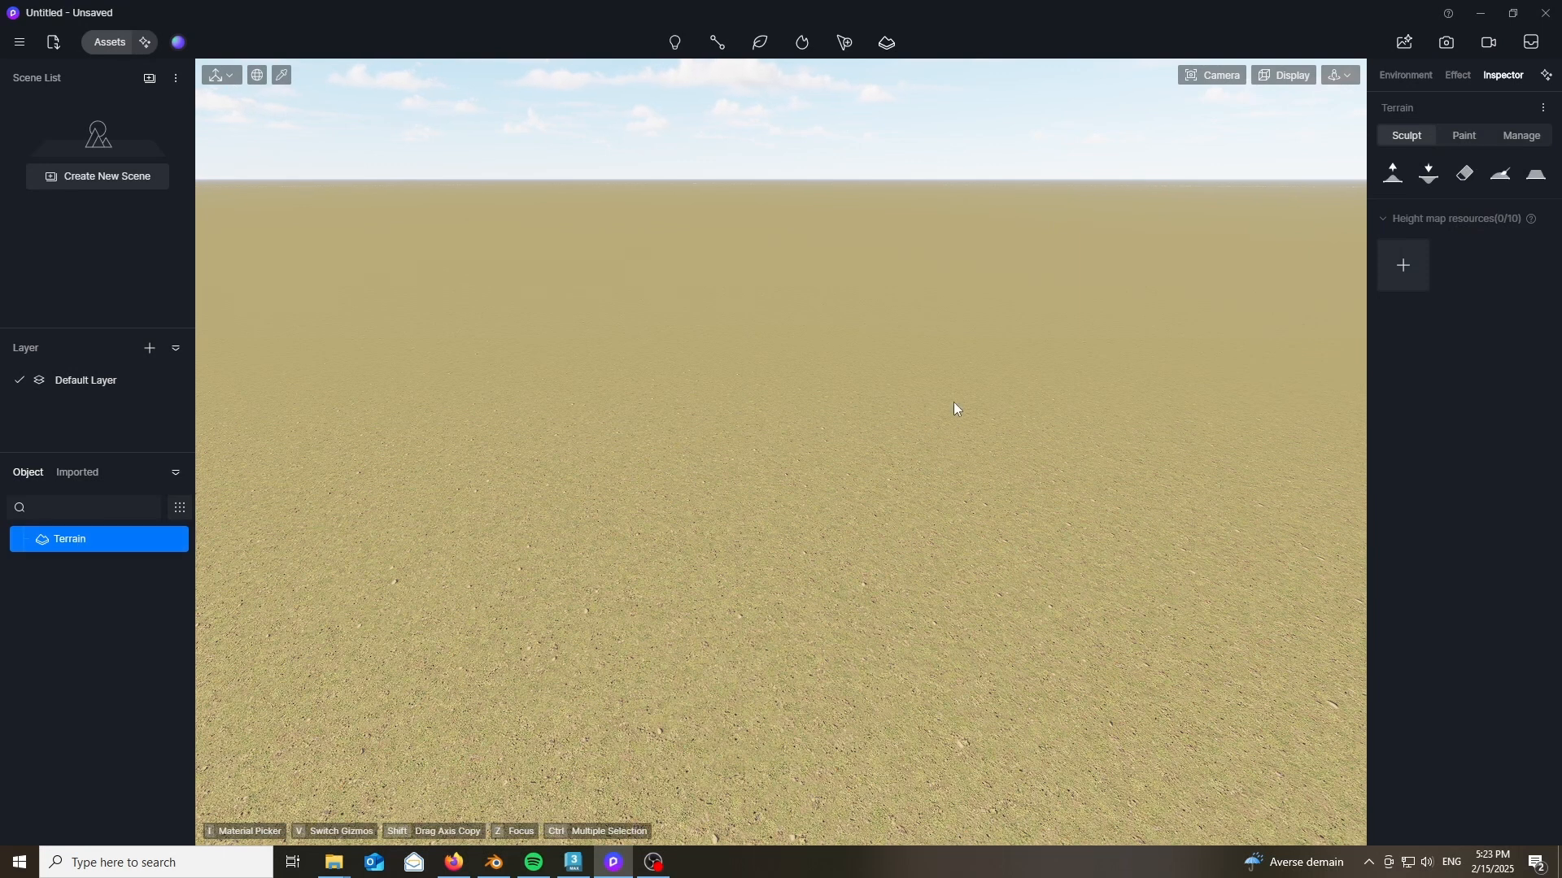
click(1393, 173)
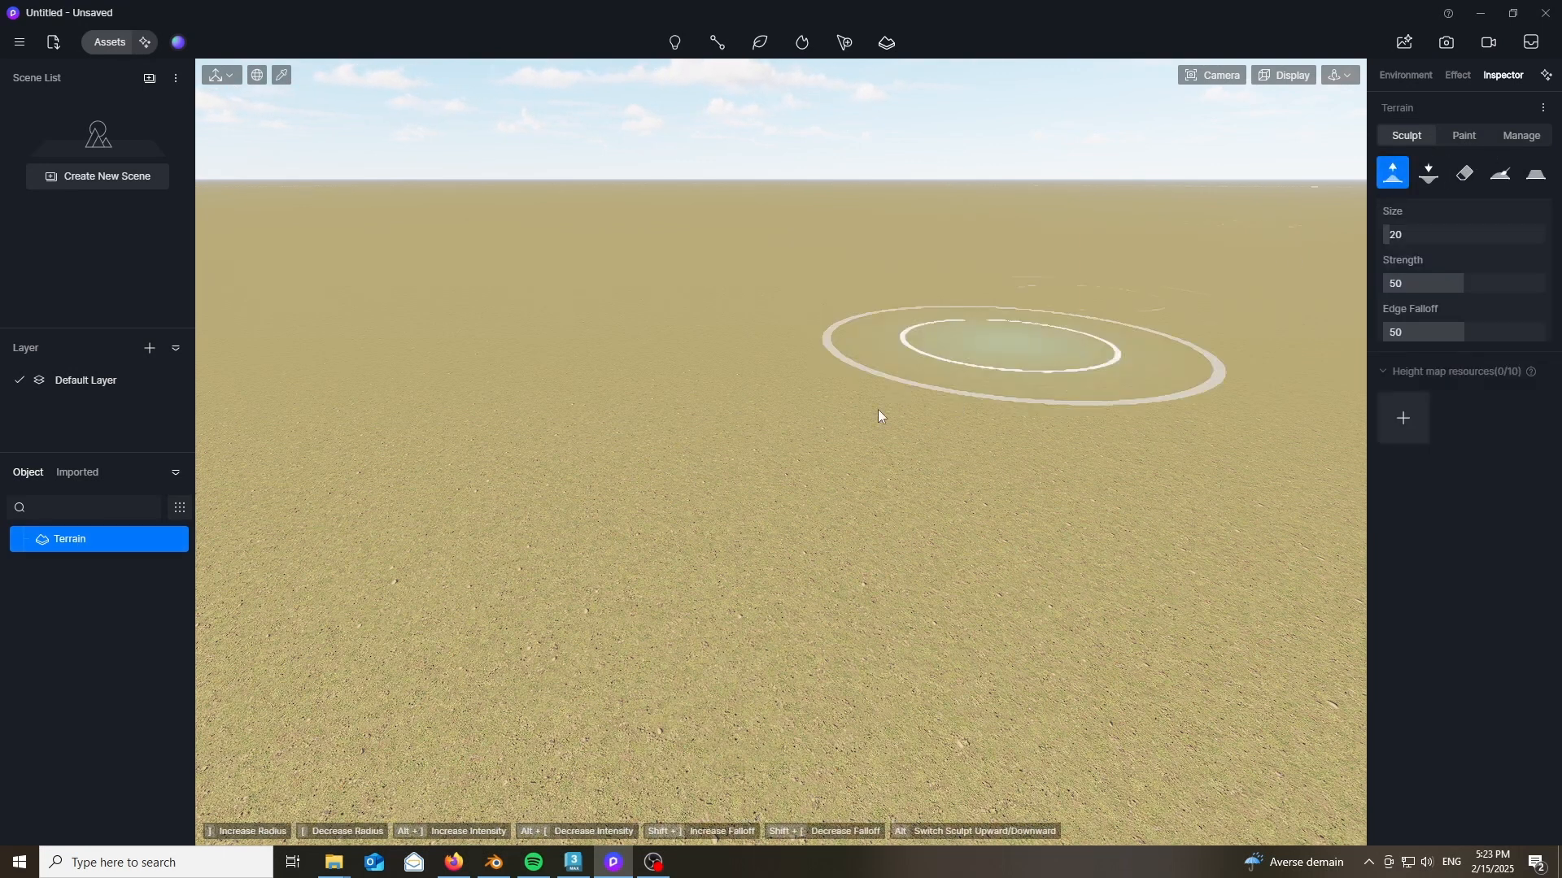
click(699, 470)
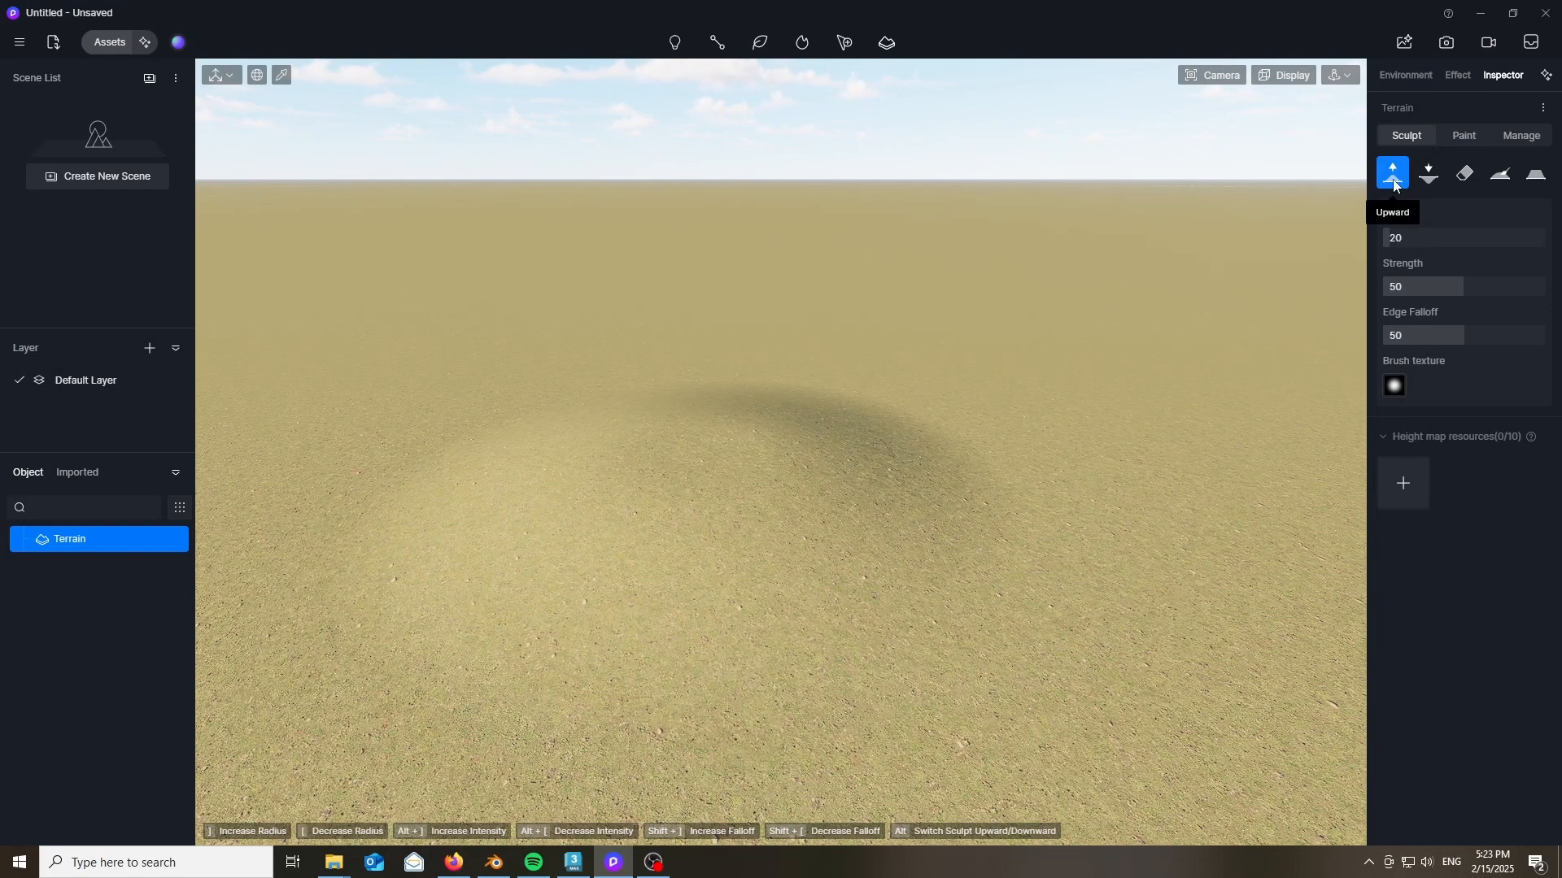
click(1395, 386)
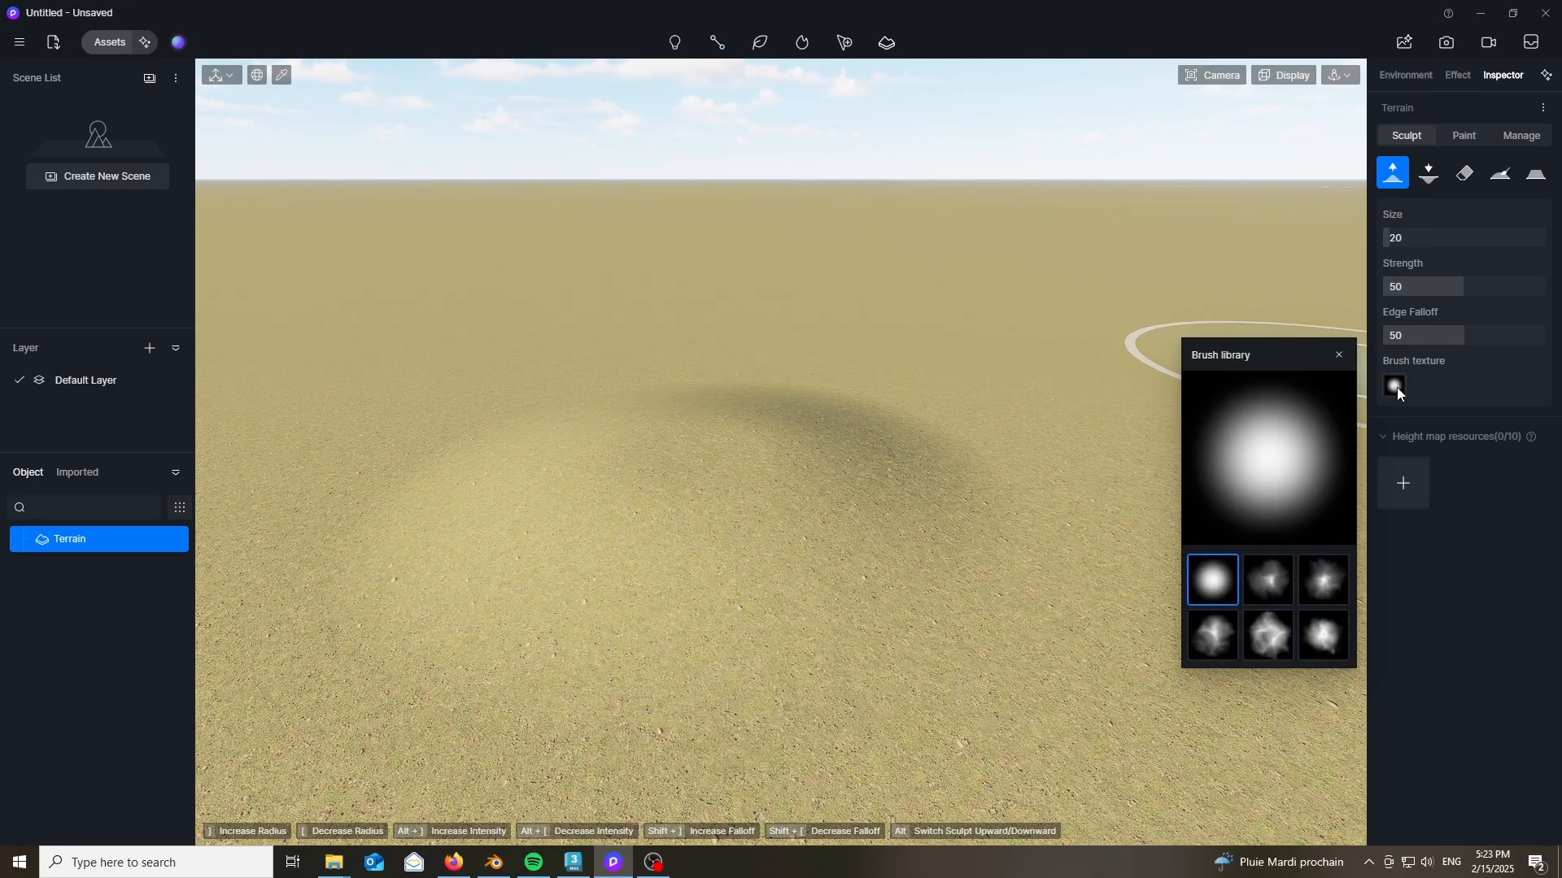
click(1397, 387)
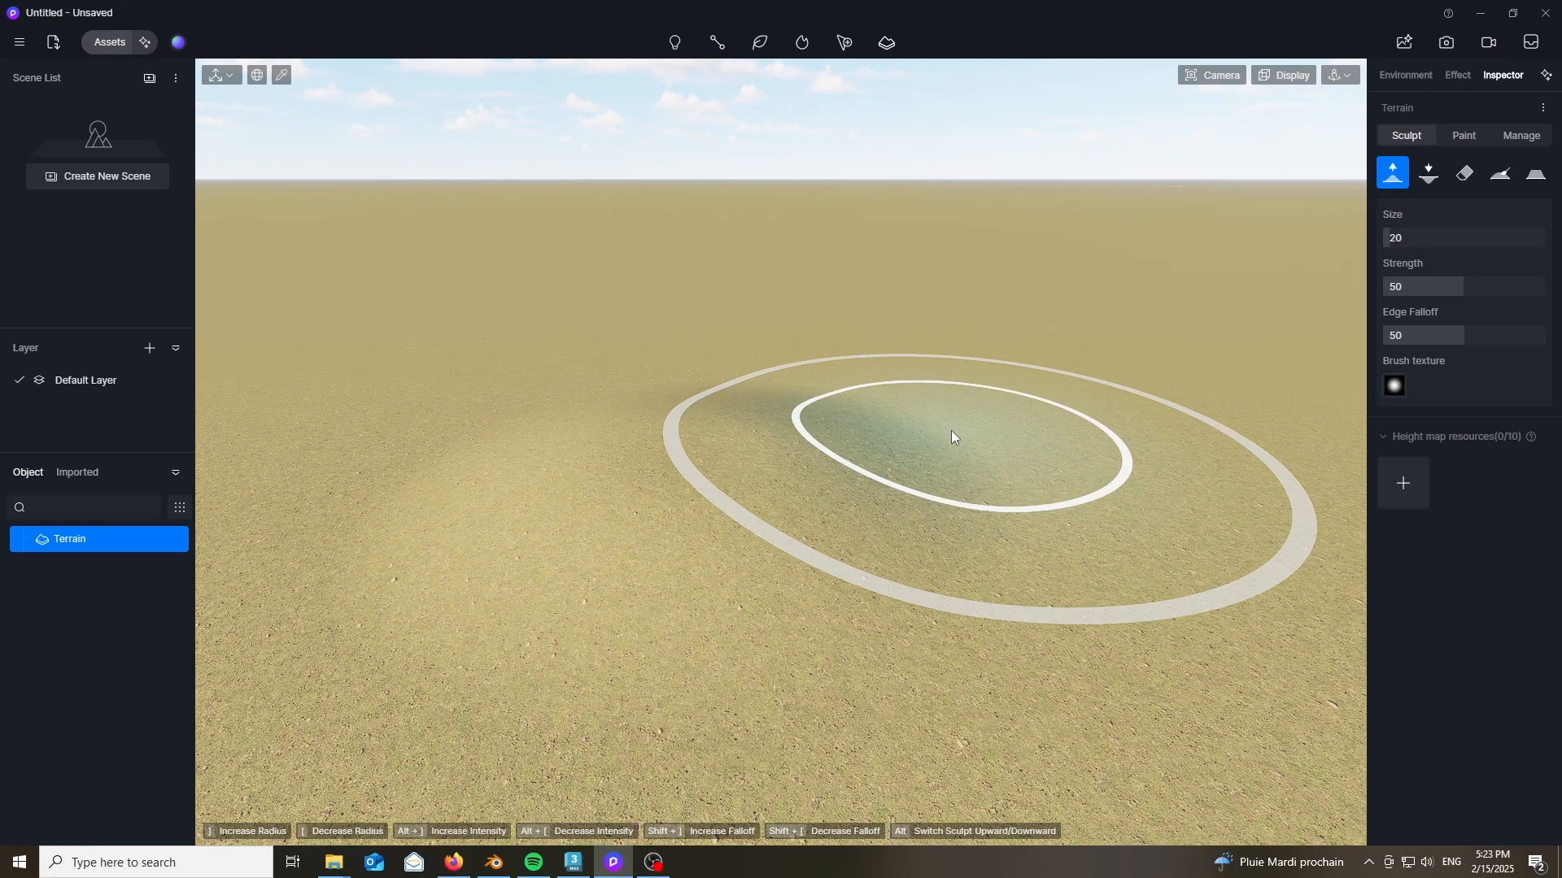
mouse_move(950, 431)
mouse_down()
mouse_move(938, 339)
mouse_move(770, 377)
mouse_up()
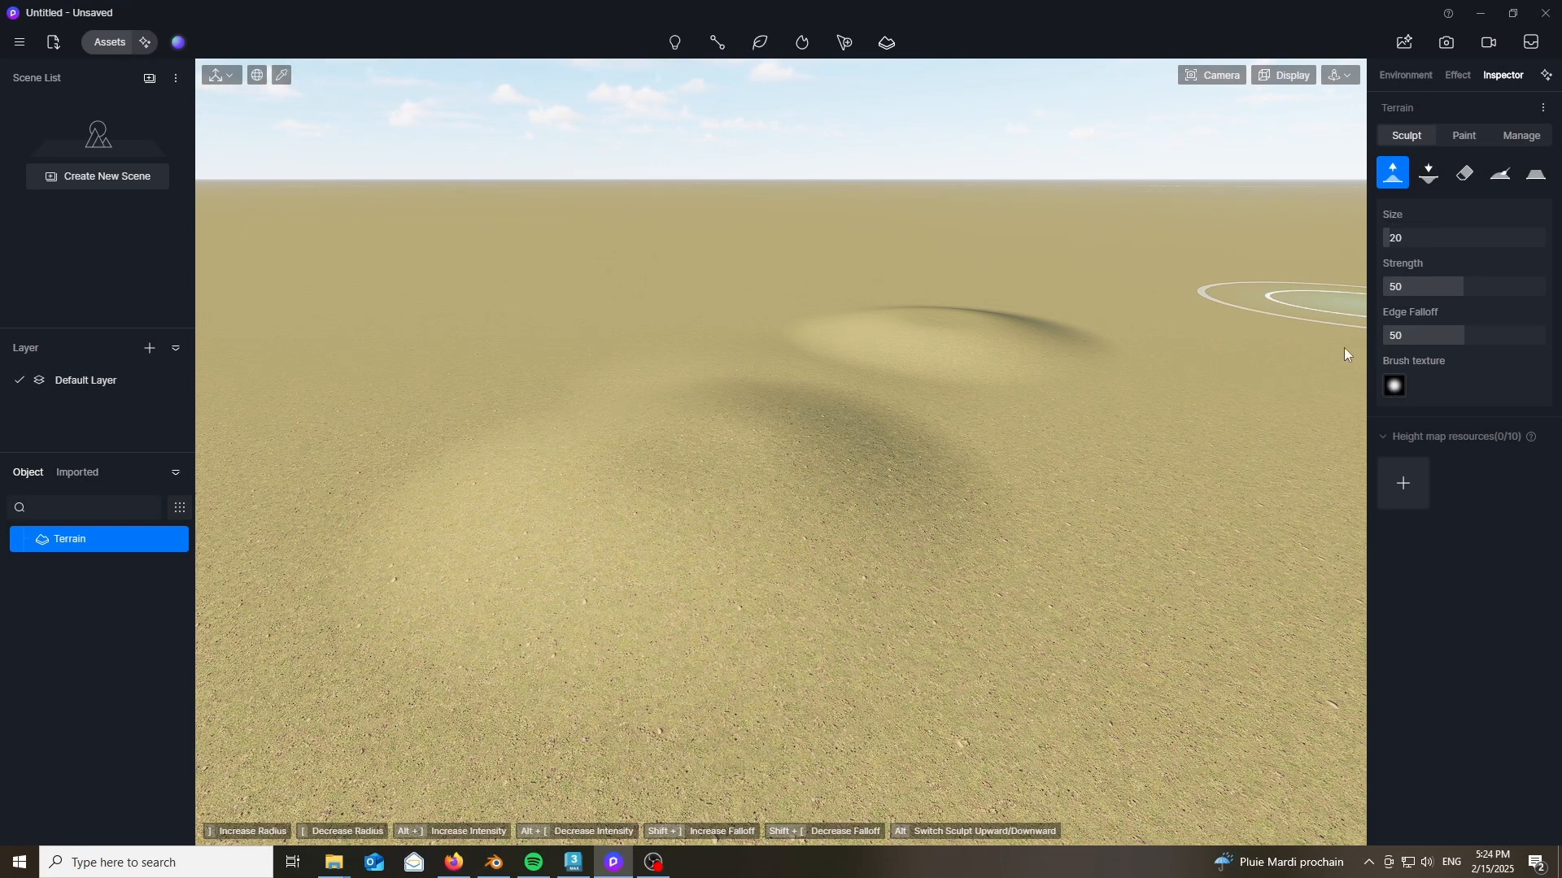
key(ctrl+z)
key(ctrl+z)
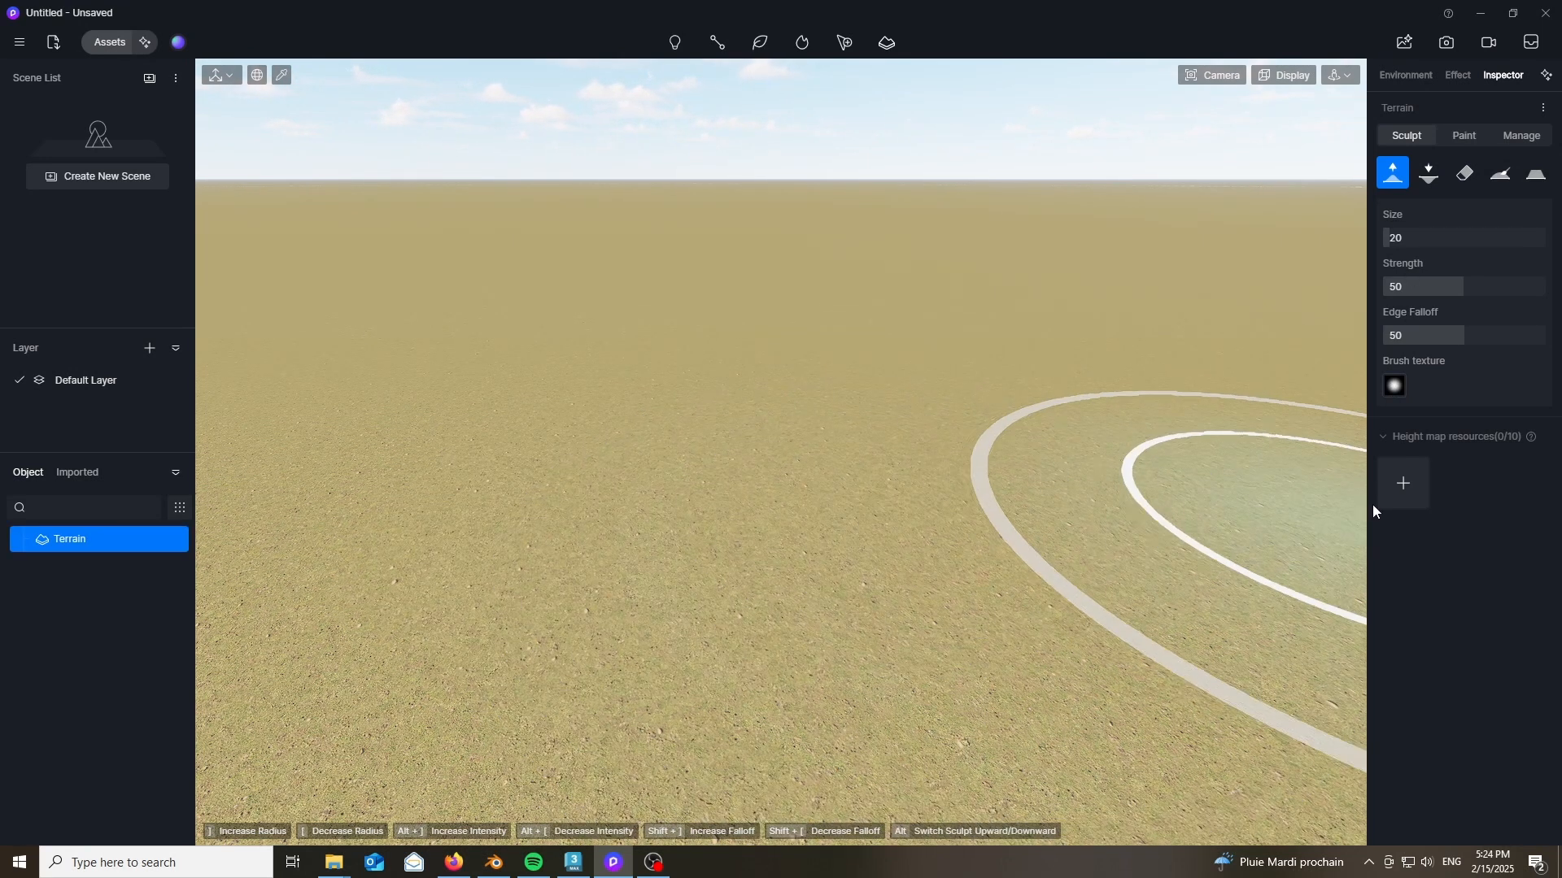
- Choose the third brush texture in the library and raise a steep rocky peak on the terrain with the Upward brush
click(1394, 388)
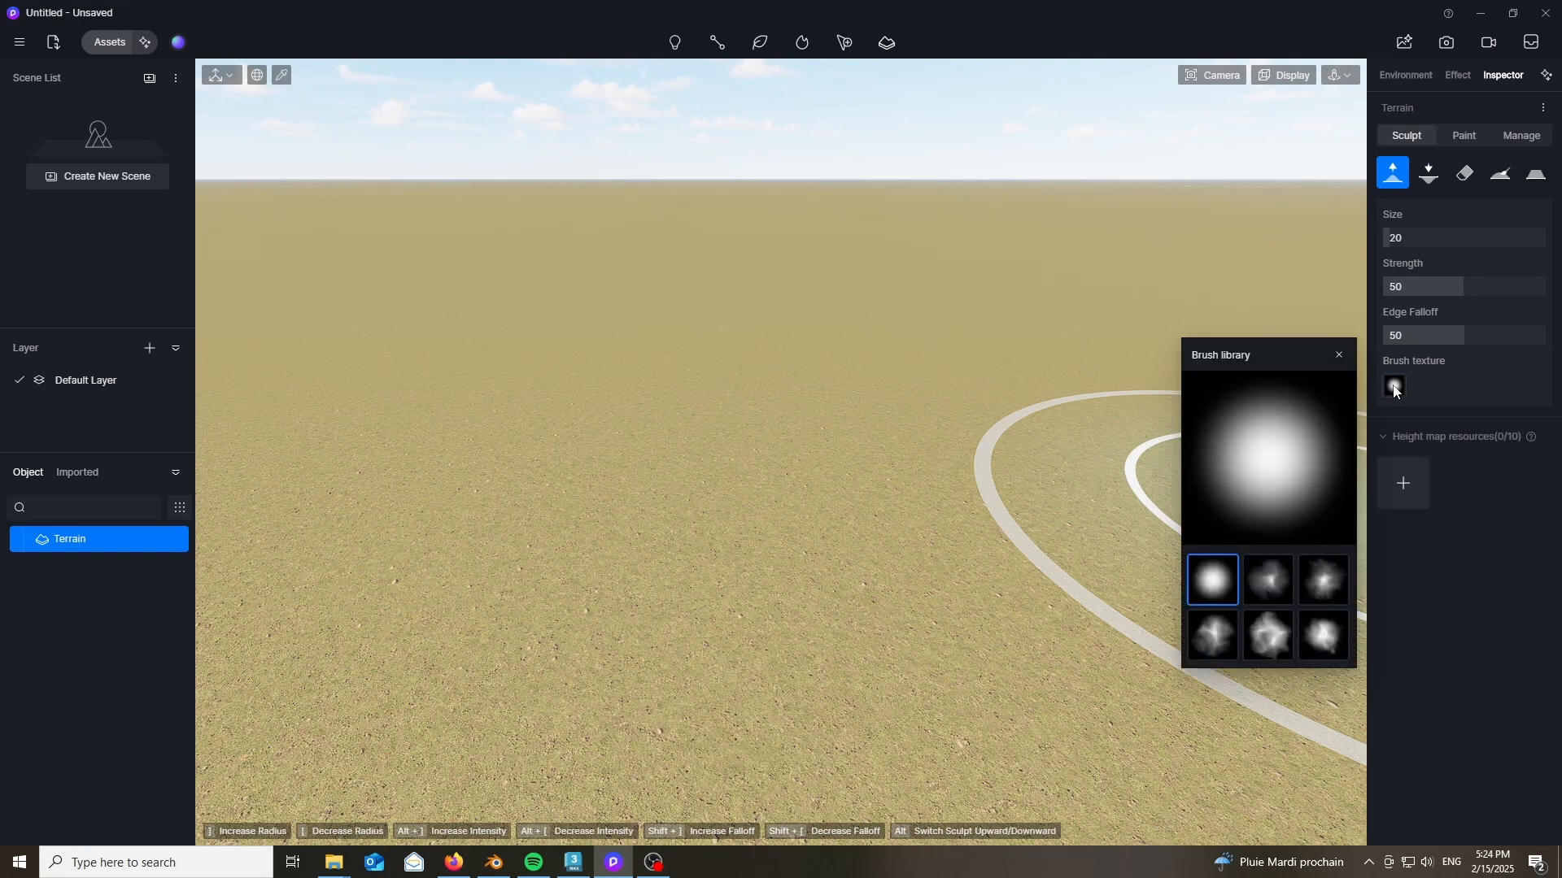
click(1327, 579)
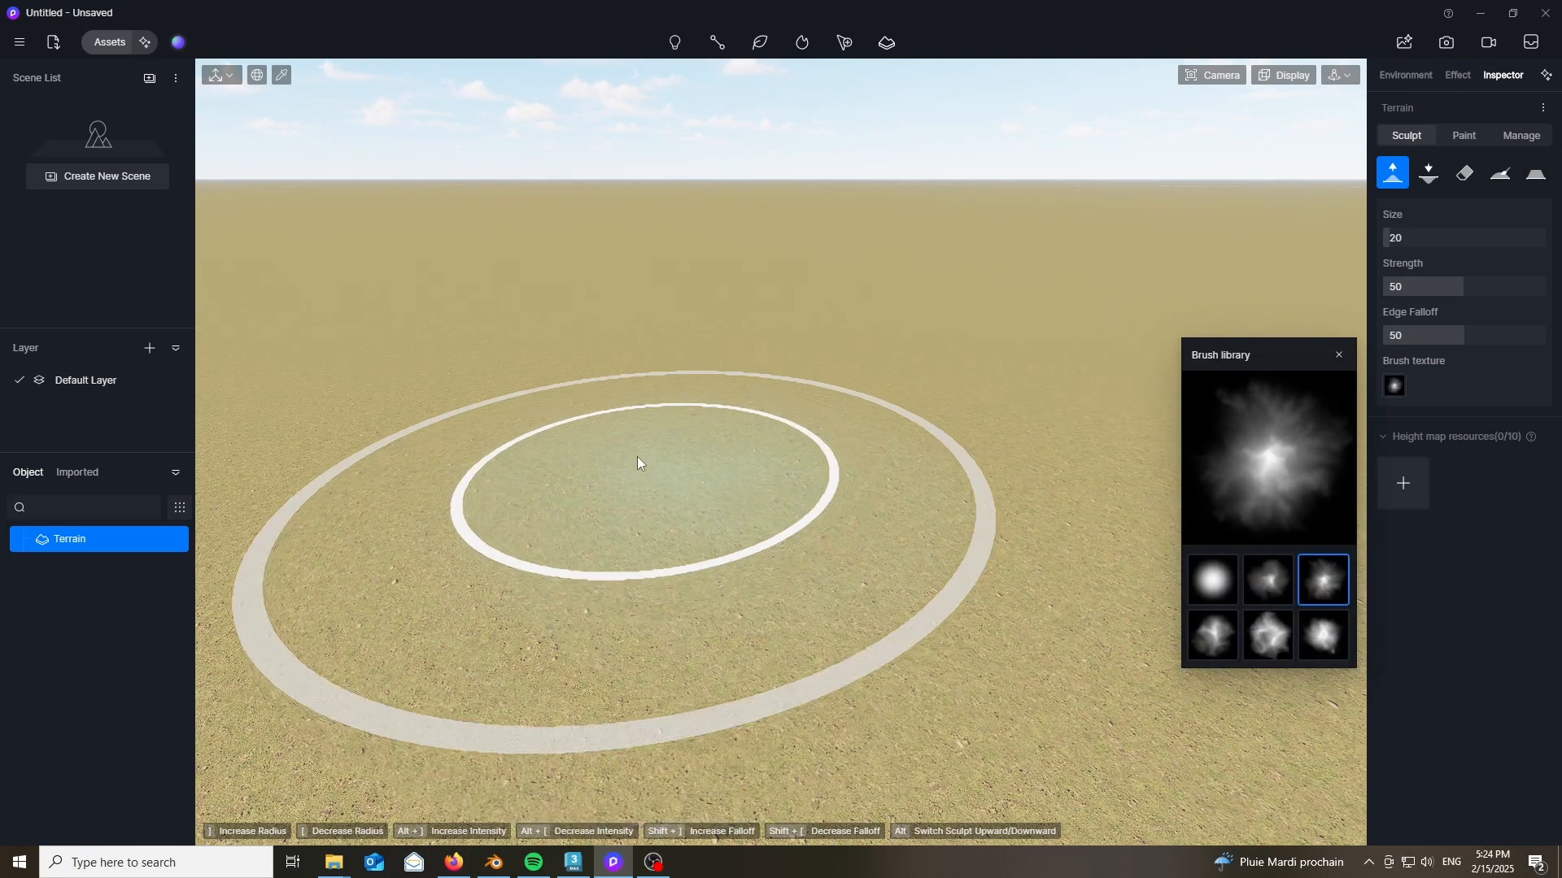
mouse_move(616, 462)
mouse_down()
mouse_move(537, 417)
mouse_move(440, 446)
mouse_move(418, 530)
mouse_move(623, 535)
mouse_move(728, 417)
mouse_move(629, 364)
mouse_move(467, 441)
mouse_move(493, 485)
mouse_move(473, 462)
mouse_move(524, 436)
mouse_move(477, 453)
mouse_move(478, 436)
mouse_move(658, 432)
mouse_move(667, 406)
mouse_move(537, 405)
mouse_move(484, 466)
mouse_move(499, 485)
mouse_move(431, 549)
mouse_up()
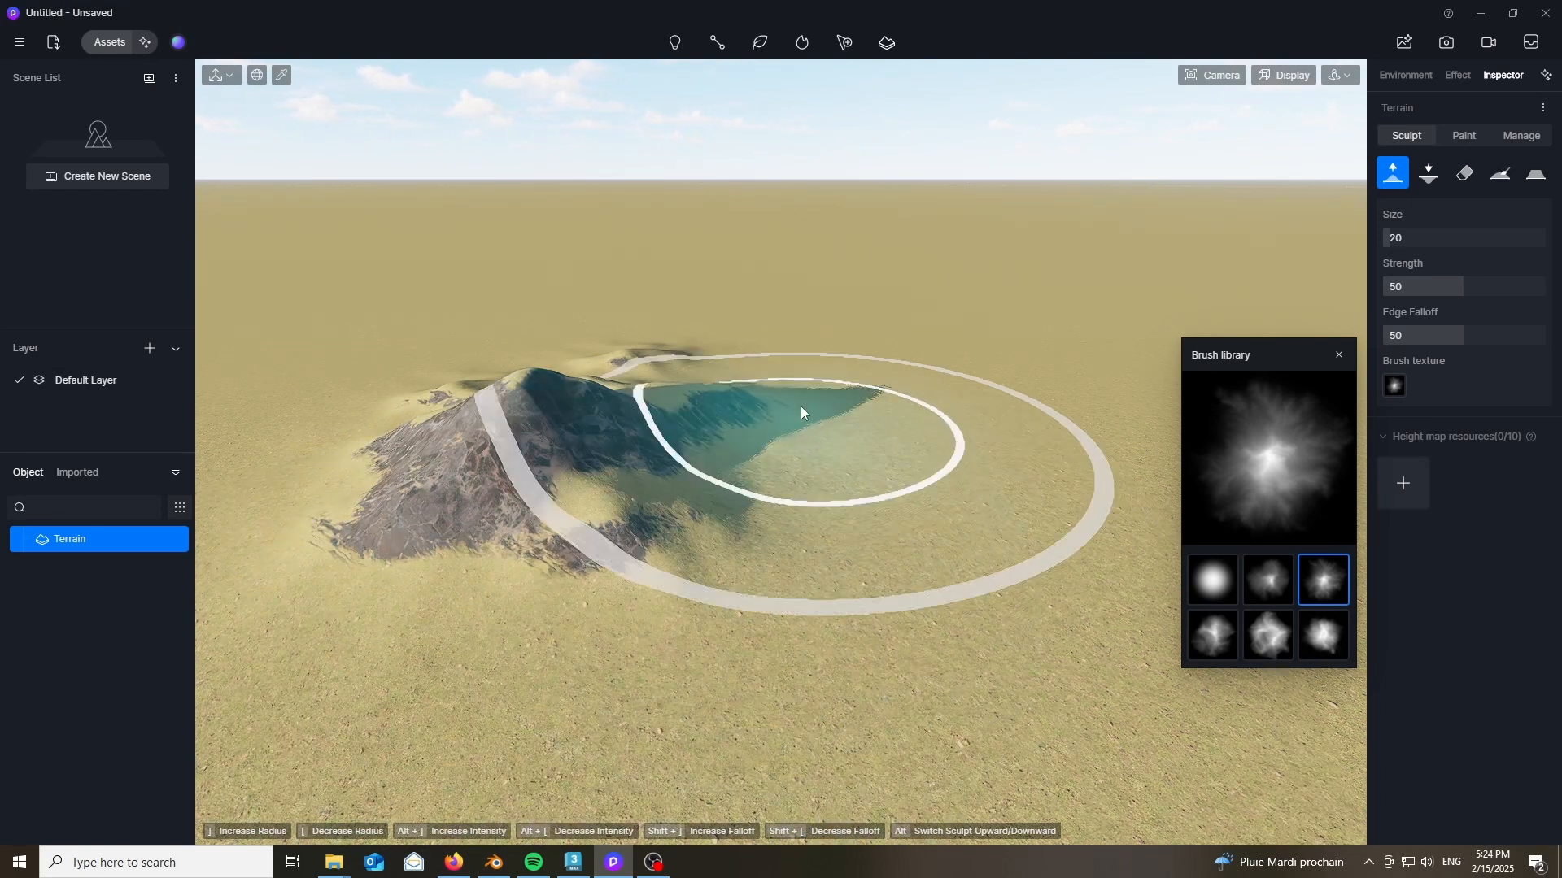
mouse_move(455, 439)
mouse_down()
mouse_move(535, 378)
mouse_move(569, 577)
mouse_up()
scroll(579, 646, down, 8)
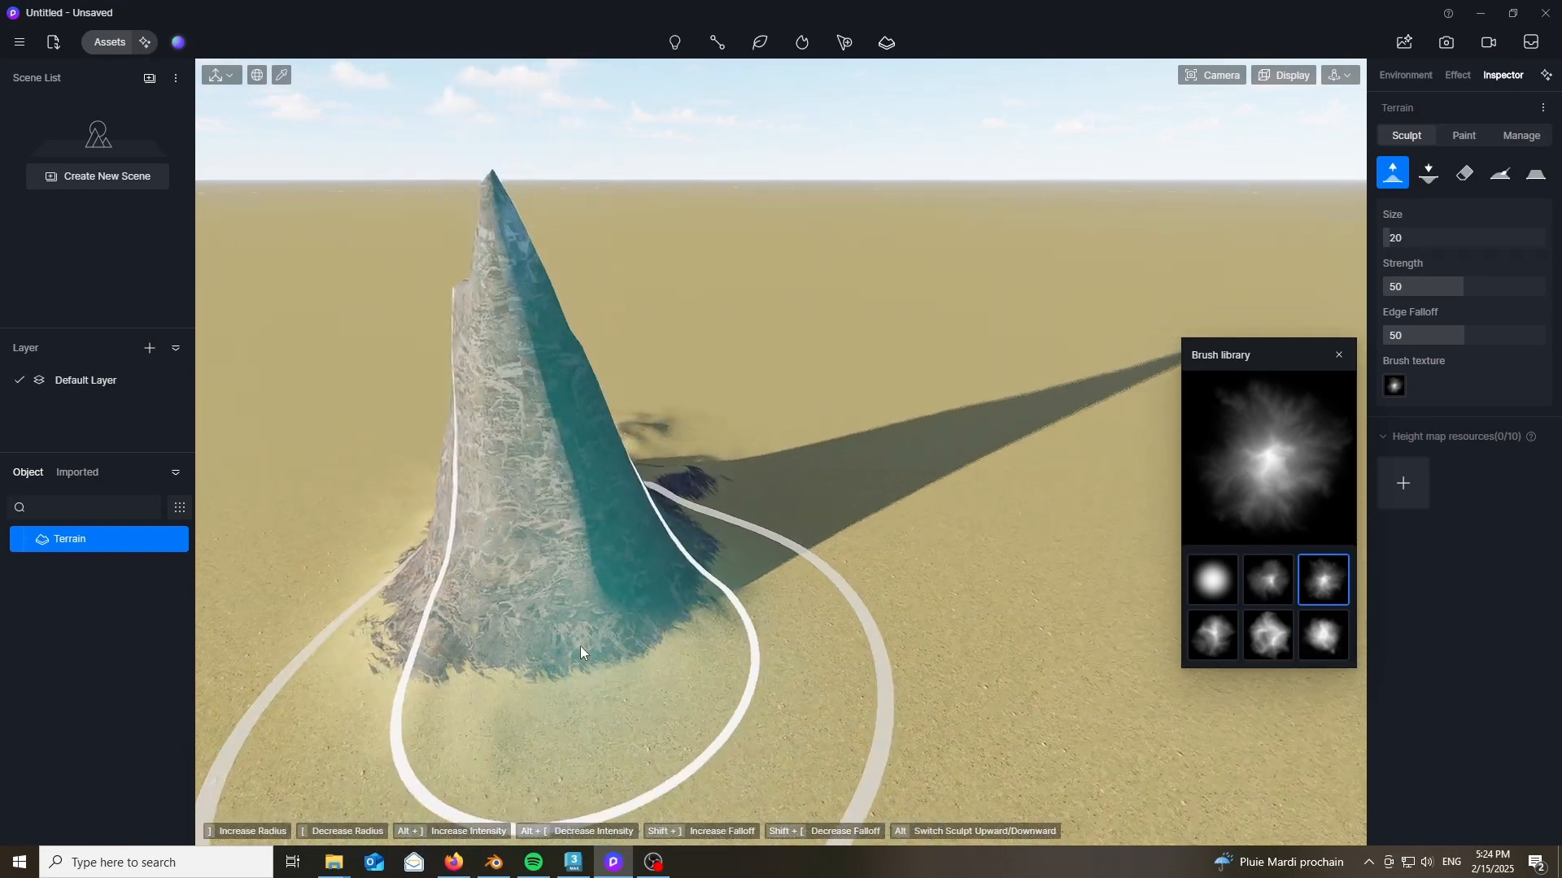
right_drag(662, 464, 558, 444)
scroll(768, 407, up, 4)
scroll(633, 460, down, 4)
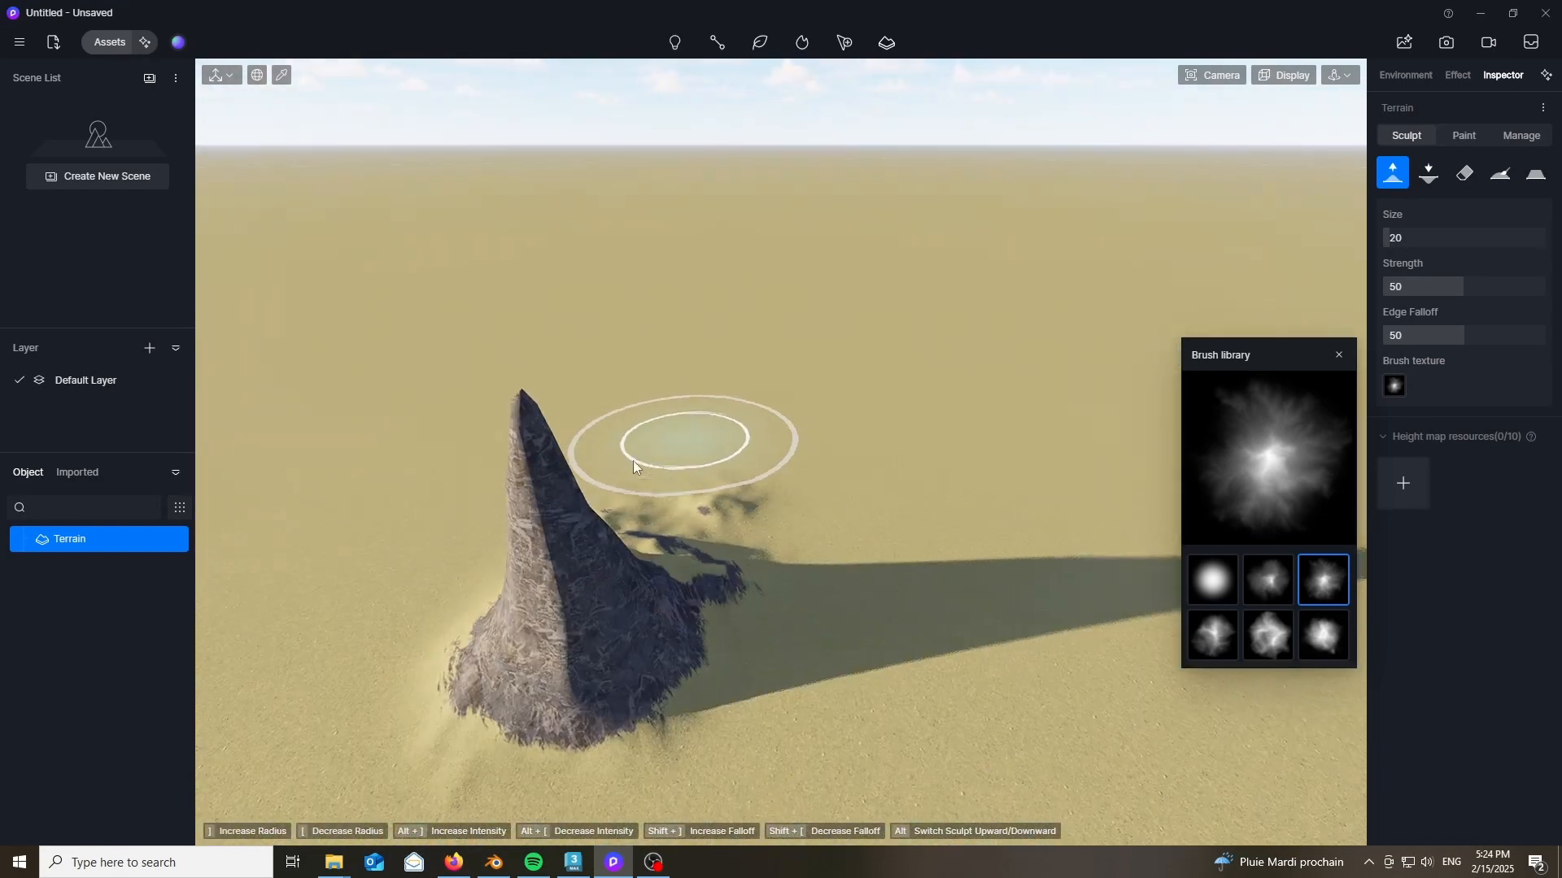
- Lower the rocky peak with the reversed sculpt brush and undo the sculpting strokes
mouse_move(633, 461)
mouse_down()
mouse_move(657, 516)
mouse_move(628, 601)
mouse_move(499, 456)
mouse_move(530, 651)
mouse_move(612, 607)
mouse_up()
scroll(612, 606, down, 7)
right_drag(562, 477, 647, 502)
alt+drag(648, 503, 688, 513)
scroll(670, 638, up, 5)
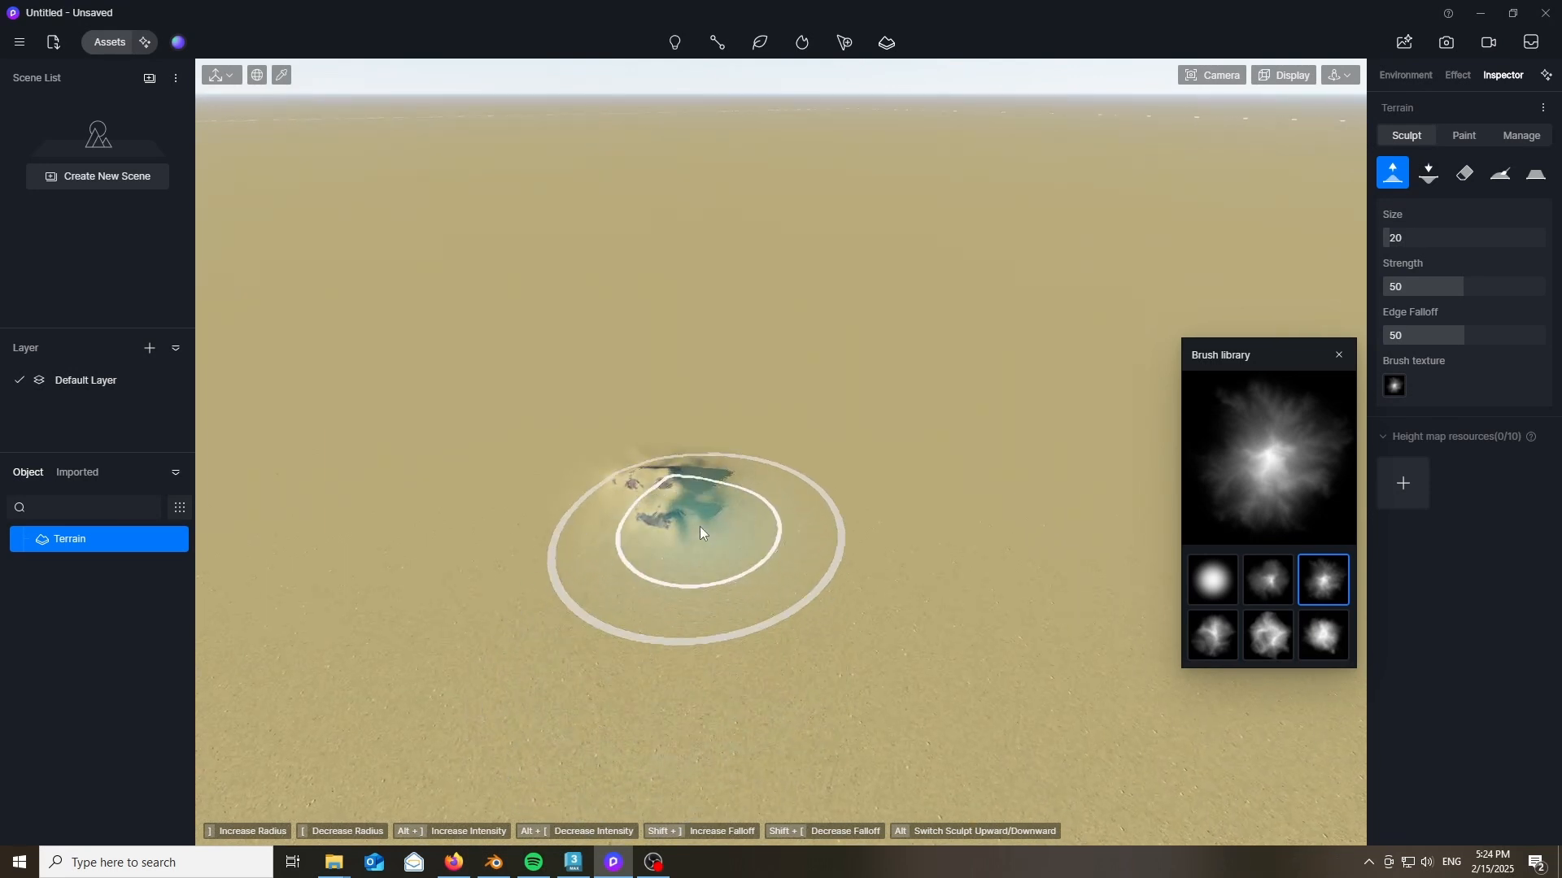
key(ctrl+z)
key(ctrl+z)
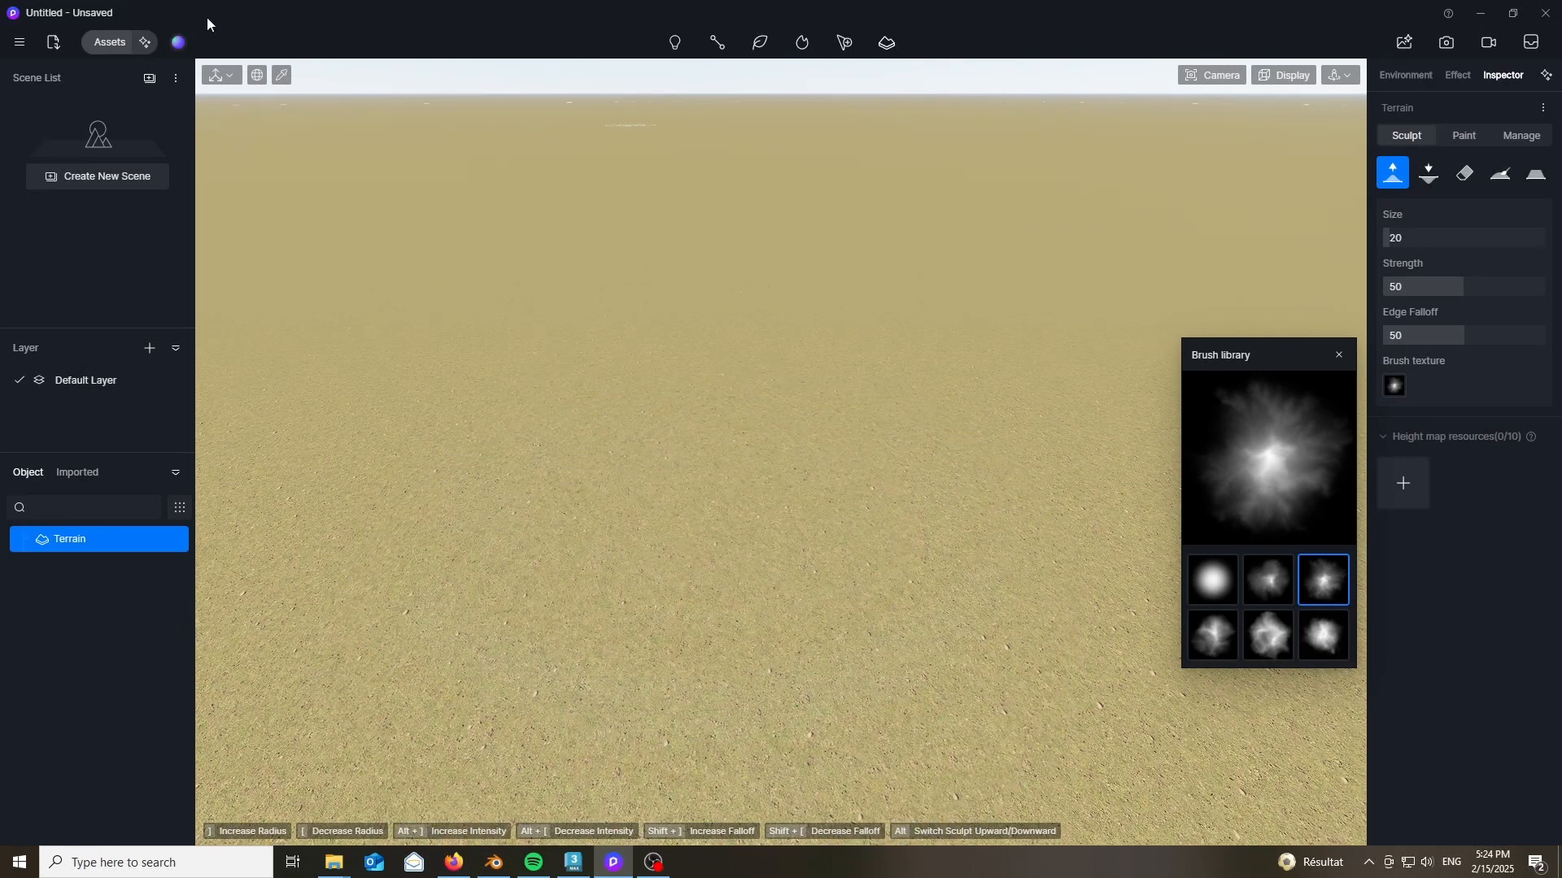
- Place the Volcano 02 height map from the online terrain assets onto the terrain and move the asset library out of the way
click(107, 42)
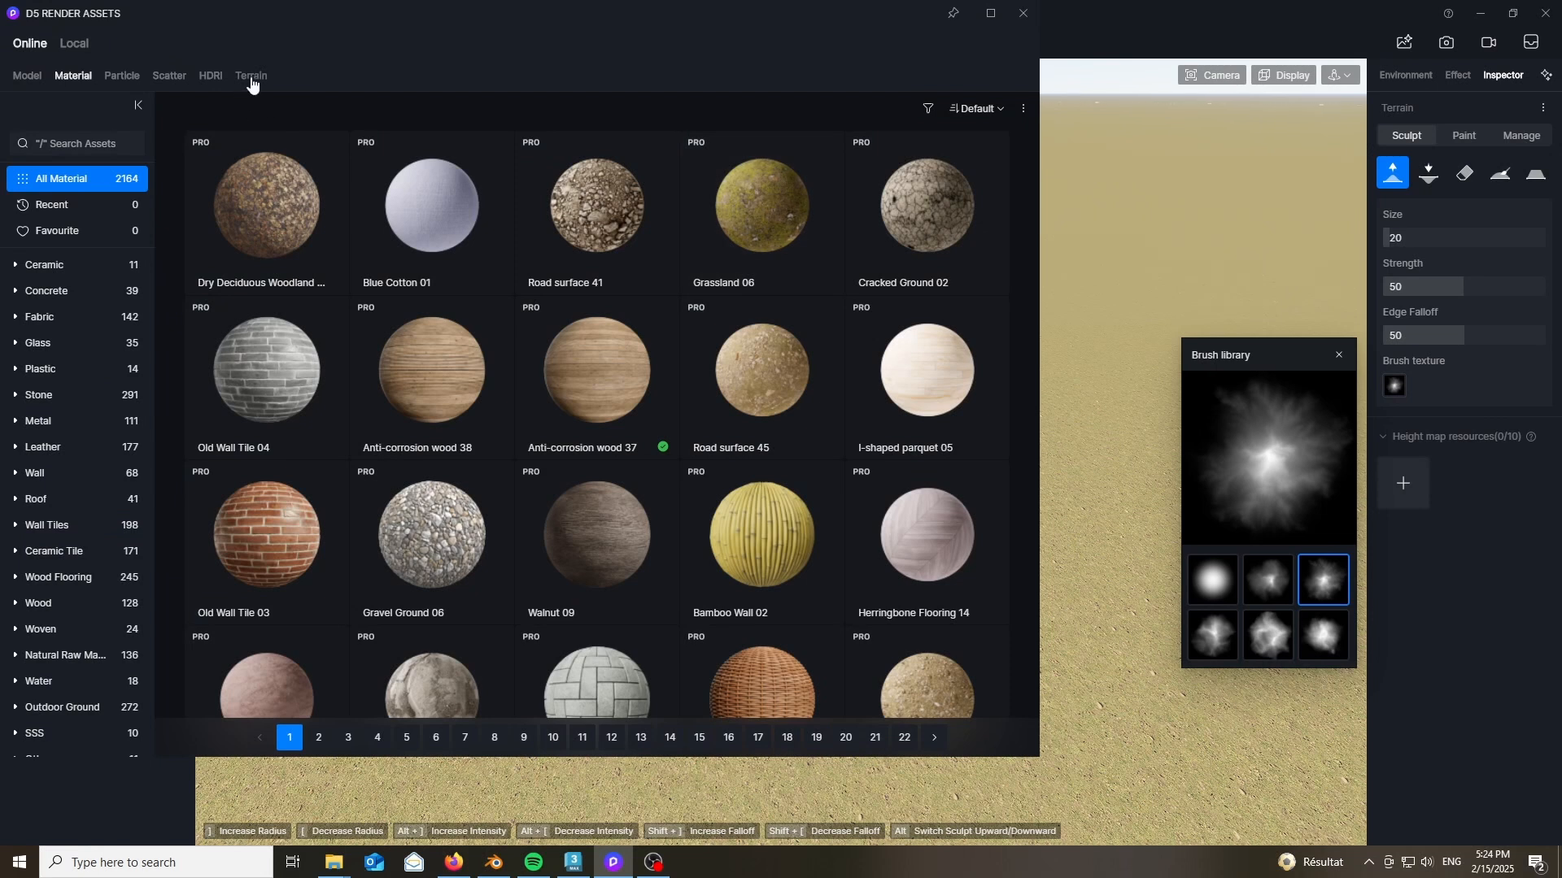
click(252, 76)
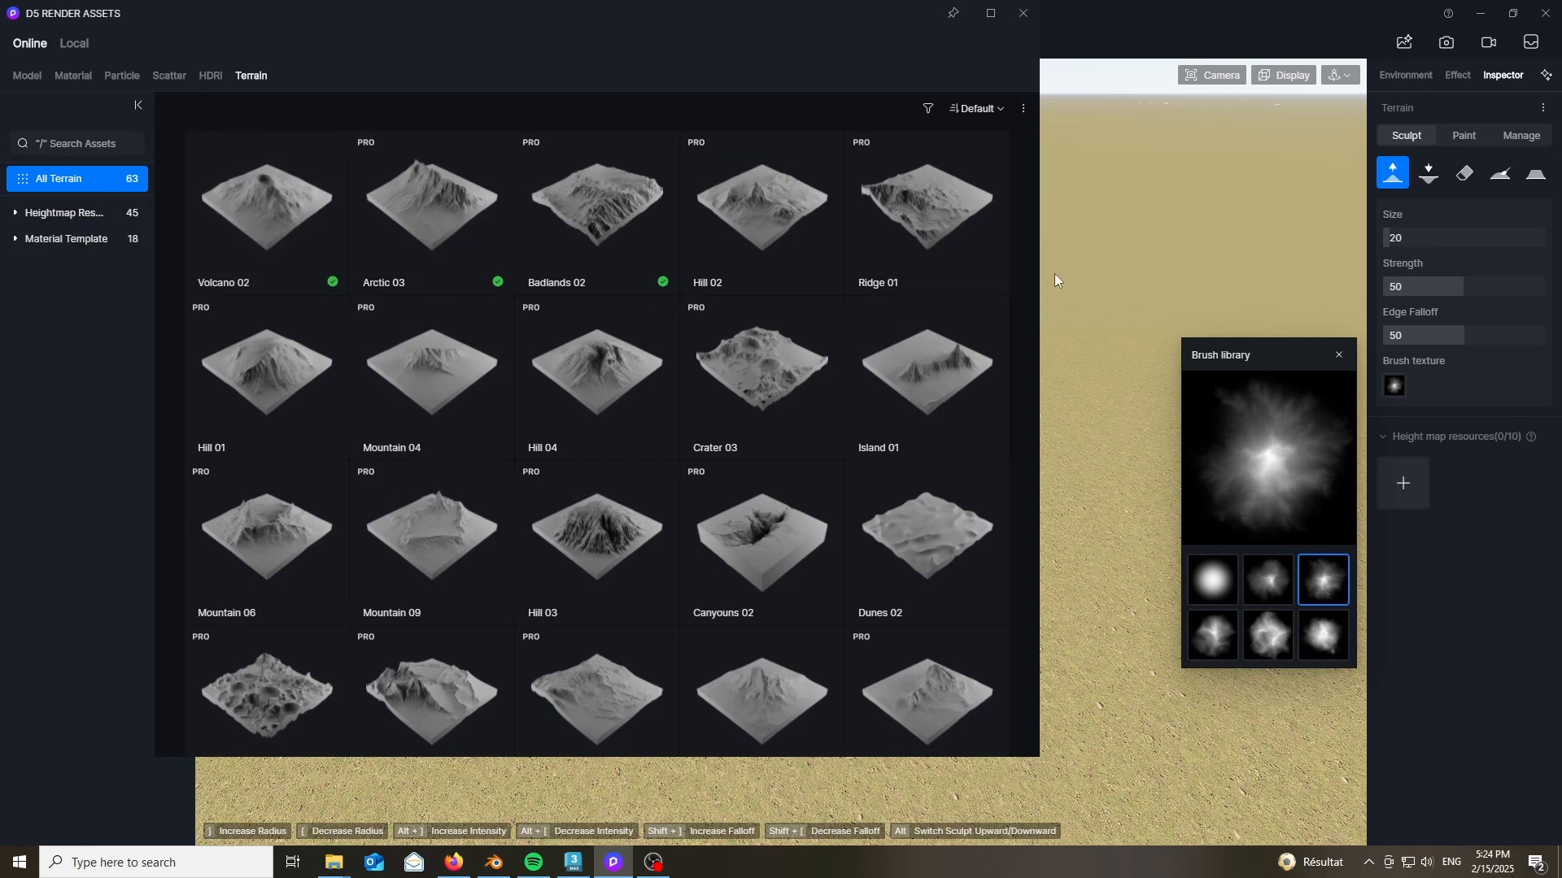
drag(266, 227, 1144, 329)
drag(874, 17, 917, 821)
scroll(490, 442, down, 8)
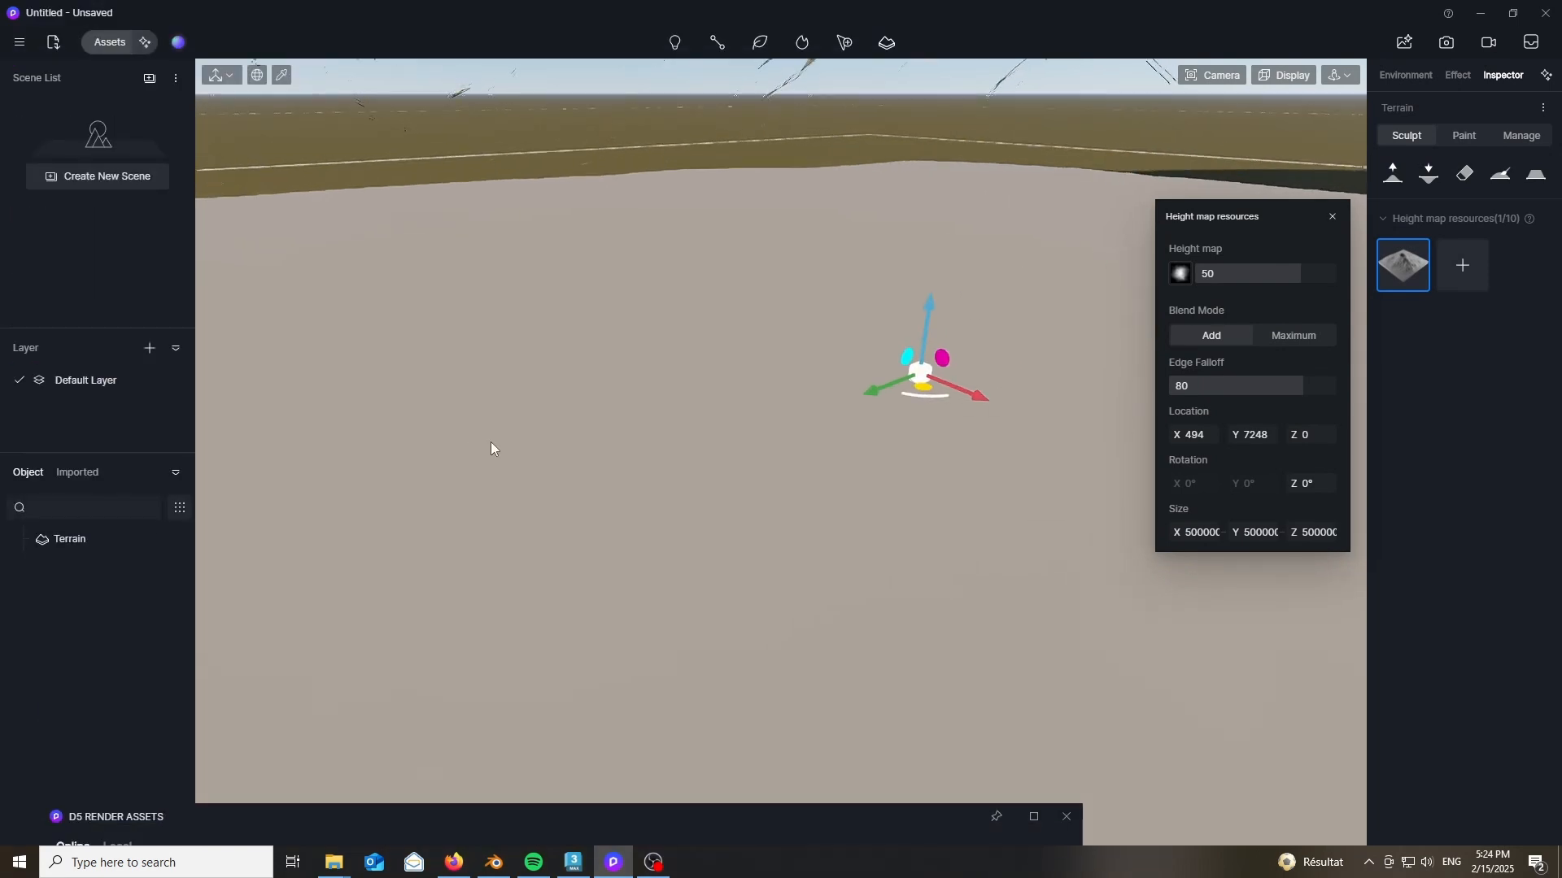
scroll(495, 320, down, 10)
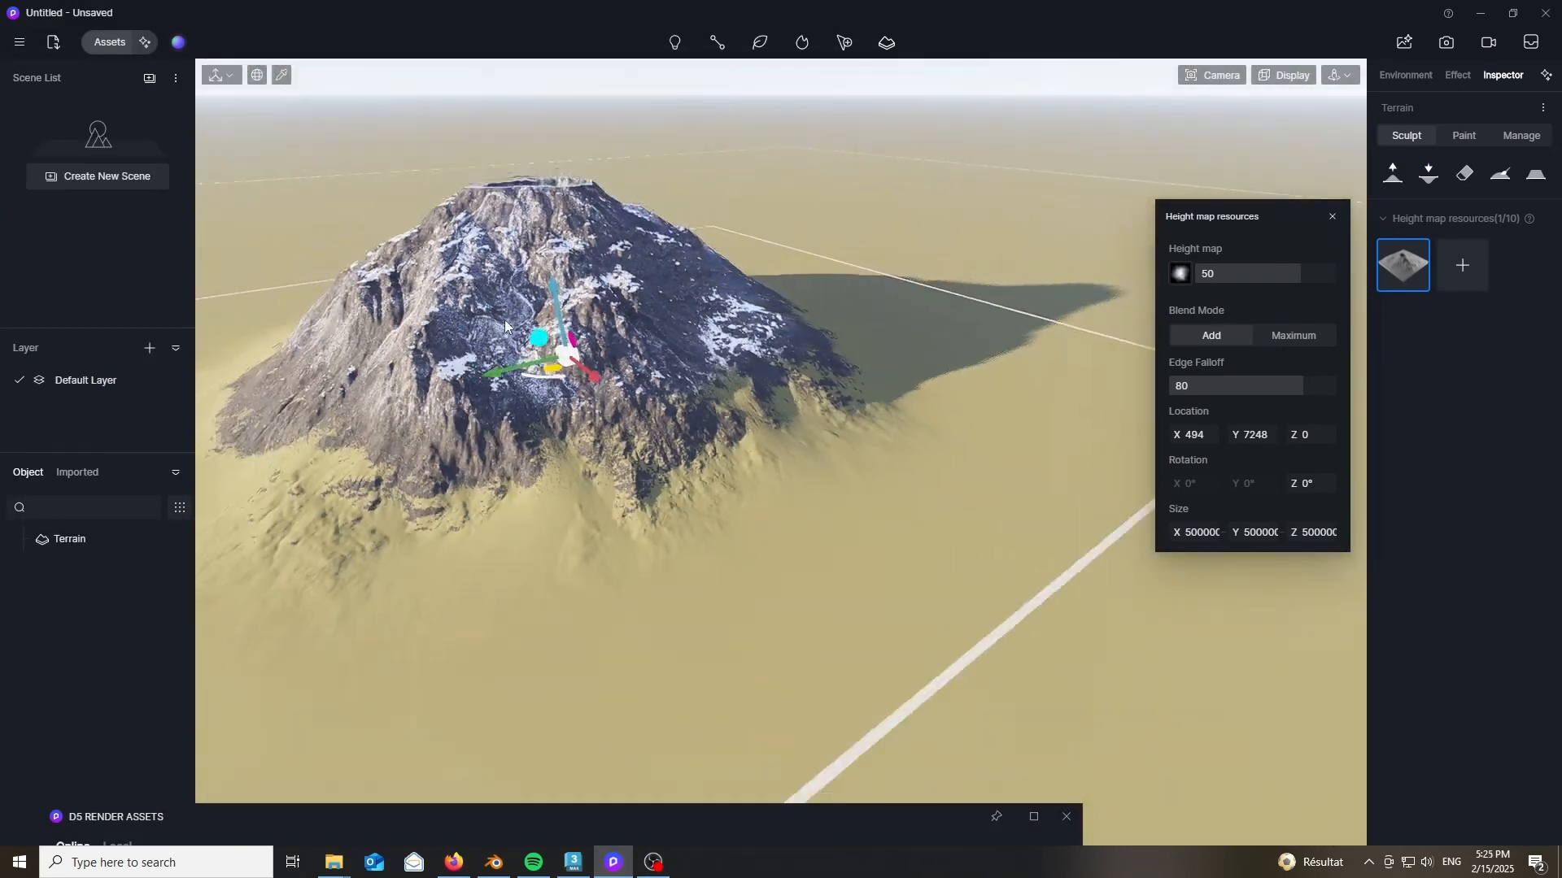
- Place the Arctic 03 height map on the terrain behind the volcano and move the asset library out of the way
scroll(505, 327, down, 2)
right_drag(860, 412, 968, 431)
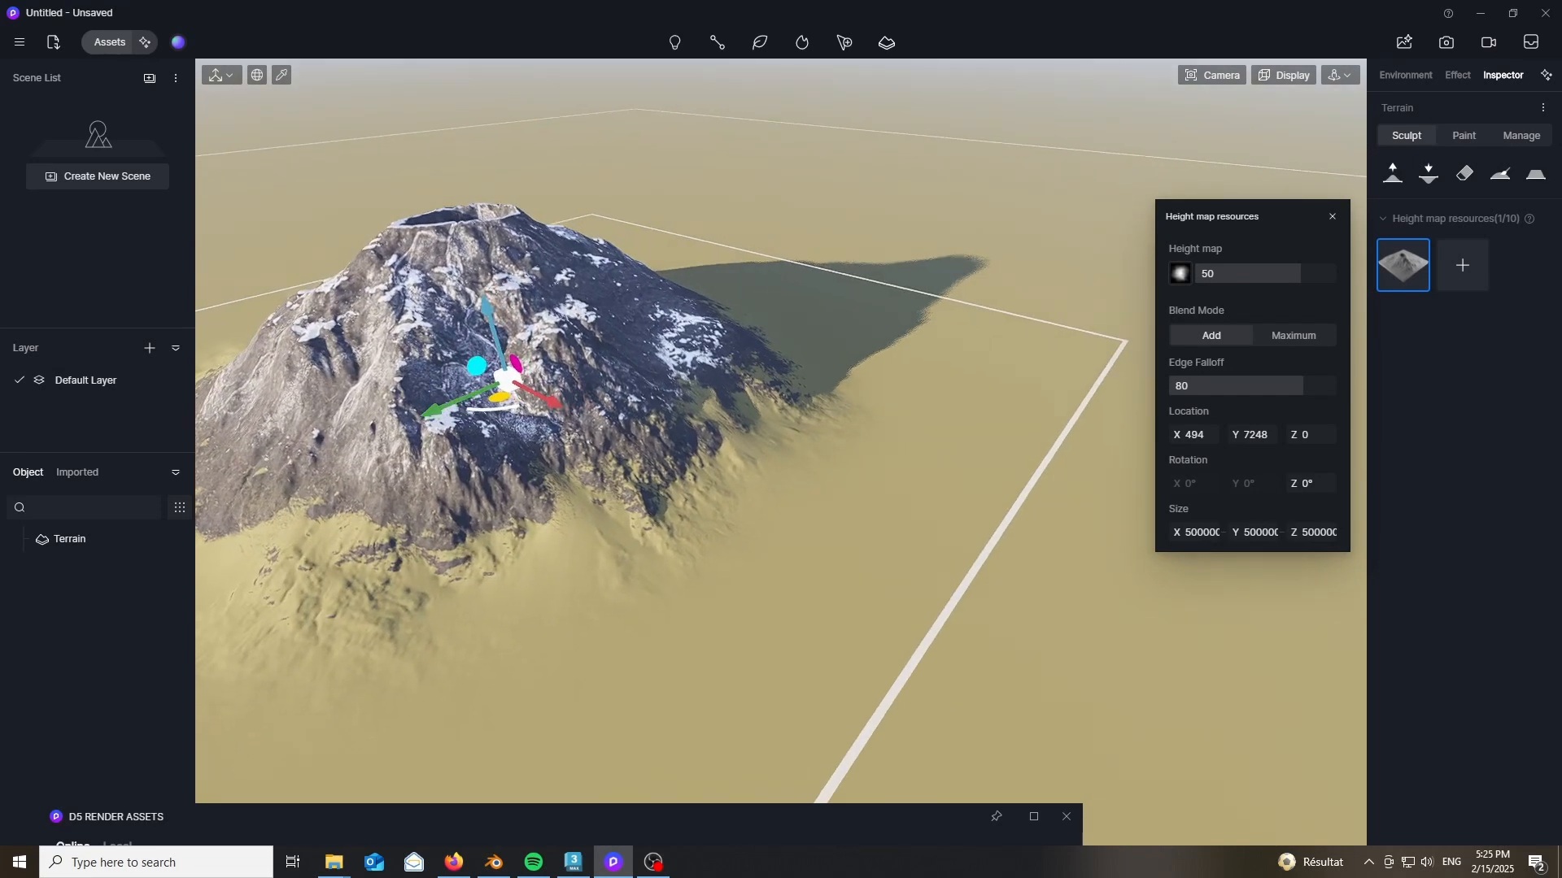
scroll(737, 421, down, 4)
scroll(508, 410, up, 4)
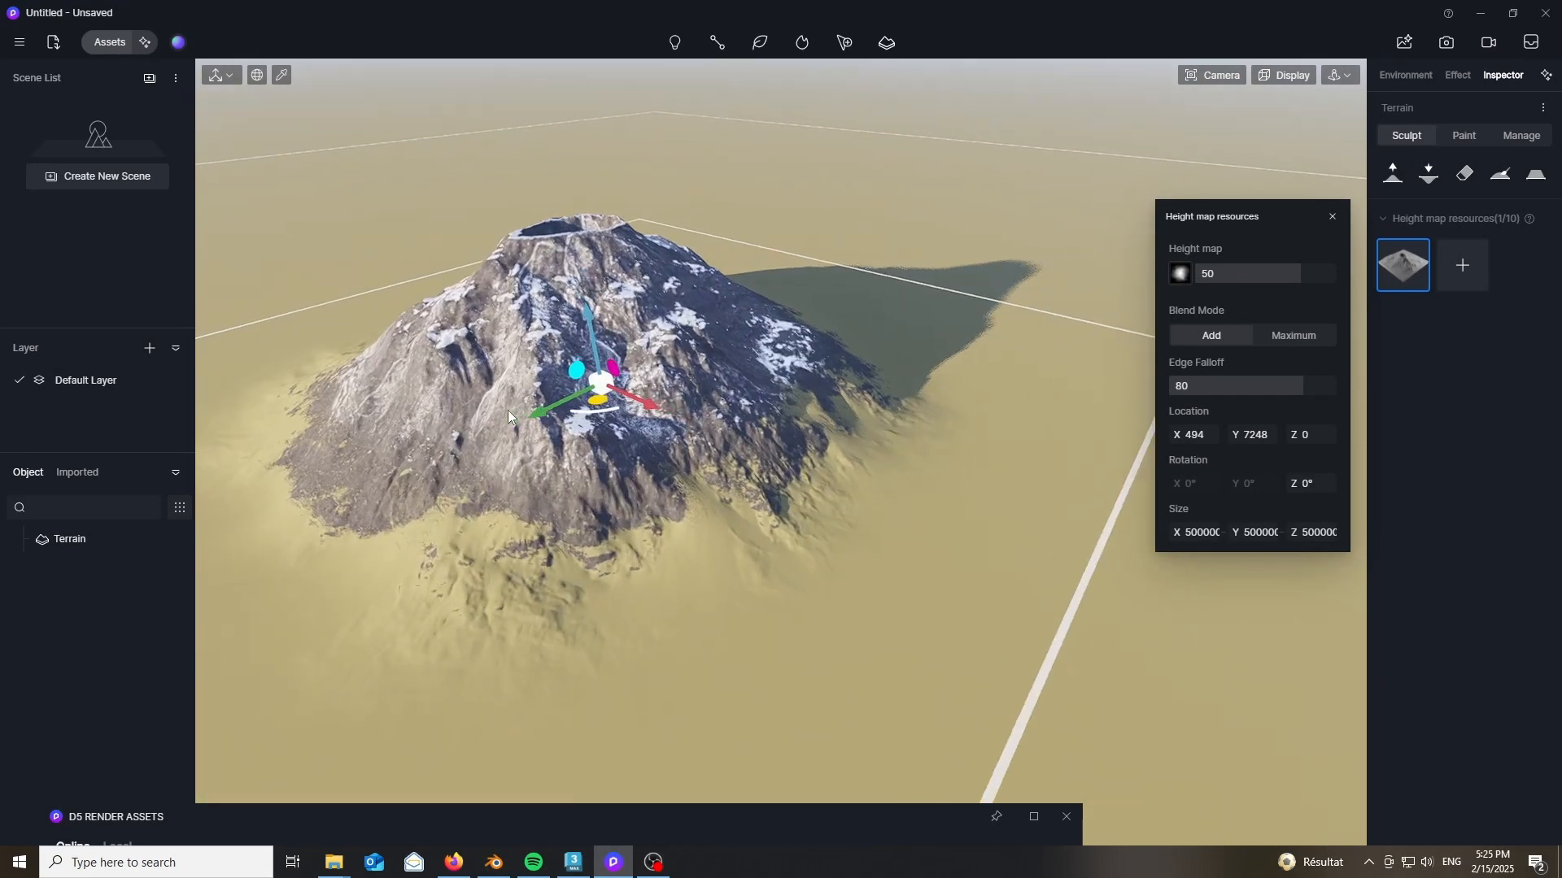
scroll(512, 430, down, 2)
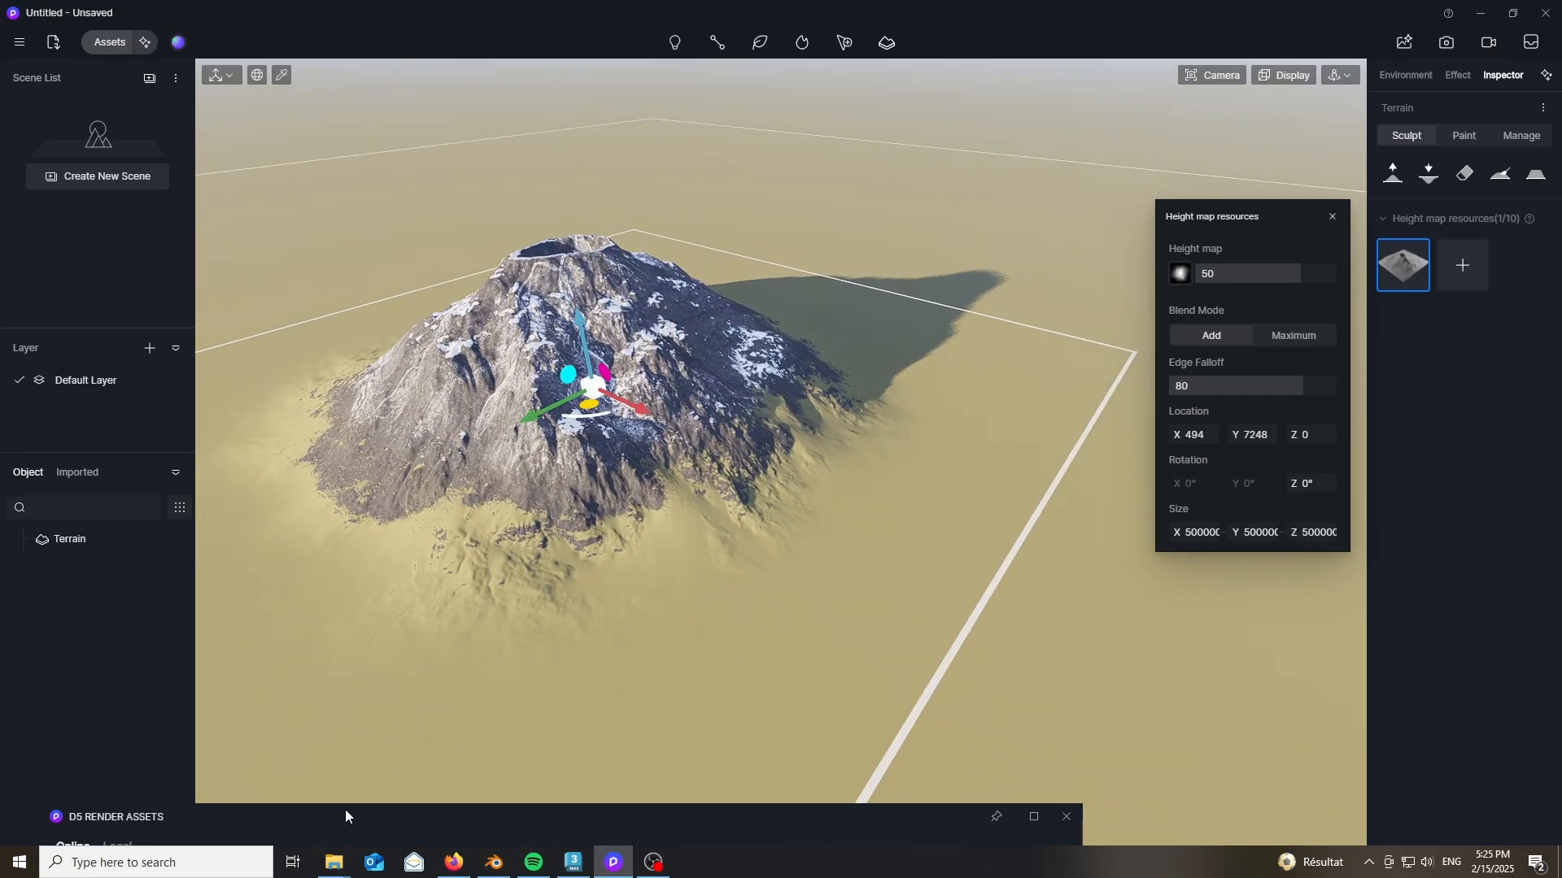
drag(344, 821, 592, 778)
drag(647, 514, 633, 436)
click(740, 640)
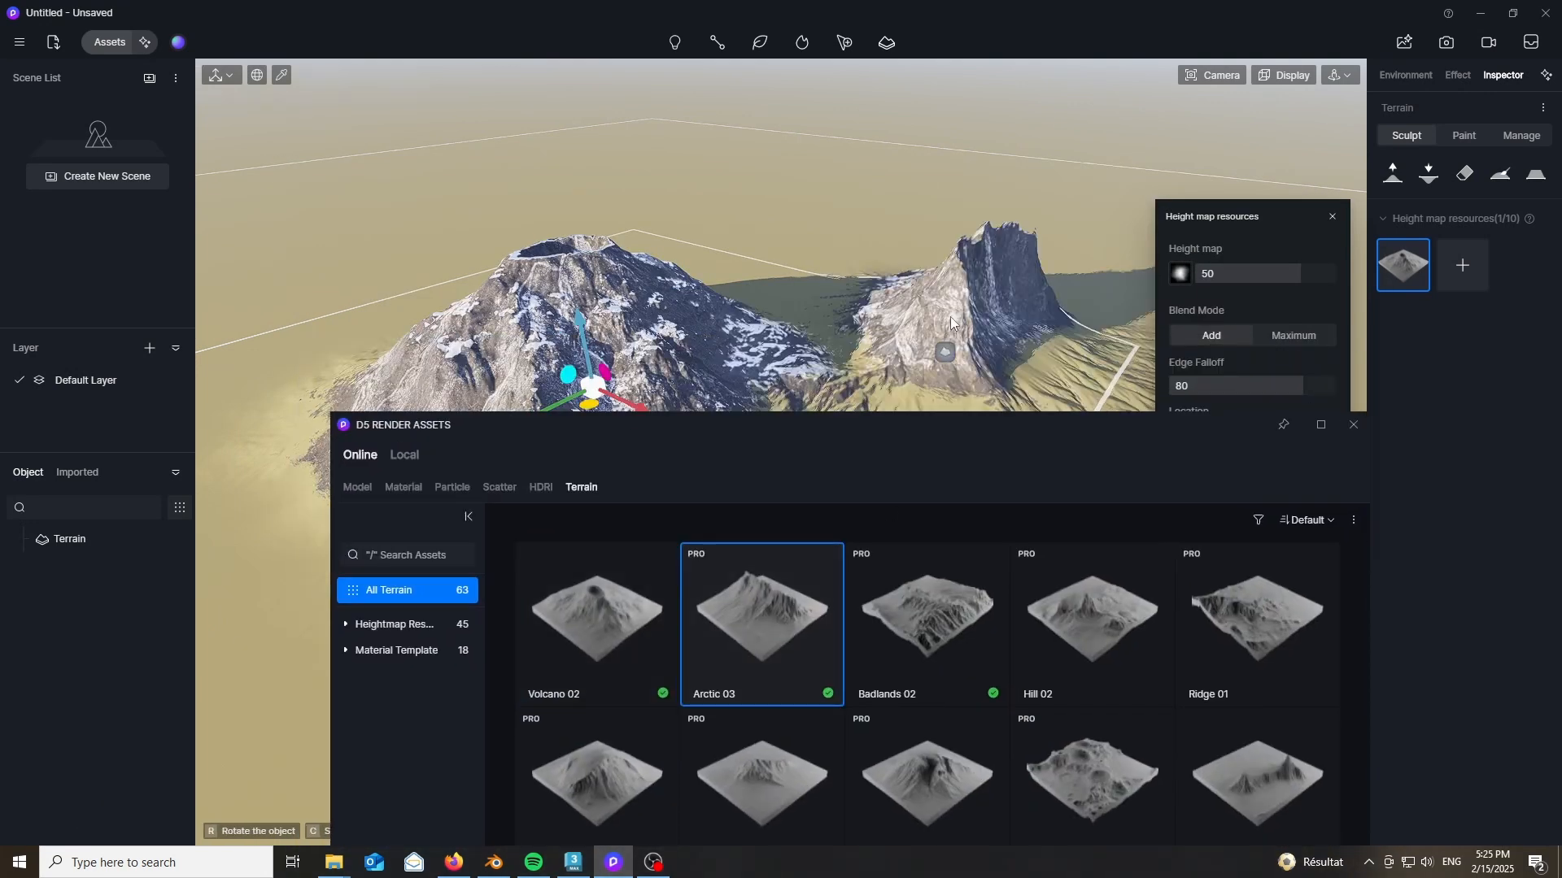
click(948, 271)
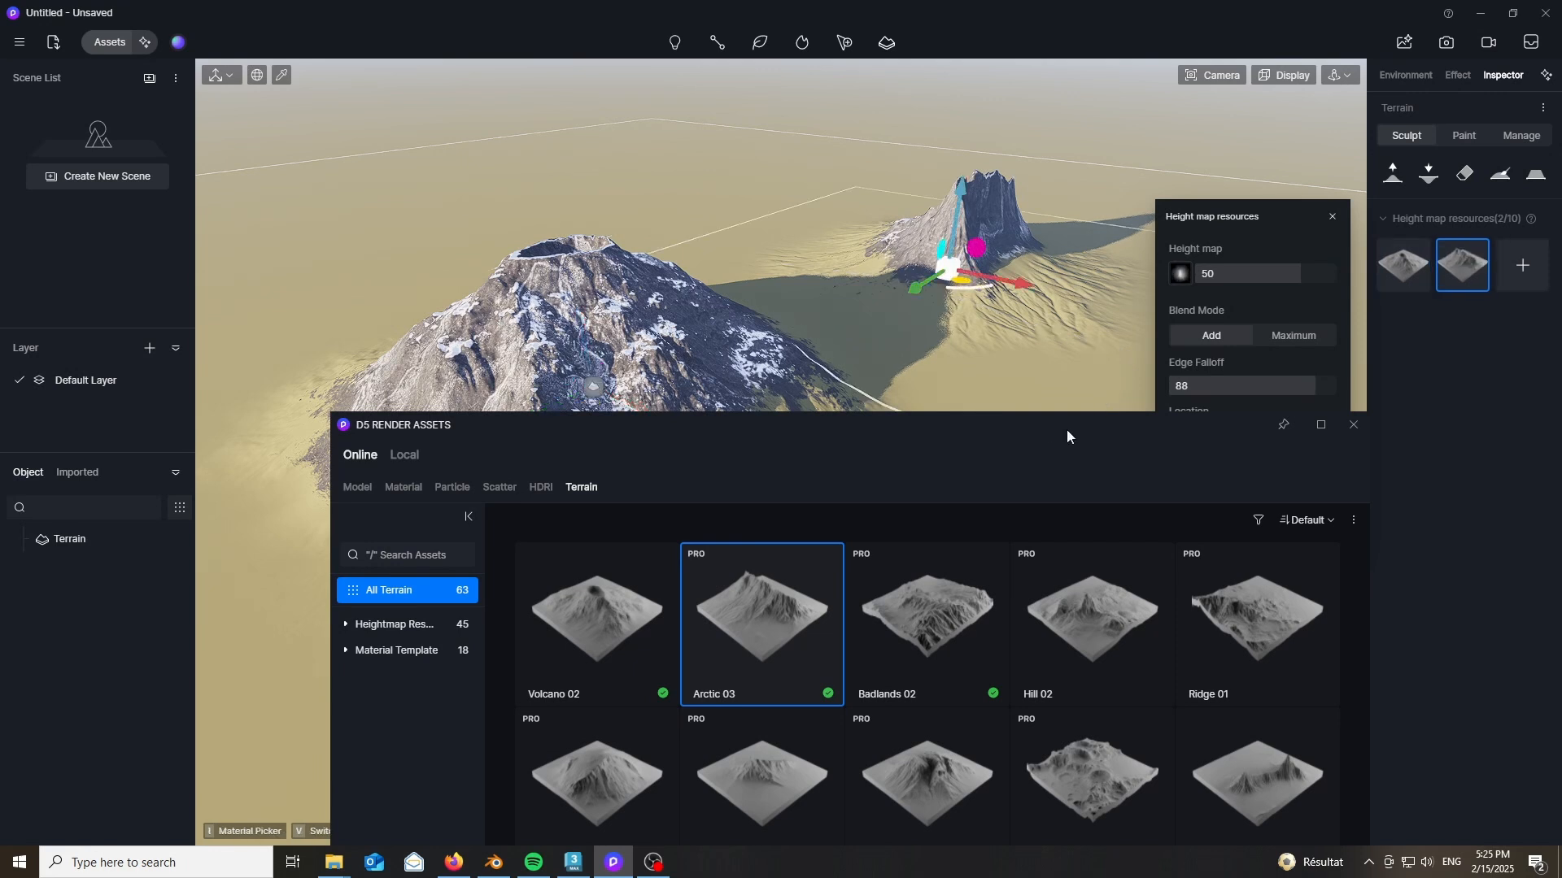
drag(1066, 430, 1082, 823)
- Slightly enlarge the Arctic 03 height map and move it up against the volcano's flank
drag(964, 284, 985, 309)
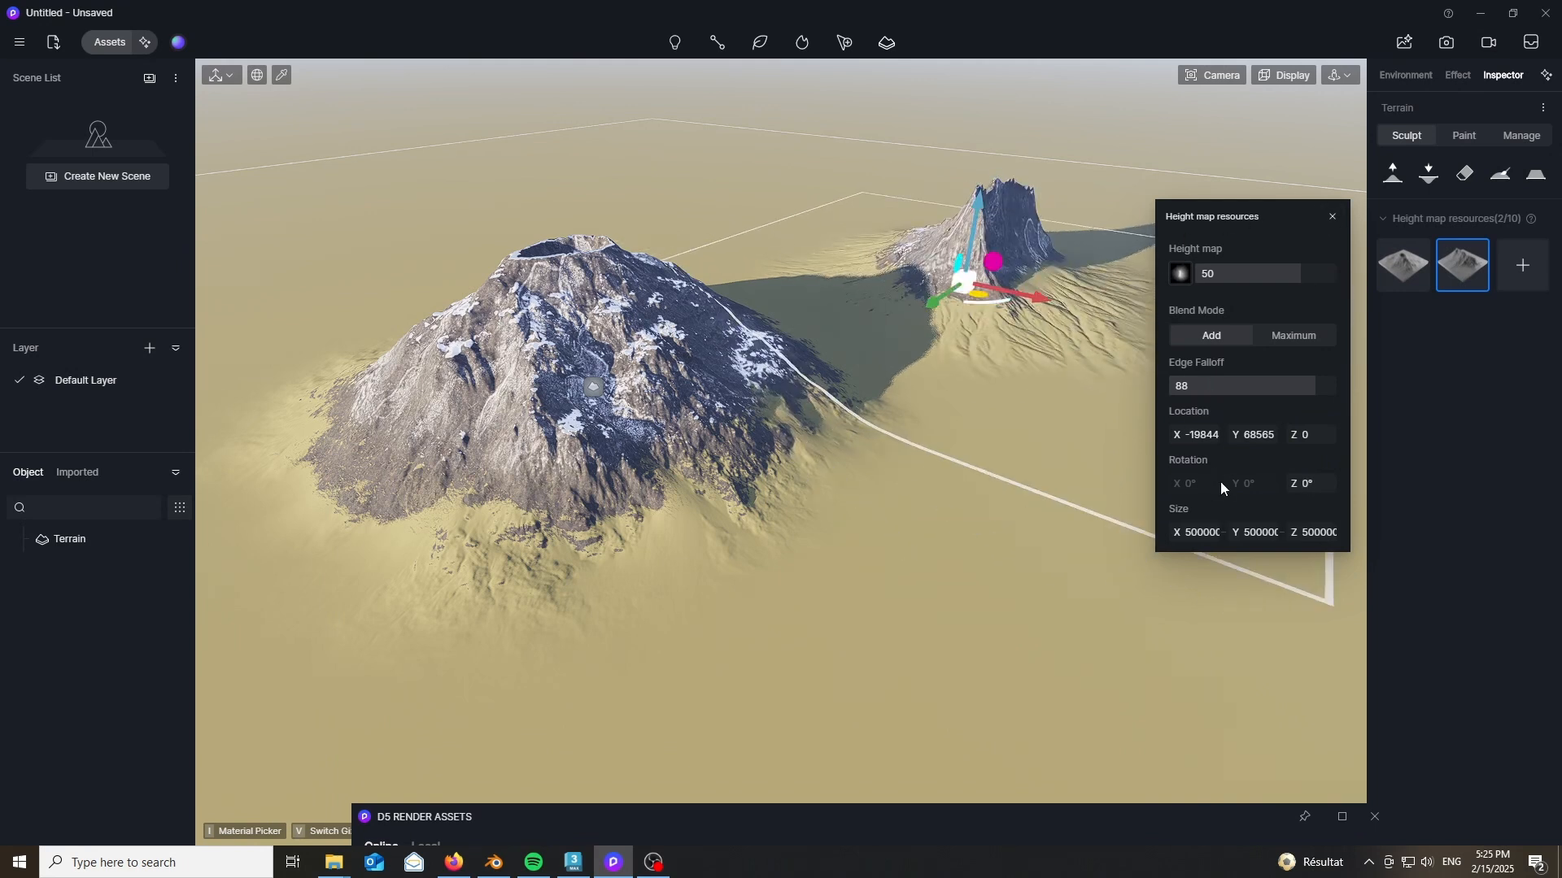
drag(1236, 532, 1237, 544)
drag(979, 296, 864, 473)
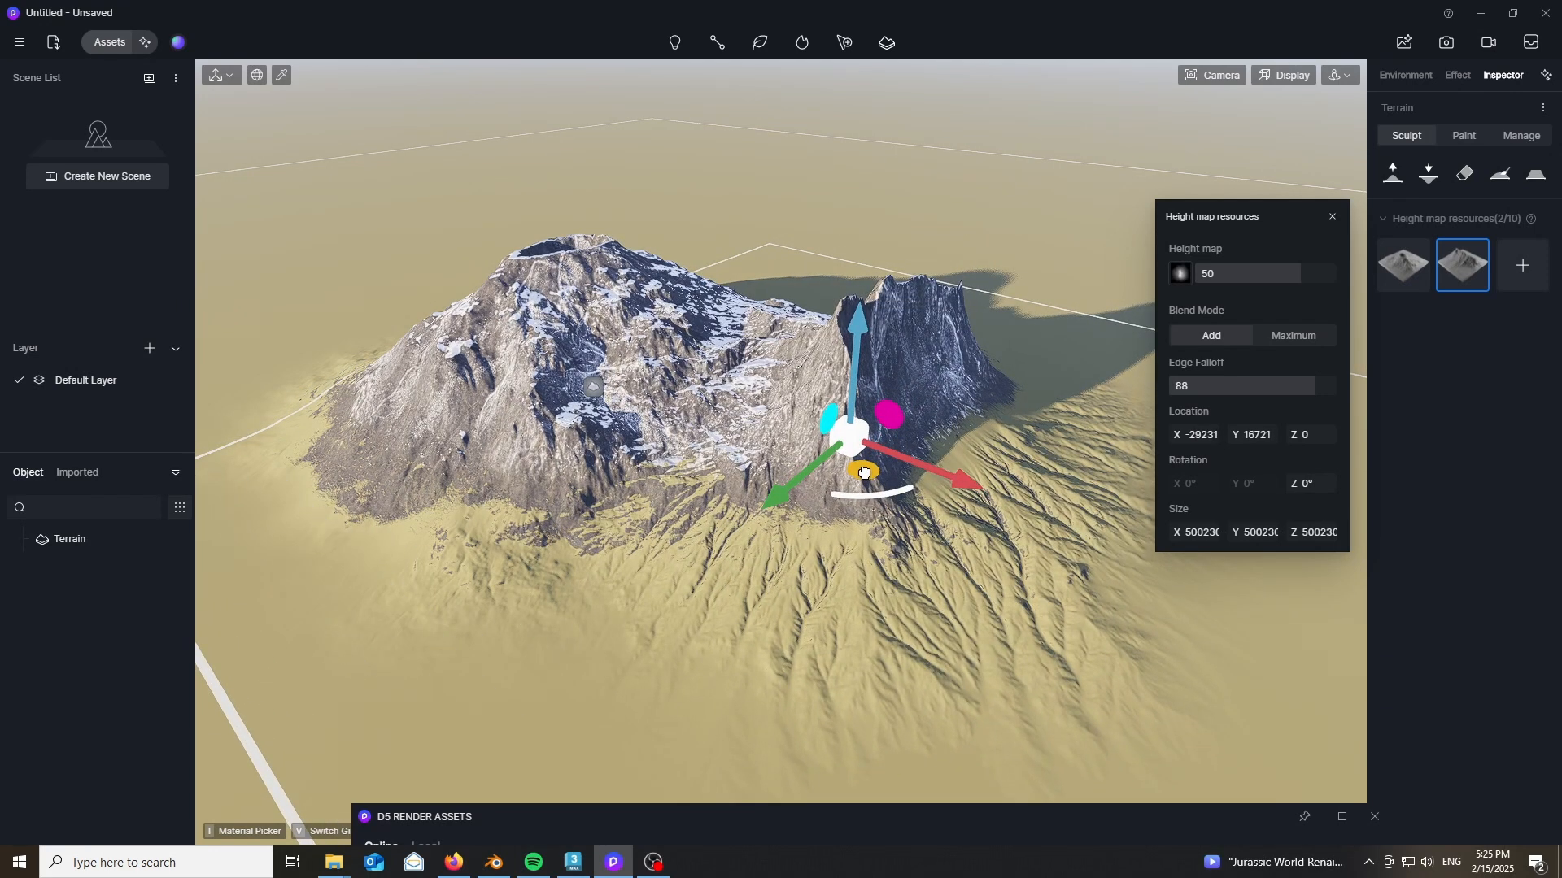
- Move the Arctic 03 height map over the volcano so their heights combine, and place it back beside the volcano
drag(863, 481, 544, 436)
key(d)
right_drag(545, 437, 484, 447)
key(s)
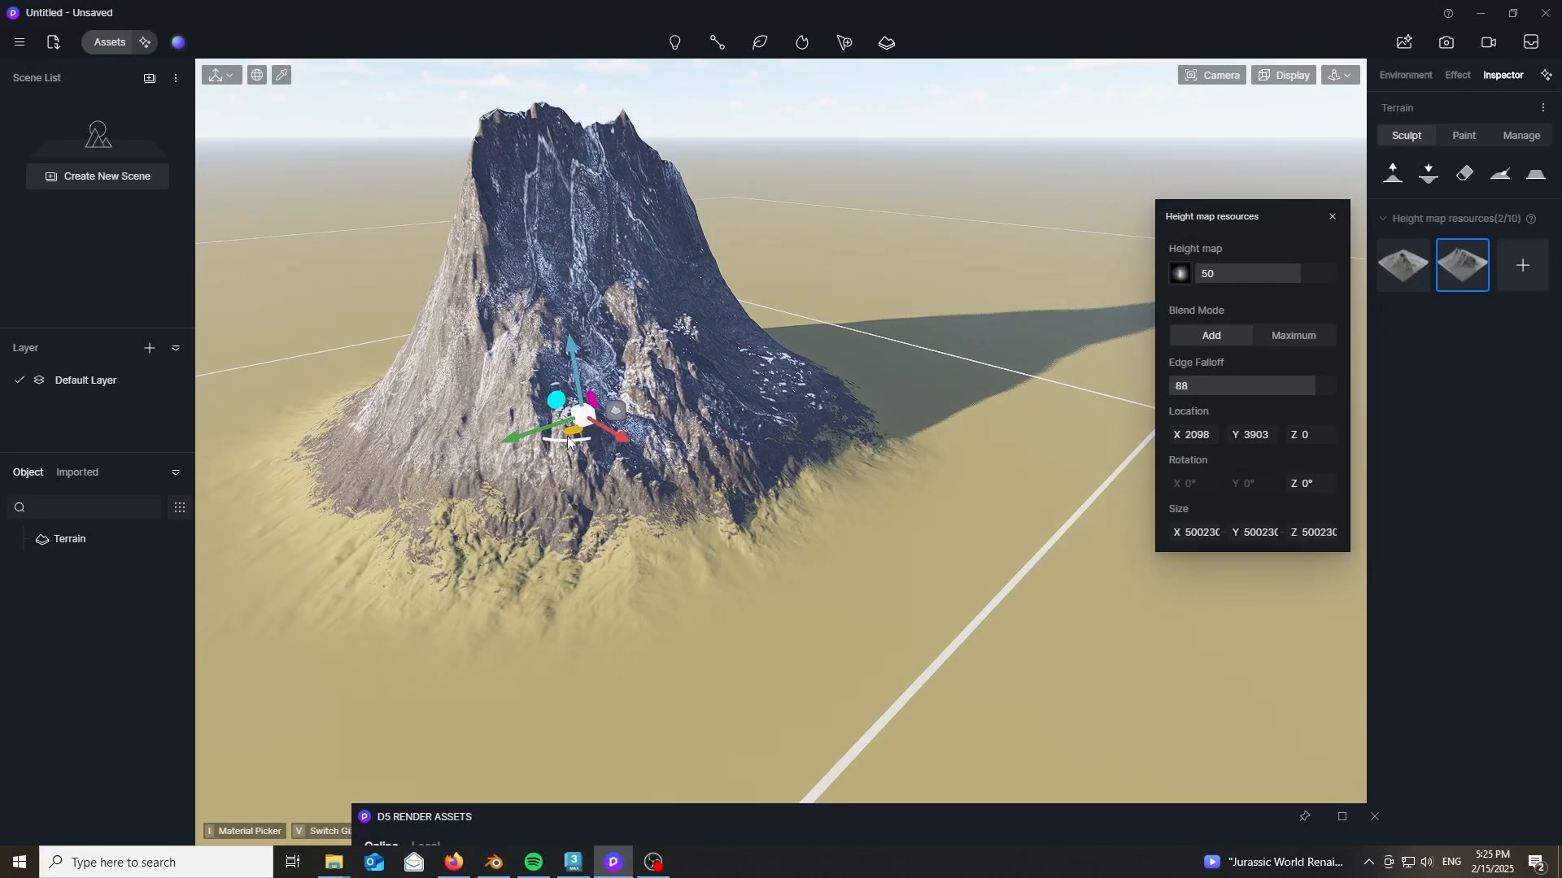
drag(568, 437, 944, 410)
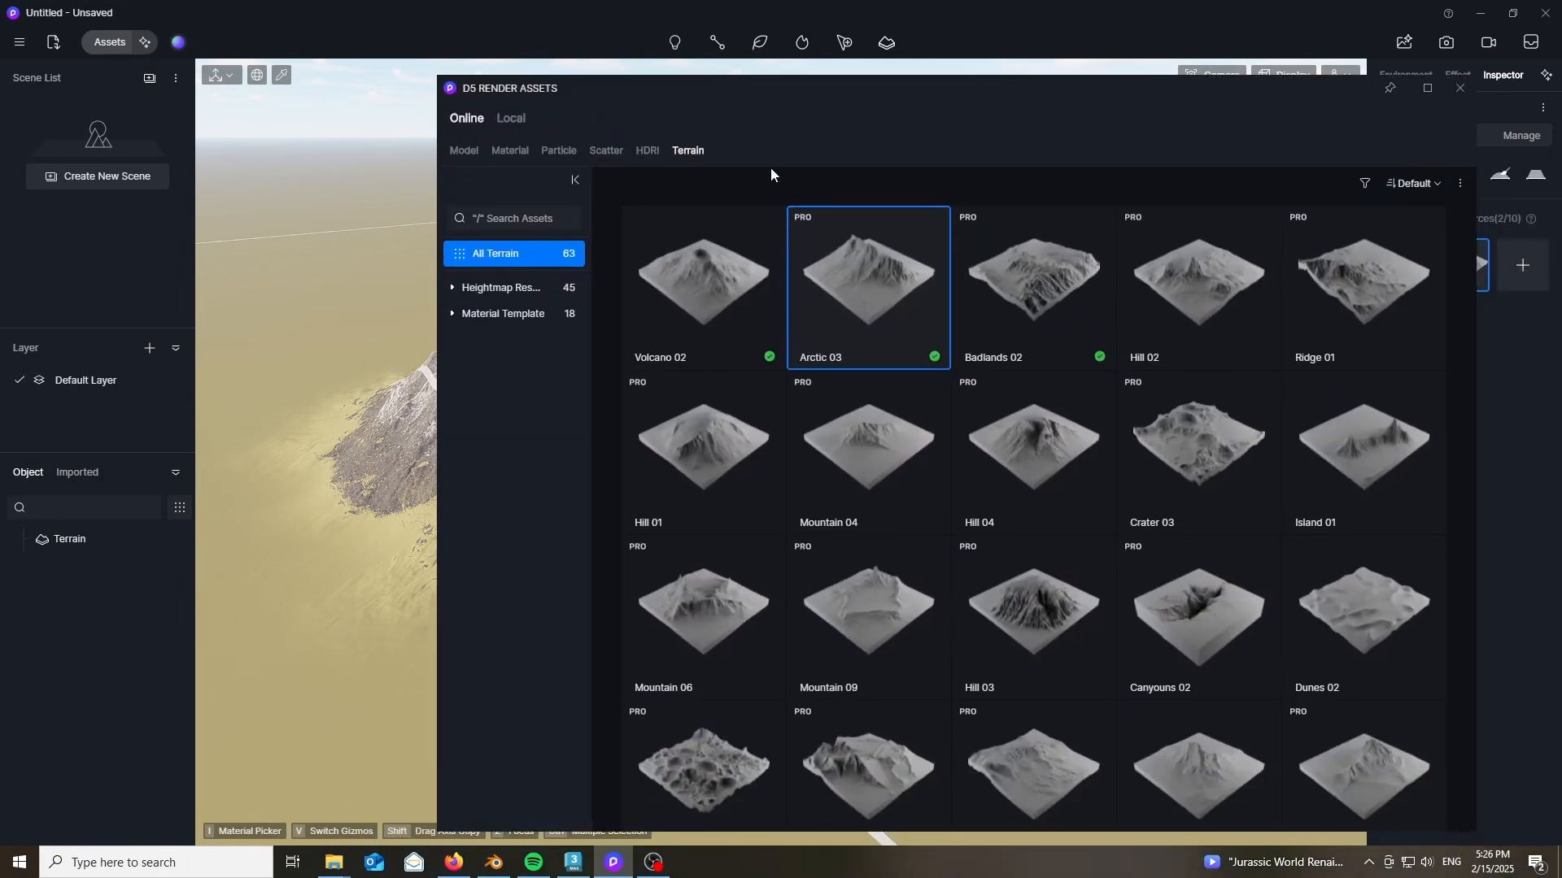
- Add the Badlands 02 height map, move it in front of the two mountains and rotate it to 341° about Z
click(994, 285)
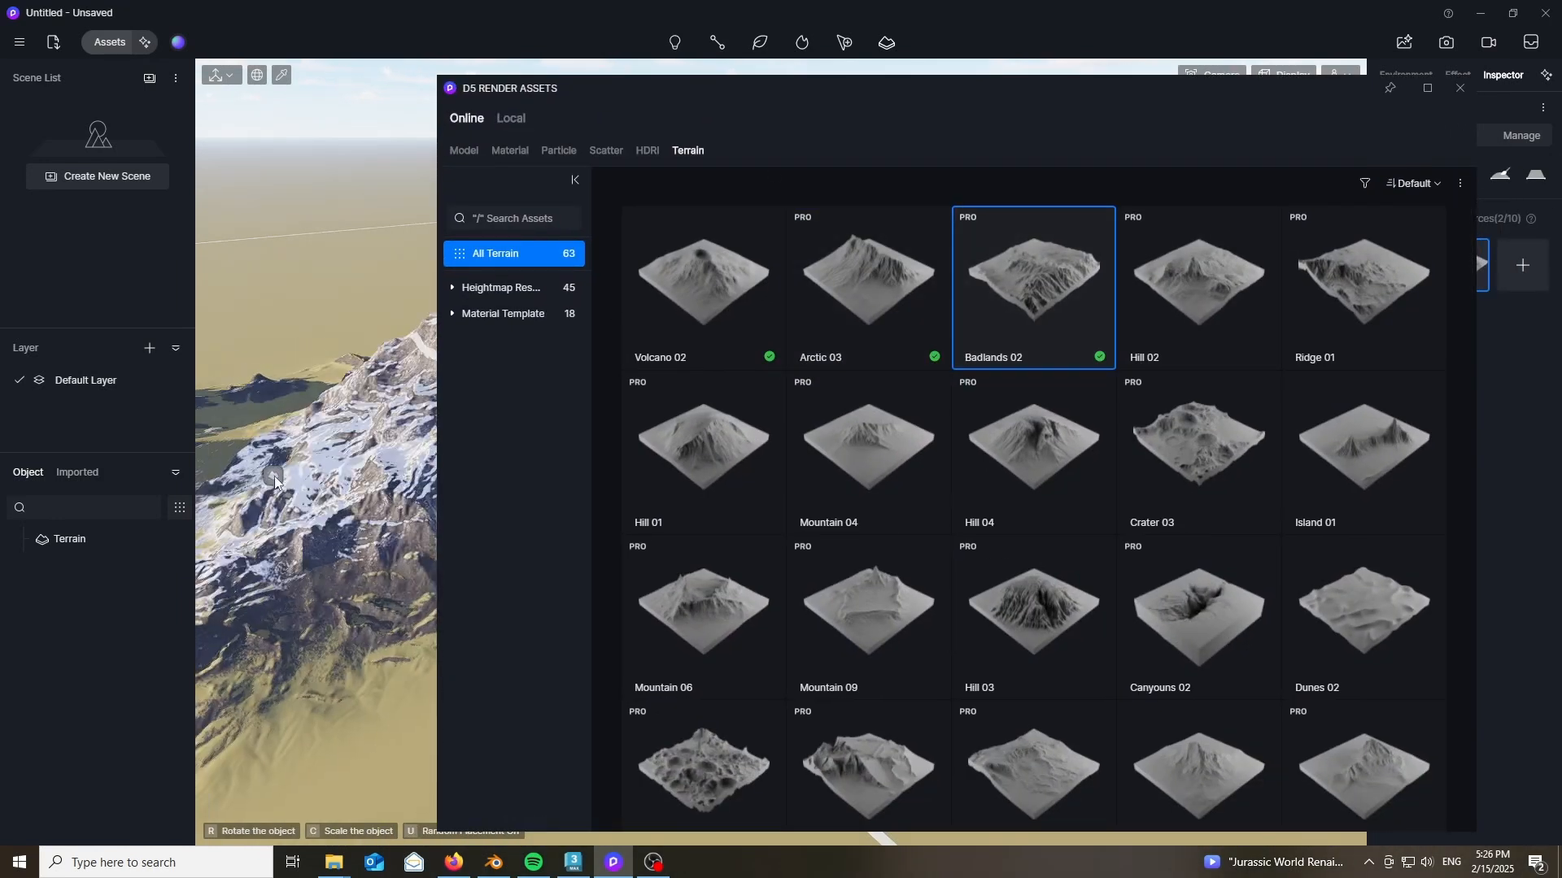
click(221, 384)
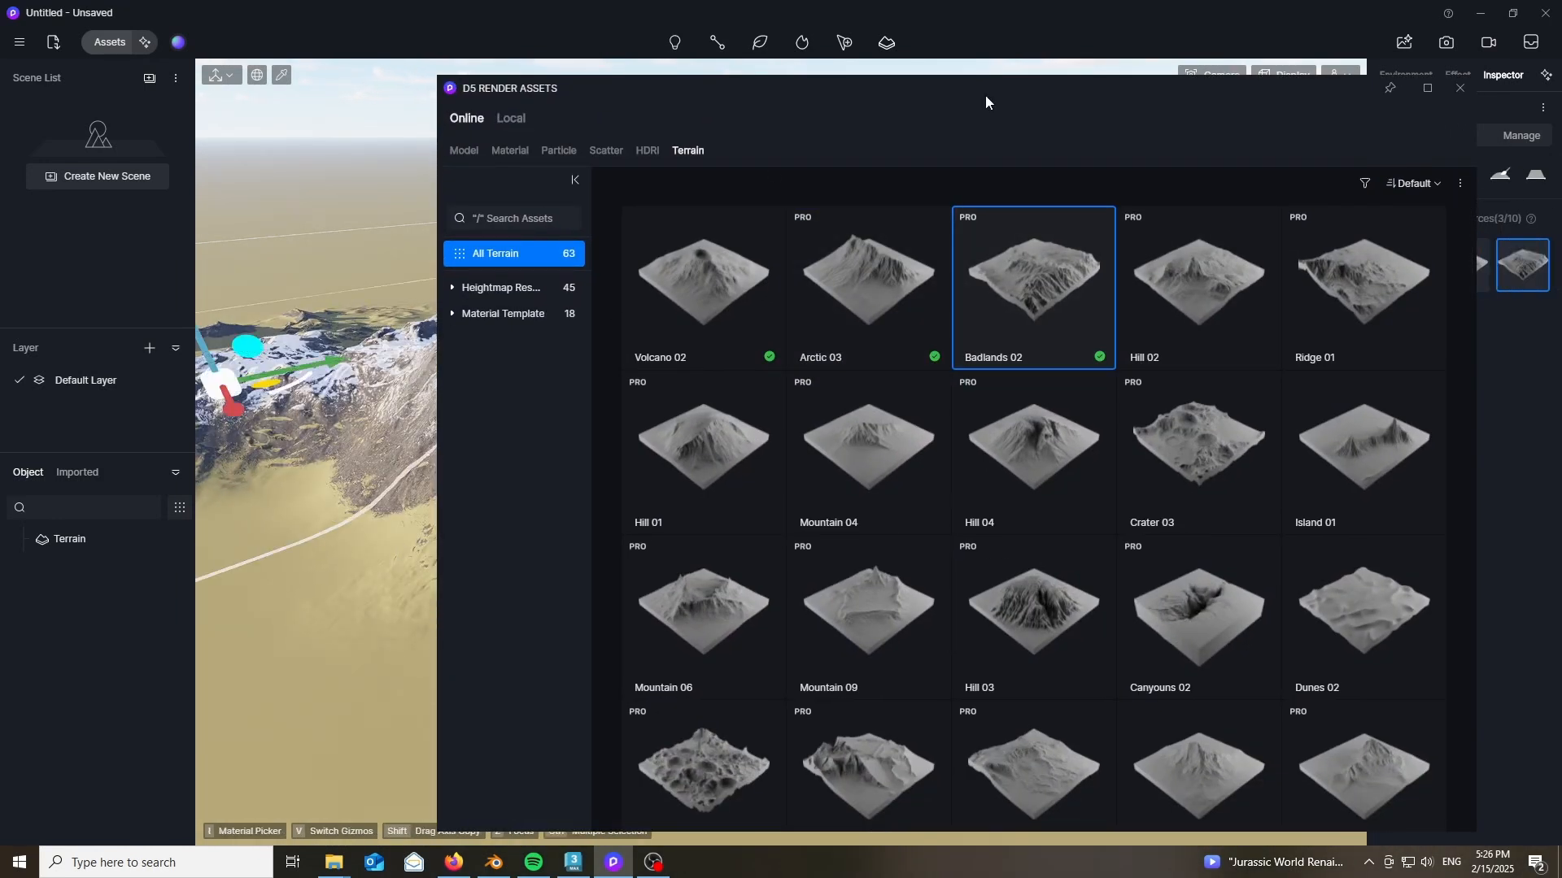
drag(1325, 95, 1470, 847)
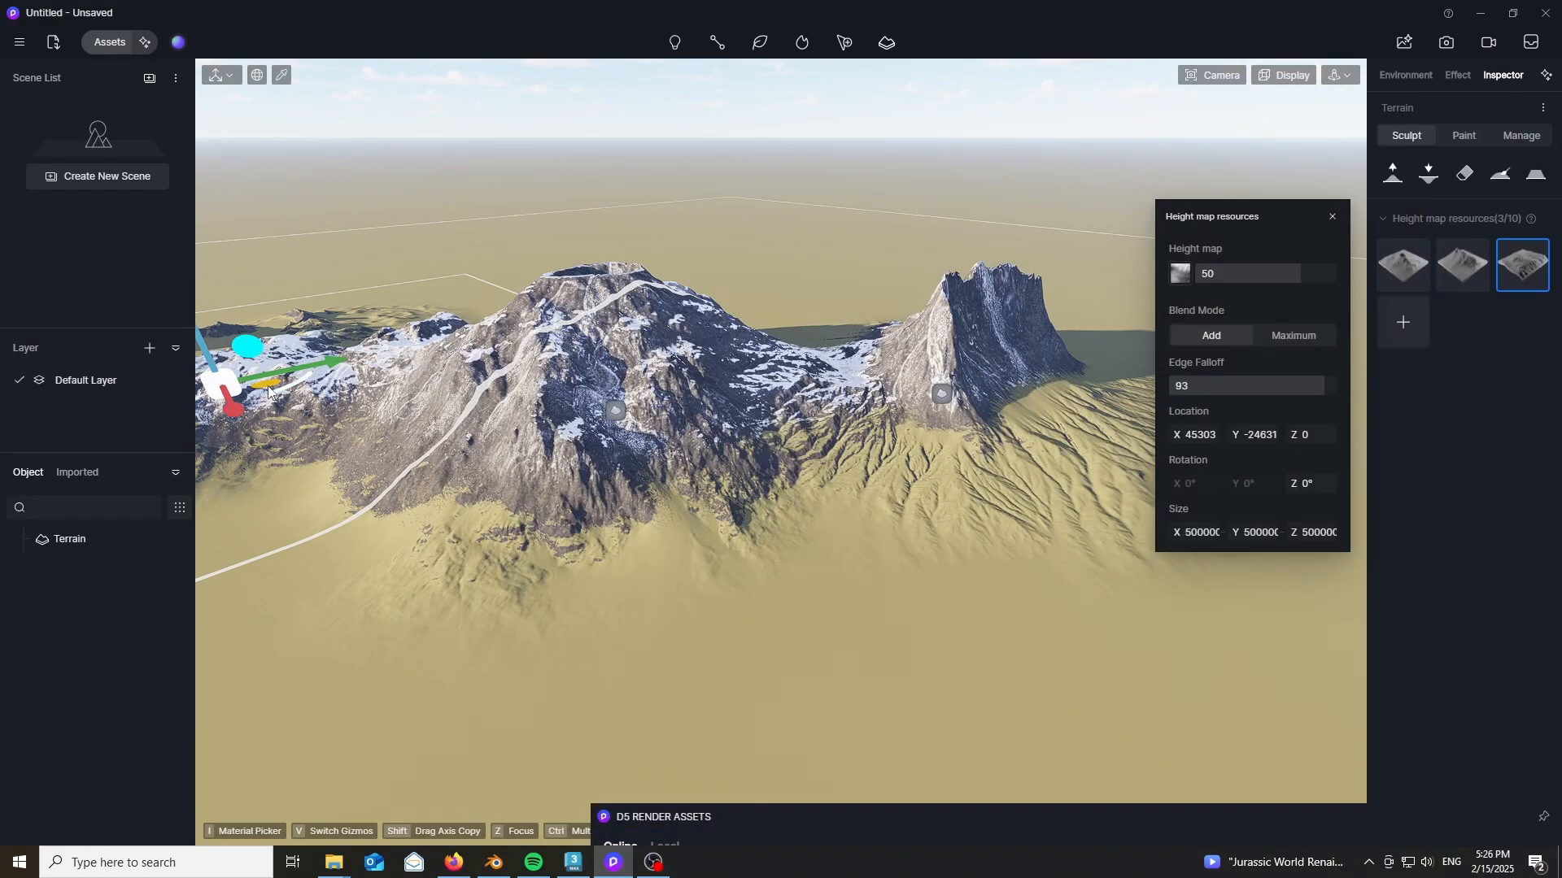
drag(269, 387, 459, 590)
right_drag(459, 589, 411, 602)
right_drag(838, 508, 922, 552)
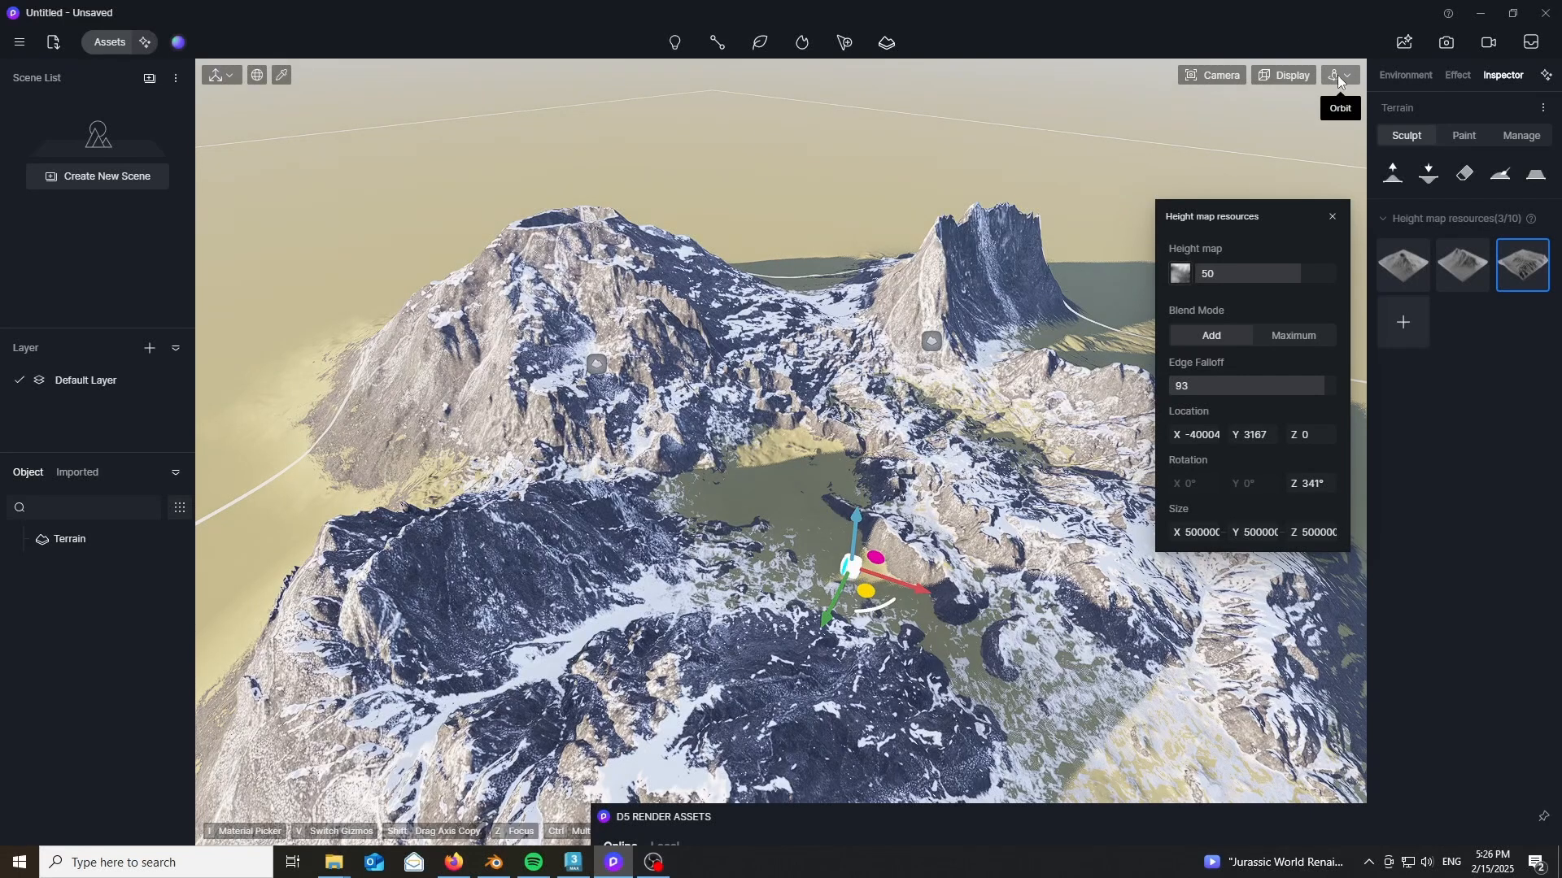
- Switch the navigation mode from Orbit to Fly and look across the combined mountains
click(1339, 77)
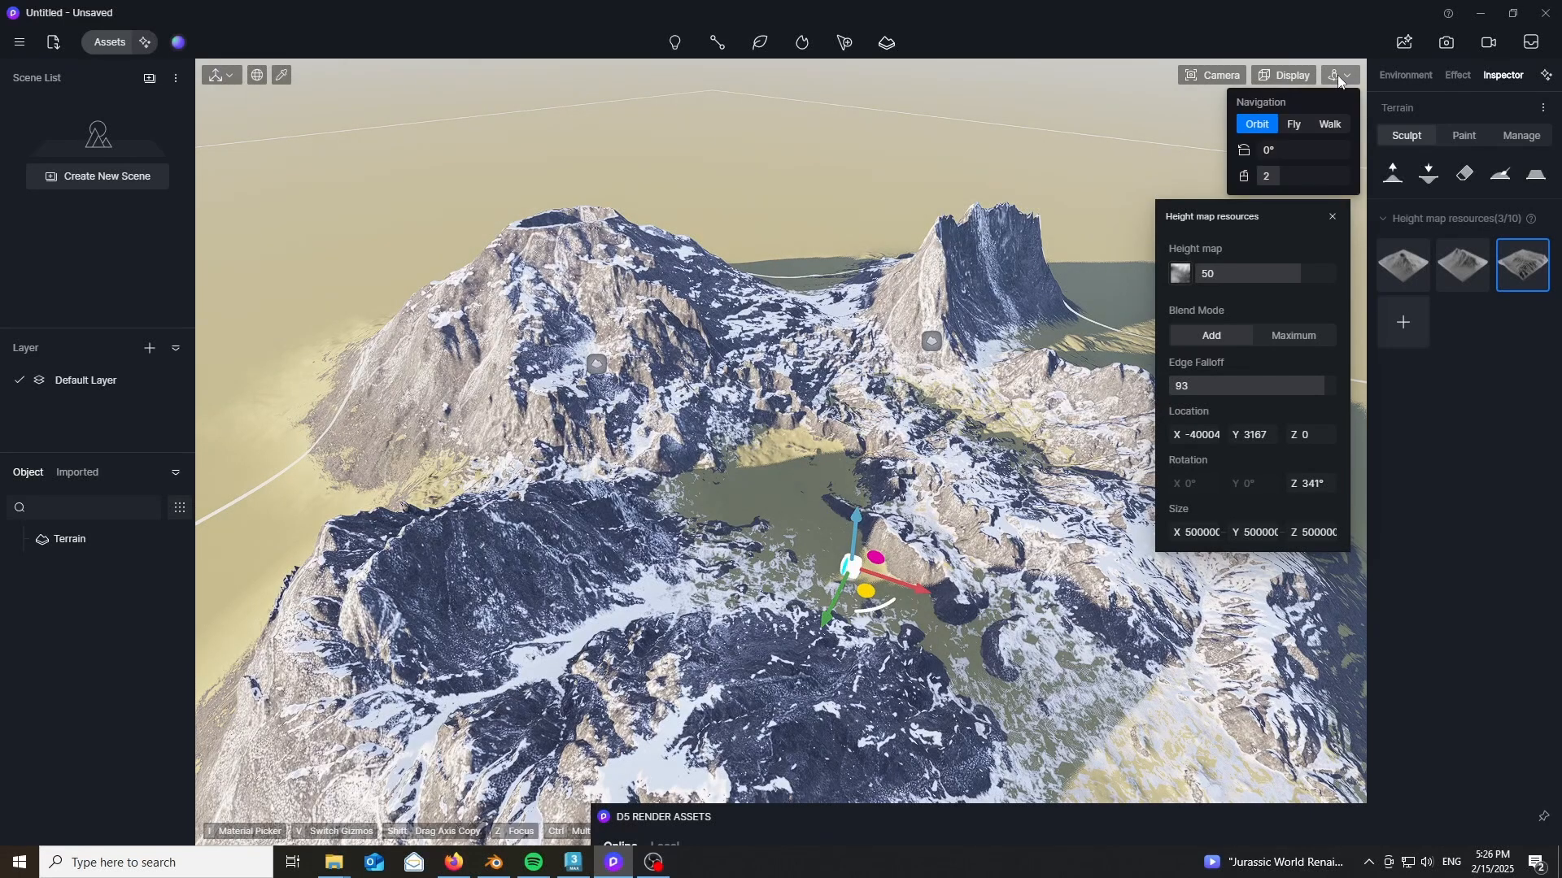
click(1291, 124)
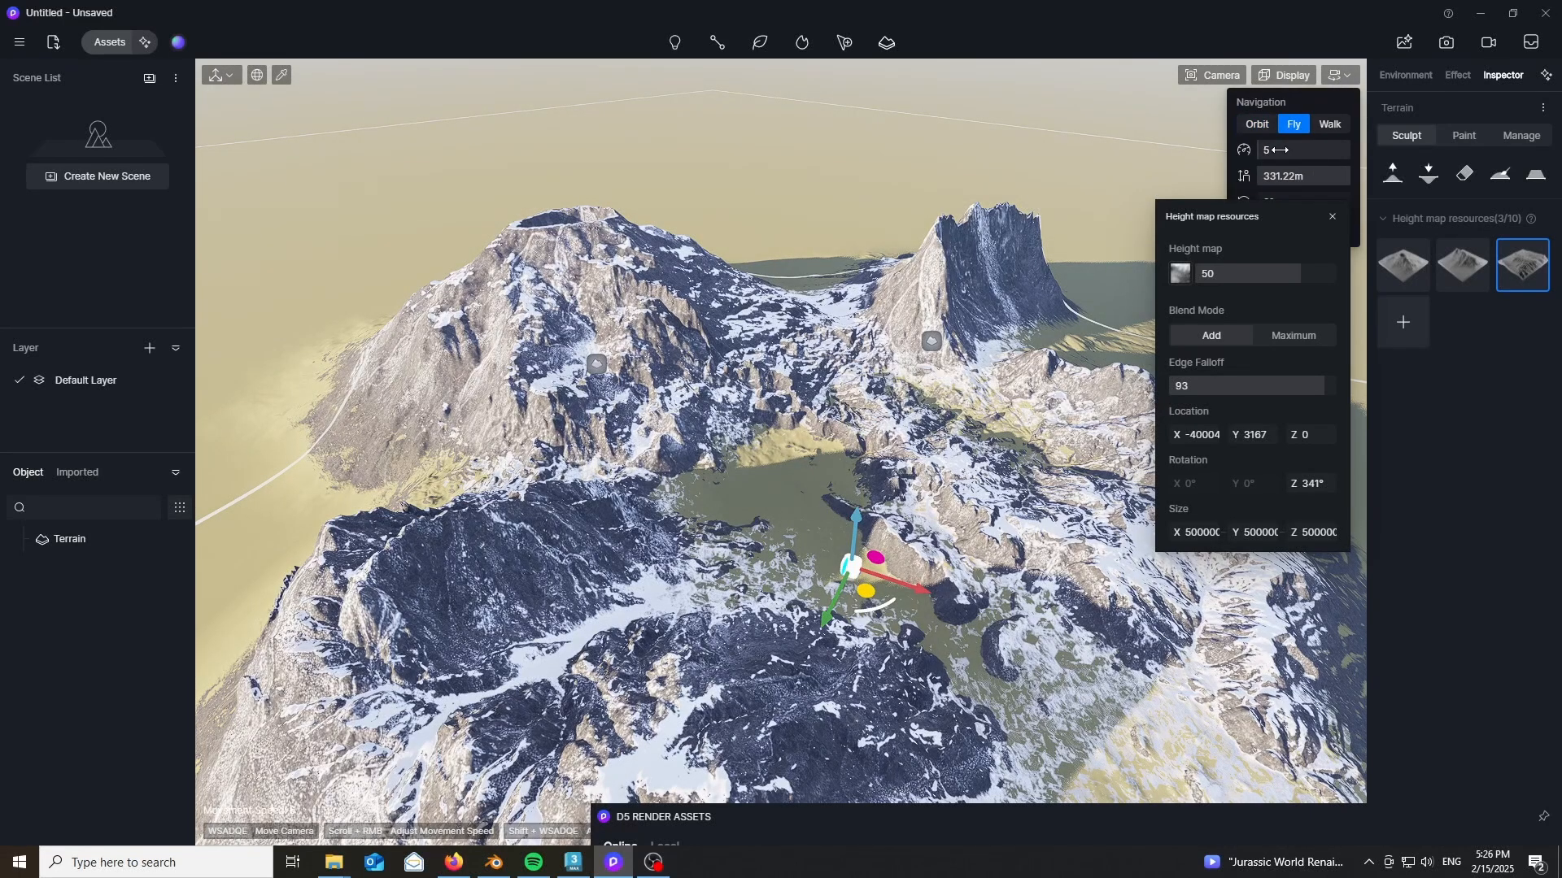
right_drag(776, 478, 934, 517)
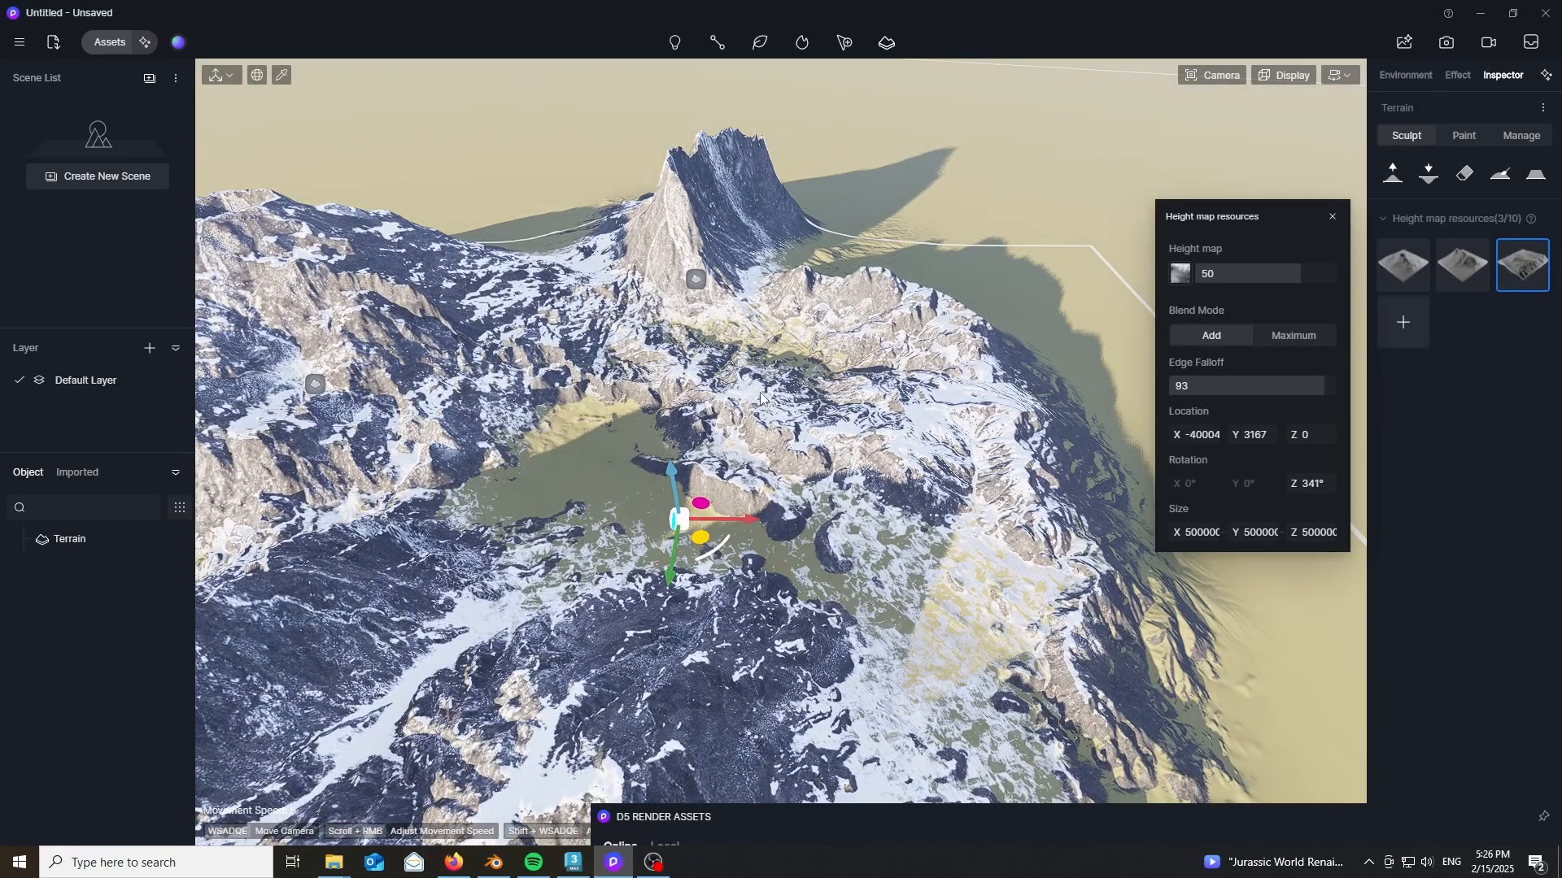
- Switch the navigation mode to Walk and explore the snowy valley at eye level between the mountains
click(1337, 82)
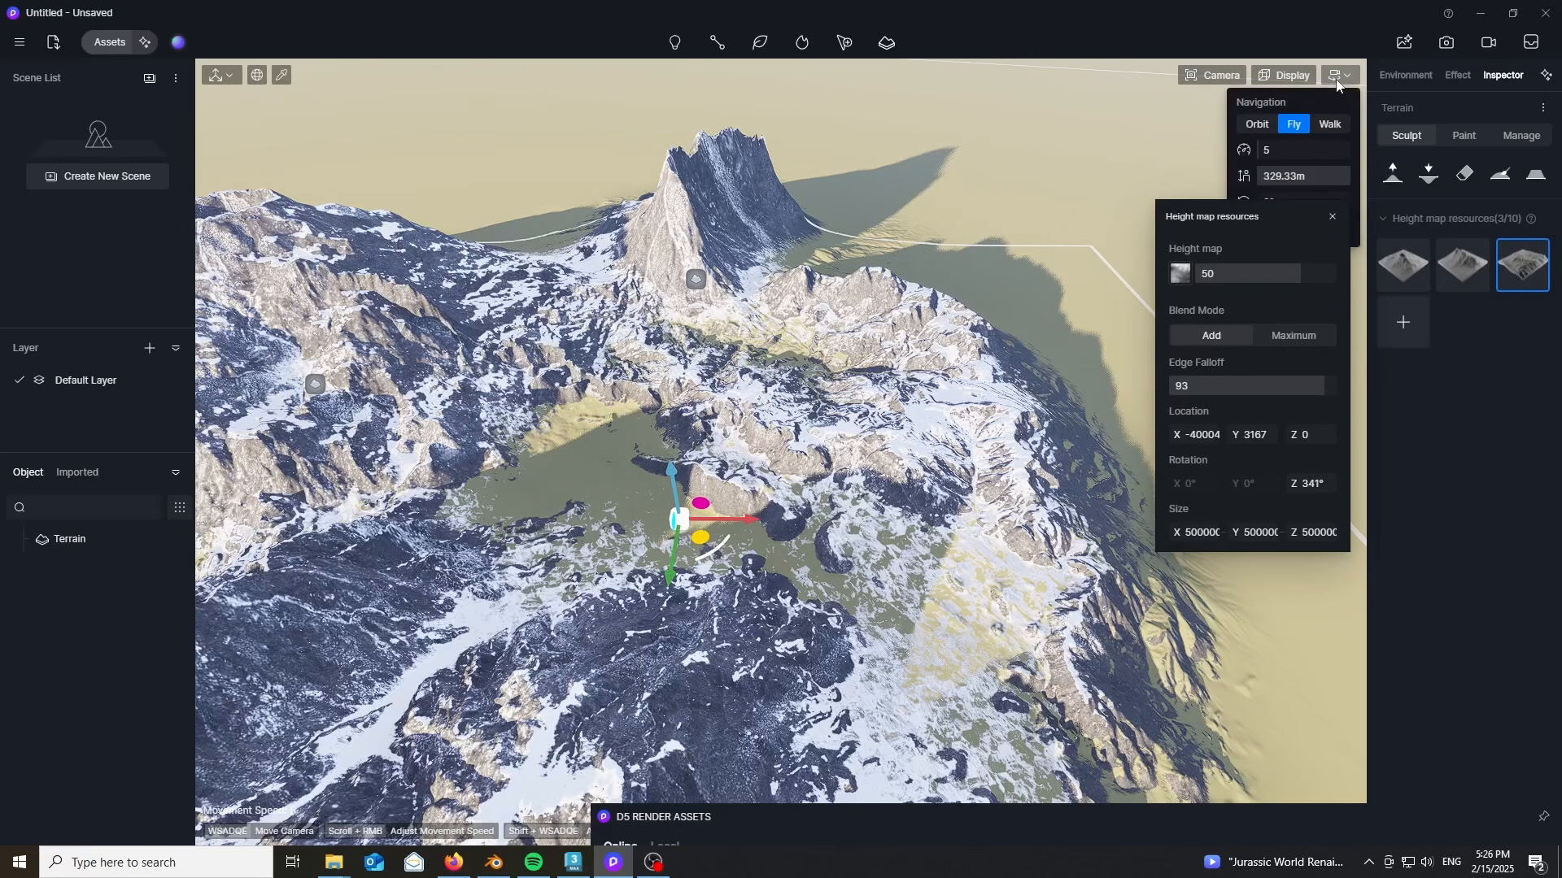
click(1333, 123)
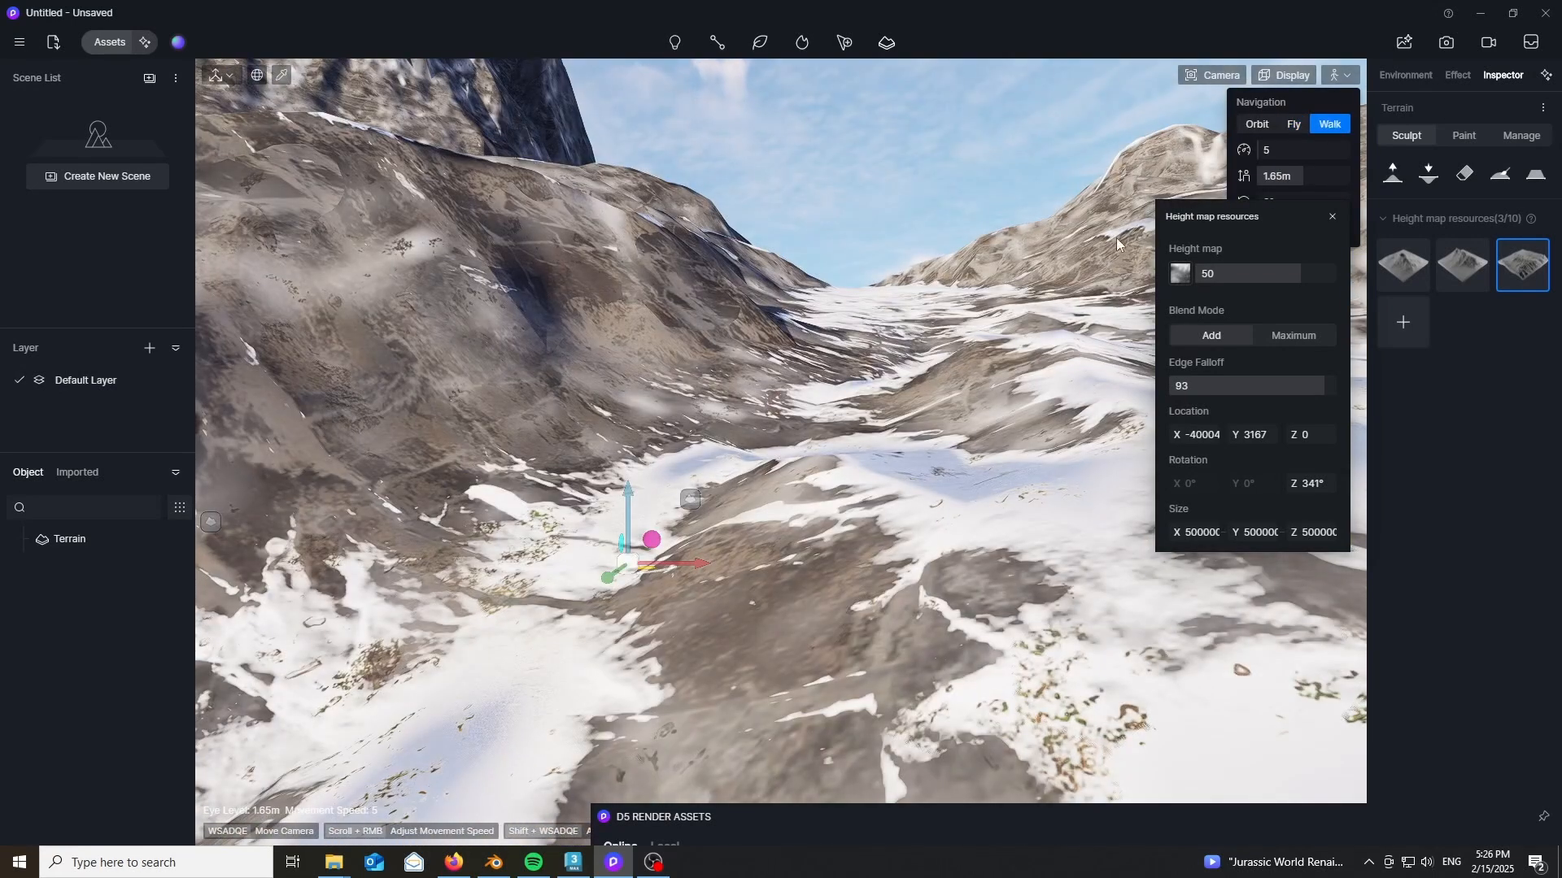
right_drag(671, 457, 837, 370)
key(w)
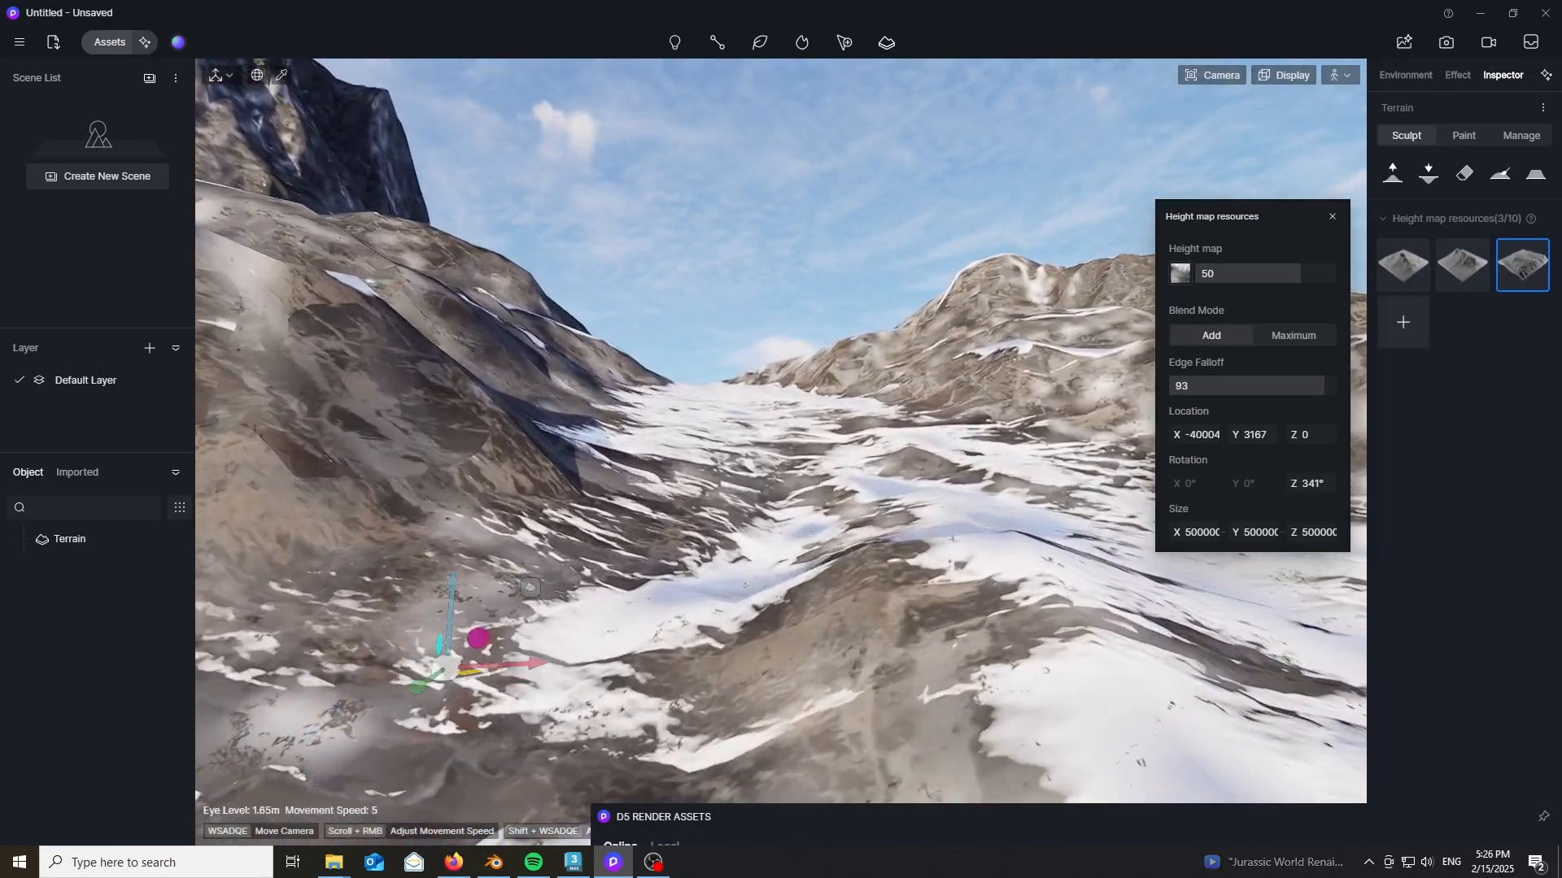
key(w)
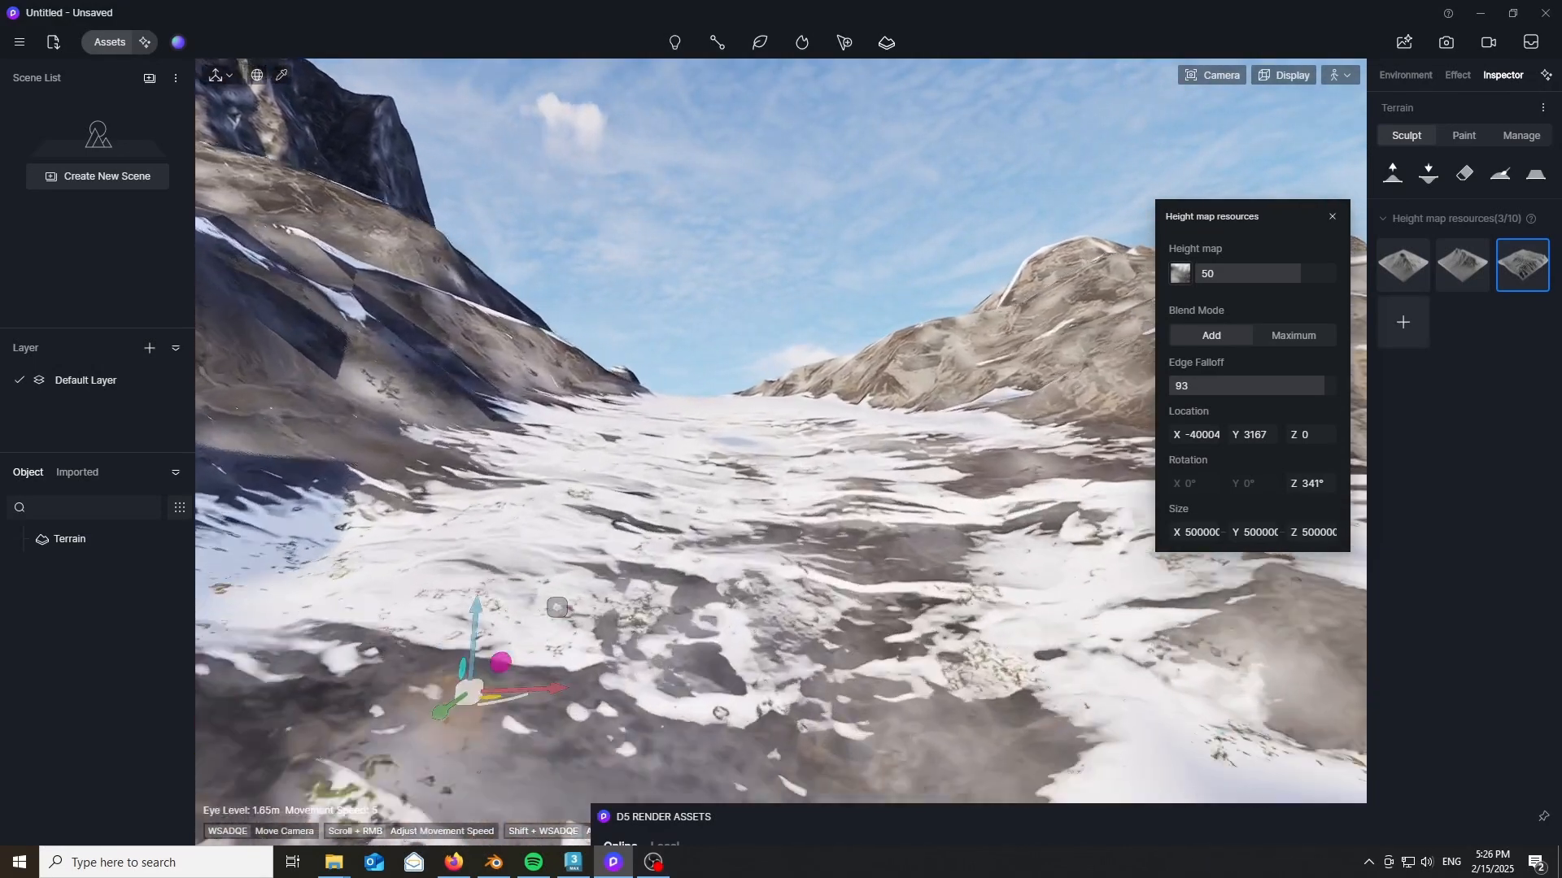
key(w)
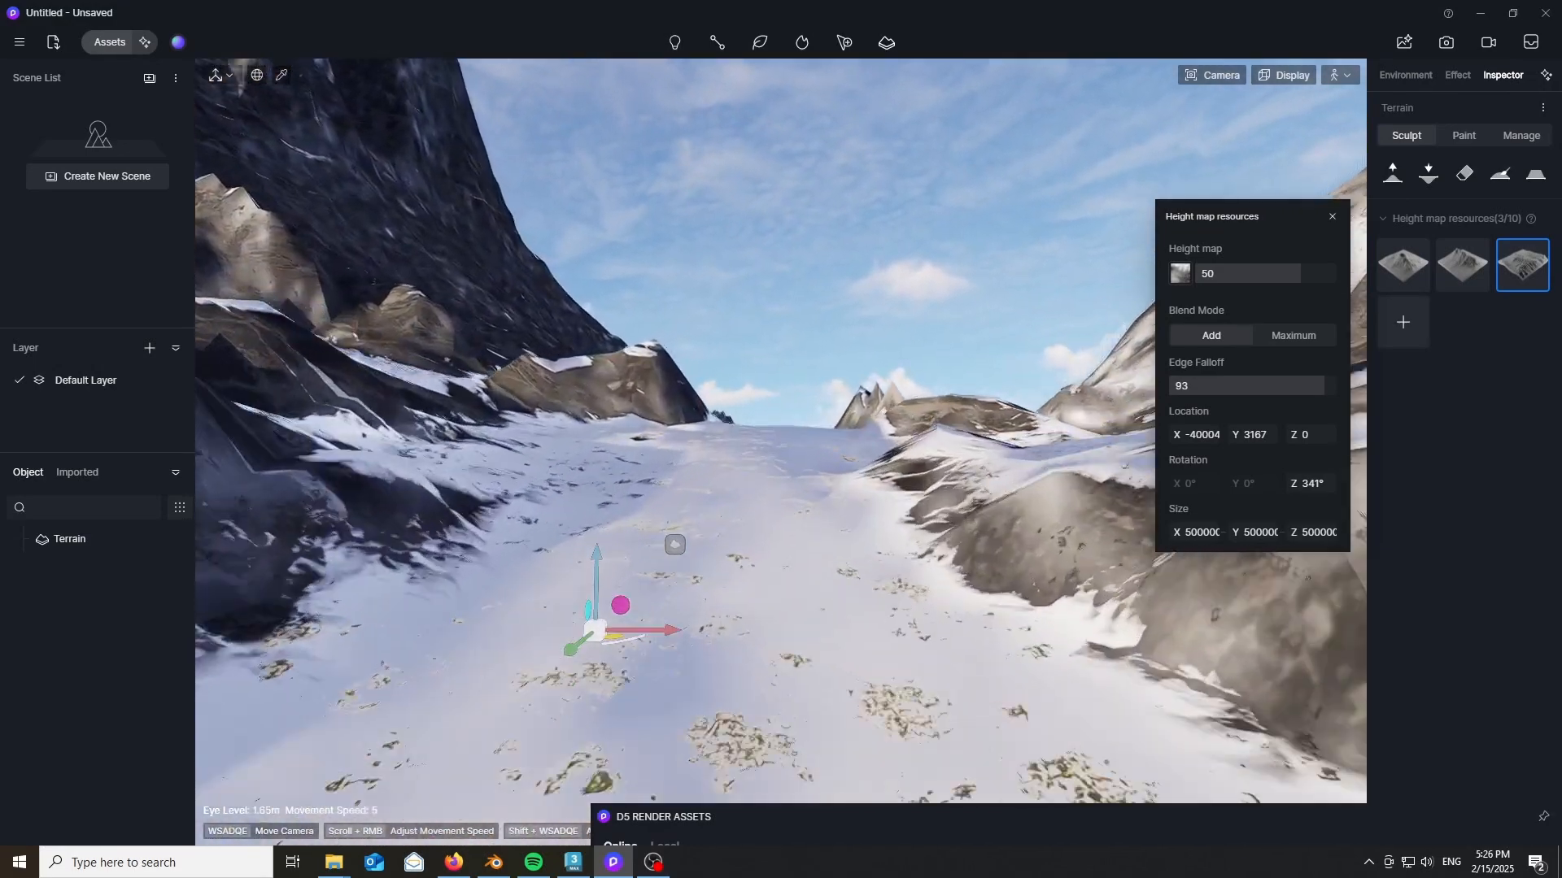
key(w)
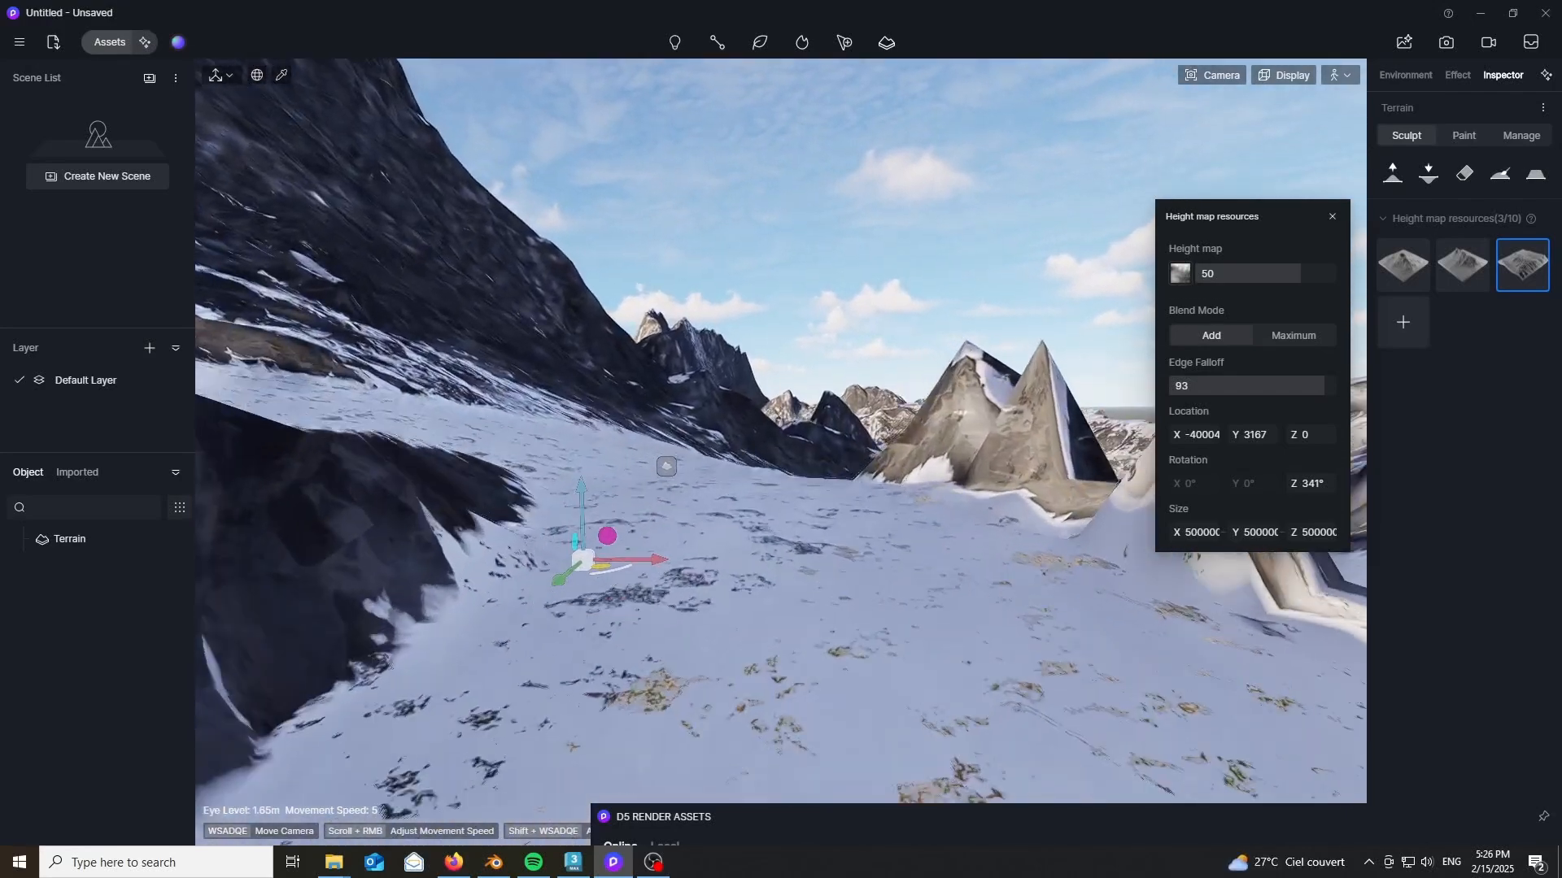
key(w)
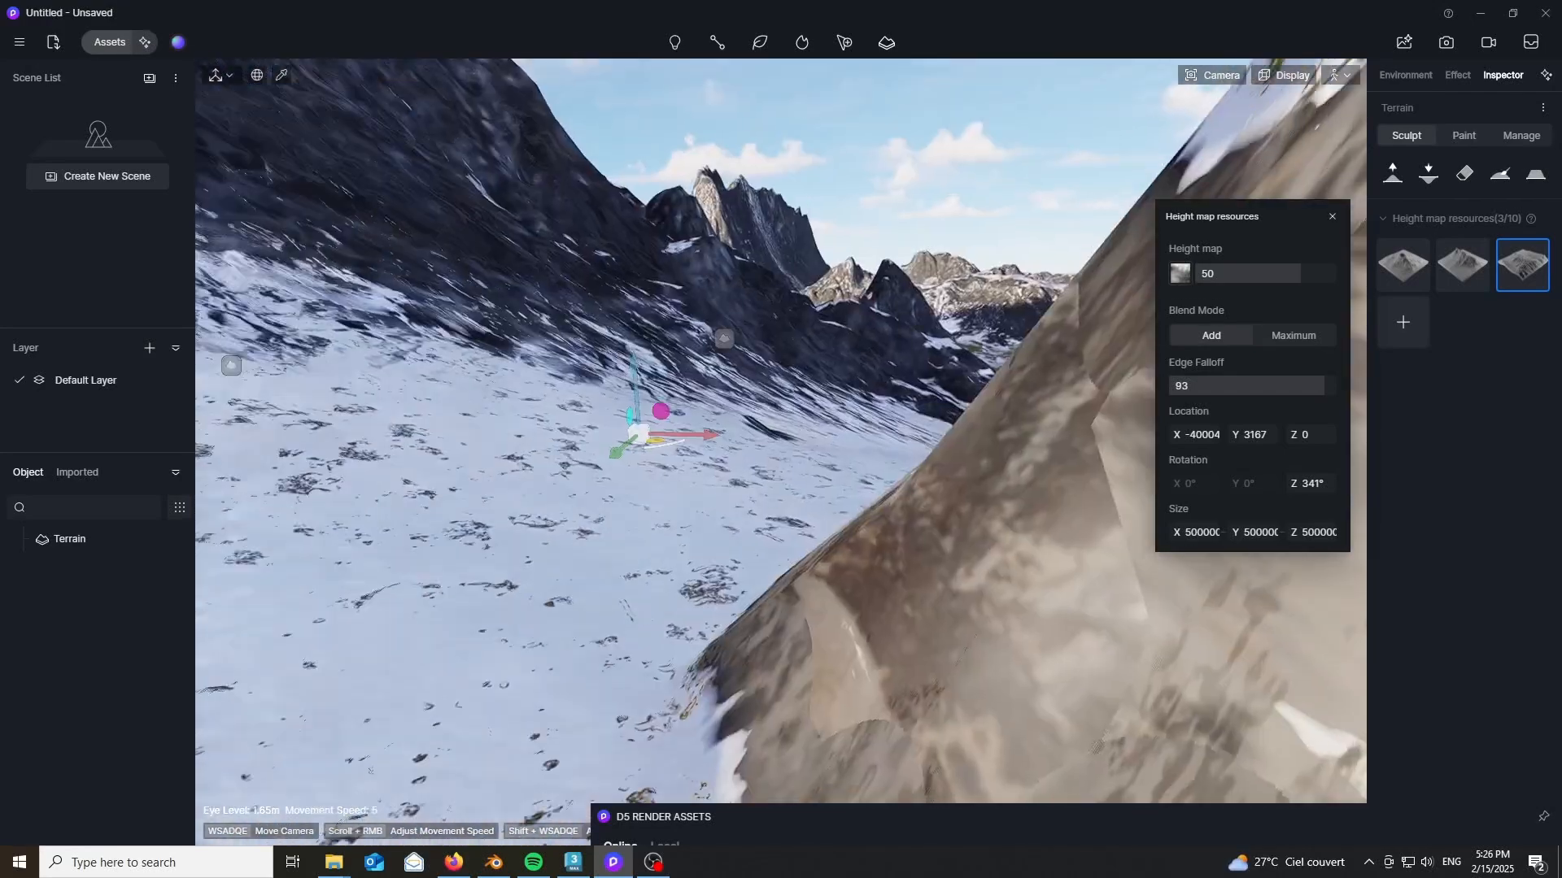
key(w)
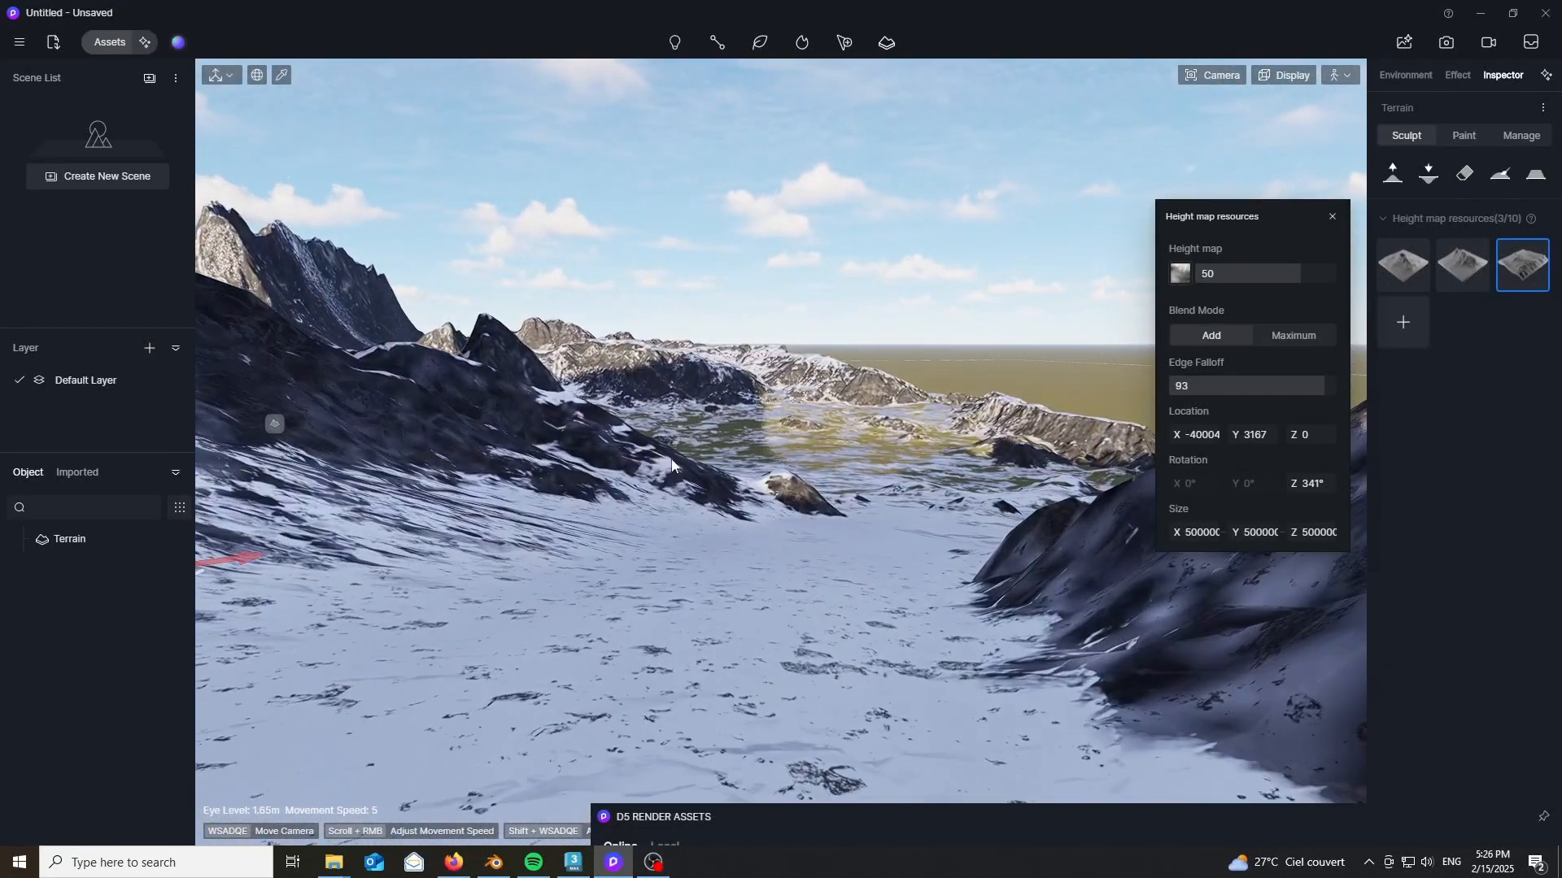
- Close the height map settings, return the navigation mode to Fly and set the movement speed to 66
click(1346, 78)
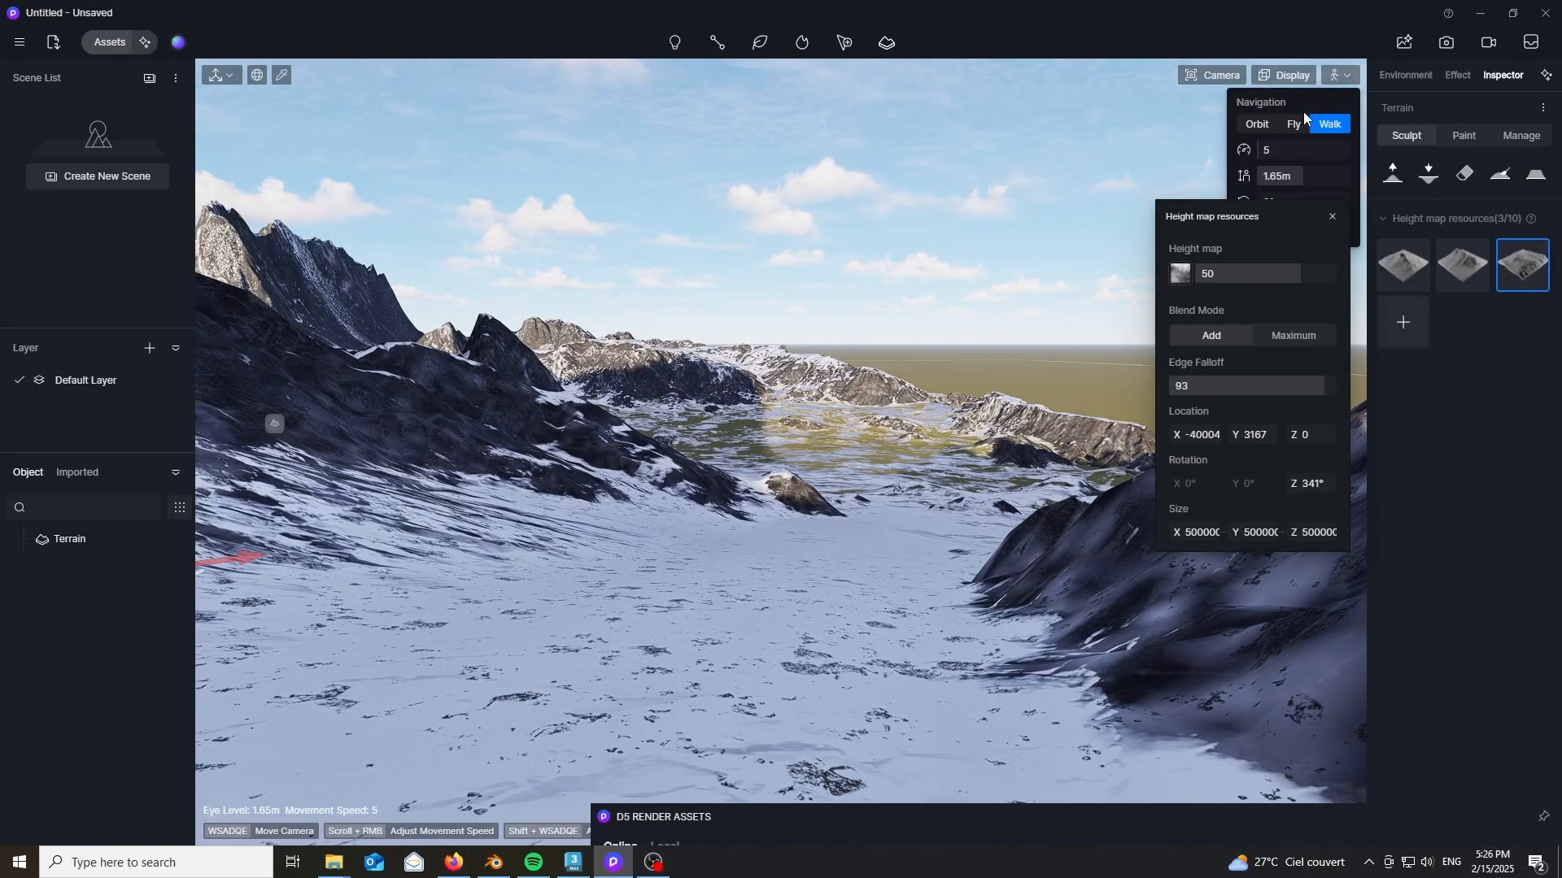
click(1332, 217)
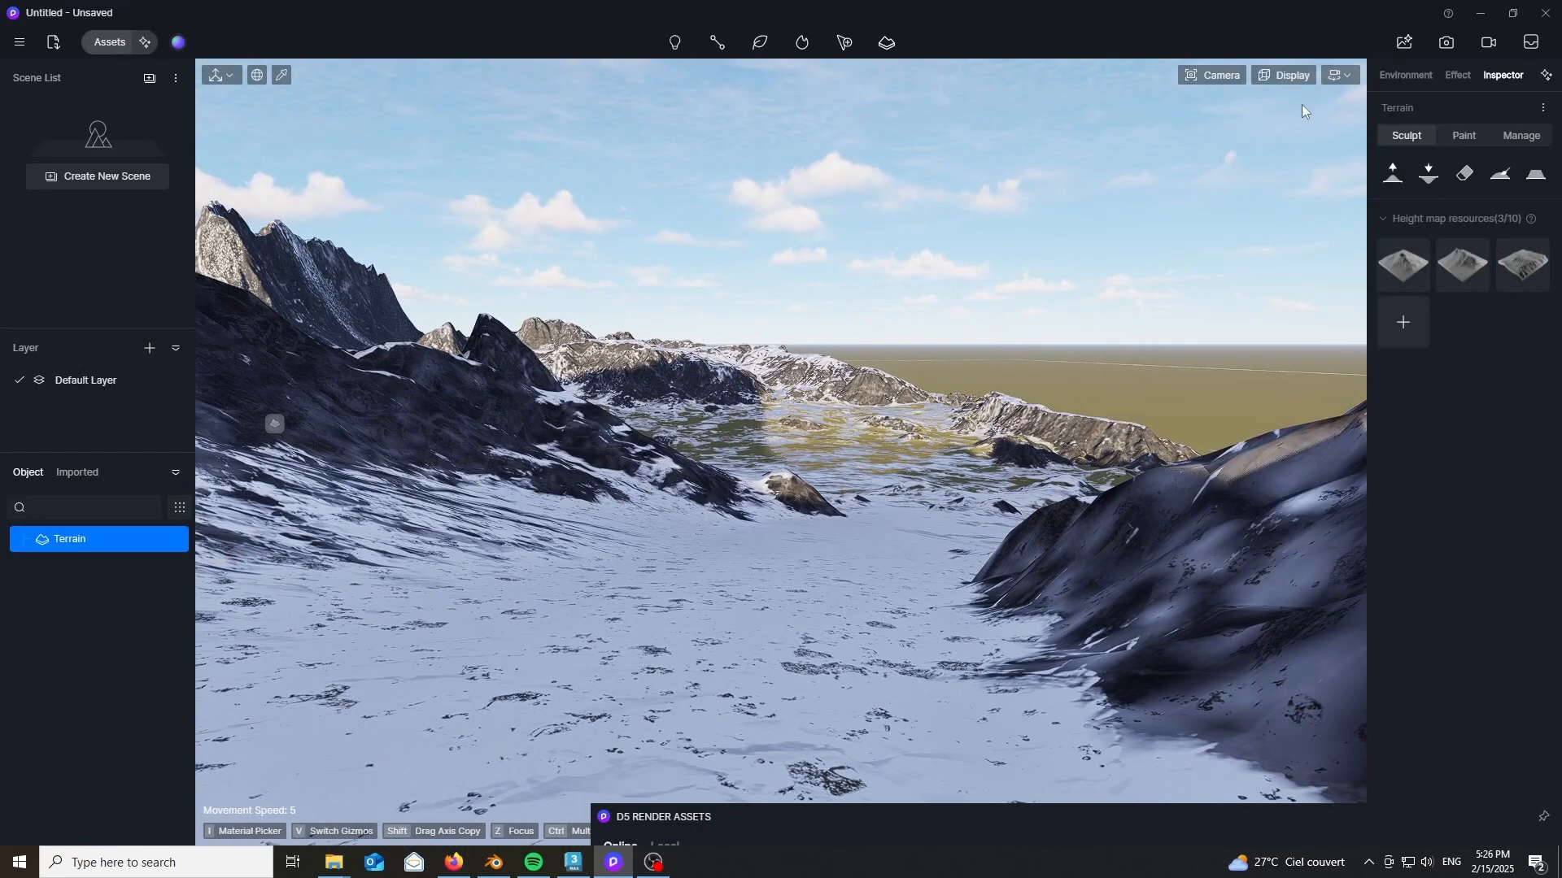
click(1285, 76)
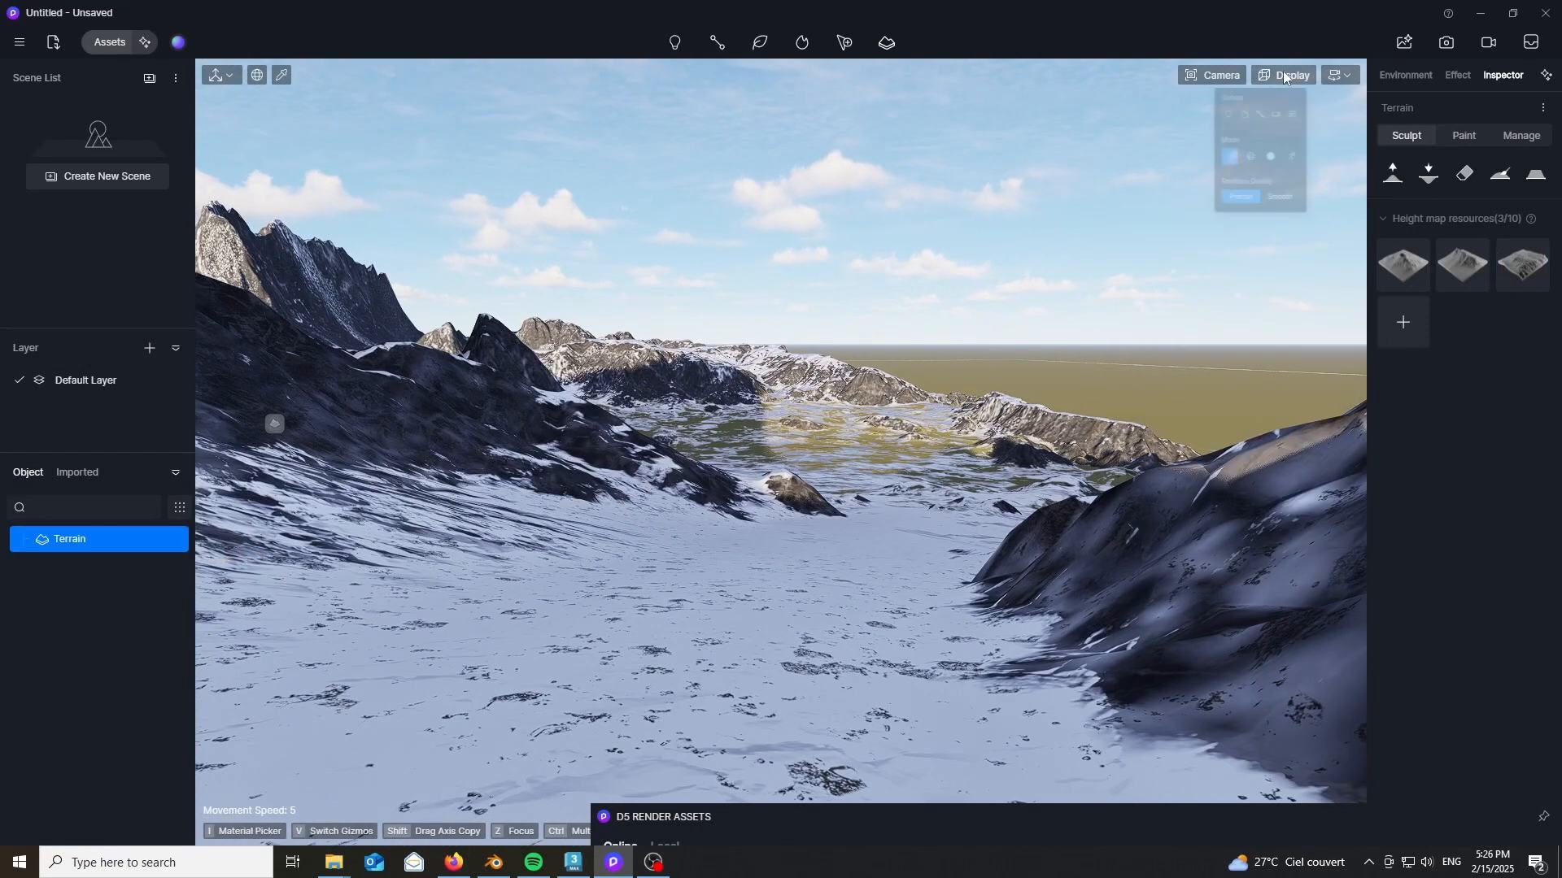
click(1342, 78)
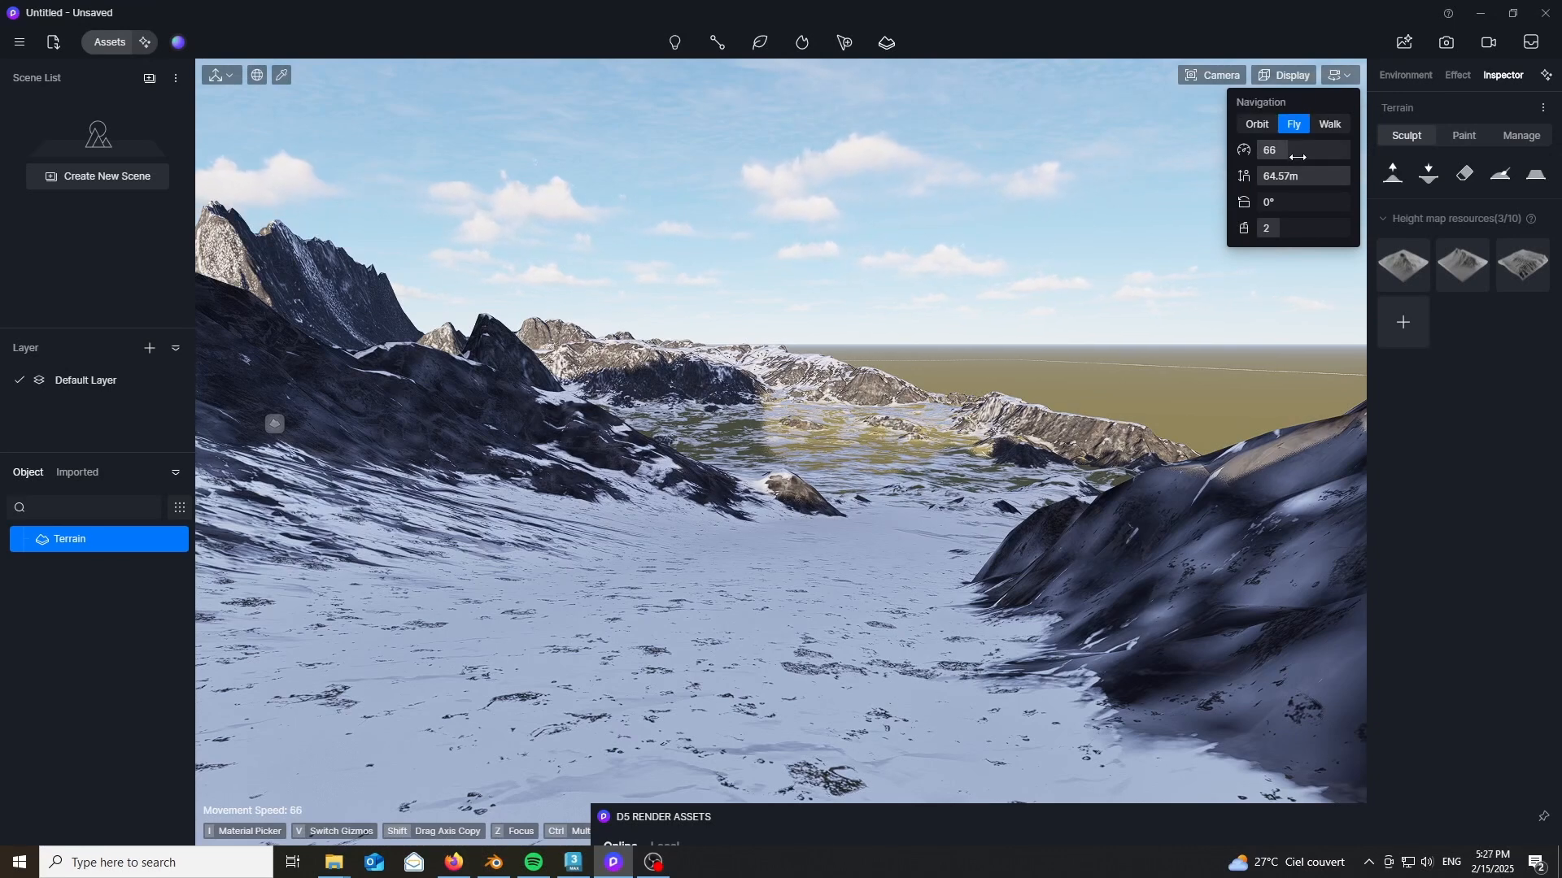
- Fly up and back at a movement speed of 104 to view the whole mountain terrain from above
key(s)
right_drag(713, 420, 747, 475)
key(s)
key(w)
key(s)
key(w)
key(a)
key(w)
key(s)
key(s)
key(s)
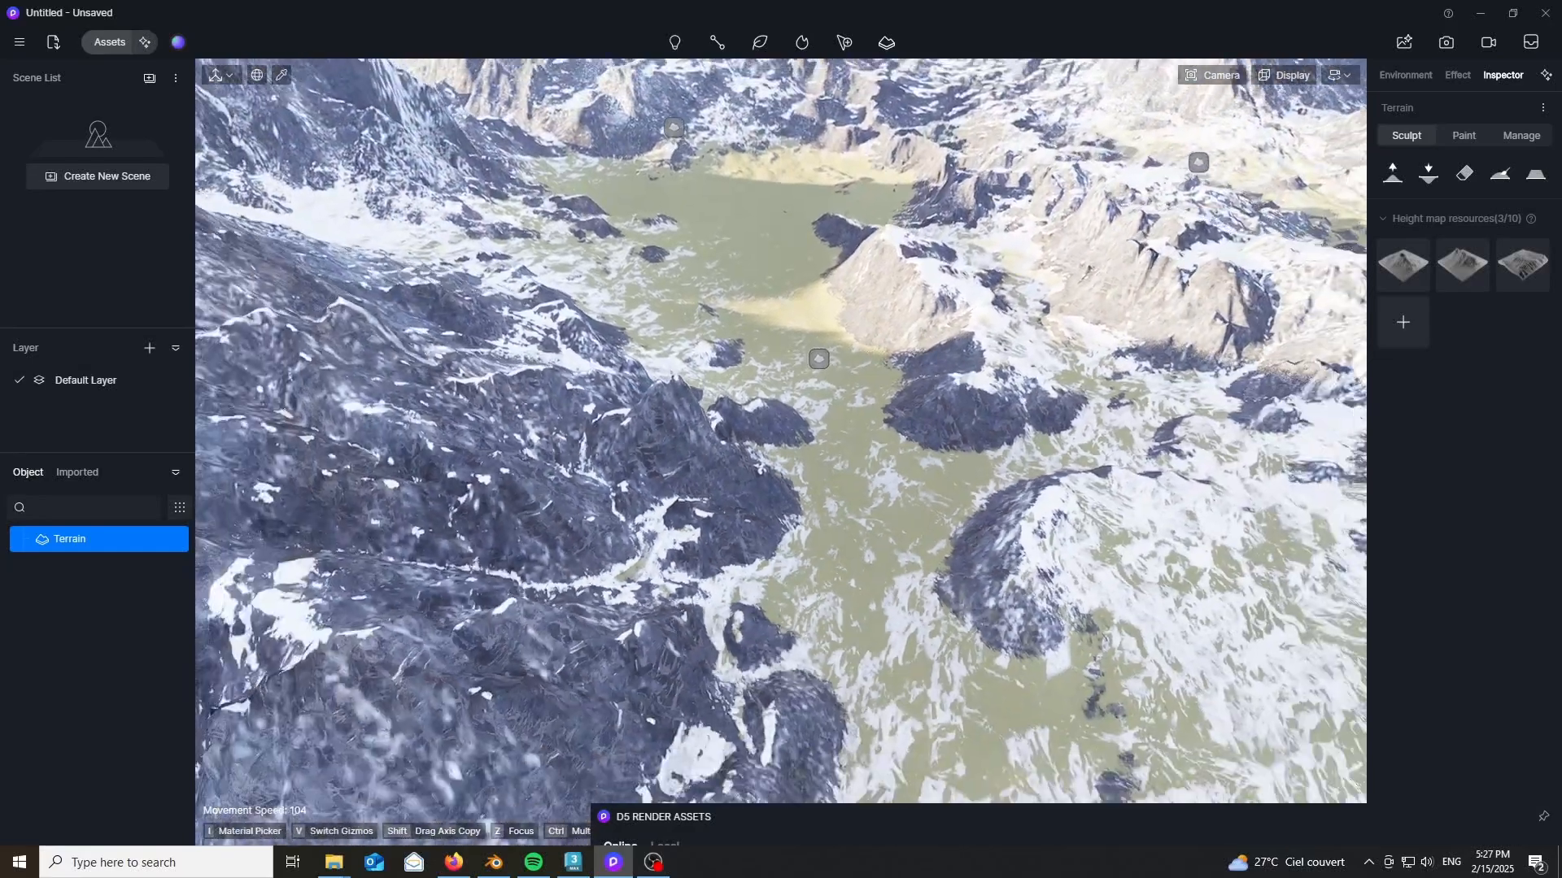
key(s)
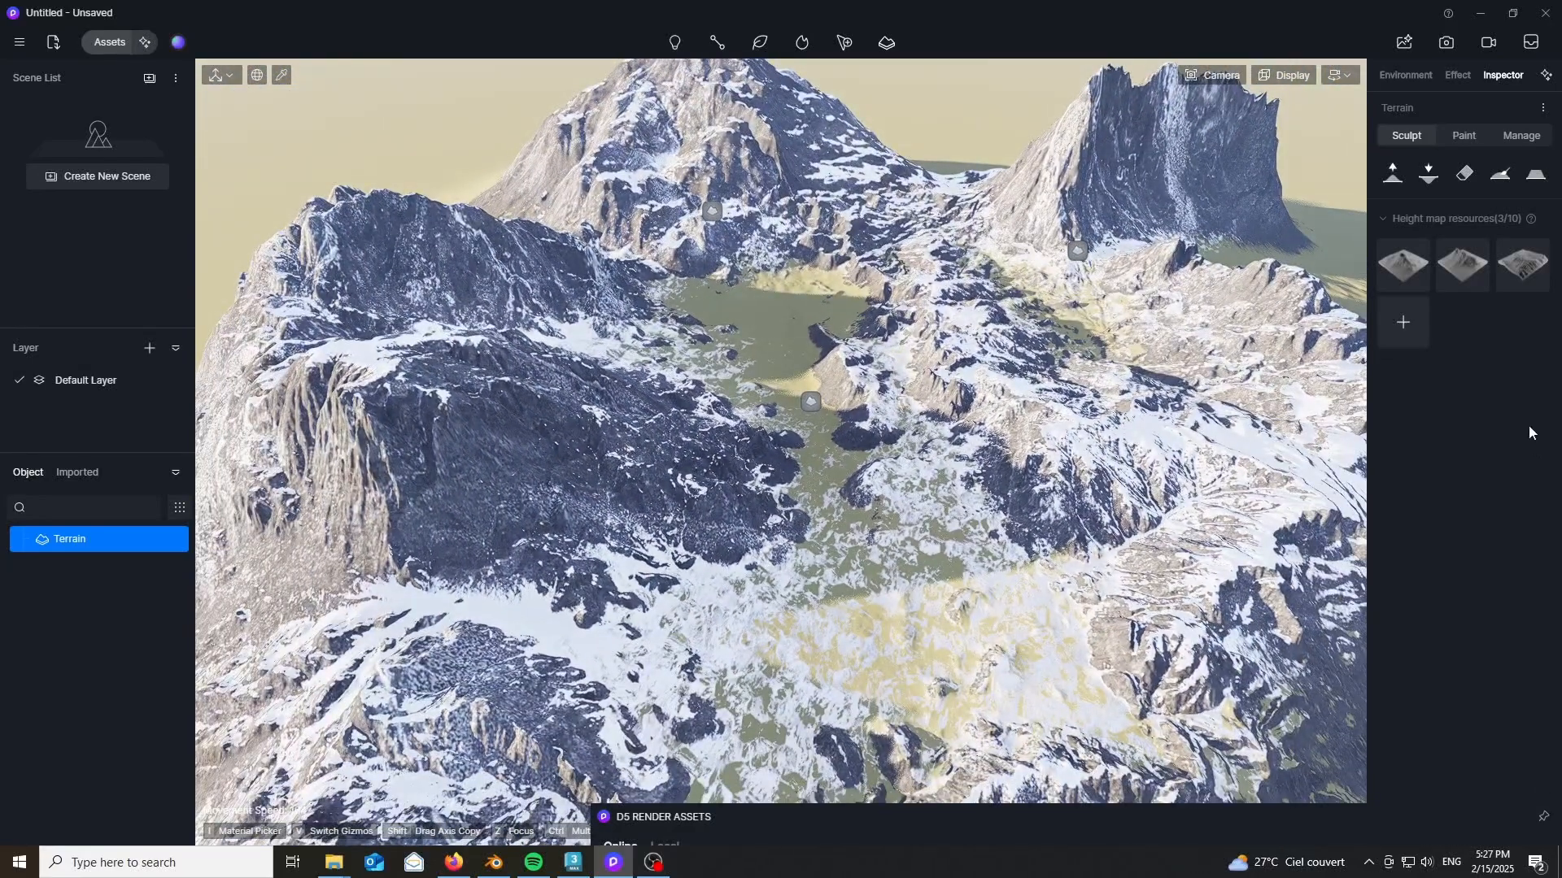
- Delete all three height maps from the terrain
click(1391, 256)
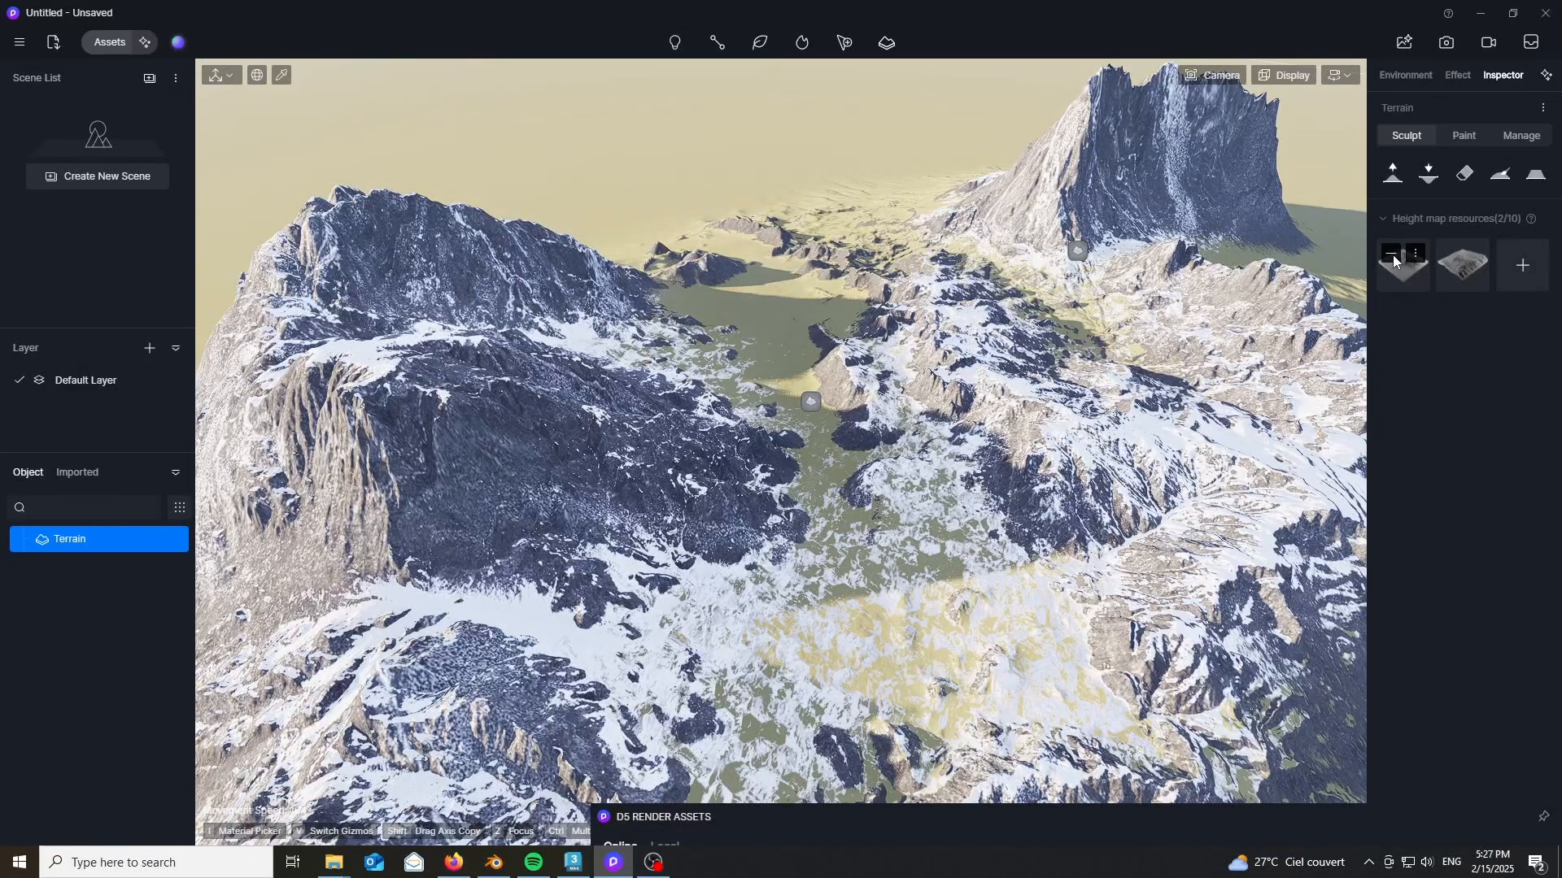
click(1392, 256)
click(1391, 256)
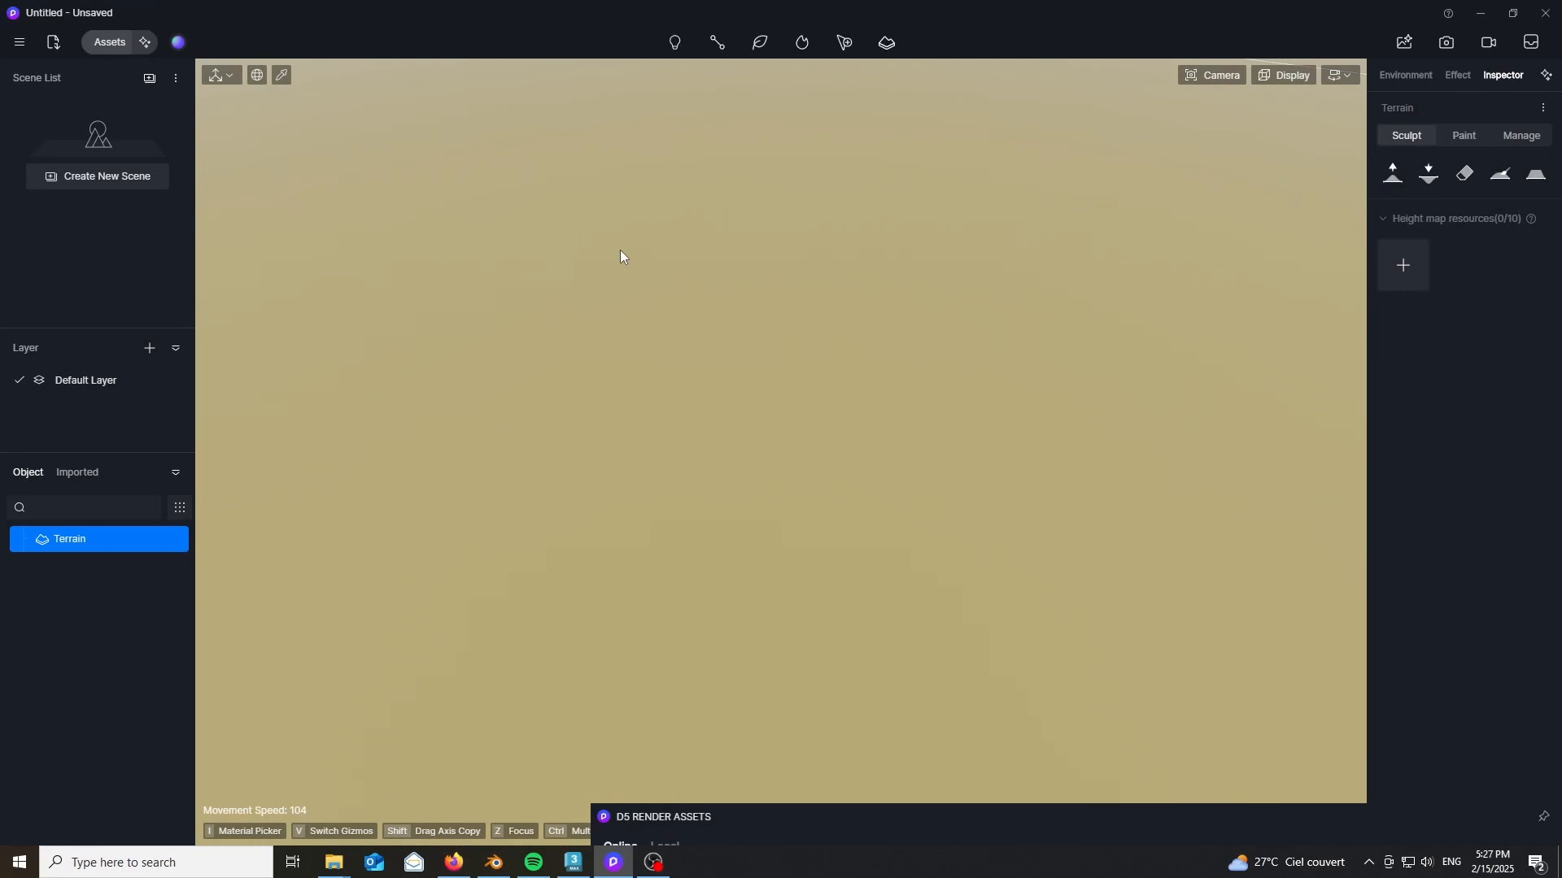
- Import test.d5a from the D5 Render folder and place the house model on the flat terrain
click(17, 46)
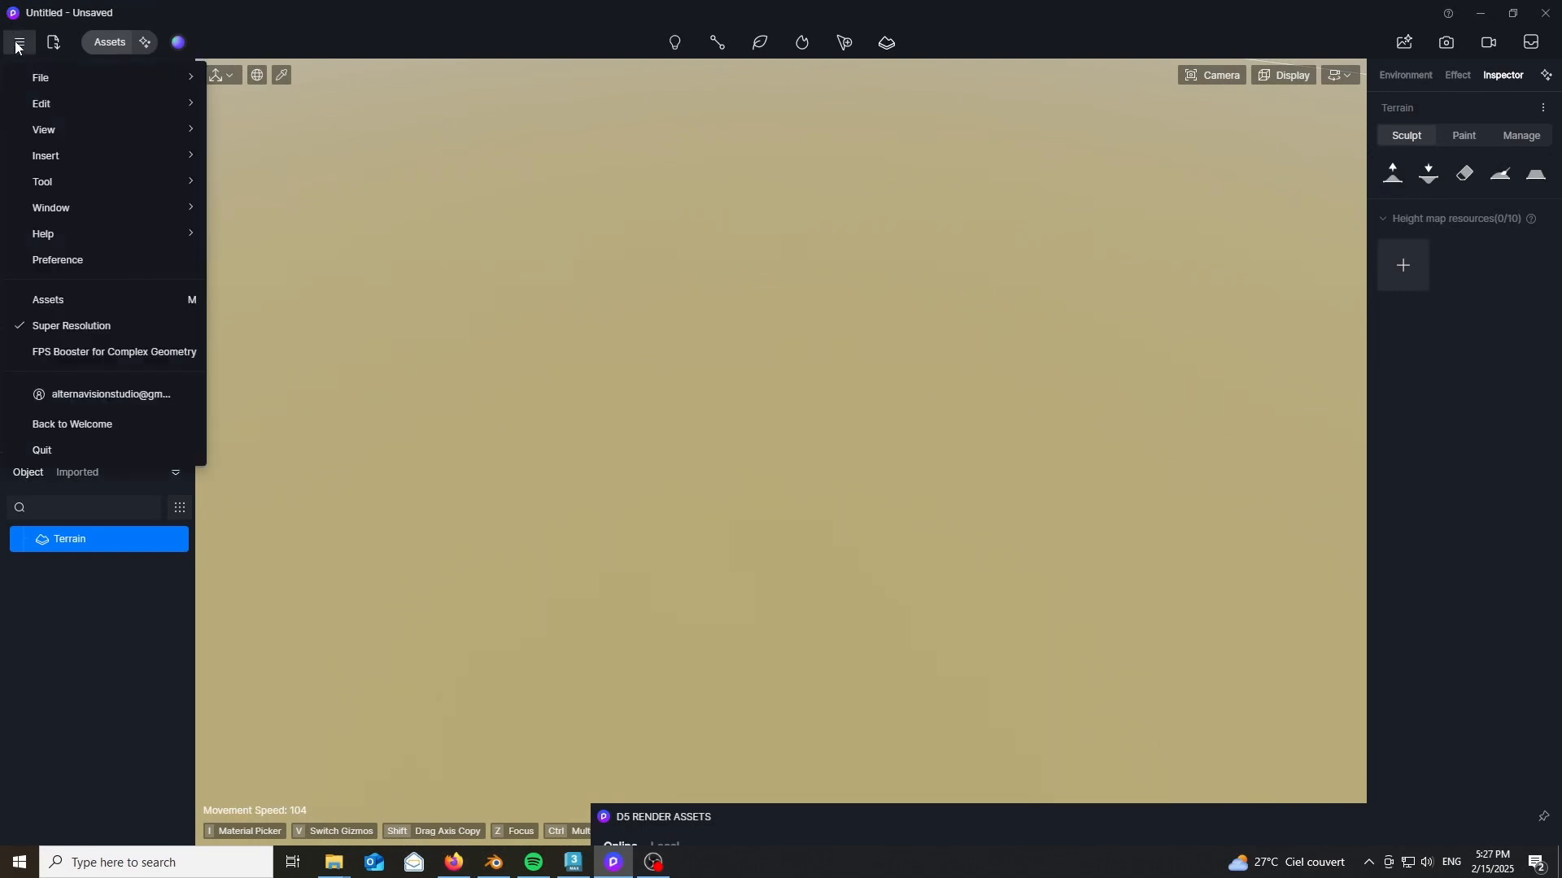
mouse_move(162, 74)
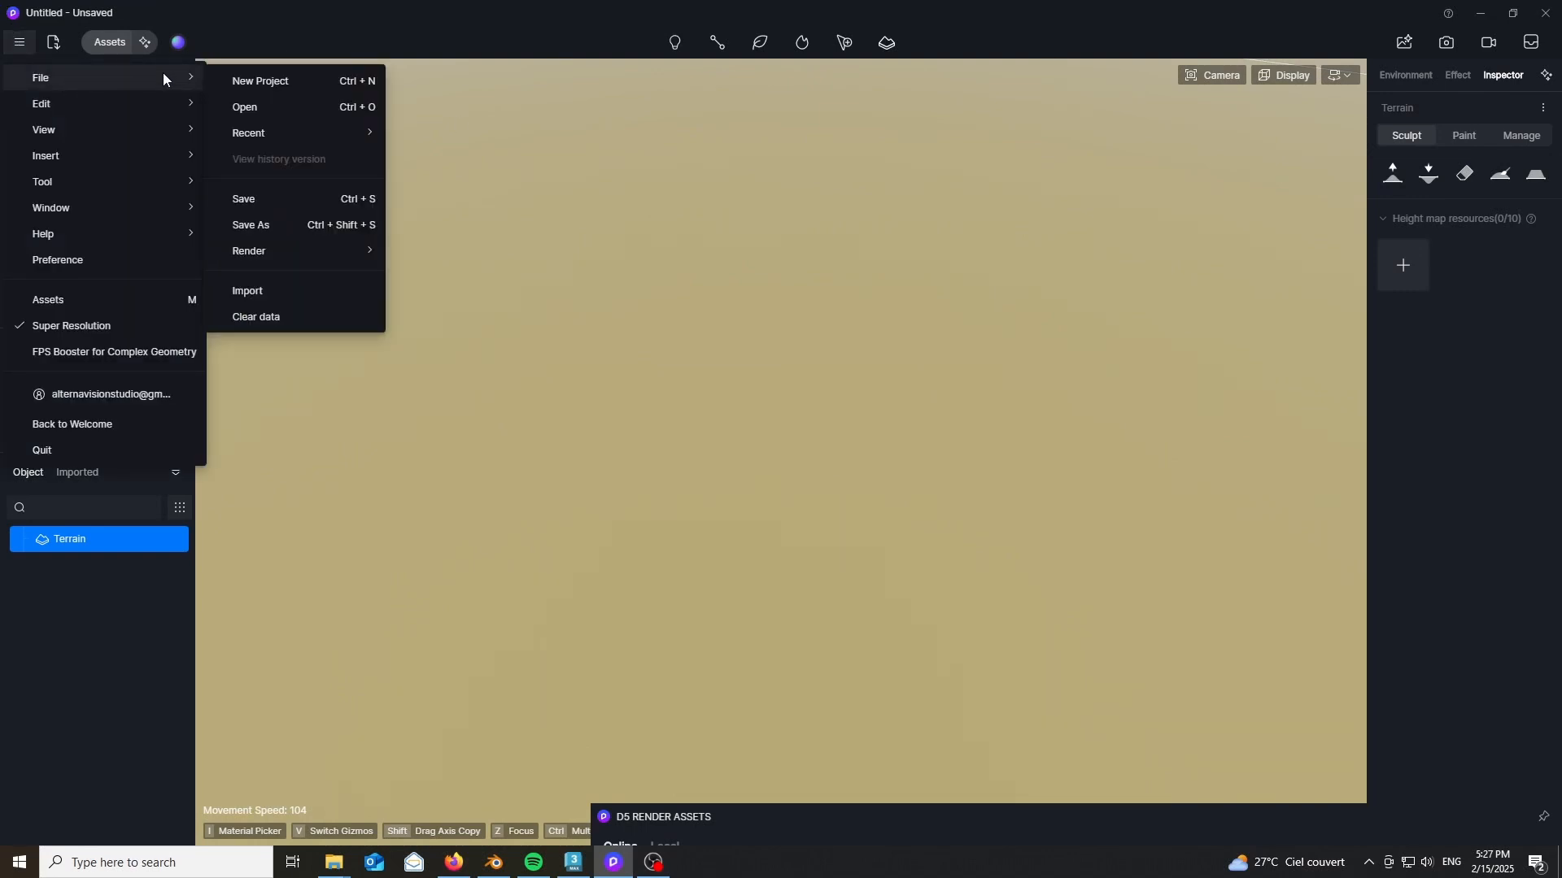
mouse_move(275, 257)
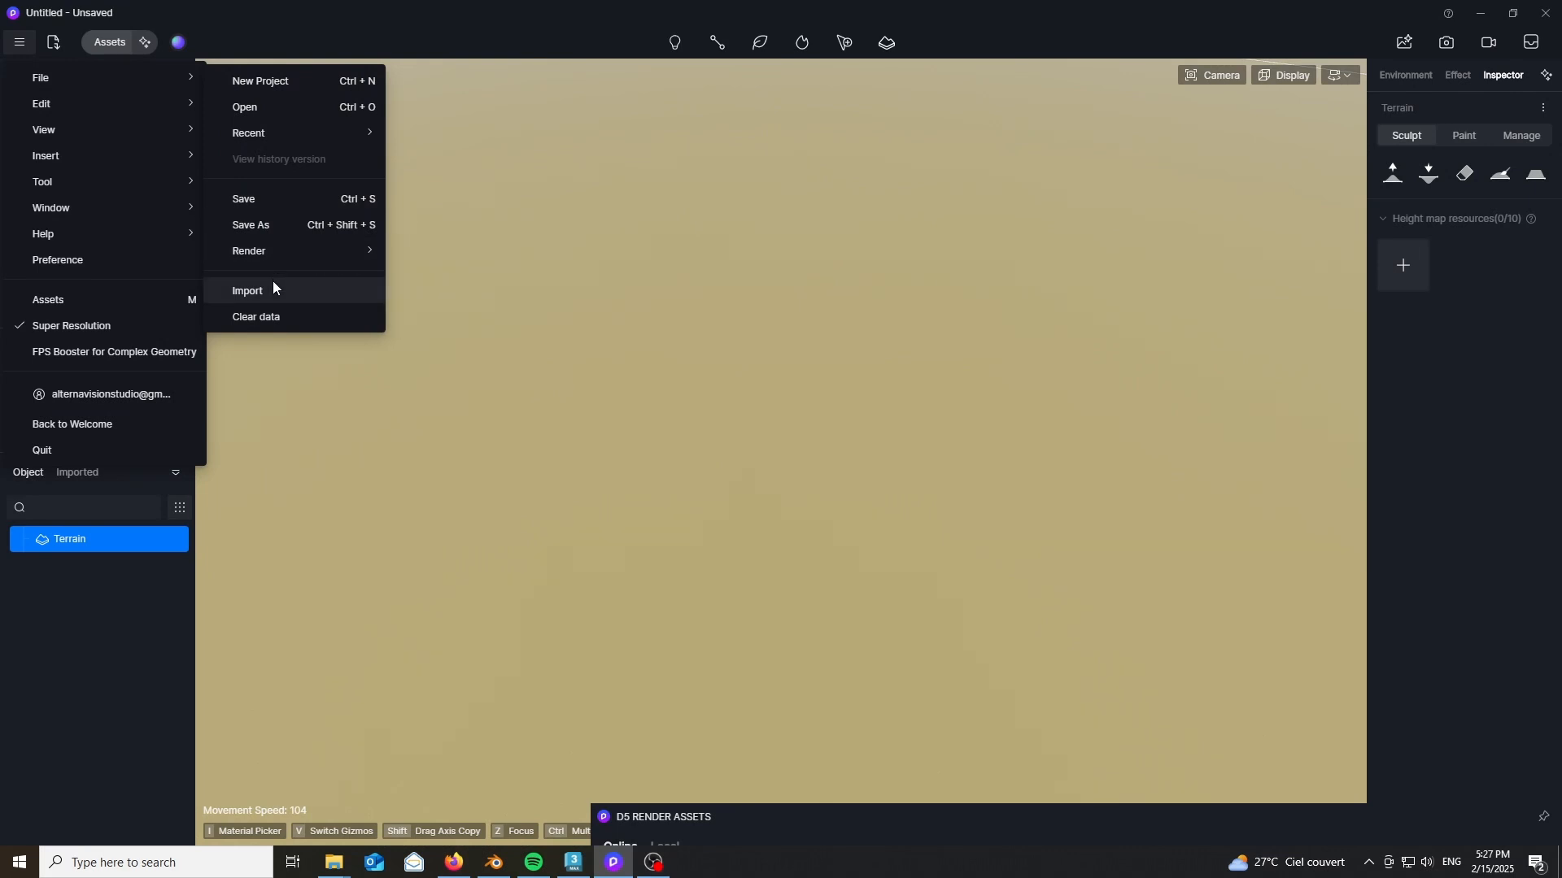
click(274, 290)
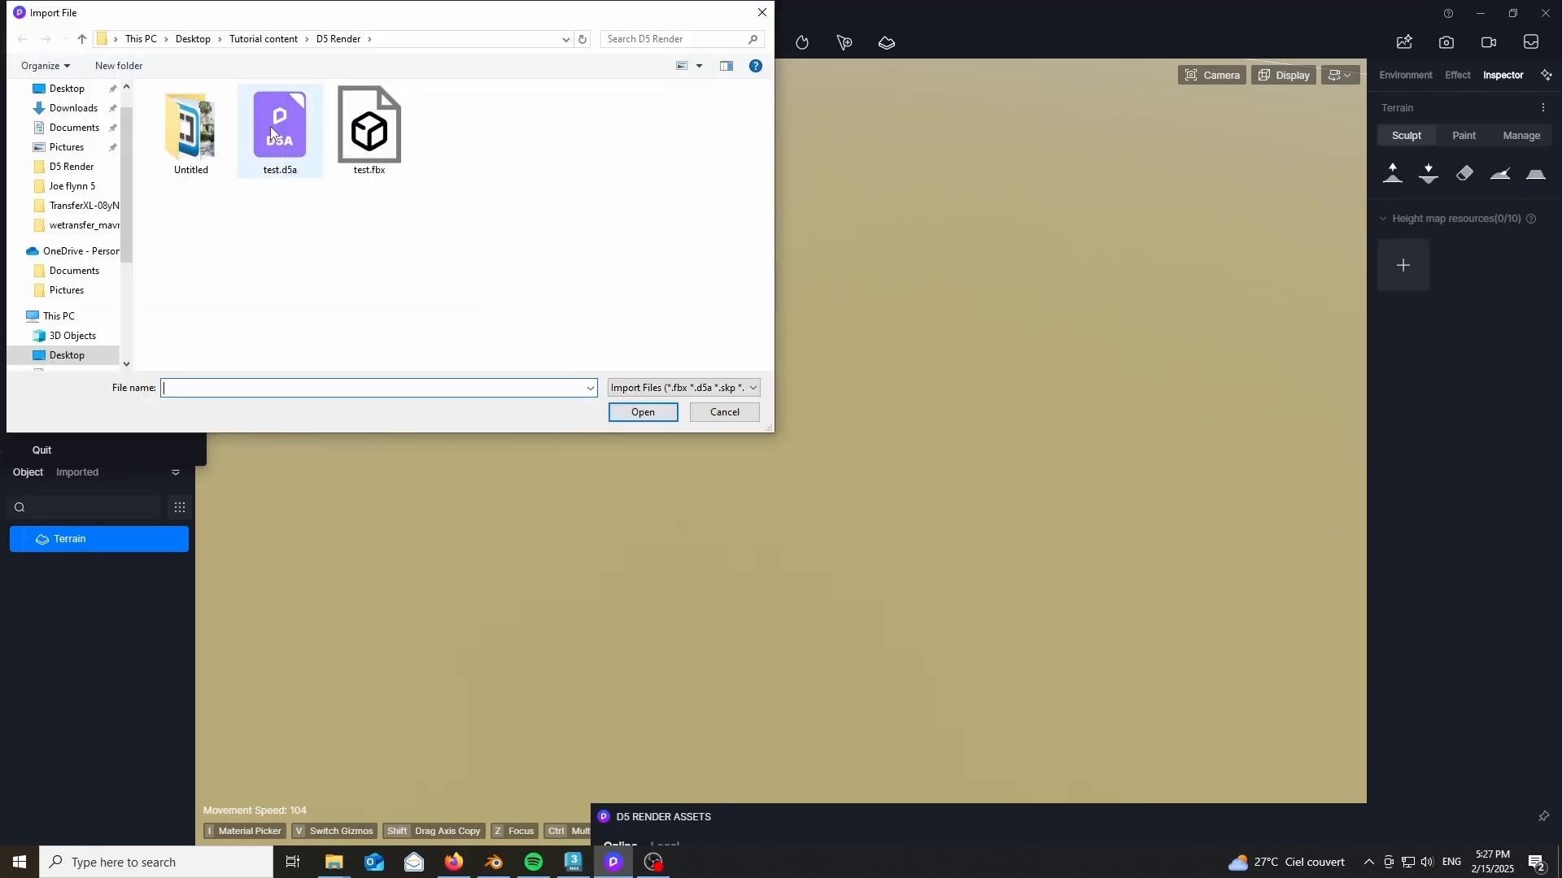
double_click(270, 125)
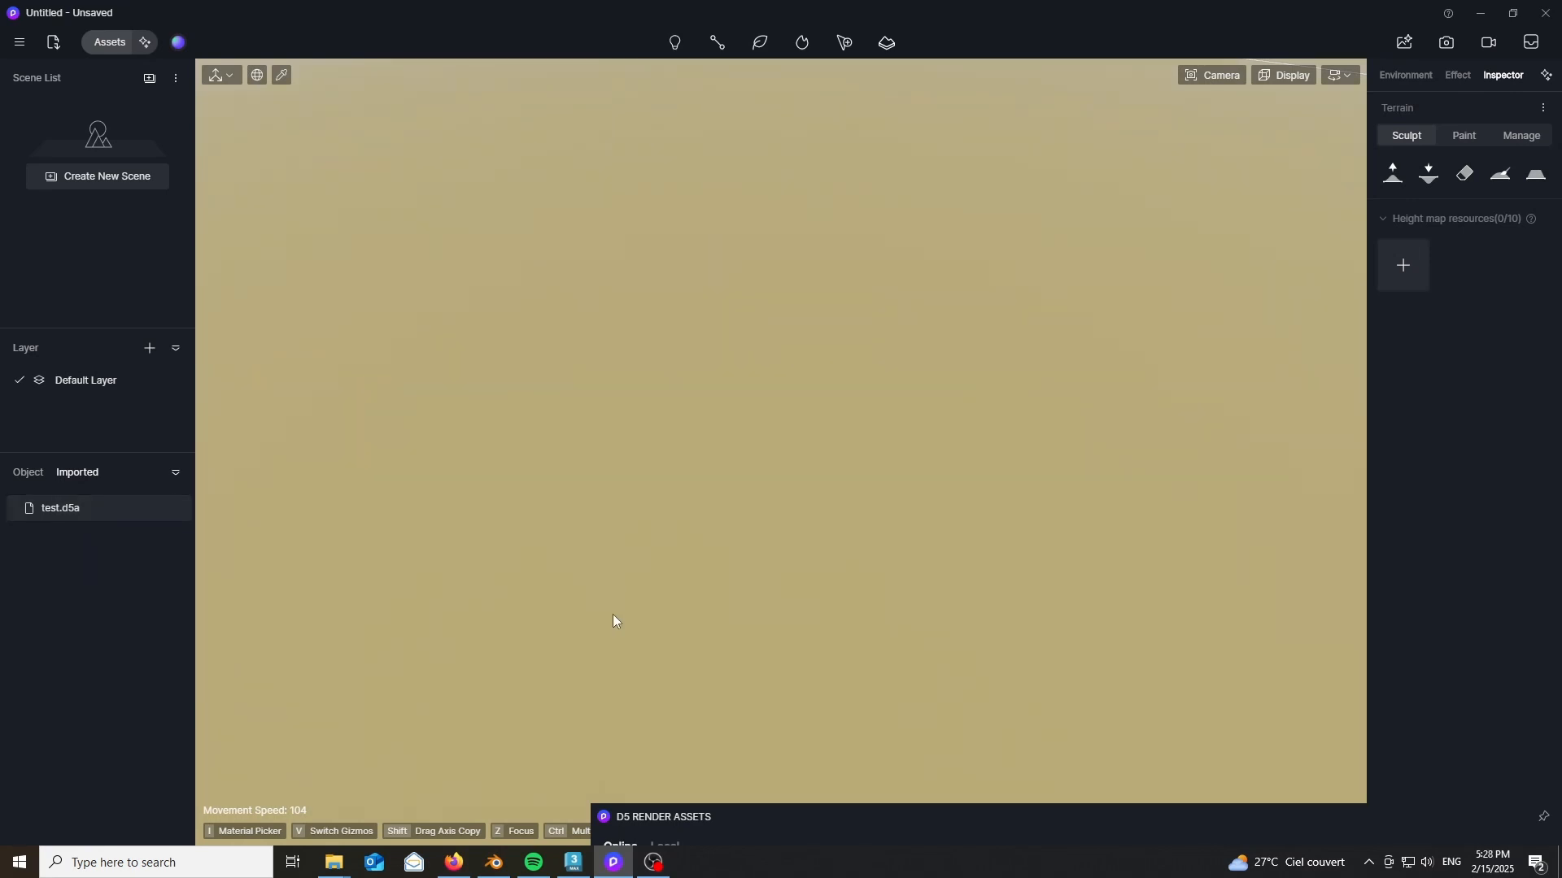
click(61, 509)
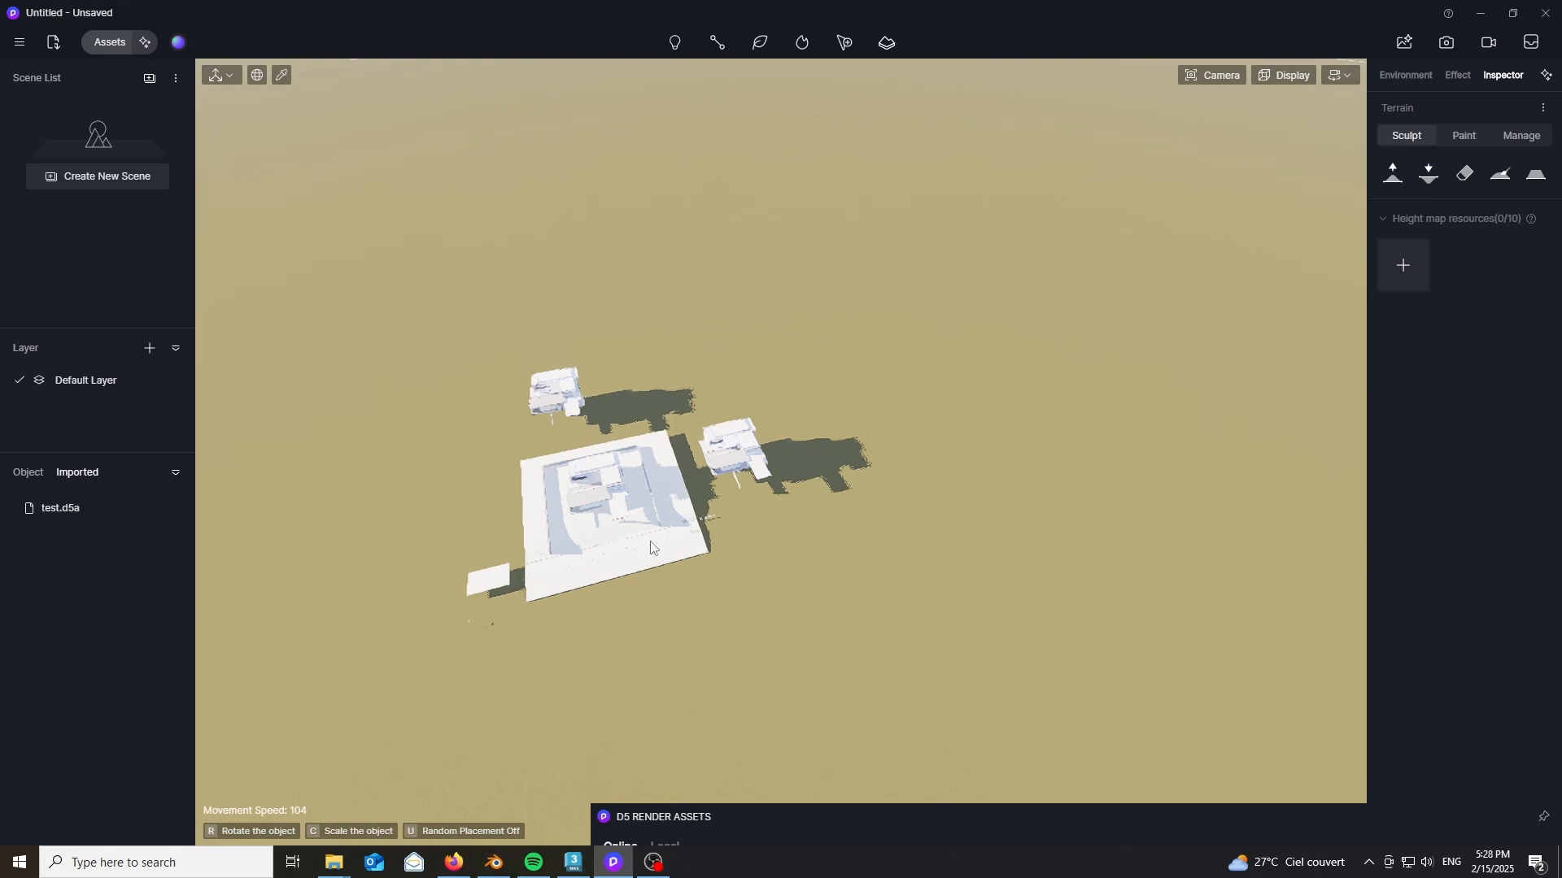
click(559, 545)
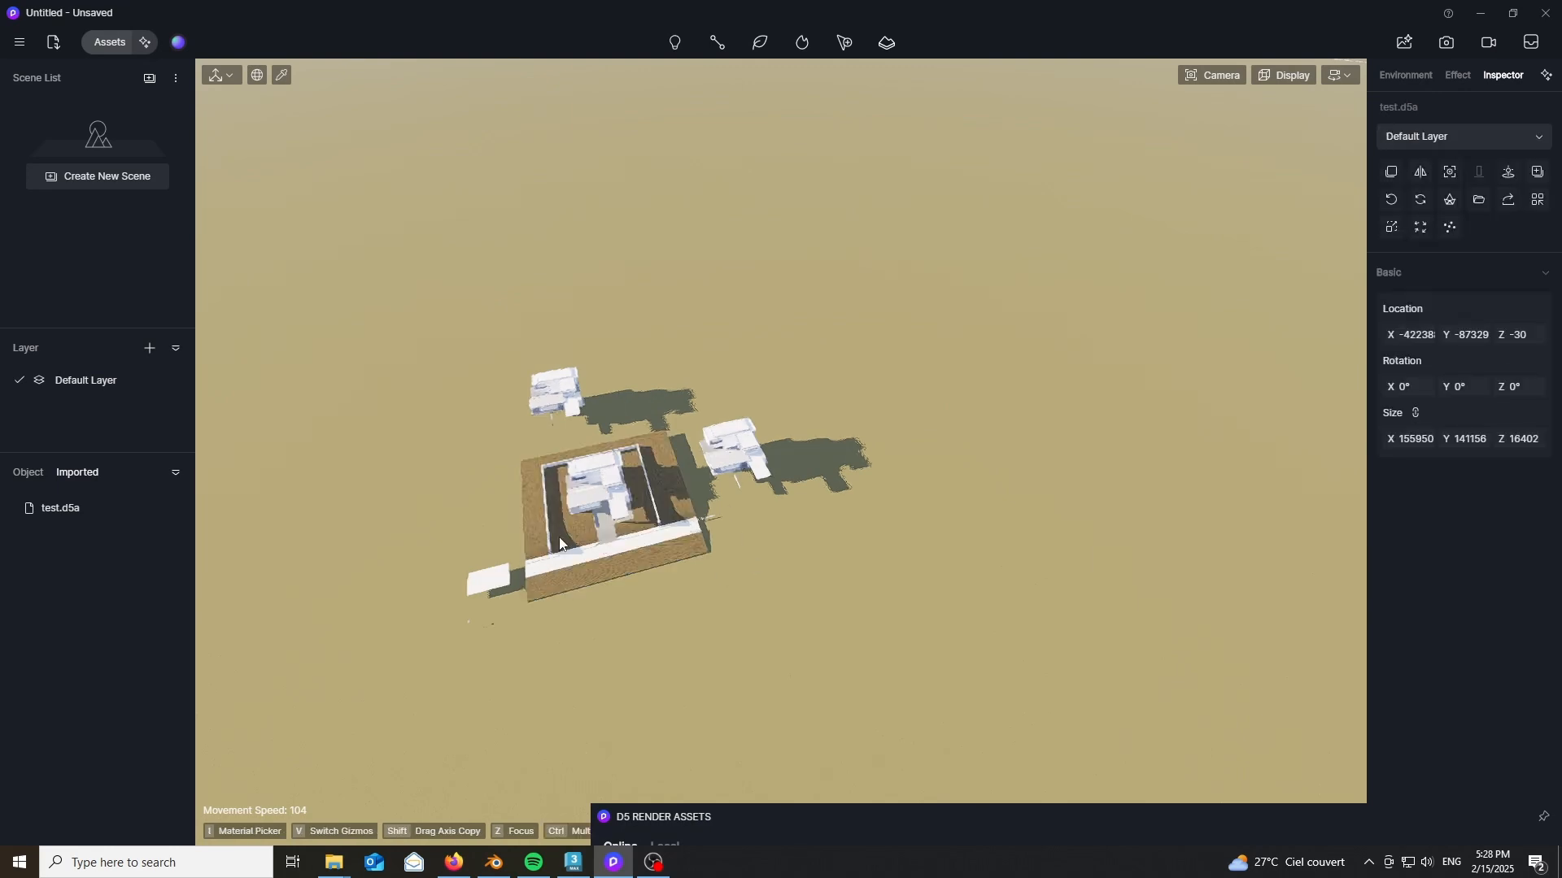
- Fly down to the imported house and view the slanted carport columns from the driveway
scroll(559, 545, up, 5)
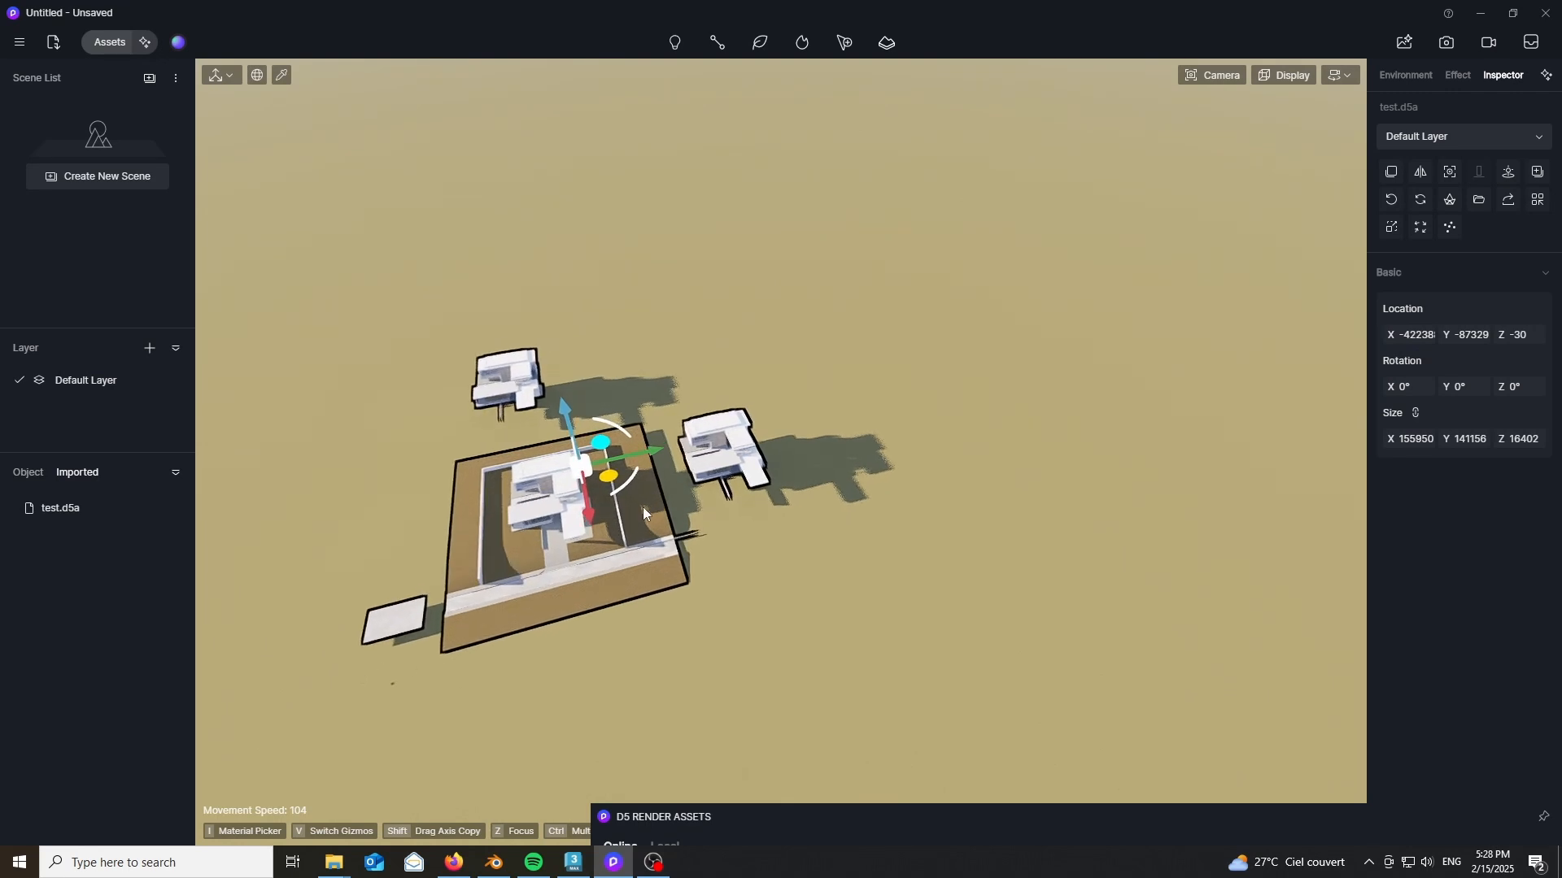
right_drag(643, 514, 682, 453)
key(w)
key(w)
key(s)
key(w)
key(s)
key(w)
key(w)
right_drag(780, 440, 947, 305)
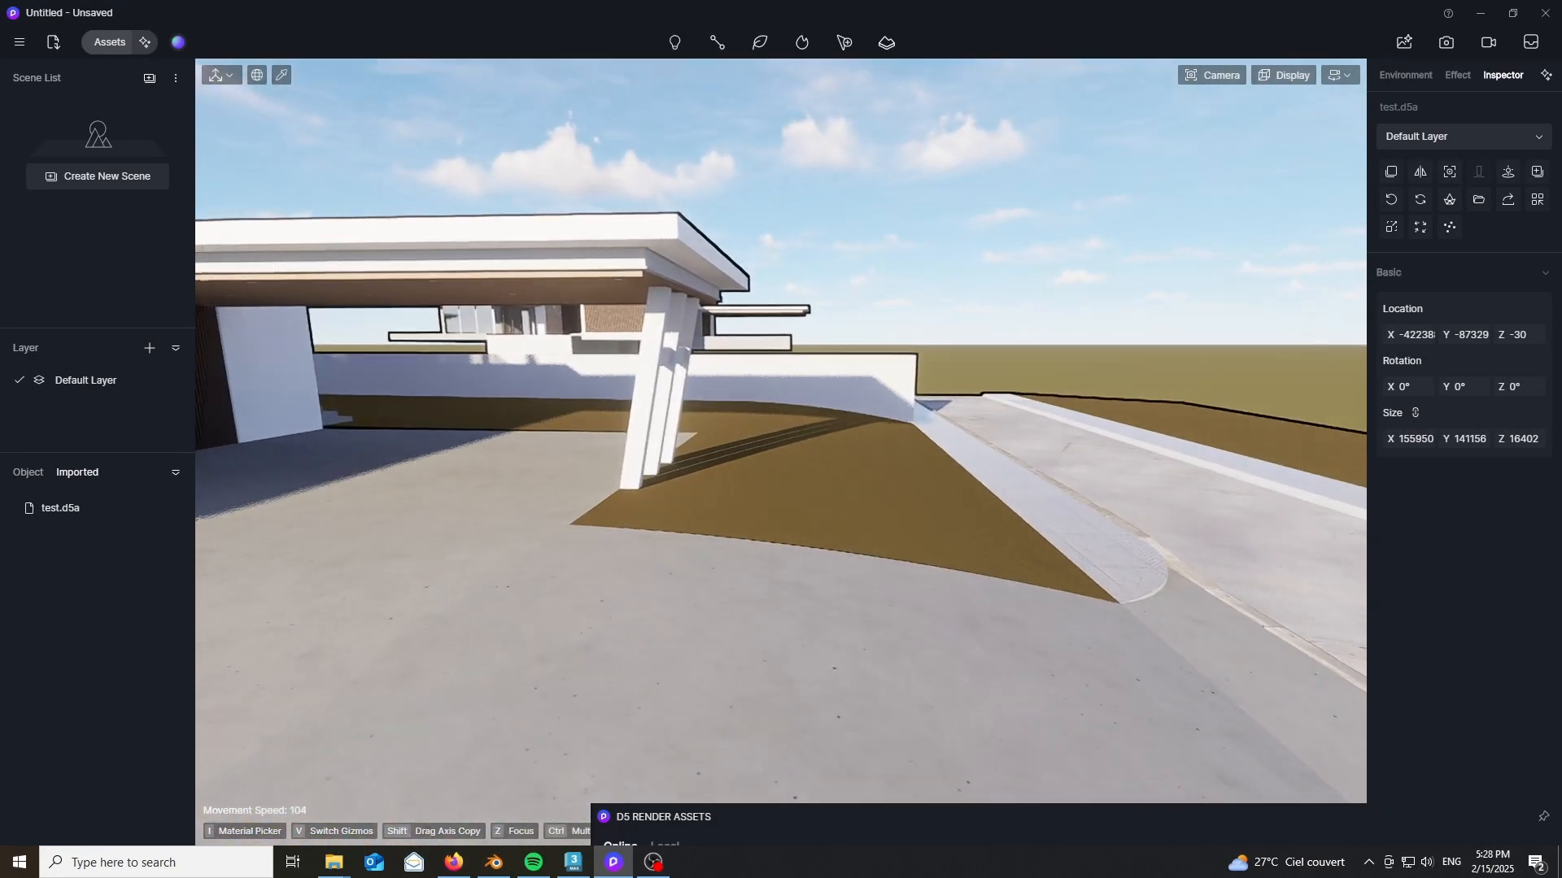
- Bring up the asset library and search the online materials for "black"
drag(633, 806, 416, 77)
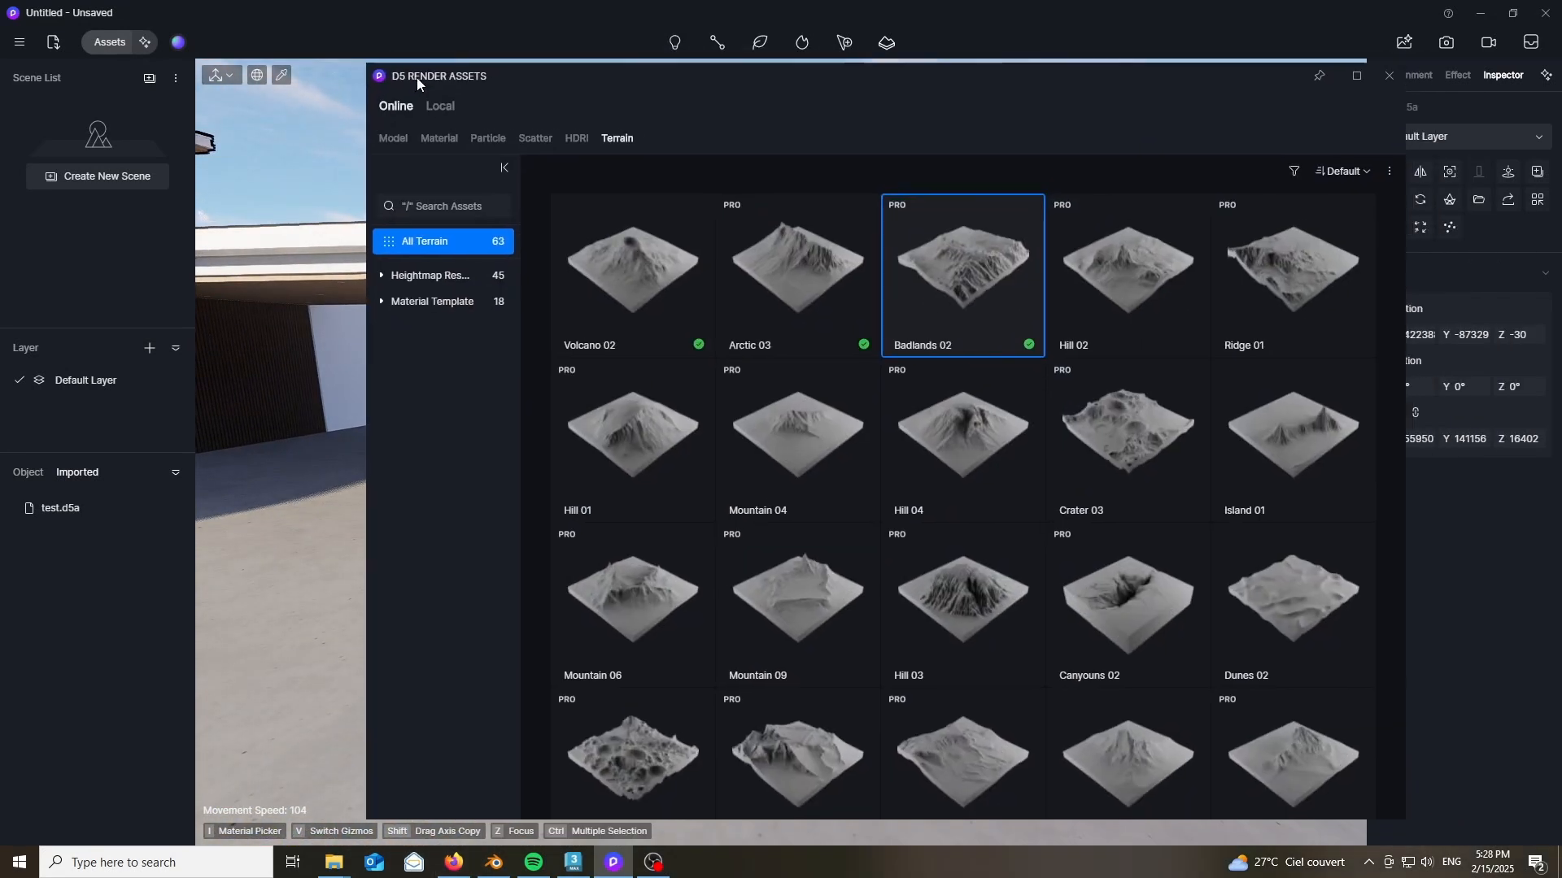
click(449, 140)
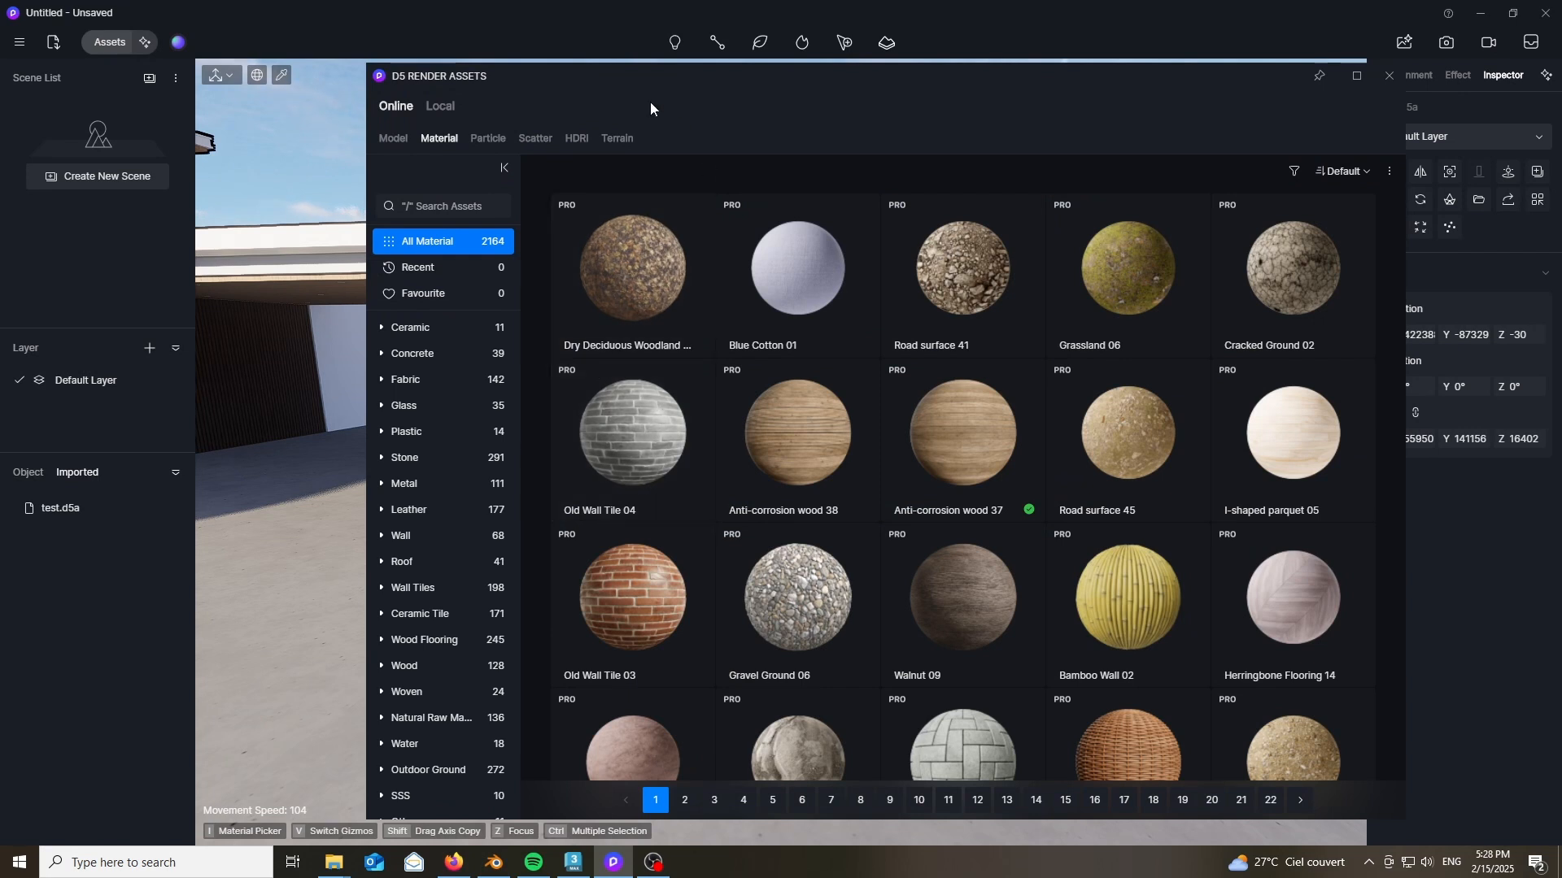
drag(617, 76, 640, 103)
click(488, 234)
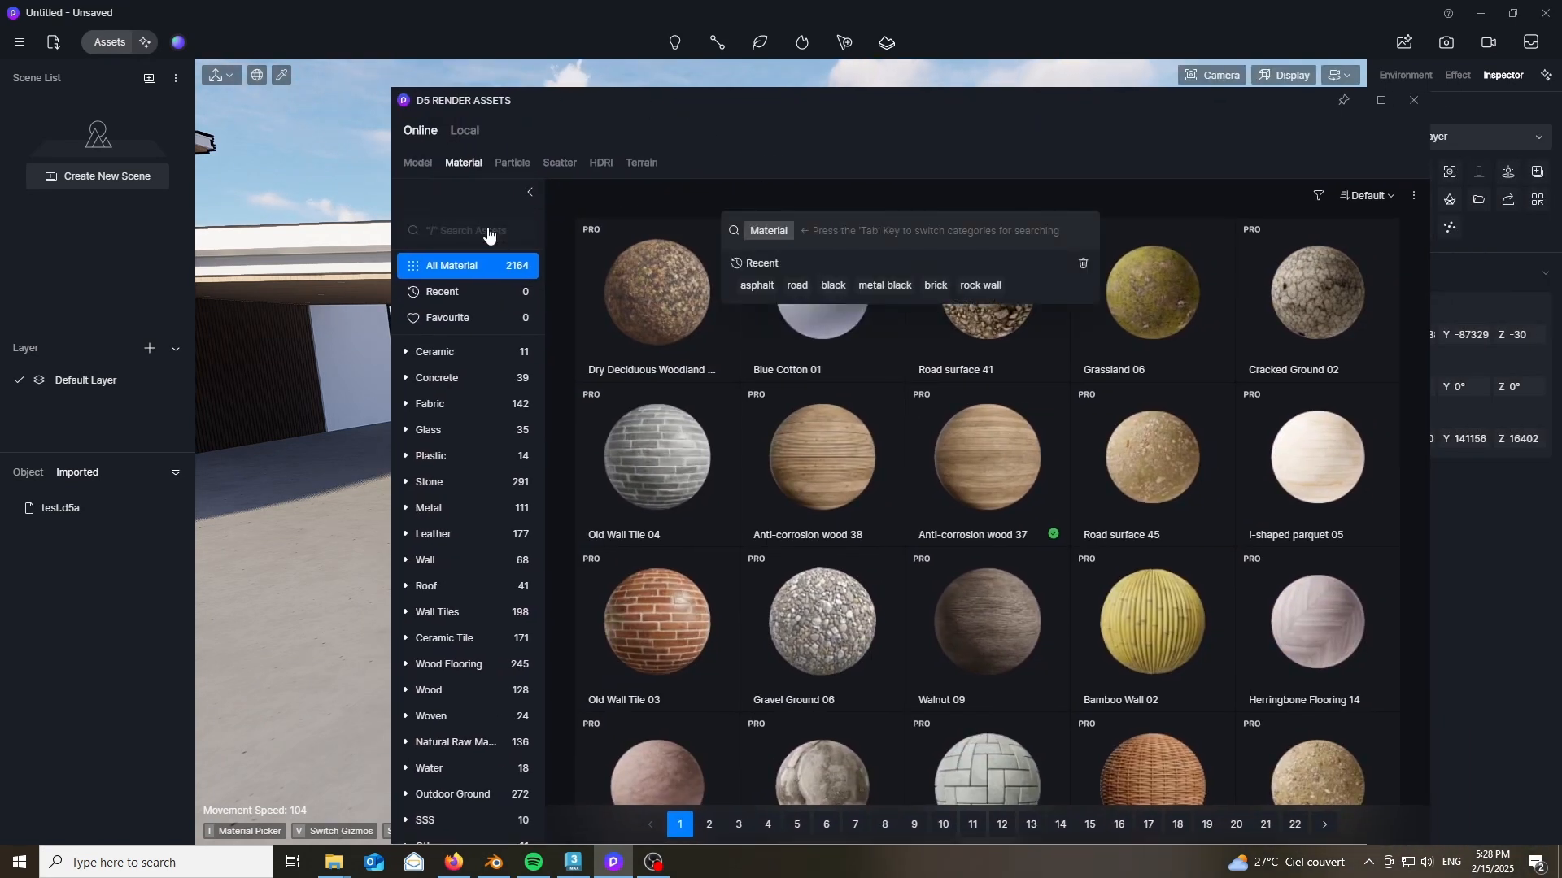
text(black)
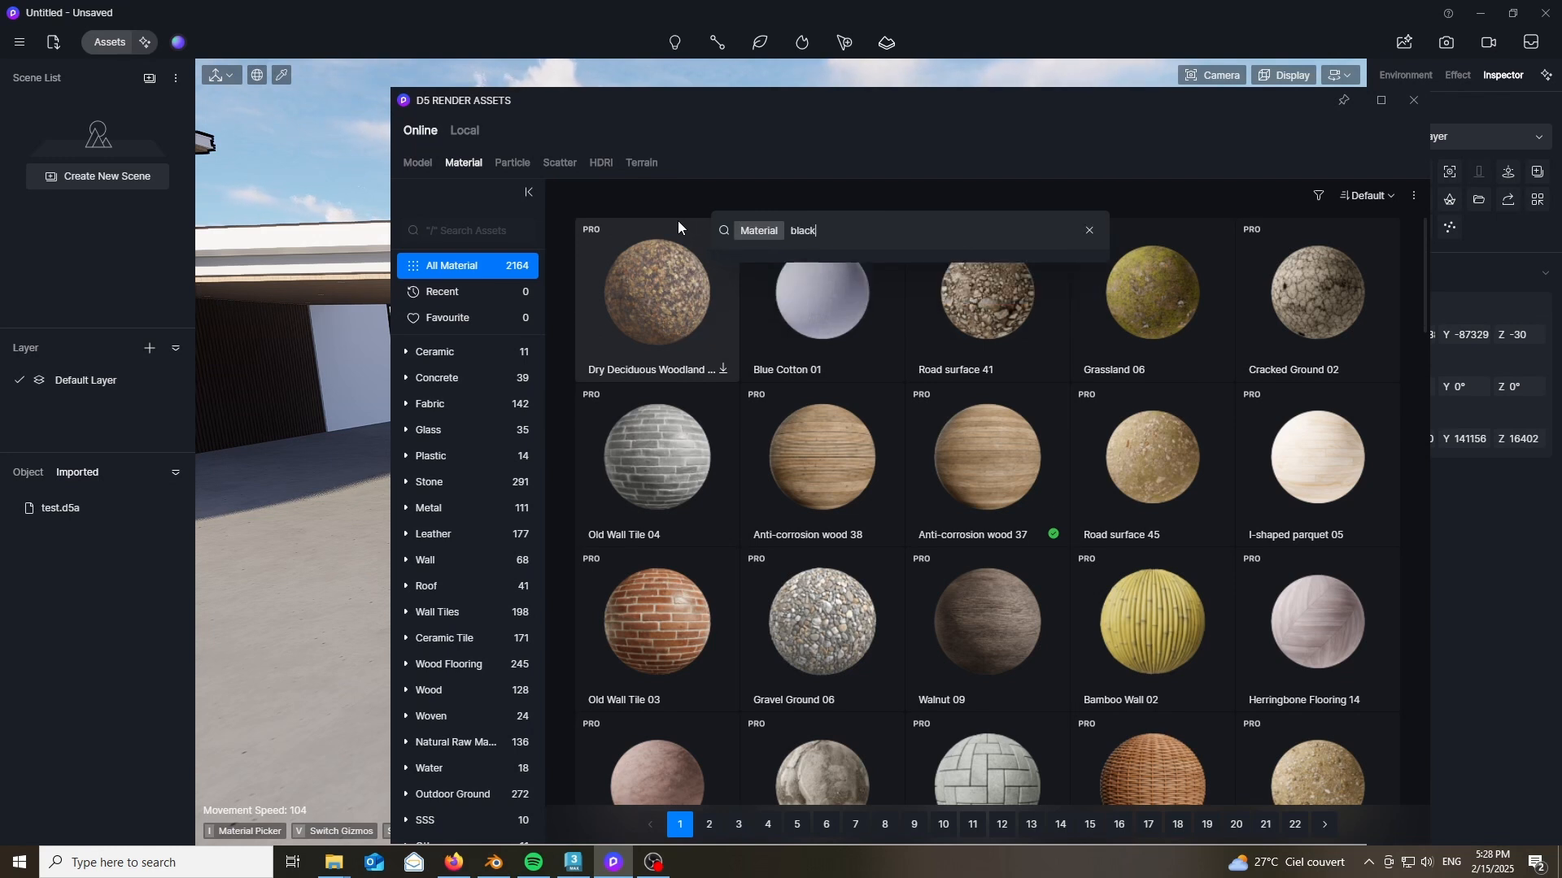
key(Return)
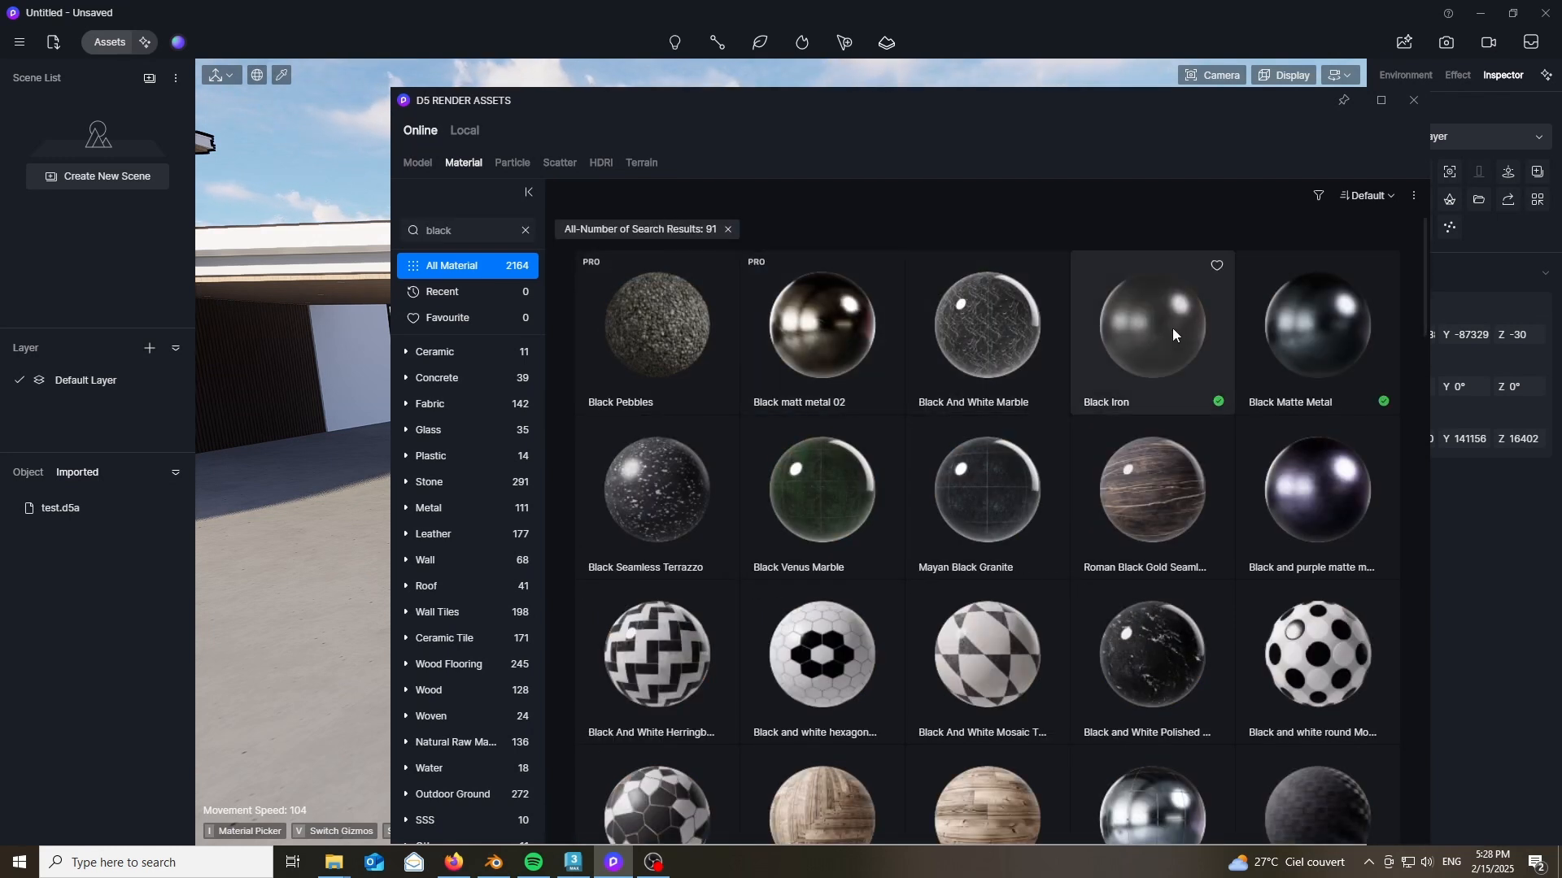
- Apply the Black Matte Metal material to the slanted columns of the carport
click(1311, 338)
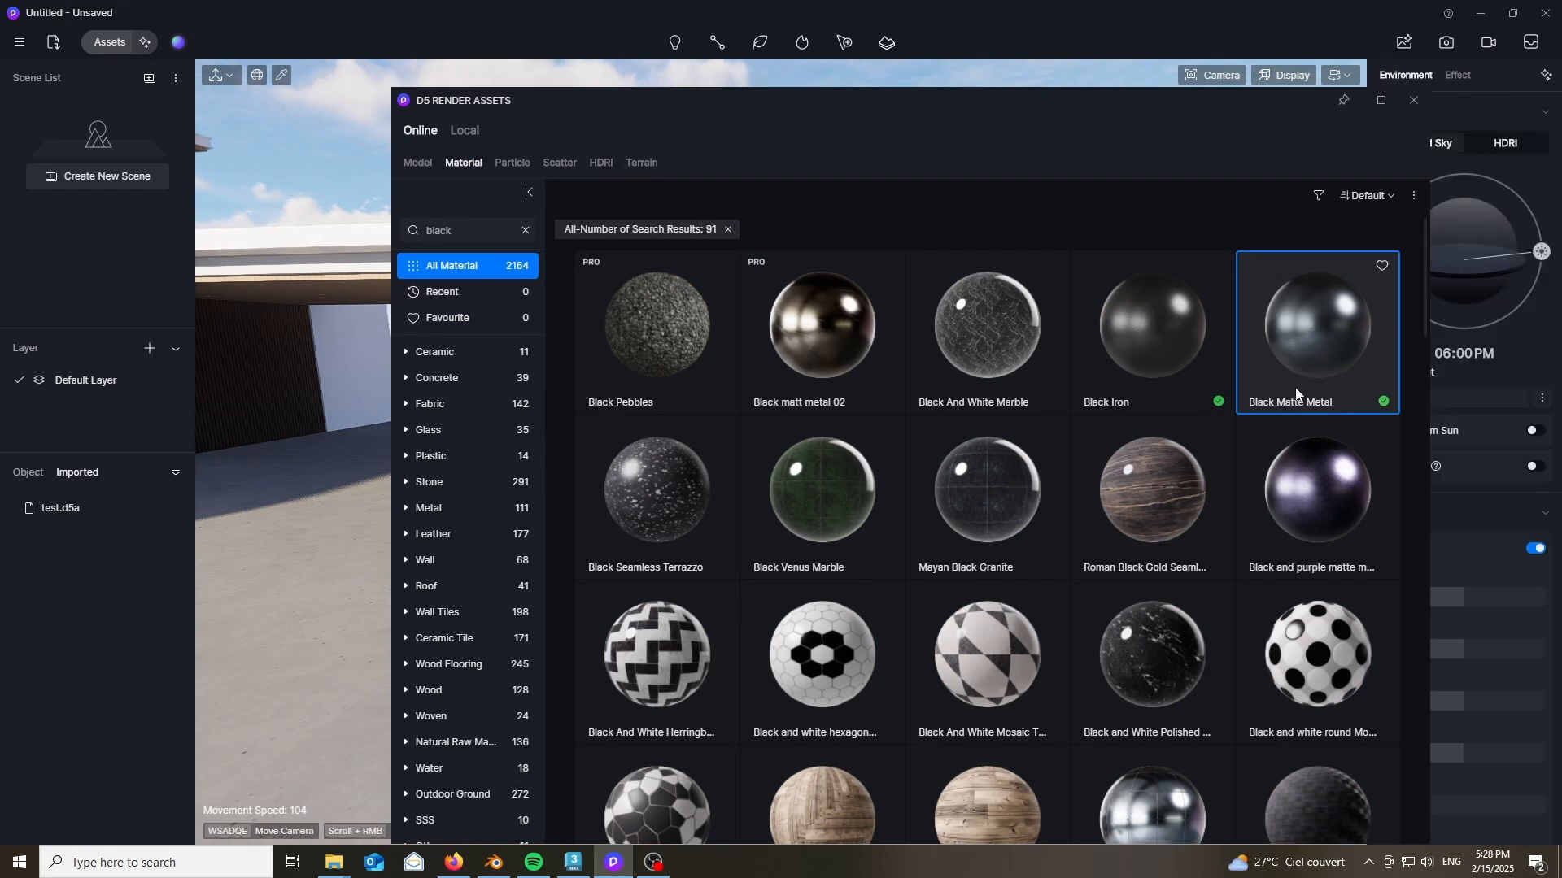
drag(1296, 392, 706, 331)
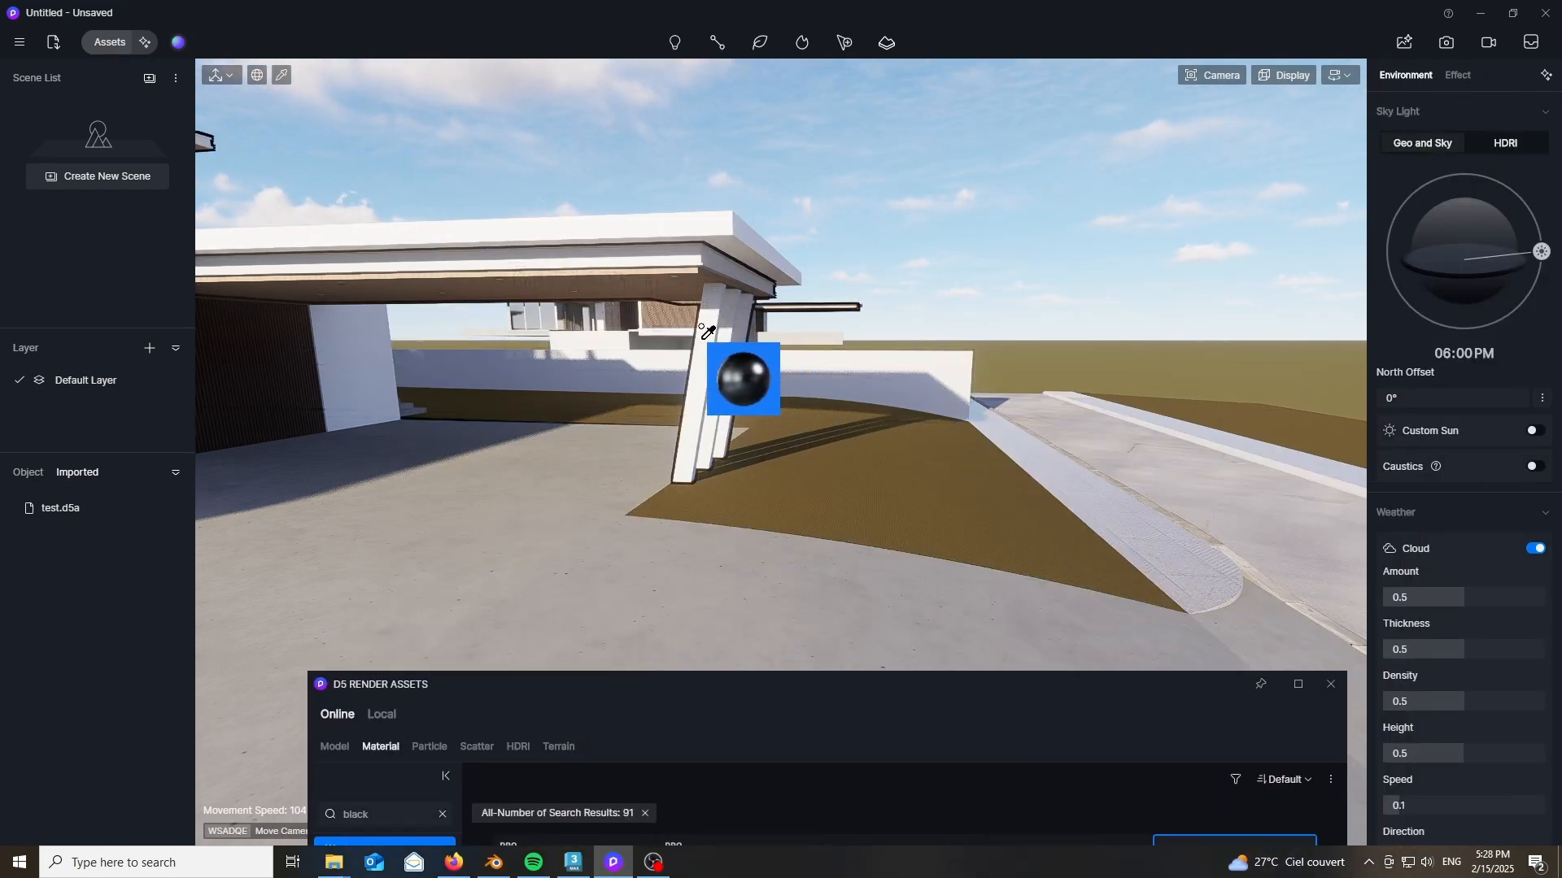
click(707, 257)
key(w)
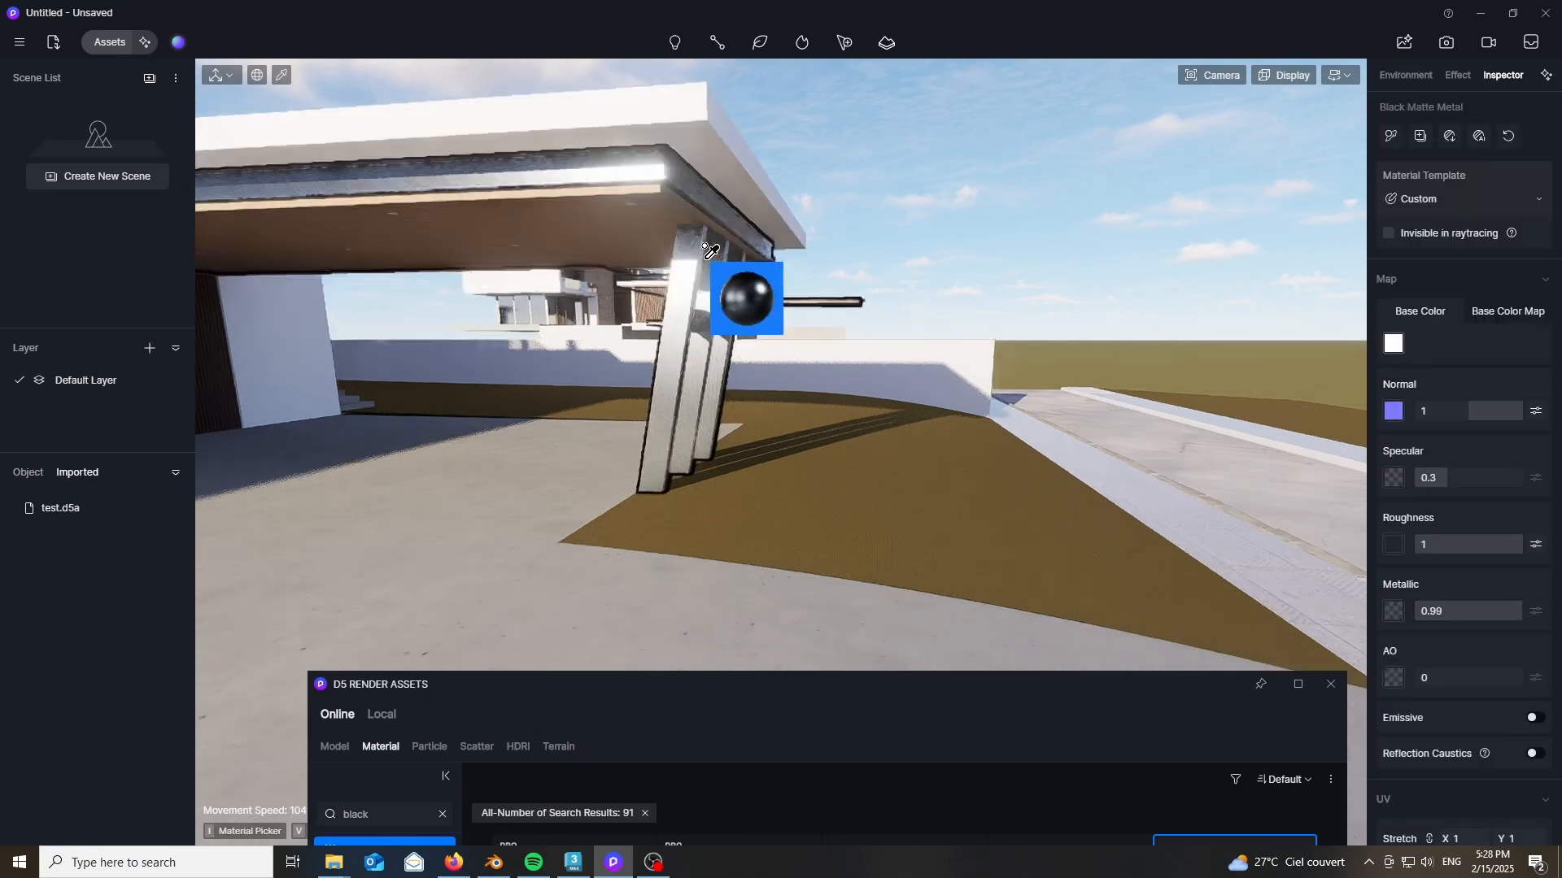
- Fly closer to the carport columns and examine the scale of the metal texture
scroll(661, 488, down, 5)
right_drag(797, 375, 736, 351)
key(w)
key(w)
key(s)
key(w)
key(w)
key(s)
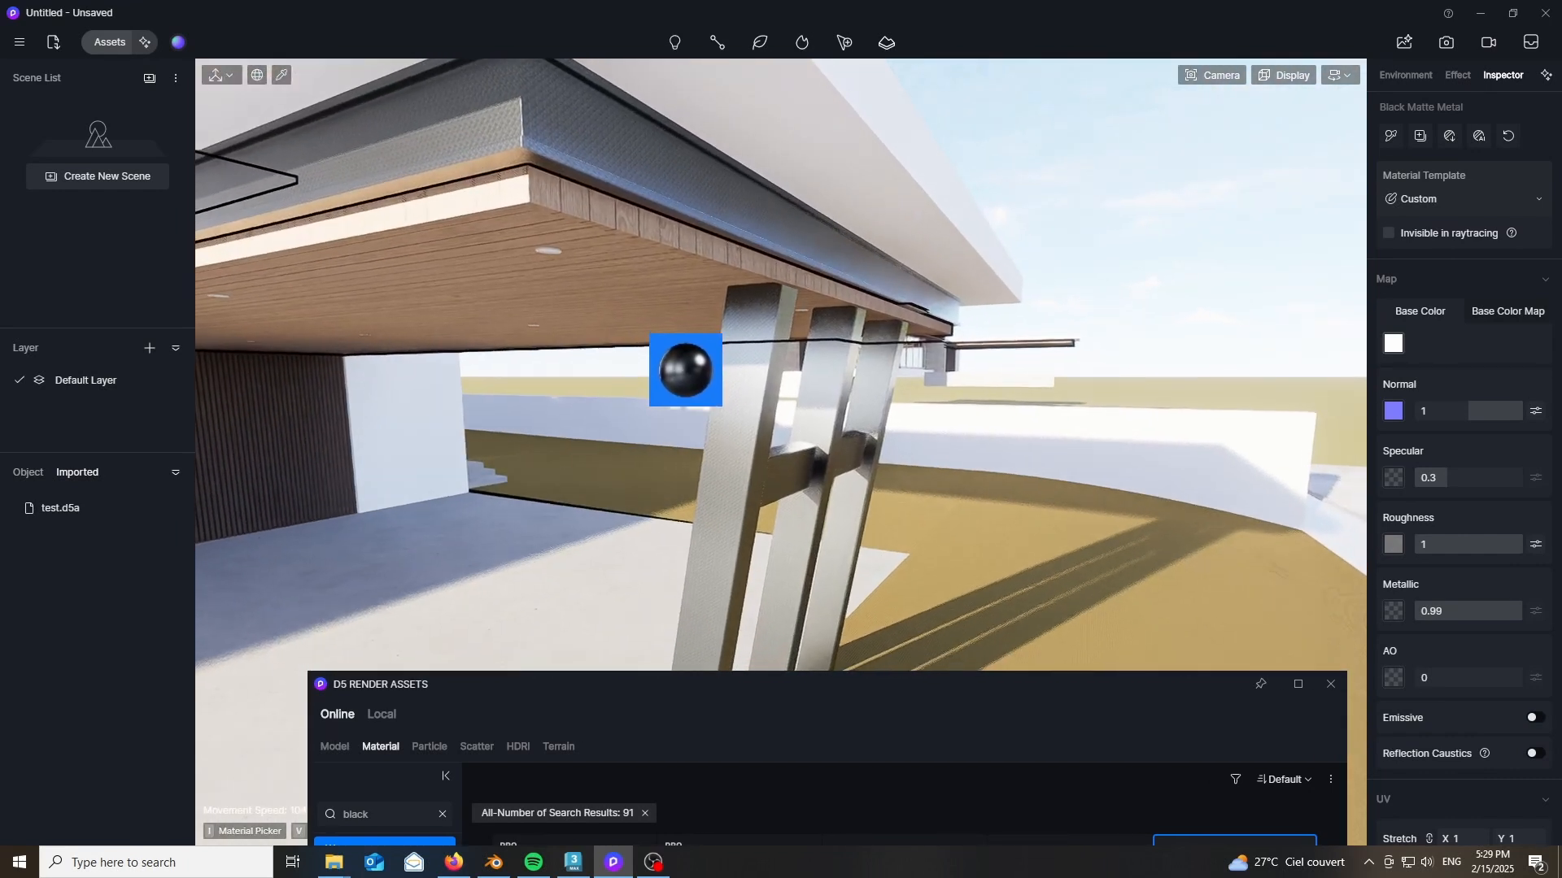
- Set the fly movement speed to 38 and move in close beneath the wooden carport ceiling beside the columns
click(1342, 75)
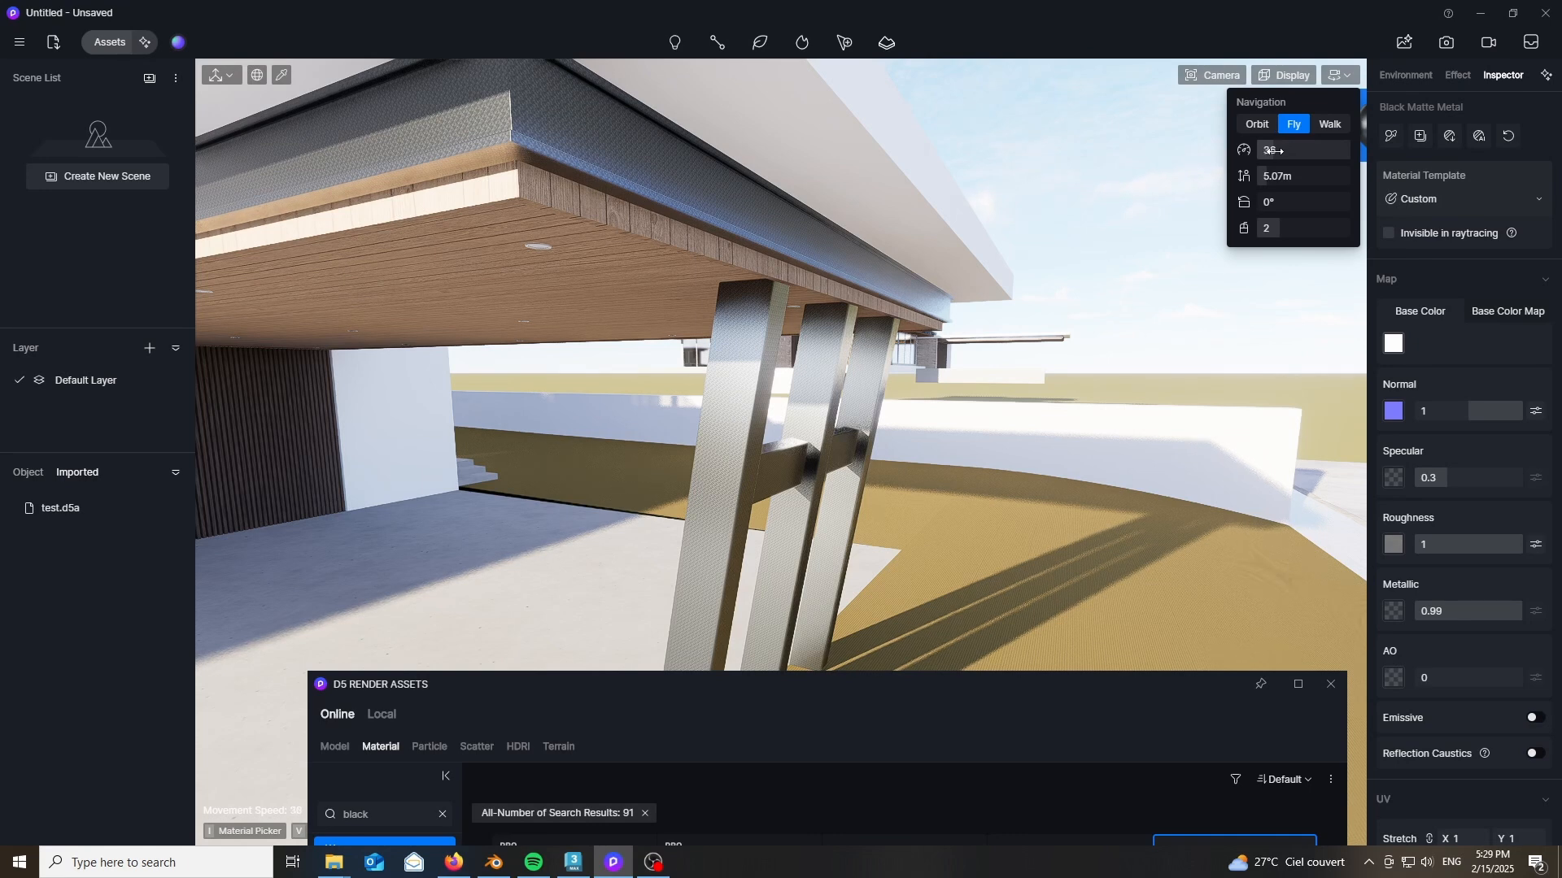
key(s)
right_drag(862, 473, 865, 516)
key(w)
key(w)
key(s)
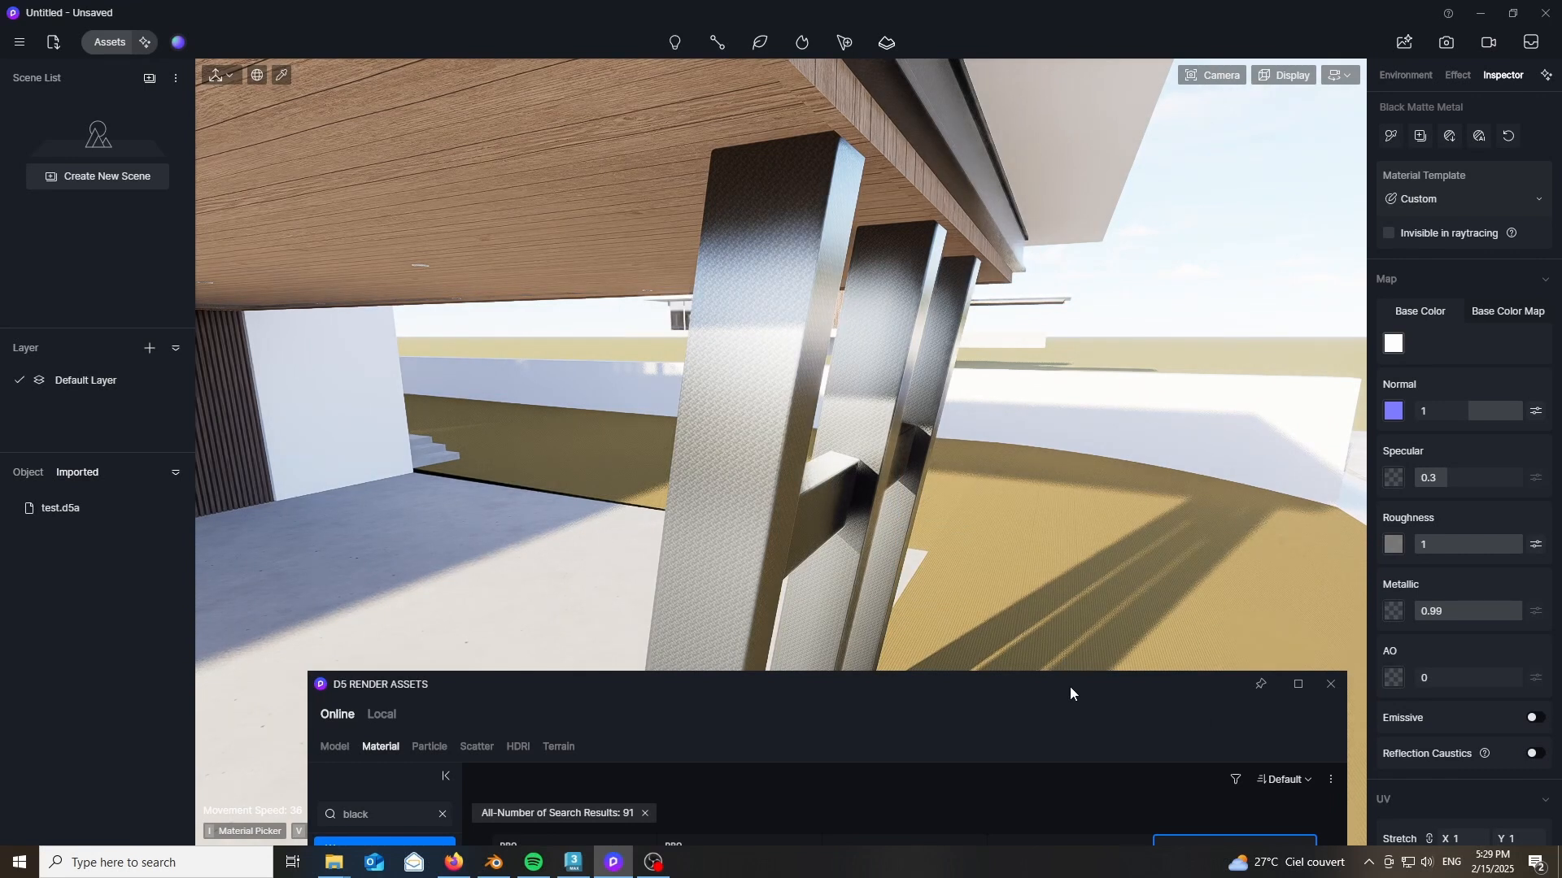
- Move the asset library out of the way and set the metal material's UV stretch to 0.021 in X and Y
drag(1070, 687, 1028, 846)
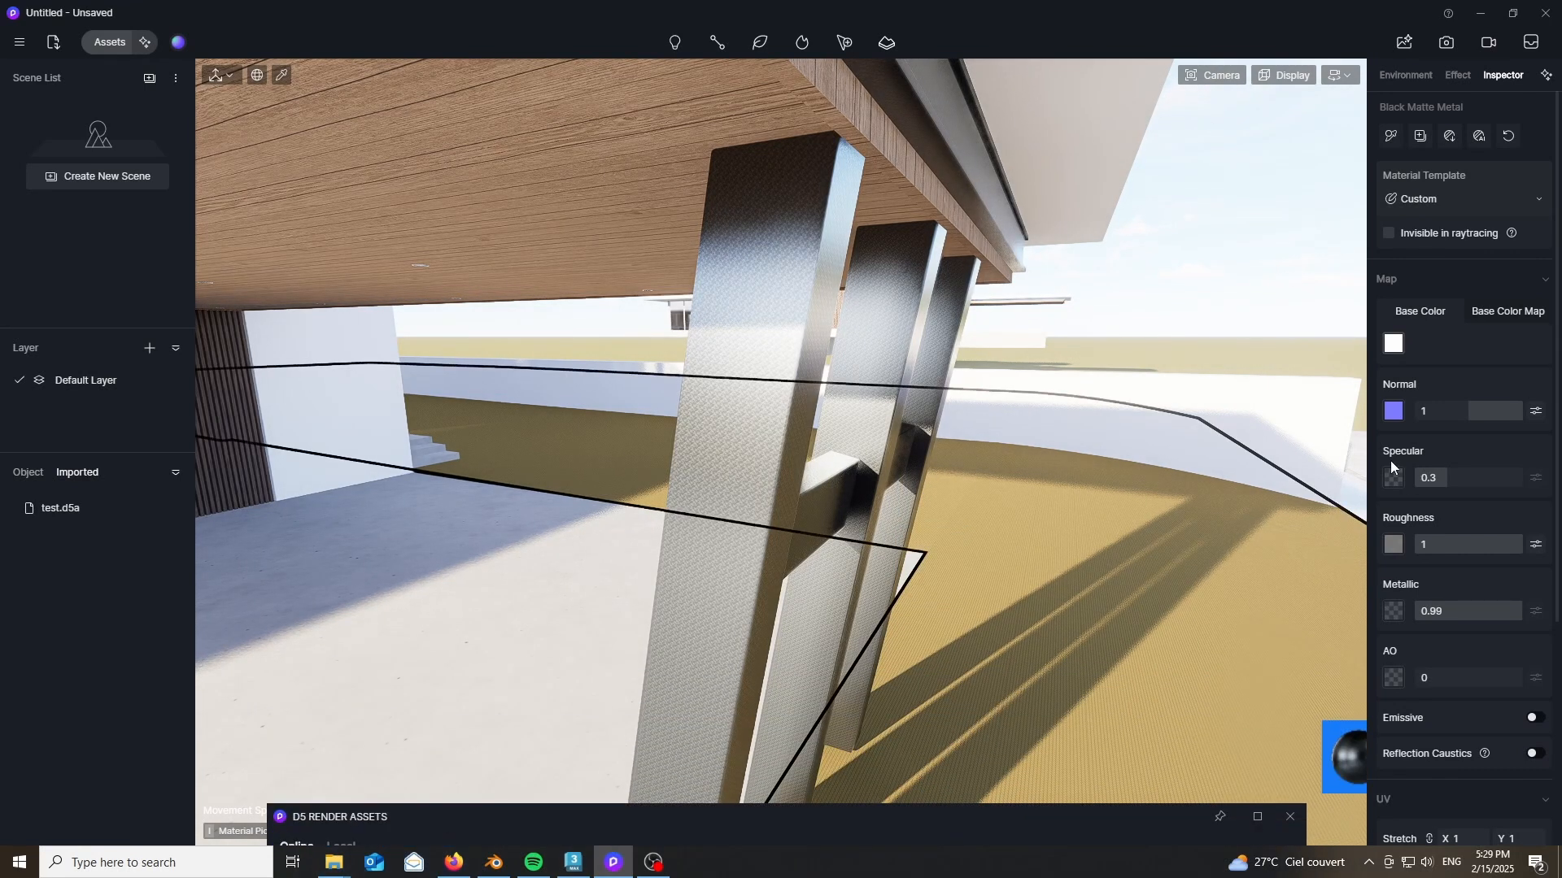
scroll(1376, 509, down, 3)
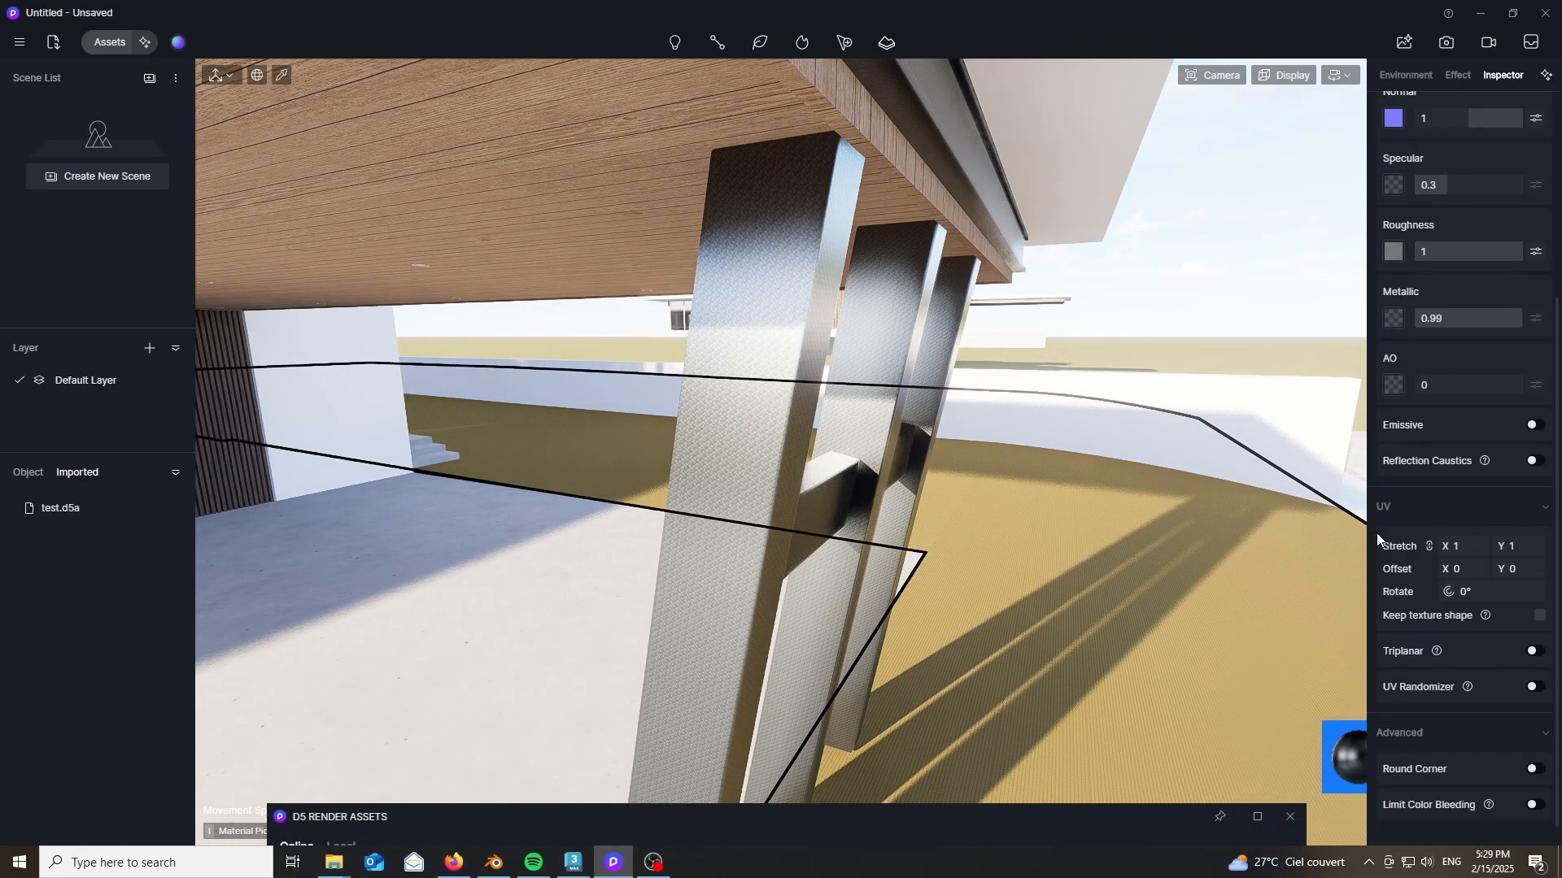
scroll(1376, 534, down, 1)
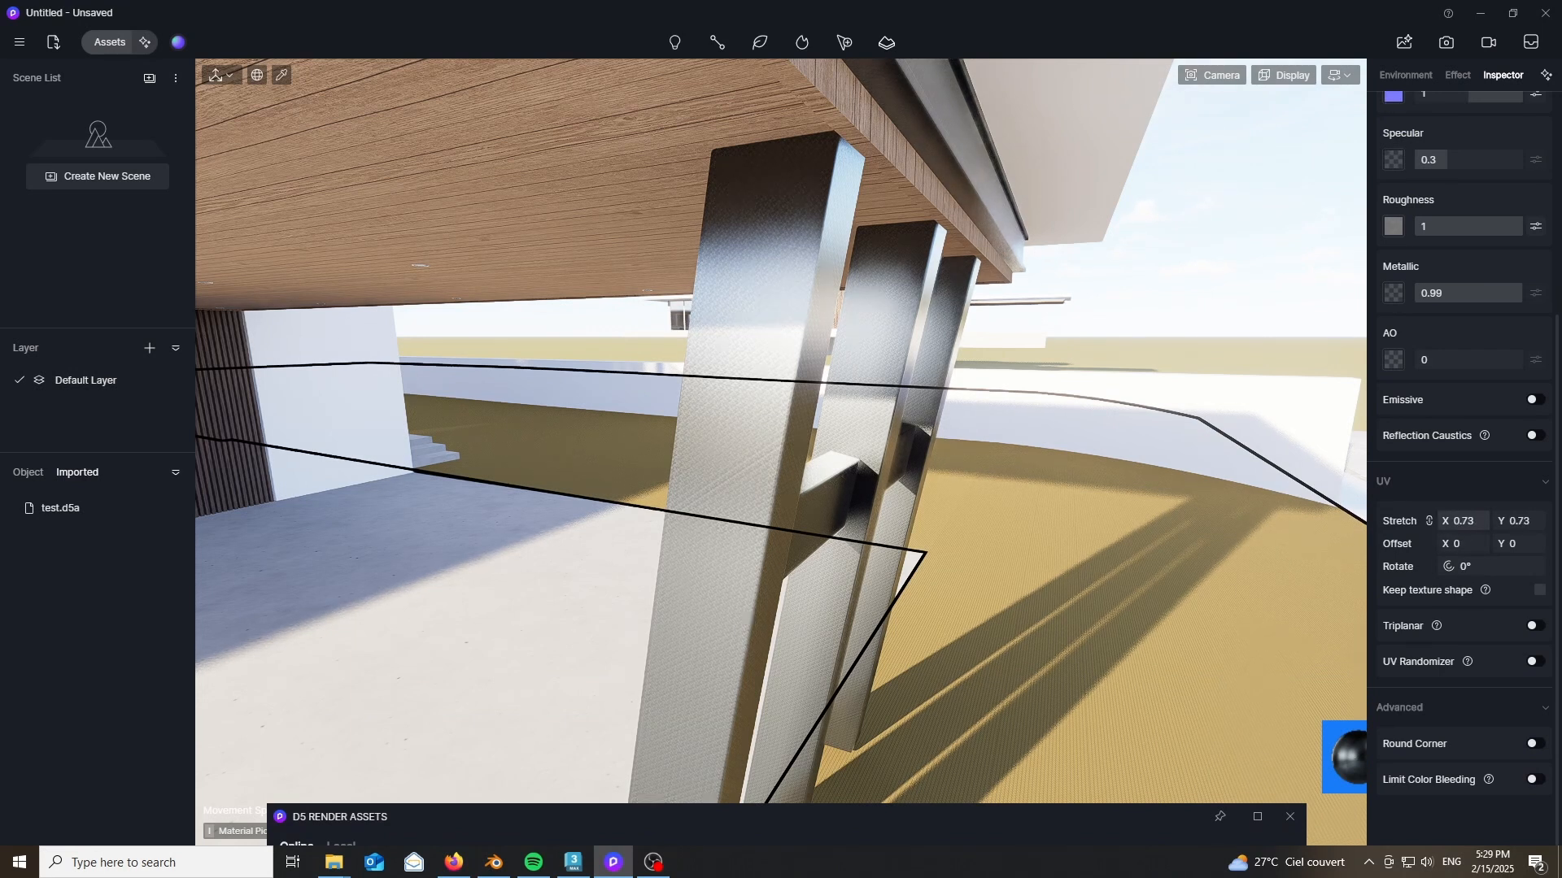
drag(1463, 521, 1465, 521)
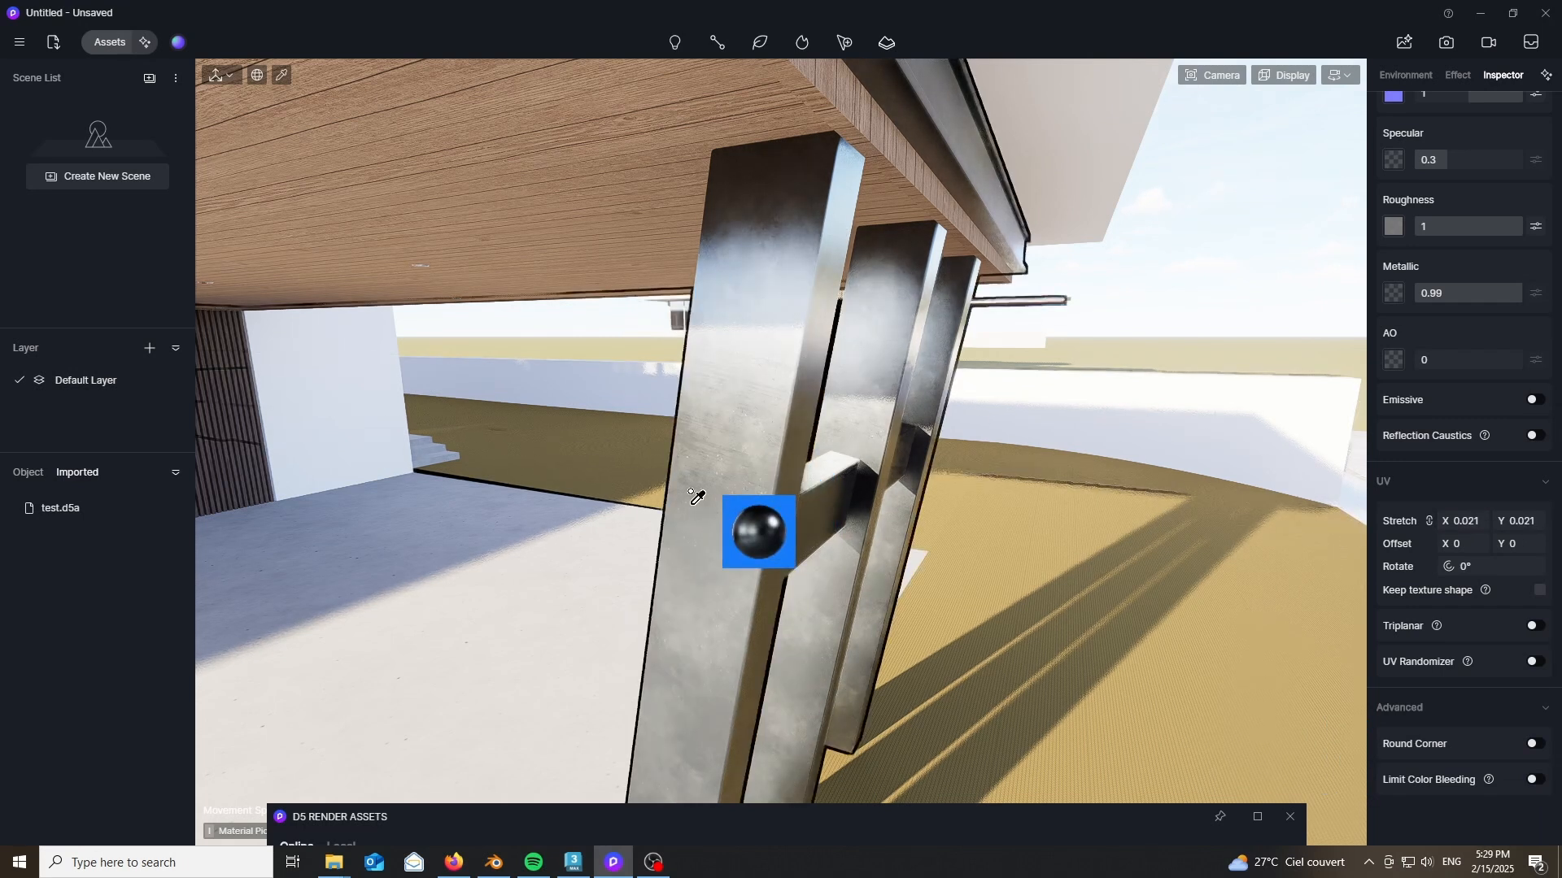
- Test lower Metallic values on the column material up close, finishing with Metallic at 1 and Roughness at 1
scroll(756, 530, up, 6)
scroll(714, 559, up, 2)
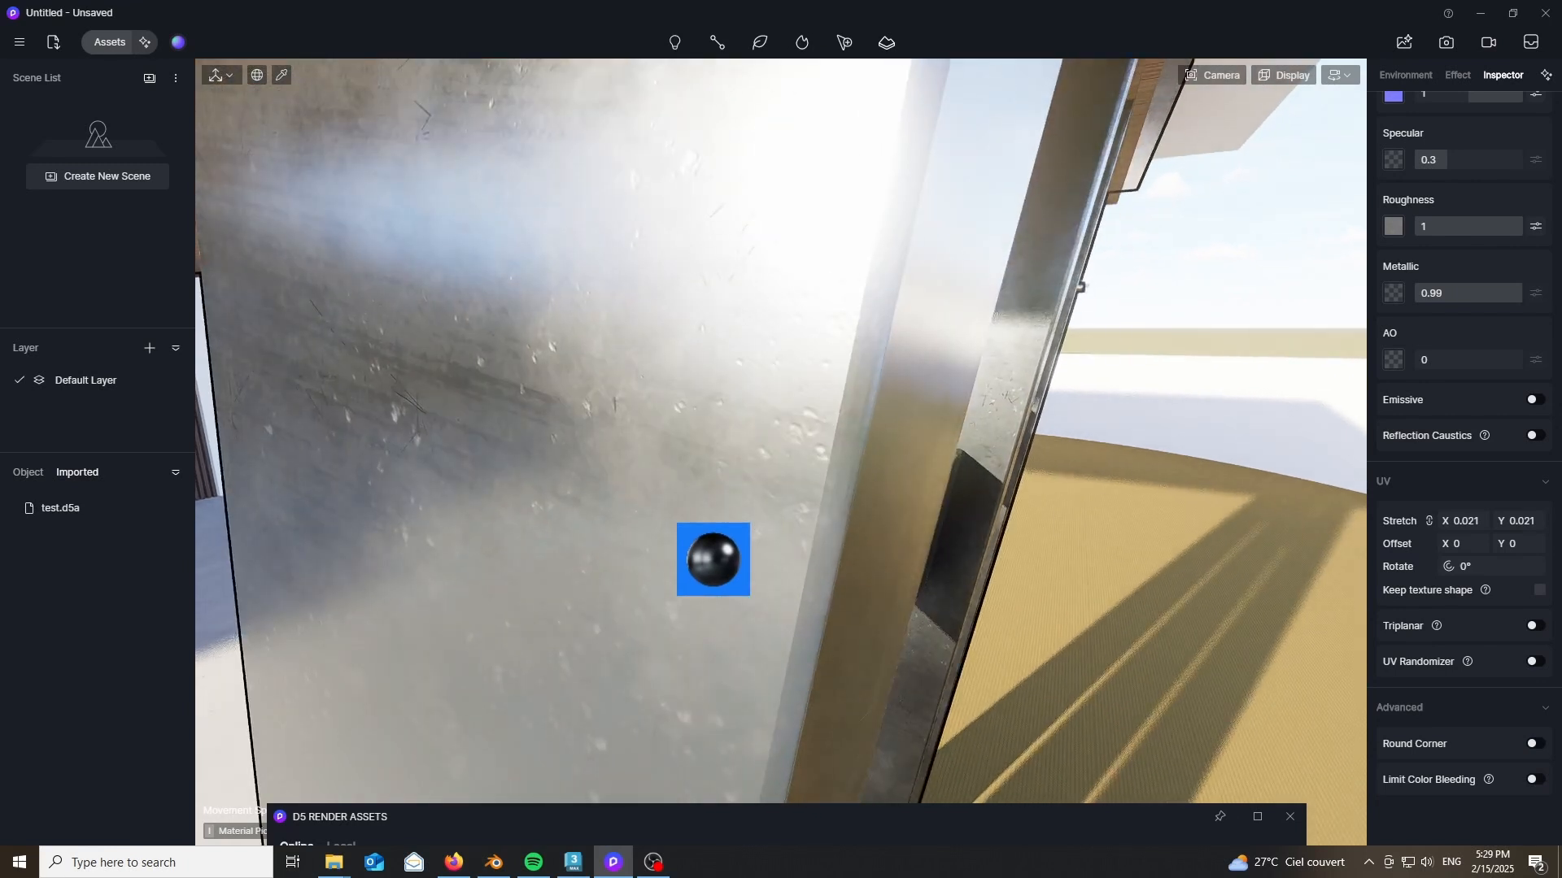
scroll(713, 560, up, 2)
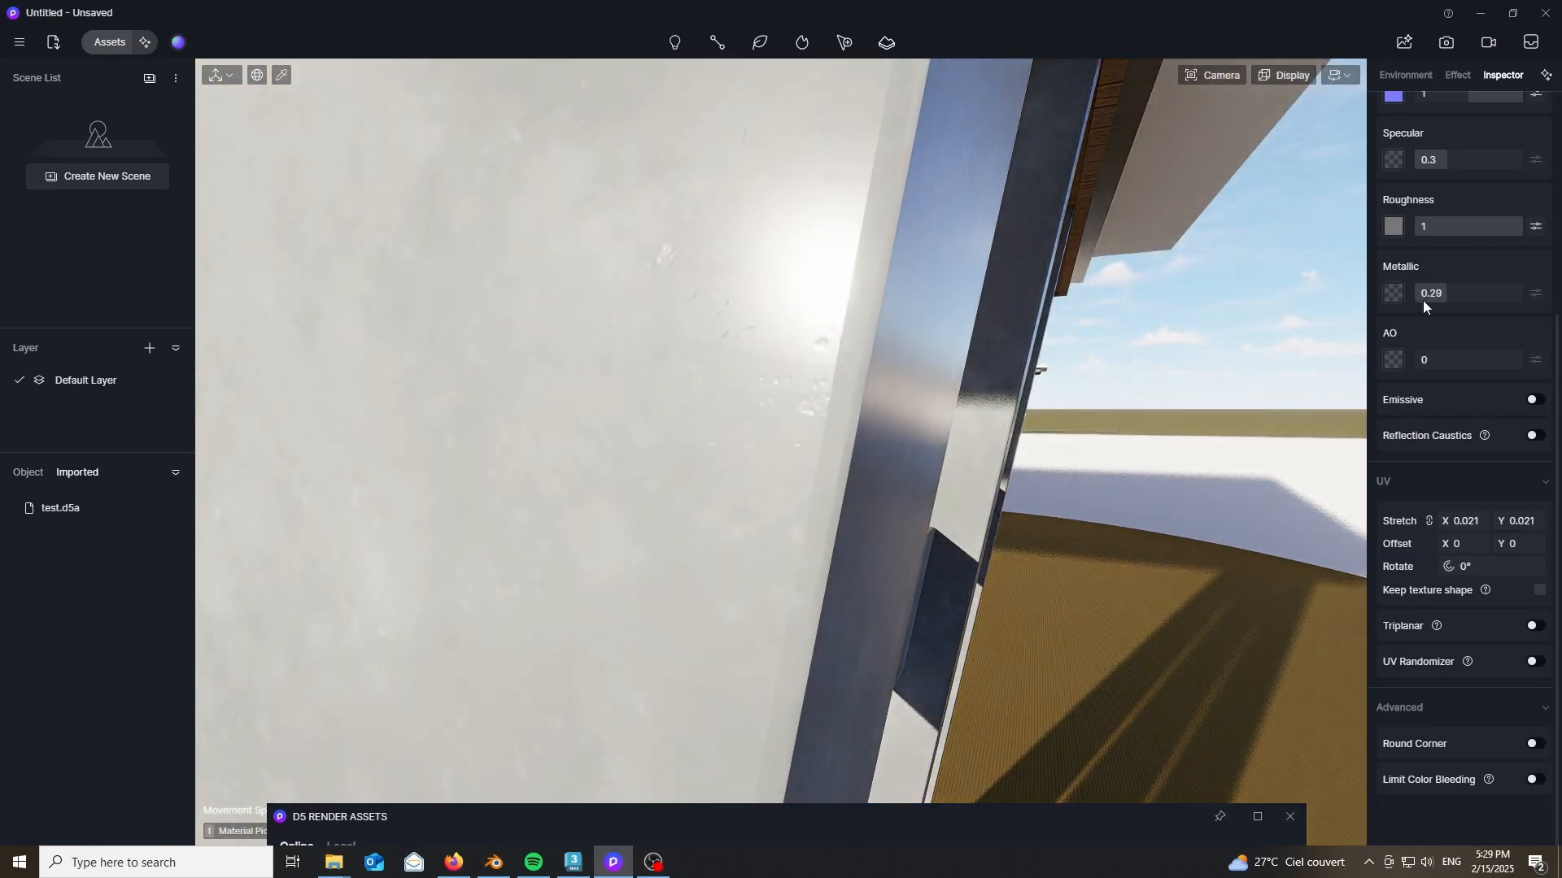
drag(1429, 293, 1520, 293)
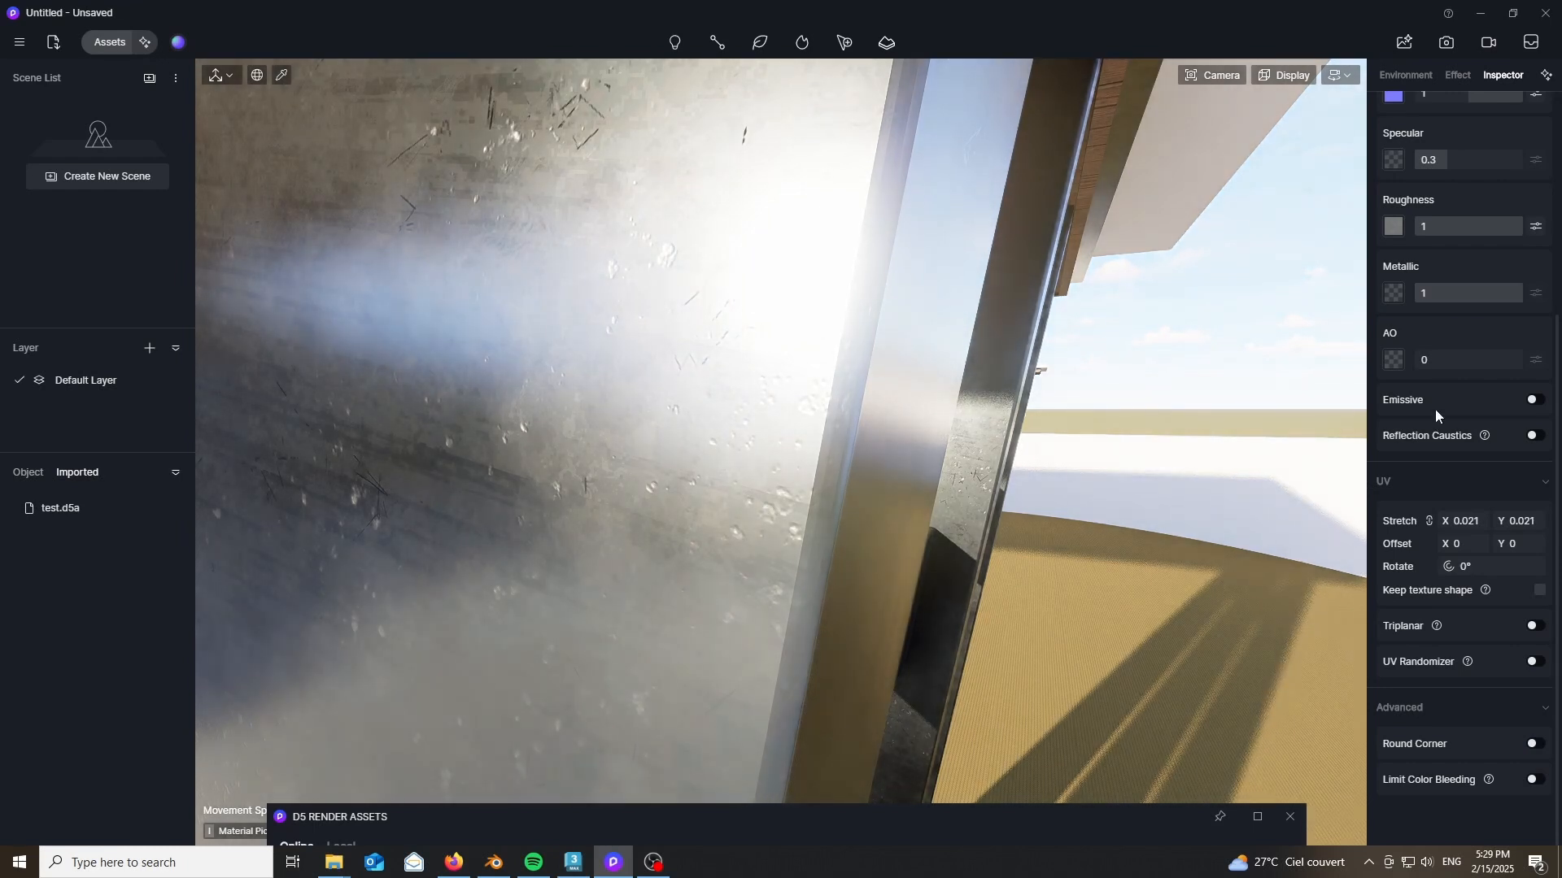
drag(1485, 219, 1516, 241)
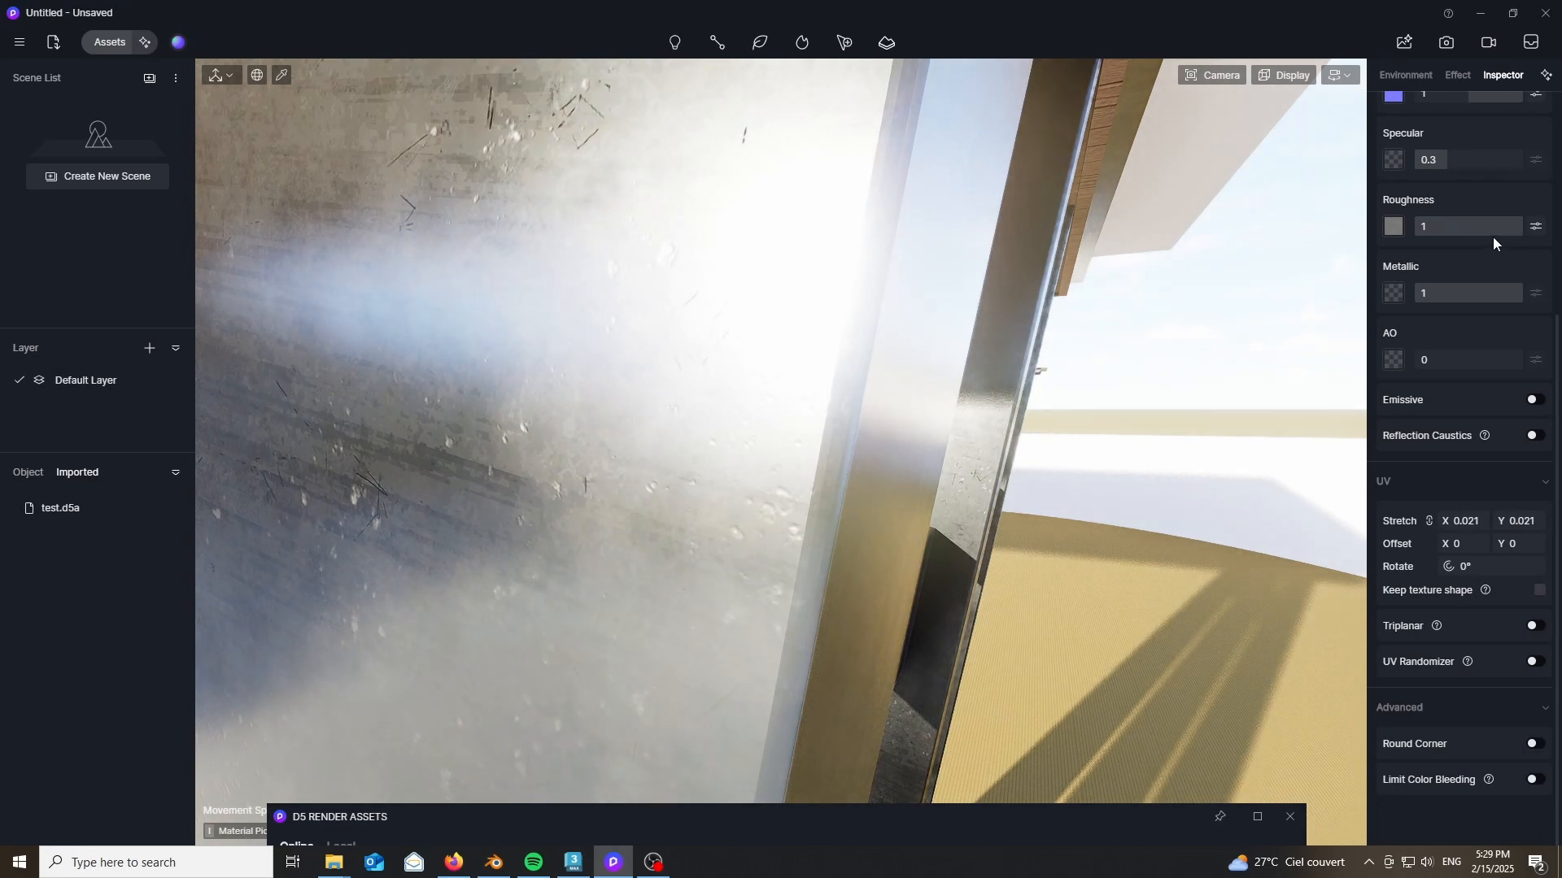
- Try the UV Randomizer on the metal material, compare the columns and roof beam from a distance, and switch it off again
scroll(1383, 216, up, 3)
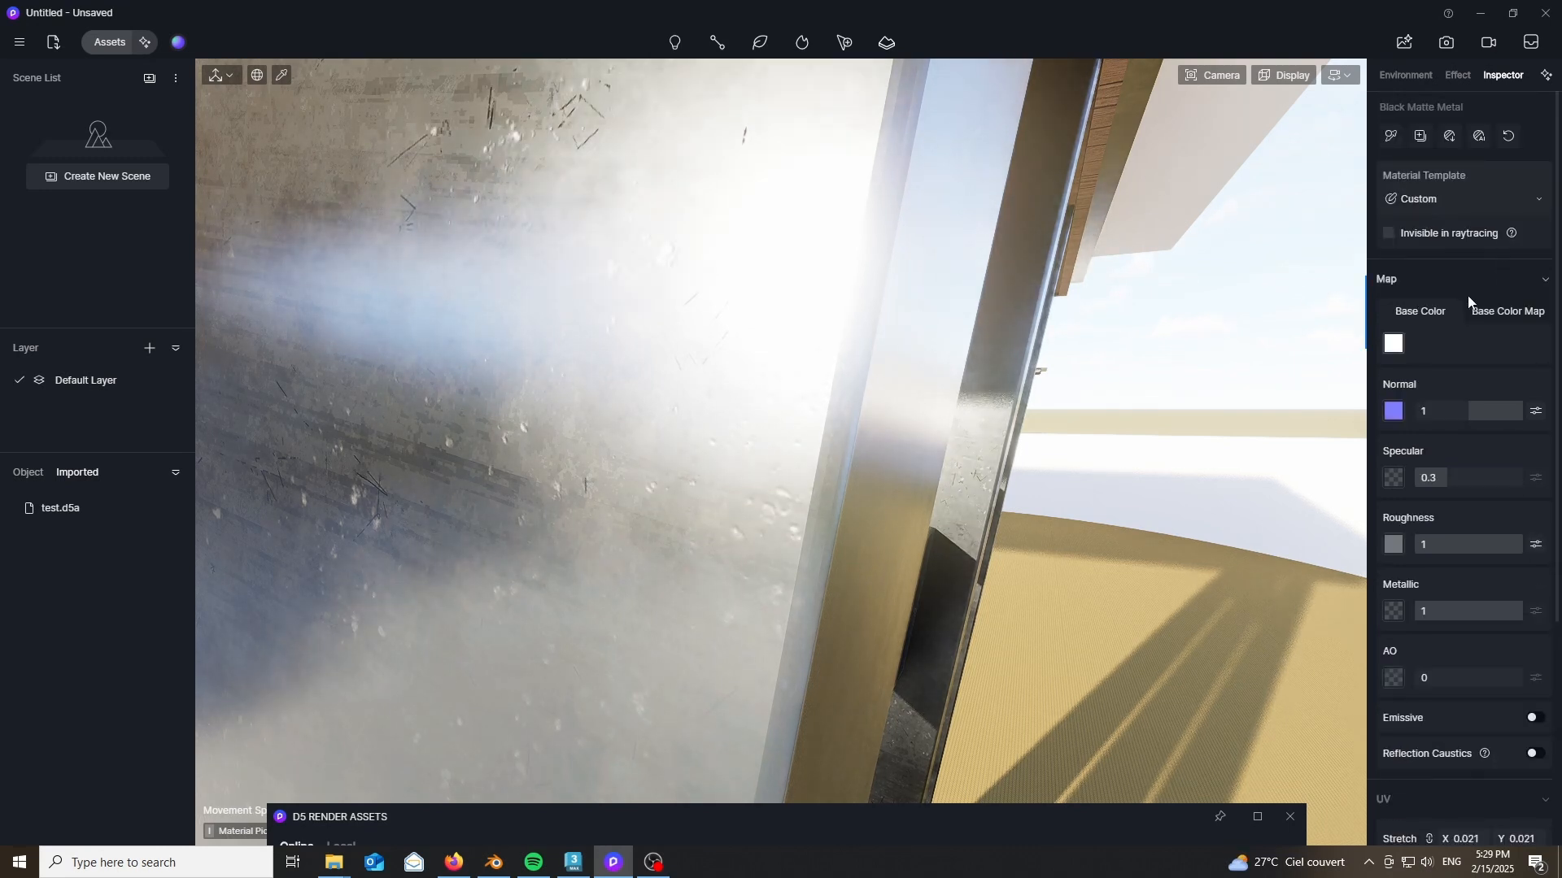
scroll(1462, 281, down, 3)
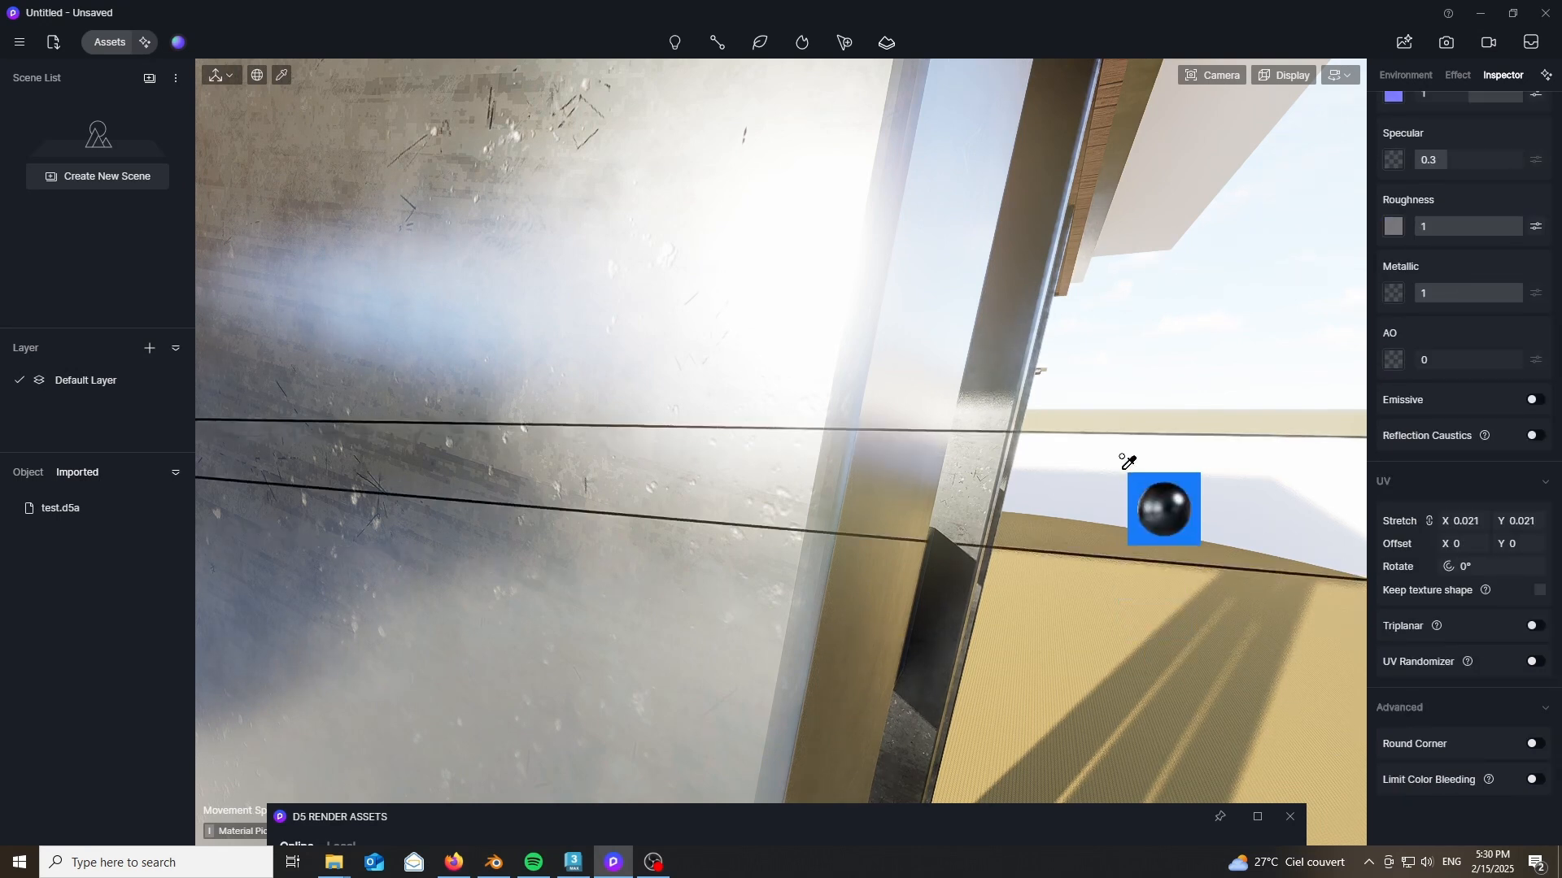
click(1534, 663)
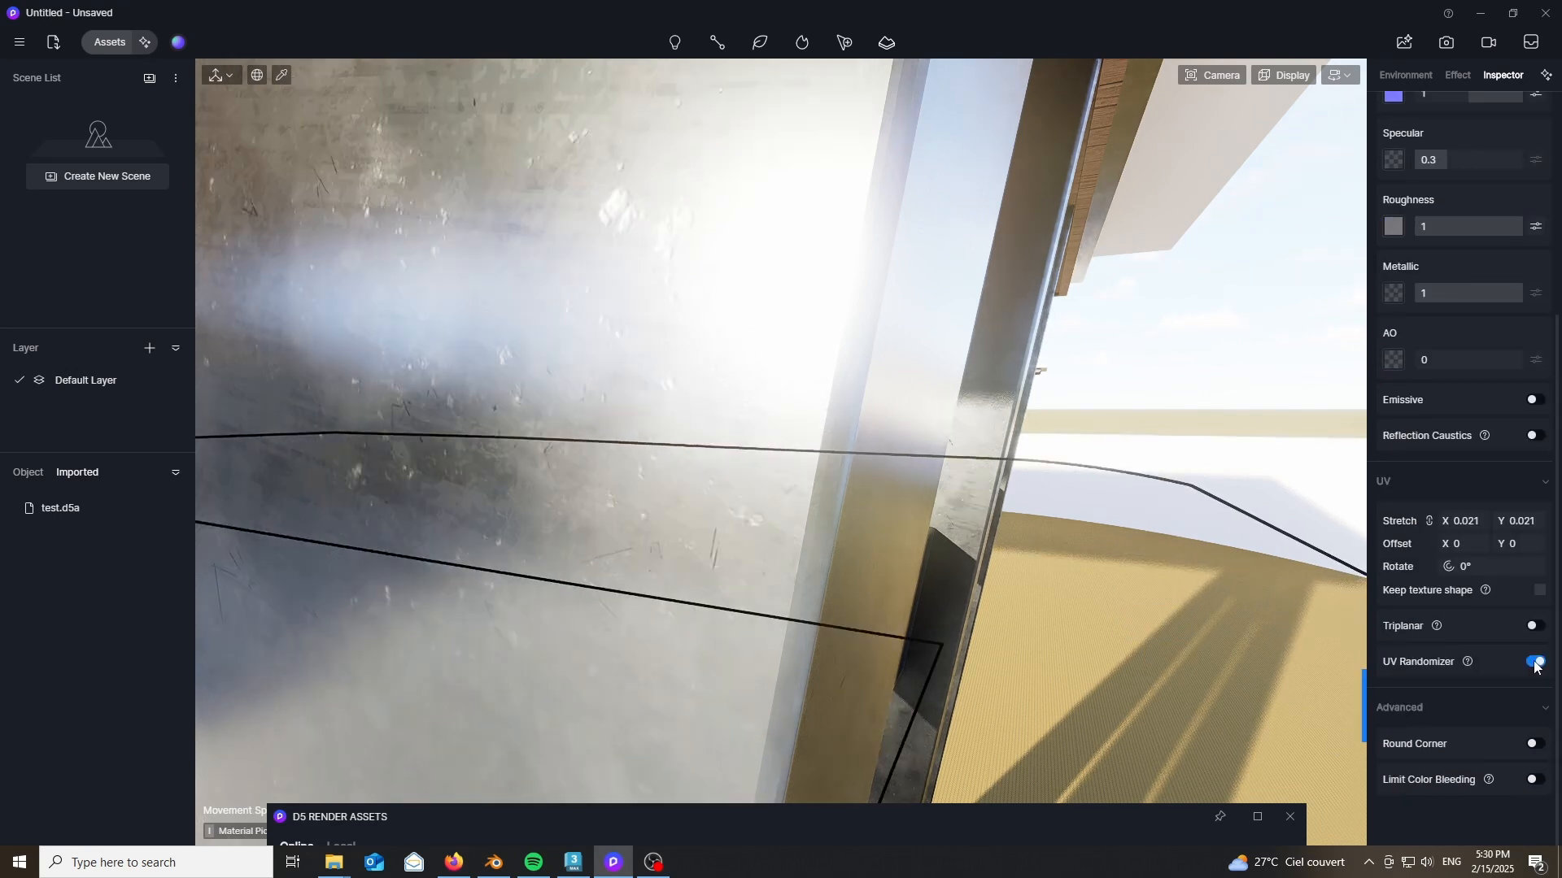
scroll(846, 434, down, 5)
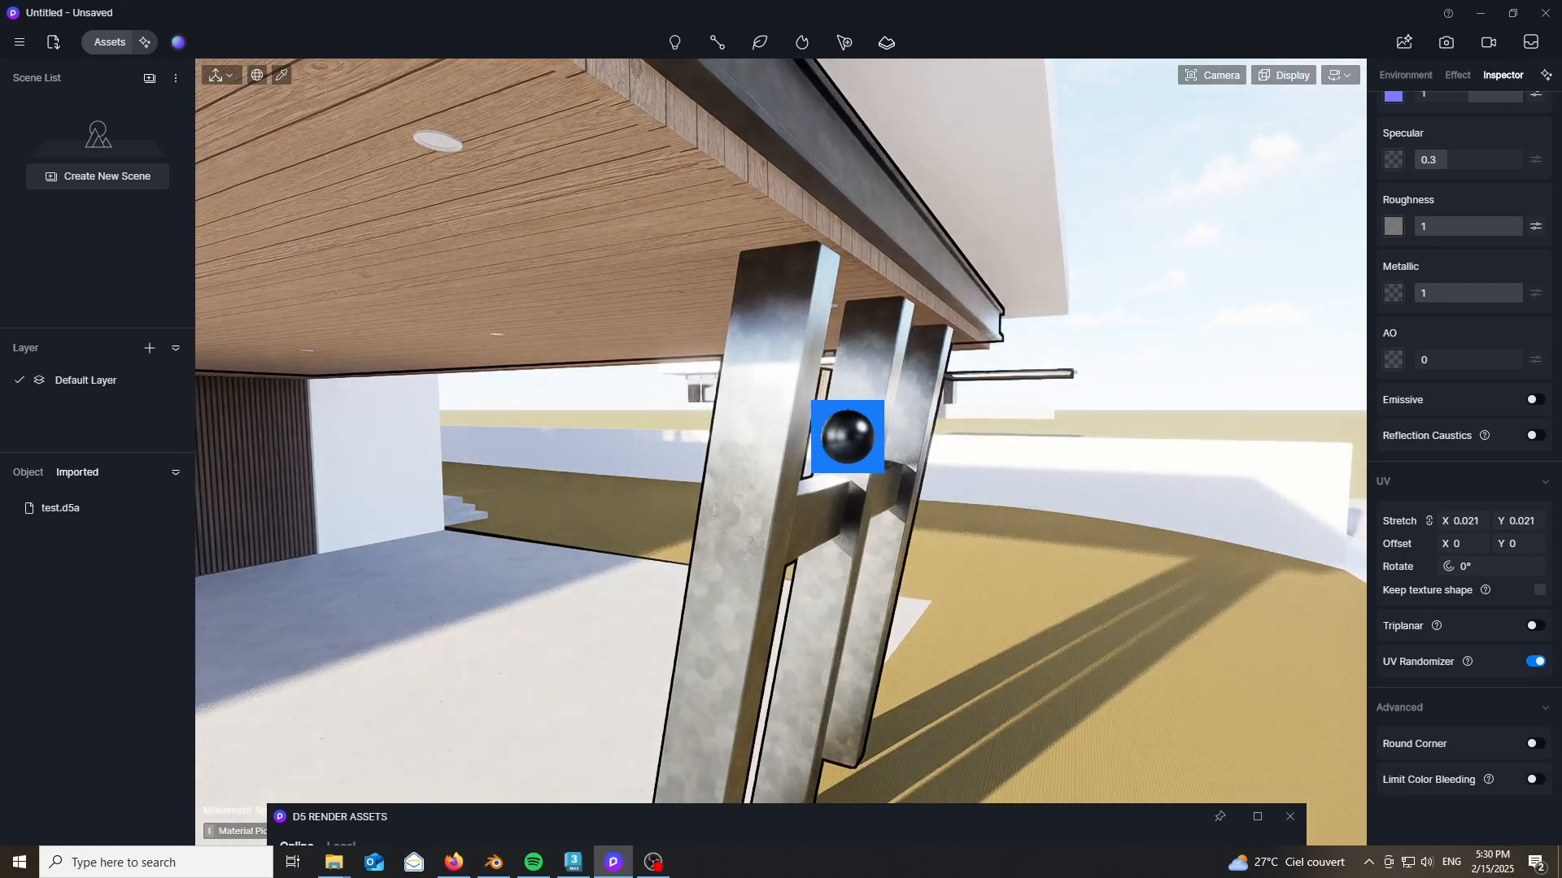
scroll(846, 433, down, 4)
right_drag(846, 433, 897, 479)
scroll(720, 264, up, 4)
scroll(906, 505, down, 4)
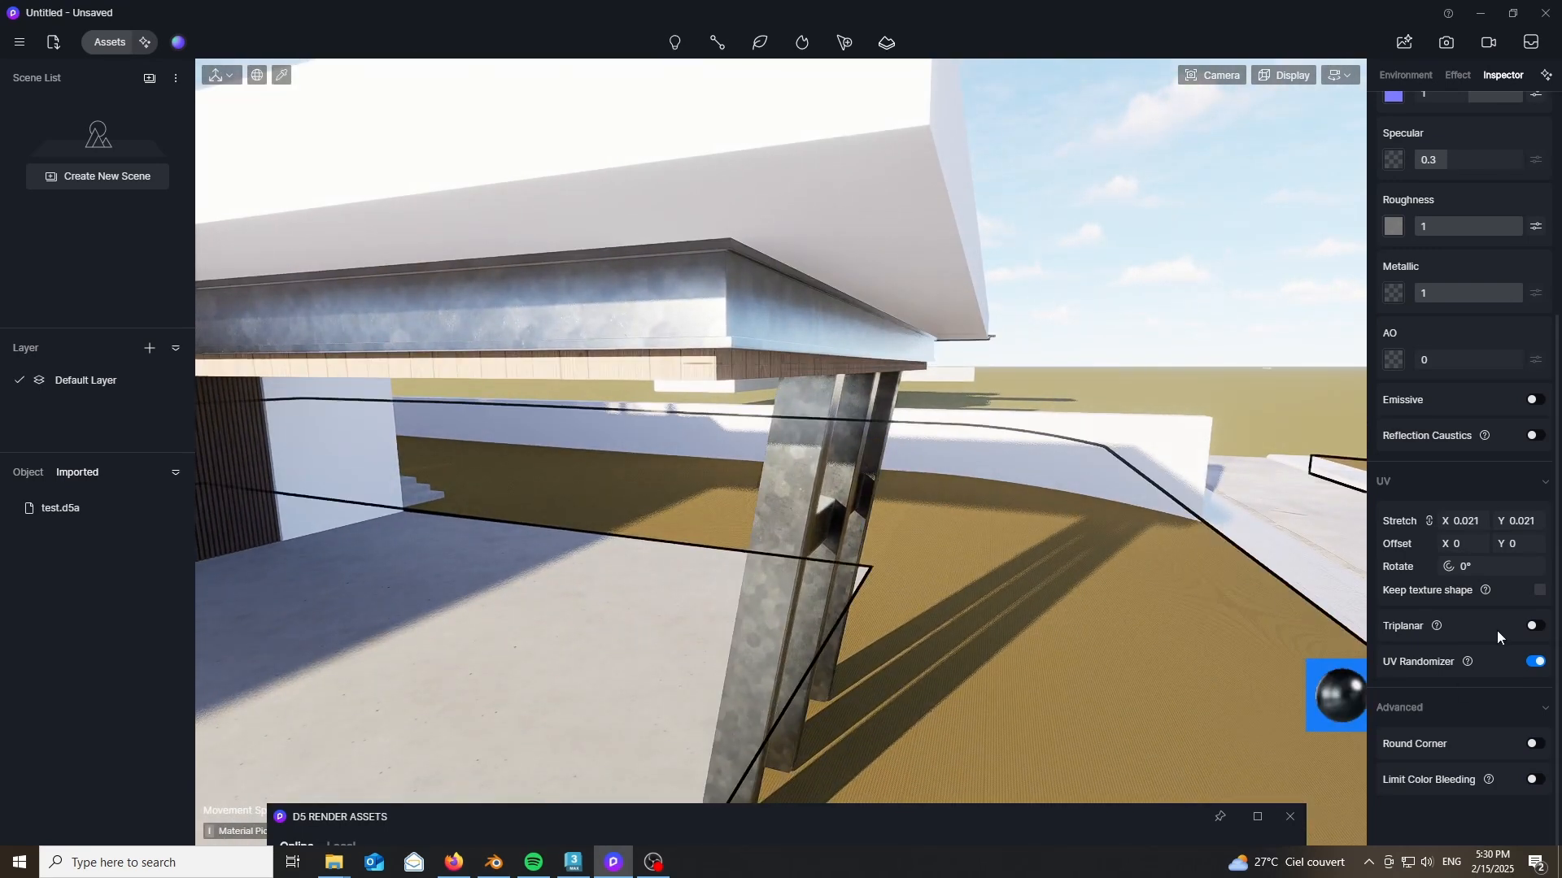
click(1535, 663)
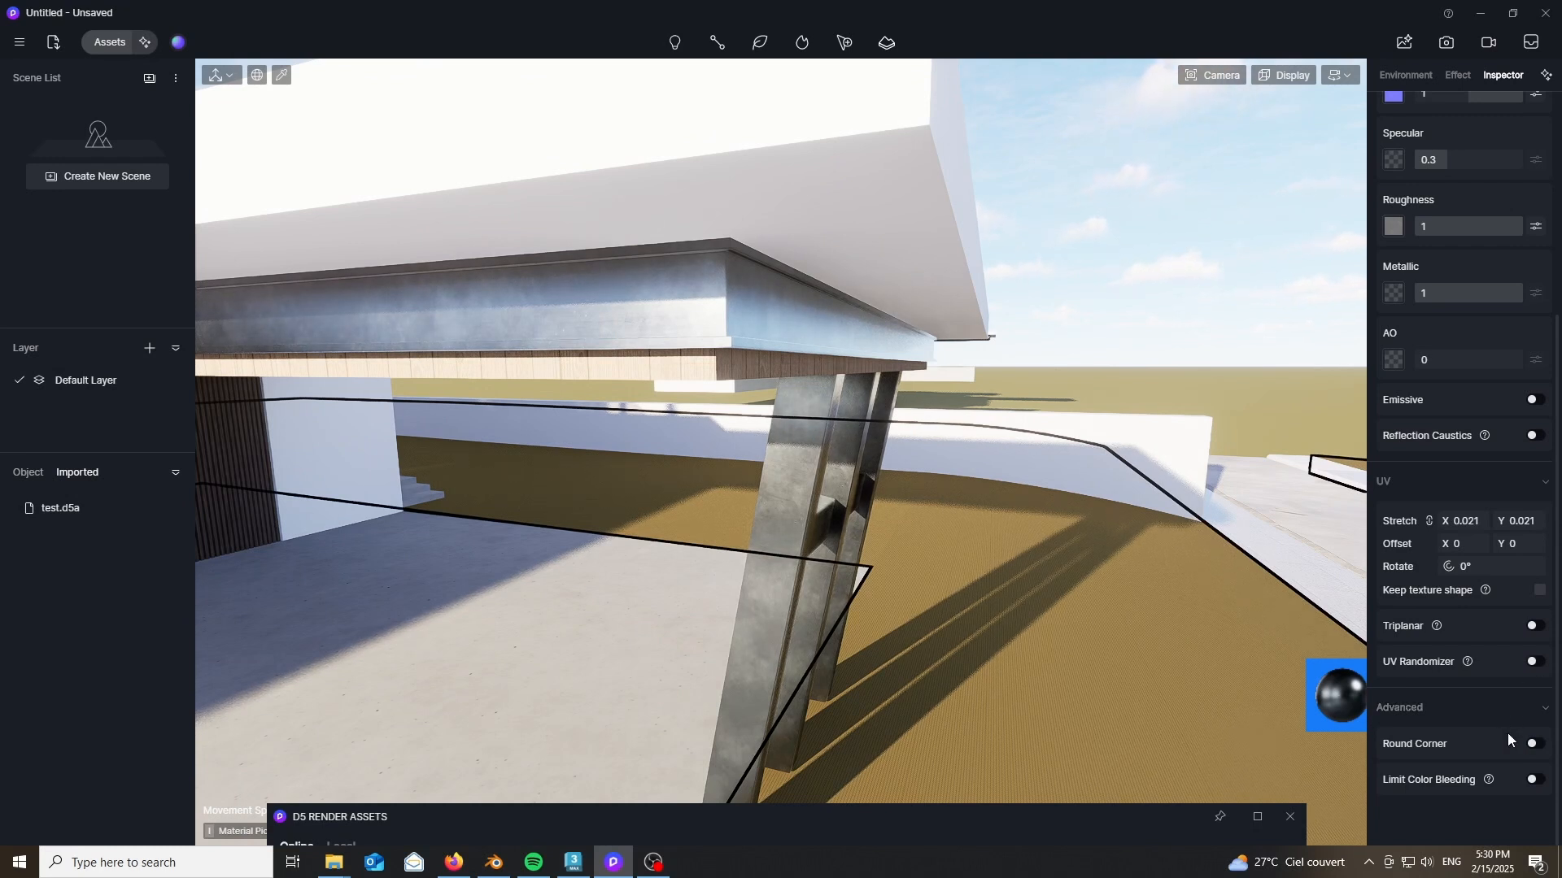
- Enable Round Corner on the metal material while viewing the roof beam up close
right_drag(913, 349, 1261, 482)
key(w)
click(1534, 745)
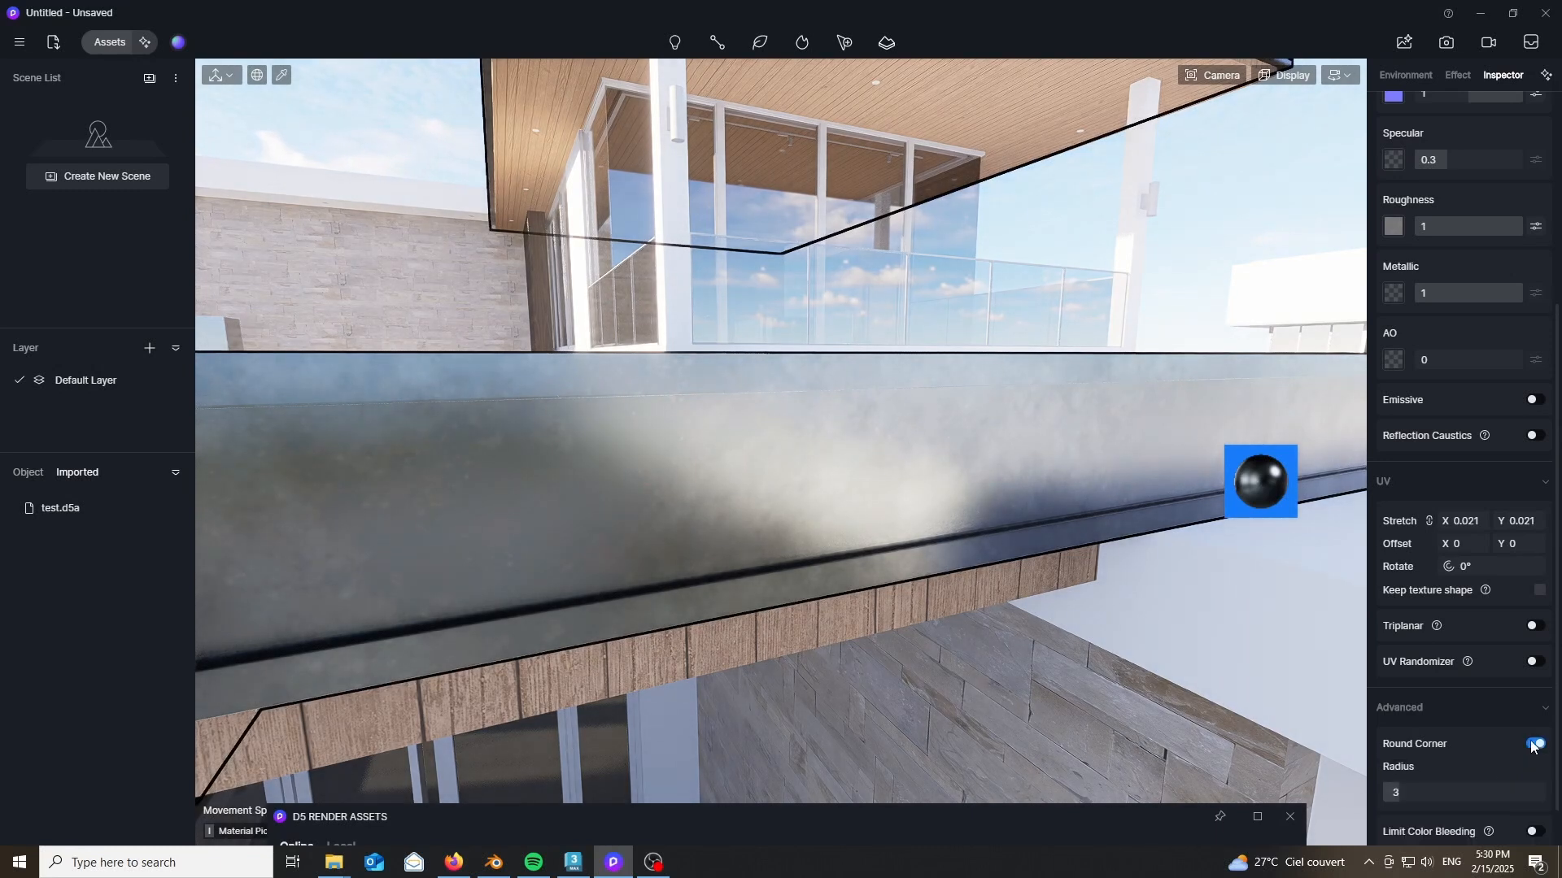
- Examine the roof beam's rounded edge up close, and view the neighbouring roof and the entrance from above
scroll(997, 540, up, 6)
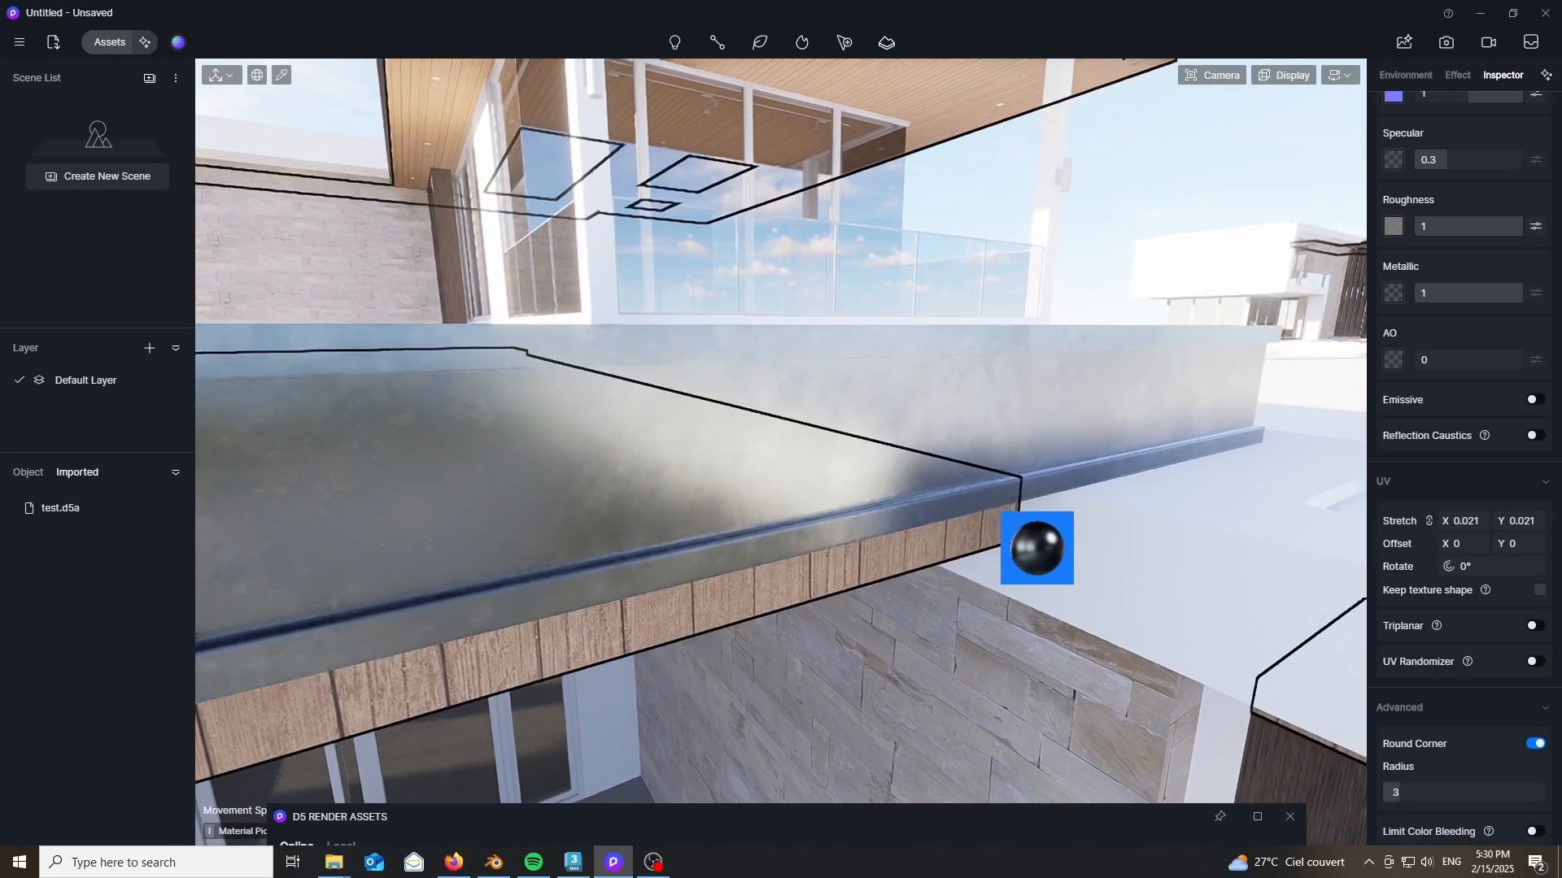
scroll(1041, 548, down, 4)
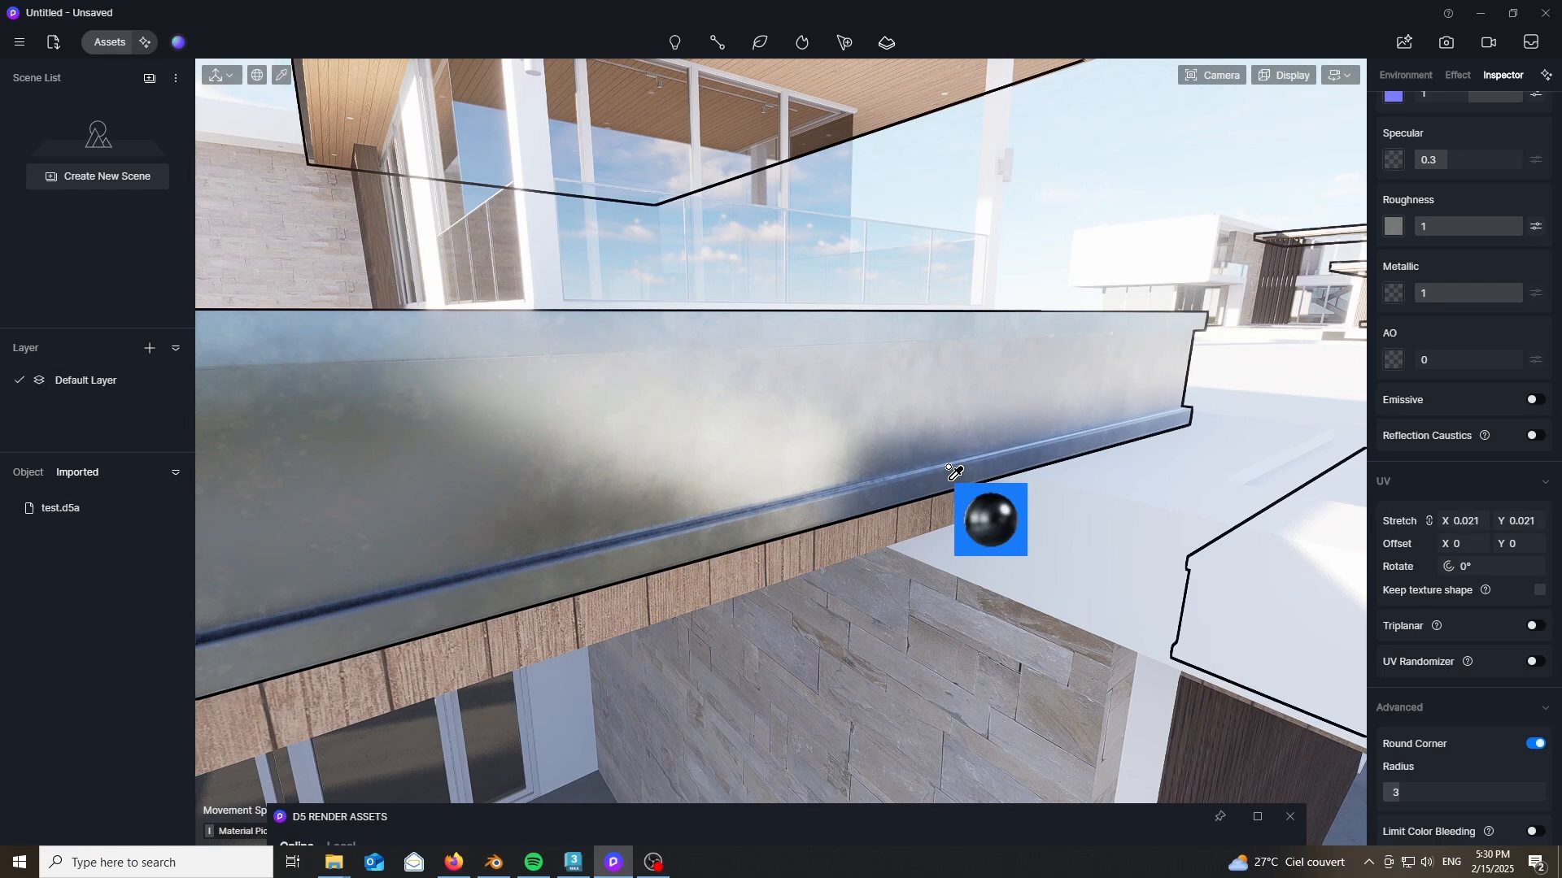
right_drag(1092, 368, 1401, 420)
key(s)
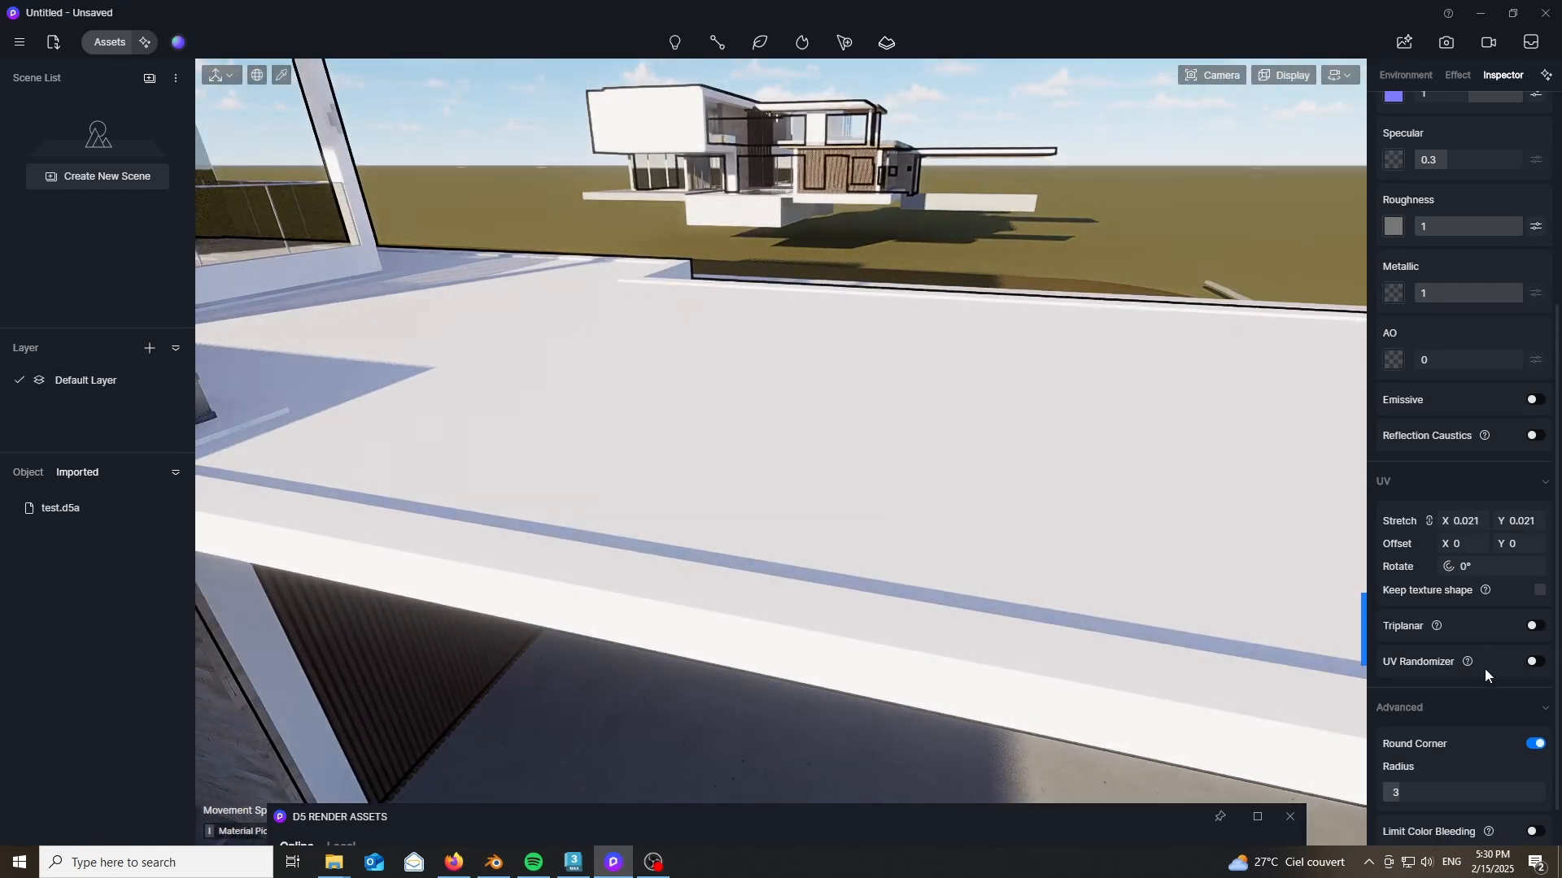
scroll(1485, 669, down, 1)
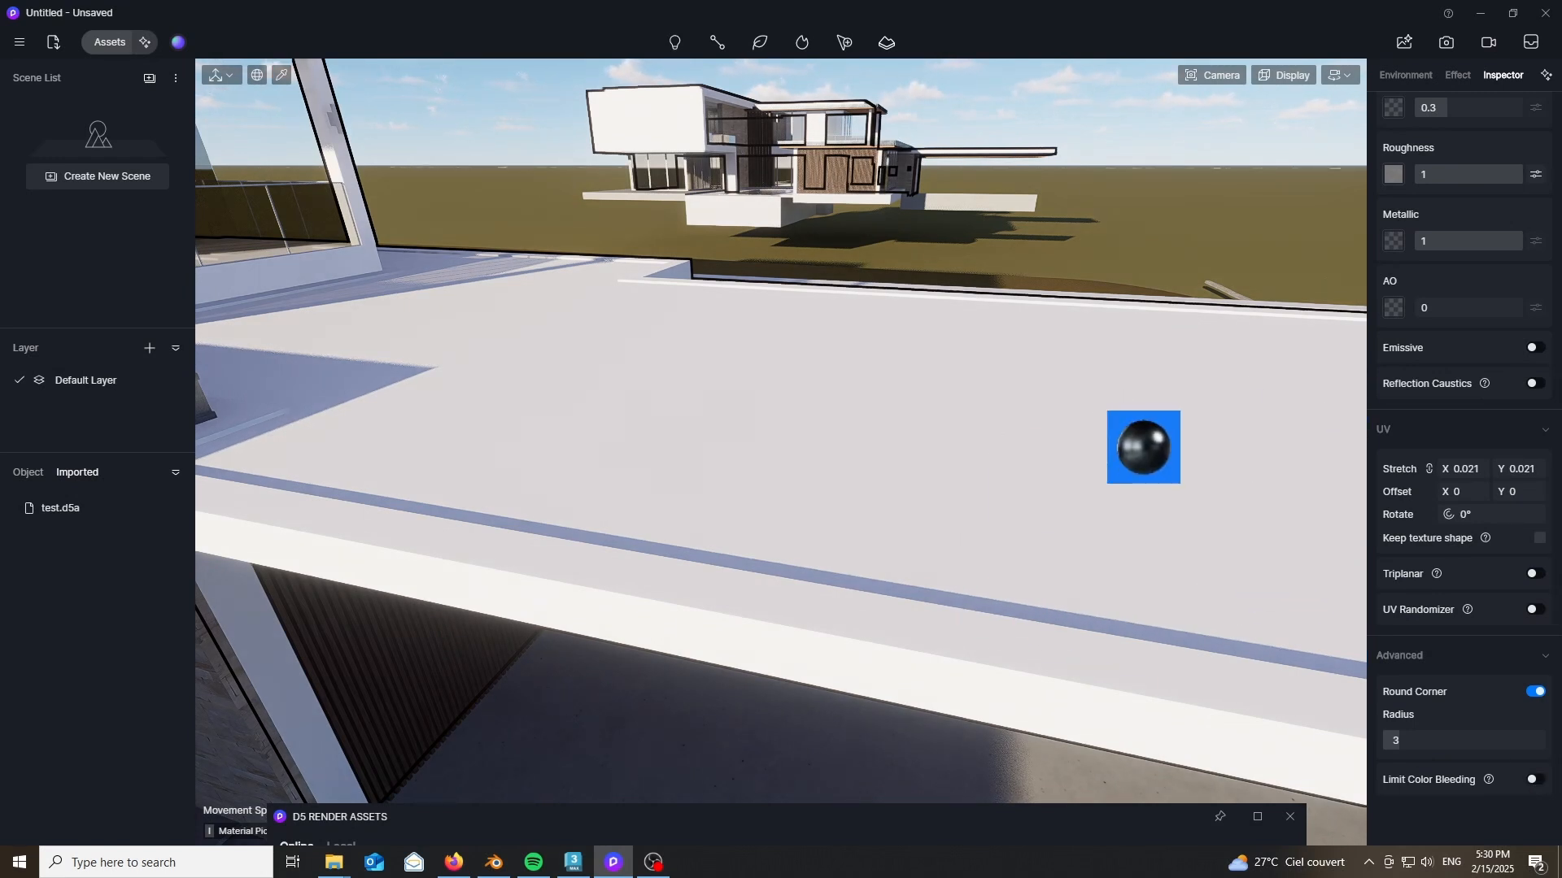
right_drag(1081, 402, 316, 468)
- Look at the metal material's base color settings and the image chooser for its normal map, closing both without changes
scroll(1392, 301, up, 6)
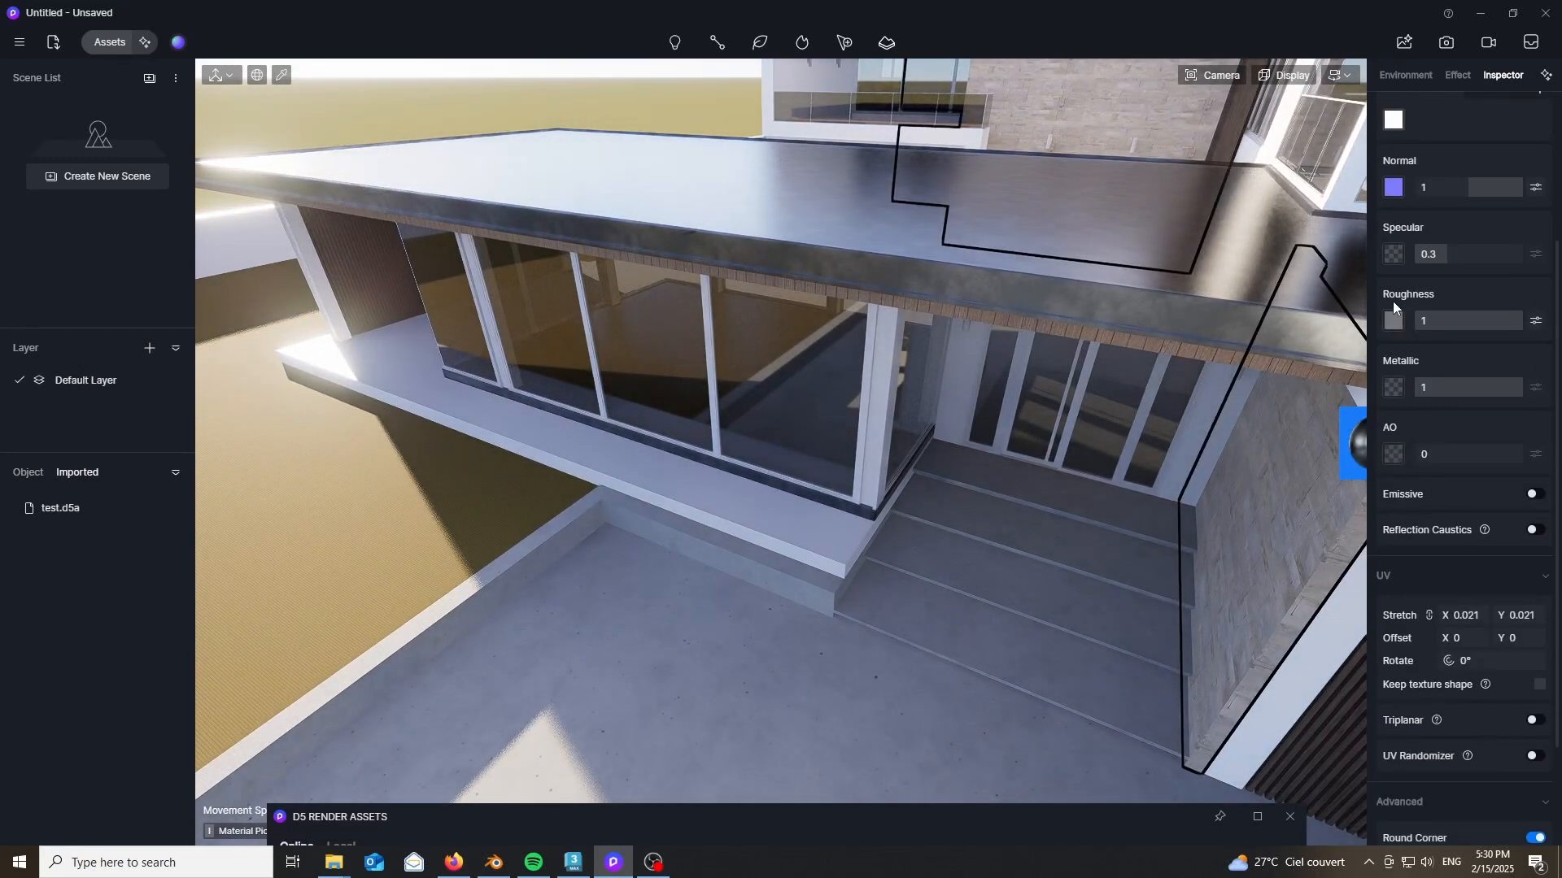
click(1394, 316)
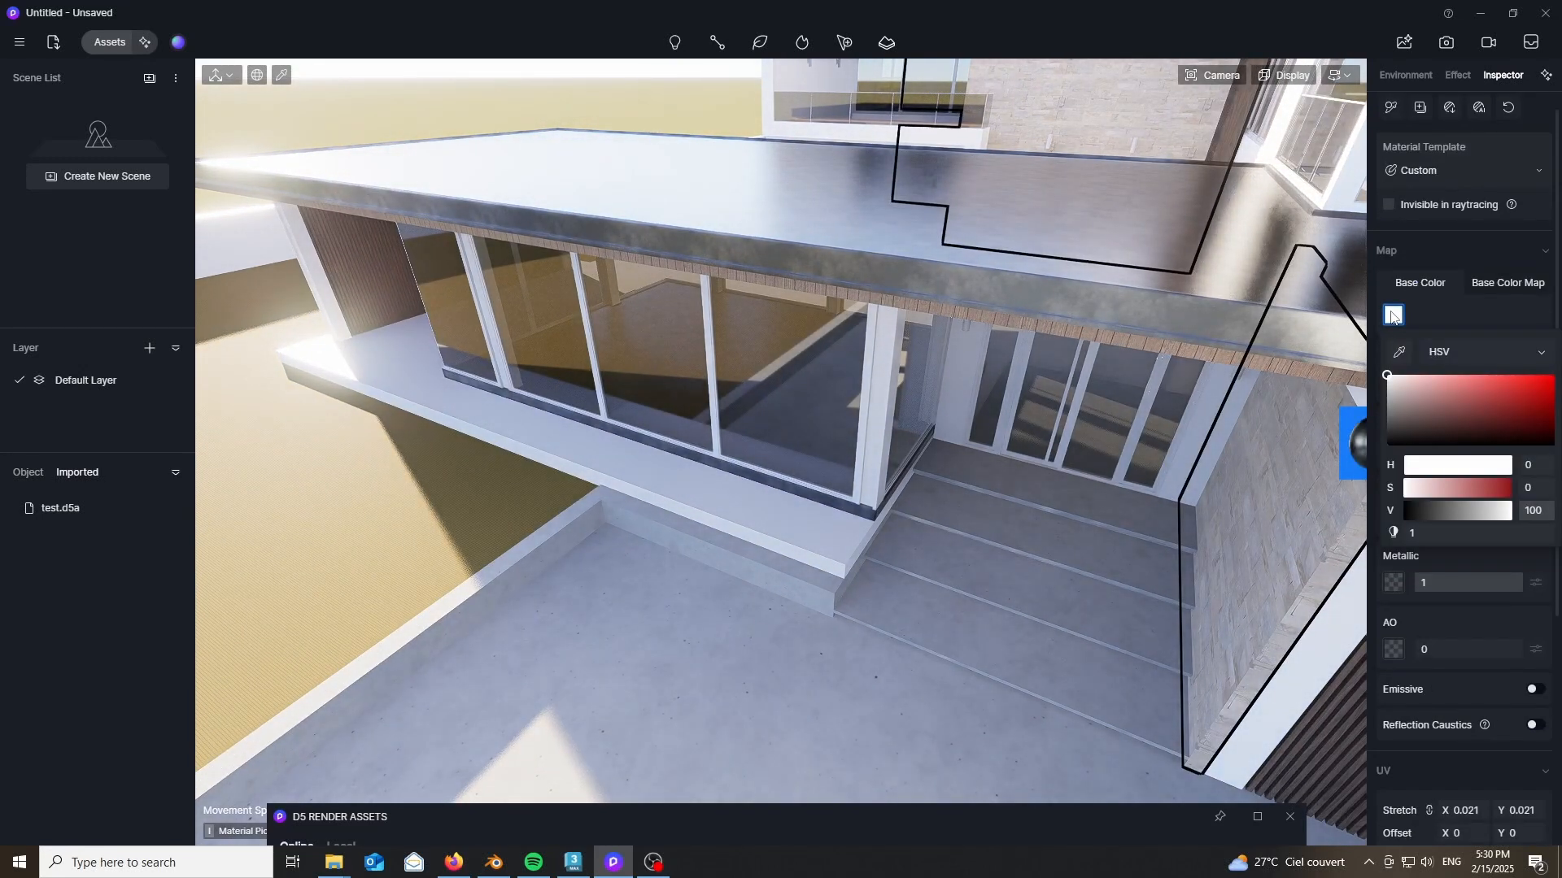
click(1393, 317)
click(1395, 384)
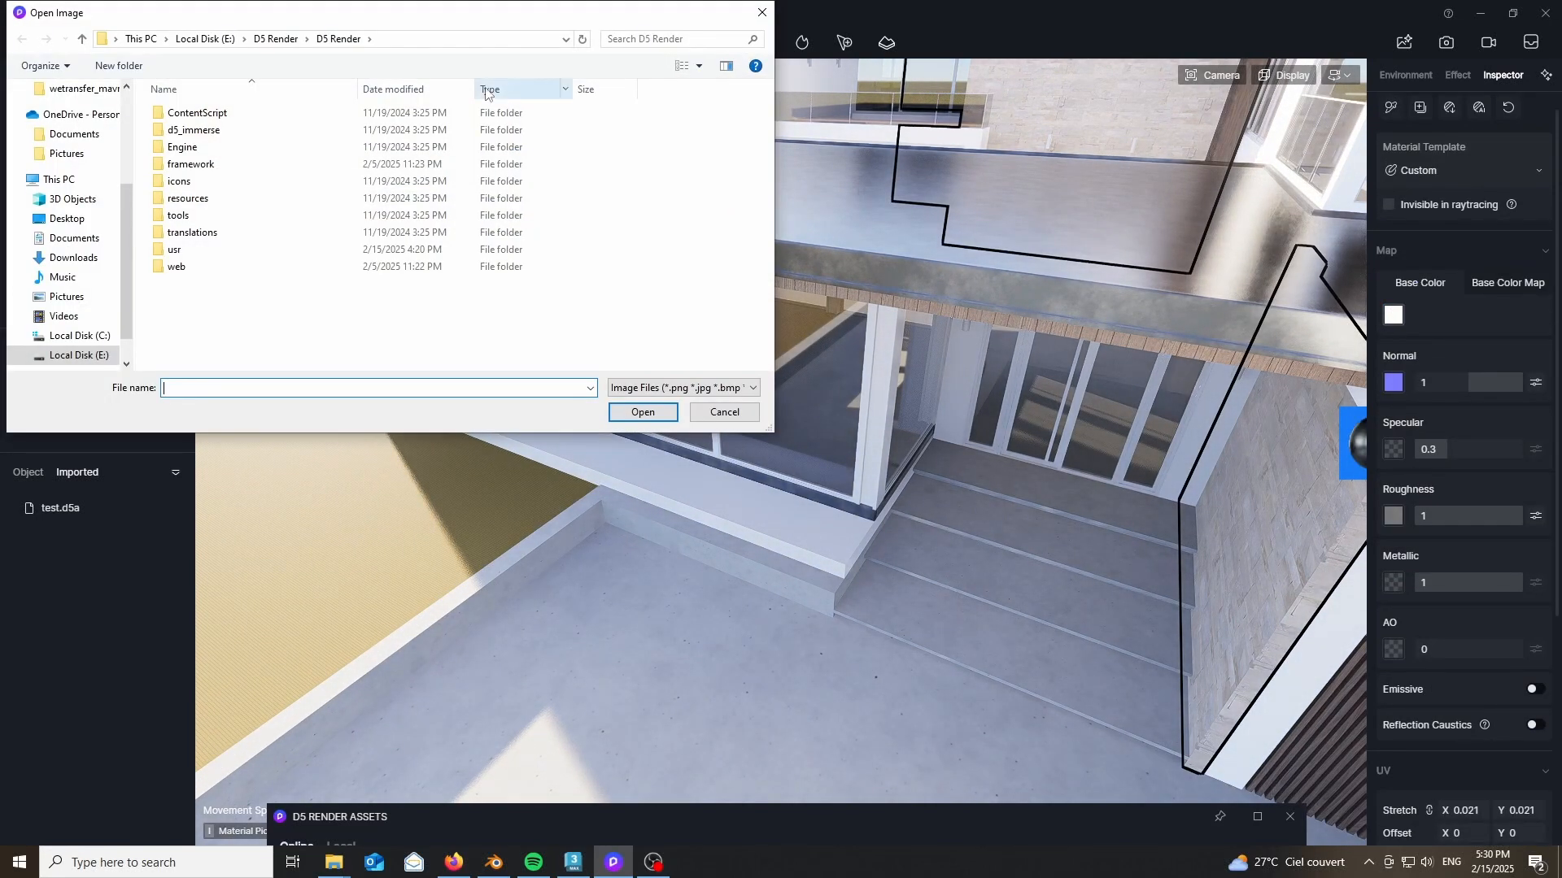
click(666, 395)
click(658, 392)
click(760, 13)
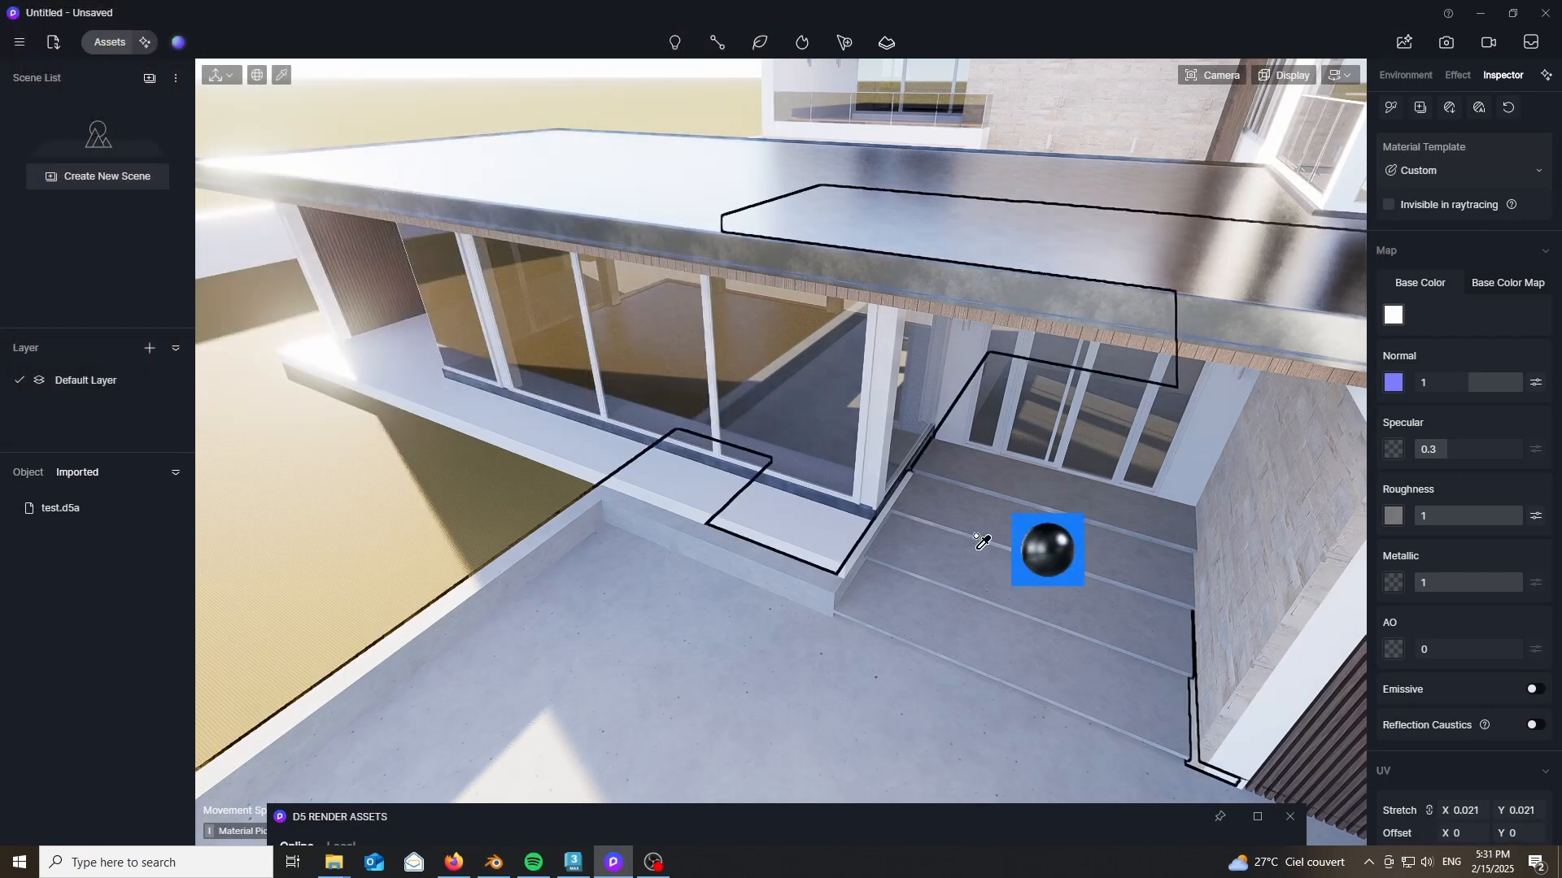
- Apply the picked black metal material to the window and door frames beside the entrance steps
scroll(1285, 553, down, 5)
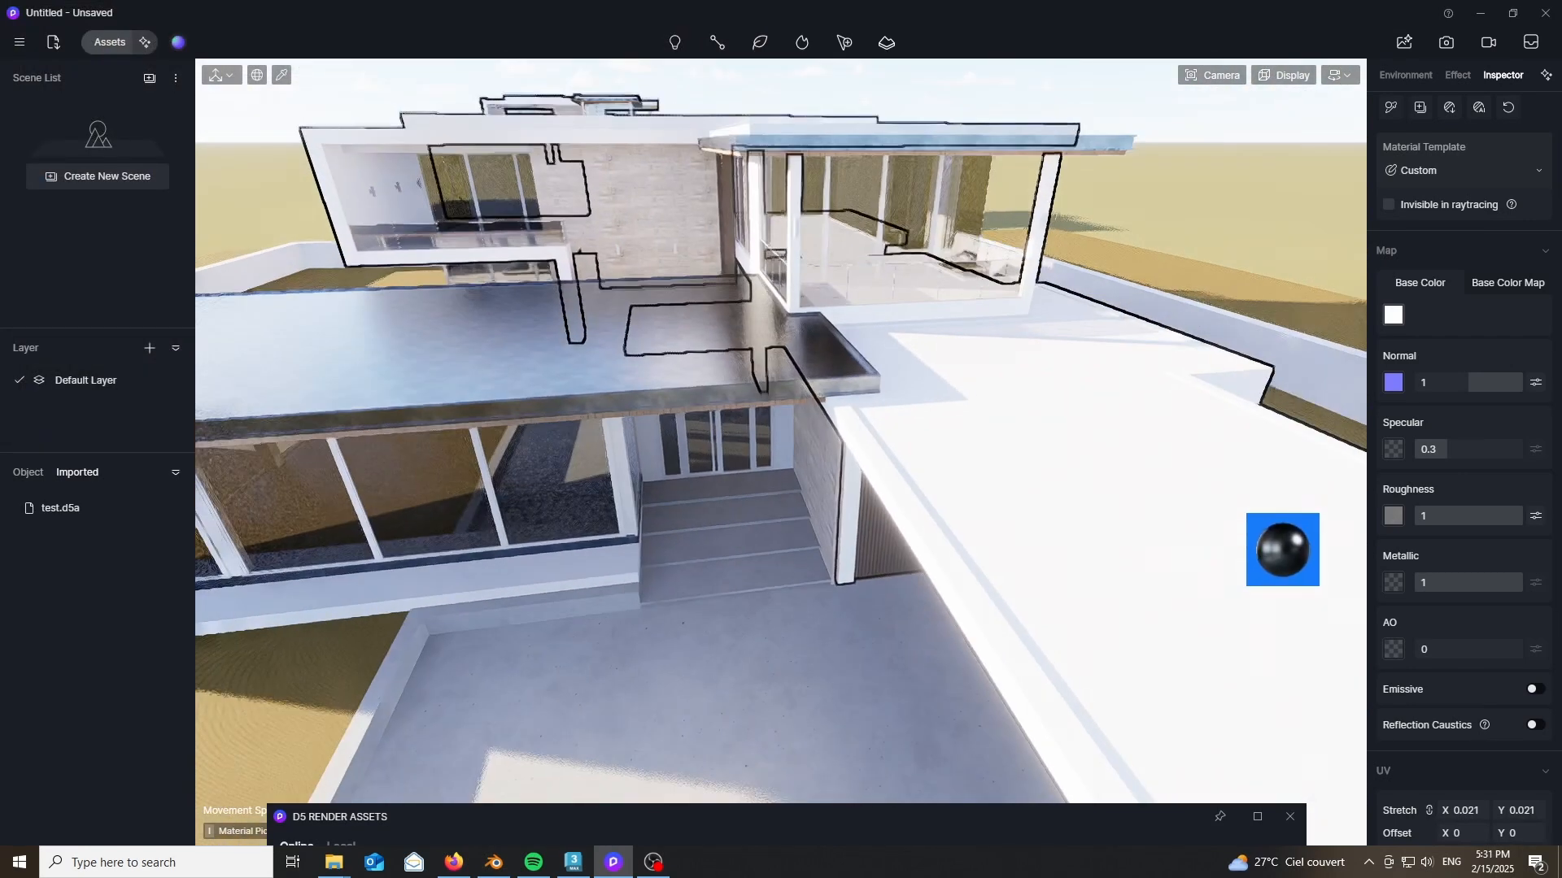
right_drag(1282, 551, 1194, 564)
key(w)
key(w)
right_drag(1138, 518, 1177, 425)
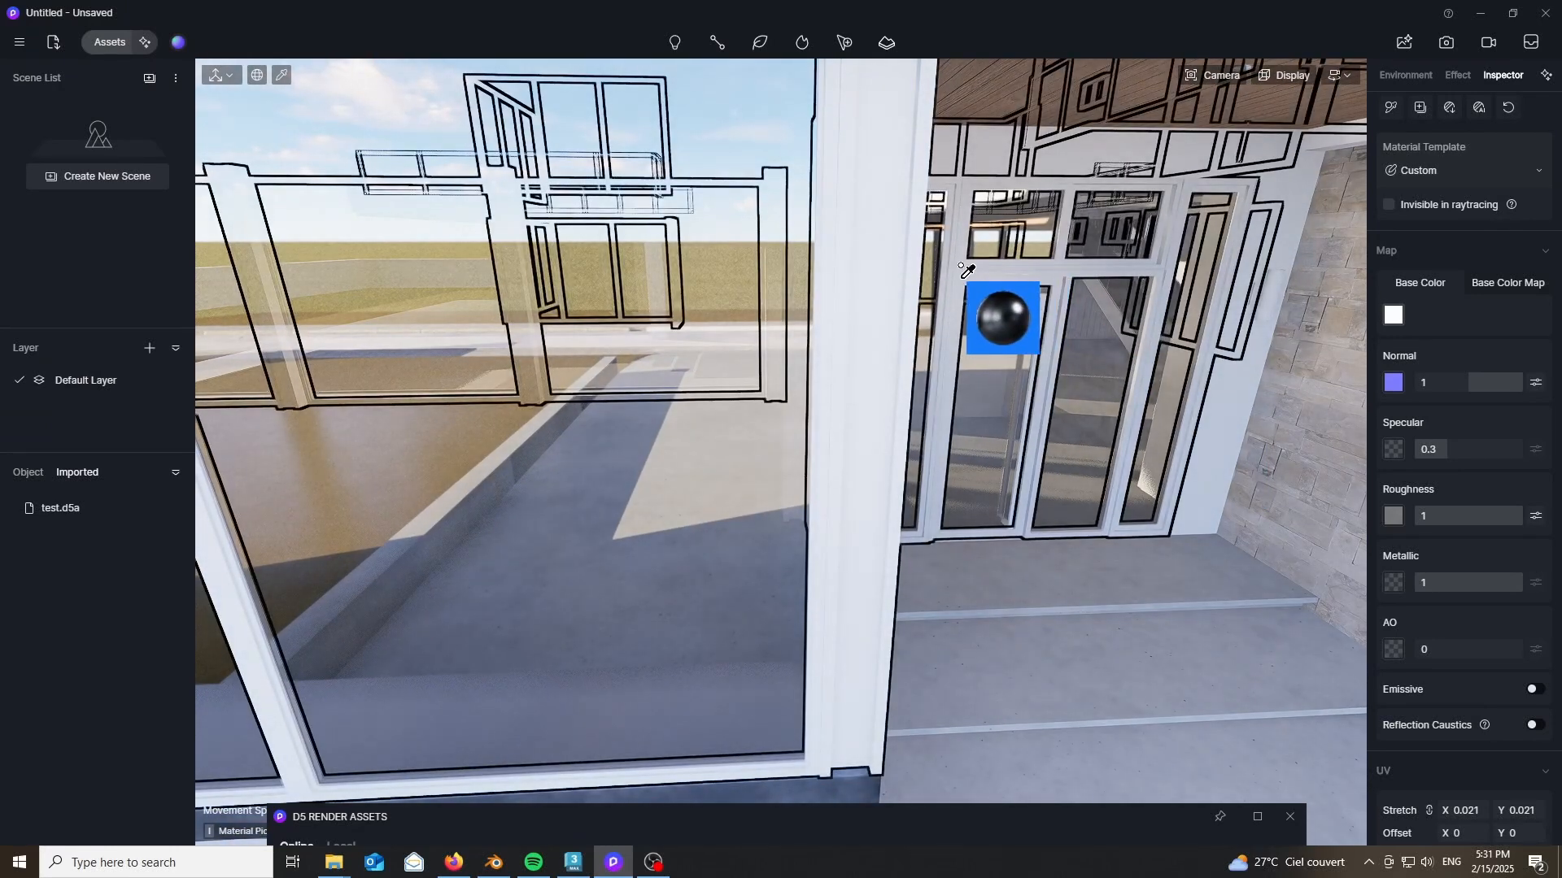
click(961, 266)
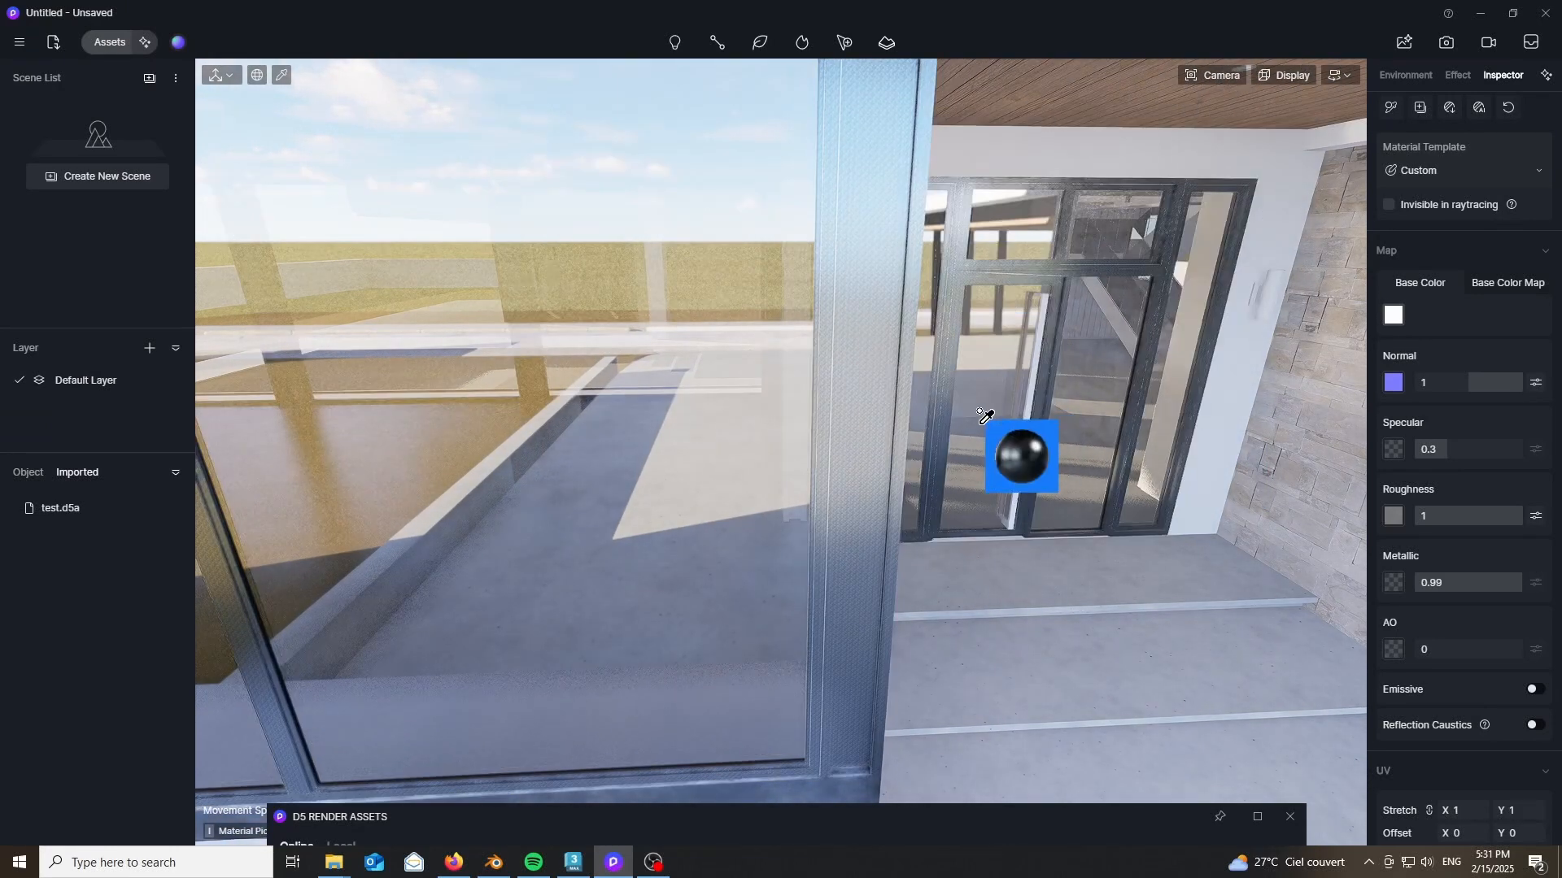
- Set the window frame metal's UV stretch to 0.05 in X and Y while viewing the frames up close
right_drag(981, 407, 942, 333)
key(w)
key(w)
key(s)
key(w)
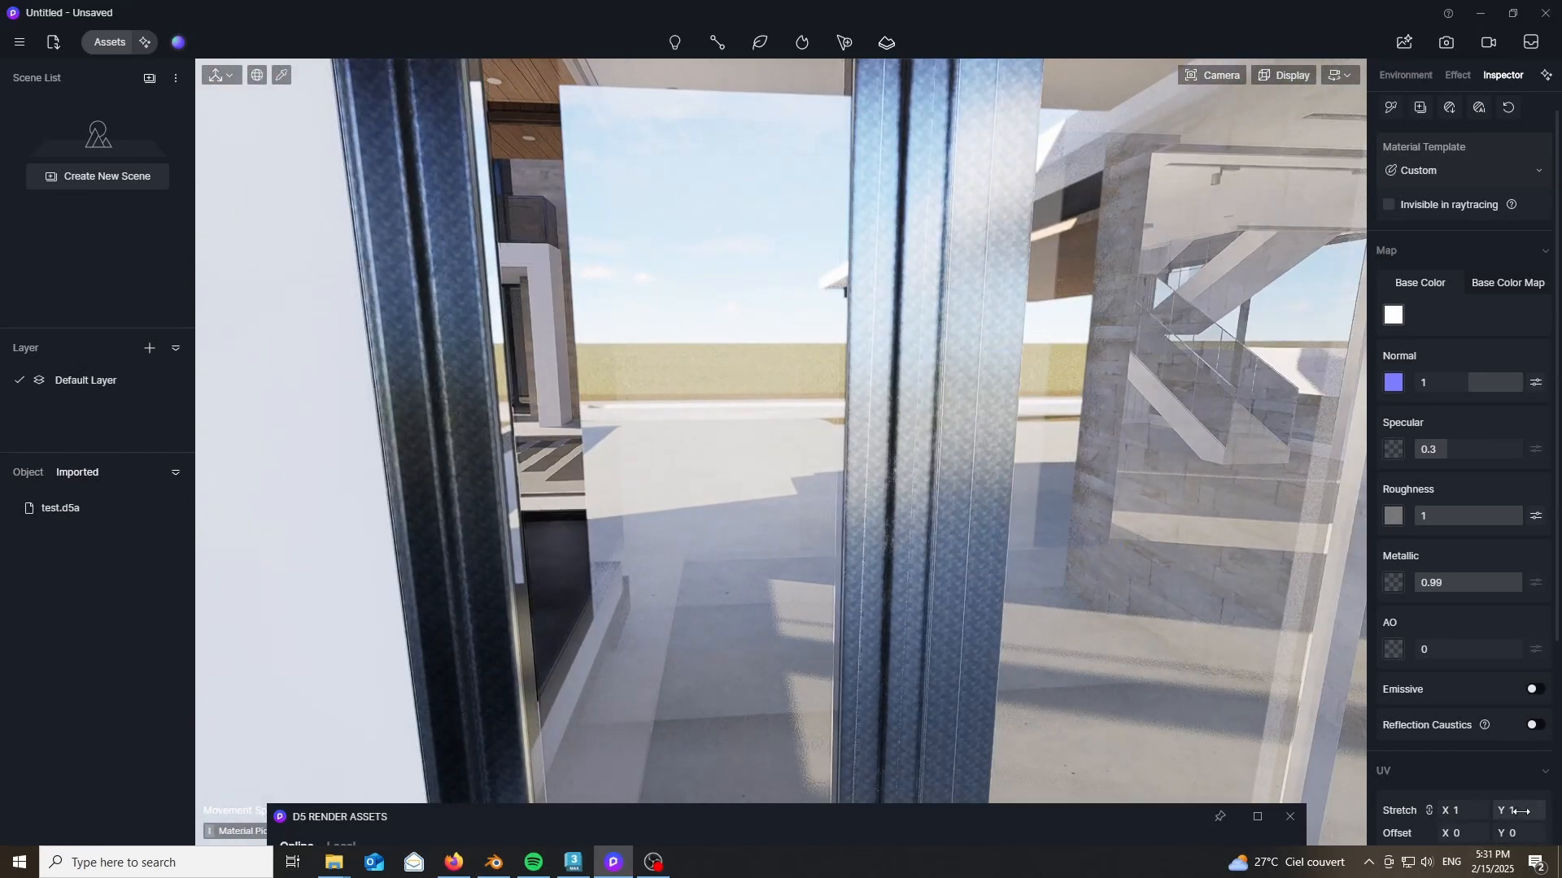
scroll(1504, 781, down, 2)
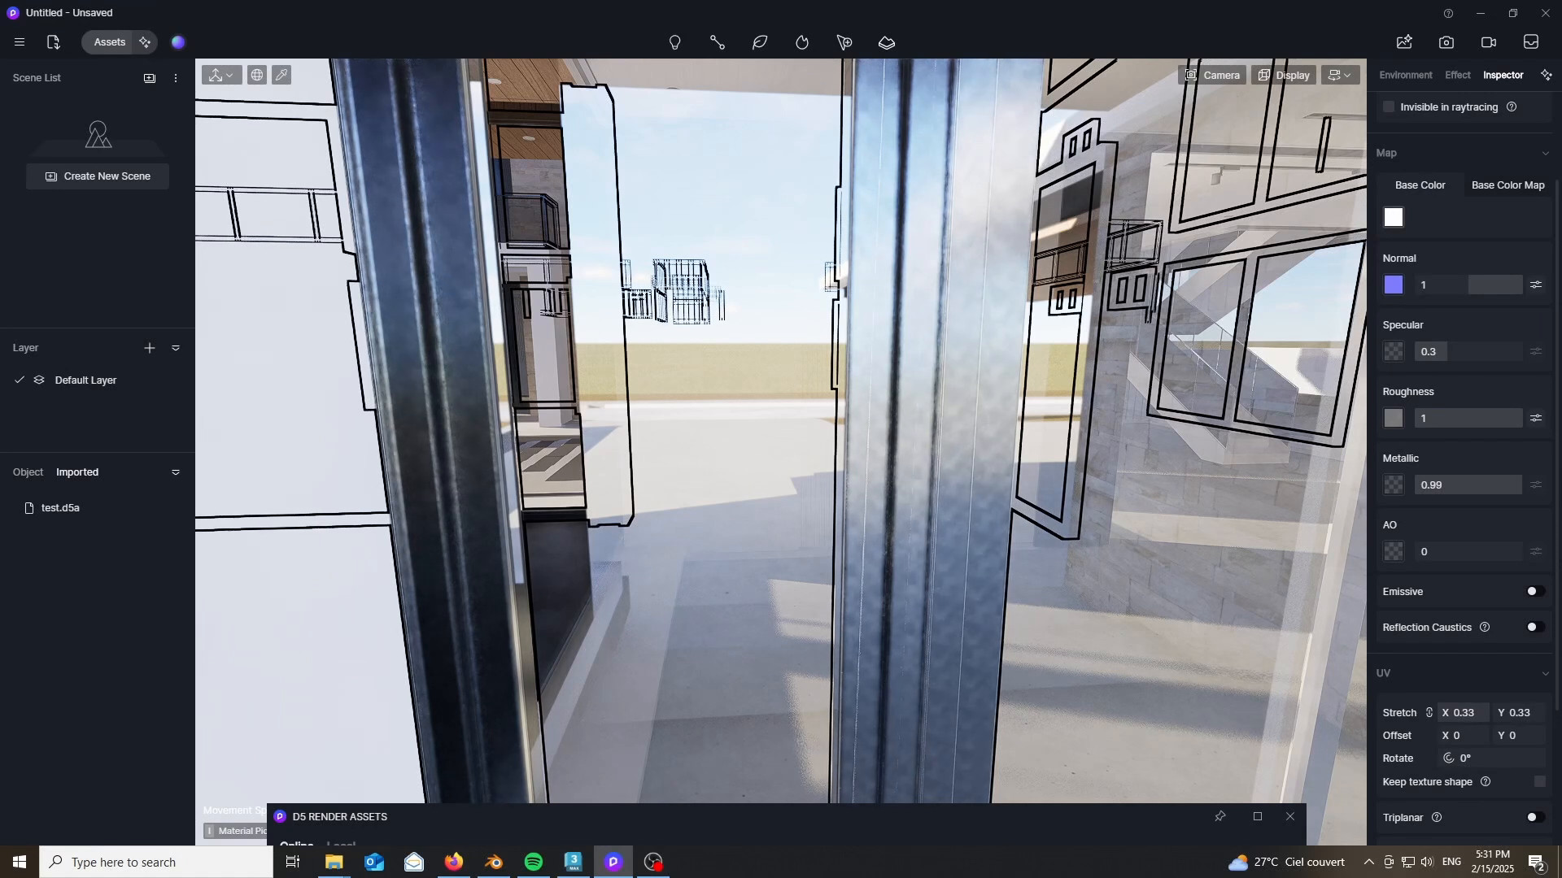
drag(1463, 713, 1455, 713)
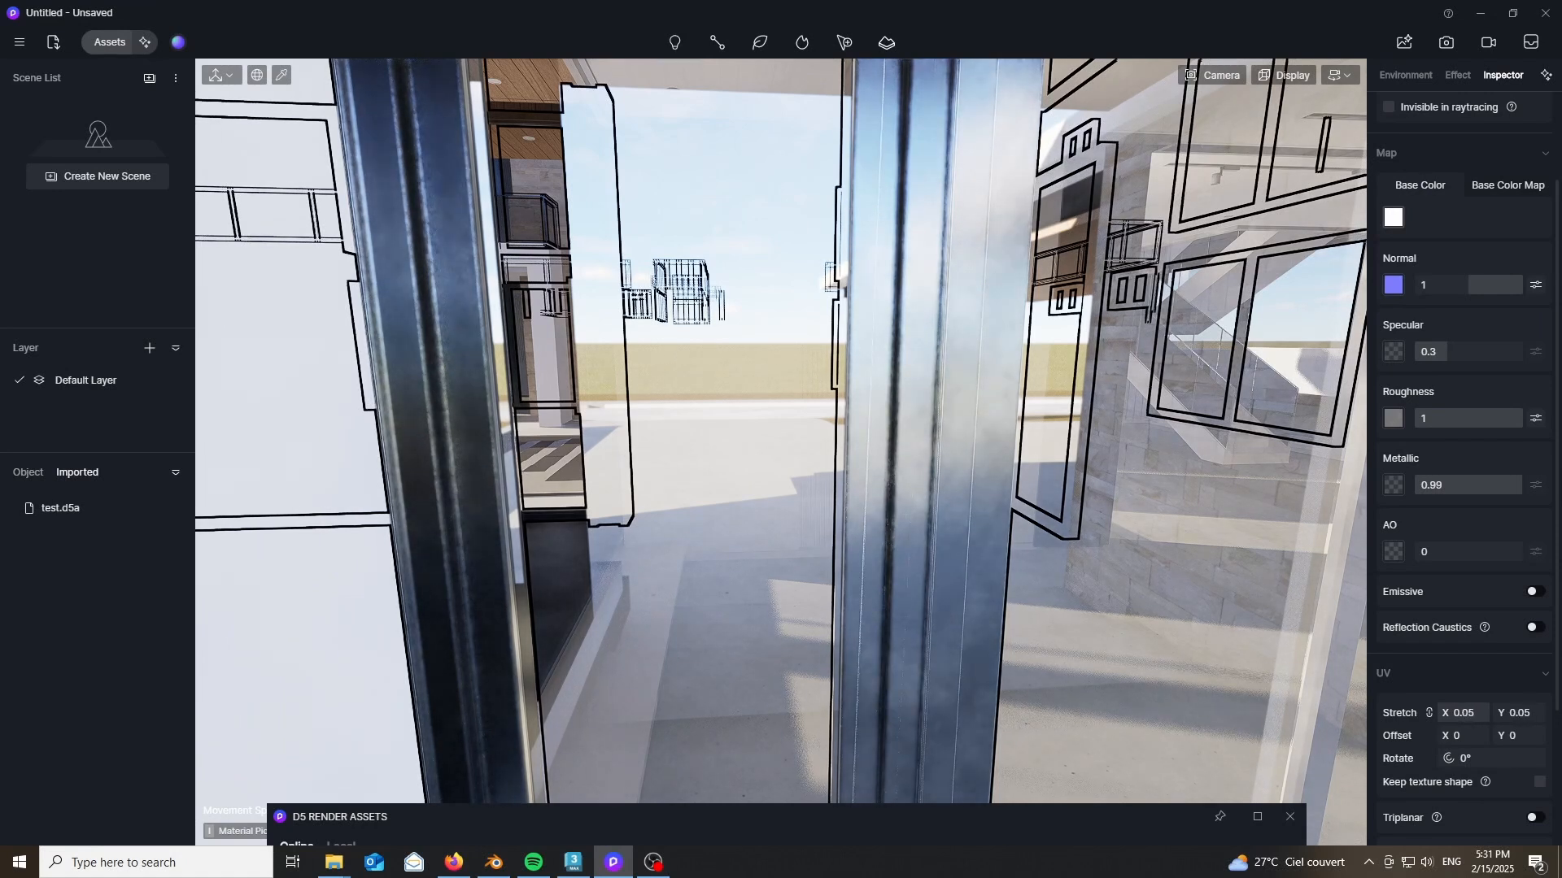
- Compare the metal frames from a distance and up close, and open and dismiss the image chooser for the roughness map
scroll(872, 423, down, 10)
scroll(914, 467, down, 5)
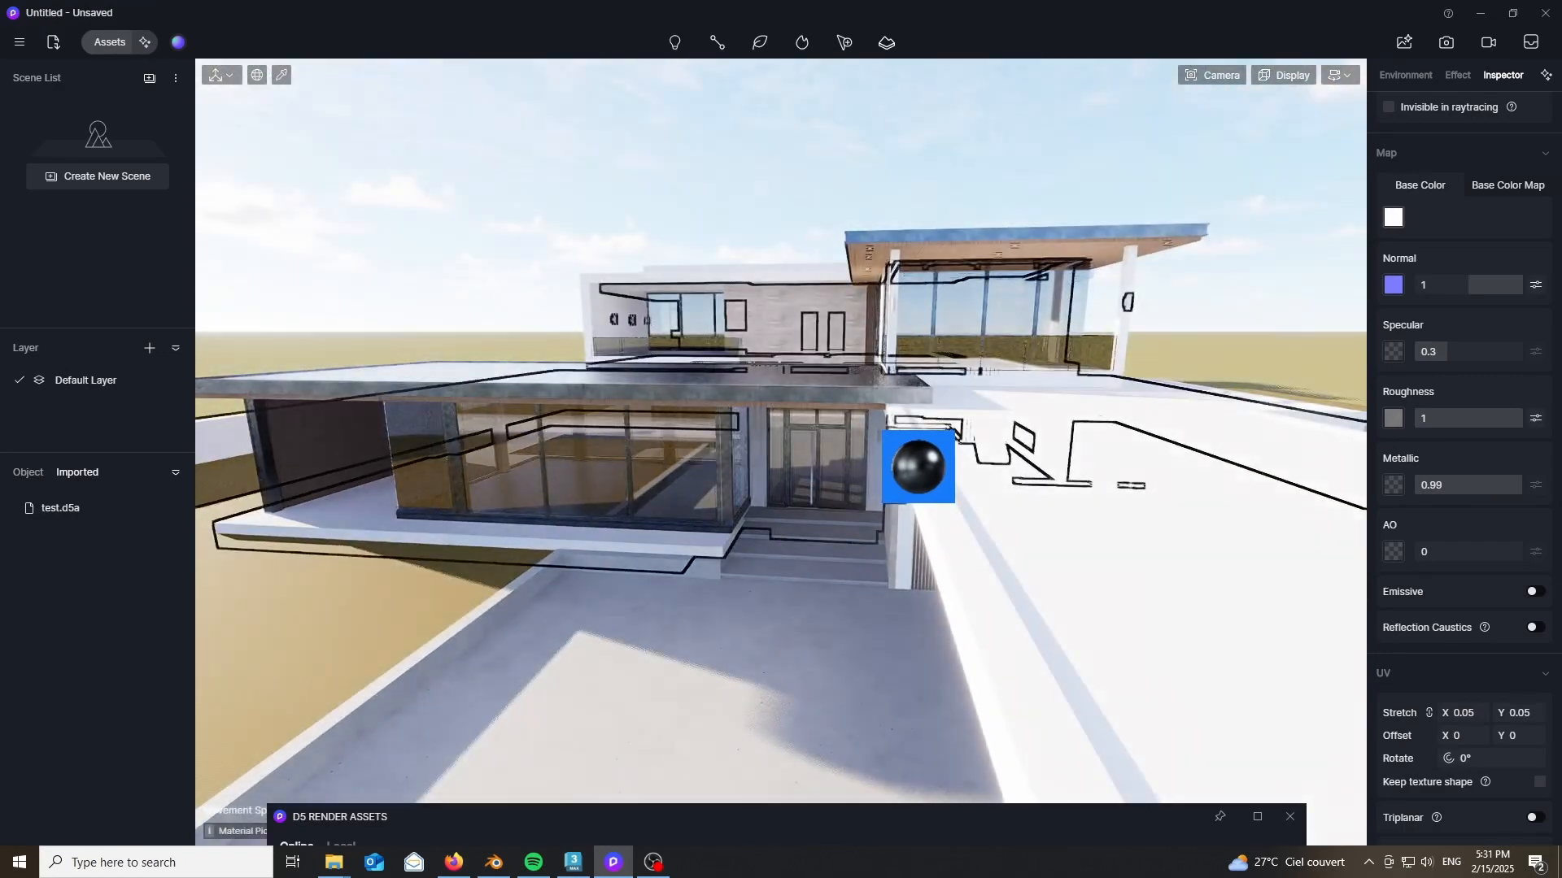
right_drag(918, 465, 956, 389)
scroll(1000, 379, up, 8)
scroll(1017, 392, down, 6)
scroll(927, 391, up, 5)
click(1394, 419)
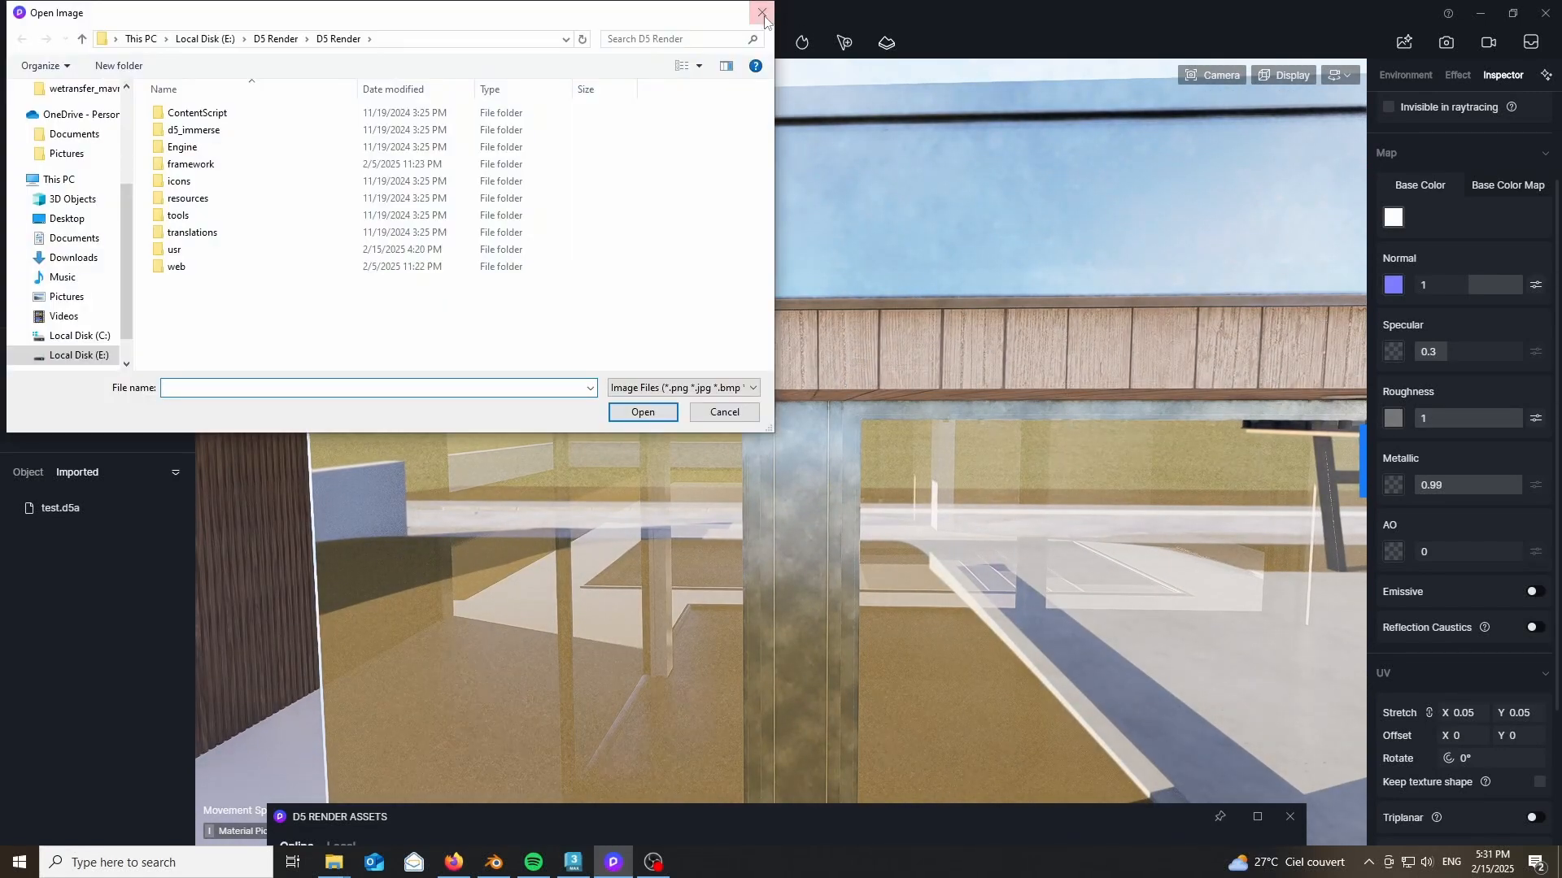
click(764, 21)
- Expand the roughness map's extra settings and browse for a roughness image, closing the chooser without picking a file
right_drag(723, 284, 813, 291)
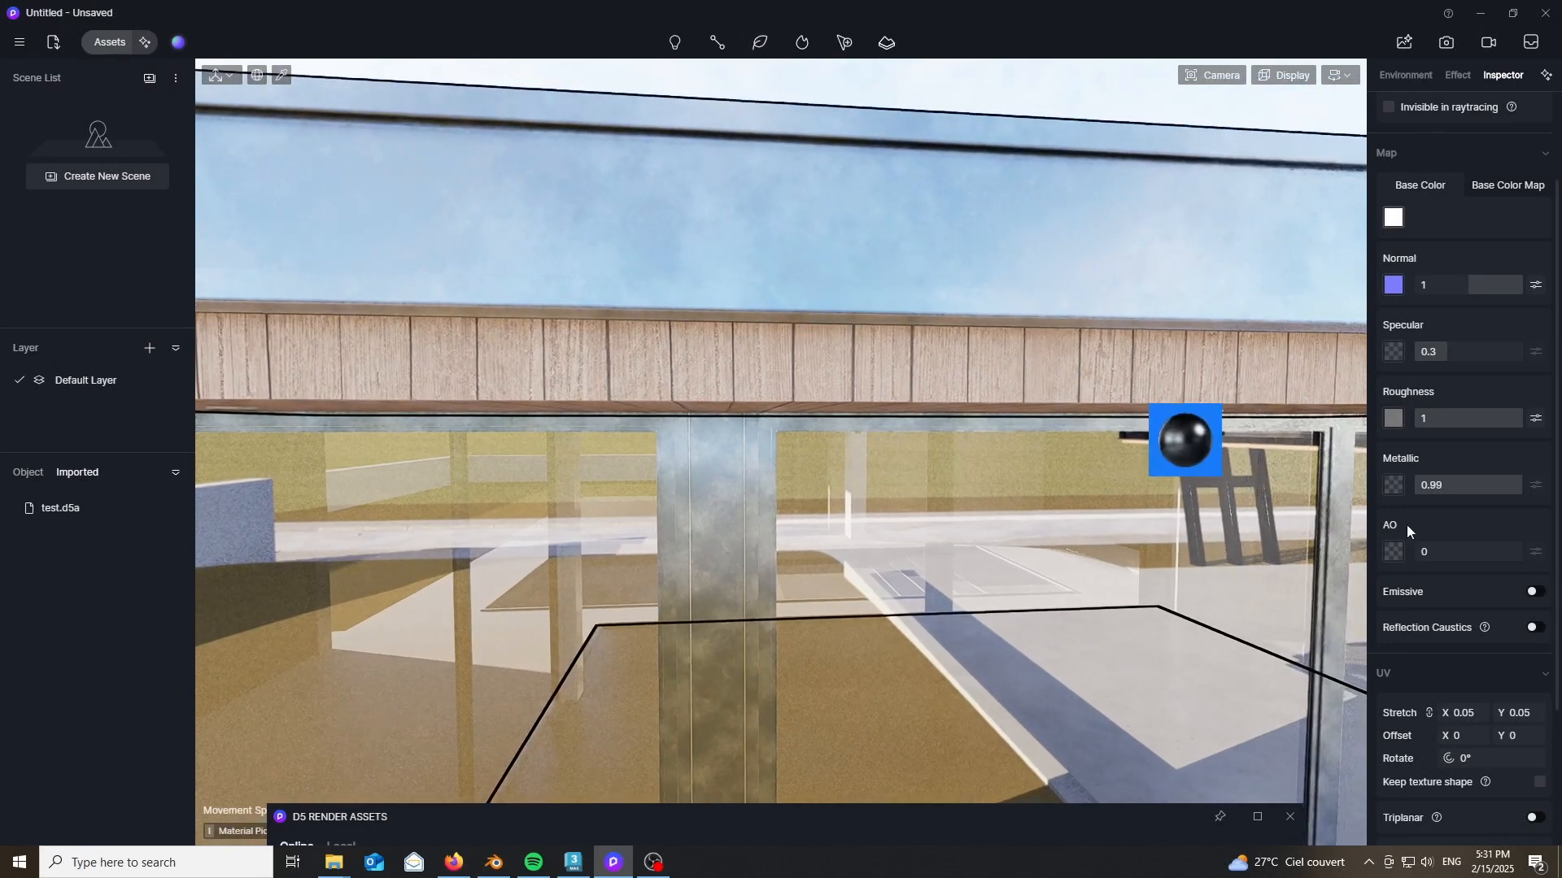
drag(1423, 419, 1512, 422)
click(1536, 420)
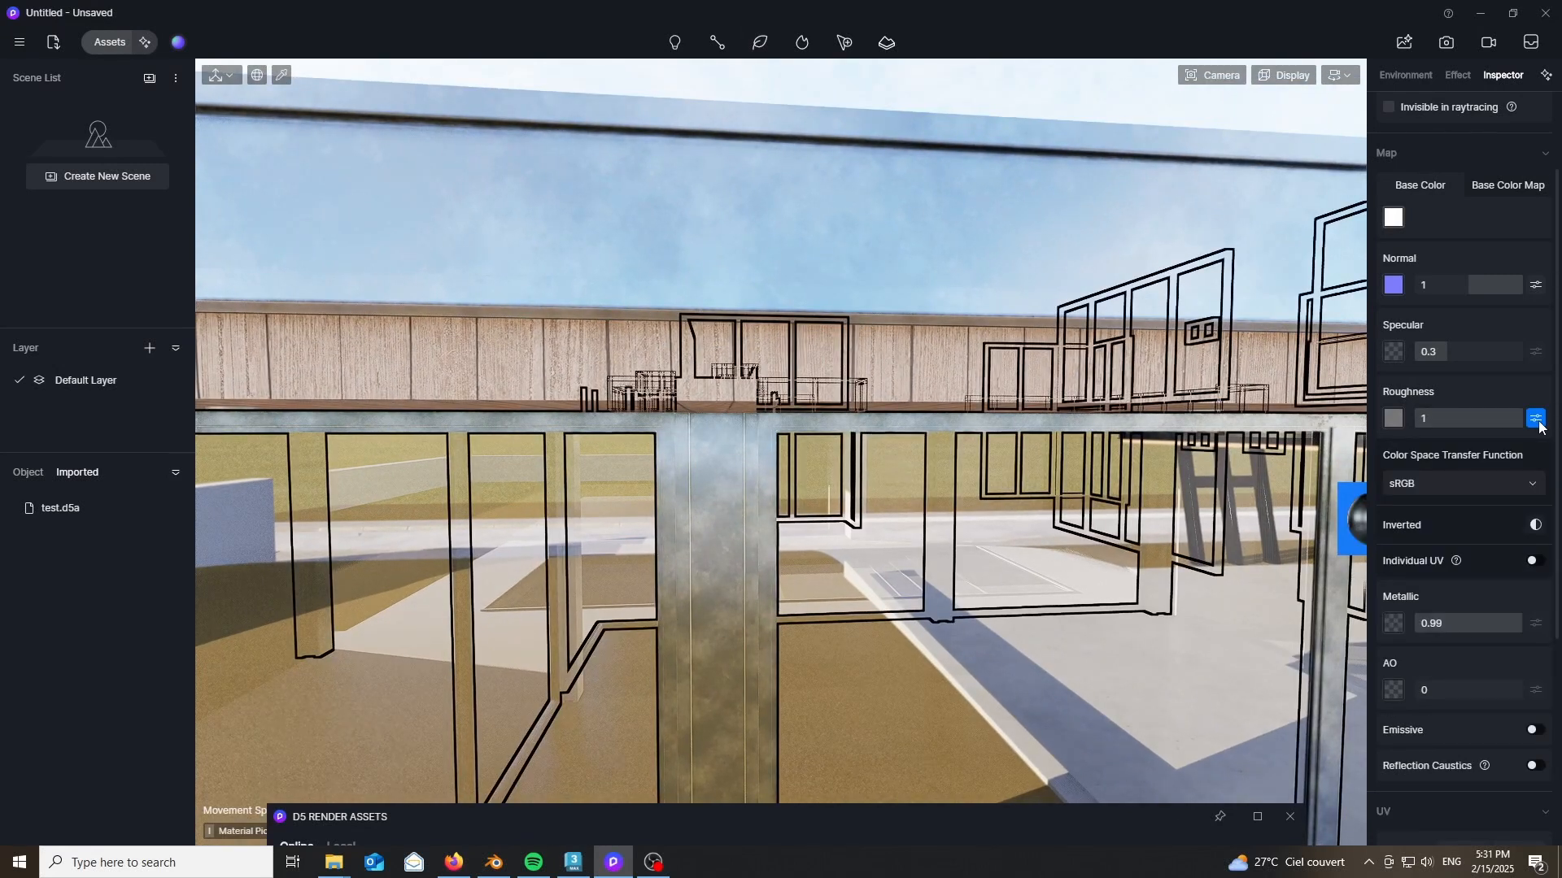
click(1394, 419)
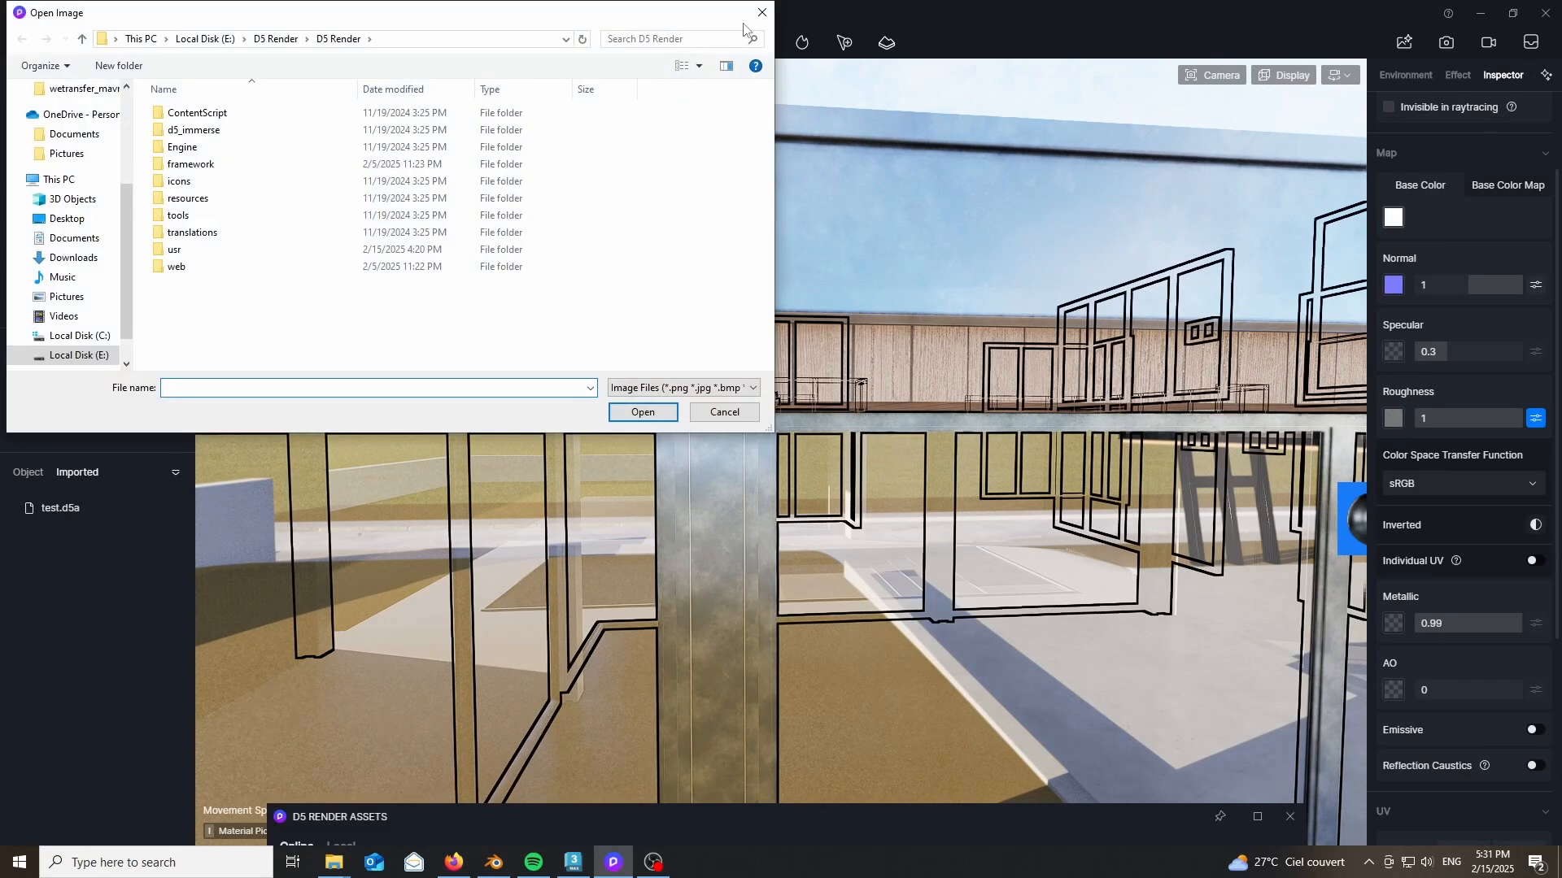
scroll(41, 293, up, 3)
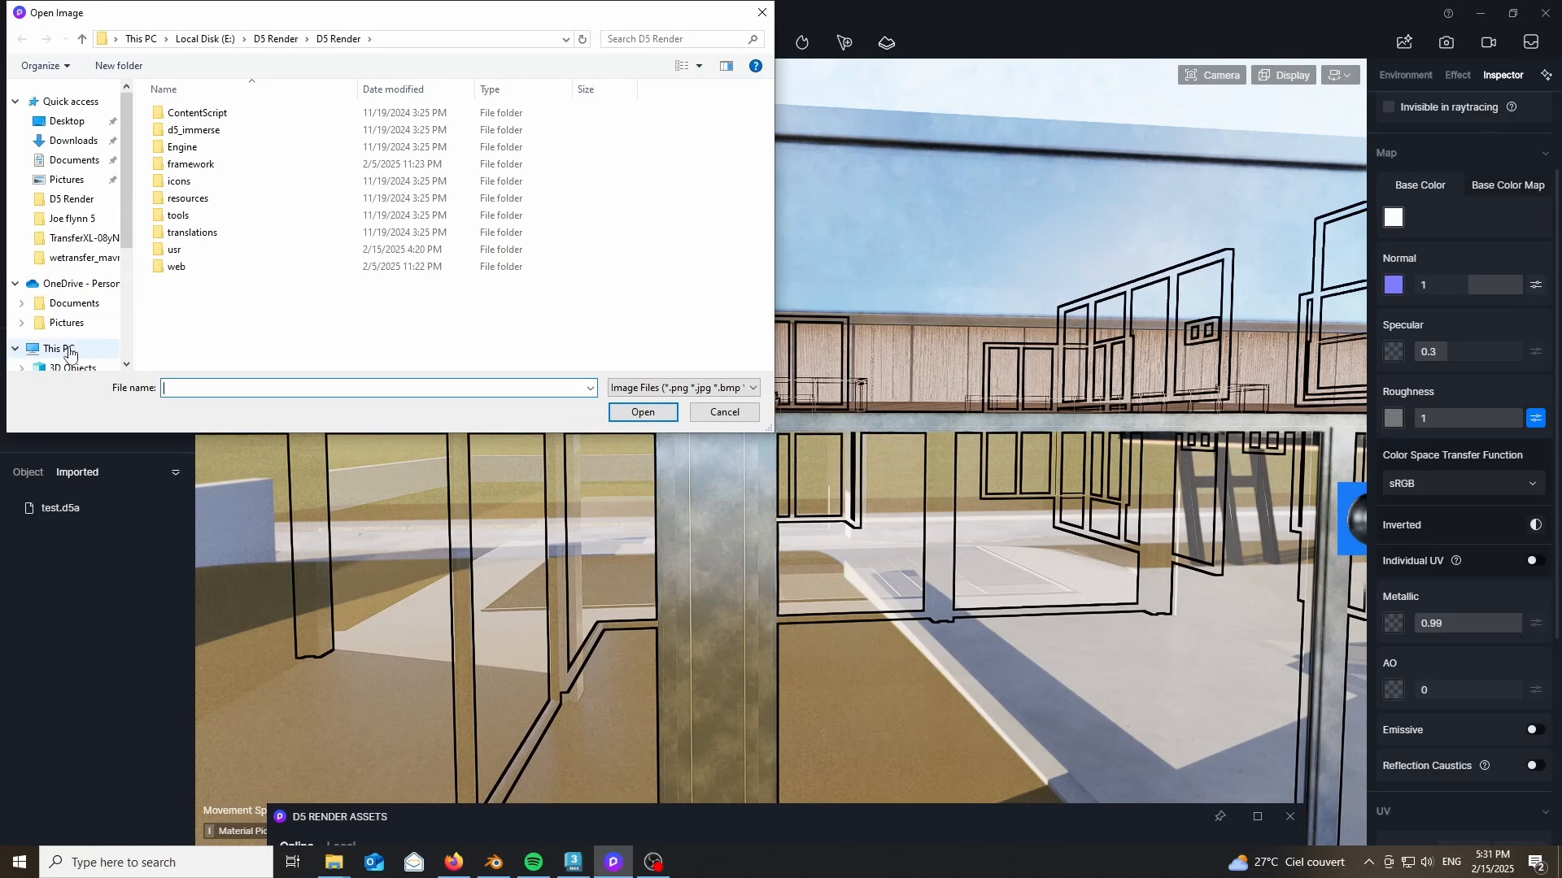
click(765, 22)
- Examine the house exterior from afar, the dark slatted wall up close, and the glazed front with its metal frames
scroll(795, 452, down, 10)
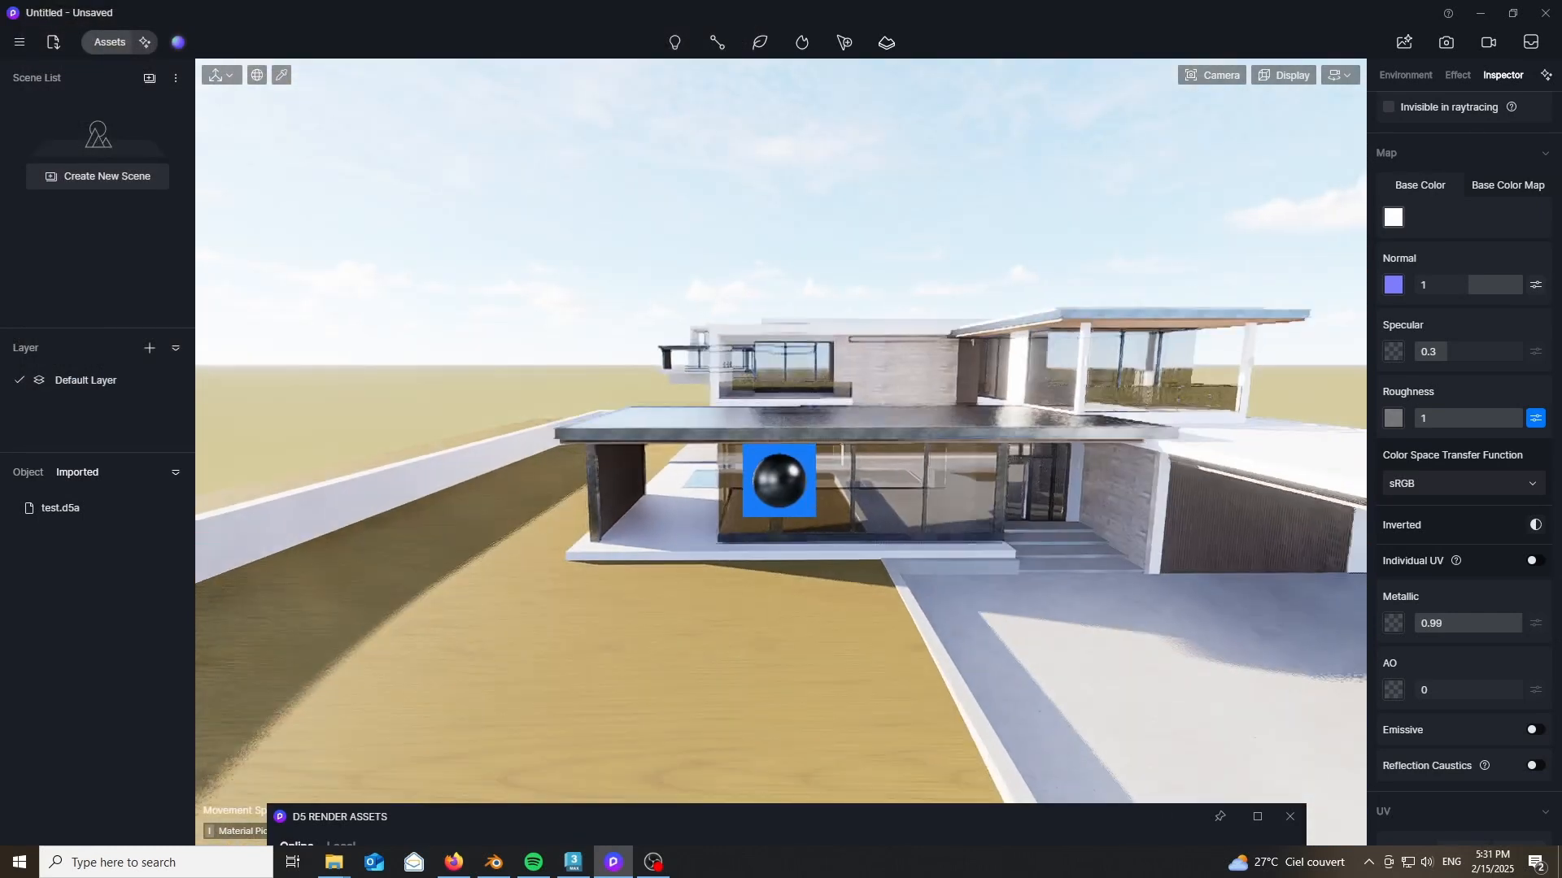
mouse_move(779, 481)
right_down()
mouse_move(1252, 557)
mouse_move(774, 511)
right_up()
key(w)
key(w)
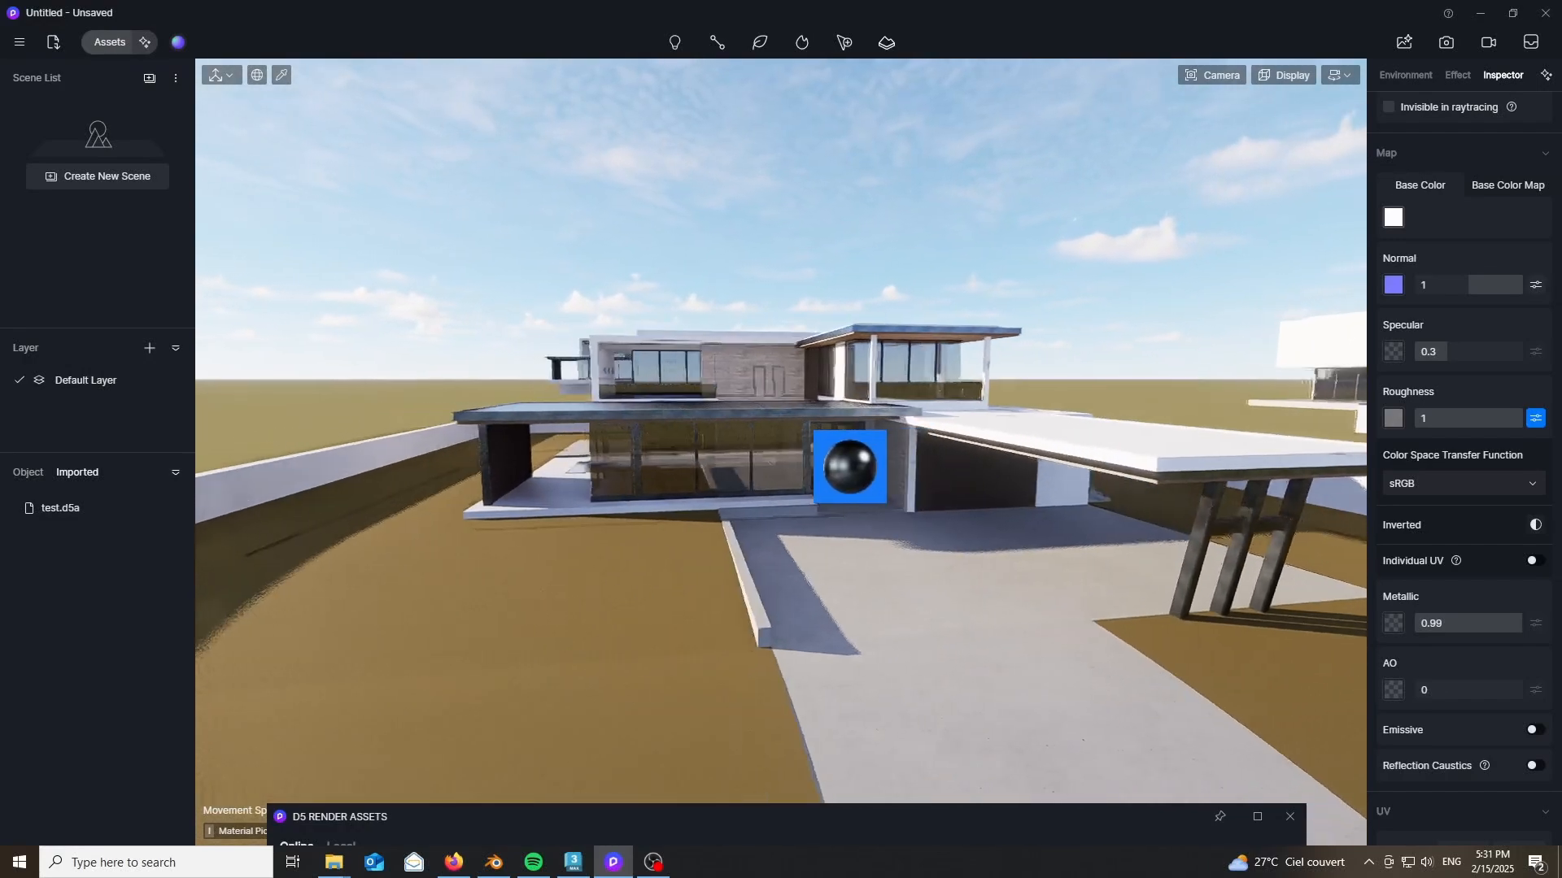
key(w)
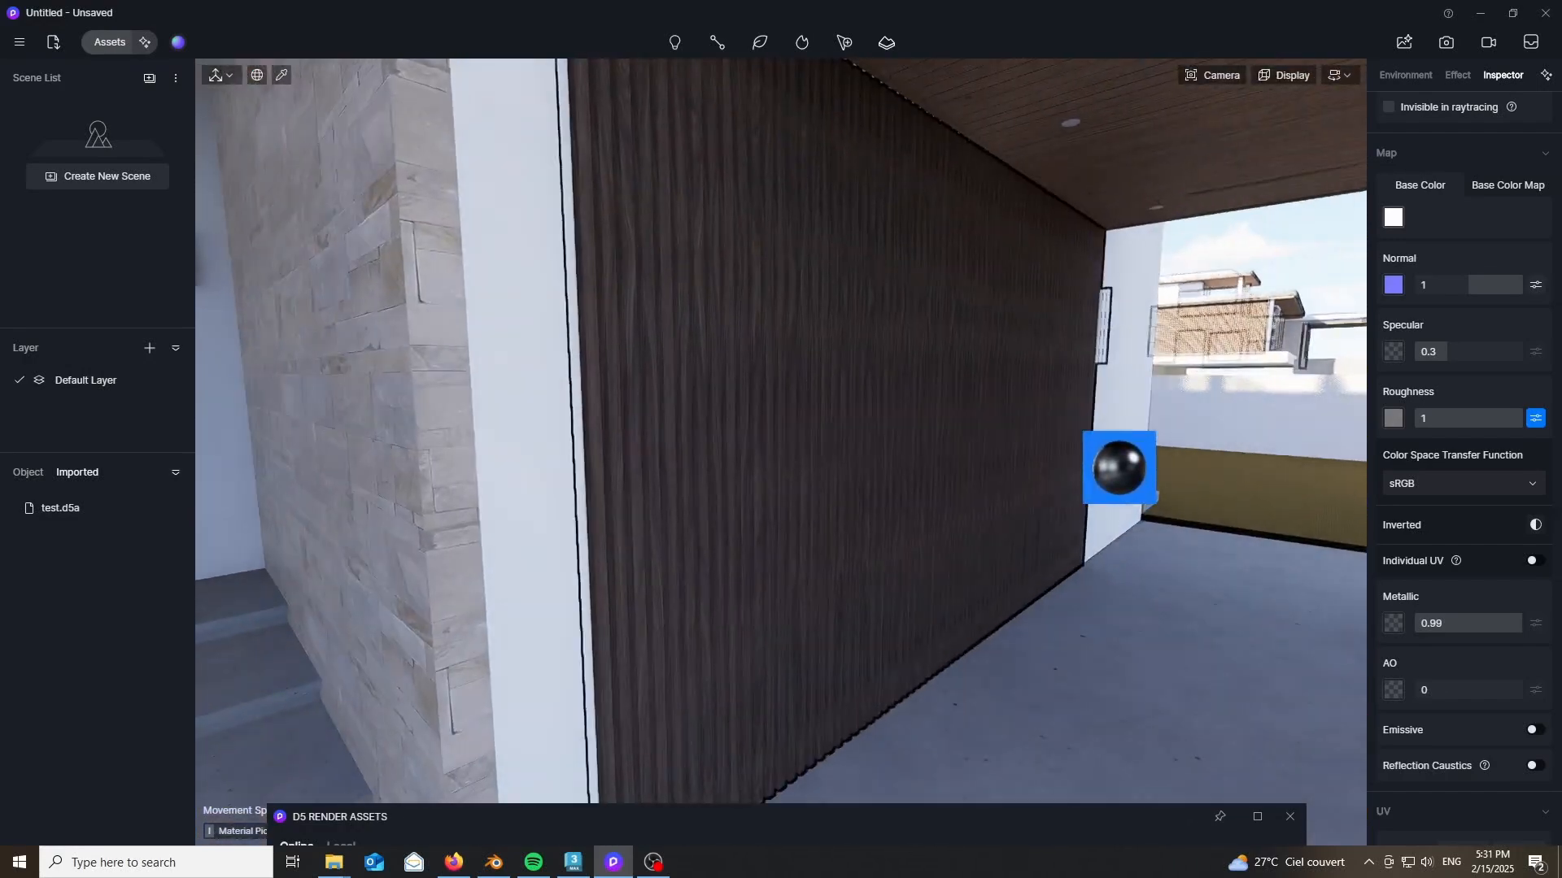
right_drag(1115, 464, 782, 483)
key(w)
key(s)
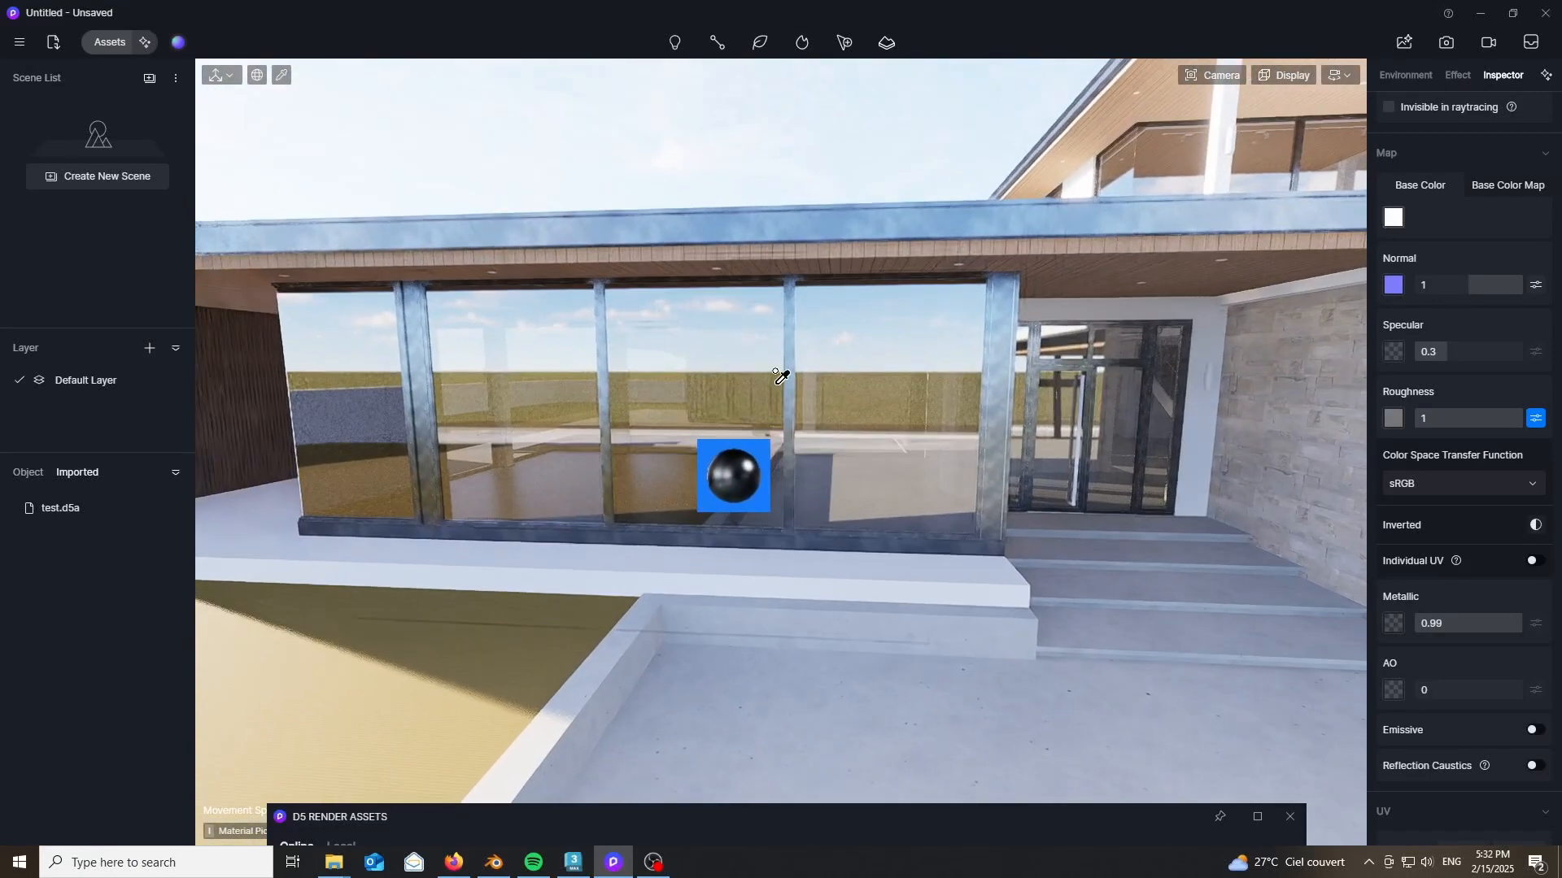
- Bring the asset library back into view and search its materials for "glass"
drag(572, 825, 815, 140)
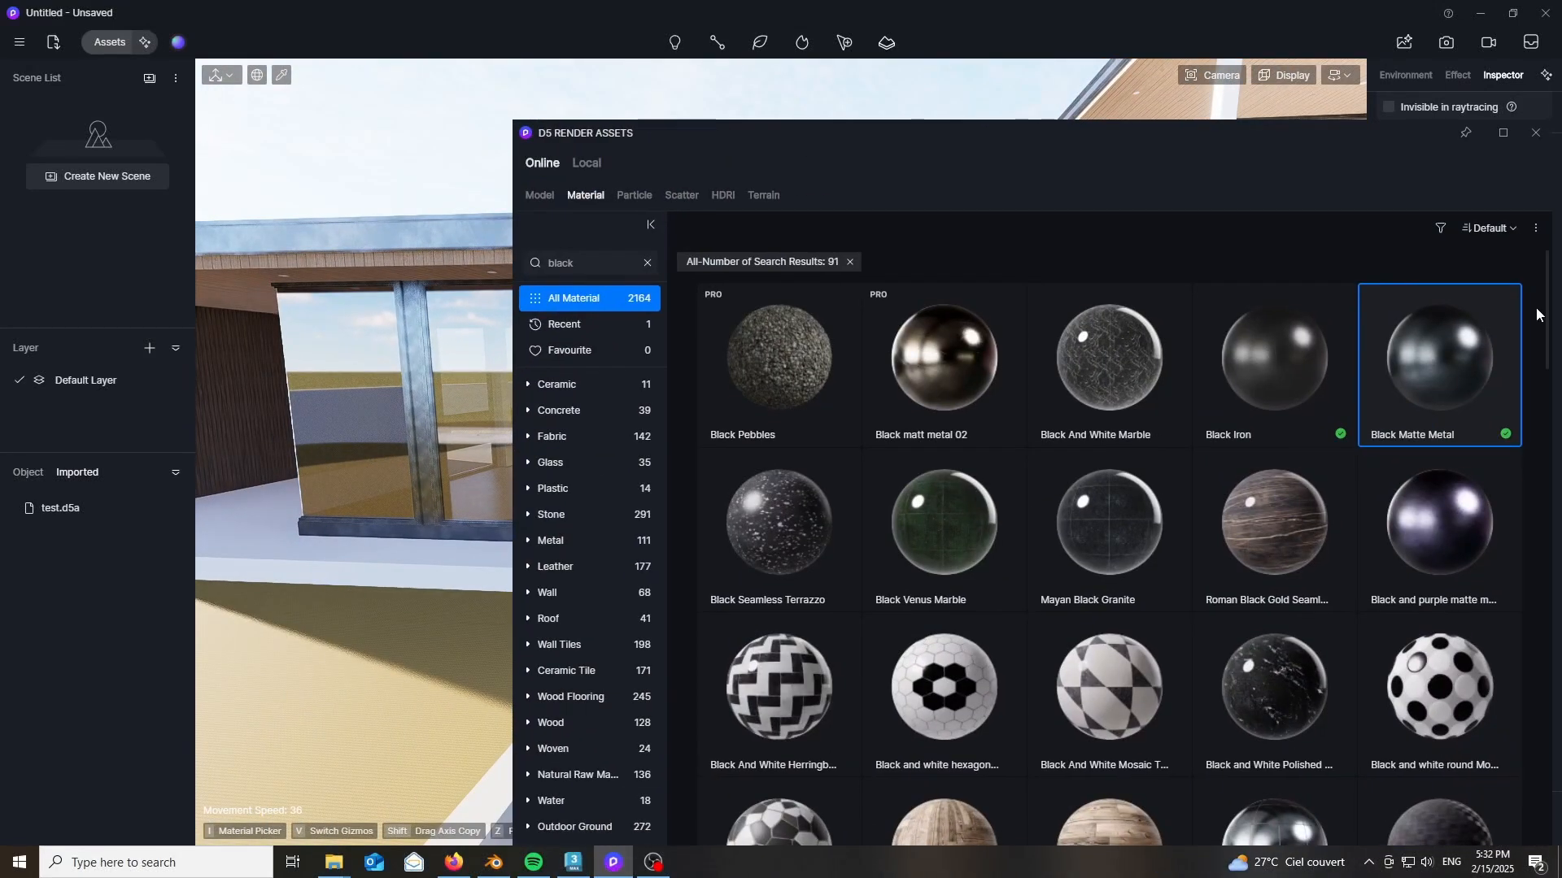
click(594, 271)
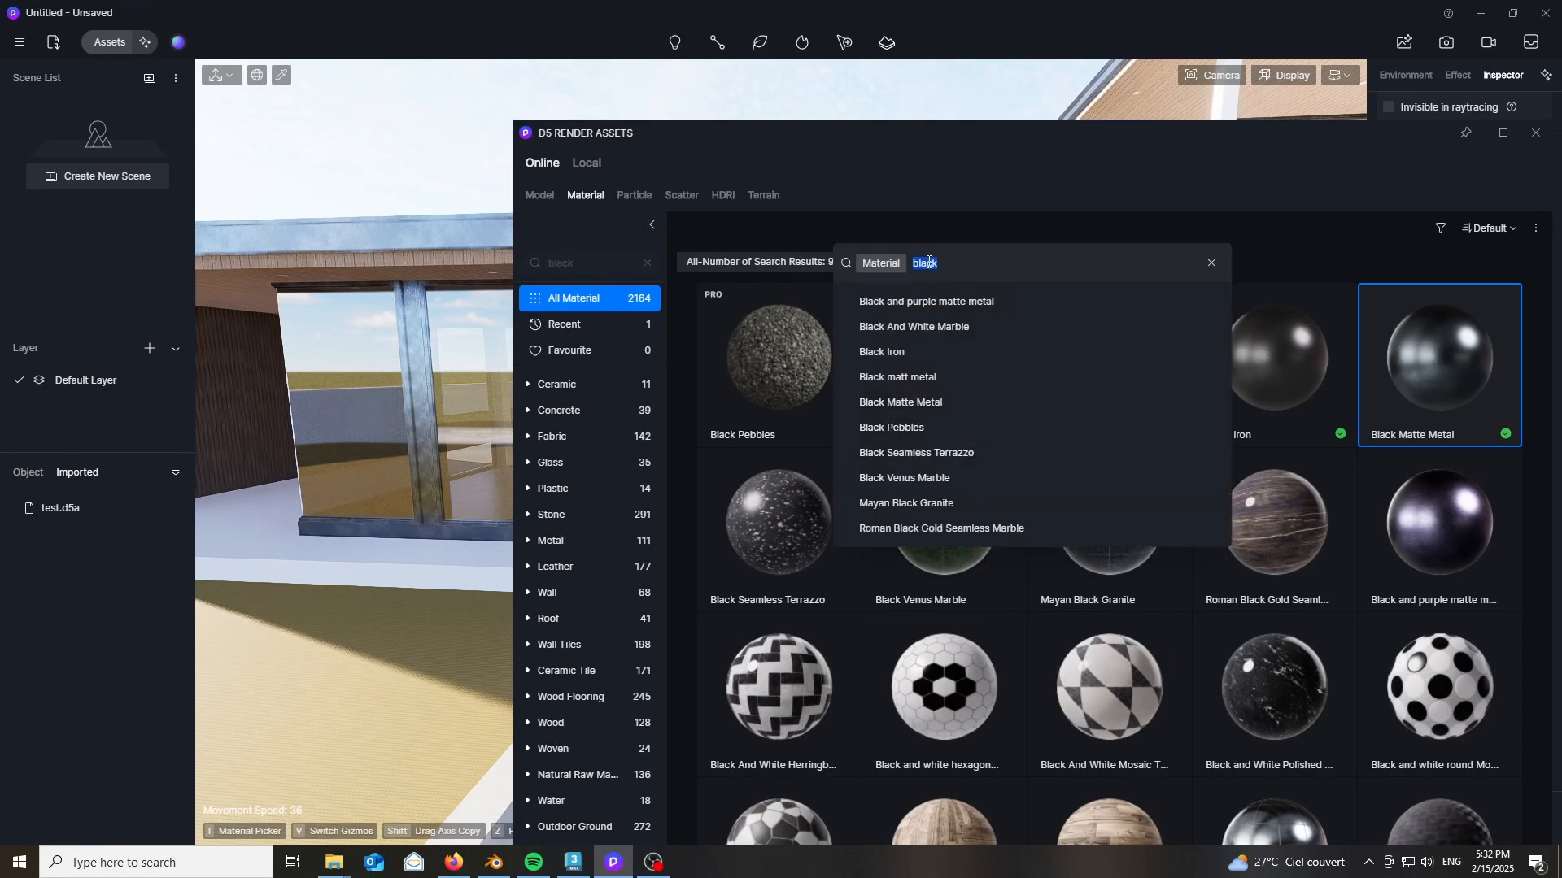
text(glass)
key(Return)
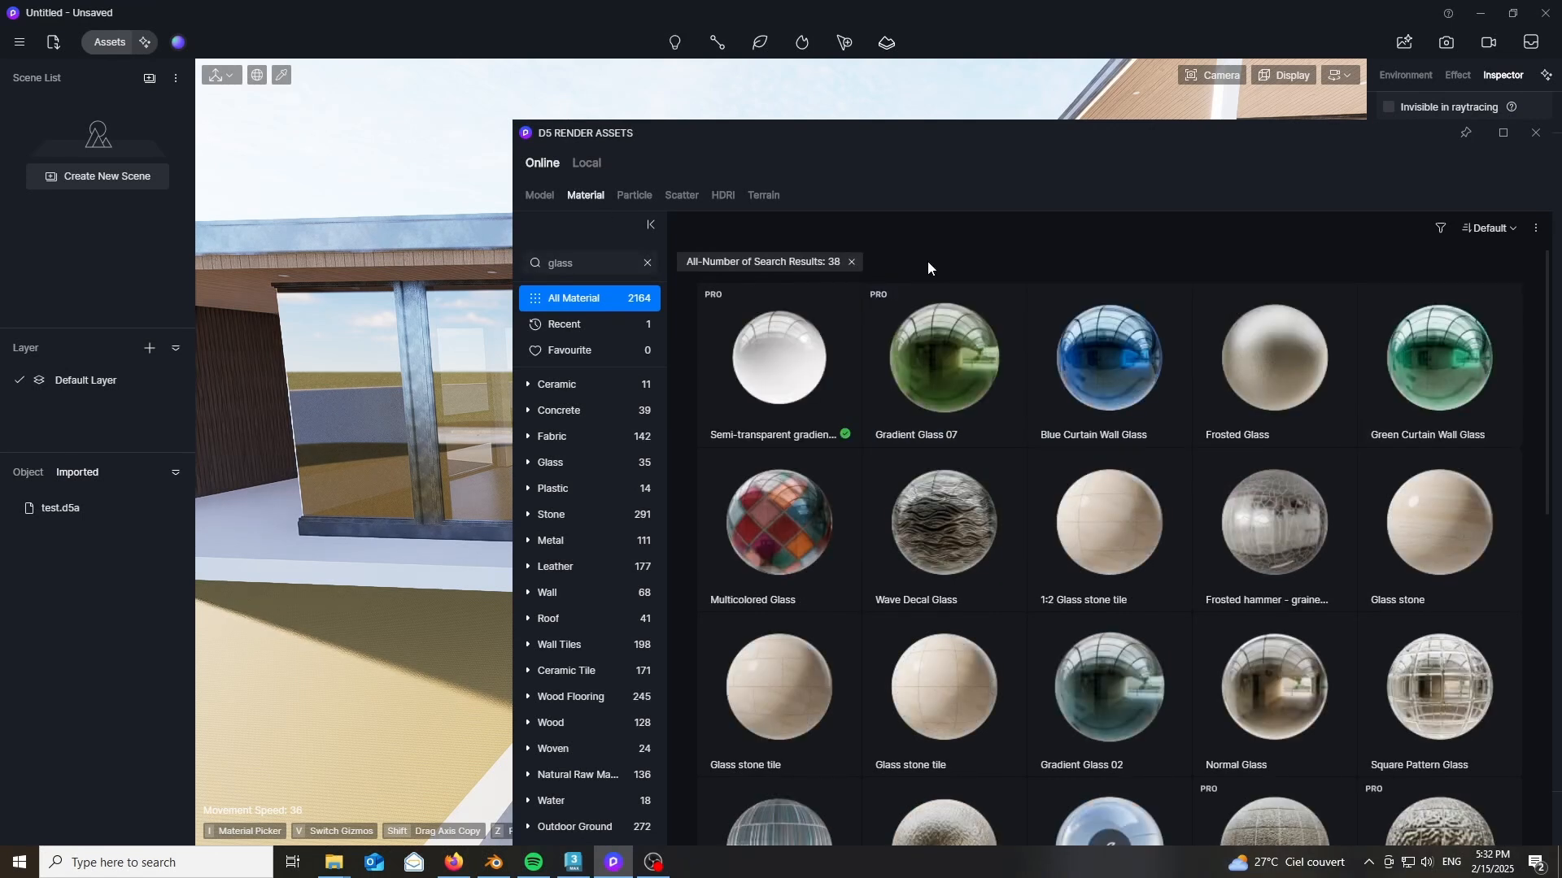
- Download the Gradient Glass 02 material and apply it to the house's window panes
scroll(1040, 454, down, 3)
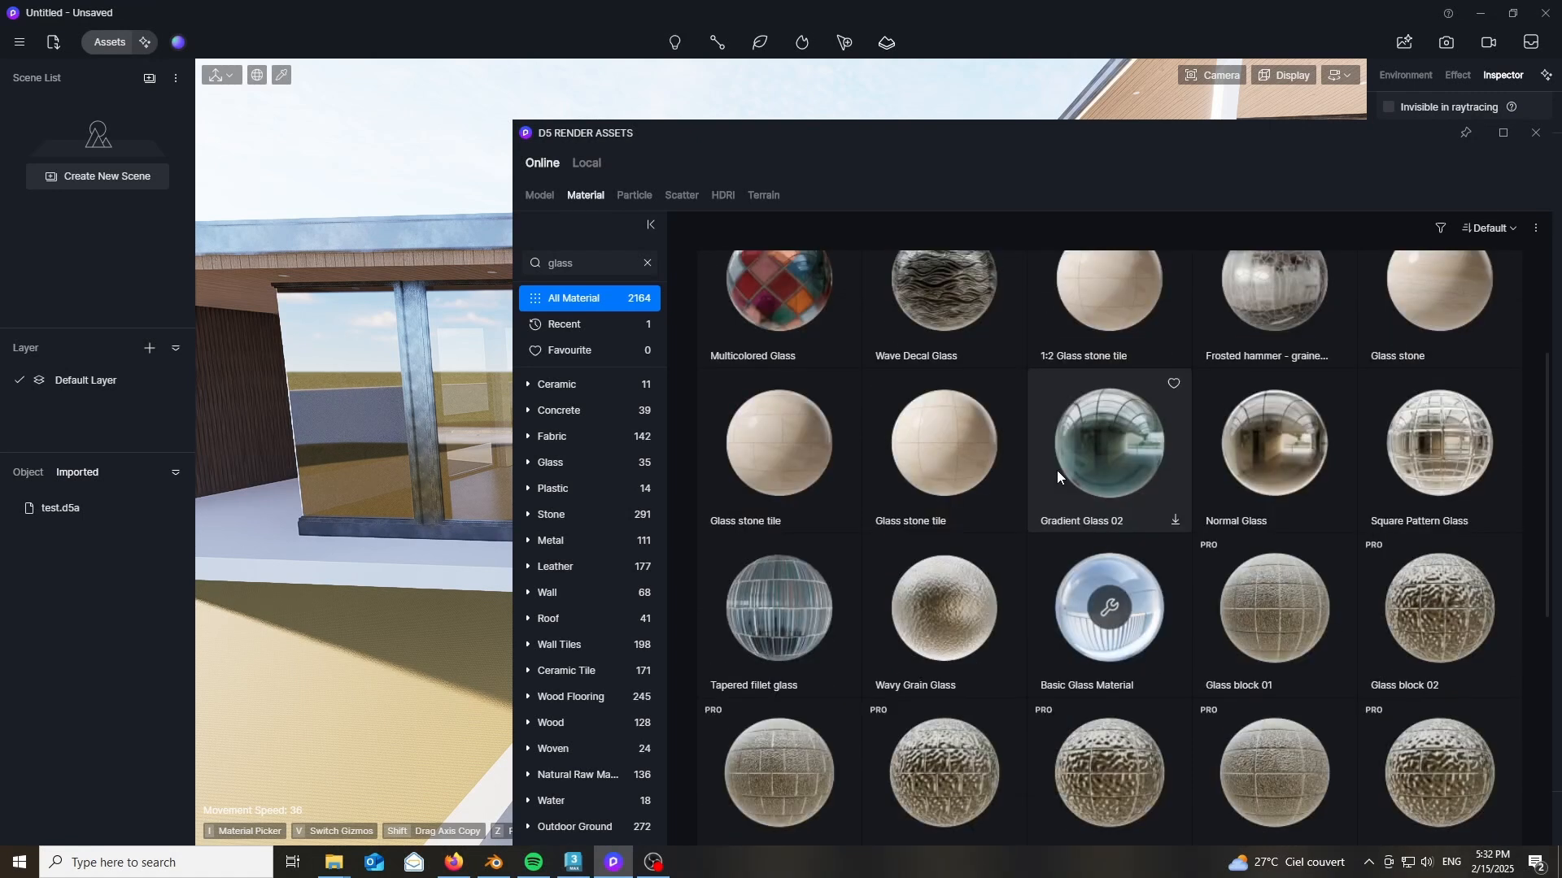
click(1090, 441)
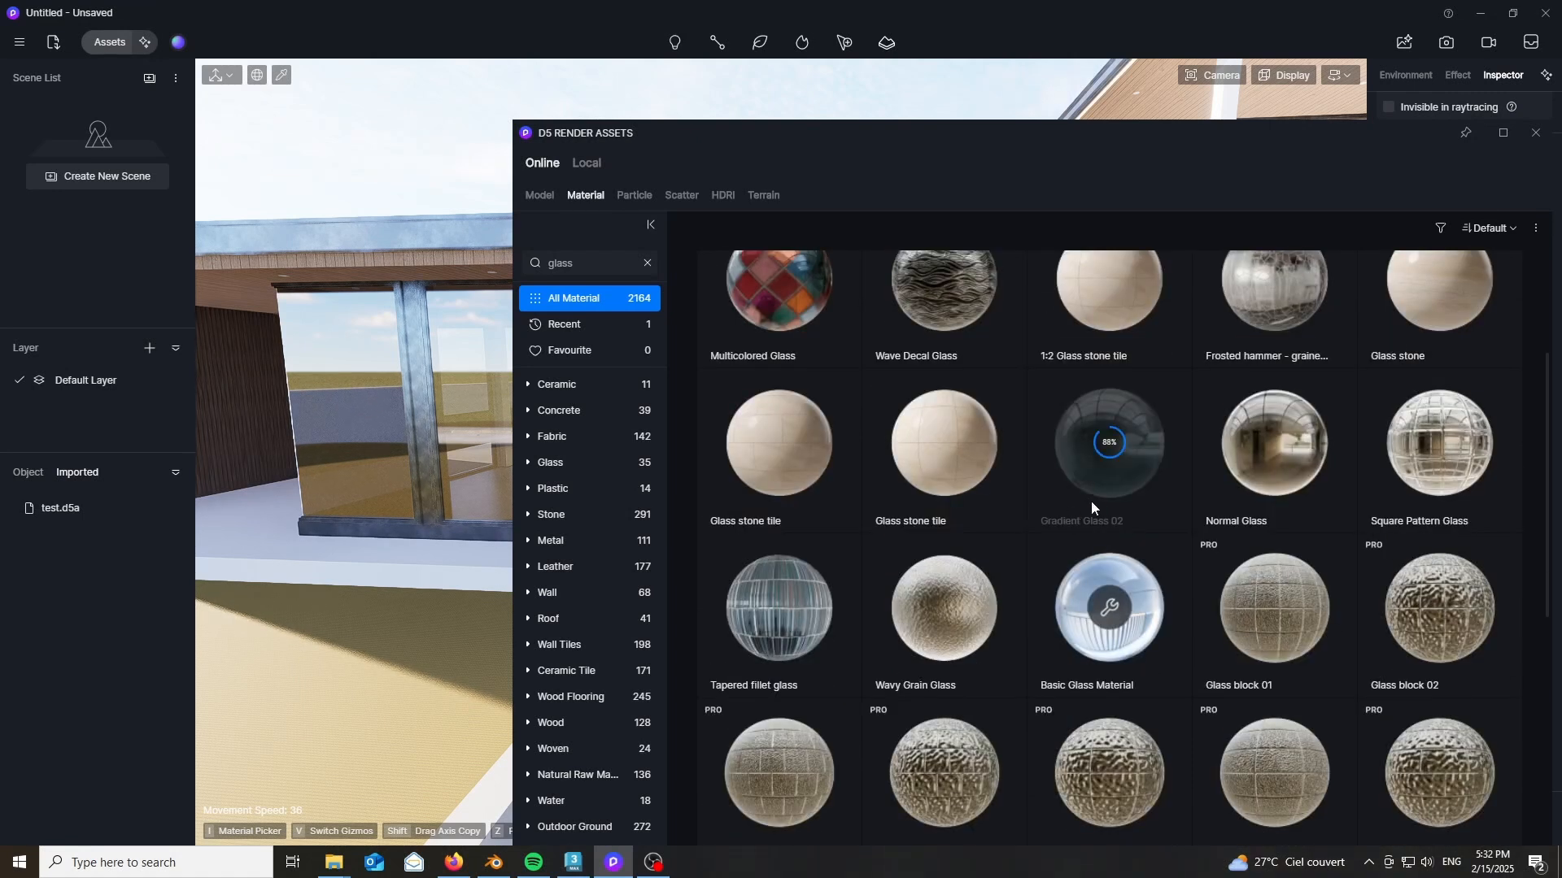
drag(1101, 466, 480, 358)
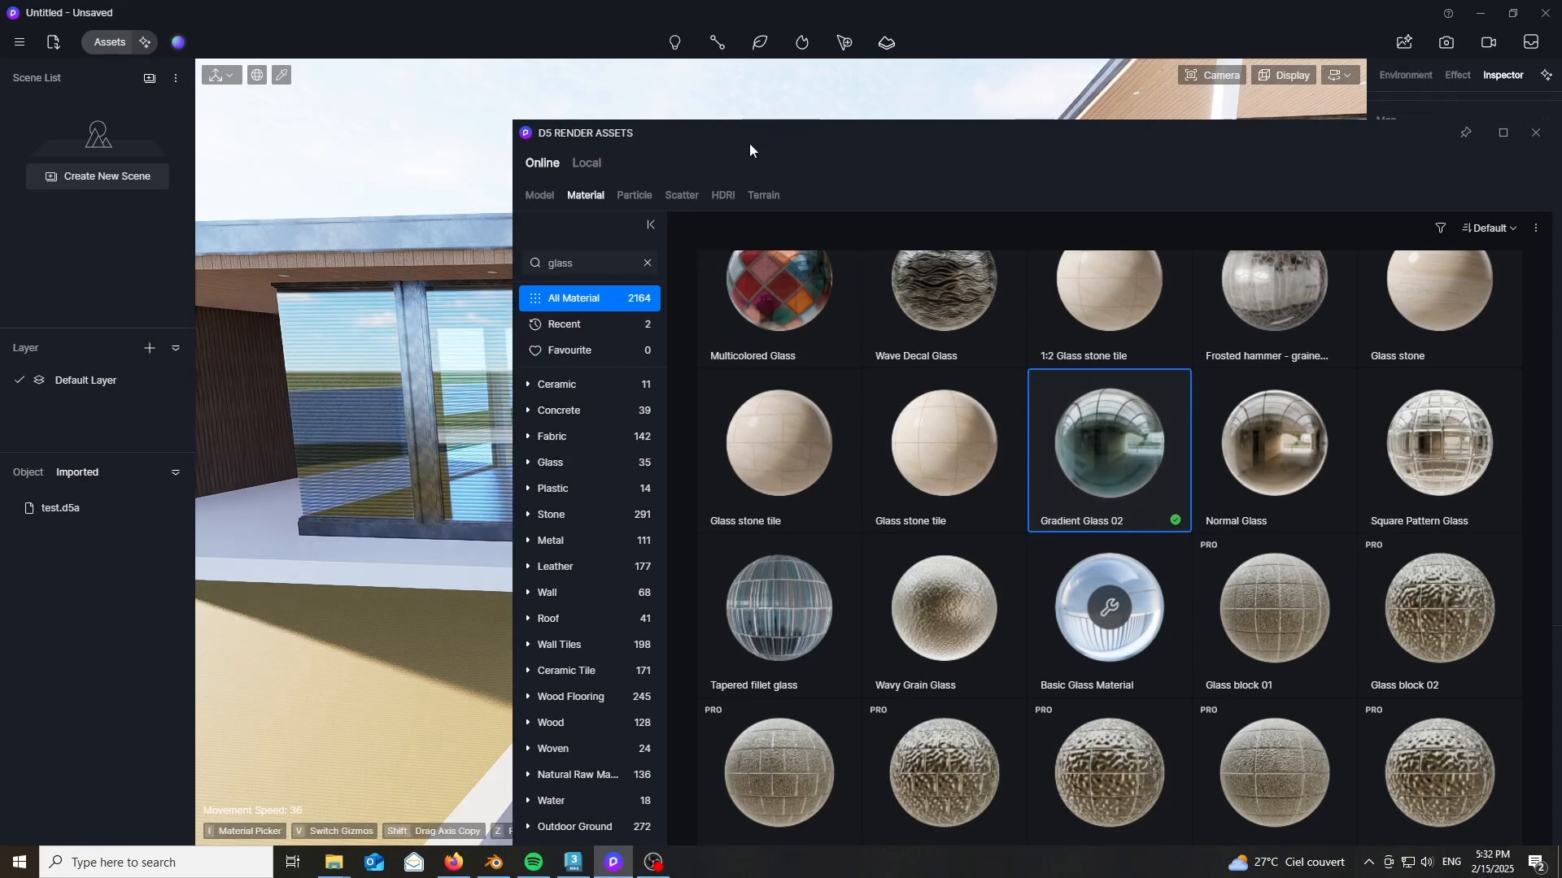
- Move the asset library out of the way and examine the new glass on the windows up close and at an angle
drag(750, 149, 811, 655)
scroll(889, 433, up, 5)
scroll(758, 444, down, 2)
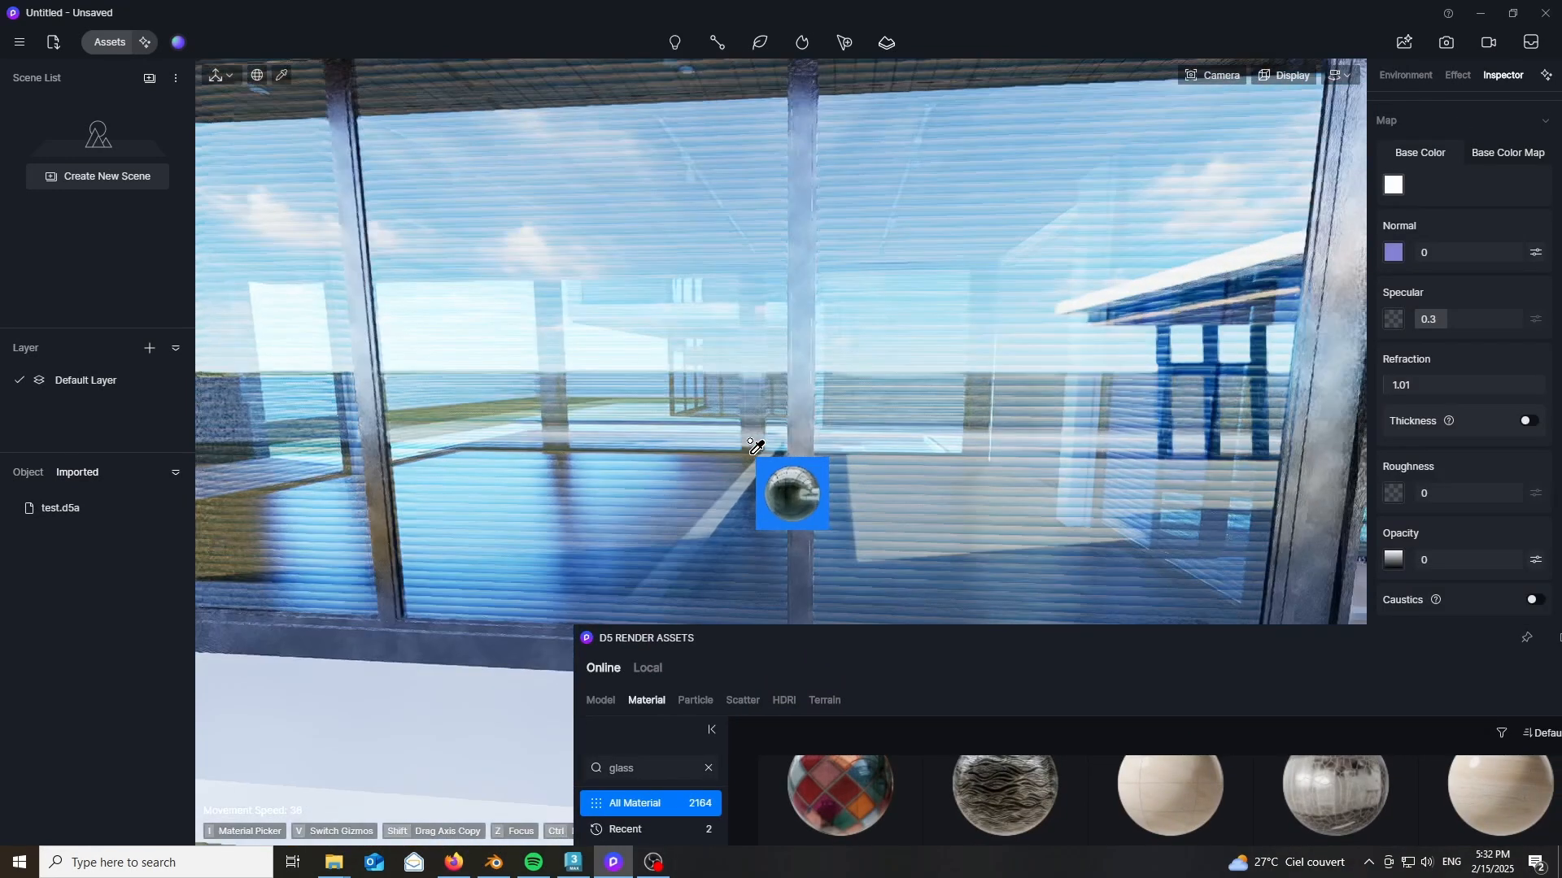
right_drag(839, 373, 1093, 311)
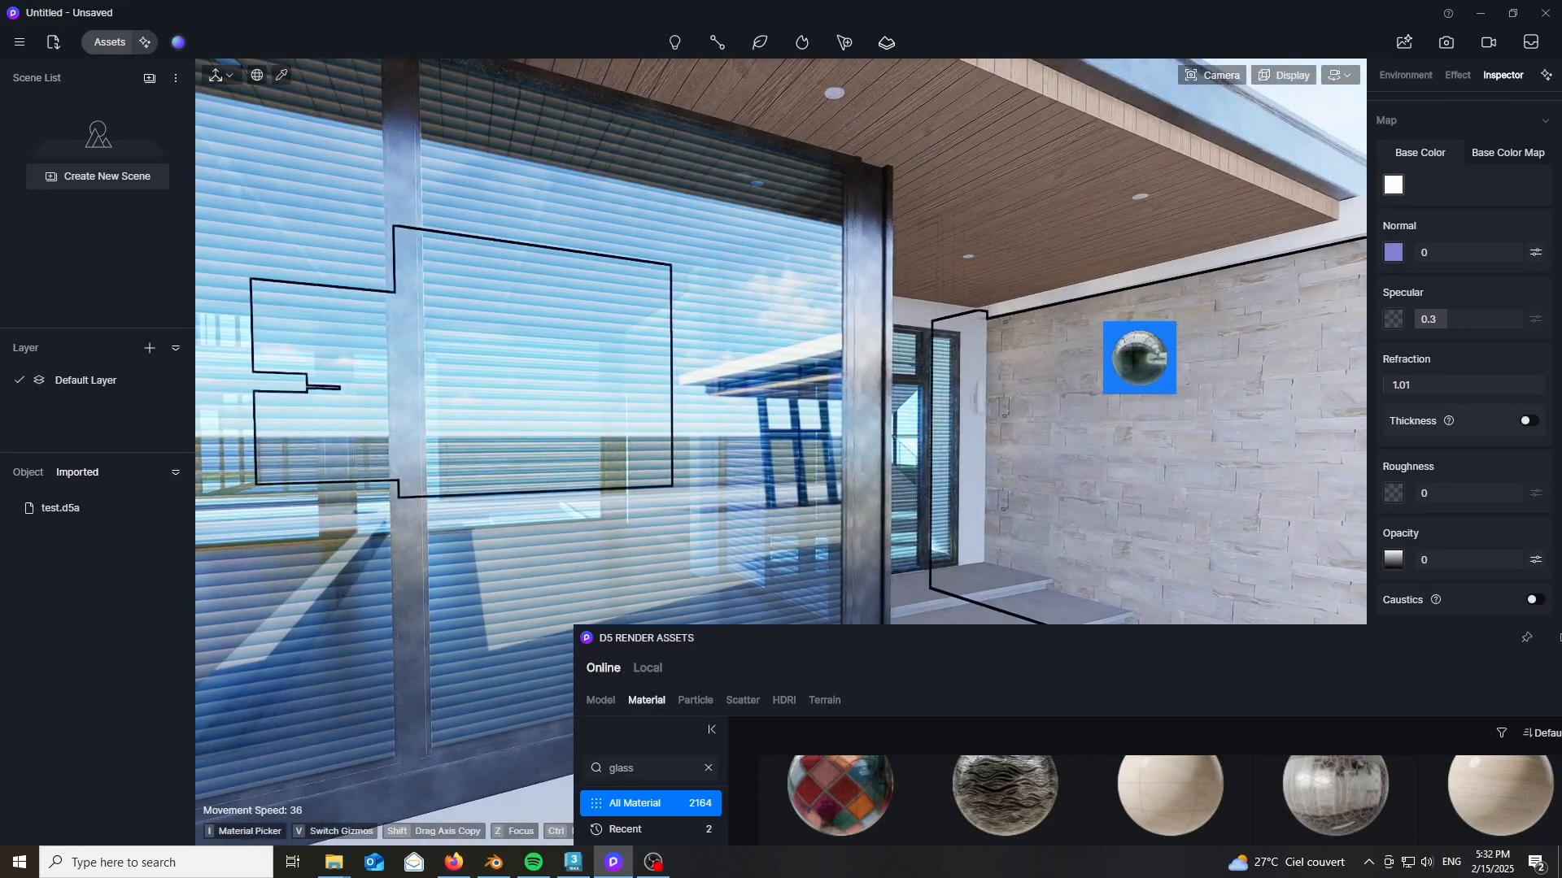
scroll(1093, 310, up, 3)
scroll(1204, 320, down, 2)
scroll(1218, 320, up, 2)
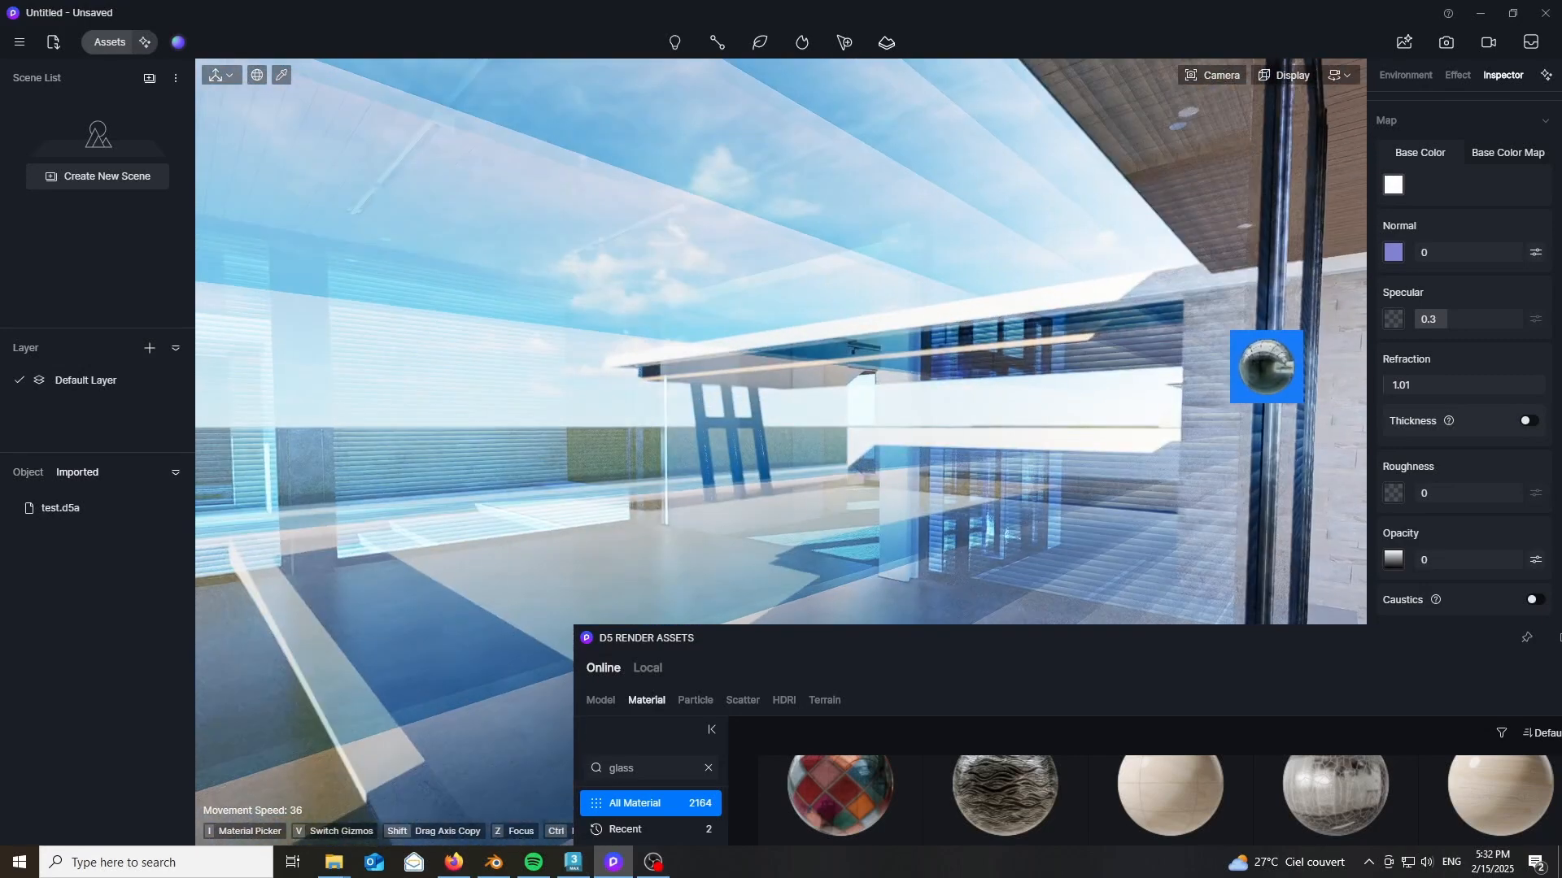
right_drag(1220, 321, 867, 386)
scroll(735, 326, down, 3)
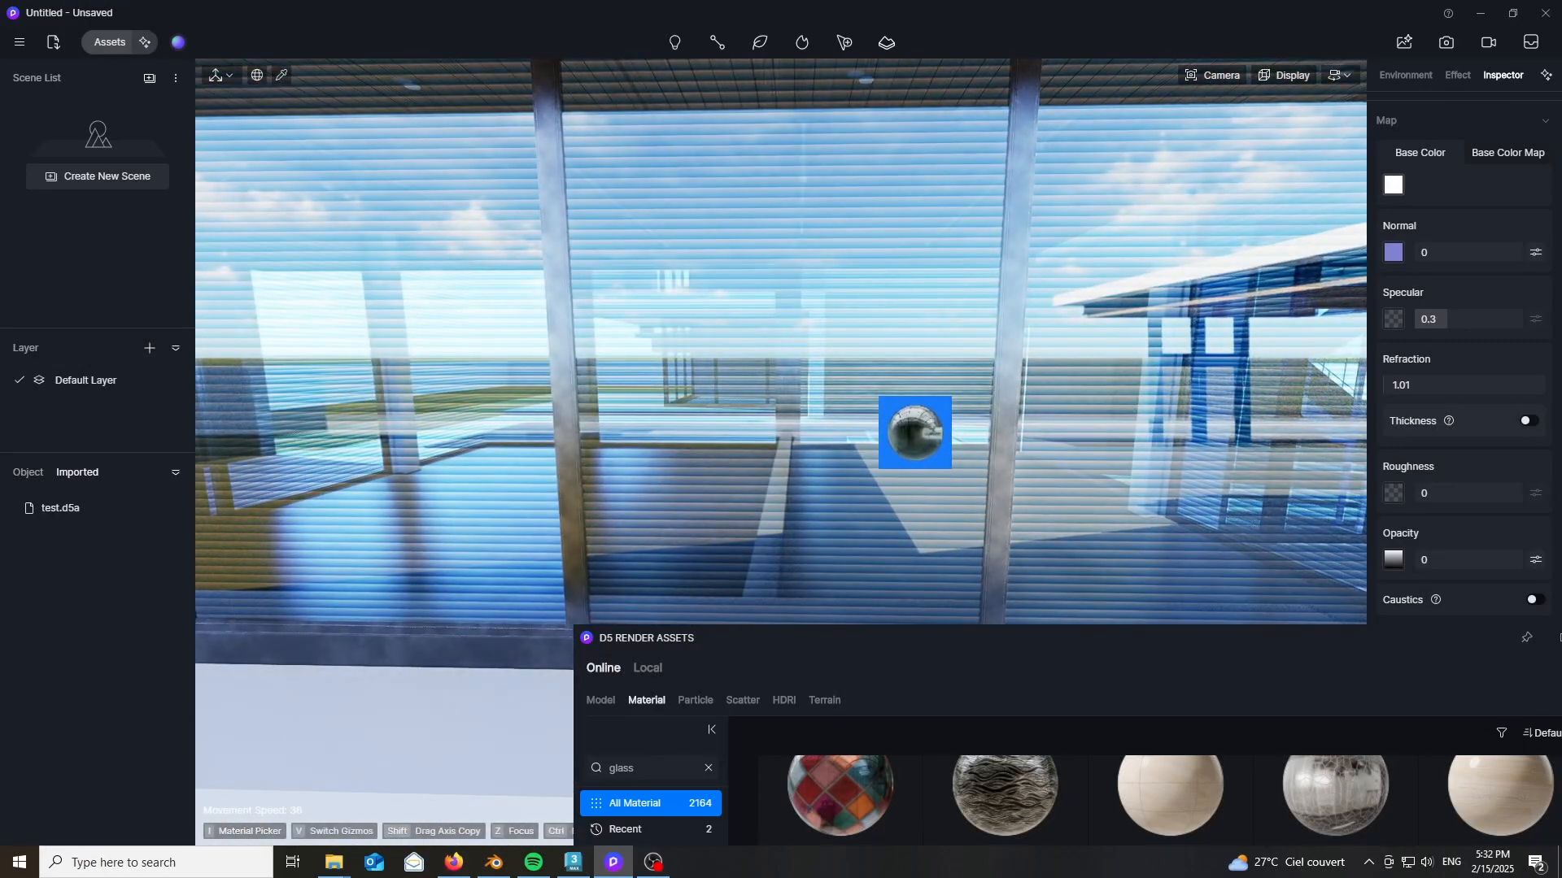
drag(924, 643, 727, 843)
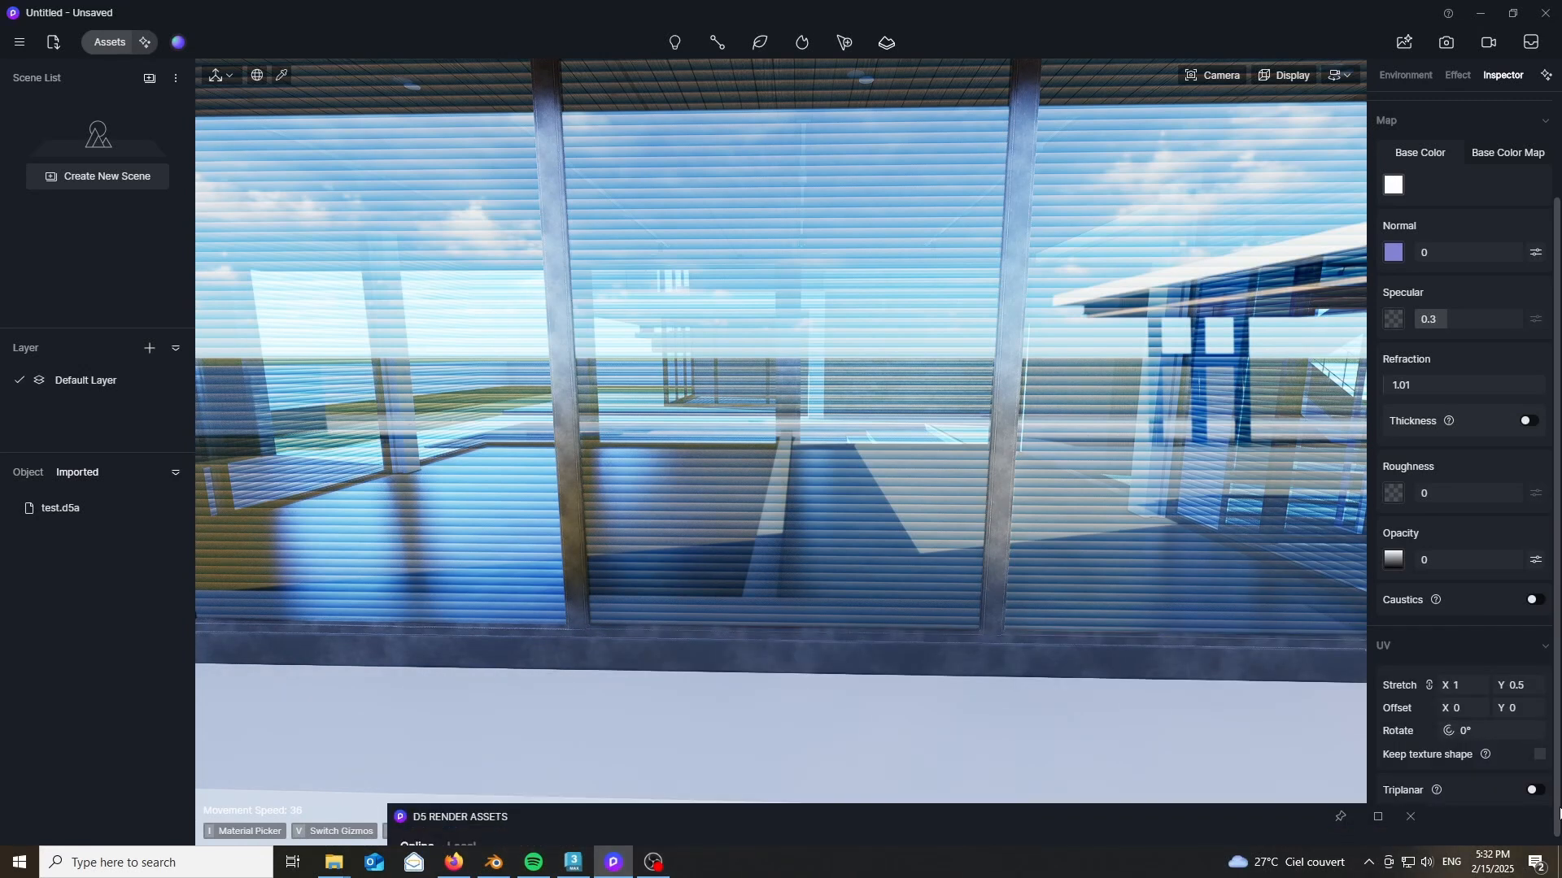
- Set the window glass texture's stretch to 0.041 on both axes and bring the asset library back into view
drag(1463, 685, 1392, 684)
click(672, 823)
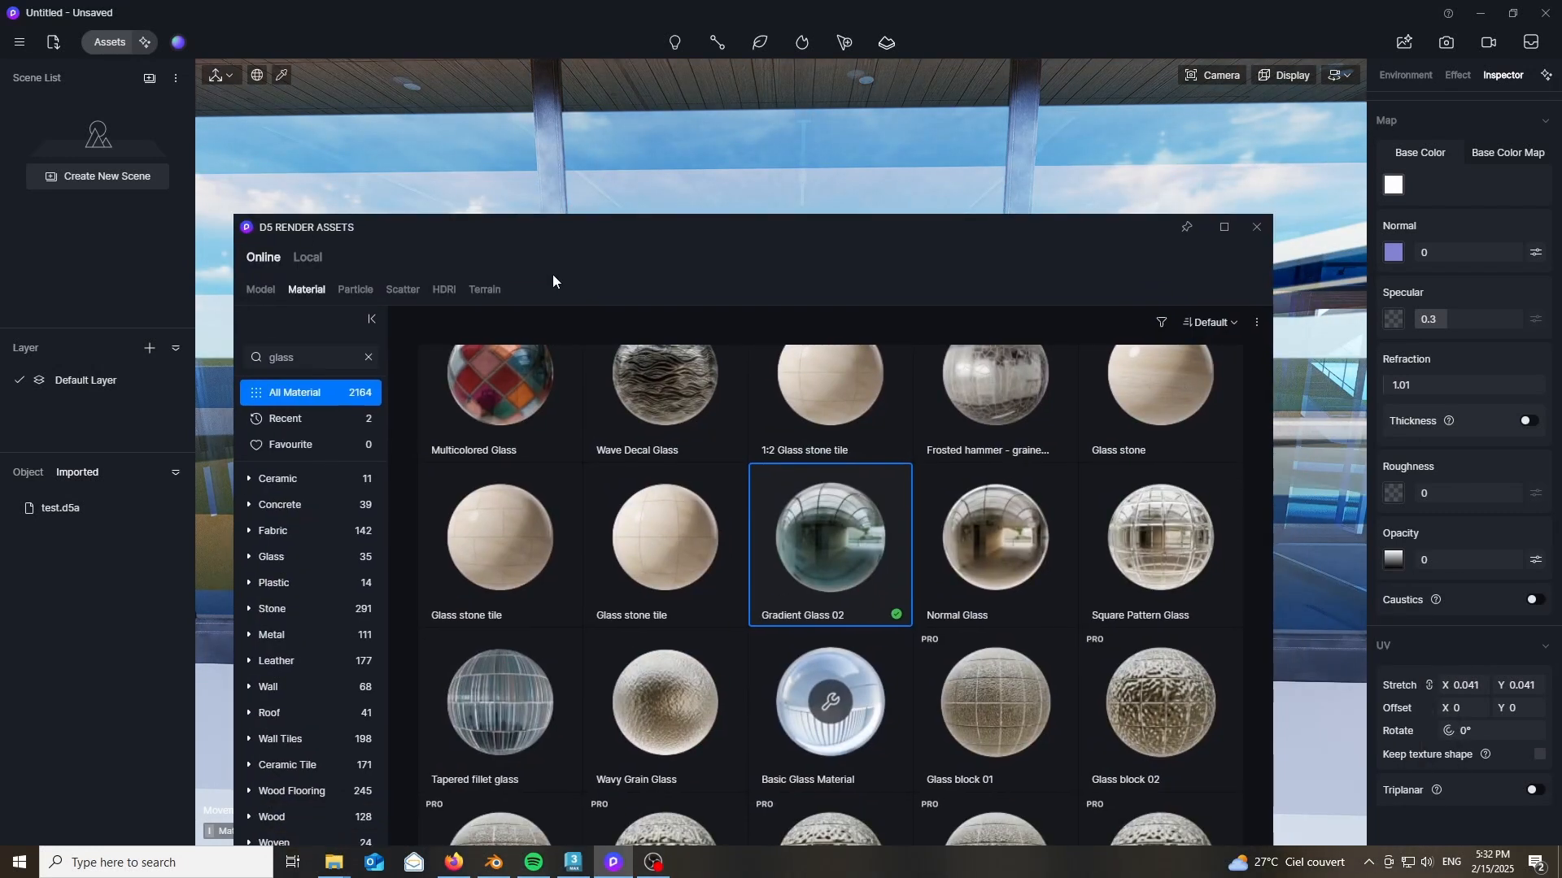
- Look through all the glass materials in the search results, from the curtain wall glasses to the glass blocks and gradient glasses
scroll(761, 571, up, 3)
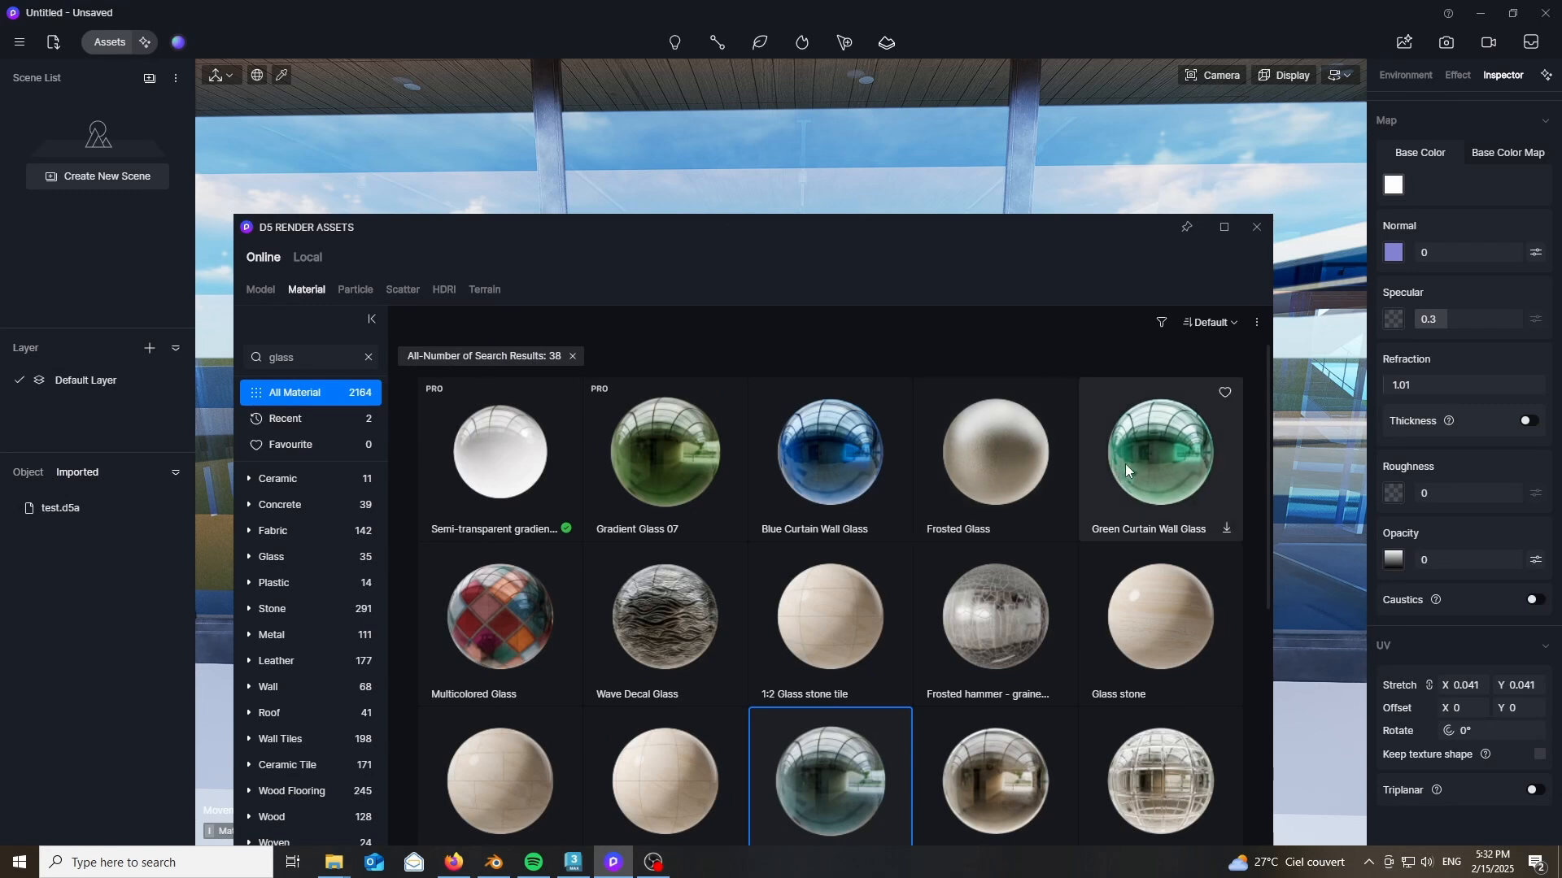
scroll(1126, 462, down, 5)
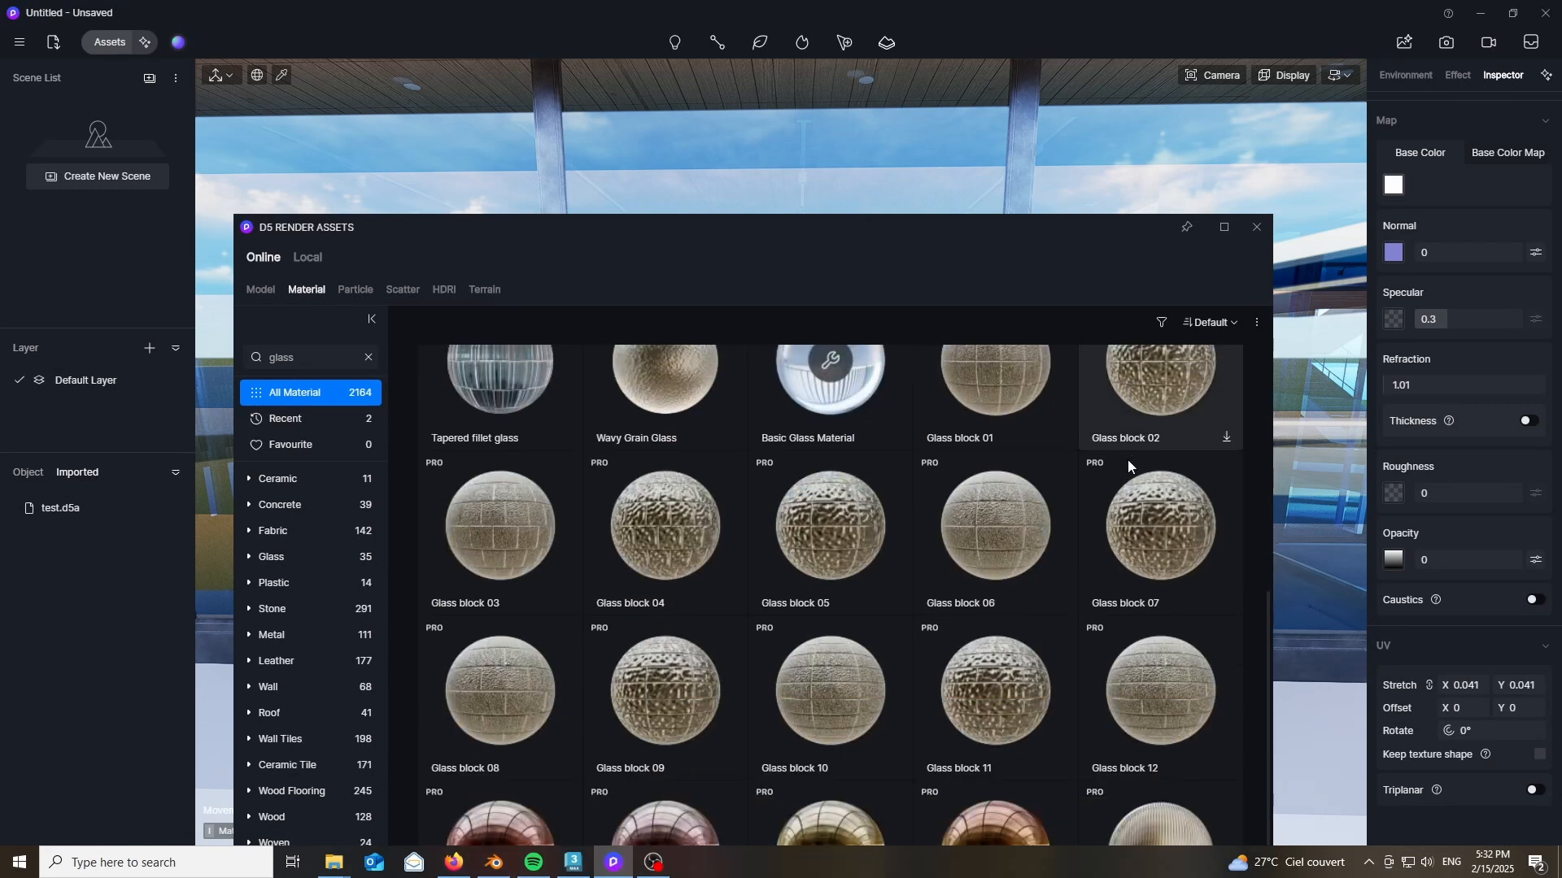
drag(714, 239, 718, 67)
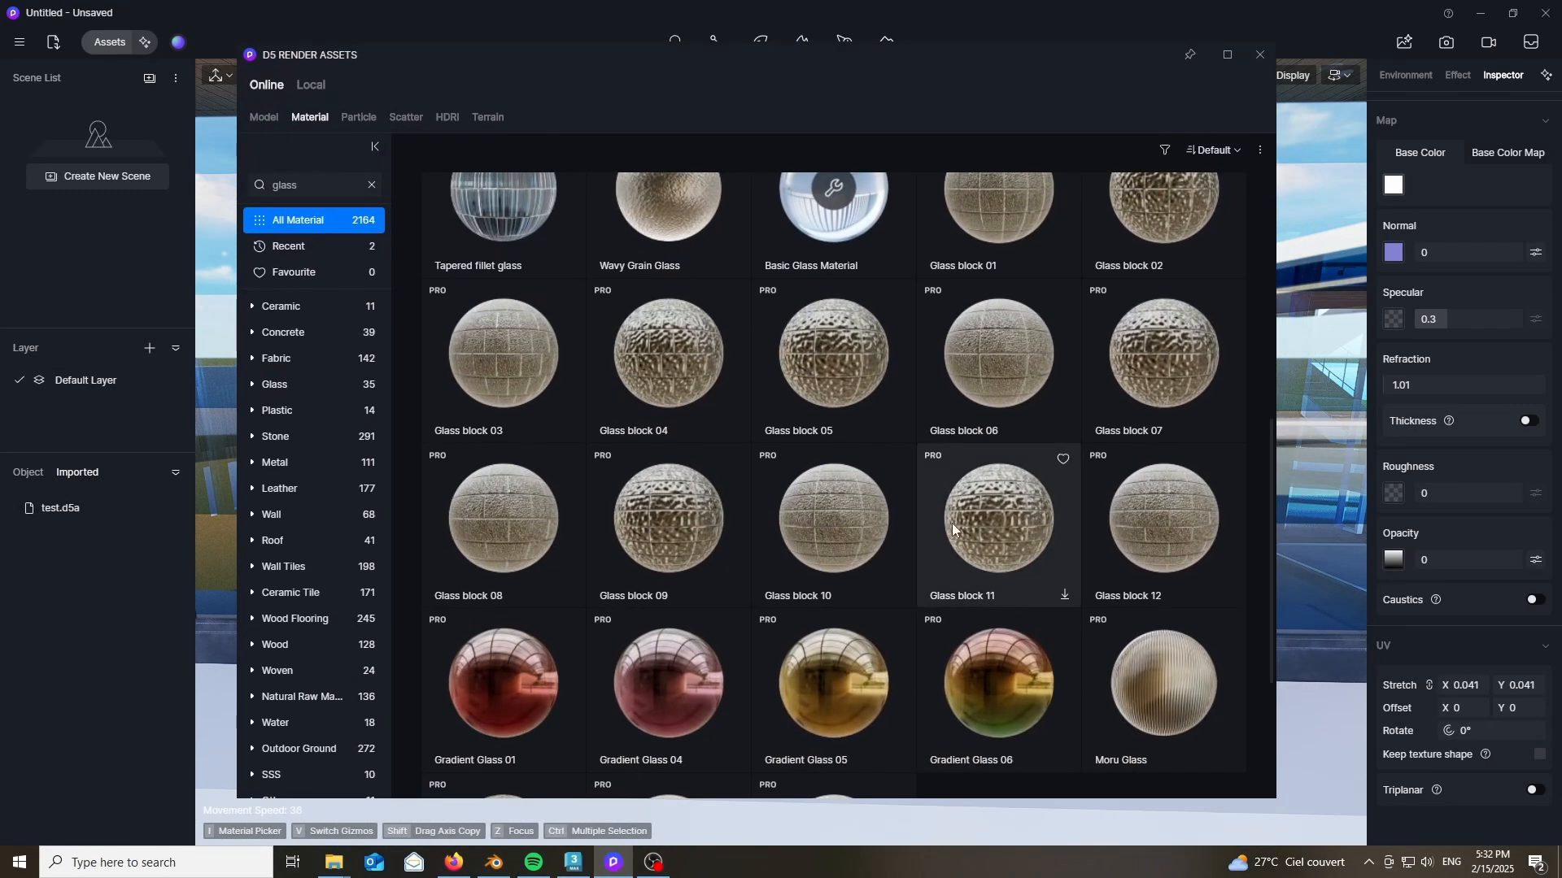
scroll(955, 529, down, 2)
scroll(806, 654, up, 10)
click(805, 654)
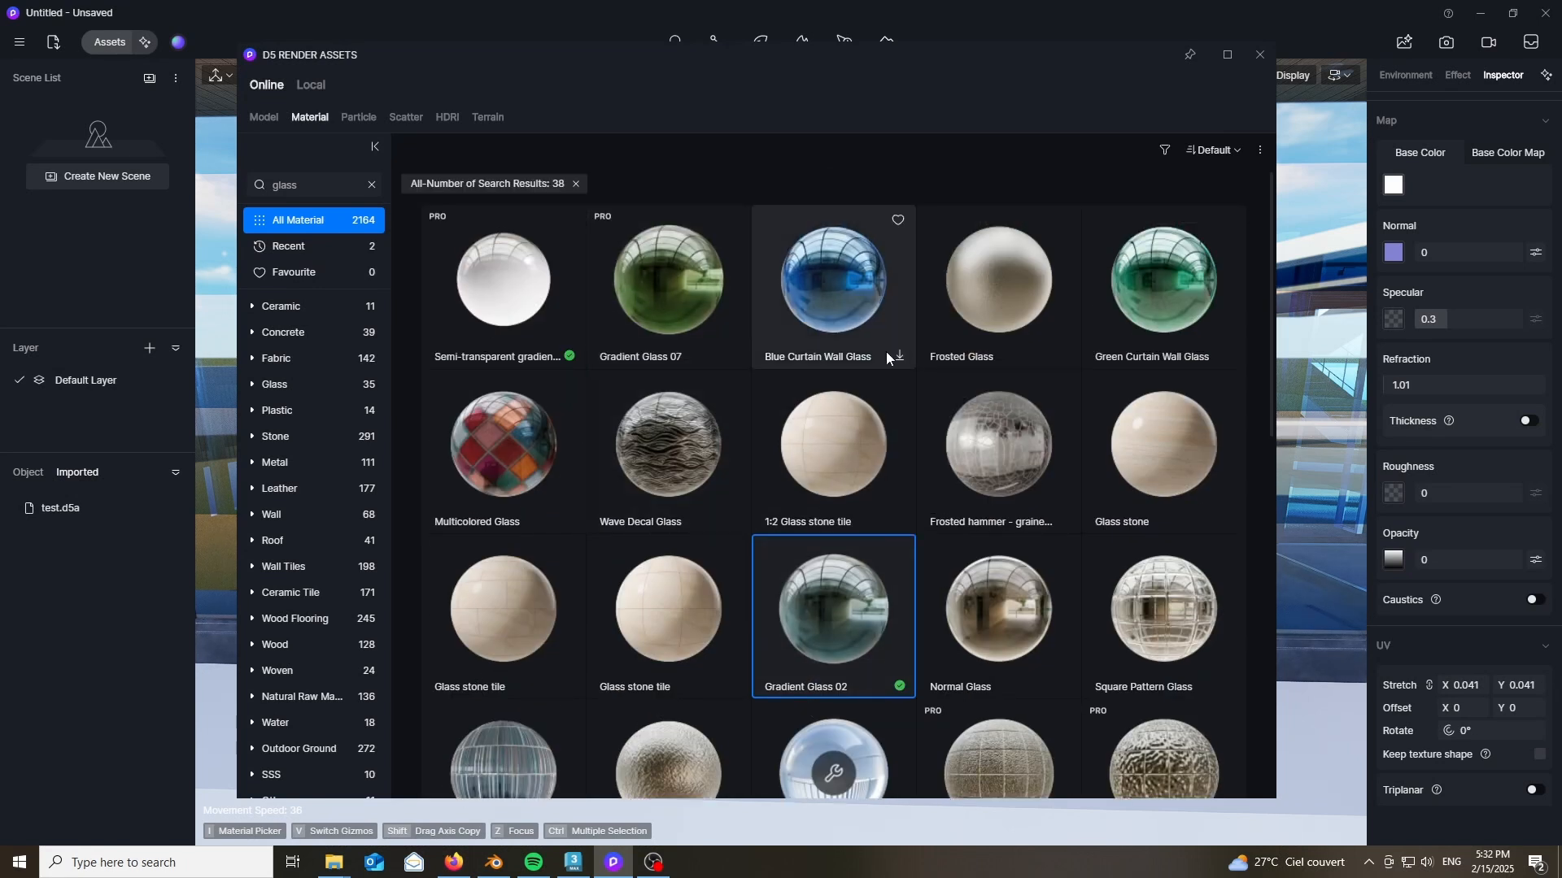
scroll(886, 355, down, 3)
scroll(885, 360, down, 5)
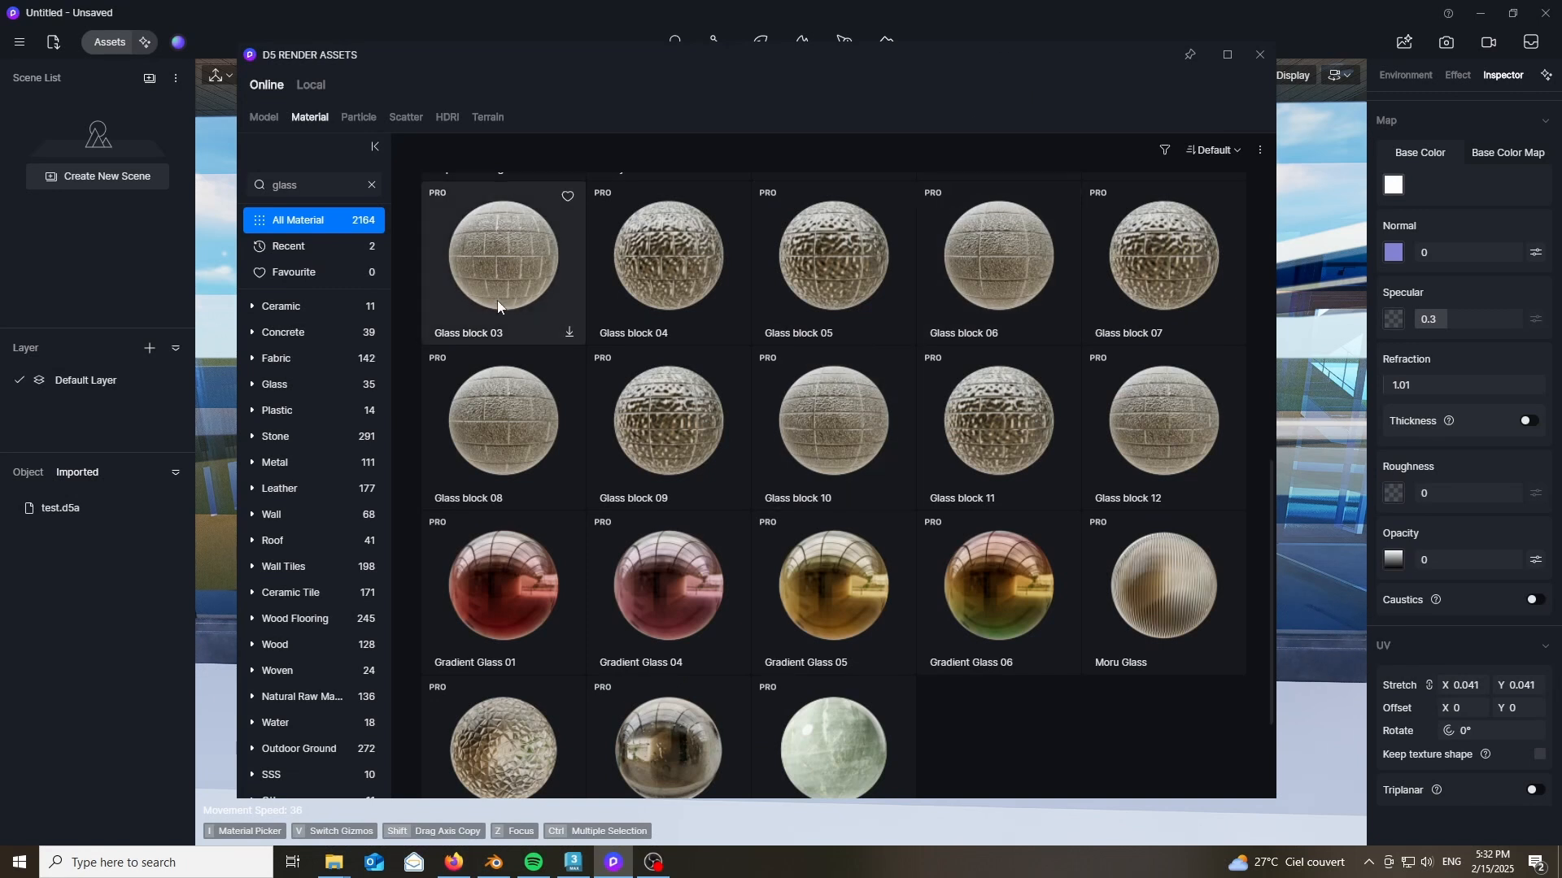
scroll(496, 403, down, 2)
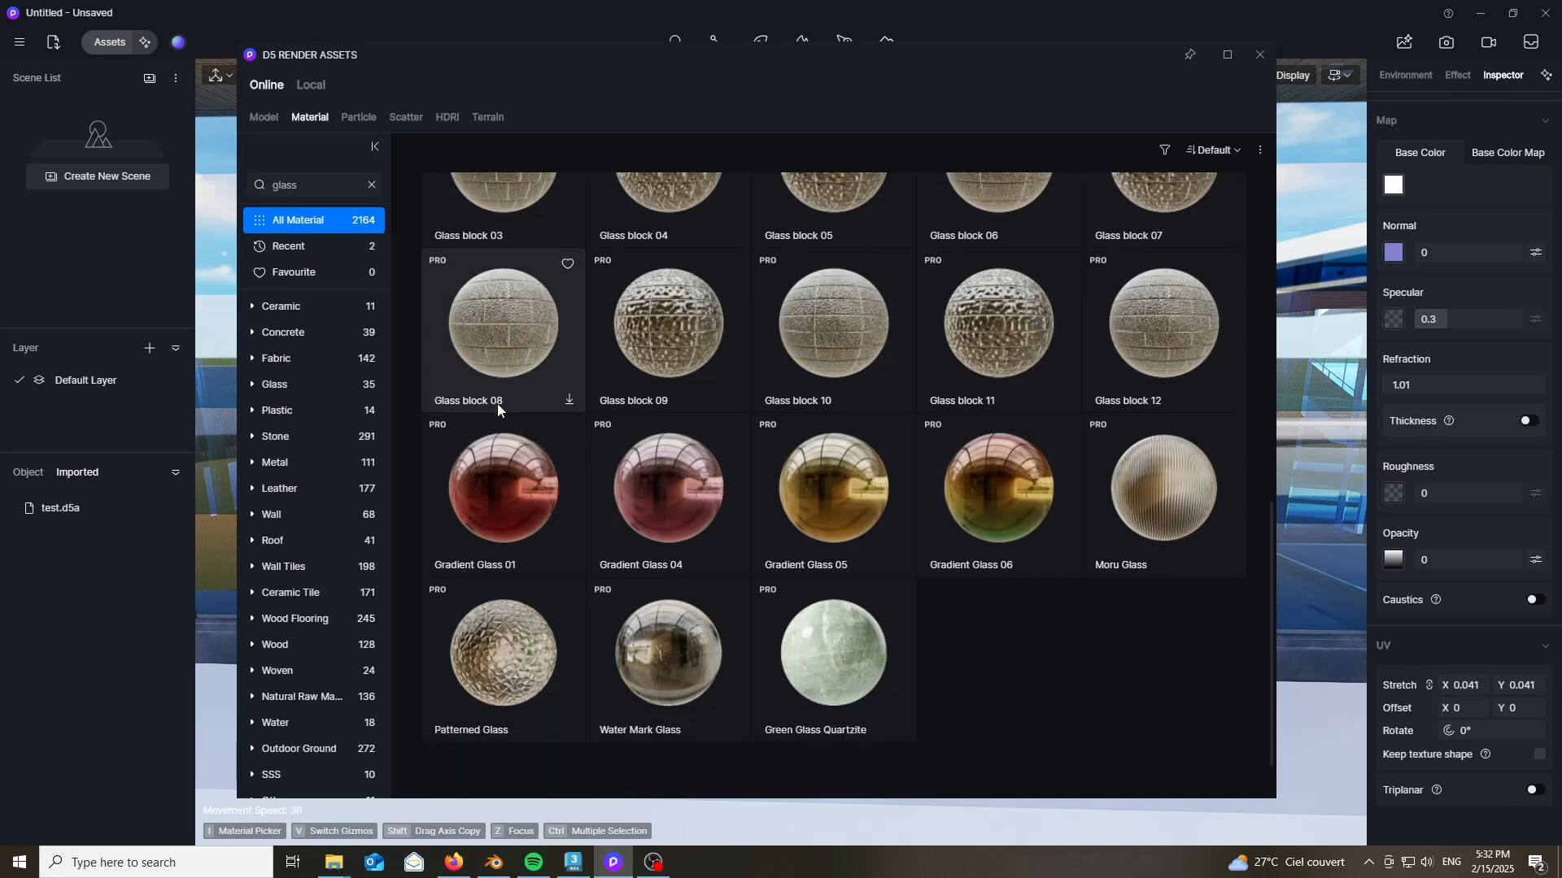
- Download the Glass block 08 material and apply it to the house's window panes, moving the asset library out of the way
click(491, 309)
click(493, 337)
click(1338, 456)
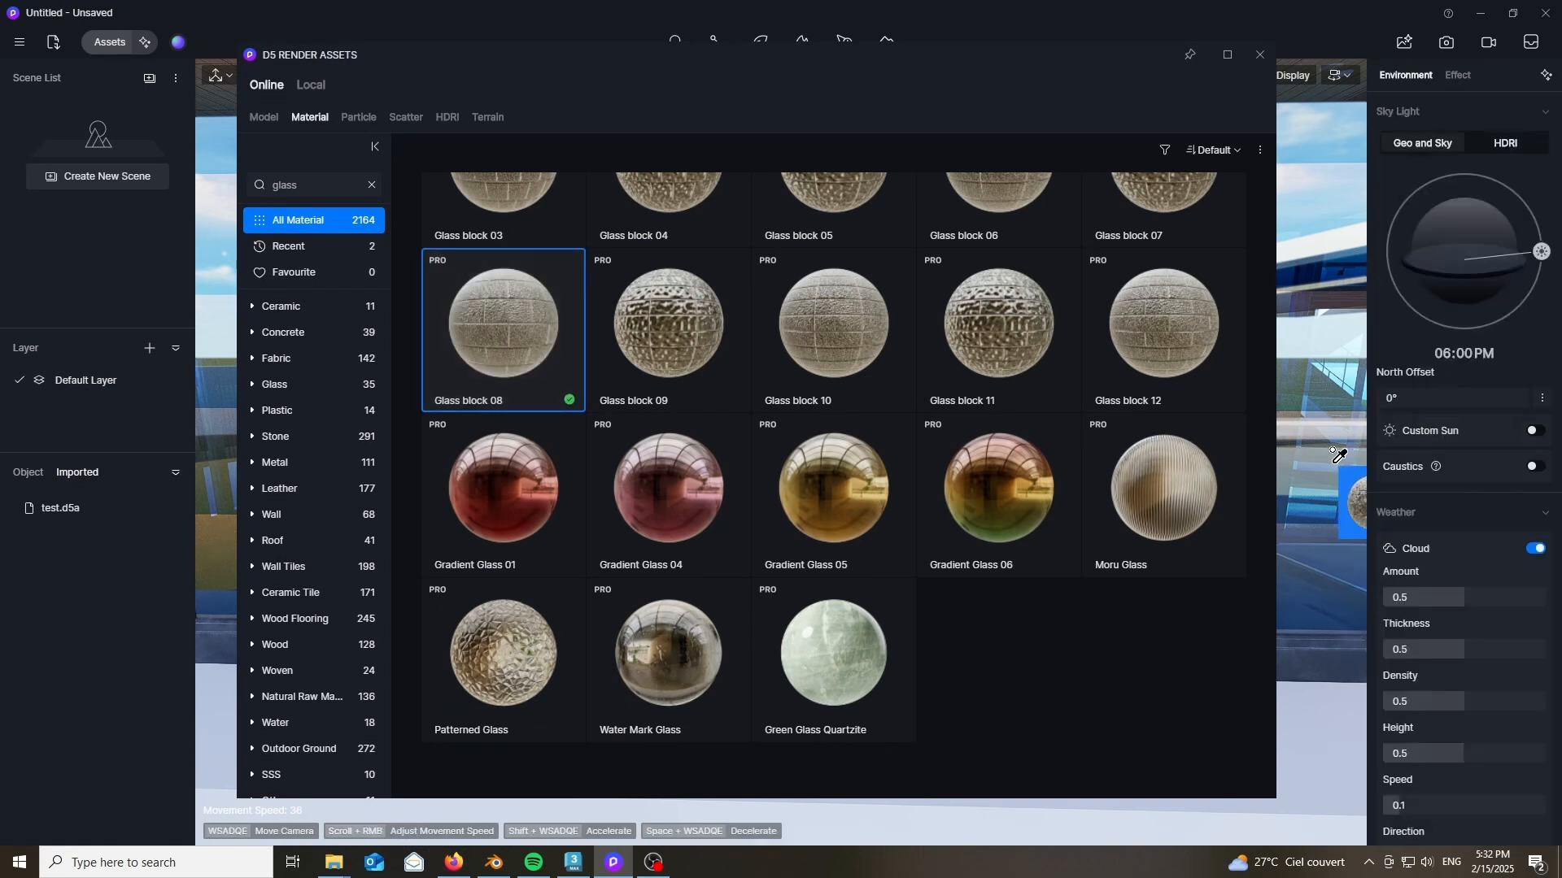
drag(1020, 62, 1129, 771)
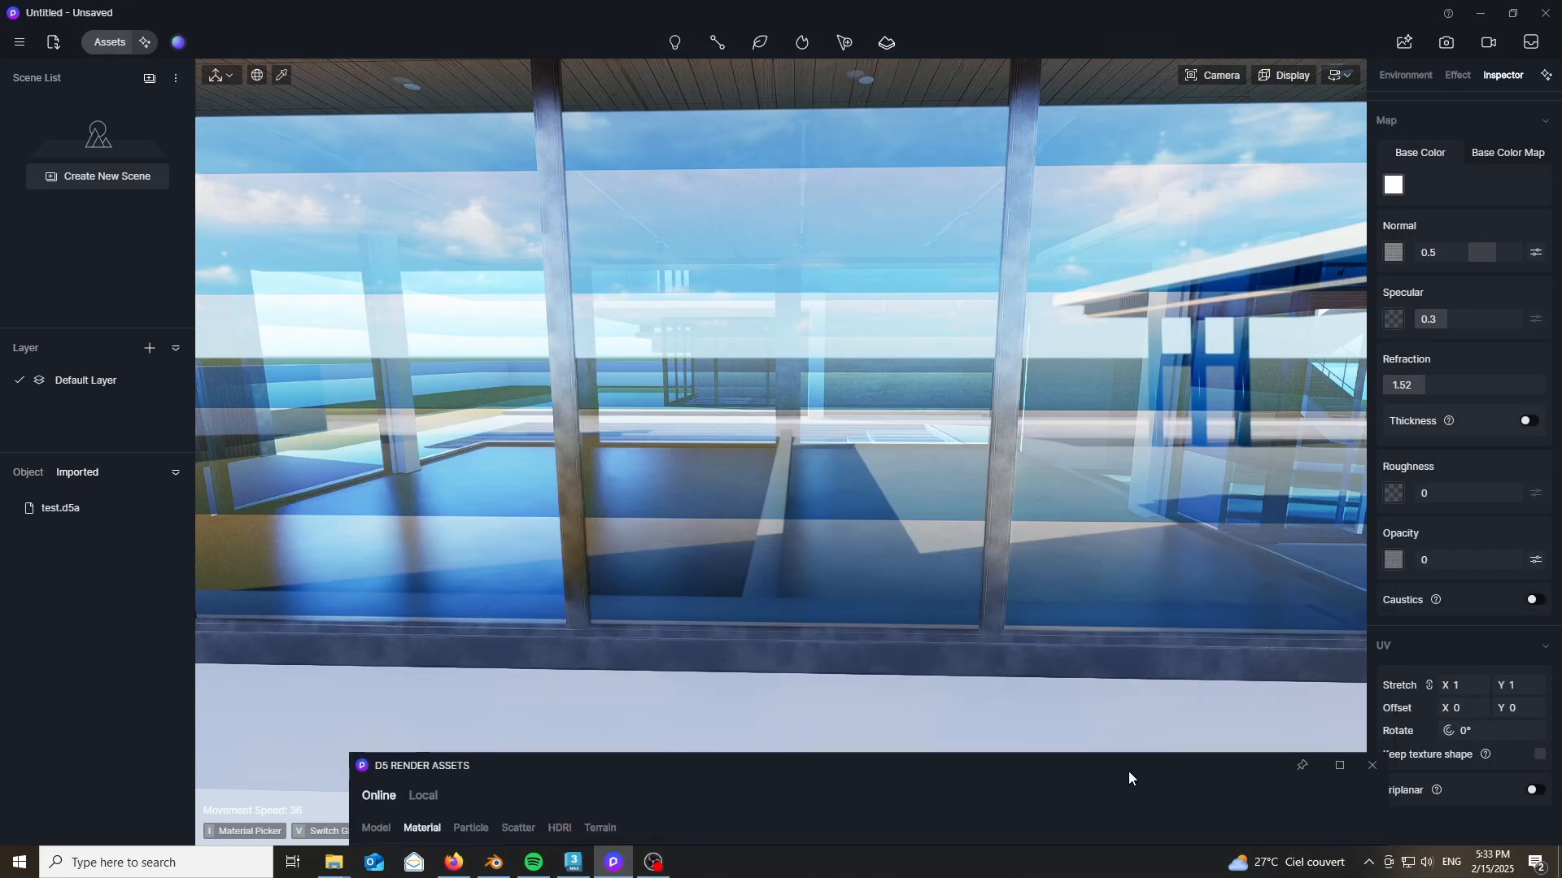
right_drag(1127, 482, 965, 396)
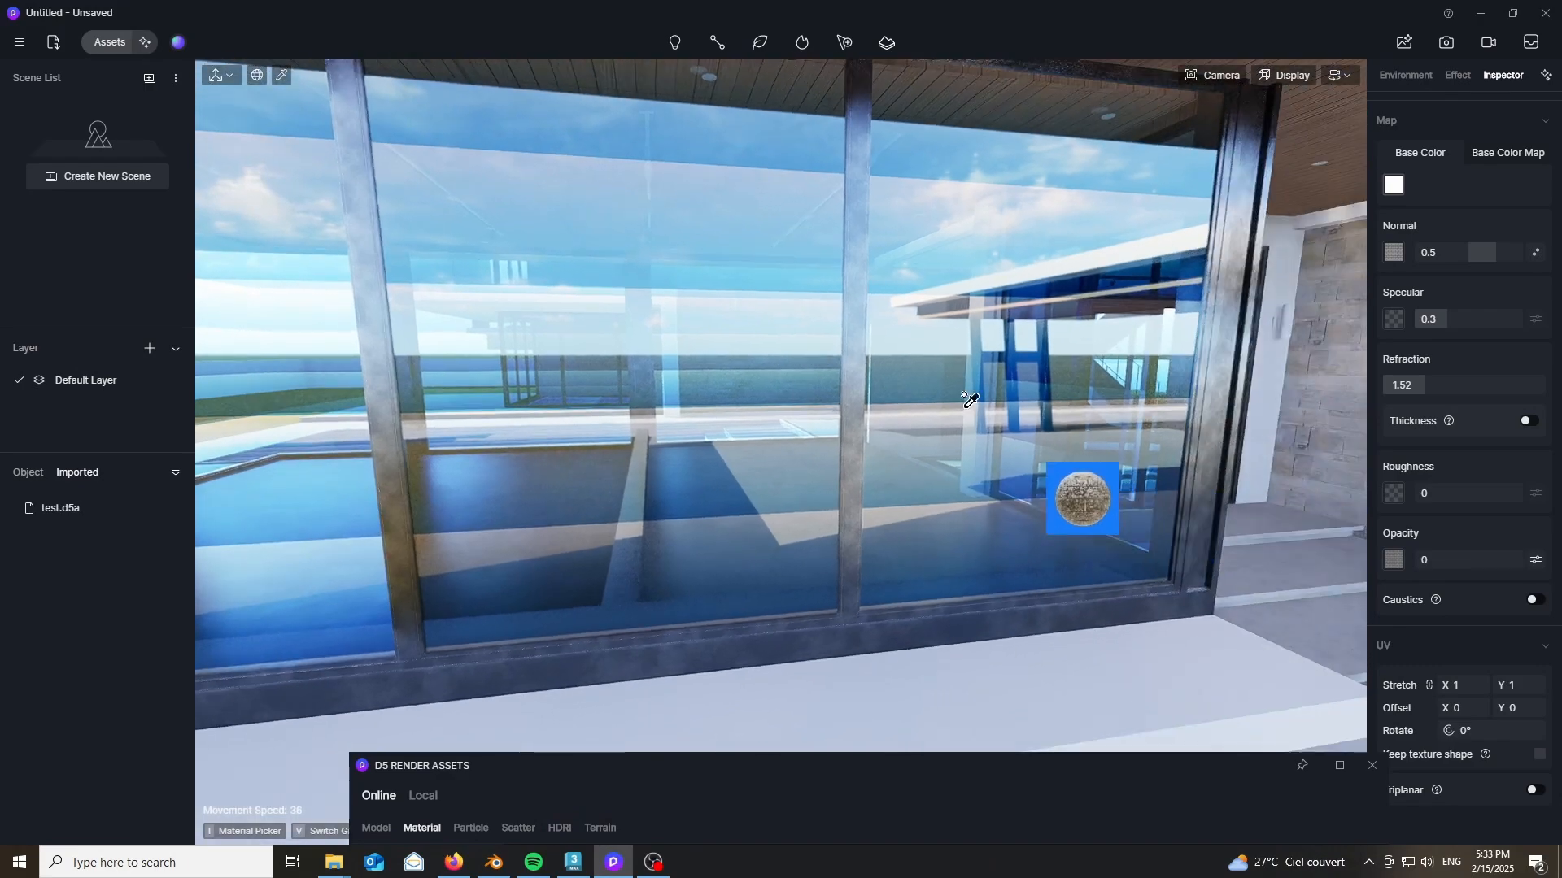
click(935, 363)
- Set the glass block texture's stretch to 0.011 on both axes and check the windows from farther away
right_drag(924, 502, 861, 519)
scroll(861, 519, up, 3)
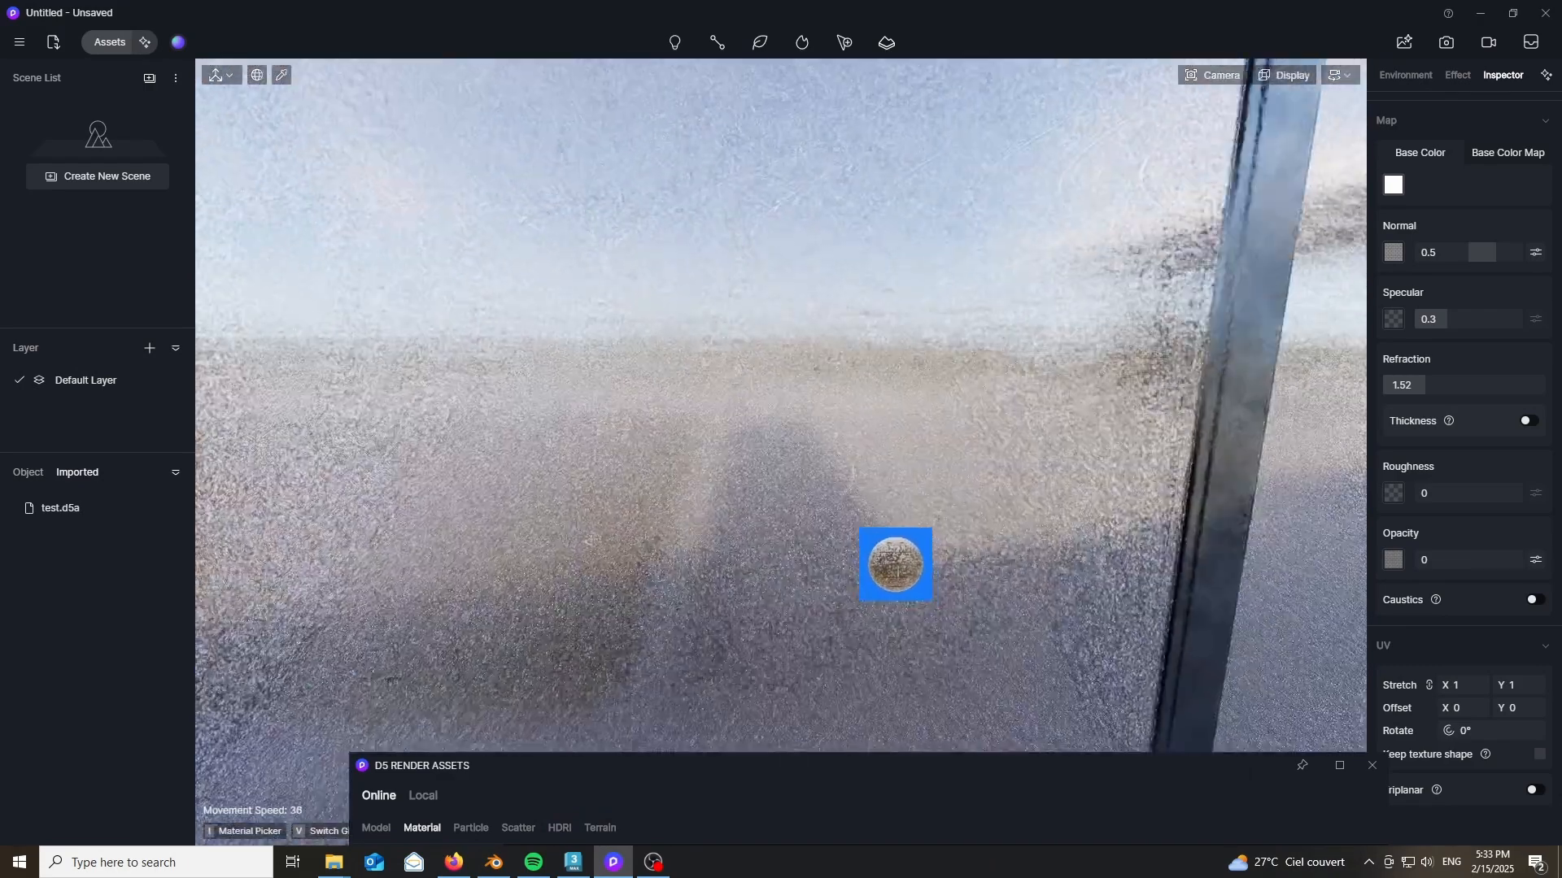
scroll(862, 519, down, 6)
scroll(862, 519, up, 7)
scroll(862, 519, down, 1)
scroll(862, 520, down, 2)
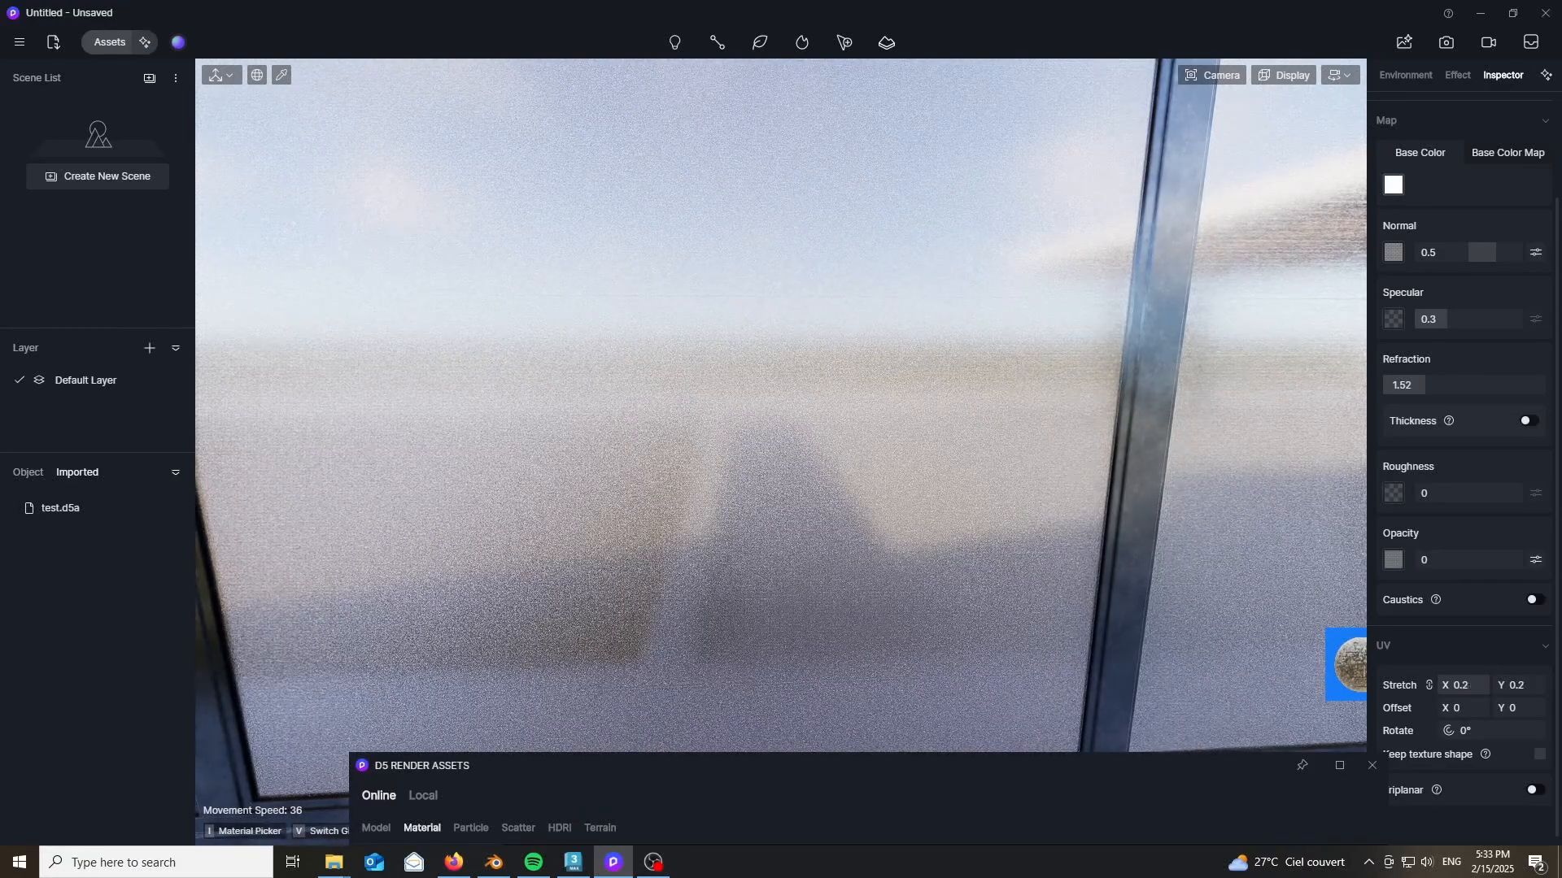
drag(1463, 685, 1404, 685)
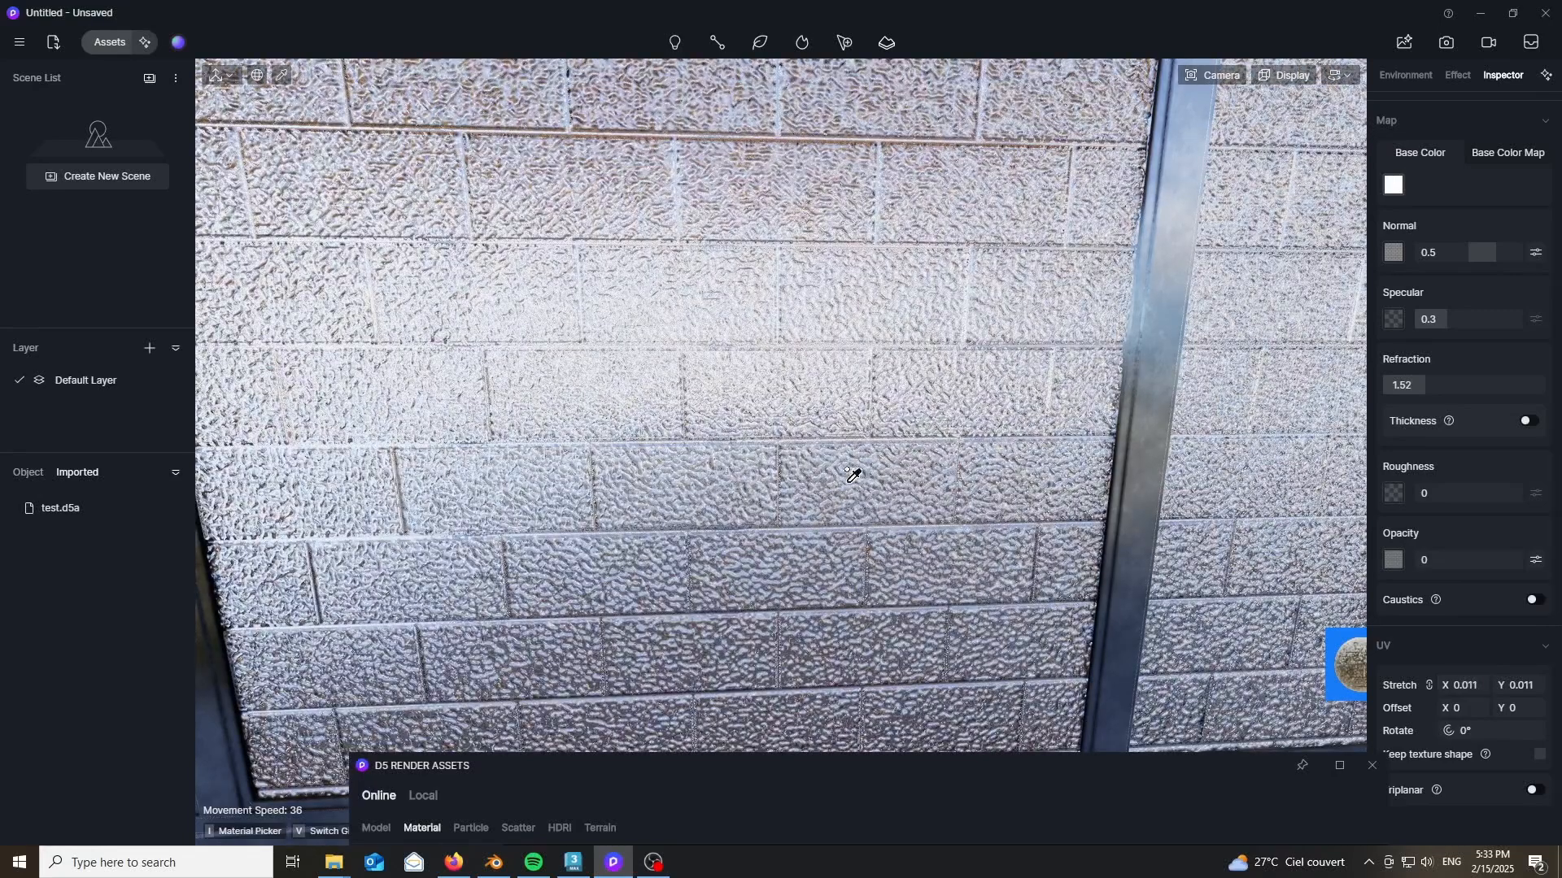
right_drag(771, 519, 799, 500)
scroll(763, 464, down, 5)
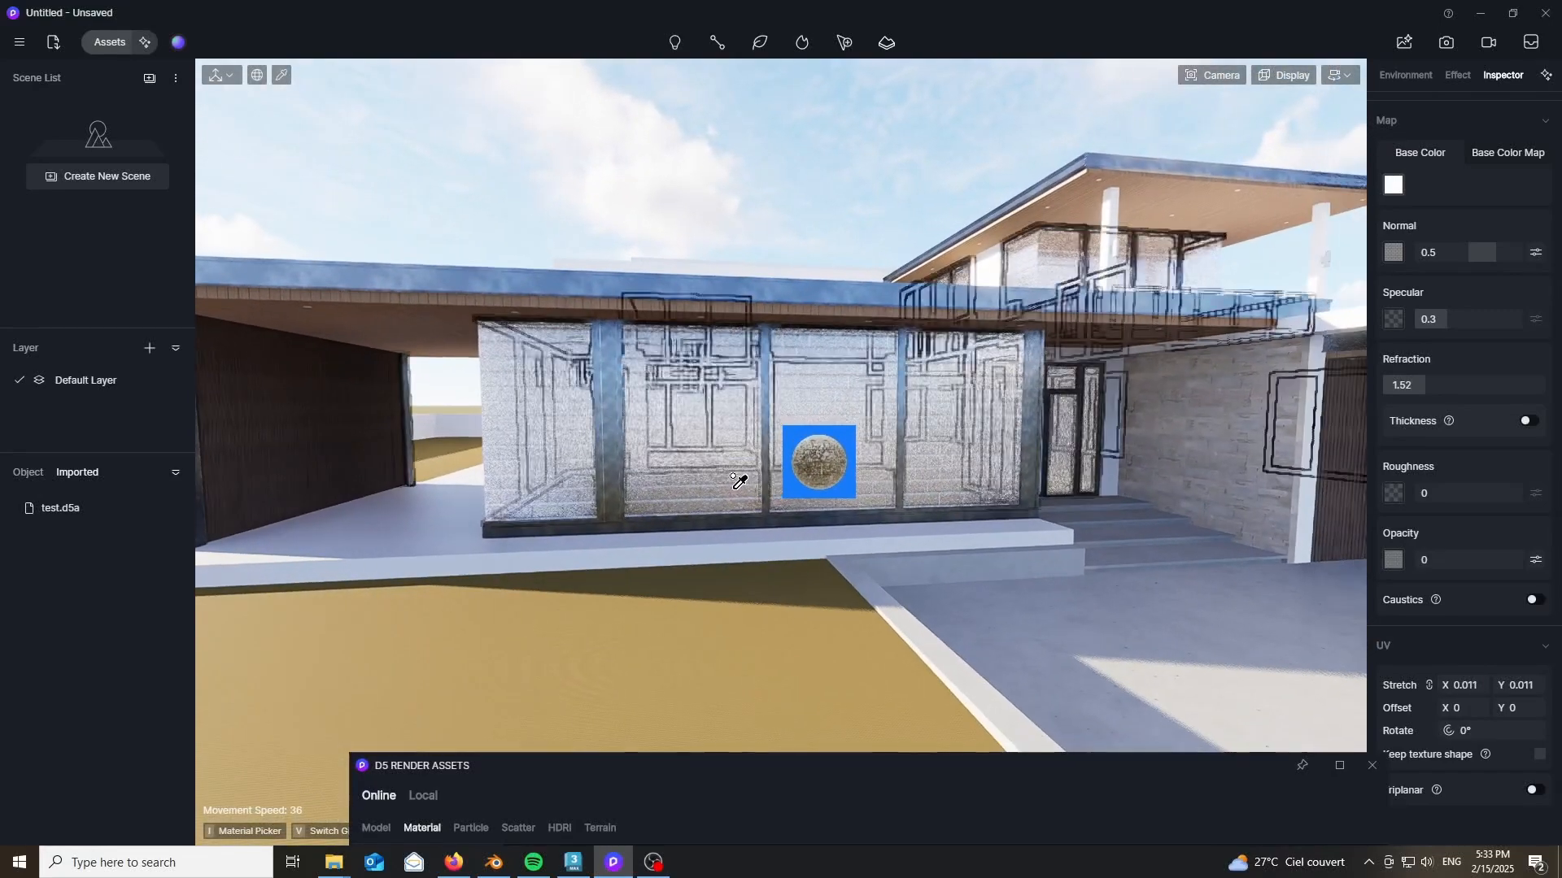
- Undo the glass block material, the texture stretch changes and the Gradient Glass 02 material on the windows
key(ctrl+z)
key(ctrl+z)
key(ctrl+z)
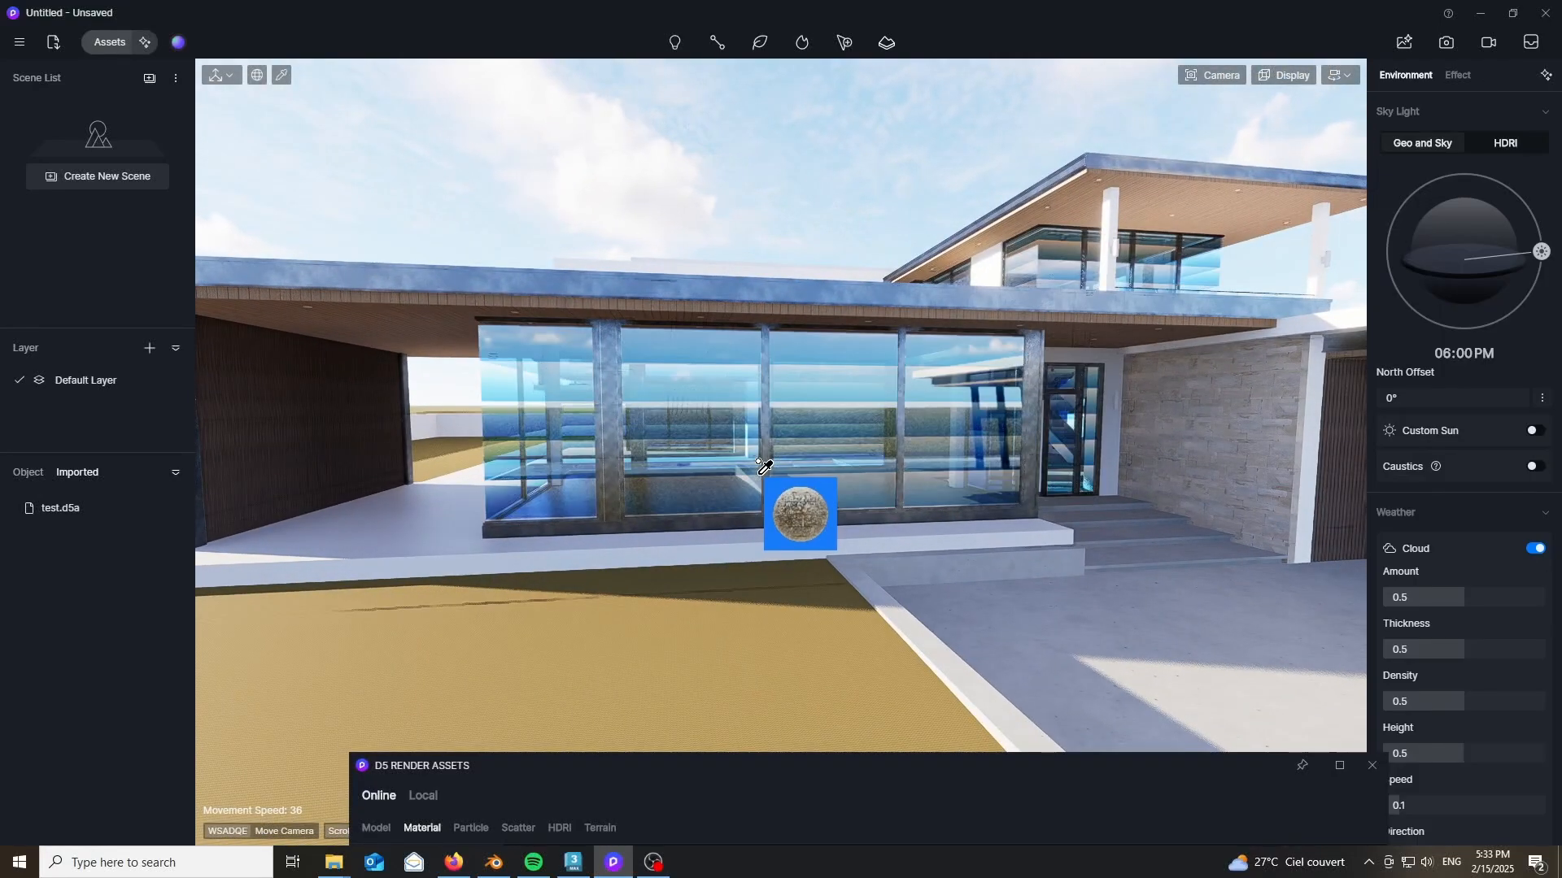
key(ctrl+z)
key(ctrl+z)
key(ctrl+z)
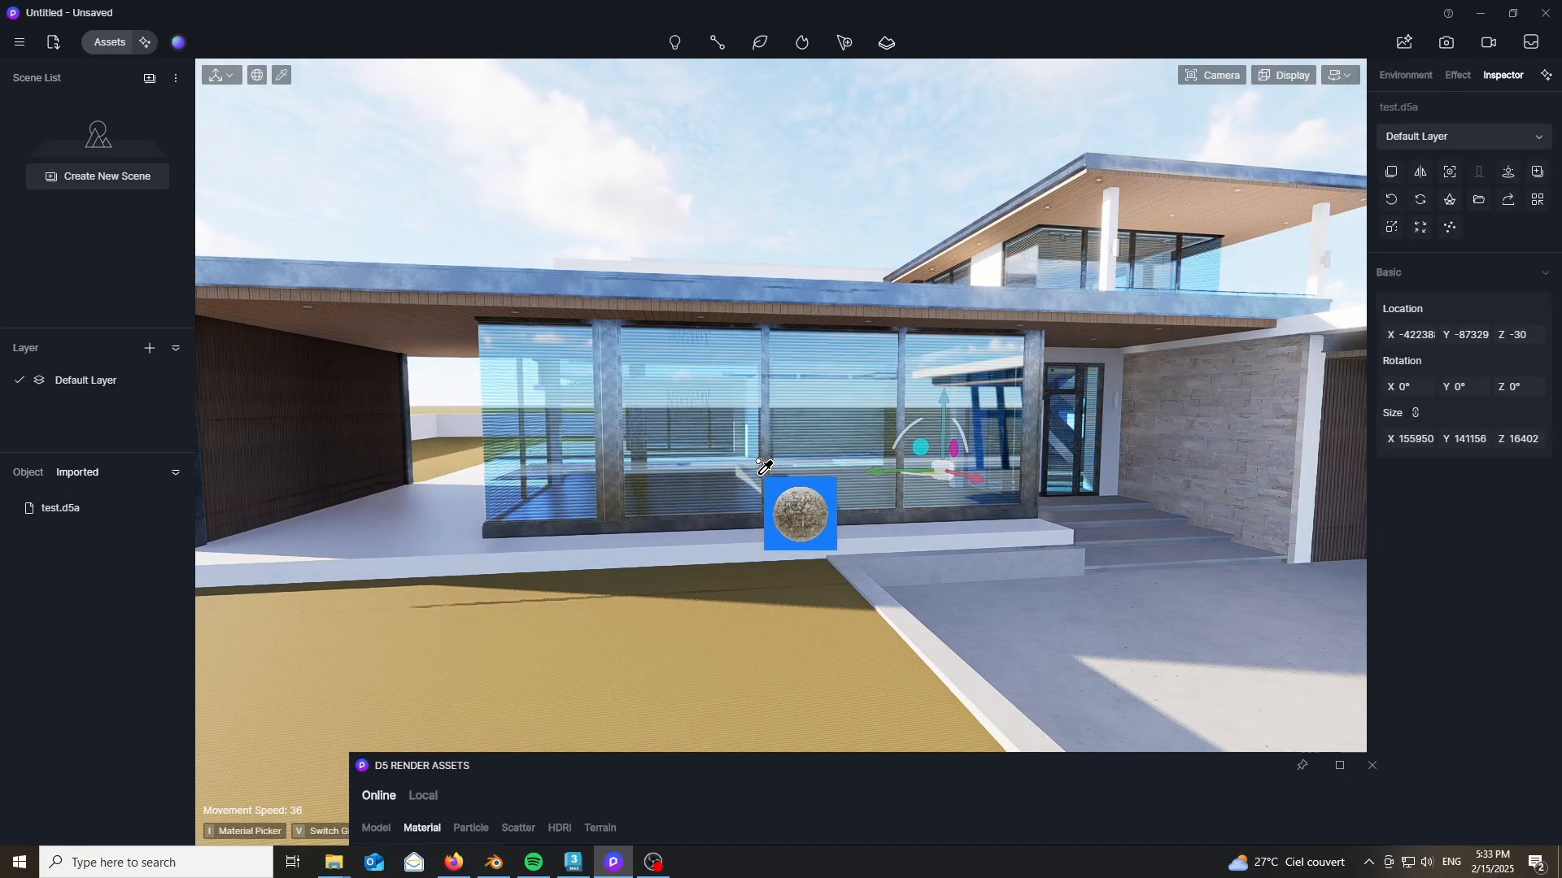
- Stop applying the material and examine the house from its glazed front out to a full view facing the driveway
scroll(766, 450, down, 3)
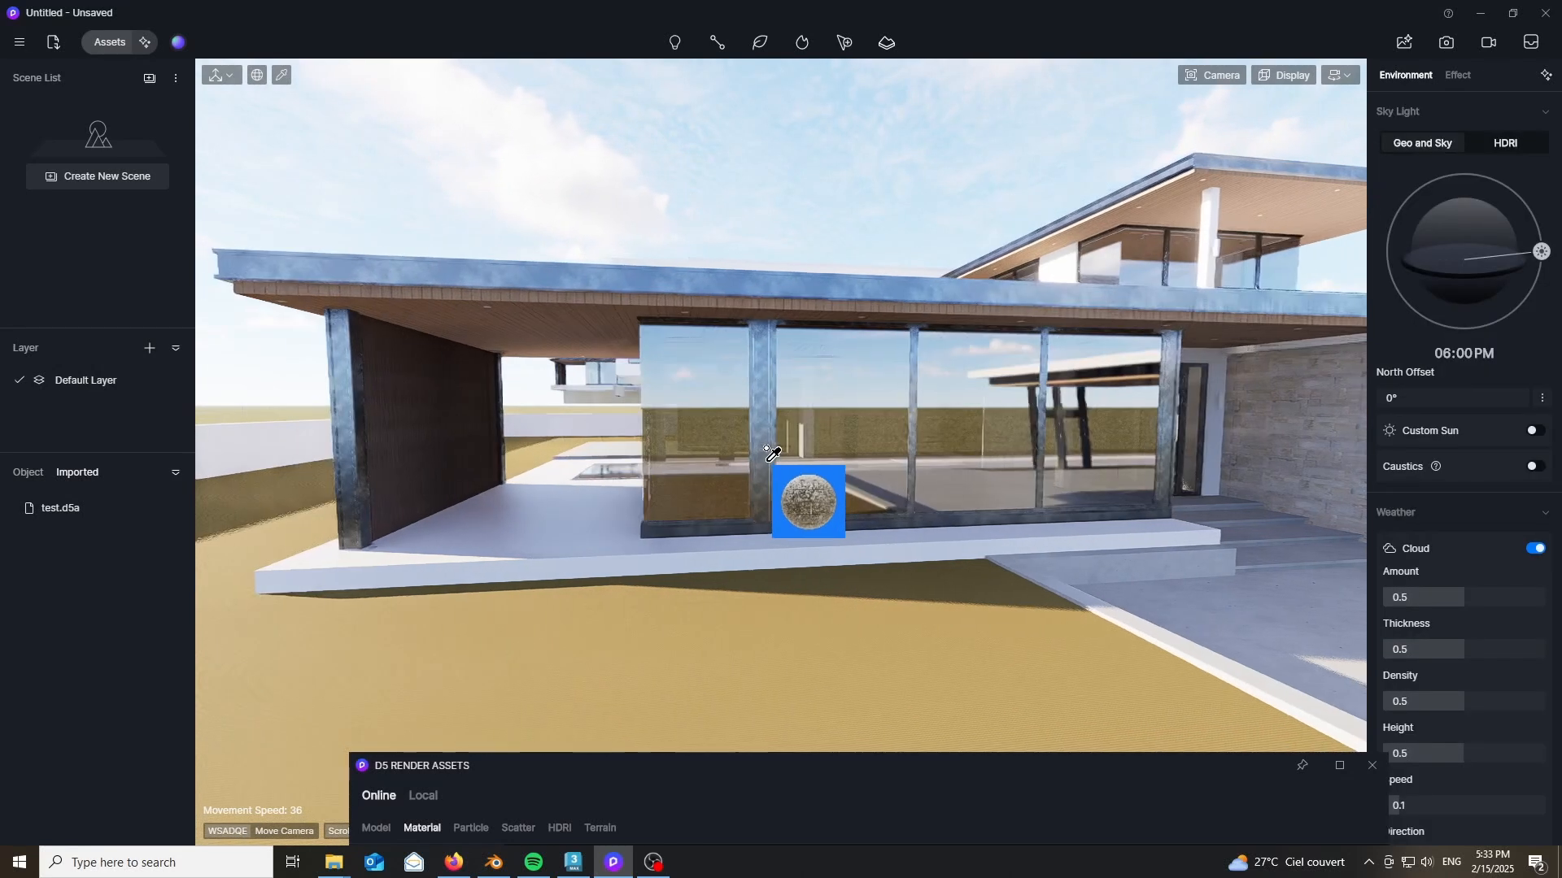
right_drag(768, 452, 911, 452)
scroll(909, 453, up, 2)
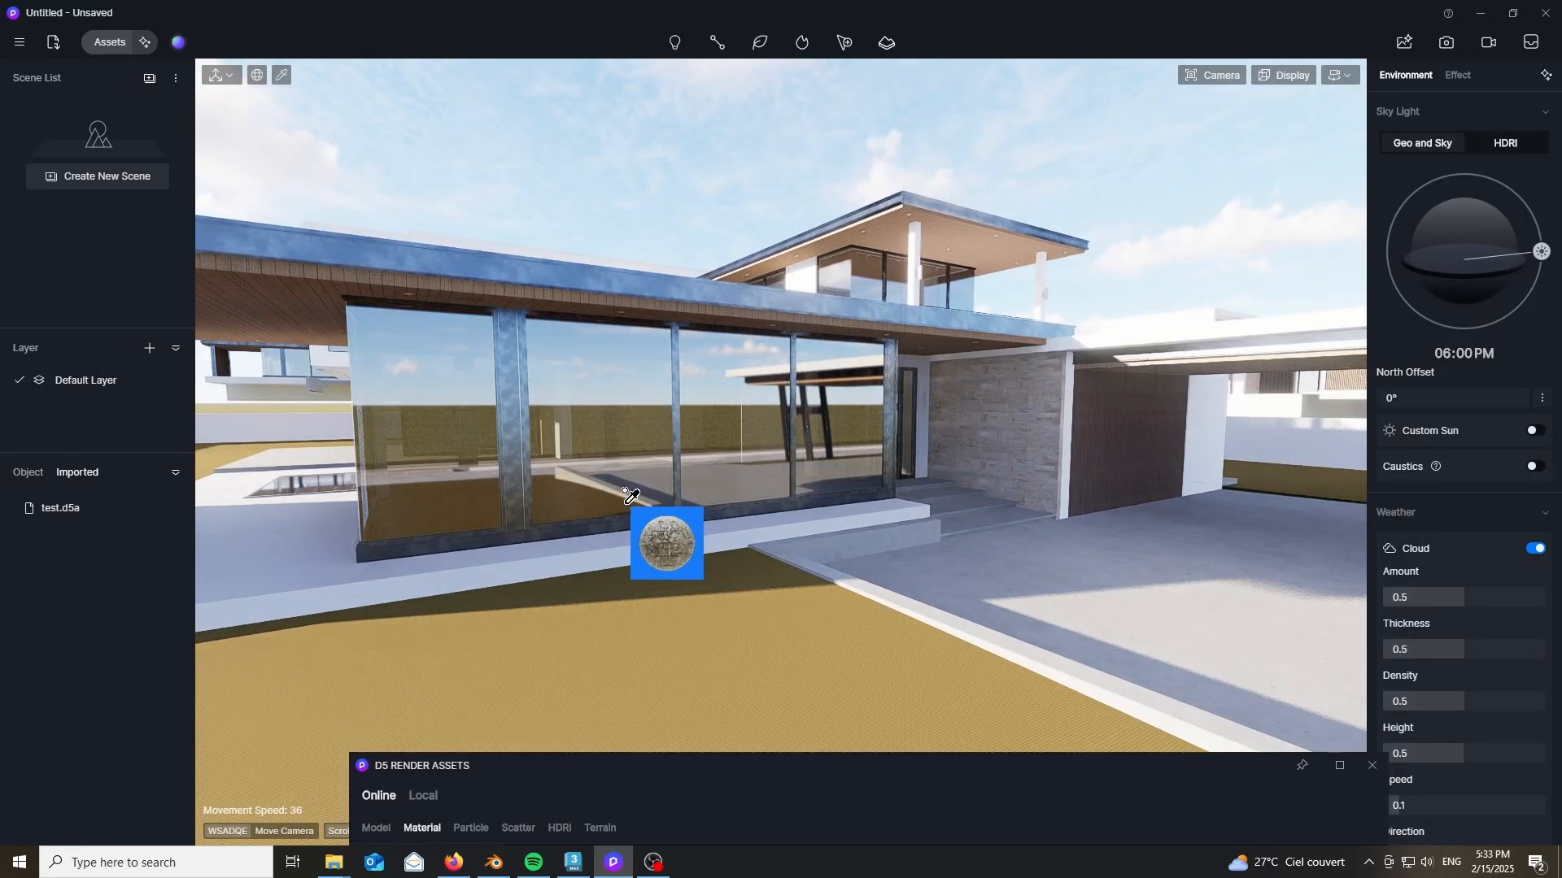
scroll(632, 492, down, 2)
key(Escape)
scroll(537, 540, down, 1)
scroll(525, 543, down, 2)
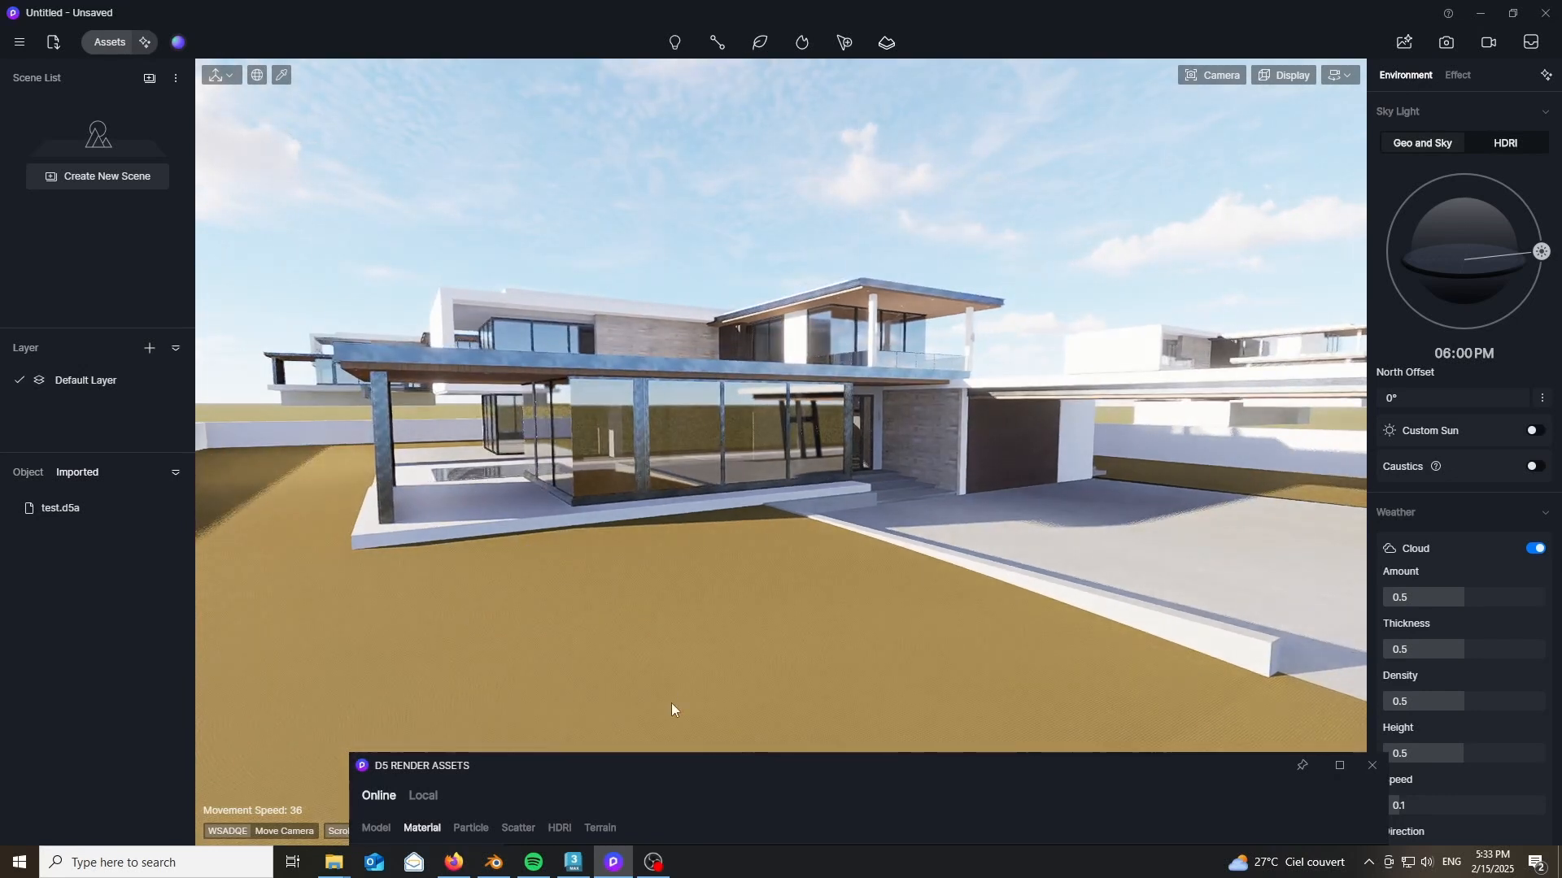
right_drag(774, 500, 536, 525)
key(s)
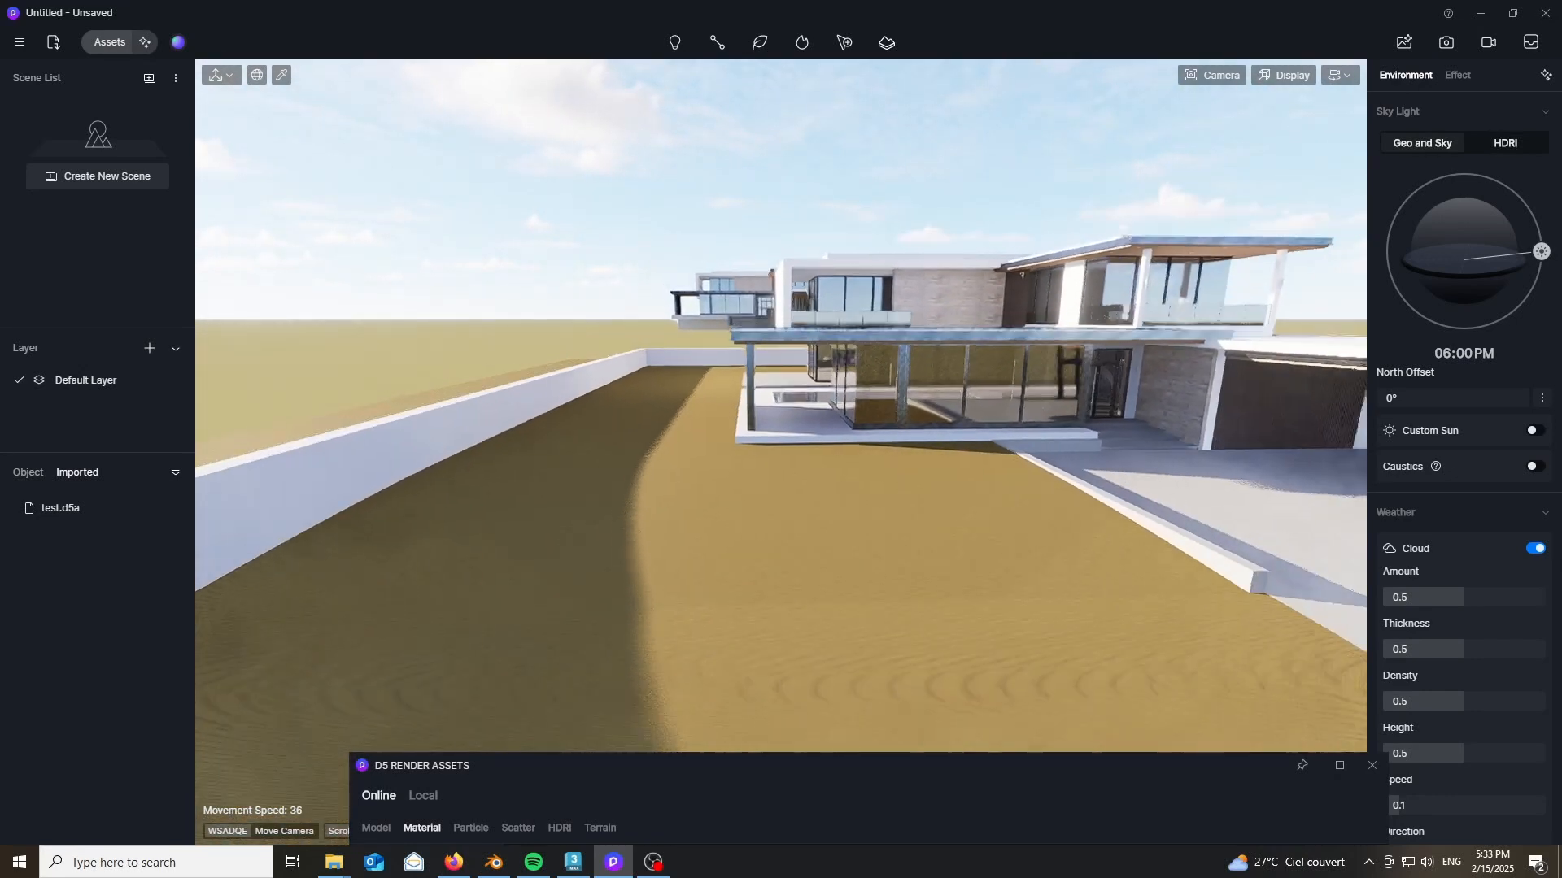
key(d)
right_drag(867, 376, 850, 432)
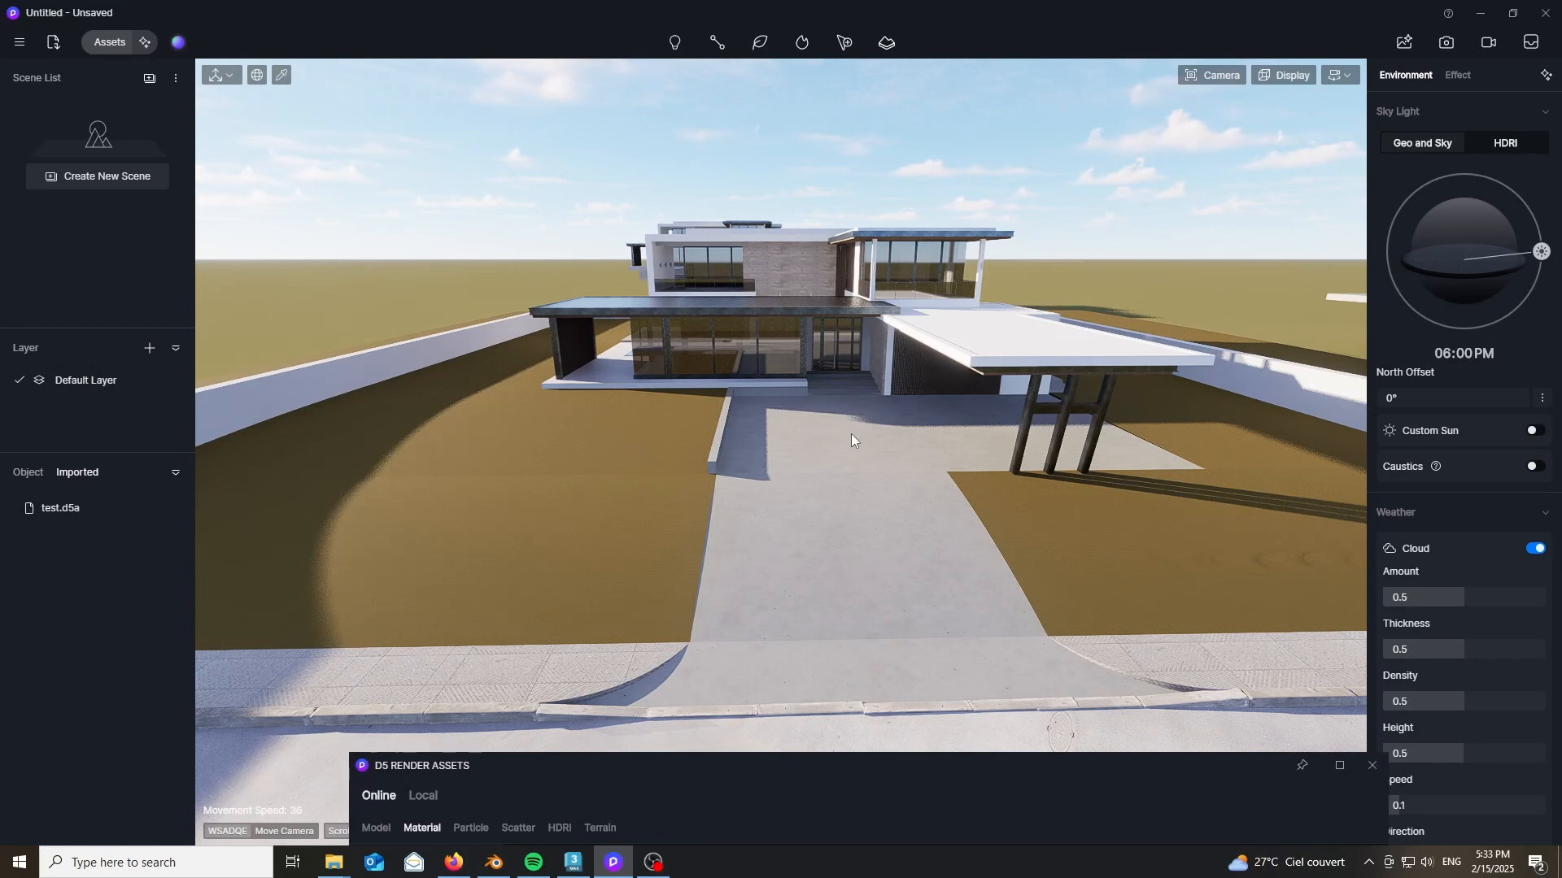
- Show all scatter assets in the asset library without the "glass" search, and dismiss the How to Use banner
drag(571, 782, 724, 115)
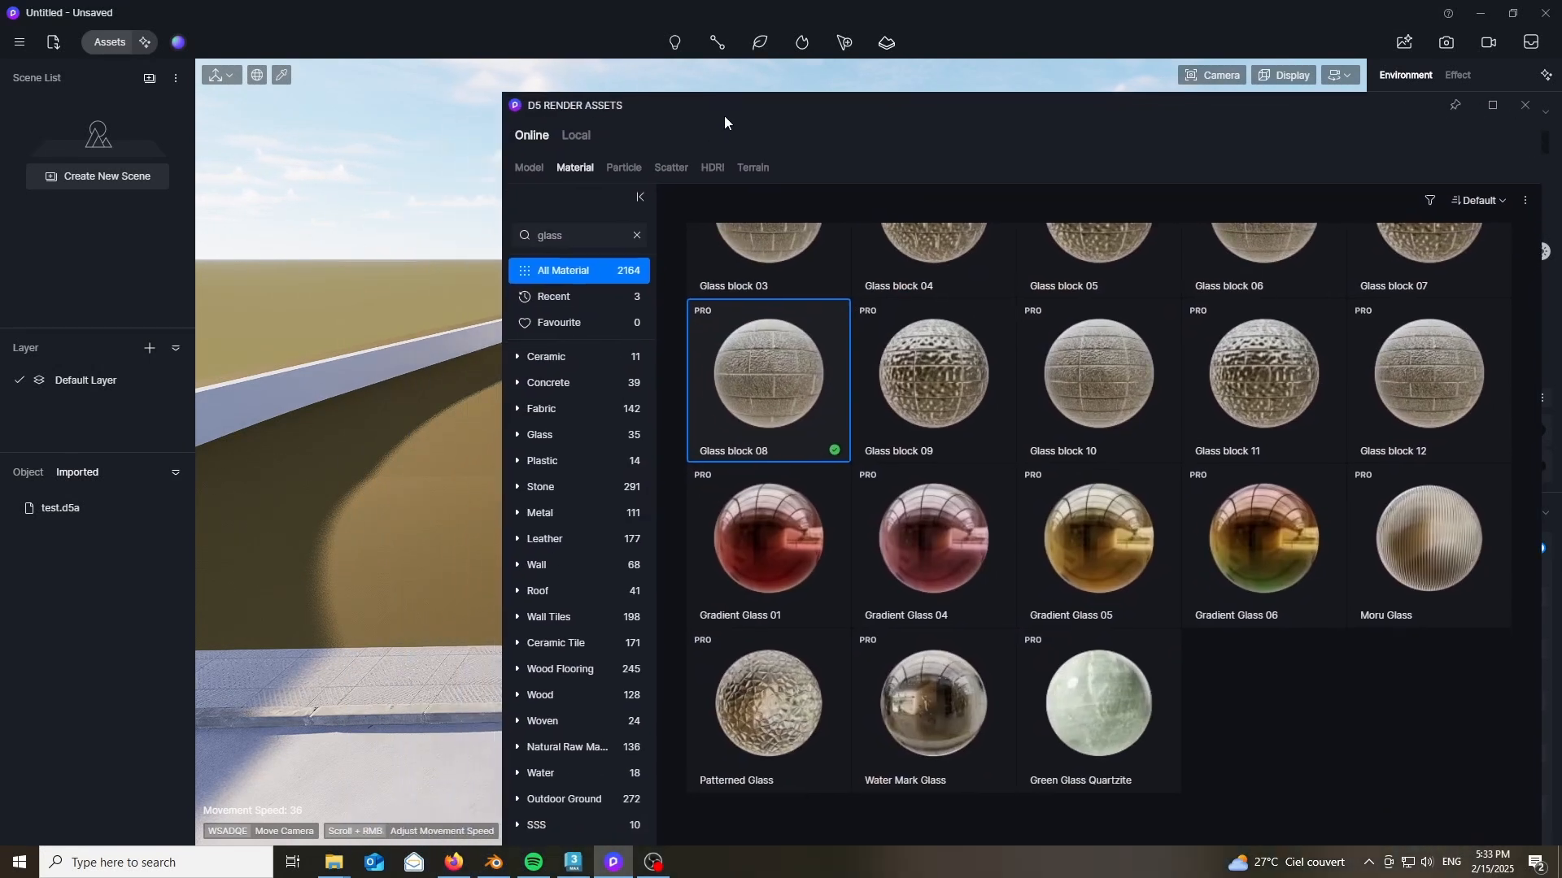
click(677, 169)
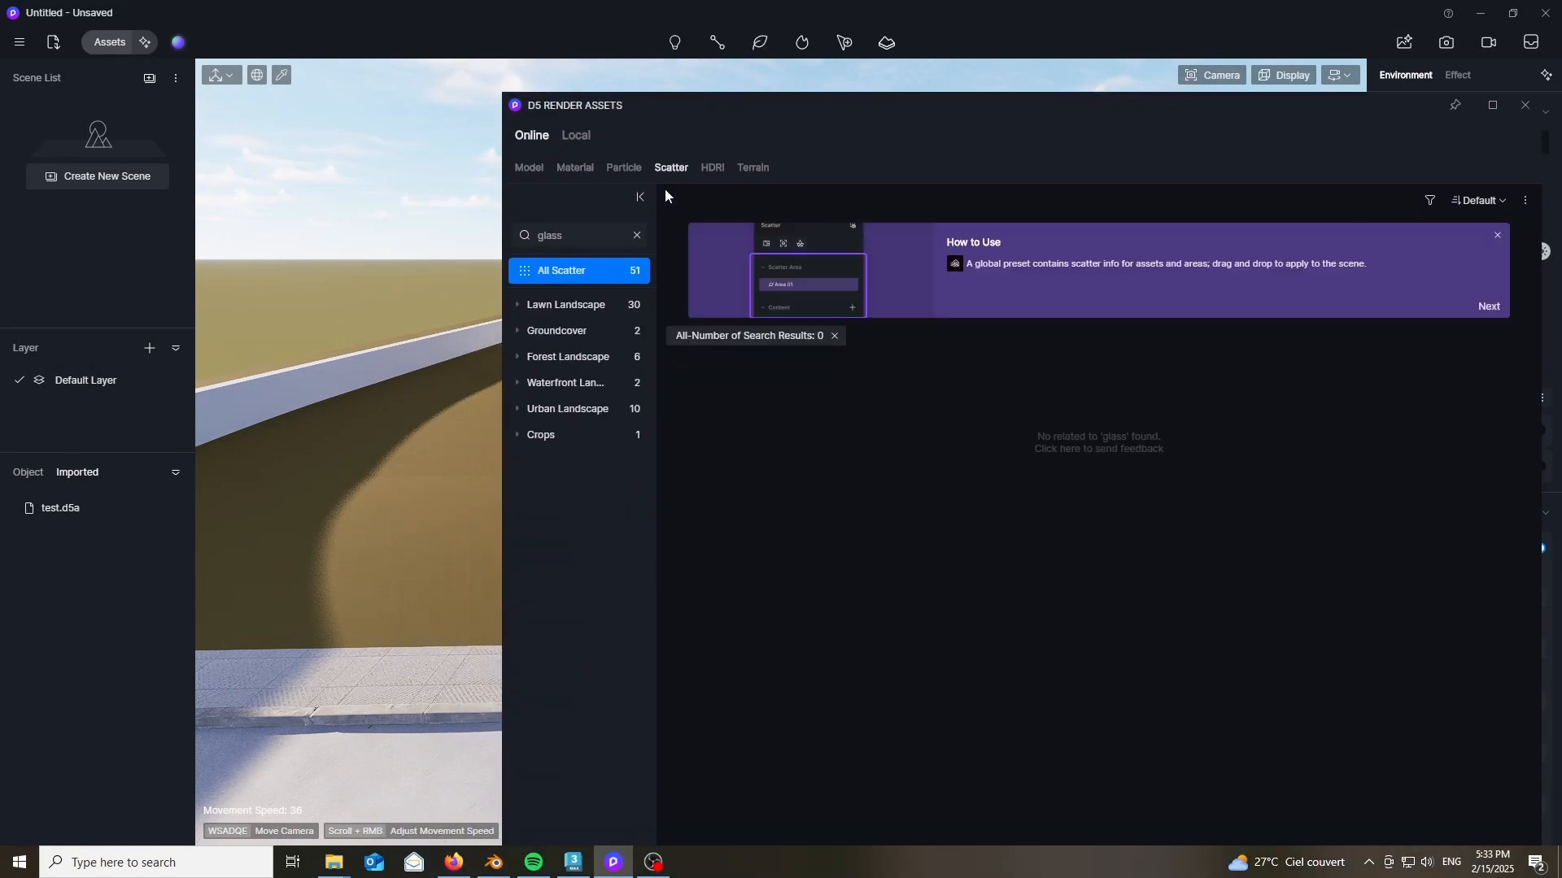
click(636, 235)
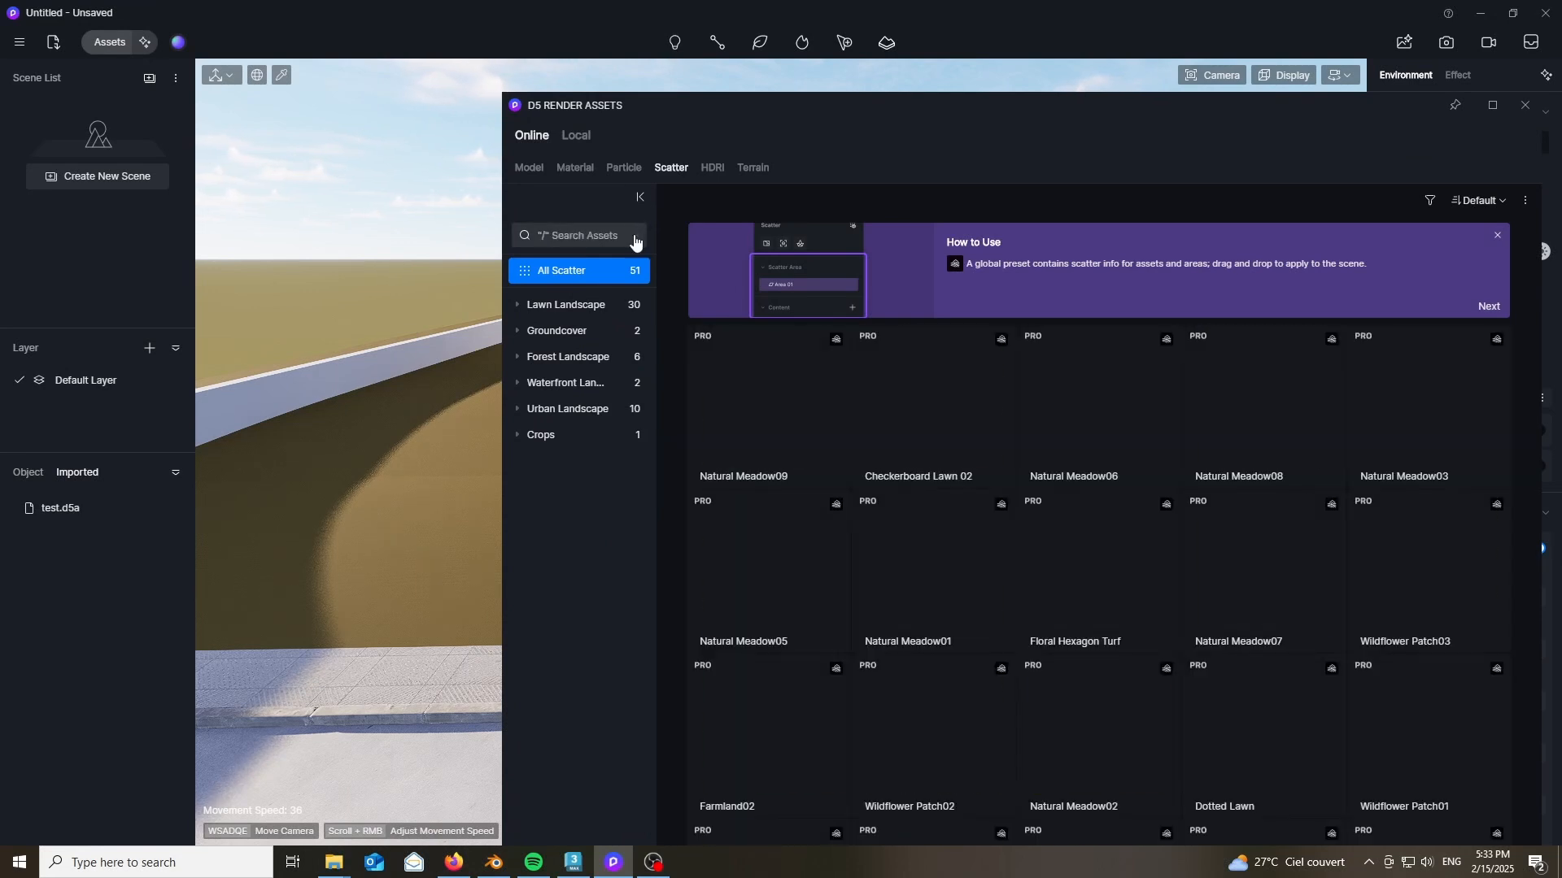
drag(813, 104, 550, 41)
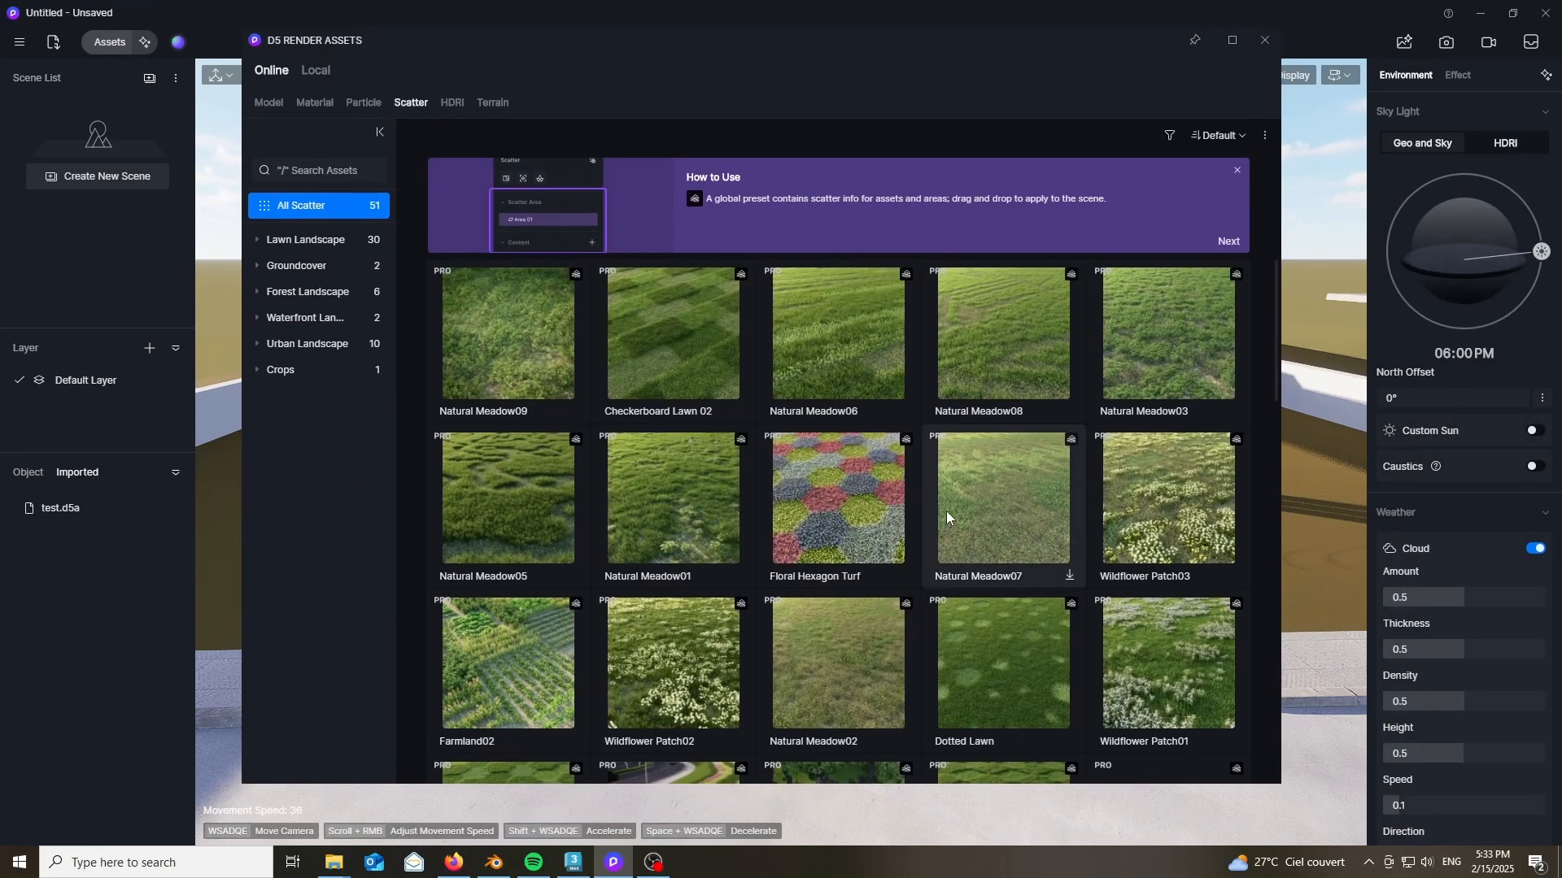
click(1237, 173)
click(1236, 173)
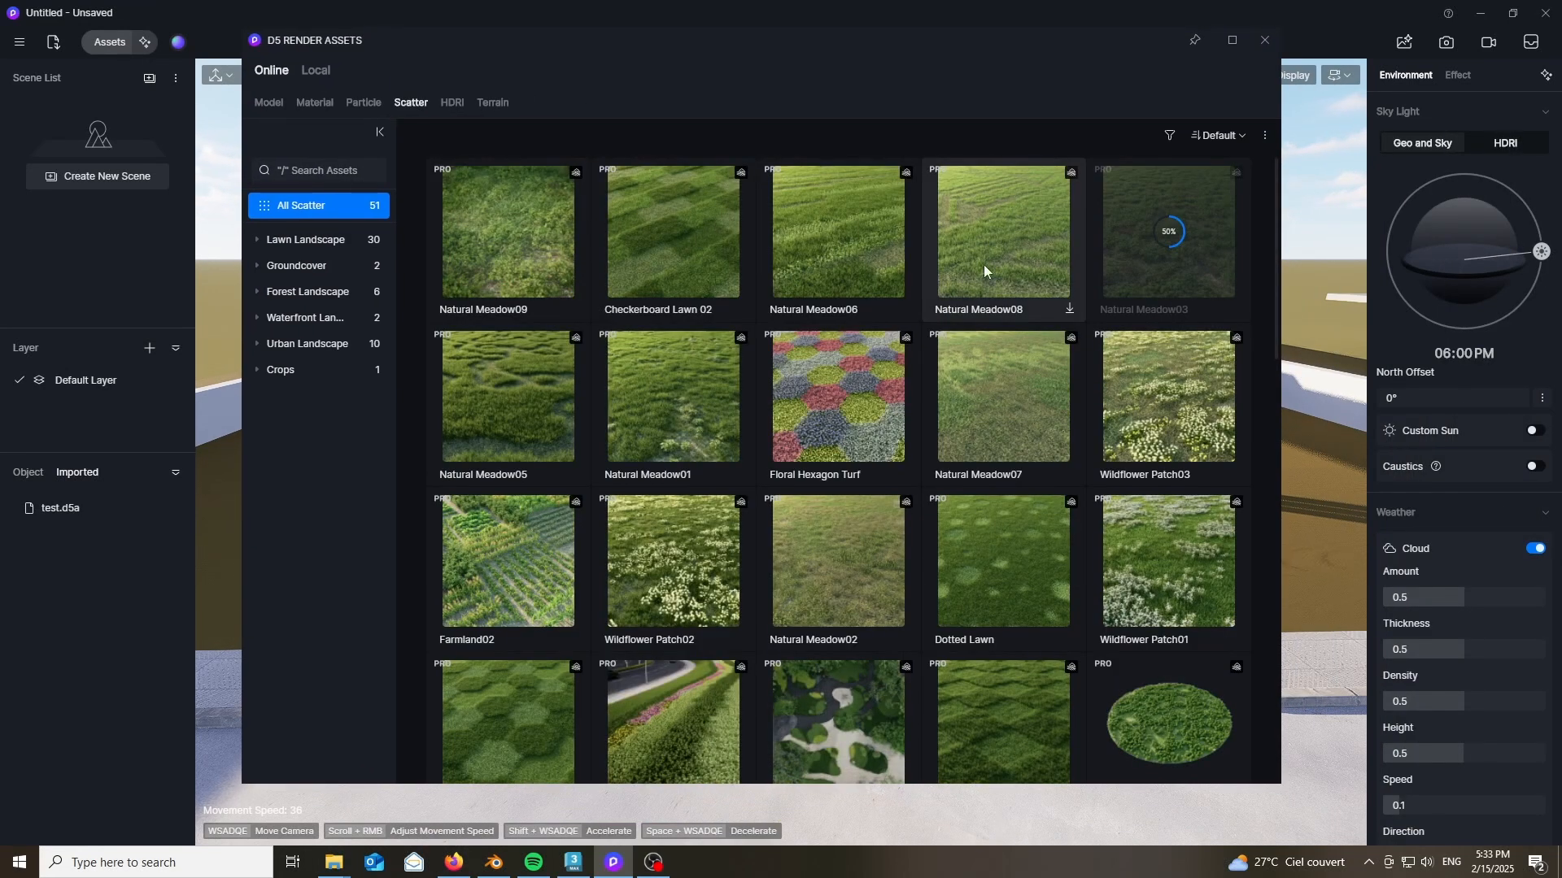
- Find the Natural Meadow04 preset among the scatter assets and choose it for placement
scroll(959, 406, down, 1)
scroll(962, 431, up, 1)
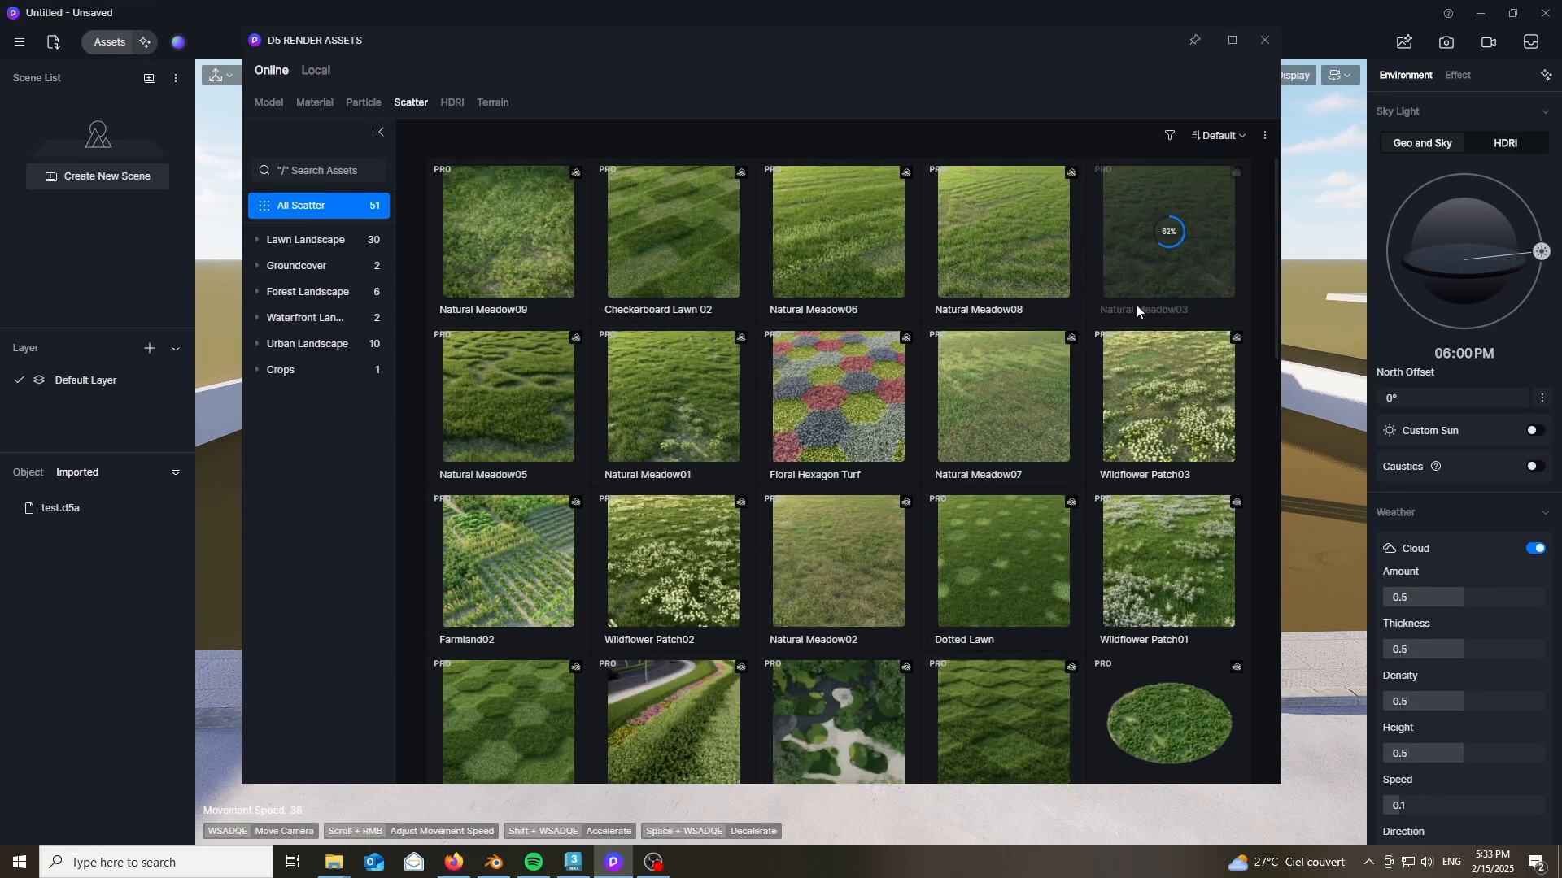
scroll(1159, 275, down, 10)
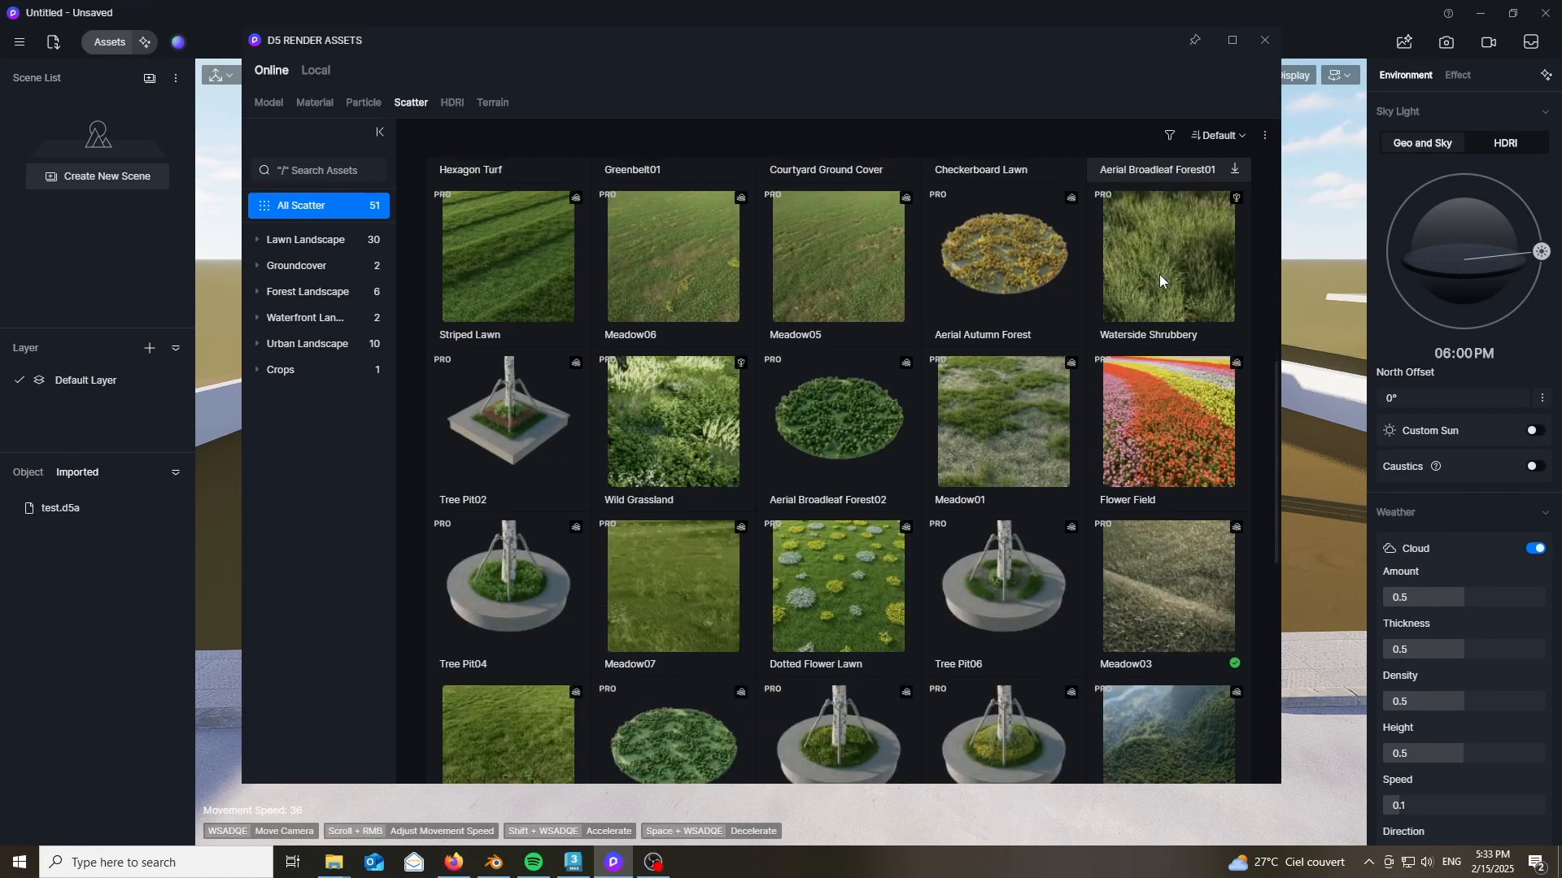
scroll(1160, 276, up, 3)
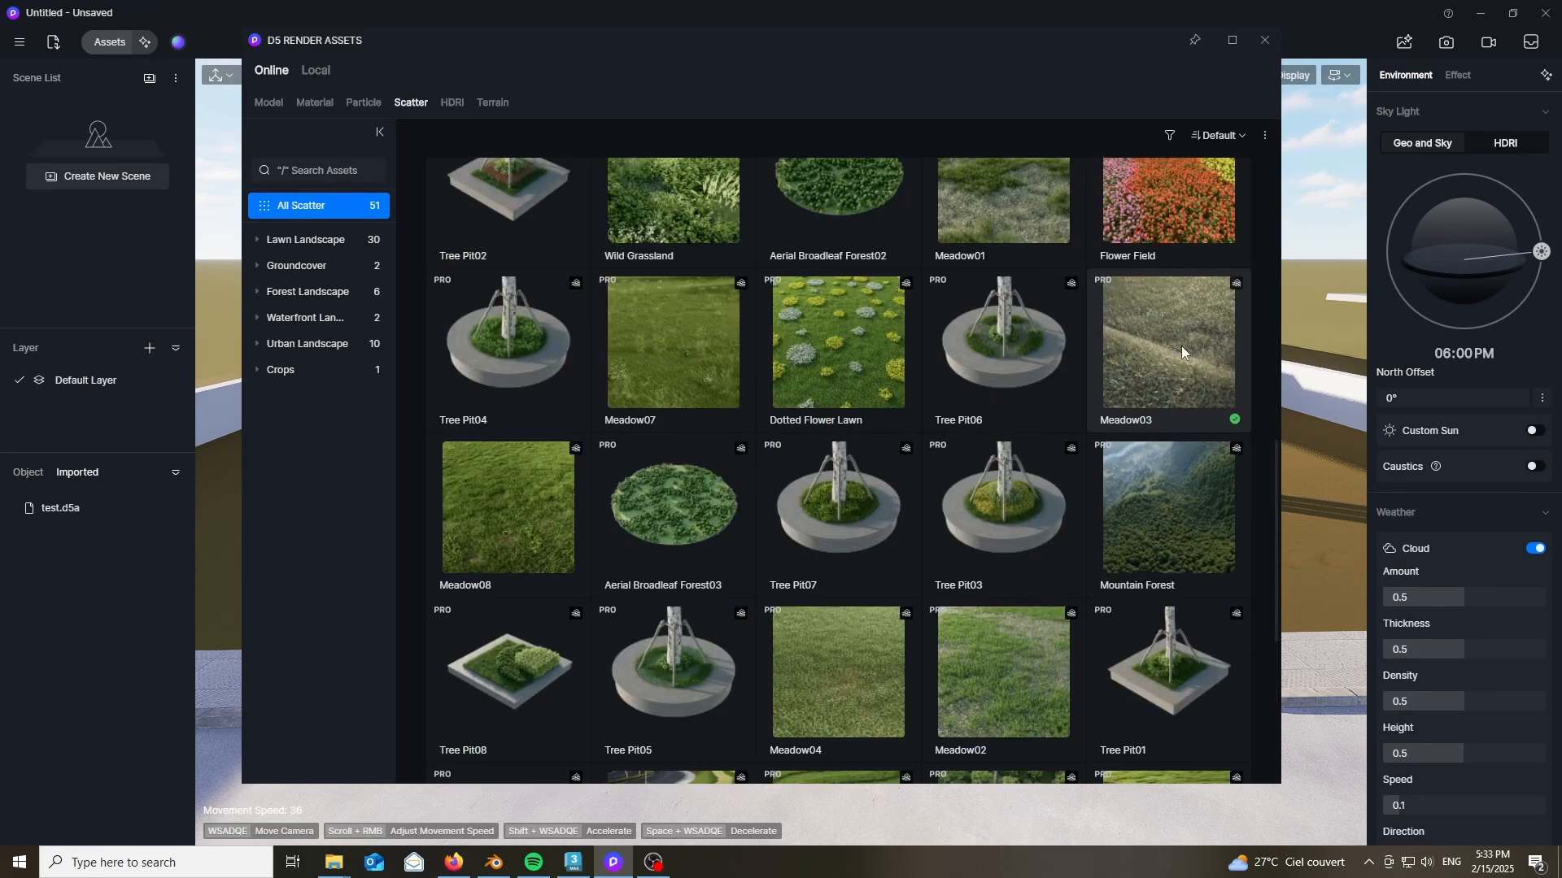
scroll(1145, 321, down, 5)
scroll(1146, 321, down, 3)
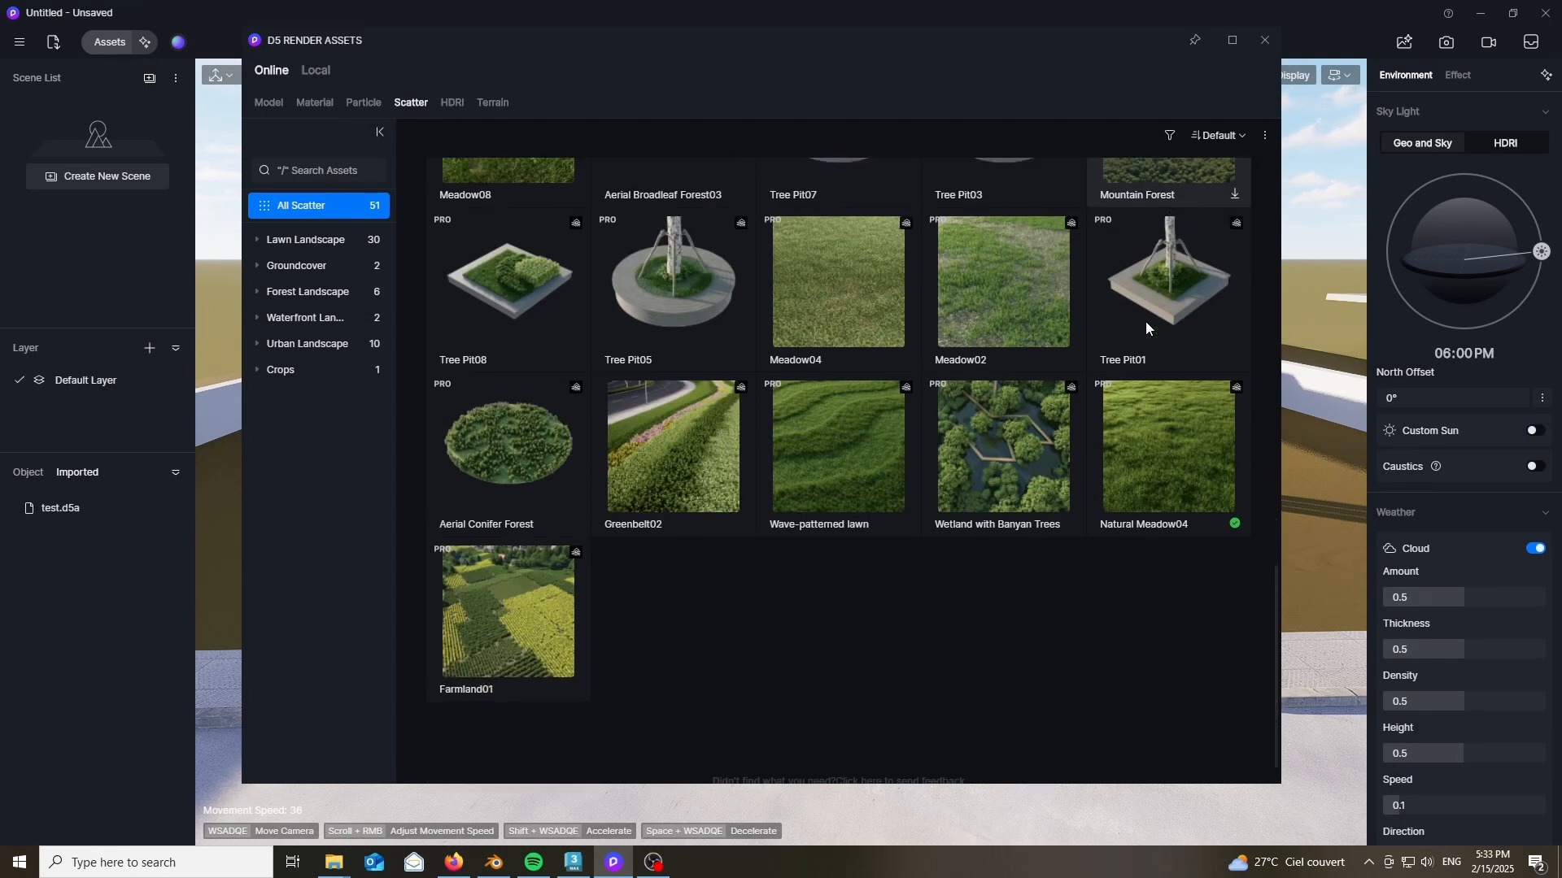
click(1150, 455)
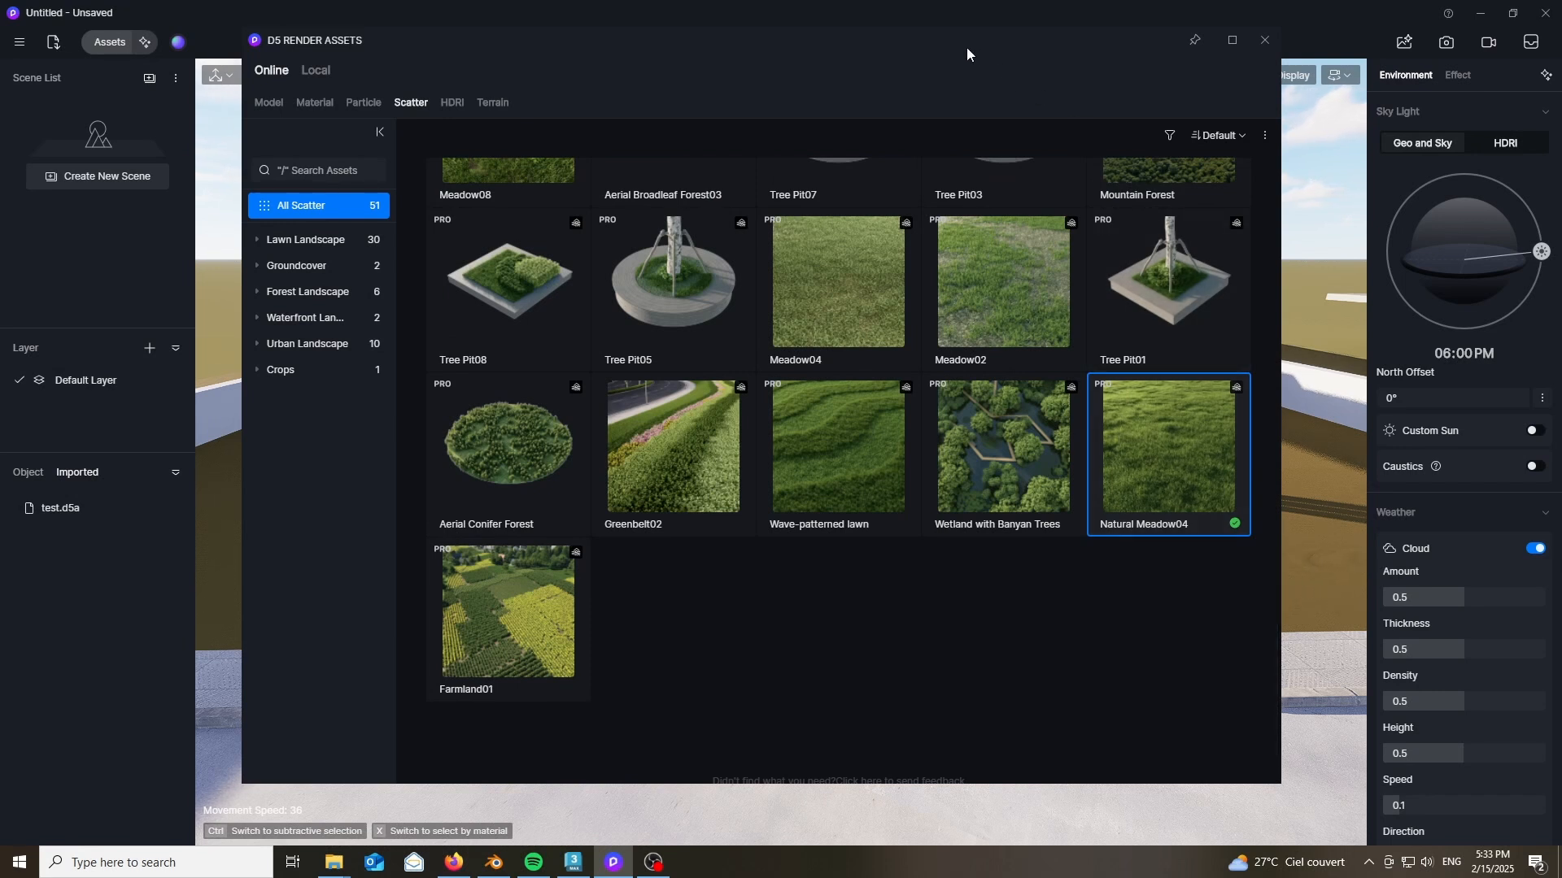
- Create the meadow scatter on the brown ground surface around the house, with the asset library moved out of the way
drag(966, 47, 1143, 773)
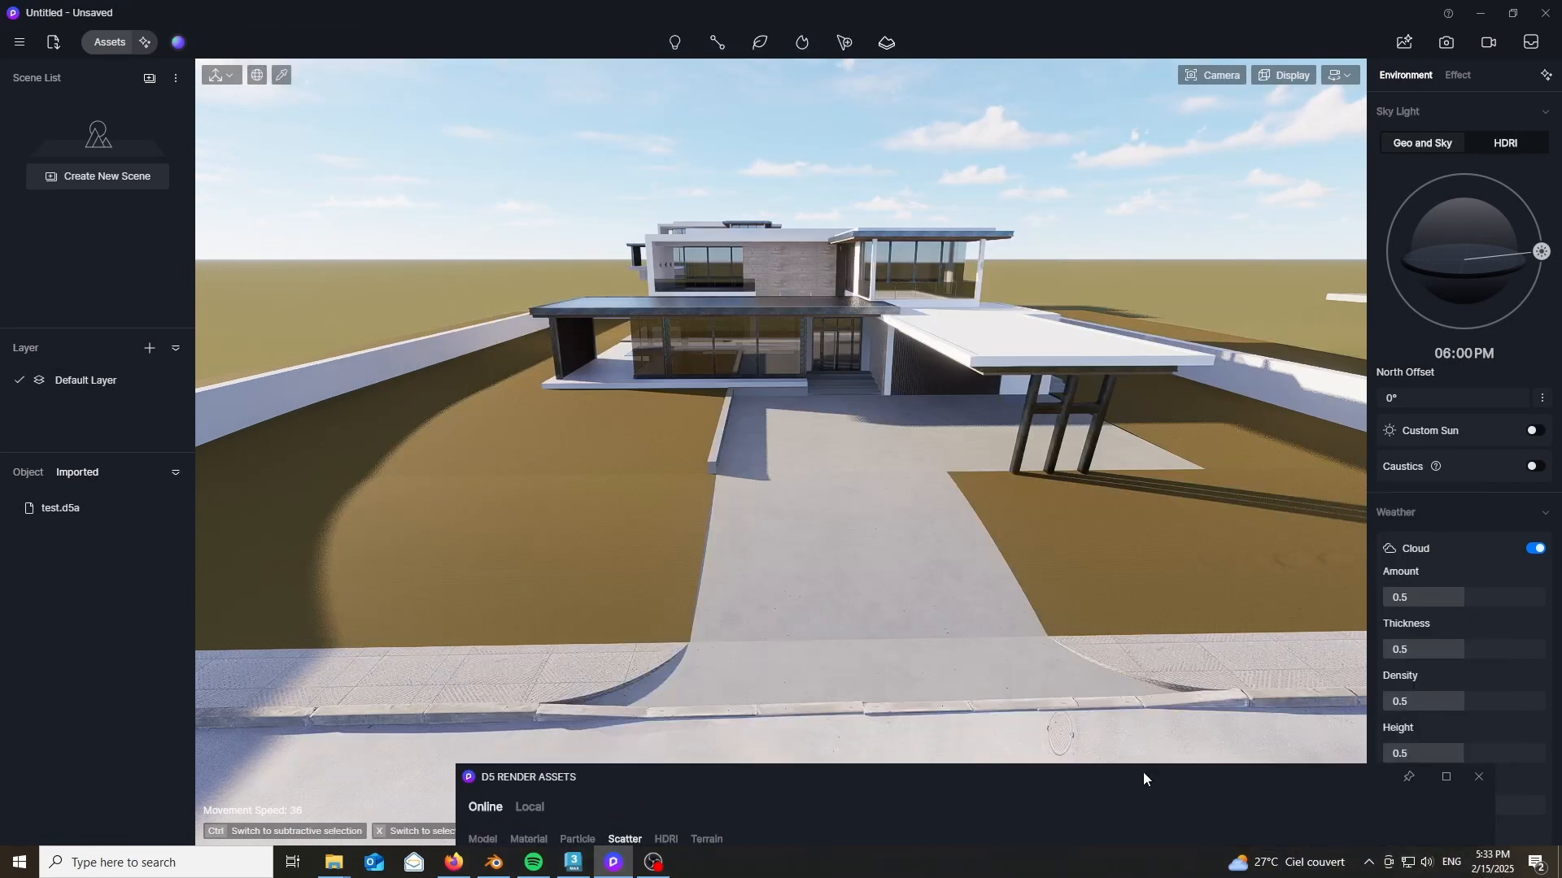
click(488, 498)
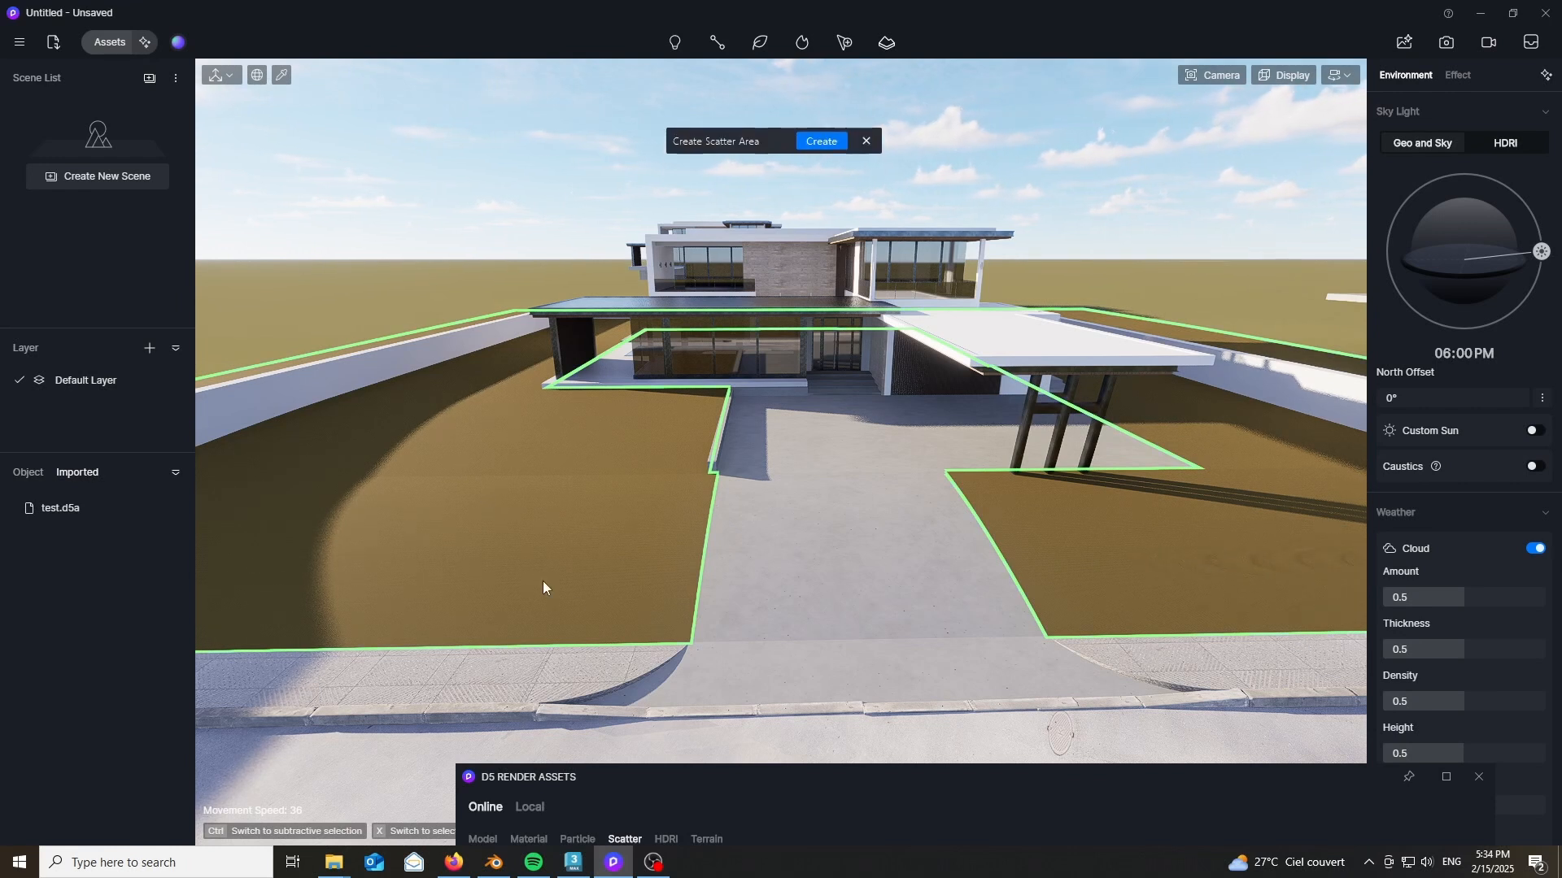
click(820, 143)
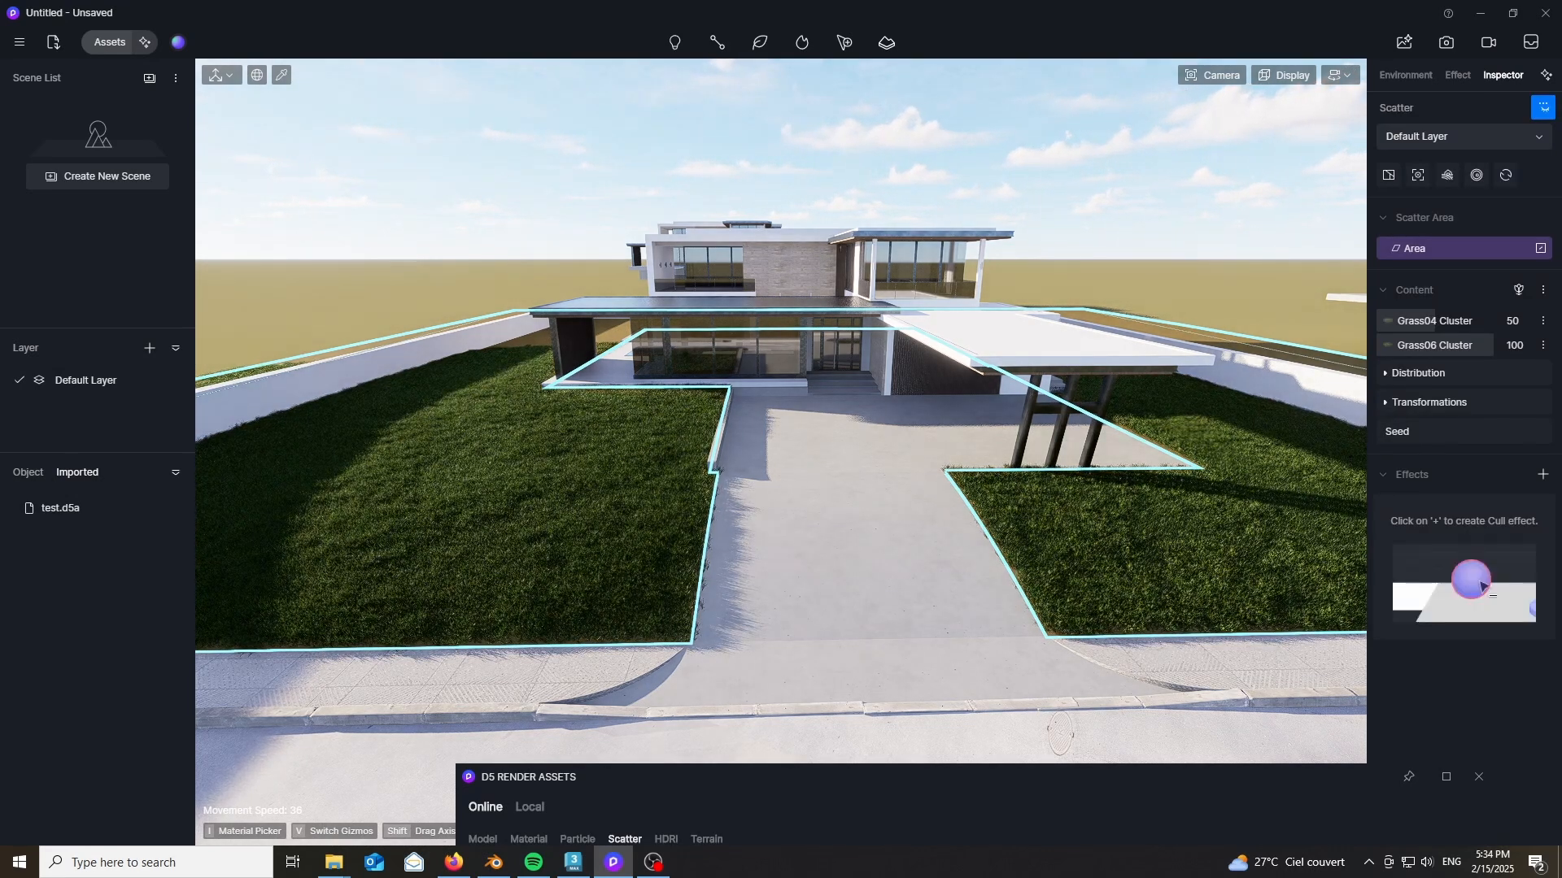
right_drag(932, 486, 937, 454)
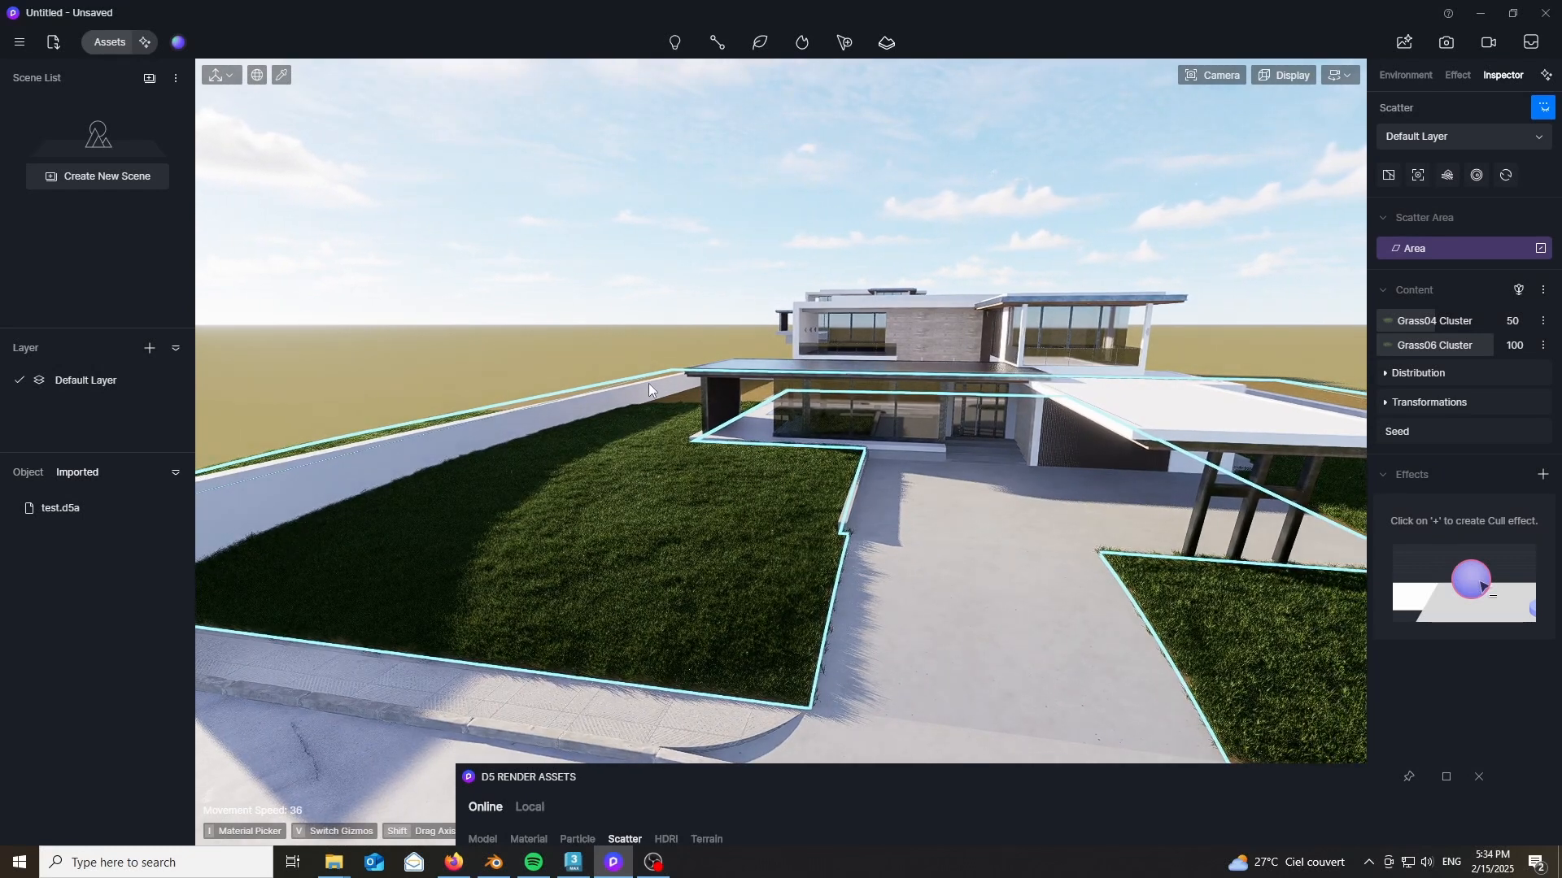
- Examine the meadow scatter around the house, from a full view down to the grass blades and back out
right_drag(648, 383, 1269, 423)
key(a)
key(w)
key(s)
key(w)
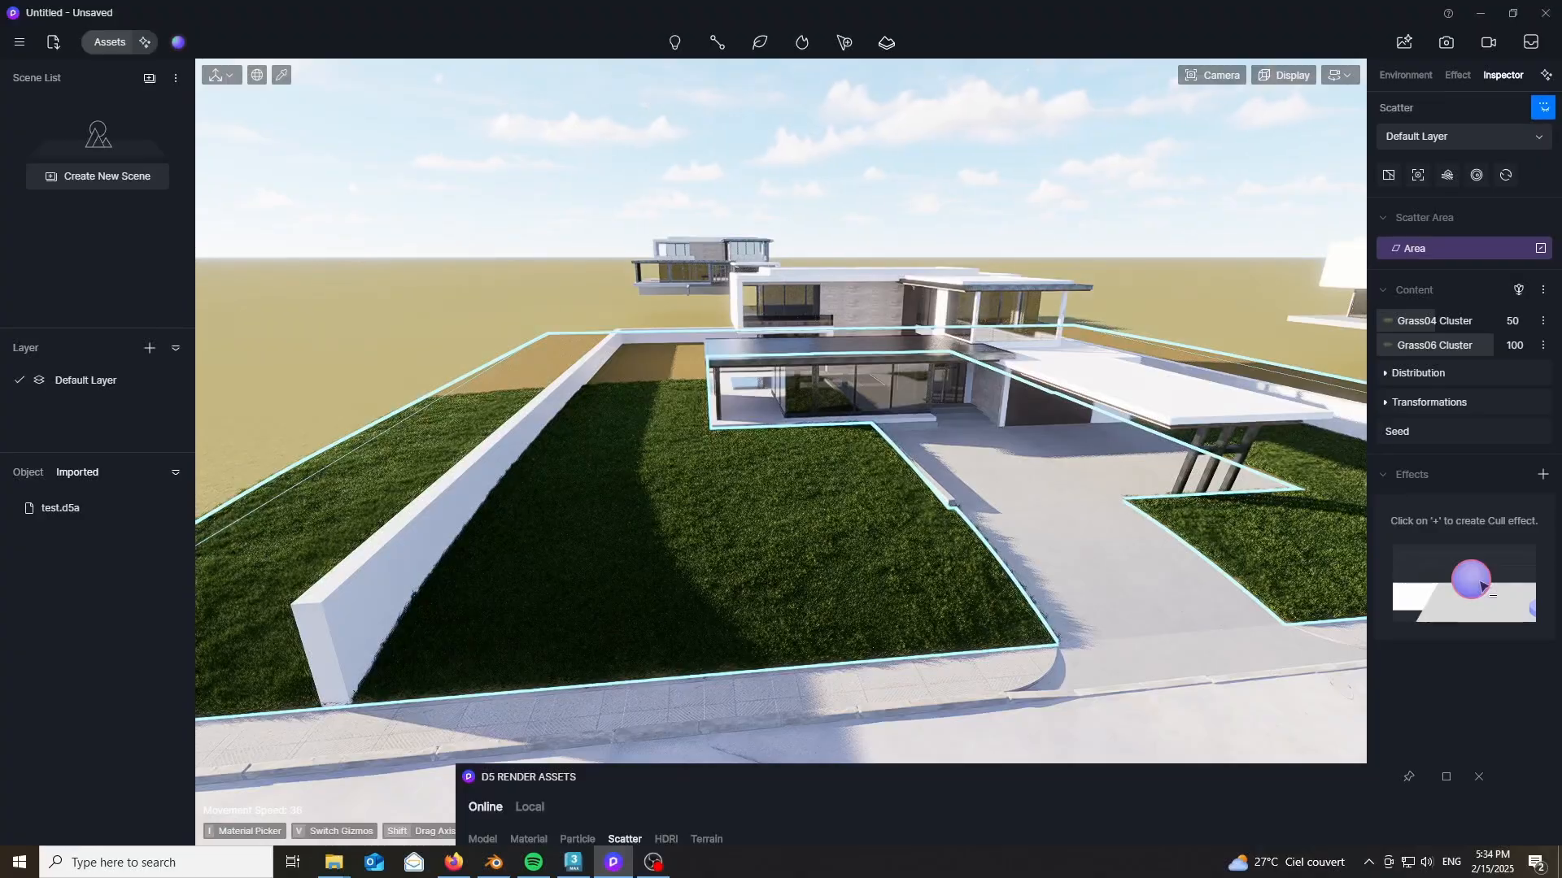
right_drag(781, 423, 805, 557)
key(w)
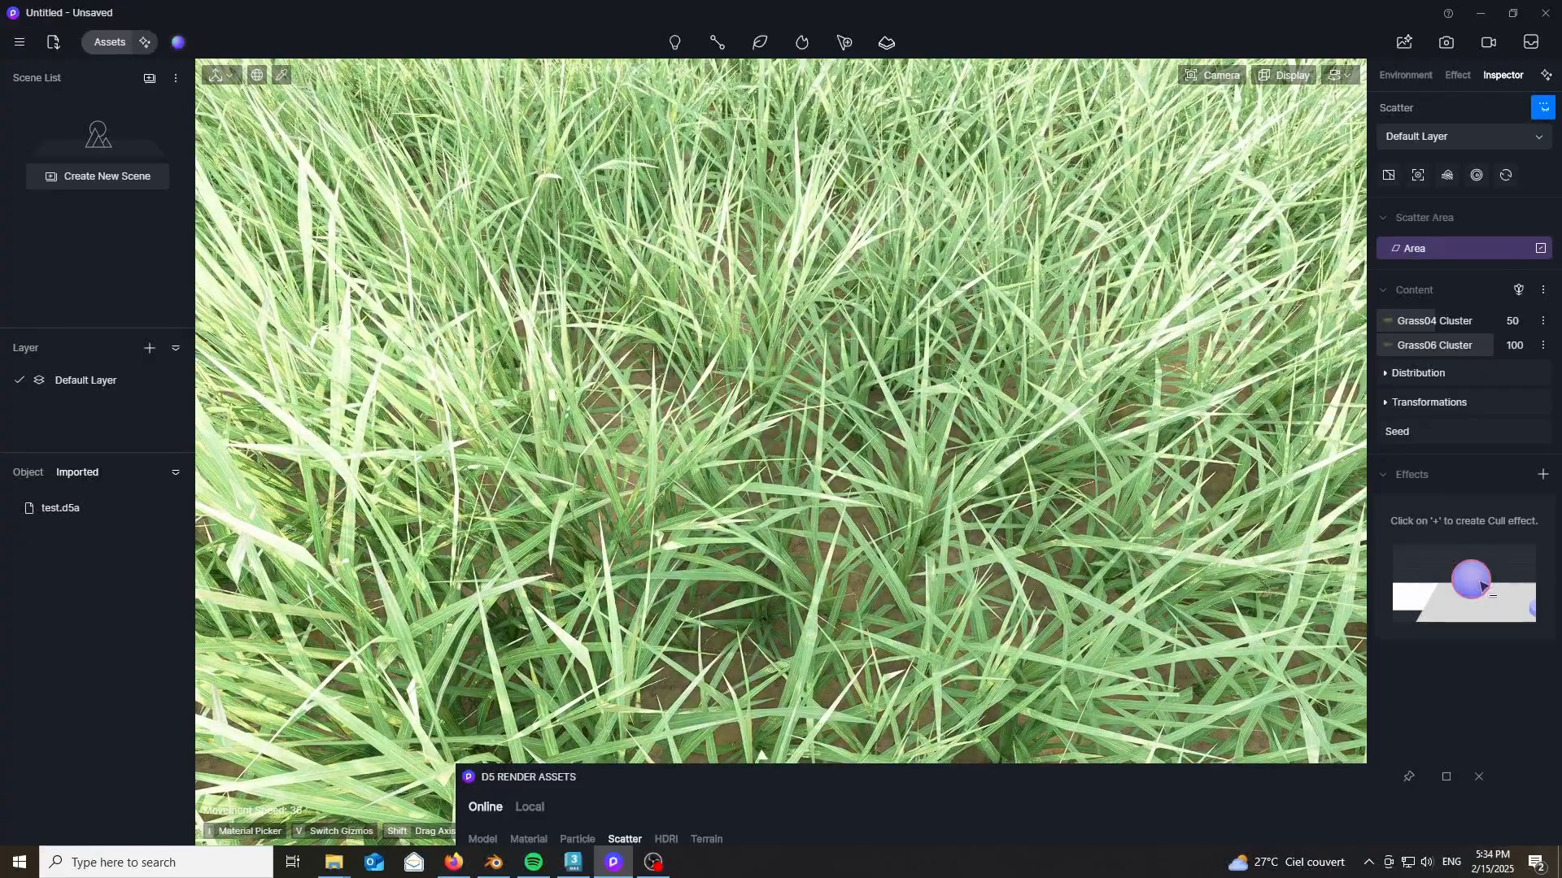
key(s)
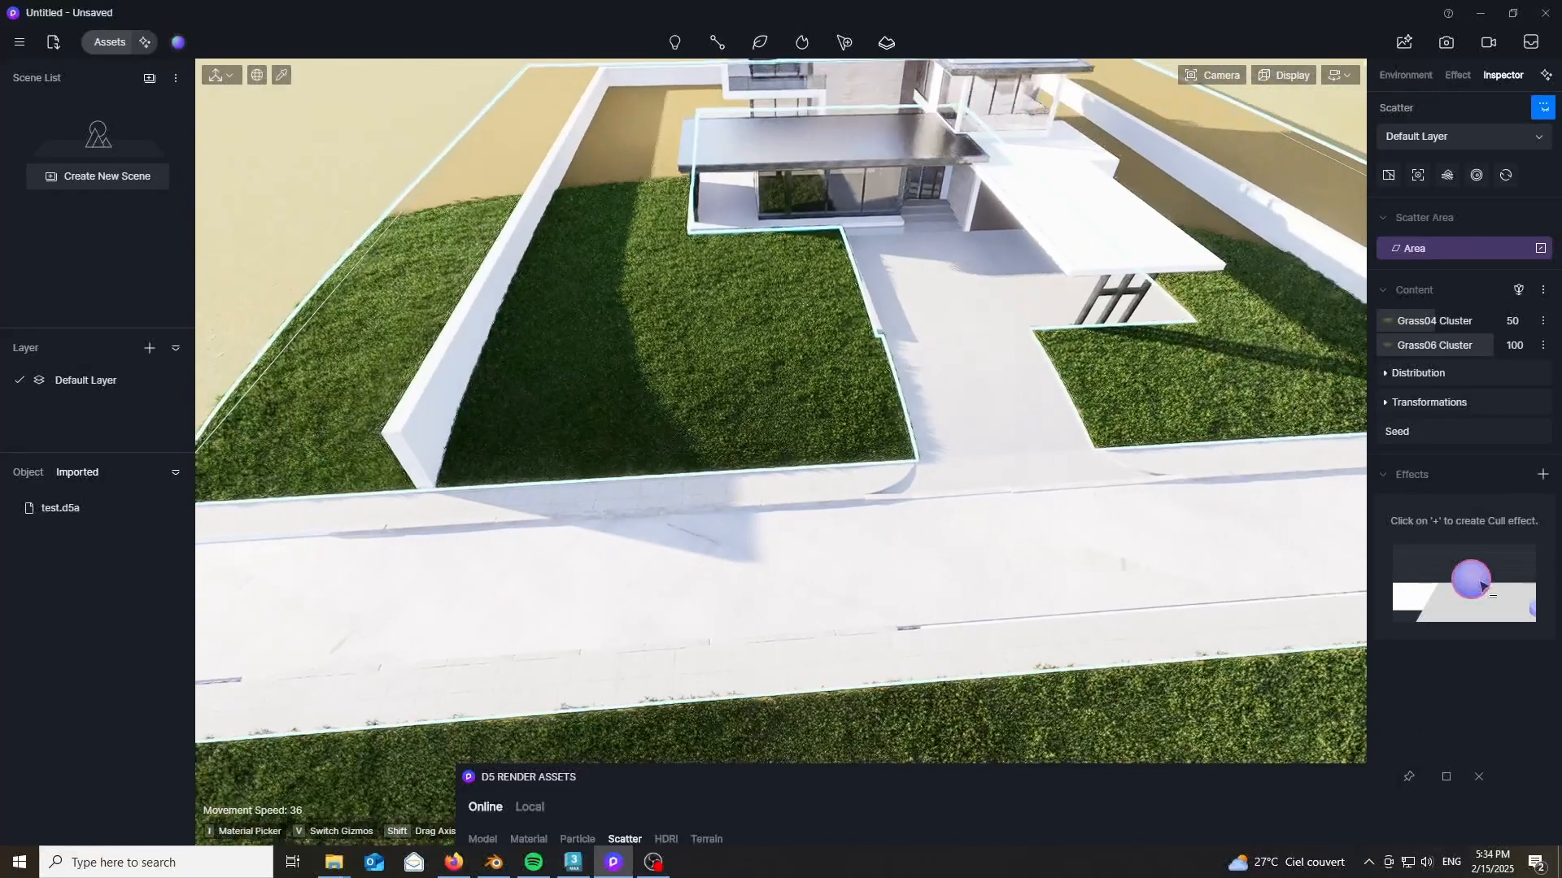
mouse_move(805, 557)
right_down()
mouse_move(793, 448)
mouse_move(801, 529)
right_up()
right_drag(720, 392, 646, 398)
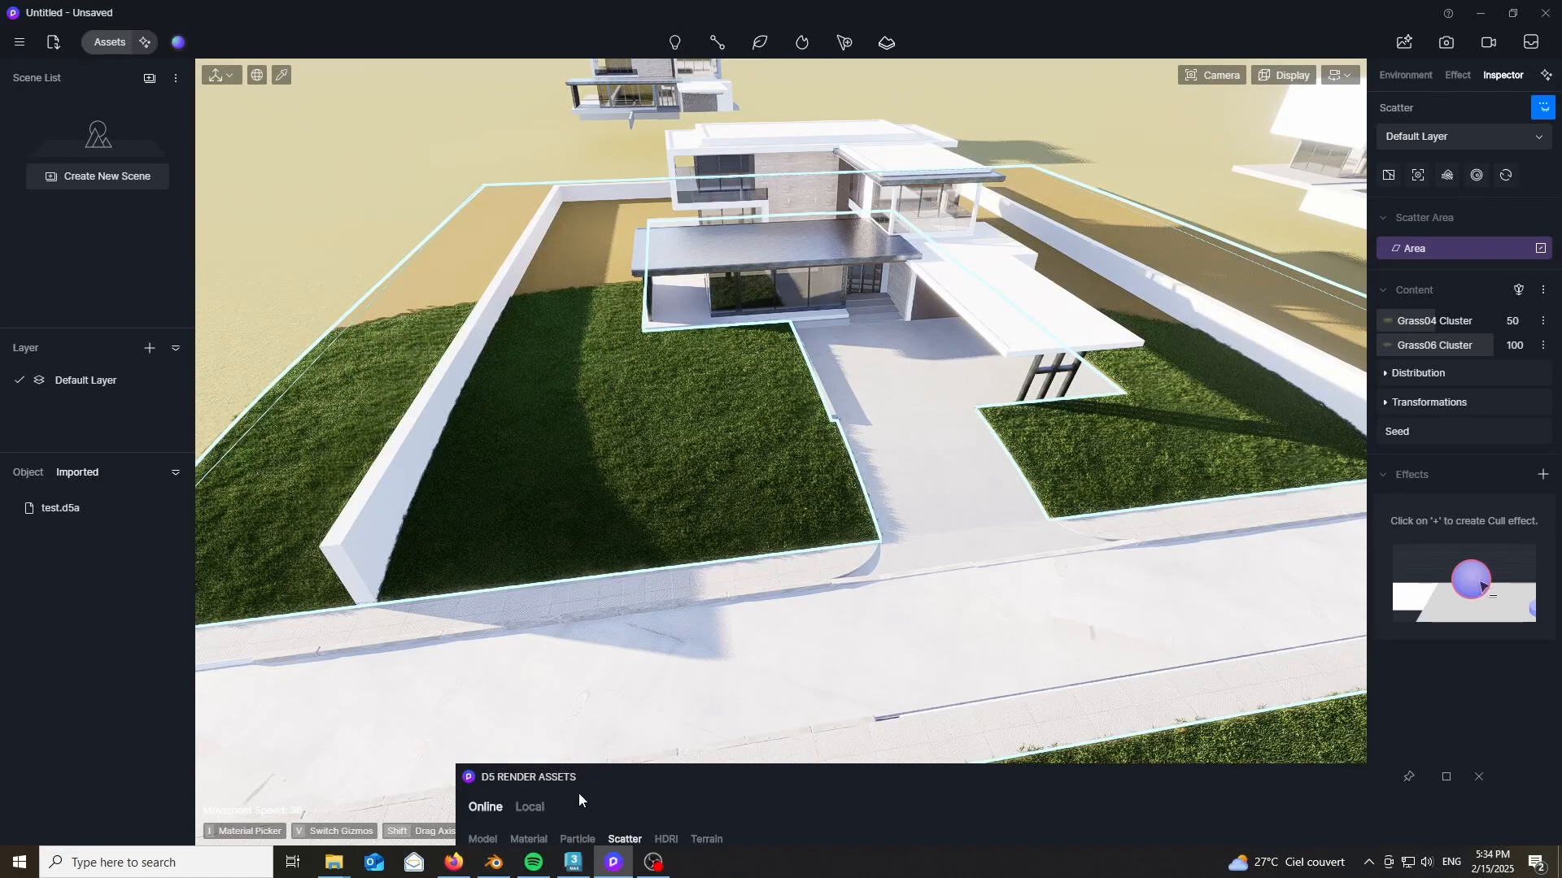
- Show the palm models in the Nature category of the online asset library
drag(578, 792, 383, 86)
click(334, 107)
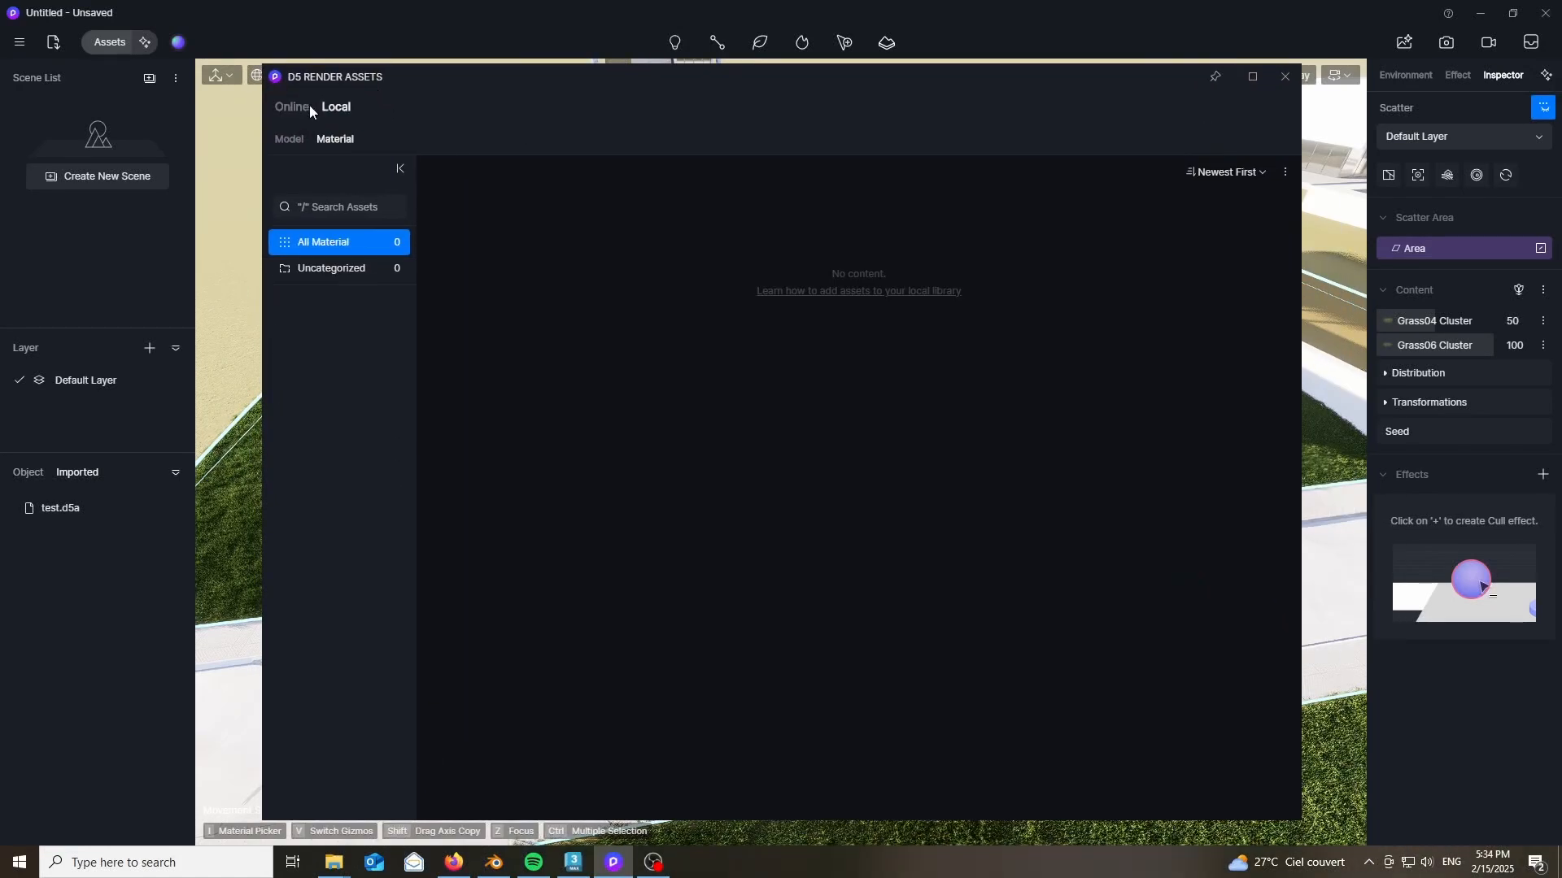
click(298, 114)
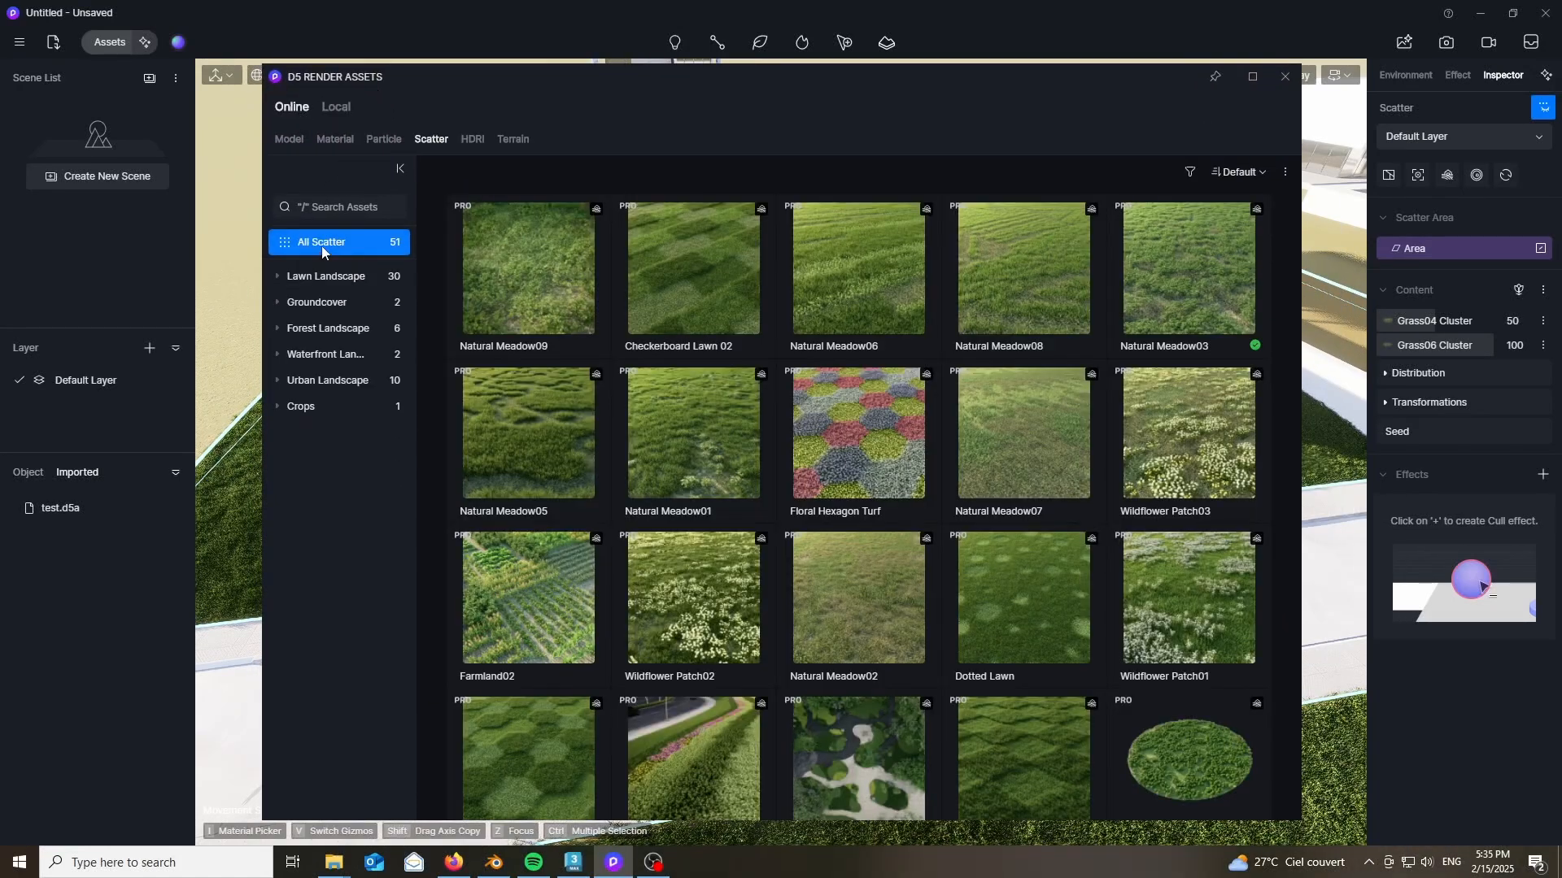
click(289, 139)
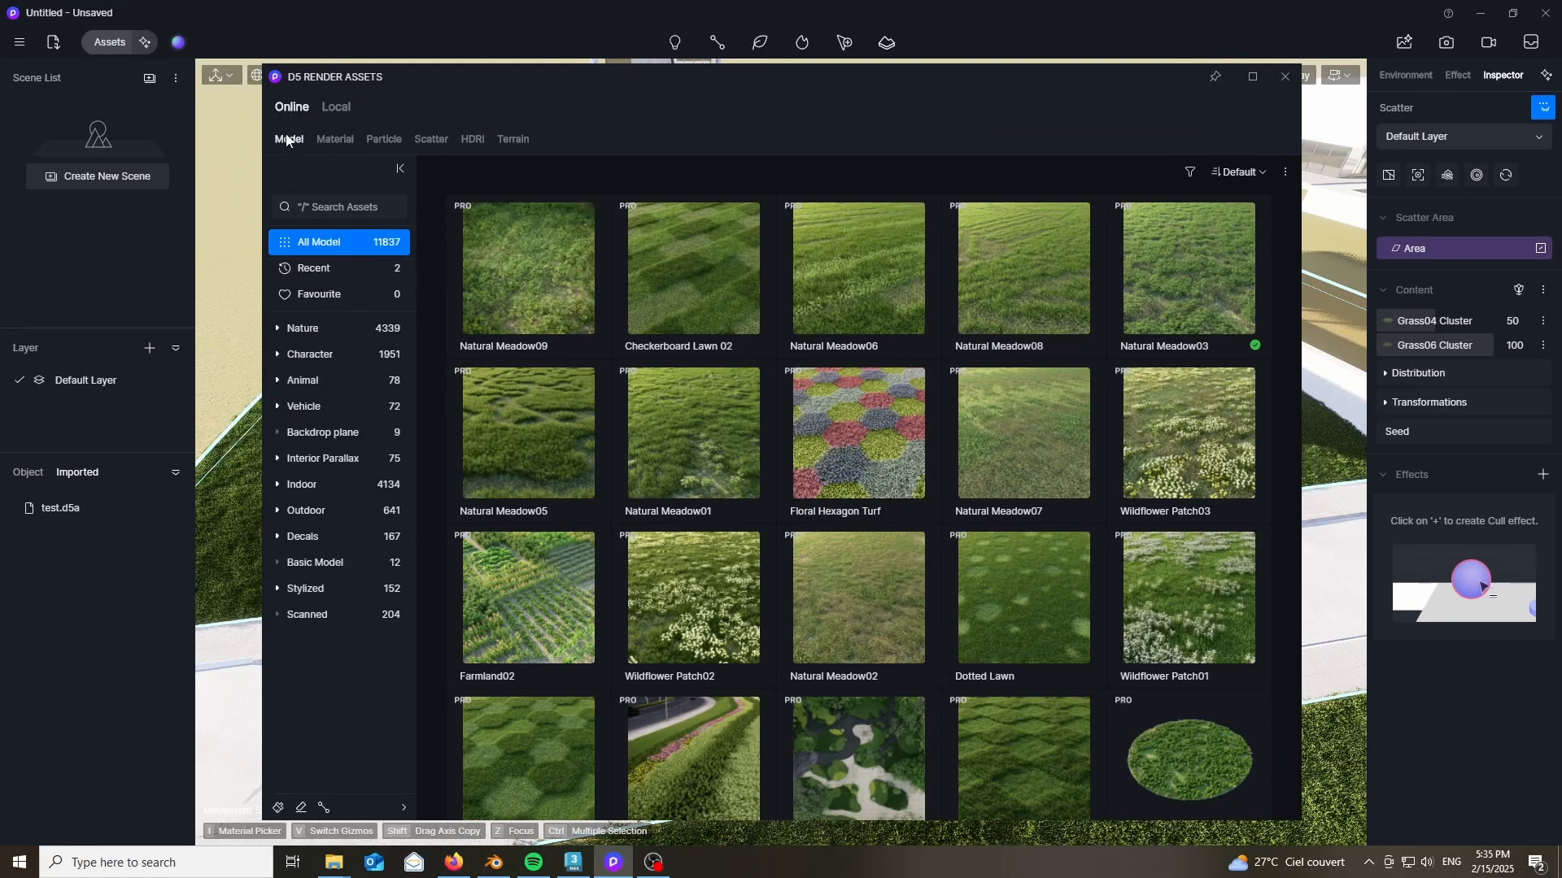
click(339, 329)
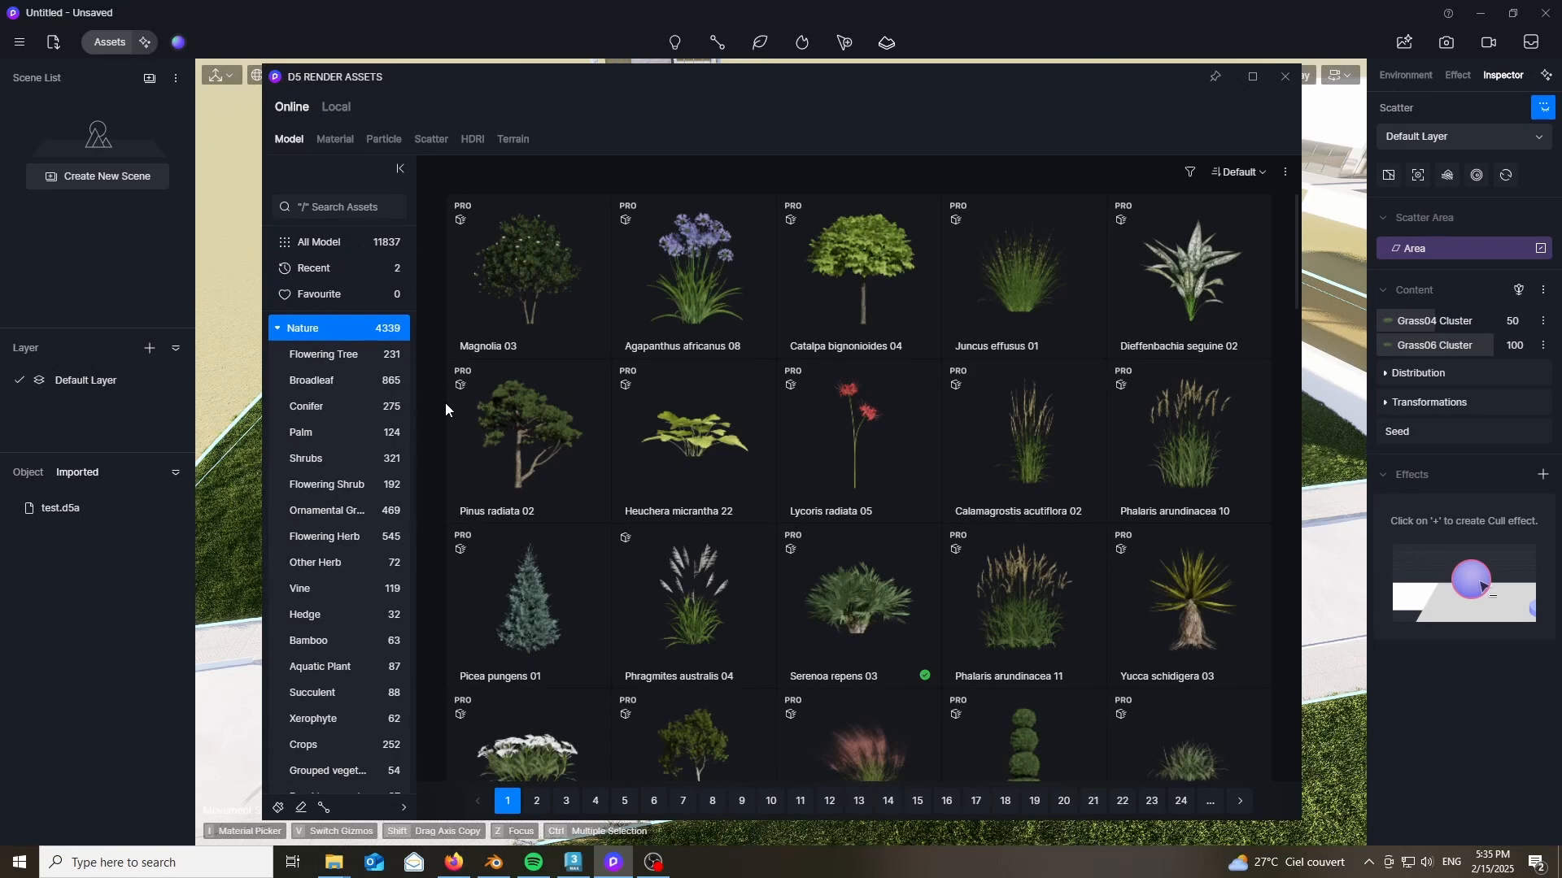
click(336, 432)
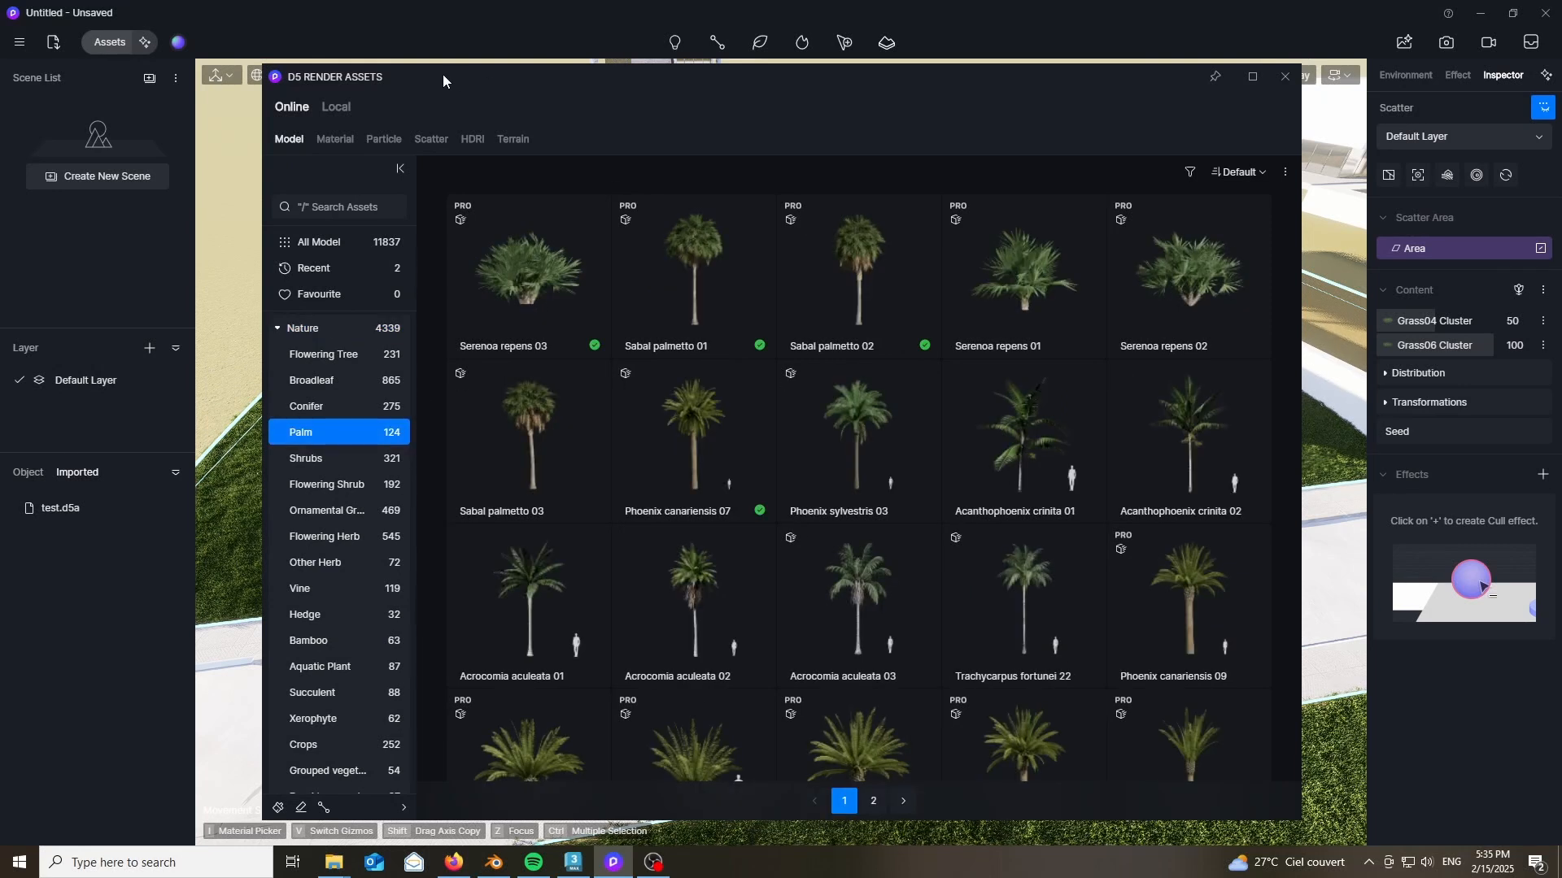
- Choose the Serenoa repens 03 palm and place one on the lawn at the street end of the boundary wall
drag(442, 74, 723, 82)
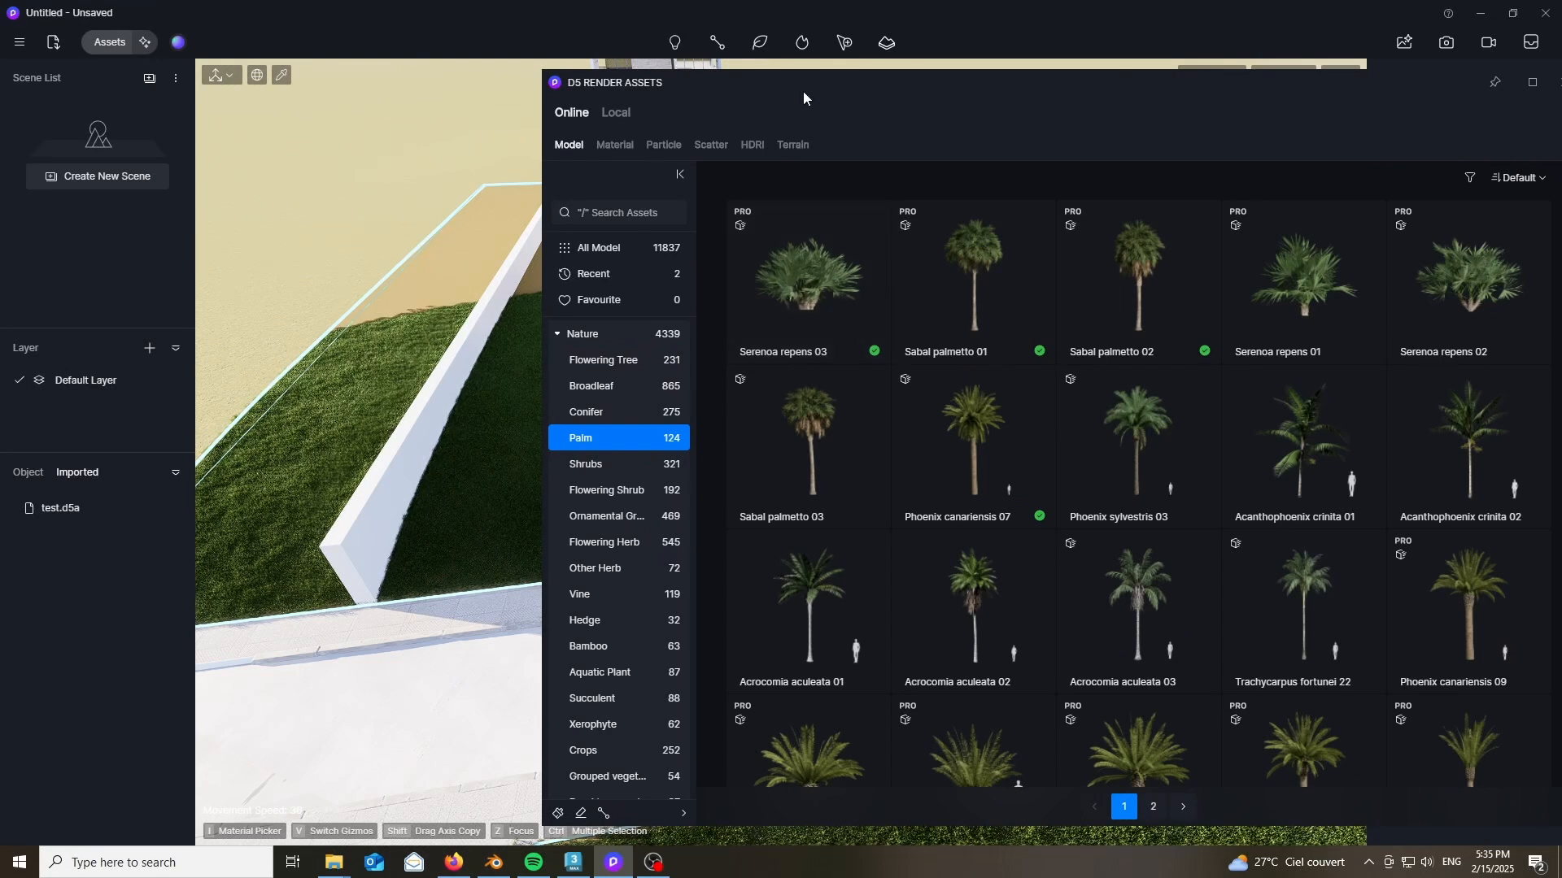
click(788, 260)
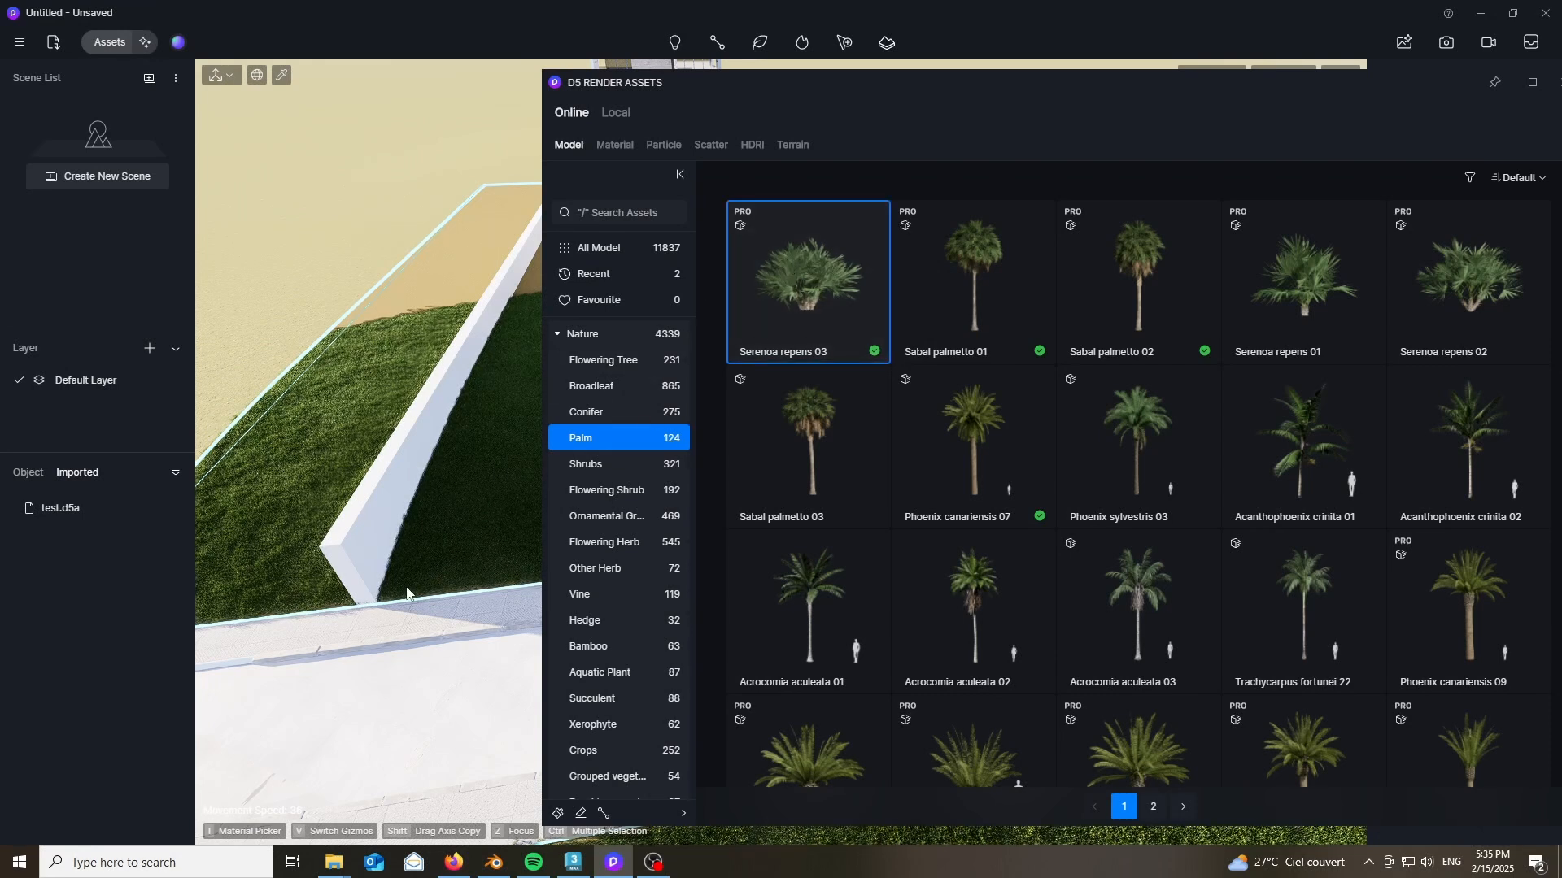
scroll(366, 602, up, 5)
click(455, 553)
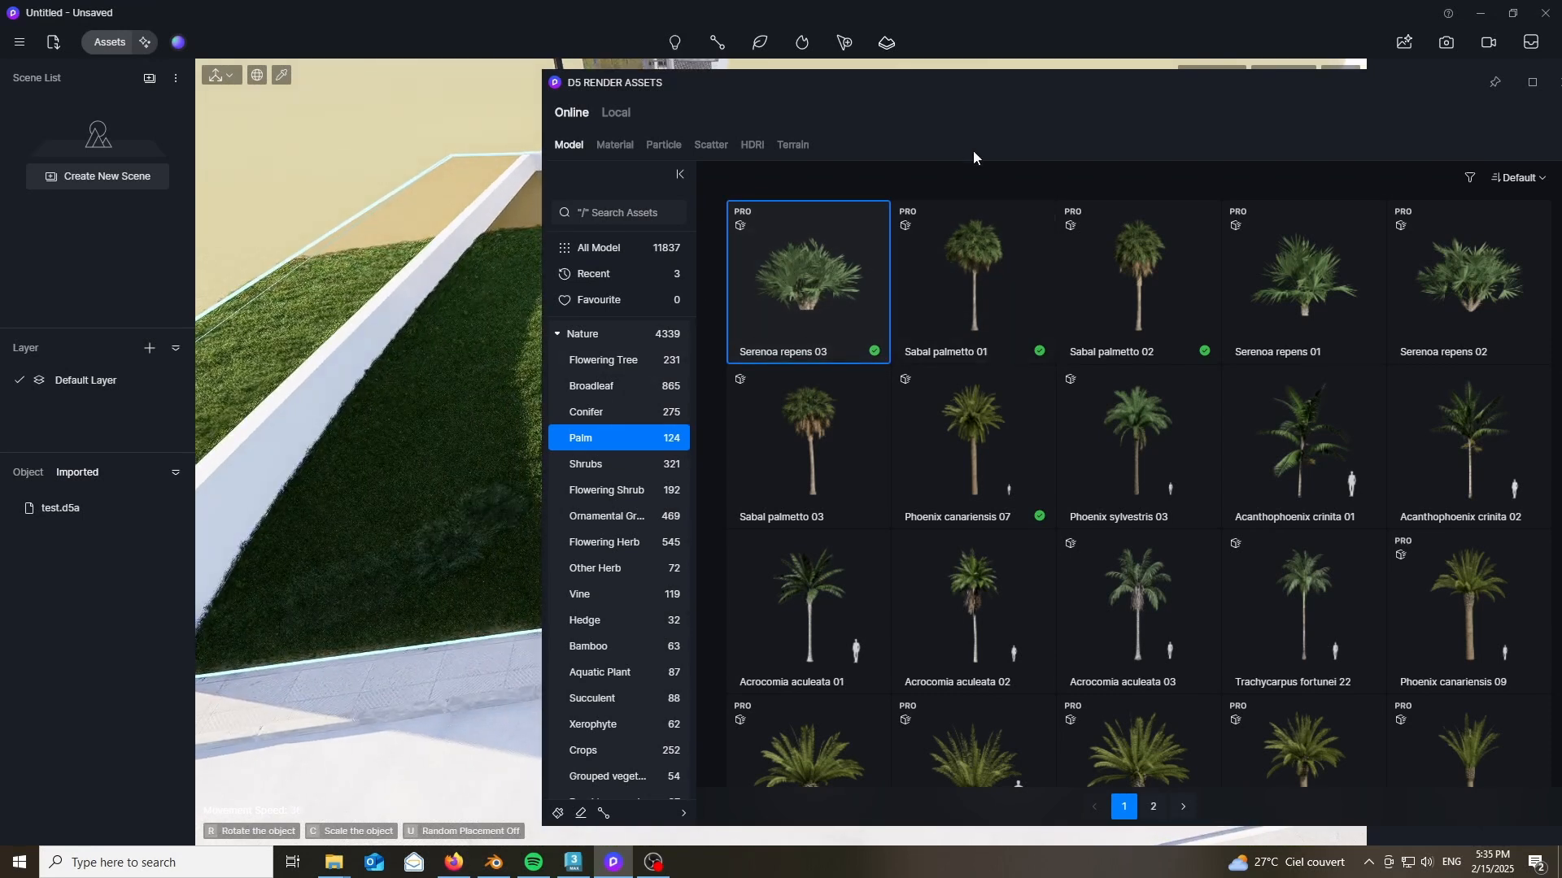
drag(910, 94, 986, 846)
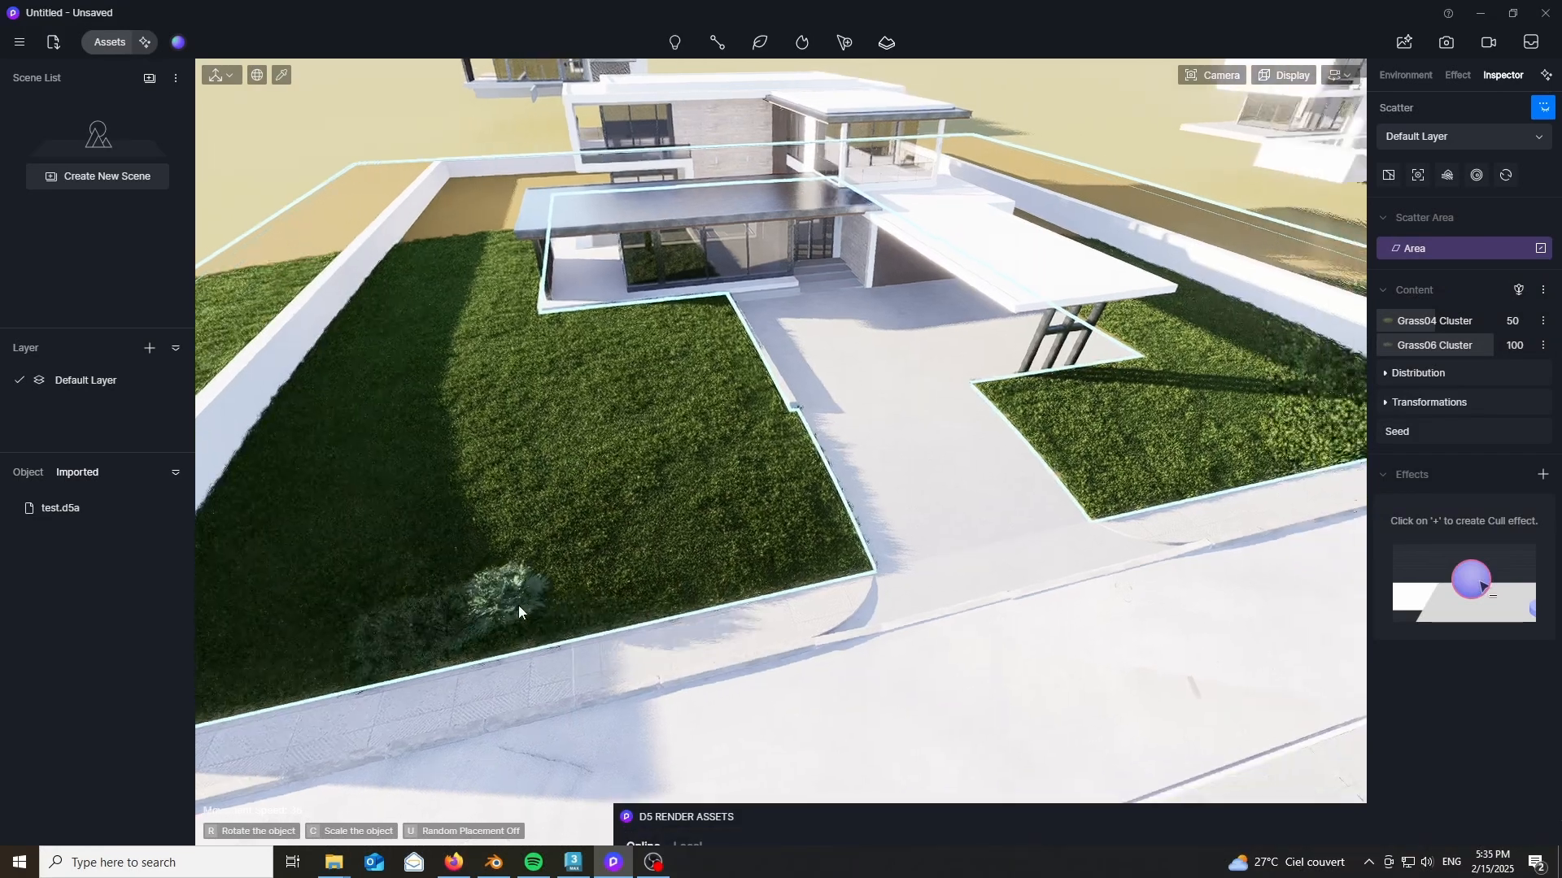
right_drag(519, 606, 325, 575)
scroll(453, 603, up, 2)
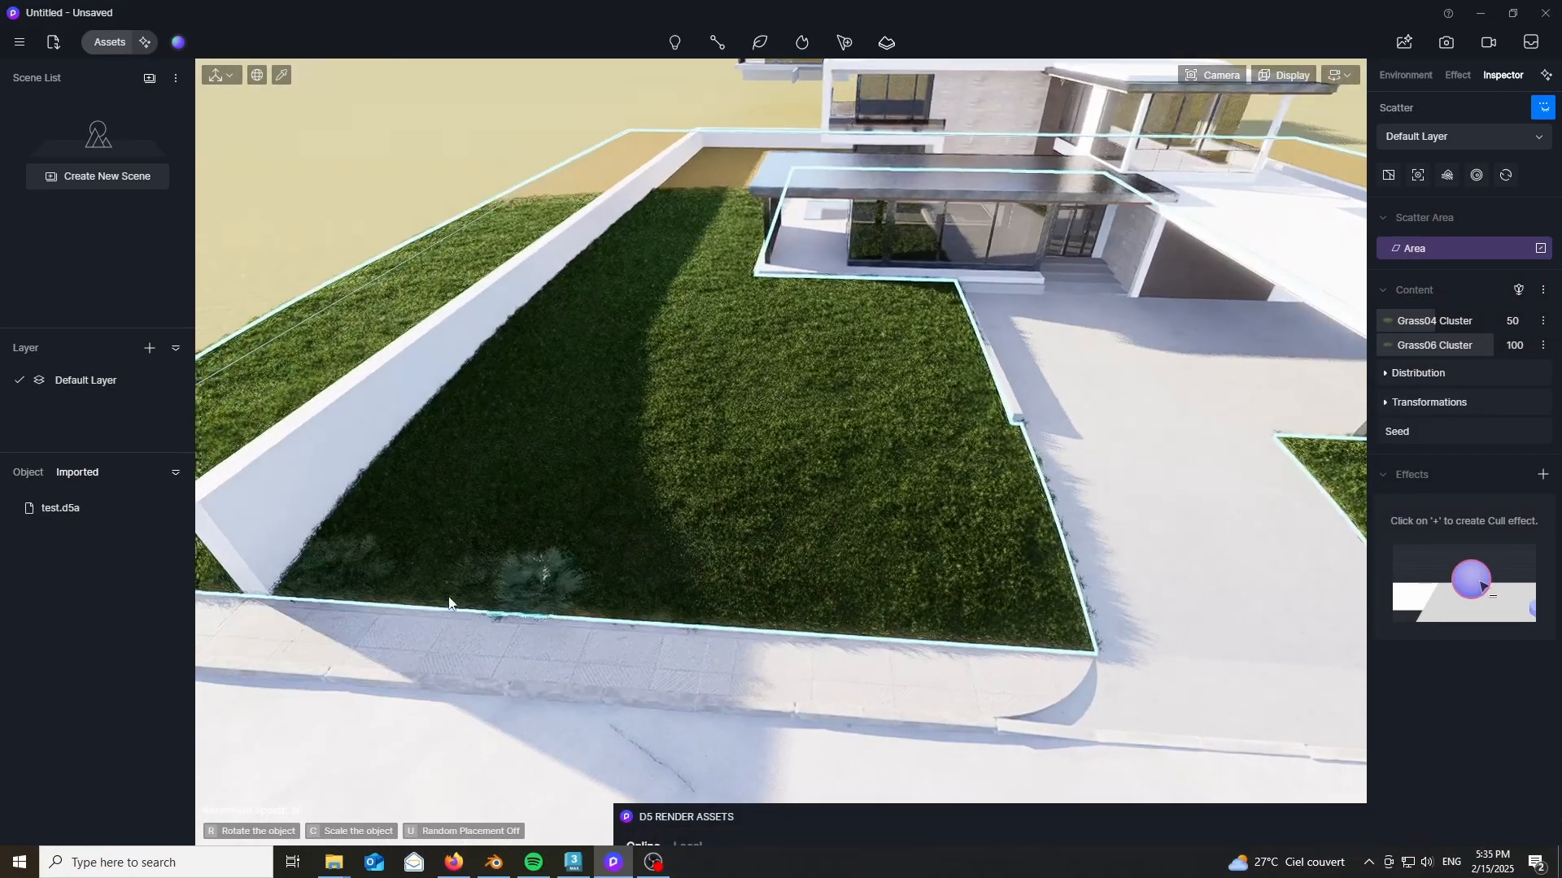
right_drag(453, 603, 383, 561)
scroll(447, 563, up, 3)
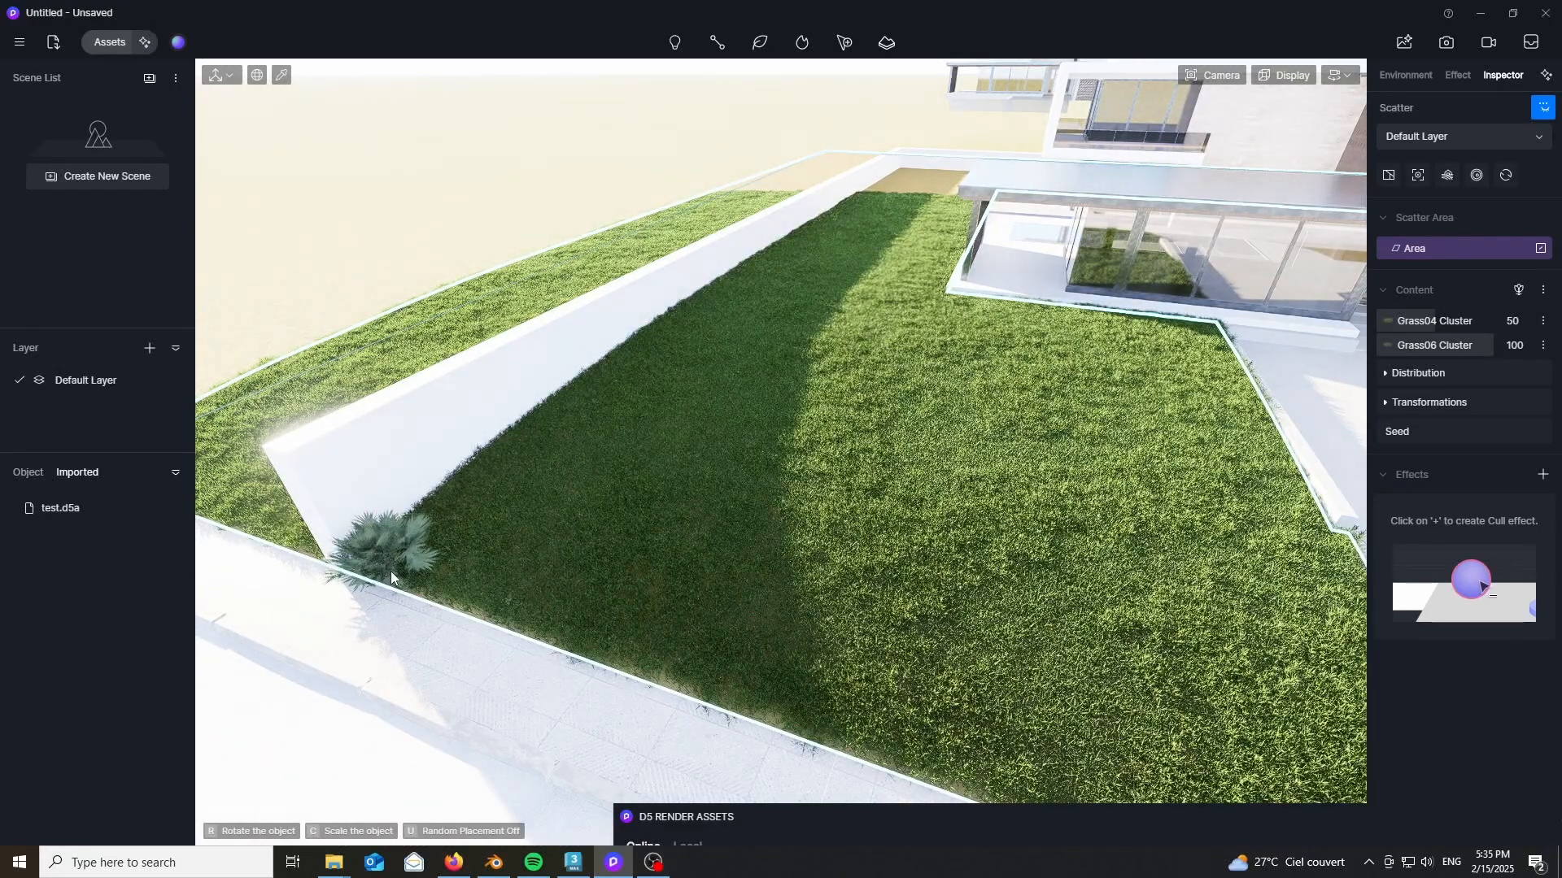
click(391, 571)
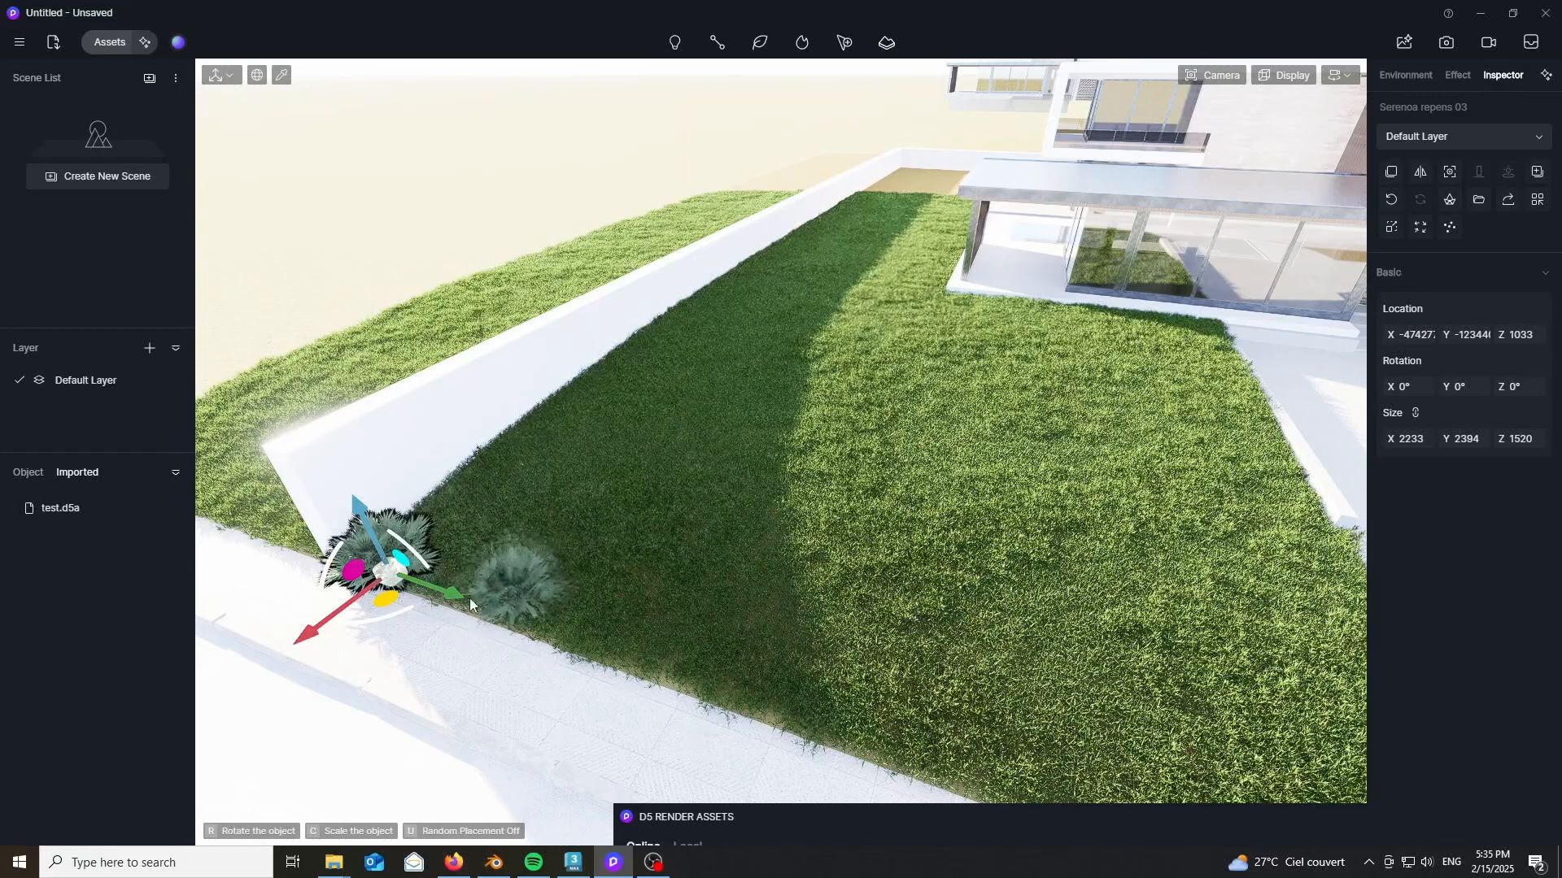
- Place Serenoa repens 03 plants at the lawn corners along both sides of the driveway, including the one by the glazed front
key(d)
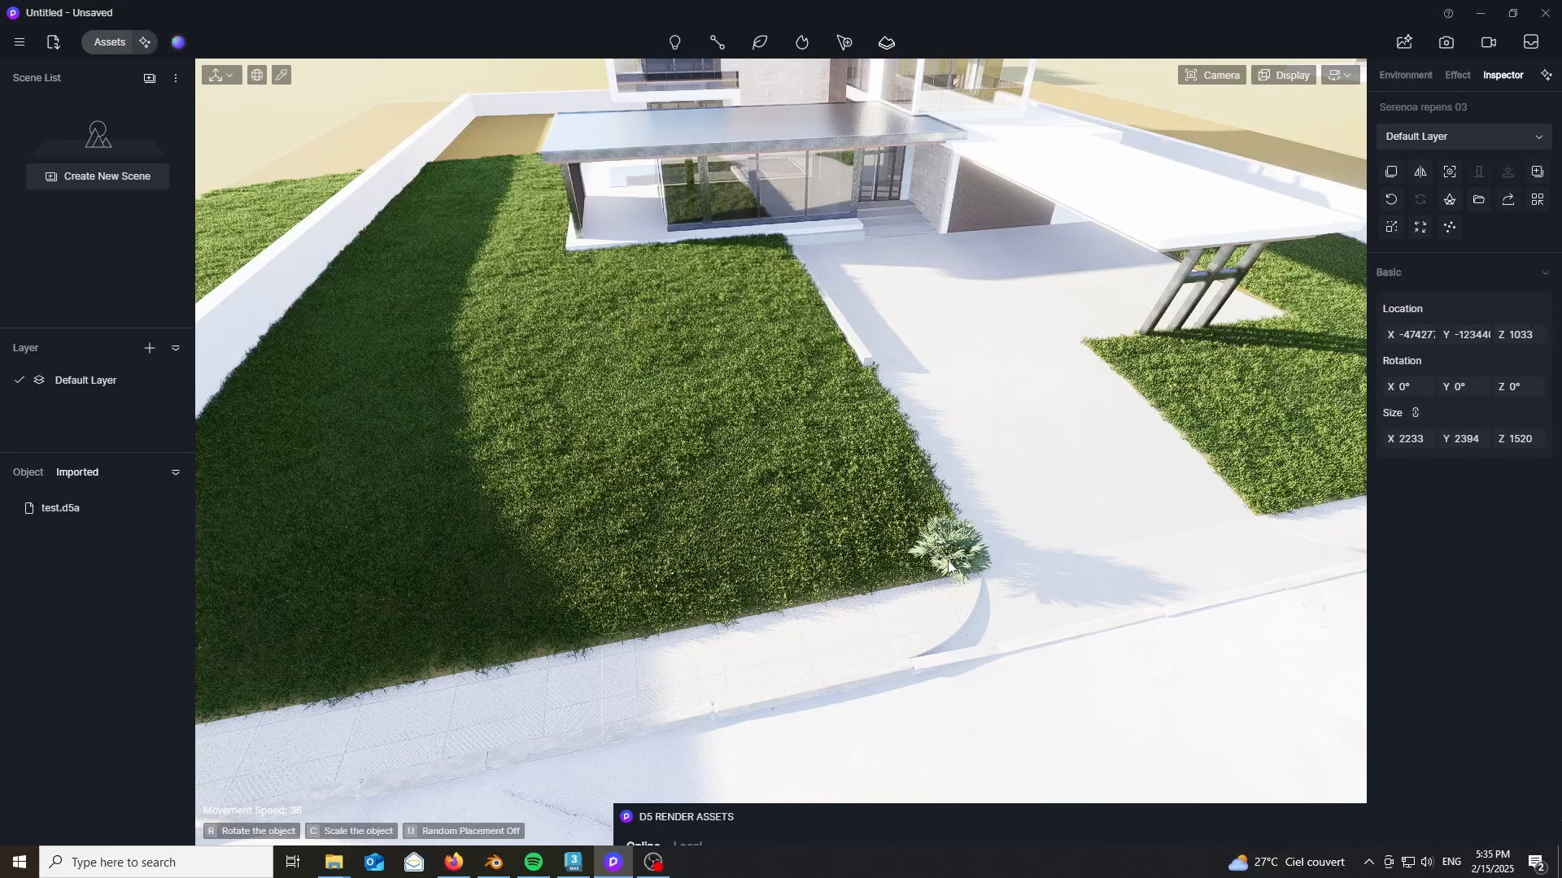
click(948, 565)
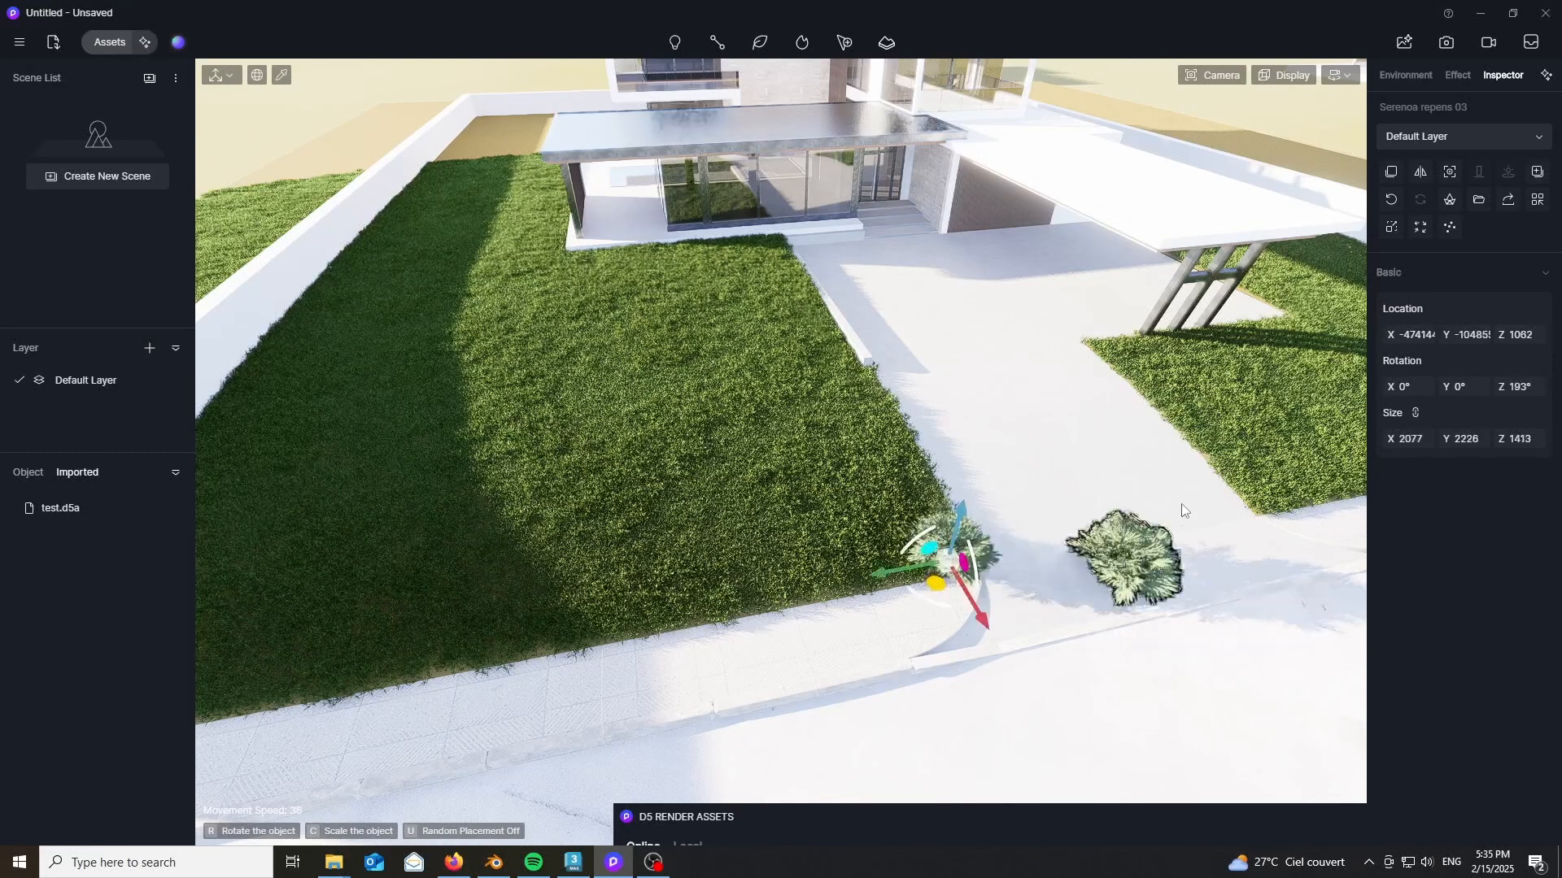
click(1256, 503)
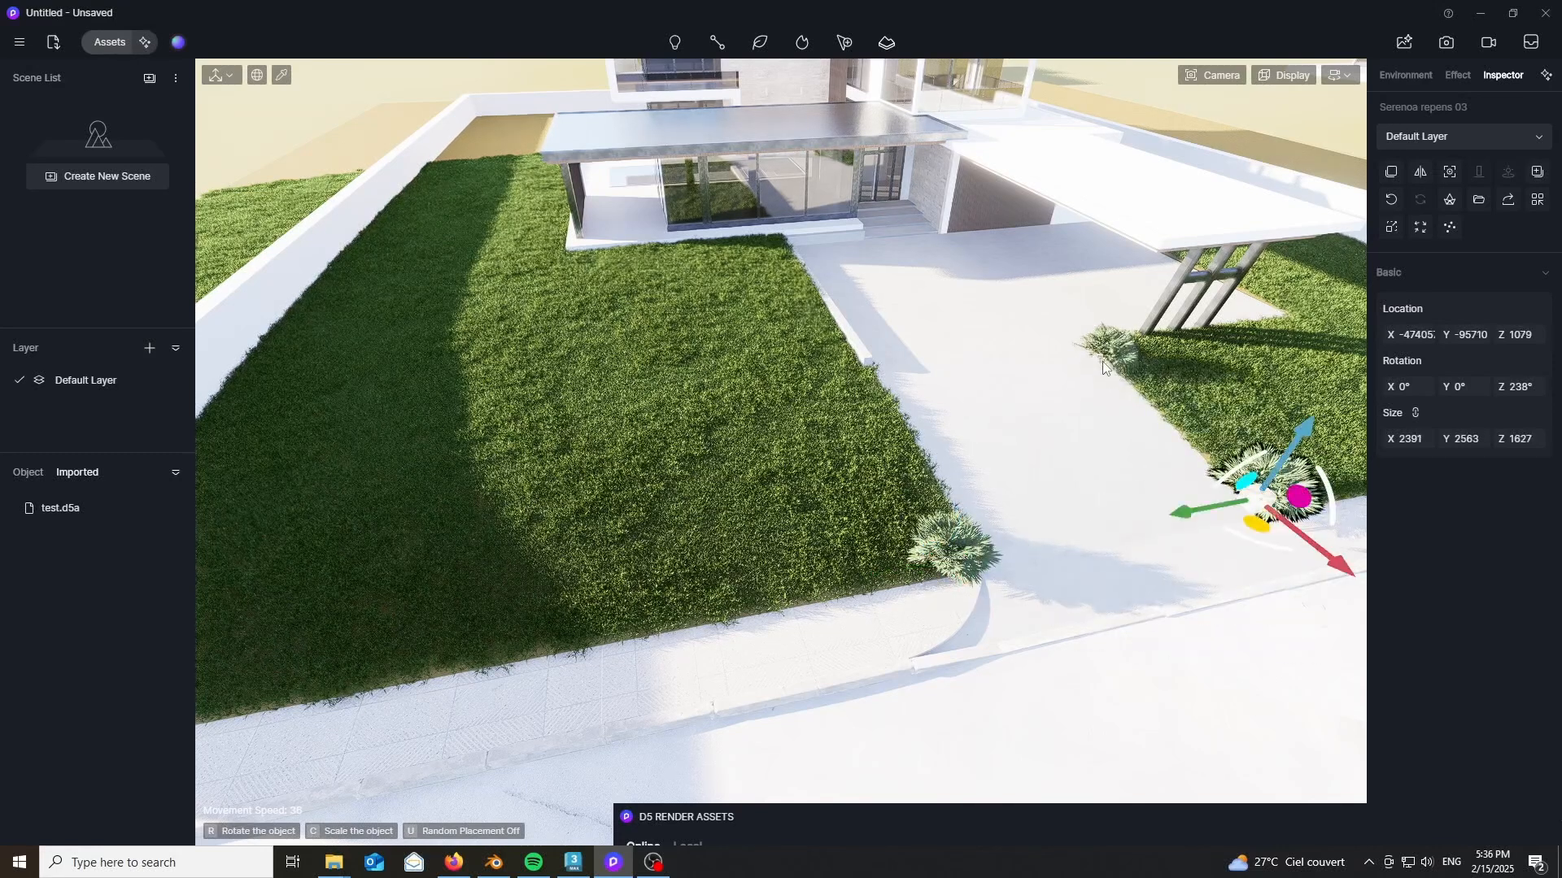
click(1101, 359)
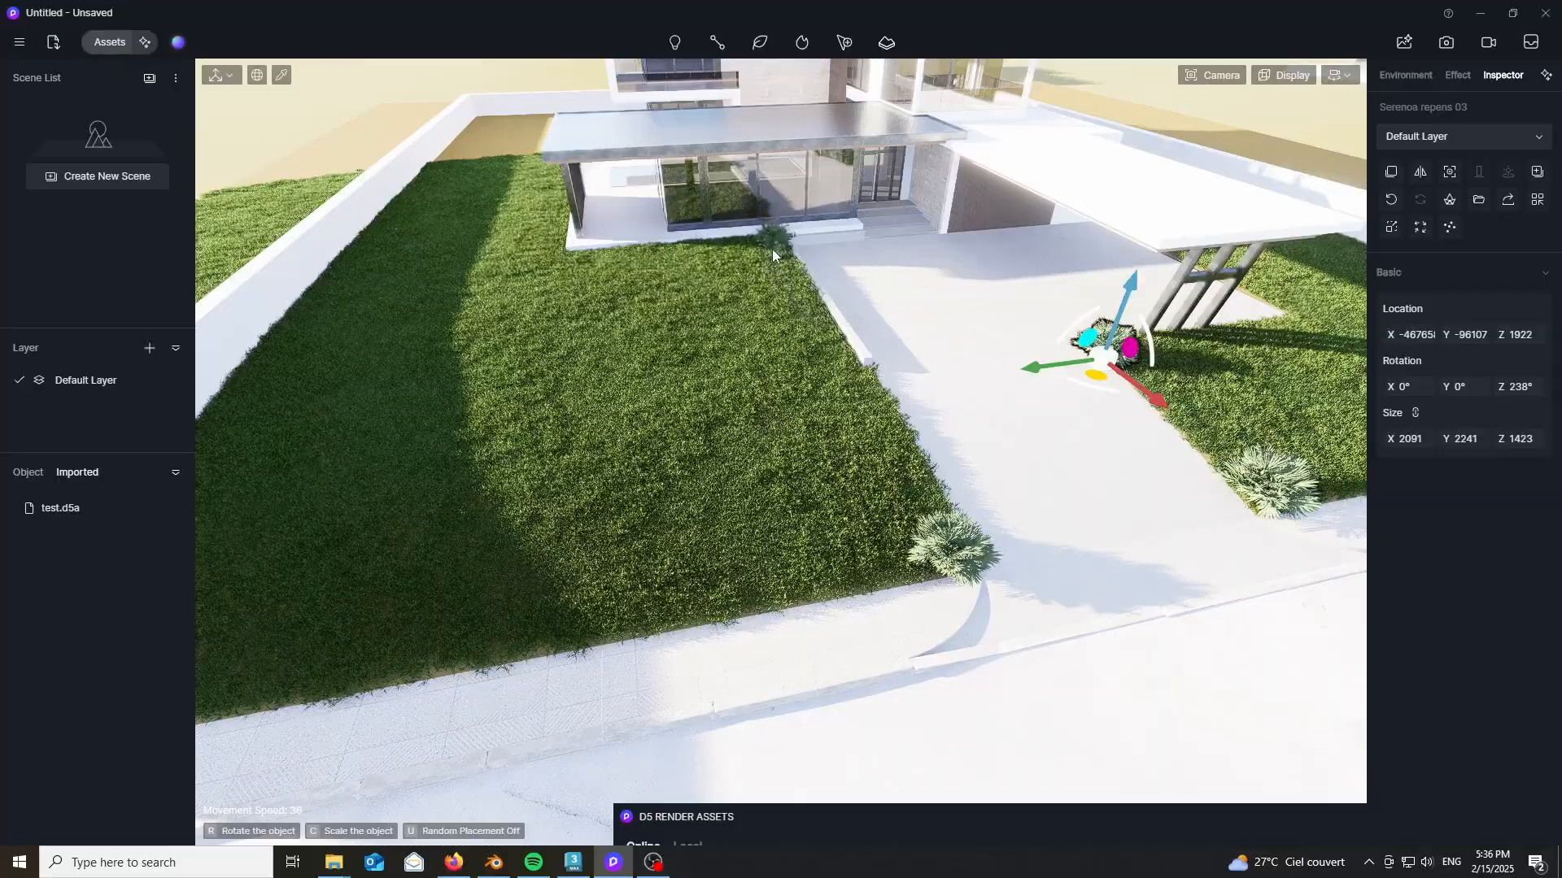
click(770, 251)
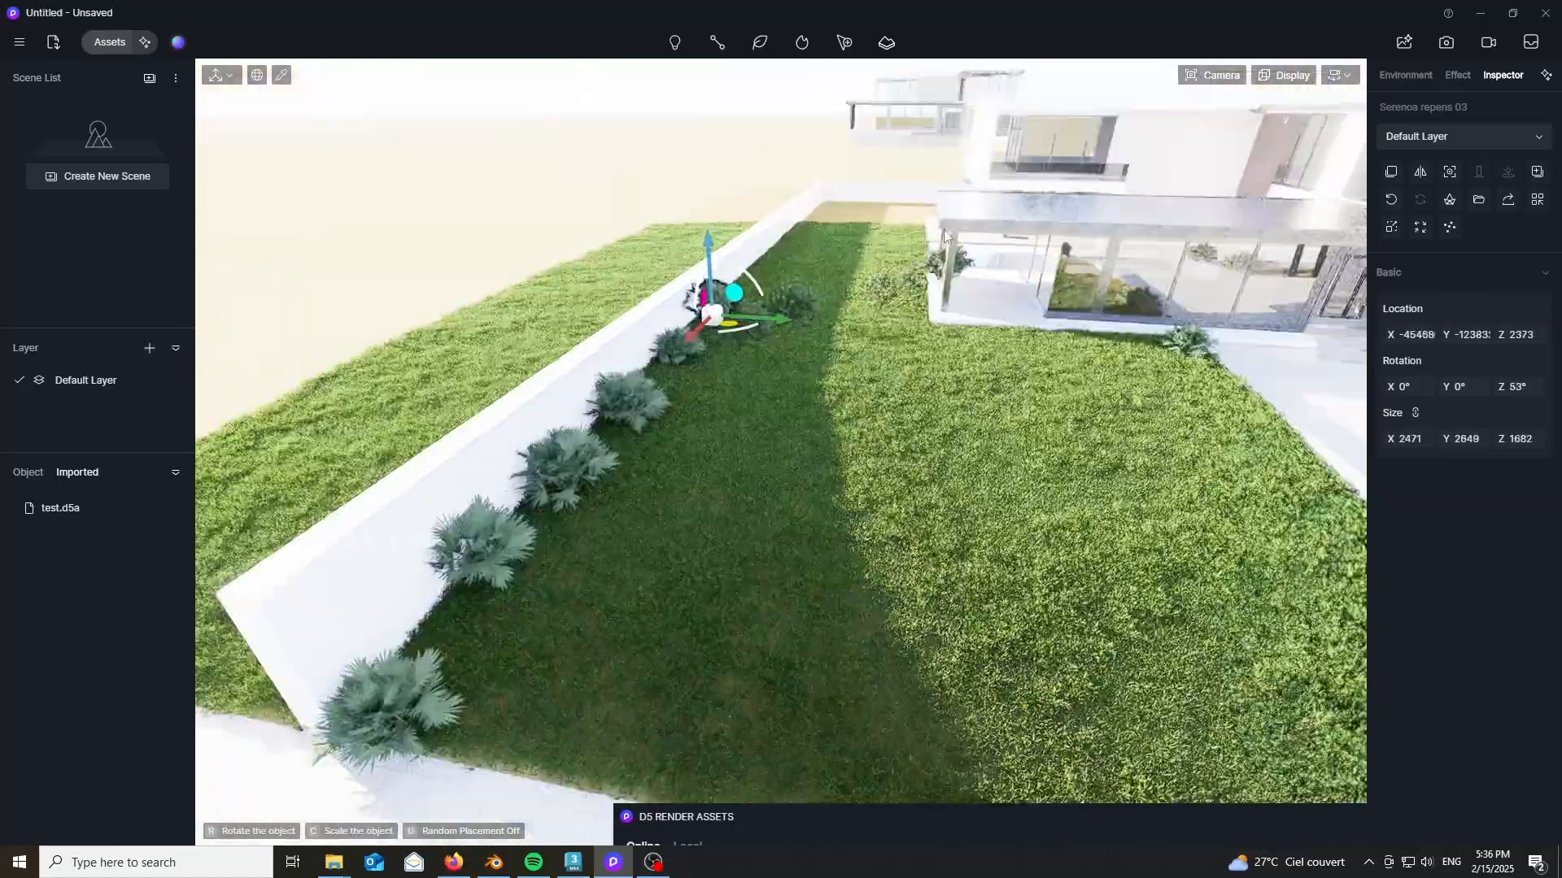
- Continue the row of Serenoa repens 03 along the boundary wall past the house to the rear of the plot
right_drag(944, 237, 627, 375)
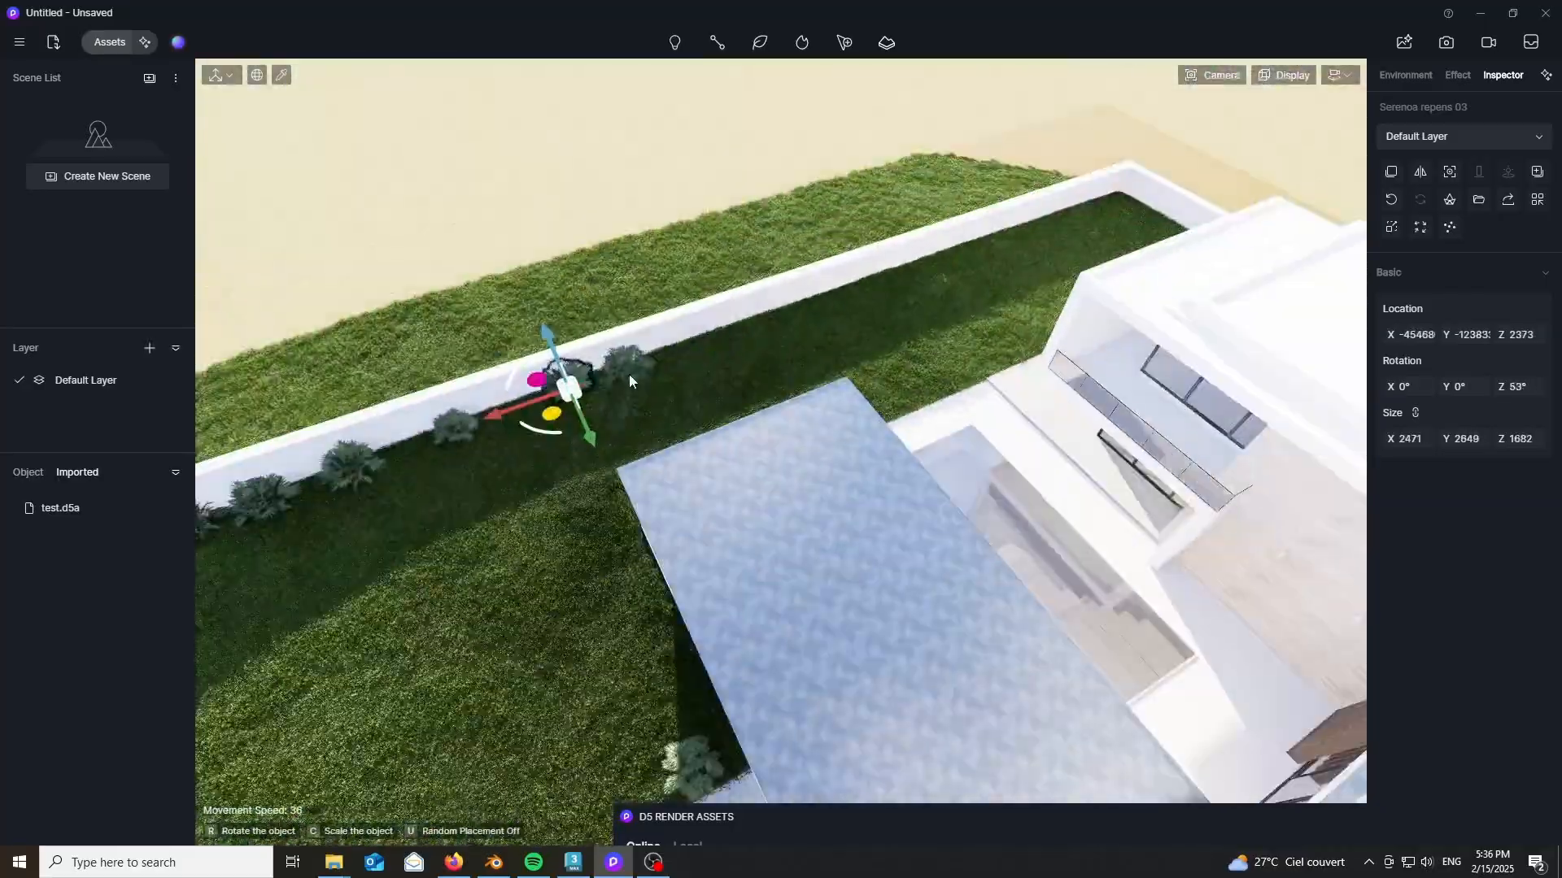
click(627, 373)
click(674, 356)
click(734, 334)
click(786, 314)
click(848, 293)
click(964, 254)
click(1074, 210)
- Plant a row of Serenoa repens 03 along the boundary wall on the carport side, from the street to the rear
right_drag(1119, 202, 1164, 481)
click(1058, 332)
click(1014, 316)
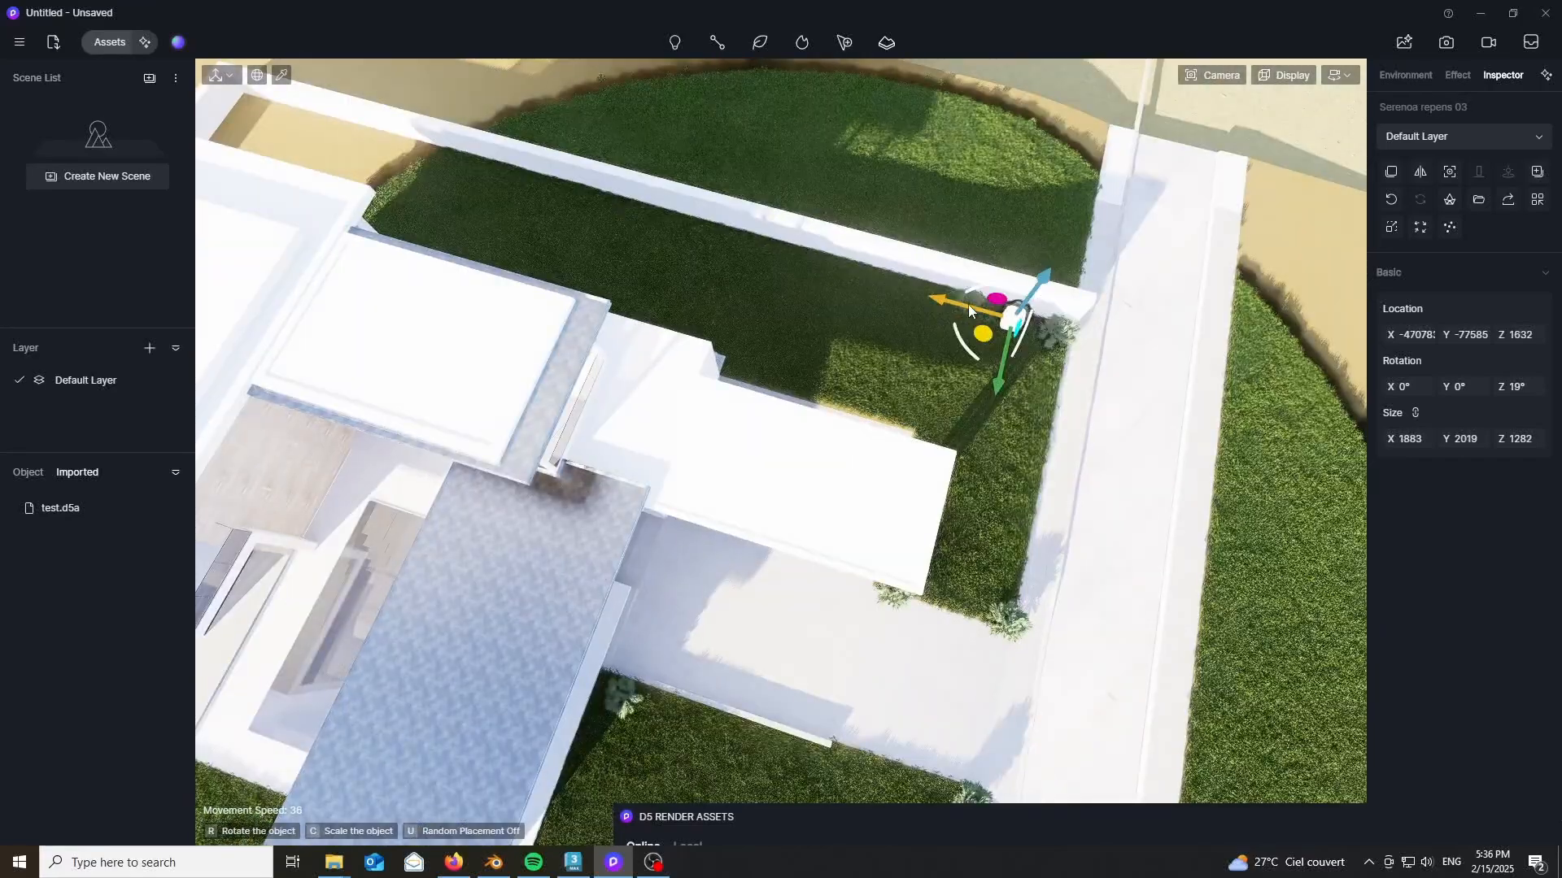
click(970, 302)
click(906, 285)
click(772, 258)
click(715, 234)
click(646, 216)
click(553, 192)
click(882, 282)
click(480, 167)
click(423, 151)
click(370, 132)
click(269, 130)
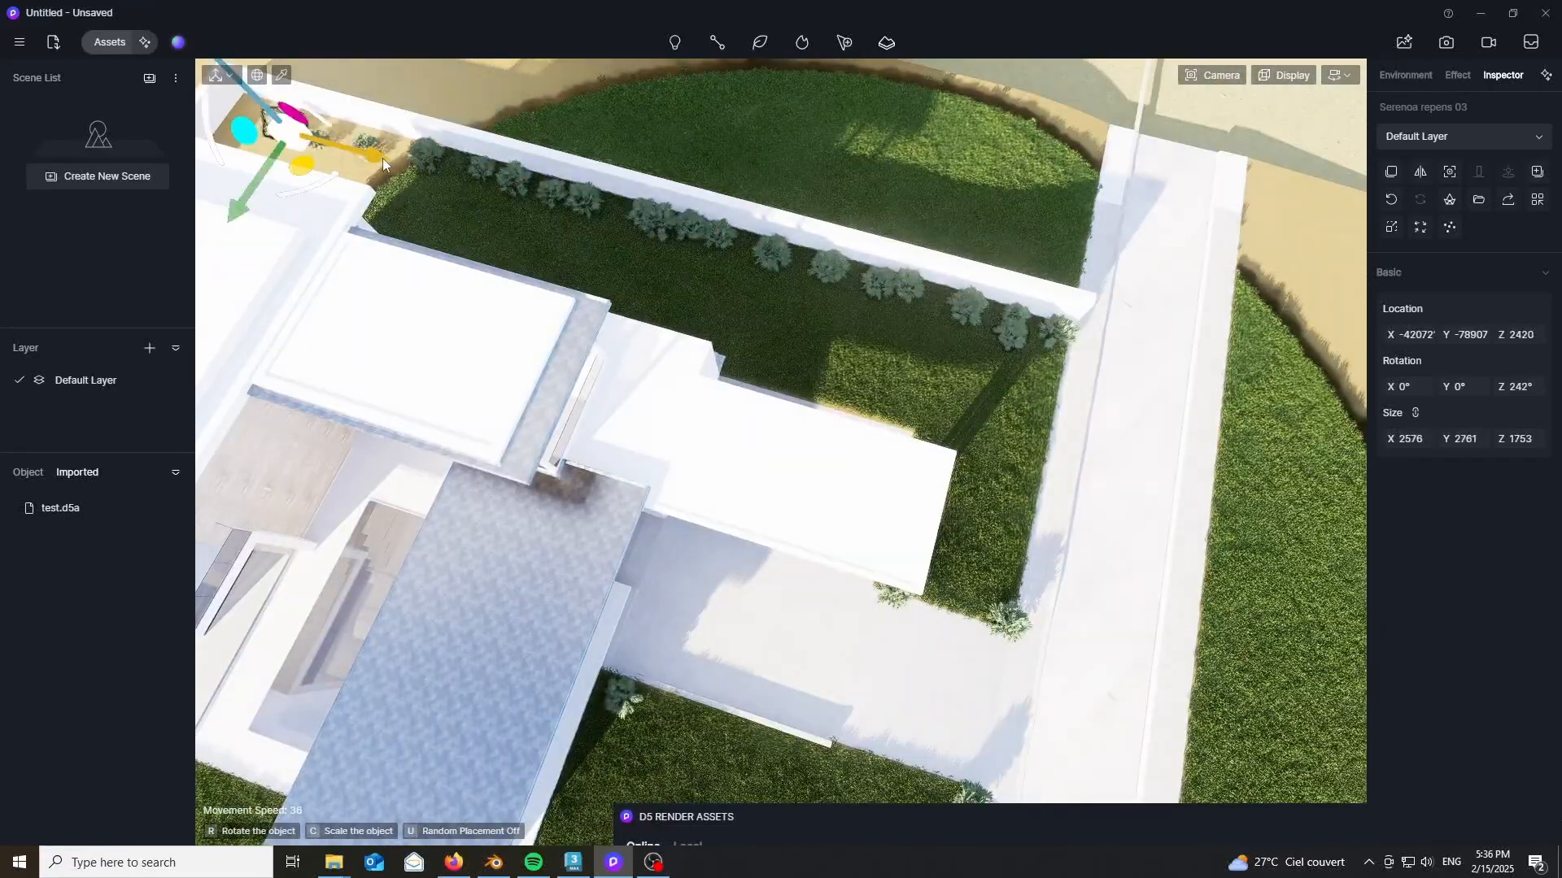
- Add another Serenoa repens 03 on the front lawn's edge midway along the driveway
right_drag(960, 452, 929, 392)
click(577, 173)
click(929, 392)
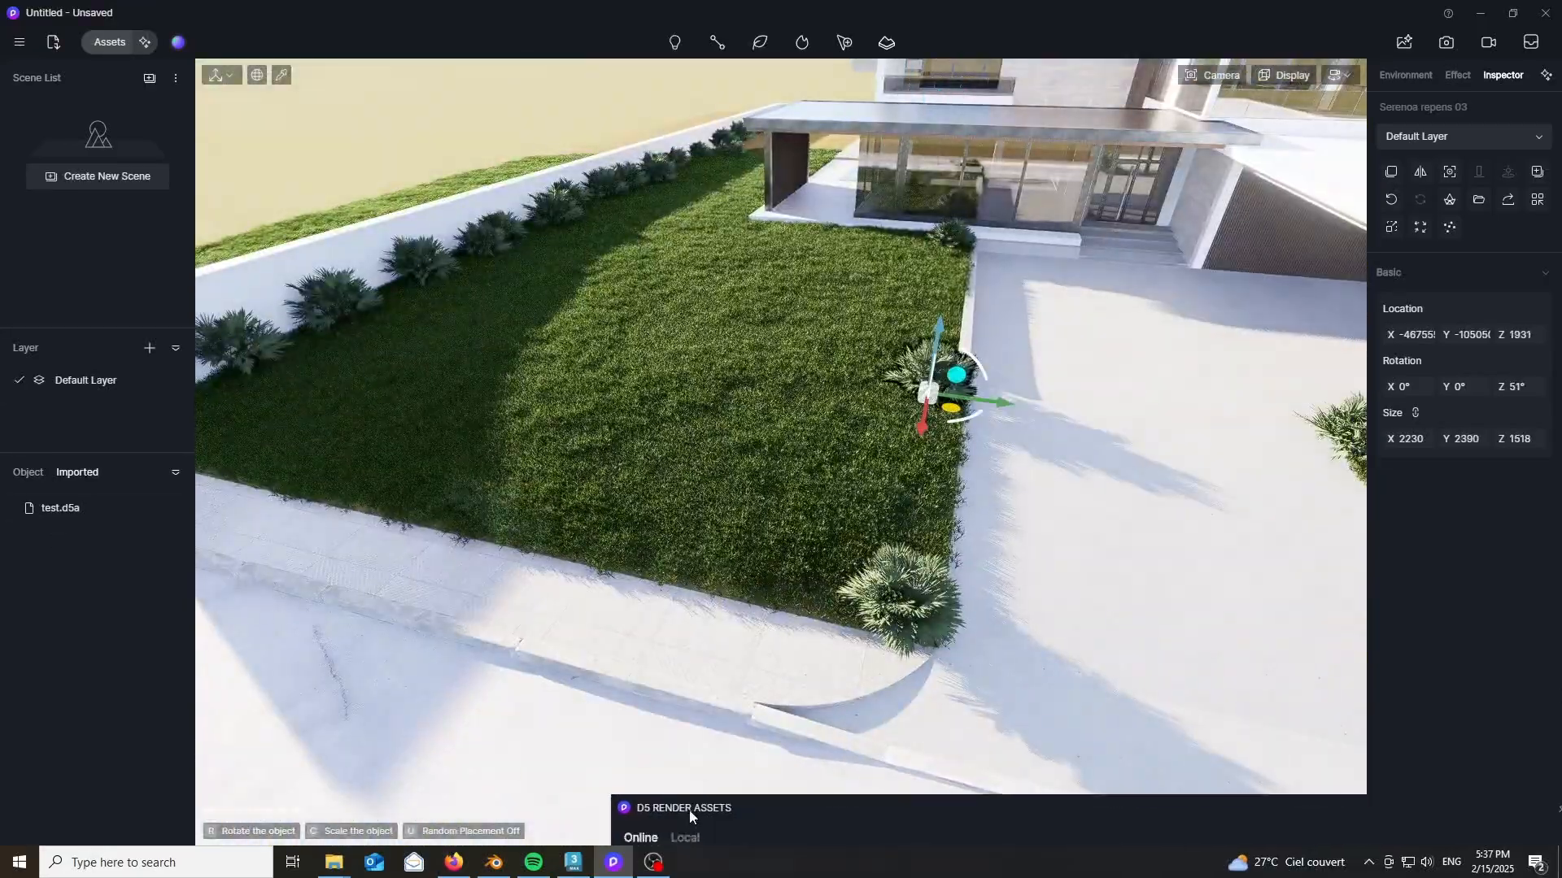
- Find the Rhapis excelsa 04 palm among the palm models and choose it for placement
drag(690, 812, 340, 119)
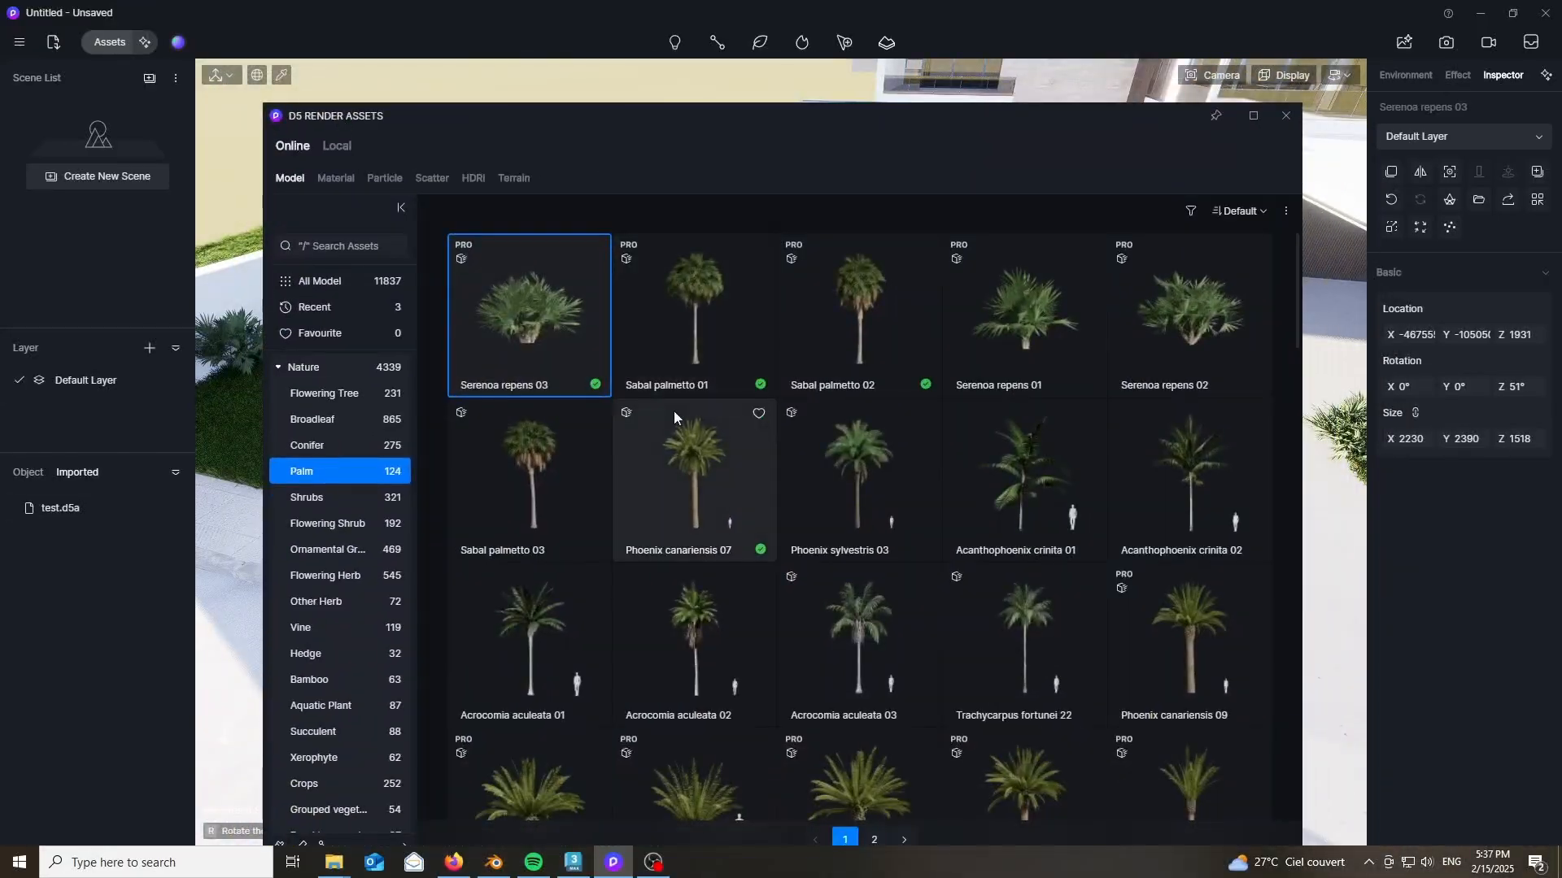
scroll(676, 416, down, 2)
scroll(677, 416, down, 3)
drag(640, 114, 519, 38)
scroll(813, 570, down, 8)
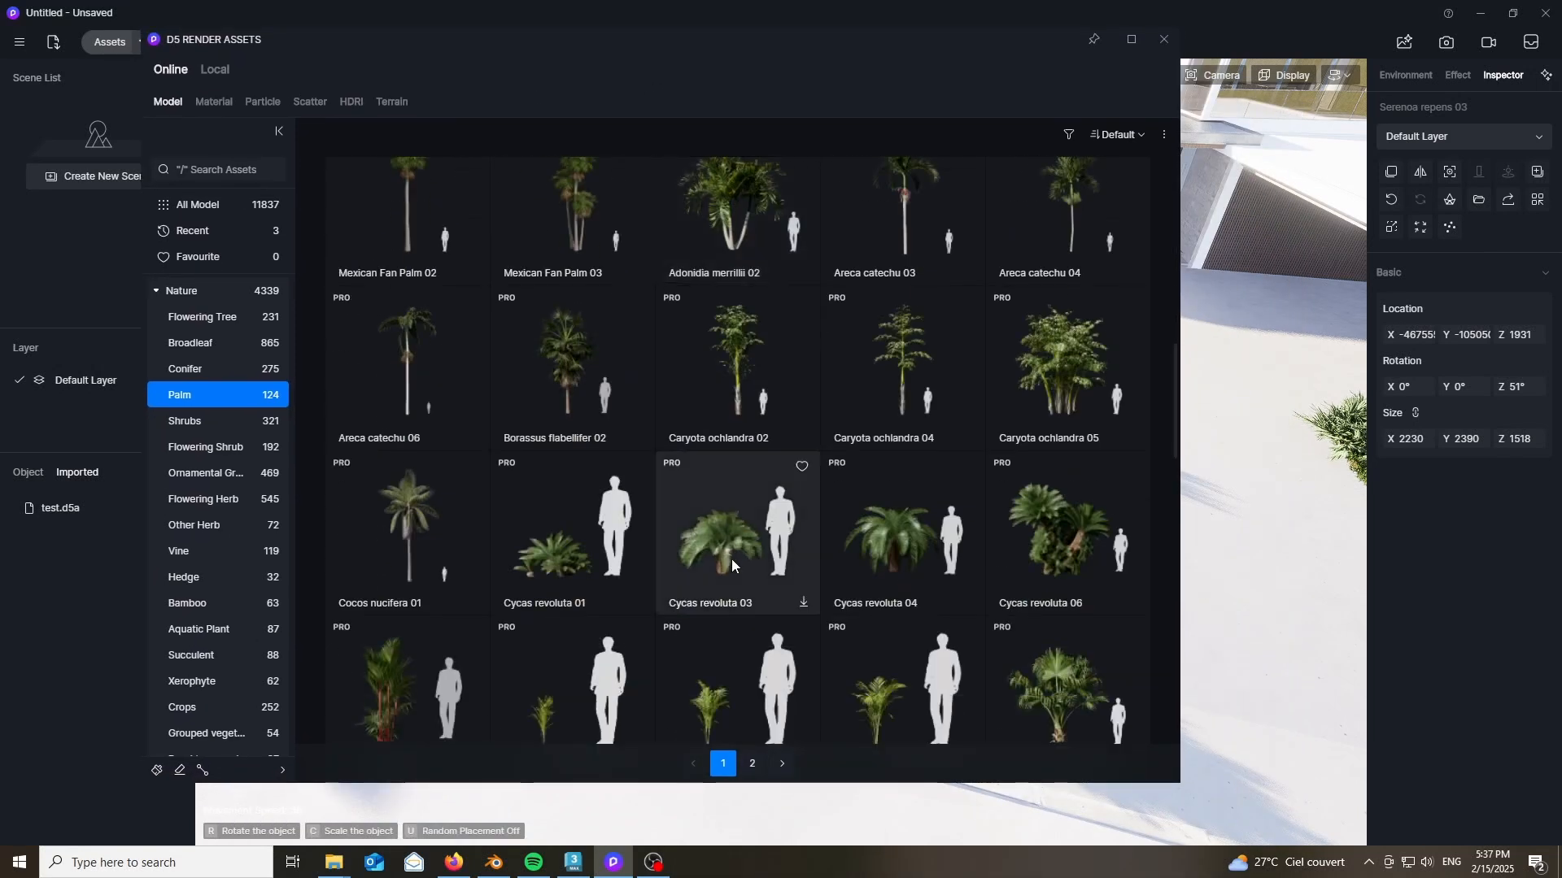
scroll(730, 559, down, 3)
scroll(744, 535, down, 5)
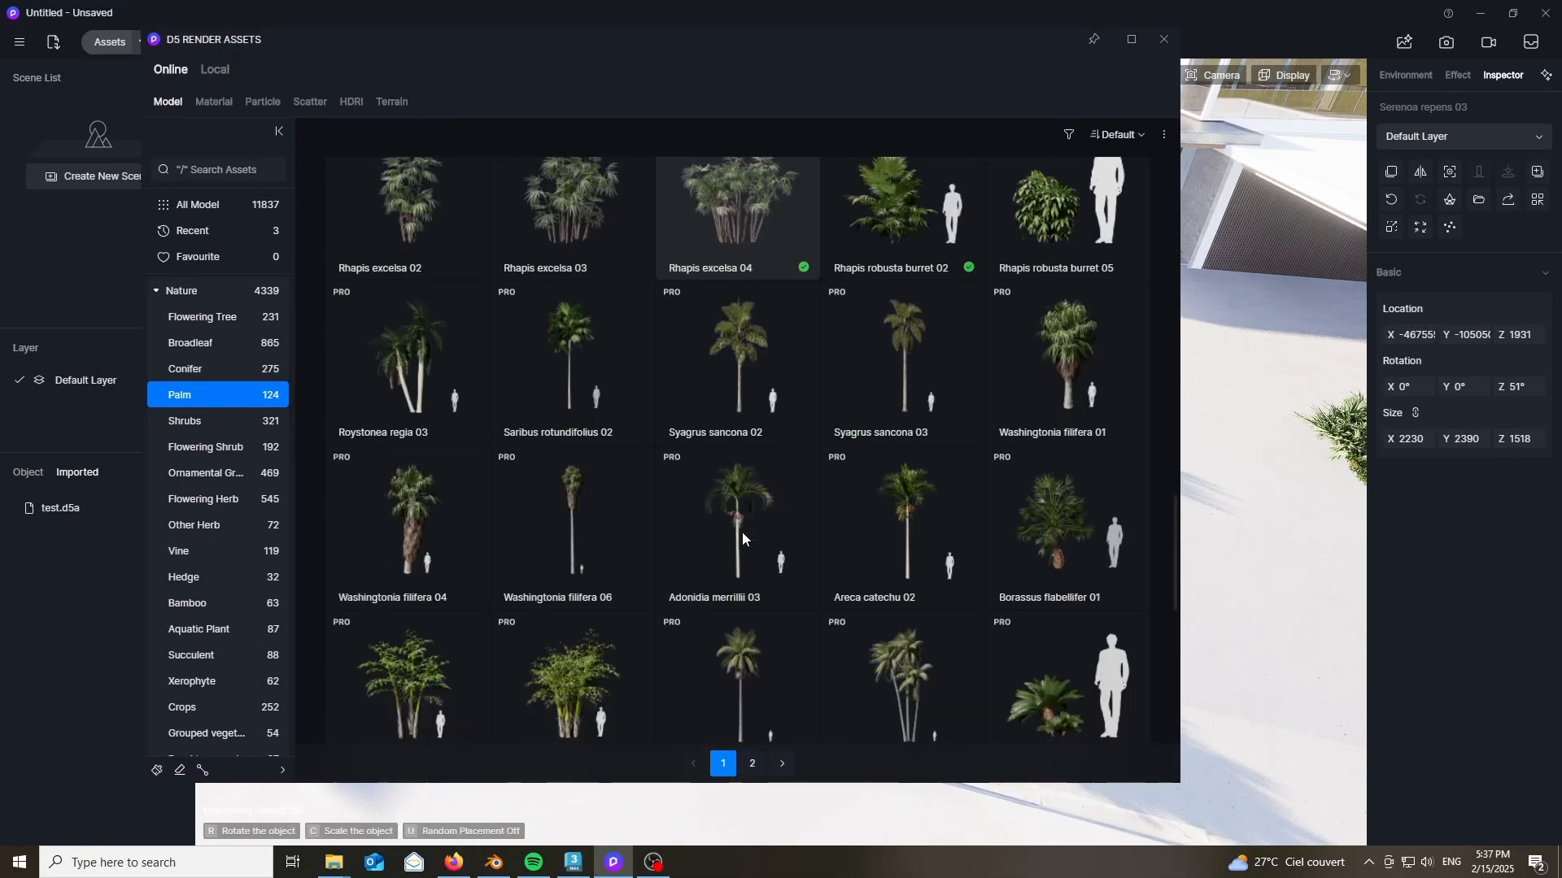
click(749, 330)
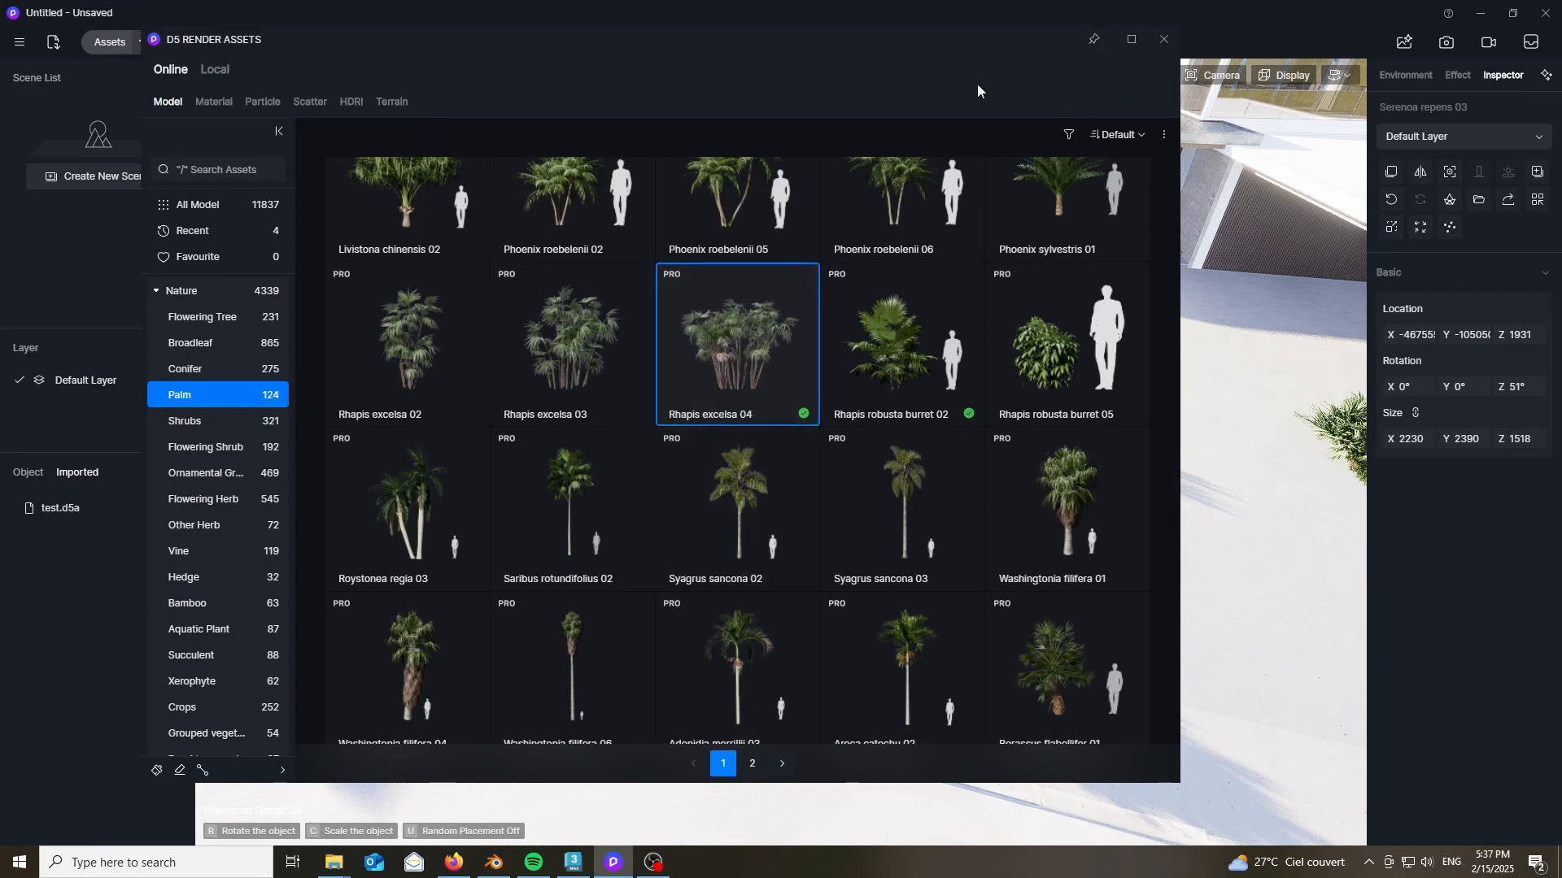
- Move the asset library out of the way and enlarge the Serenoa repens 03 beside the driveway to X 2333, Y 2500, Z 1587
drag(775, 39, 1093, 750)
scroll(749, 602, up, 3)
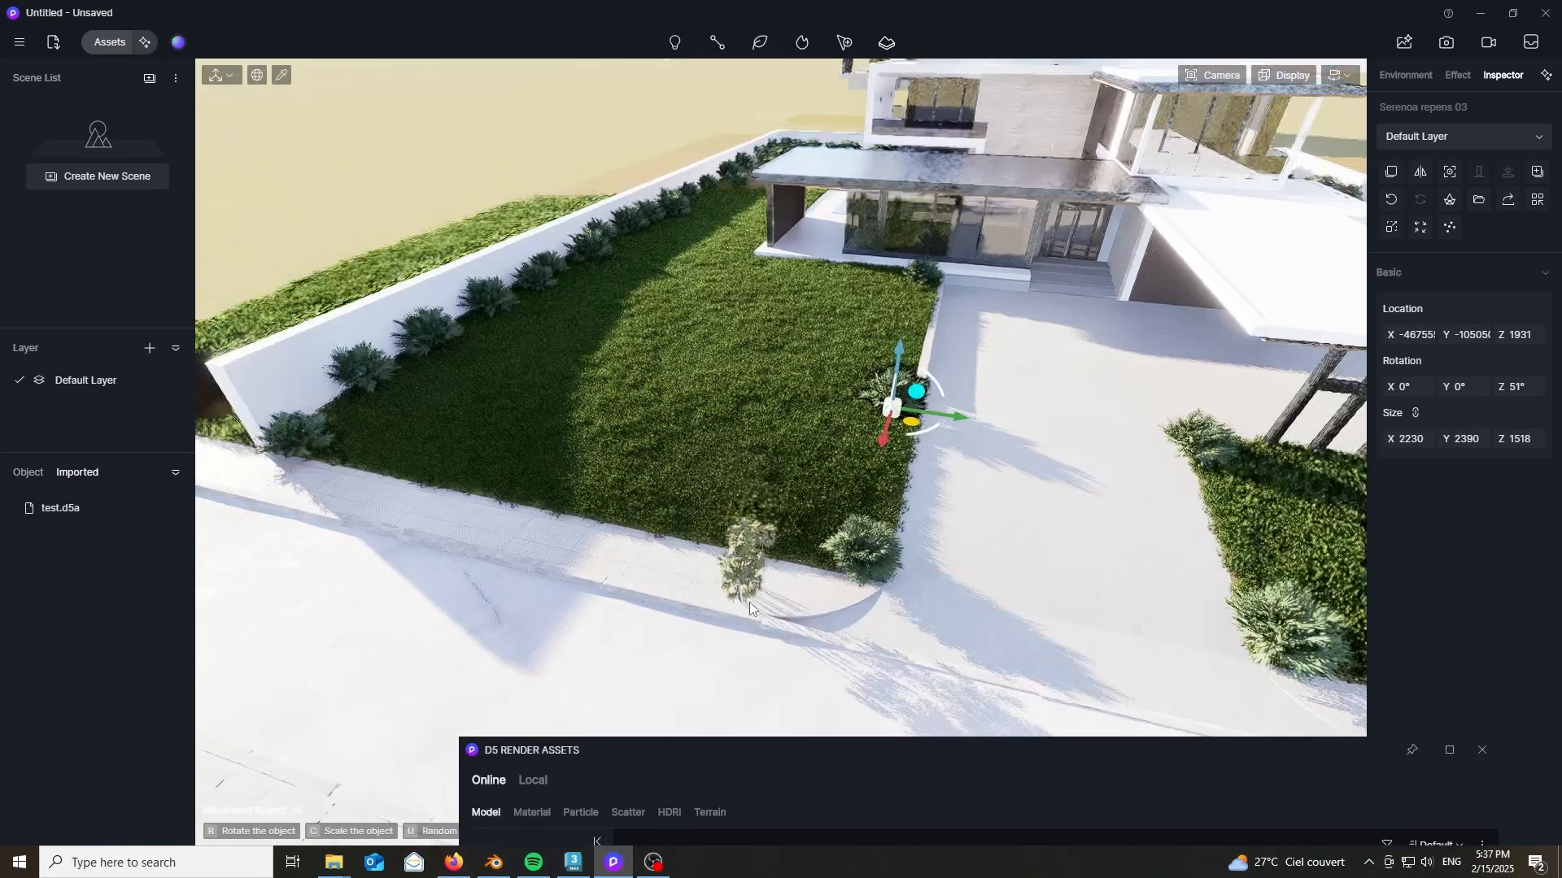
right_drag(544, 460, 621, 319)
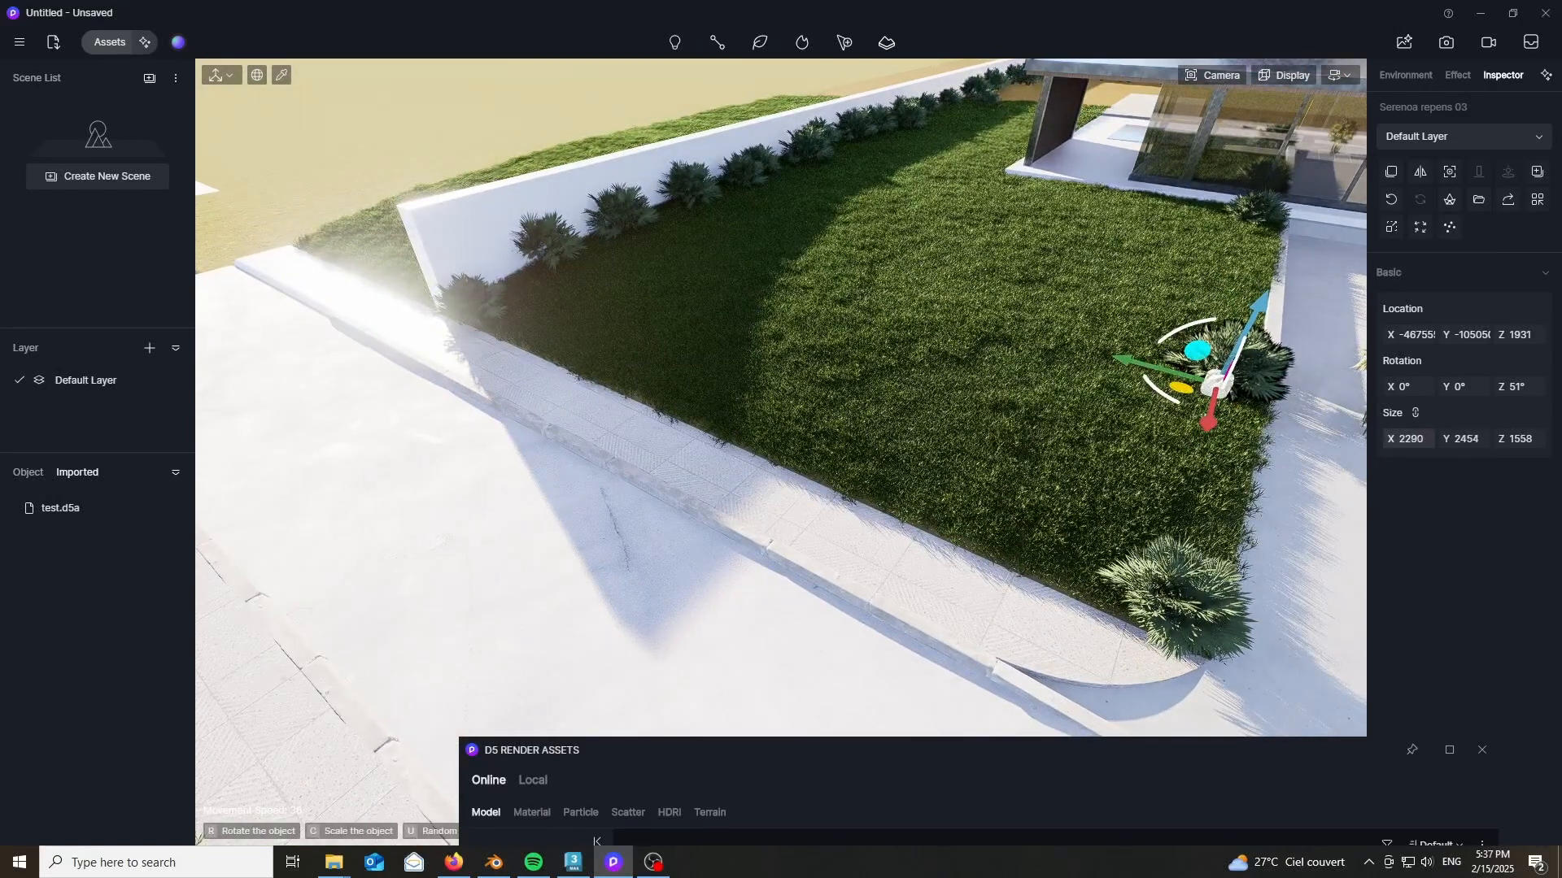
drag(1411, 439, 1383, 438)
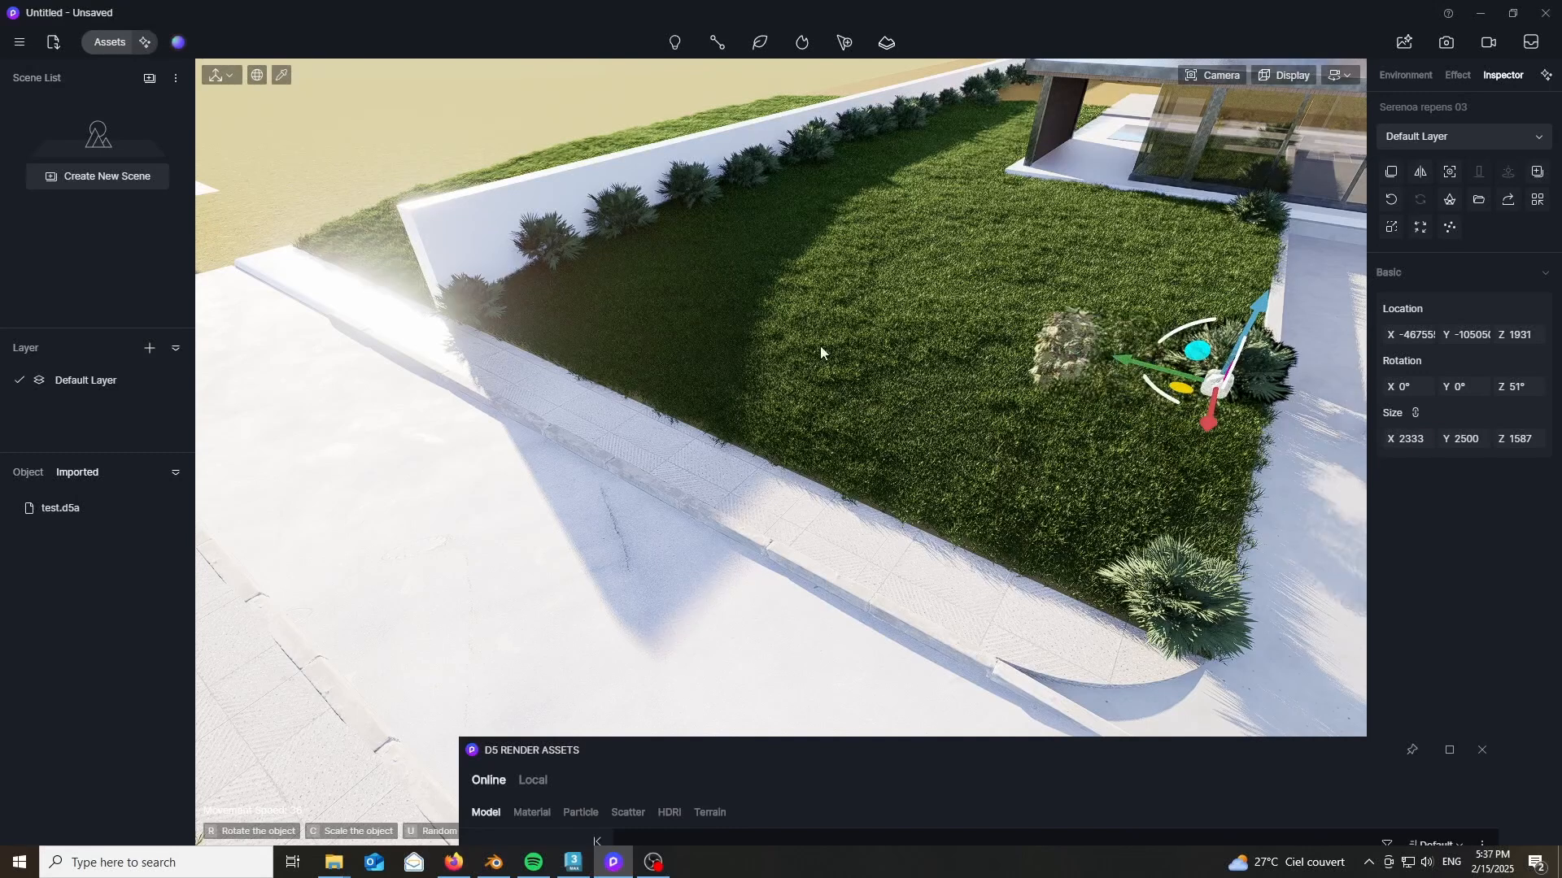
- Place a Rhapis excelsa 04 at the street end of the boundary wall opposite the carport, sized X 2728, Y 1665, Z 2285, and add more beside it
click(516, 310)
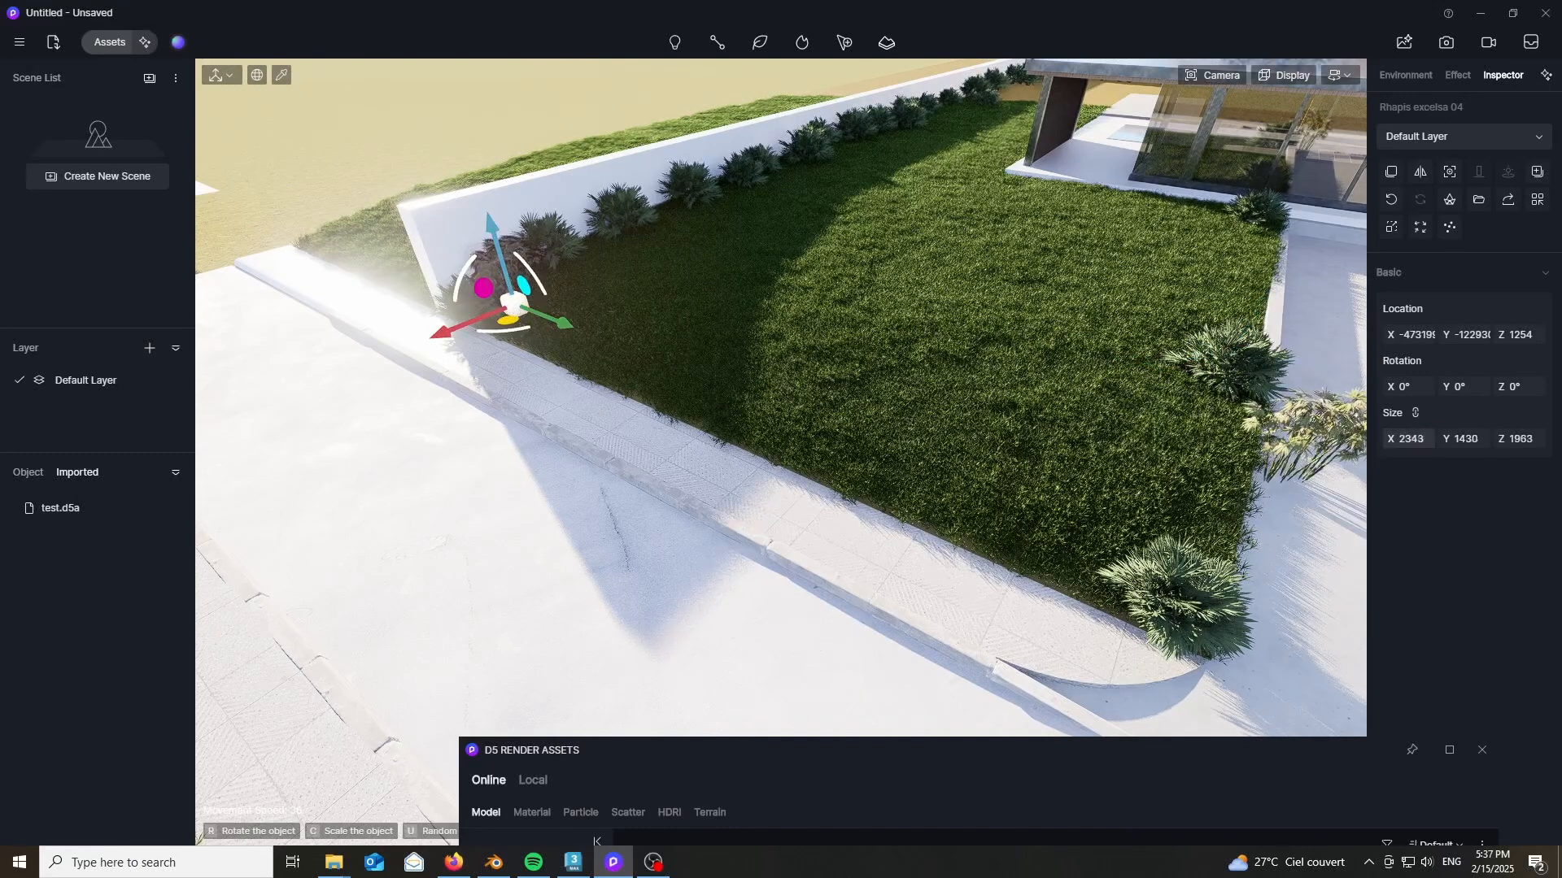
drag(1409, 438, 1443, 438)
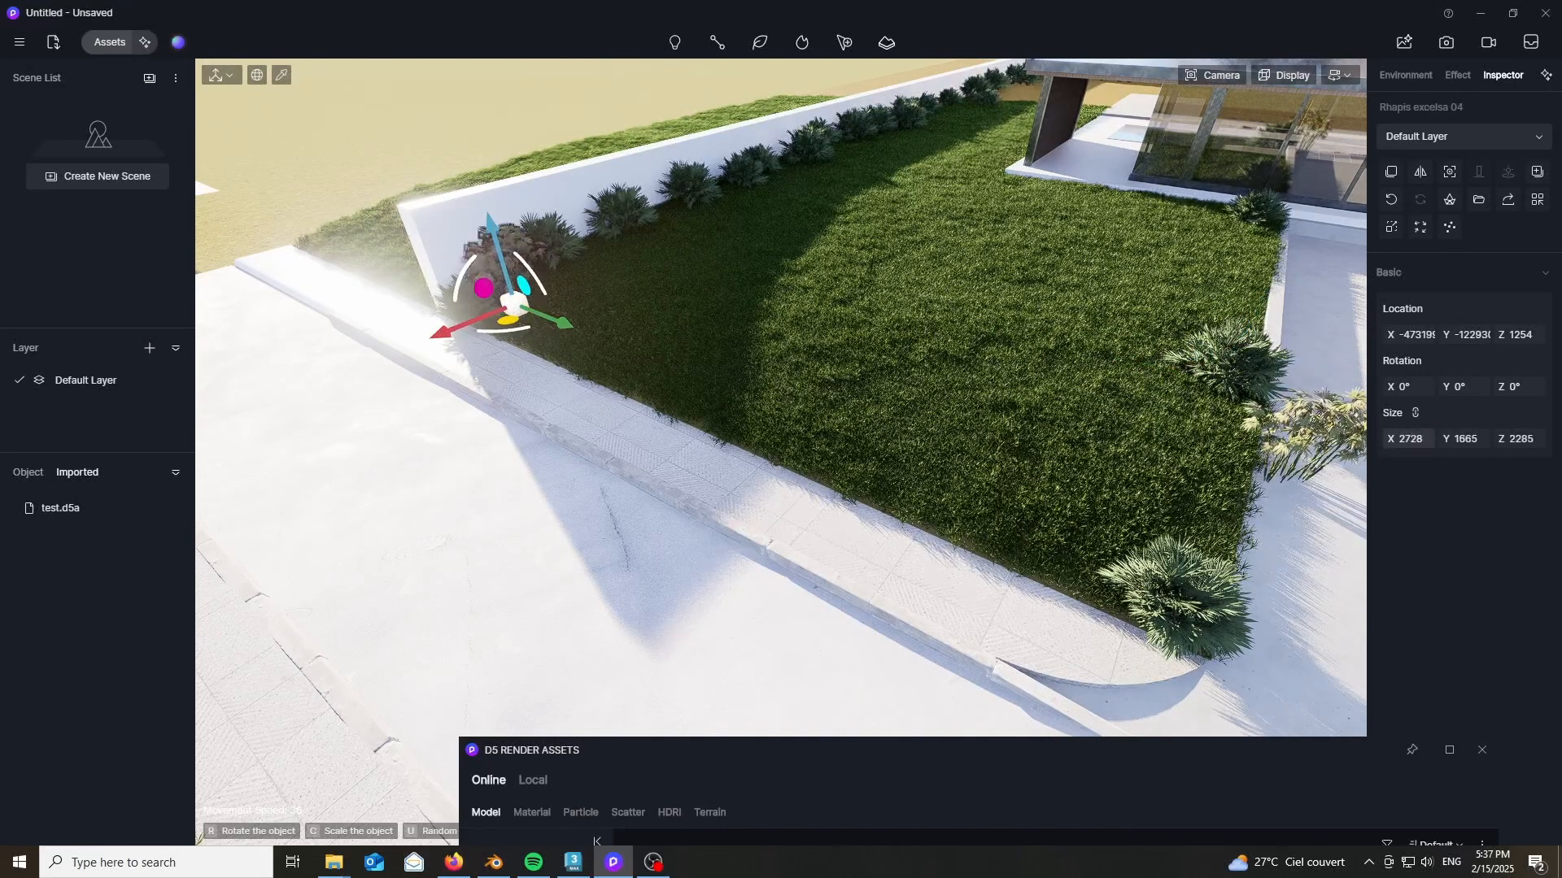
click(591, 256)
click(670, 223)
right_drag(660, 464, 592, 391)
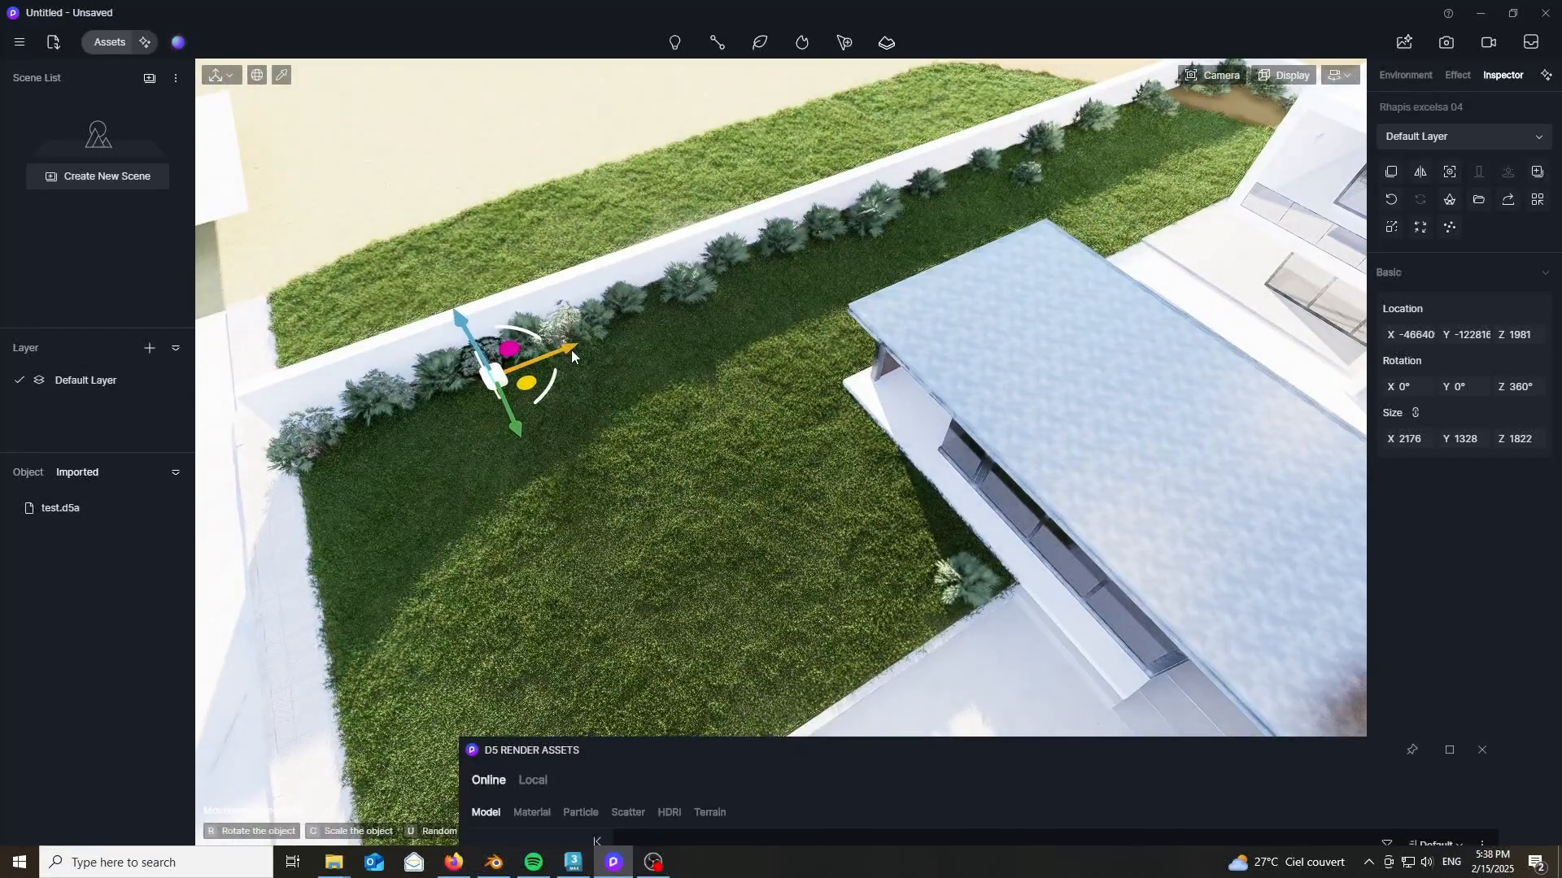
- Turn on random placement and plant Rhapis excelsa 04 between the existing palms along the wall opposite the carport
drag(572, 355, 656, 312)
key(u)
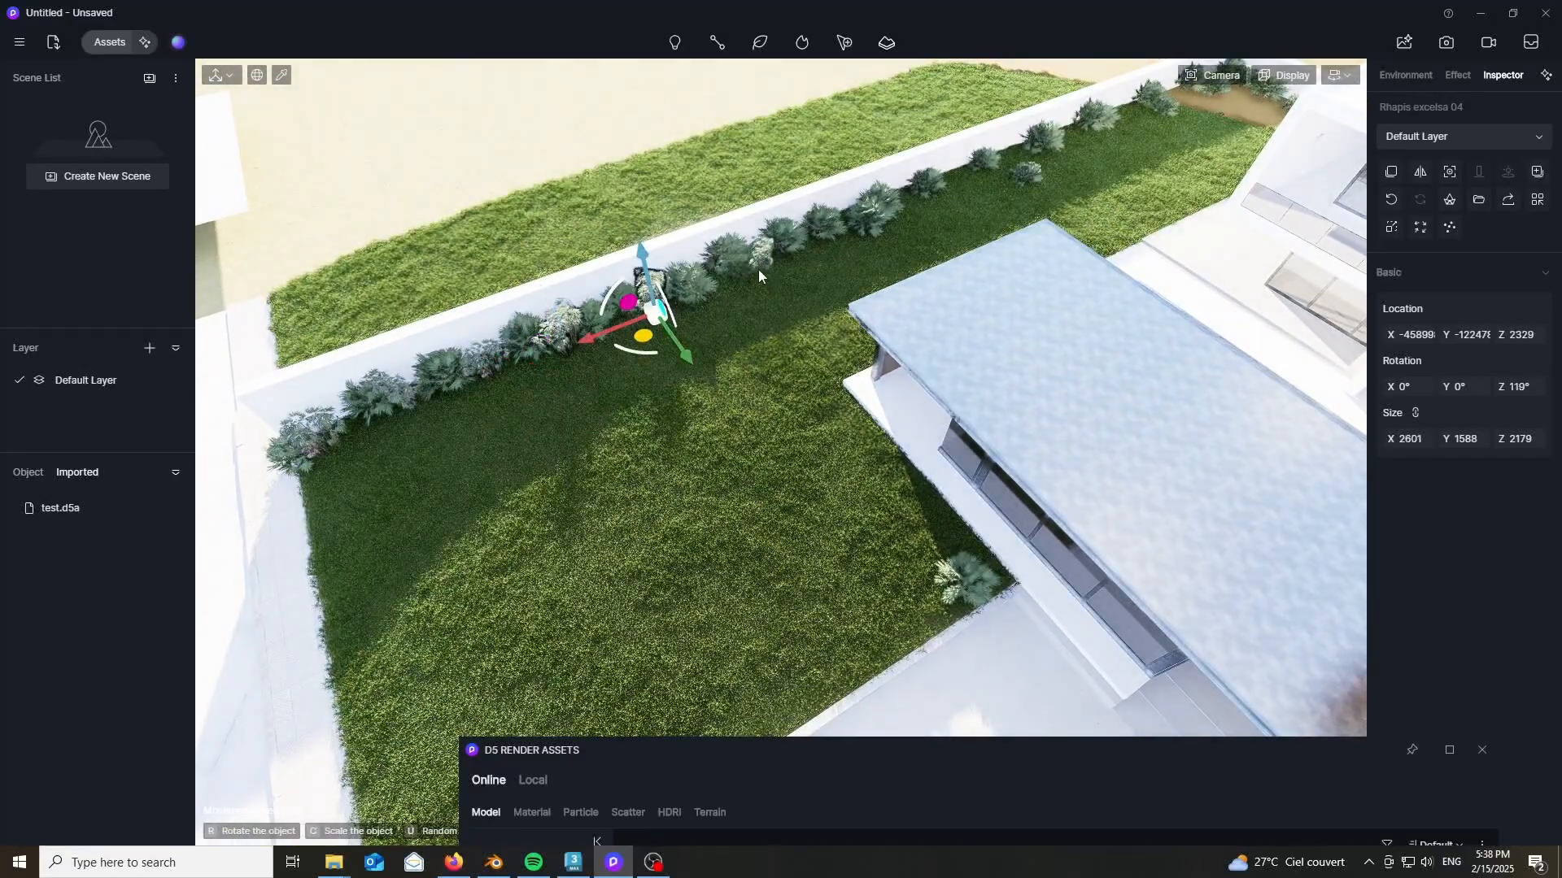
click(758, 270)
click(816, 258)
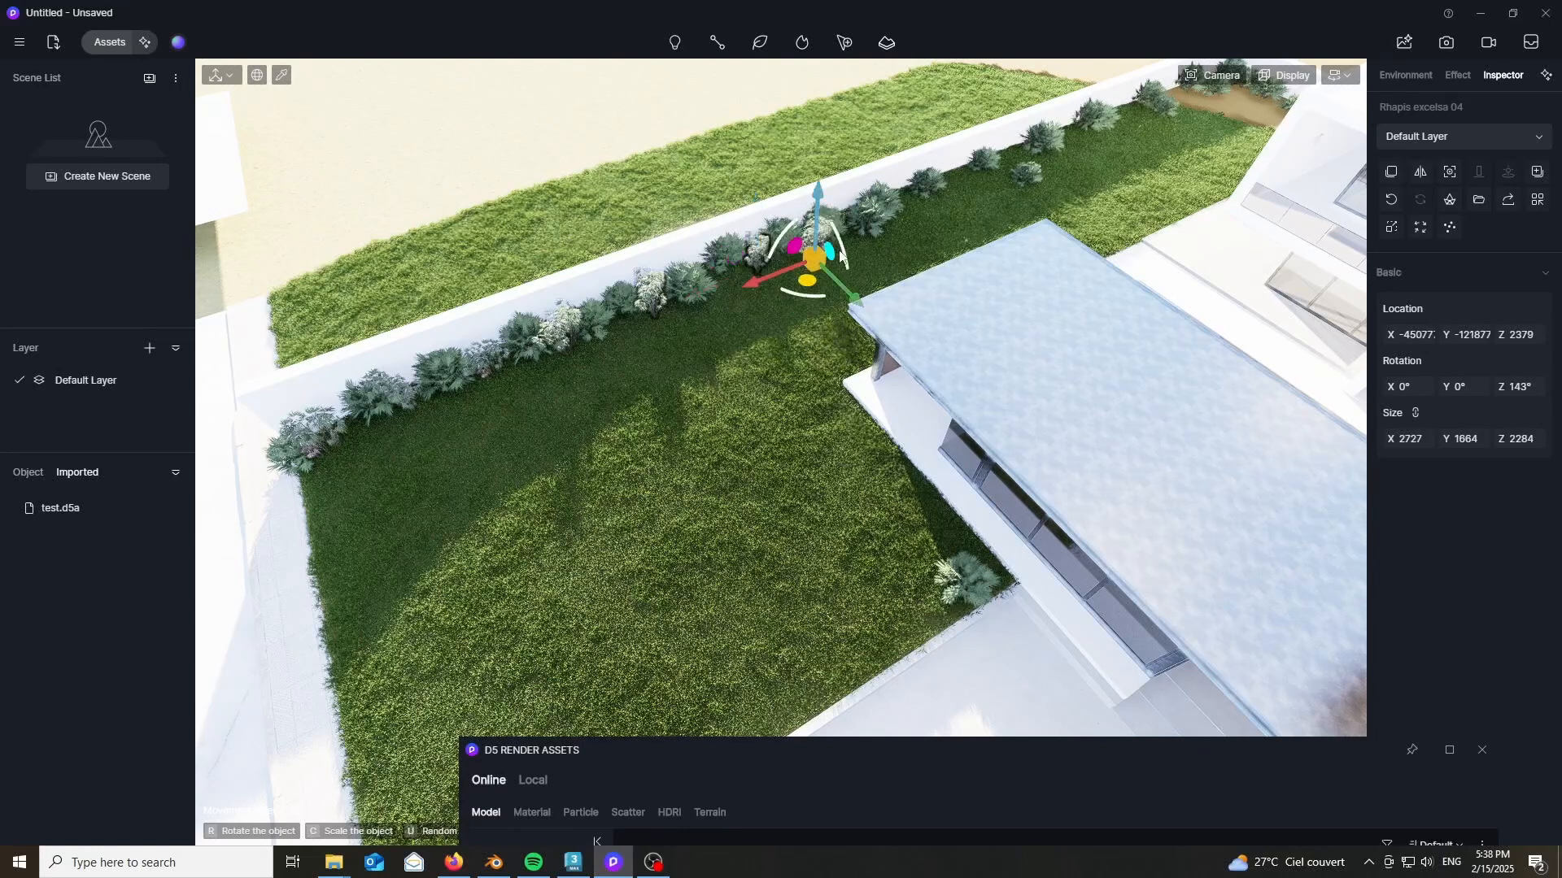
click(909, 215)
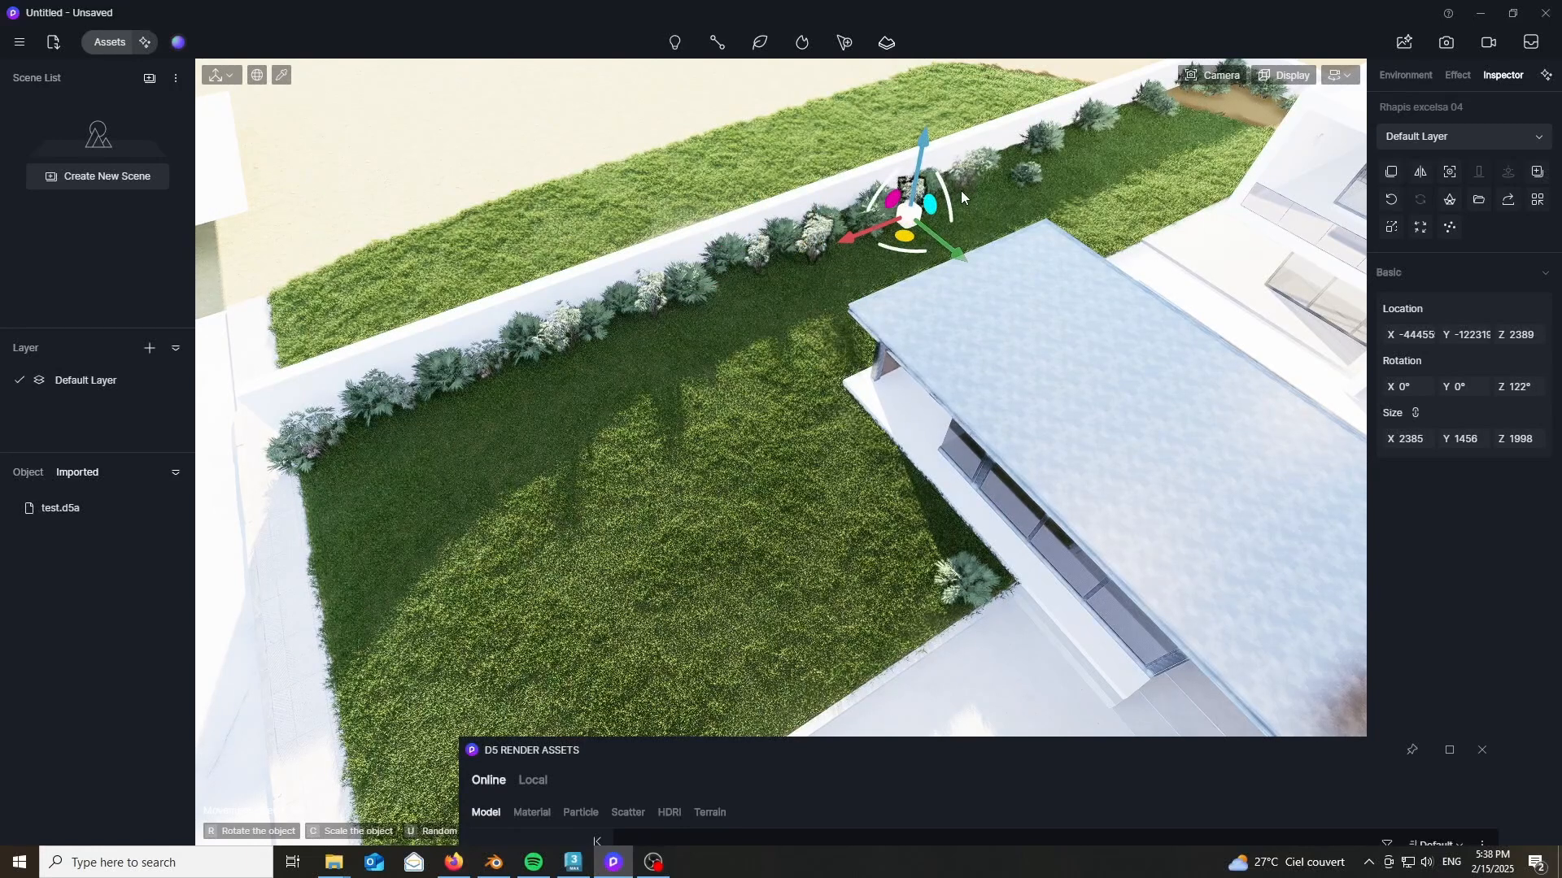
click(959, 190)
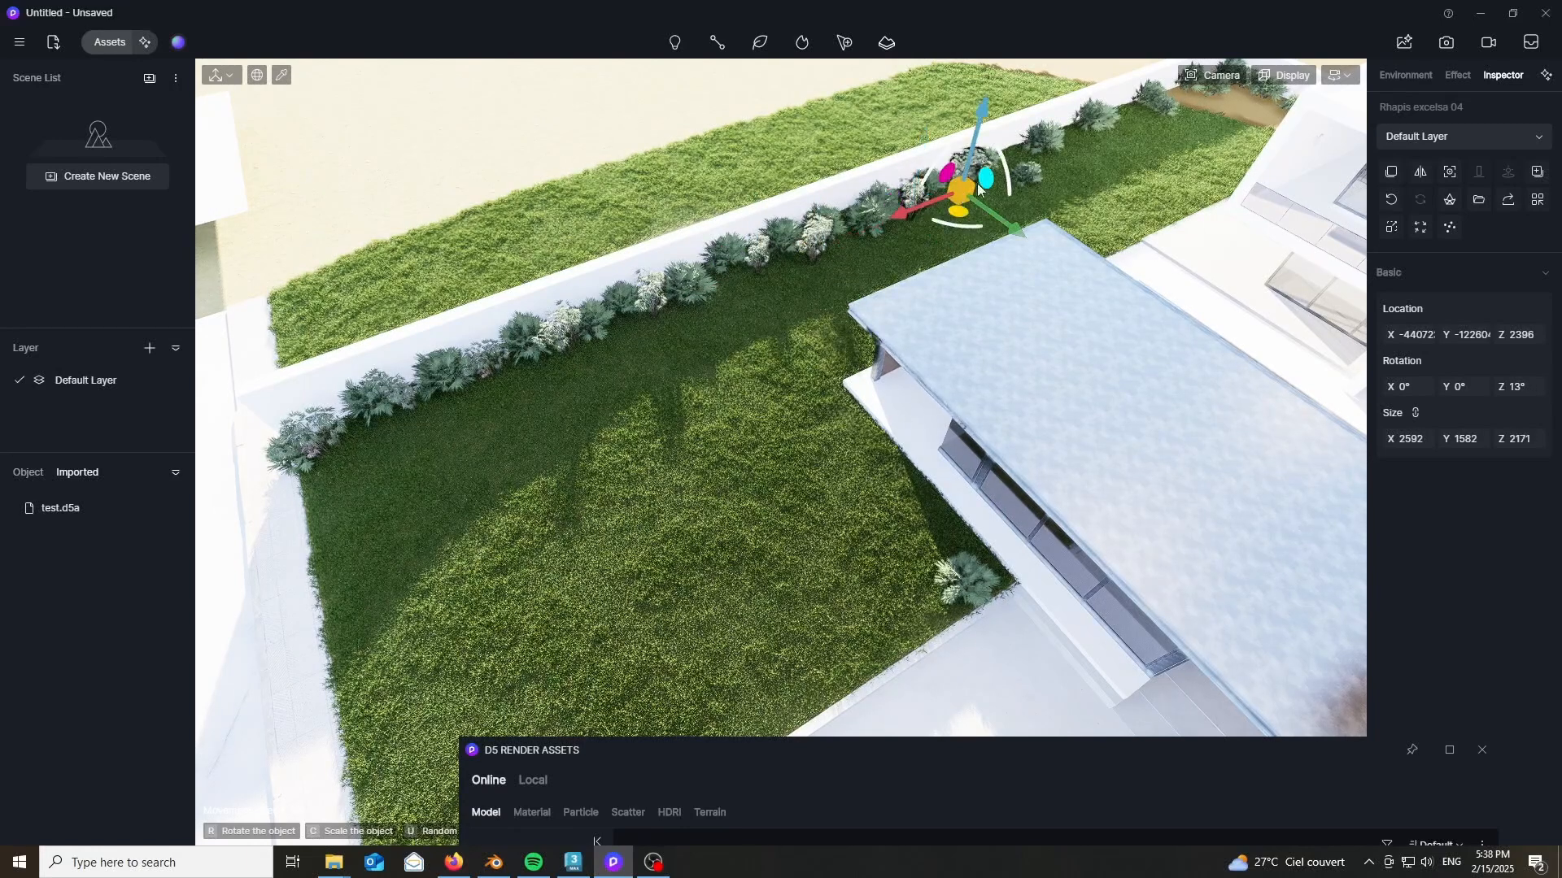
- Fill the remaining gaps in the row along the wall opposite the carport with more Rhapis excelsa 04, working from the street towards the rear
click(628, 333)
click(451, 402)
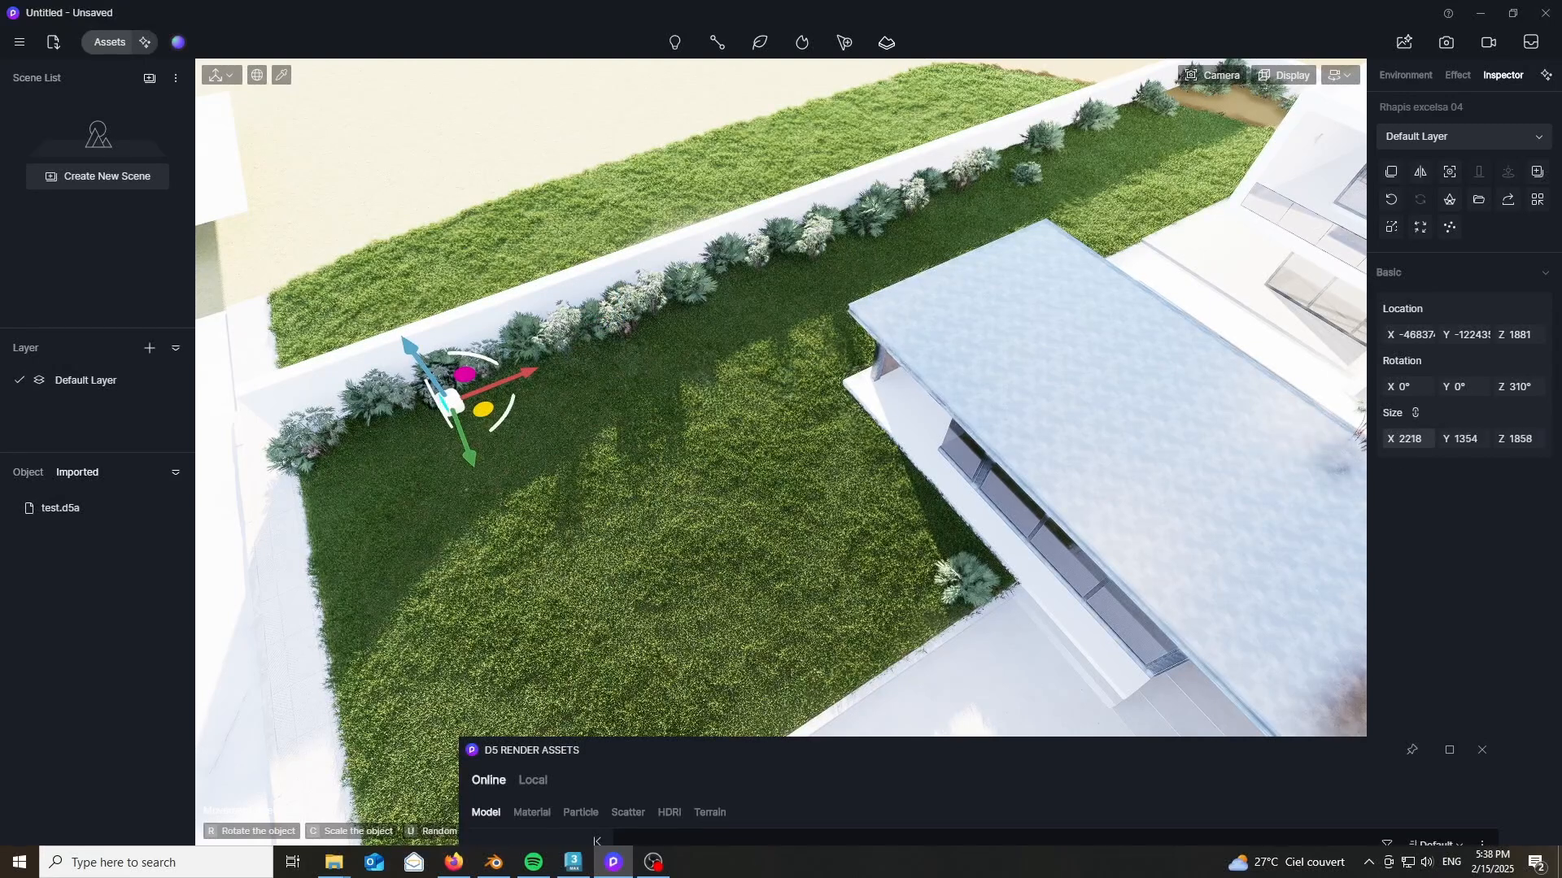
click(726, 275)
click(785, 259)
click(850, 242)
click(923, 223)
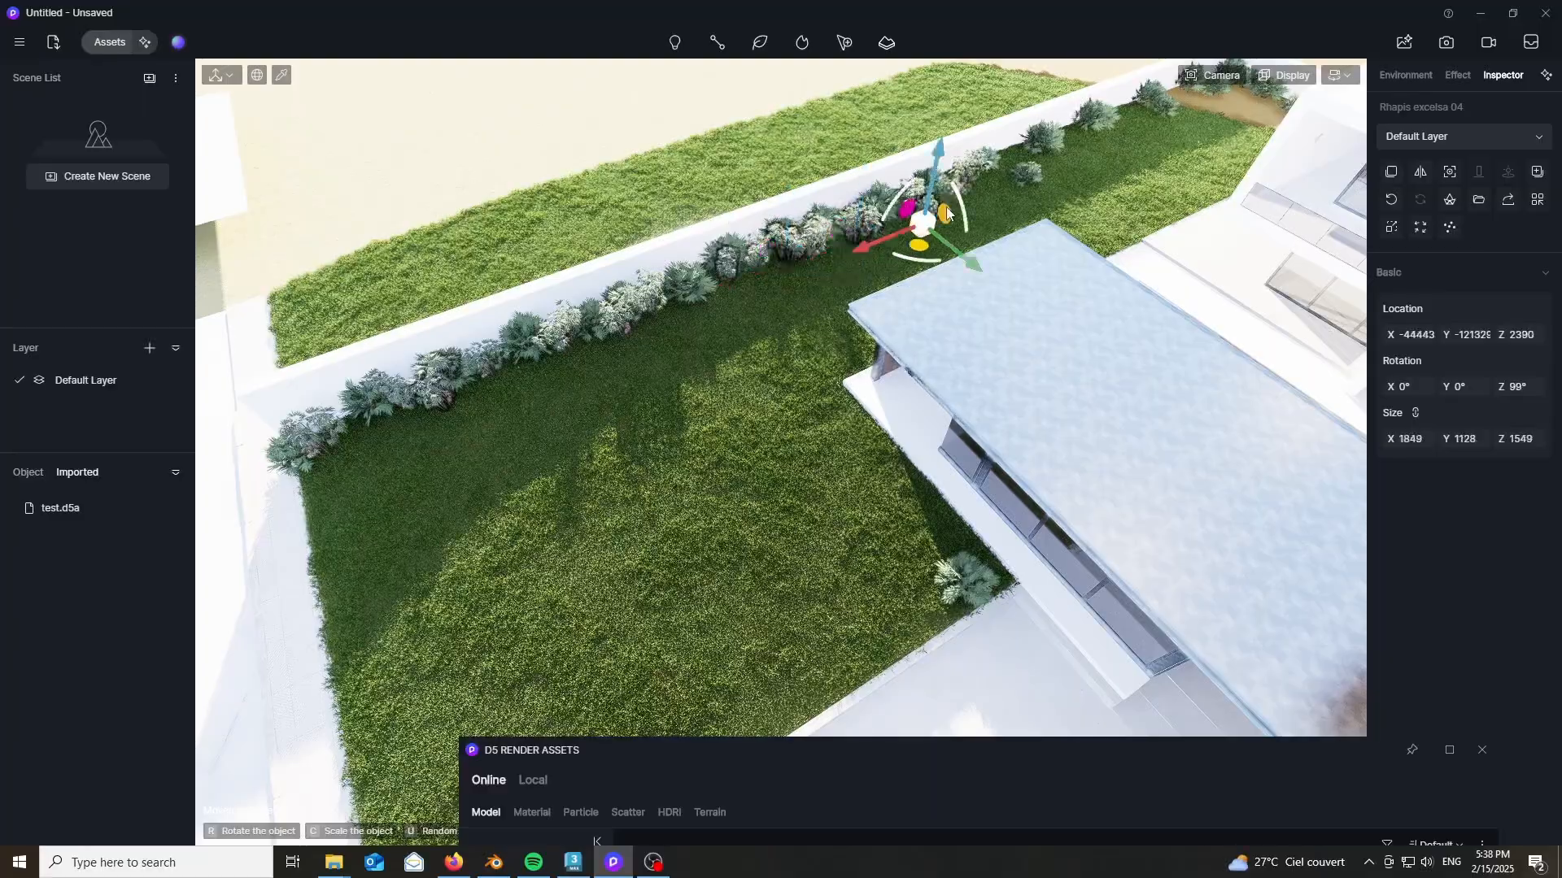
click(950, 207)
click(999, 183)
click(1040, 153)
- Continue the Rhapis excelsa 04 planting around the rear corner of the boundary wall
right_drag(1106, 155, 786, 585)
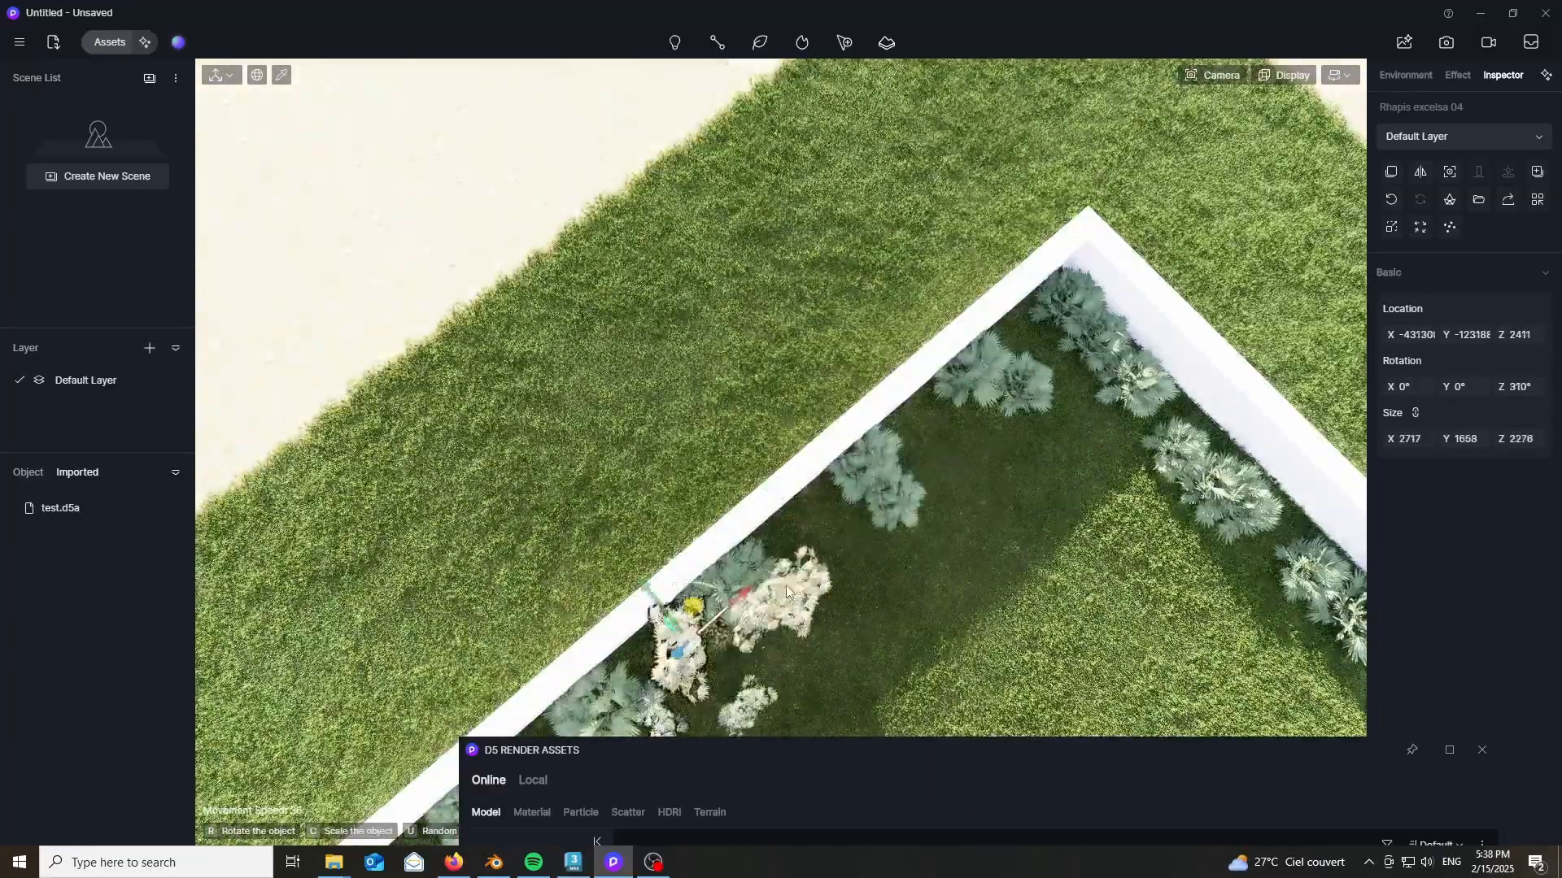
click(787, 592)
click(1046, 439)
click(774, 186)
- Plant Rhapis excelsa 04 among the palms along the rear wall and the carport-side boundary wall
right_drag(1046, 439, 650, 342)
click(760, 273)
click(627, 376)
right_drag(344, 516, 268, 423)
click(251, 408)
click(636, 378)
right_drag(635, 378, 553, 289)
click(812, 366)
- Choose Rhapis excelsa 08 from the palm models and plant it in the row along the wall opposite the carport
drag(1037, 750, 814, 142)
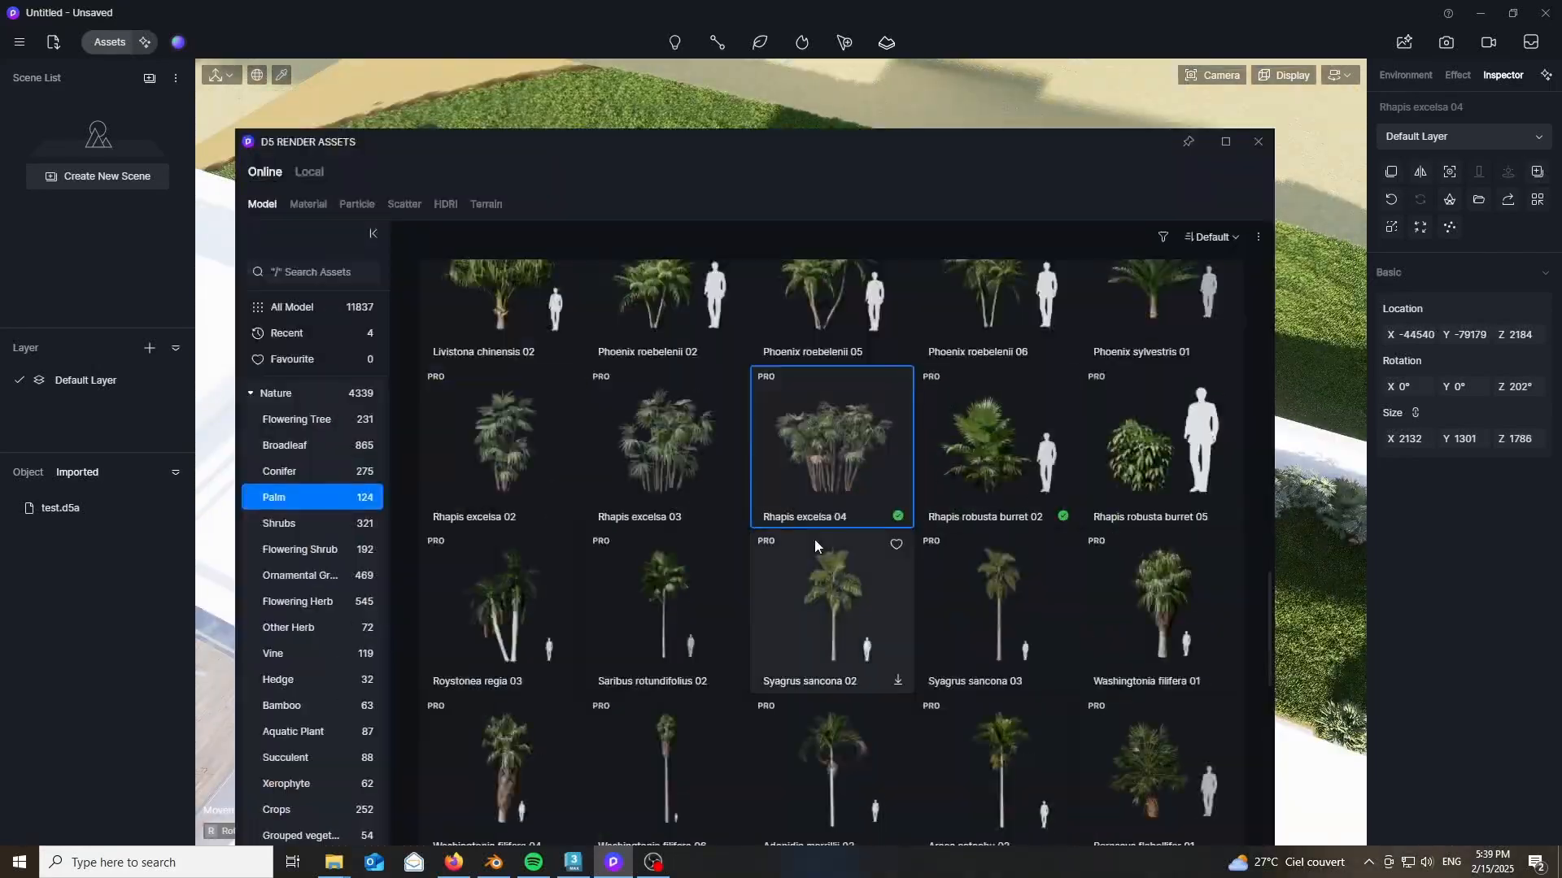
drag(1028, 153, 1081, 828)
right_drag(1081, 827, 476, 319)
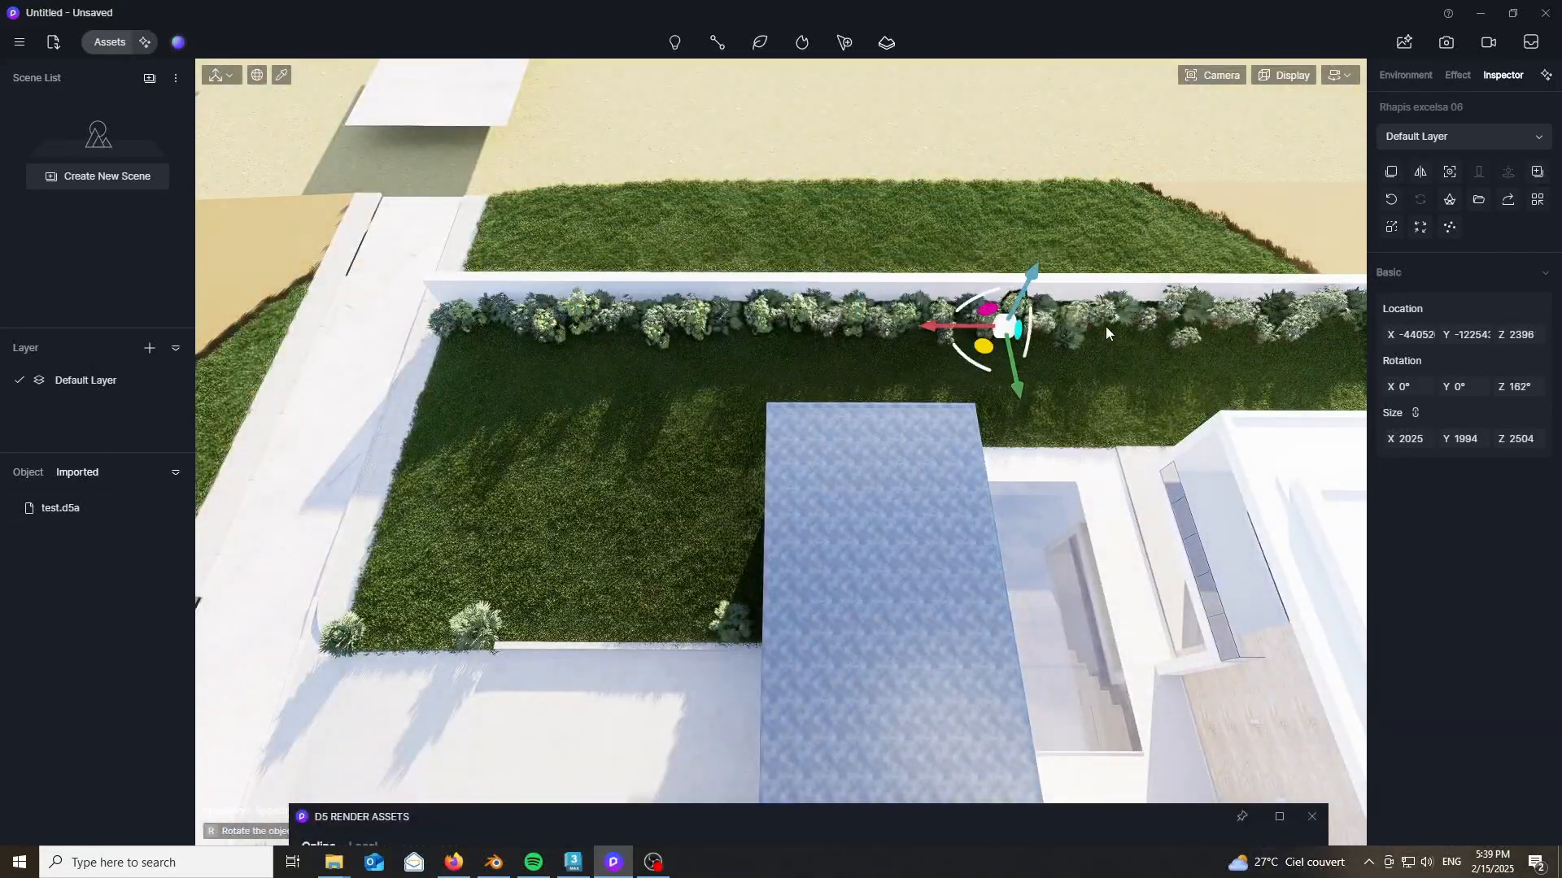
right_drag(1106, 328, 732, 309)
click(662, 273)
- Choose Rhapis robusta burret 02 from the palm models and plant it at intervals along the wall opposite the carport
drag(894, 816, 1022, 817)
click(1008, 350)
right_drag(1021, 817, 732, 366)
click(945, 317)
click(1060, 376)
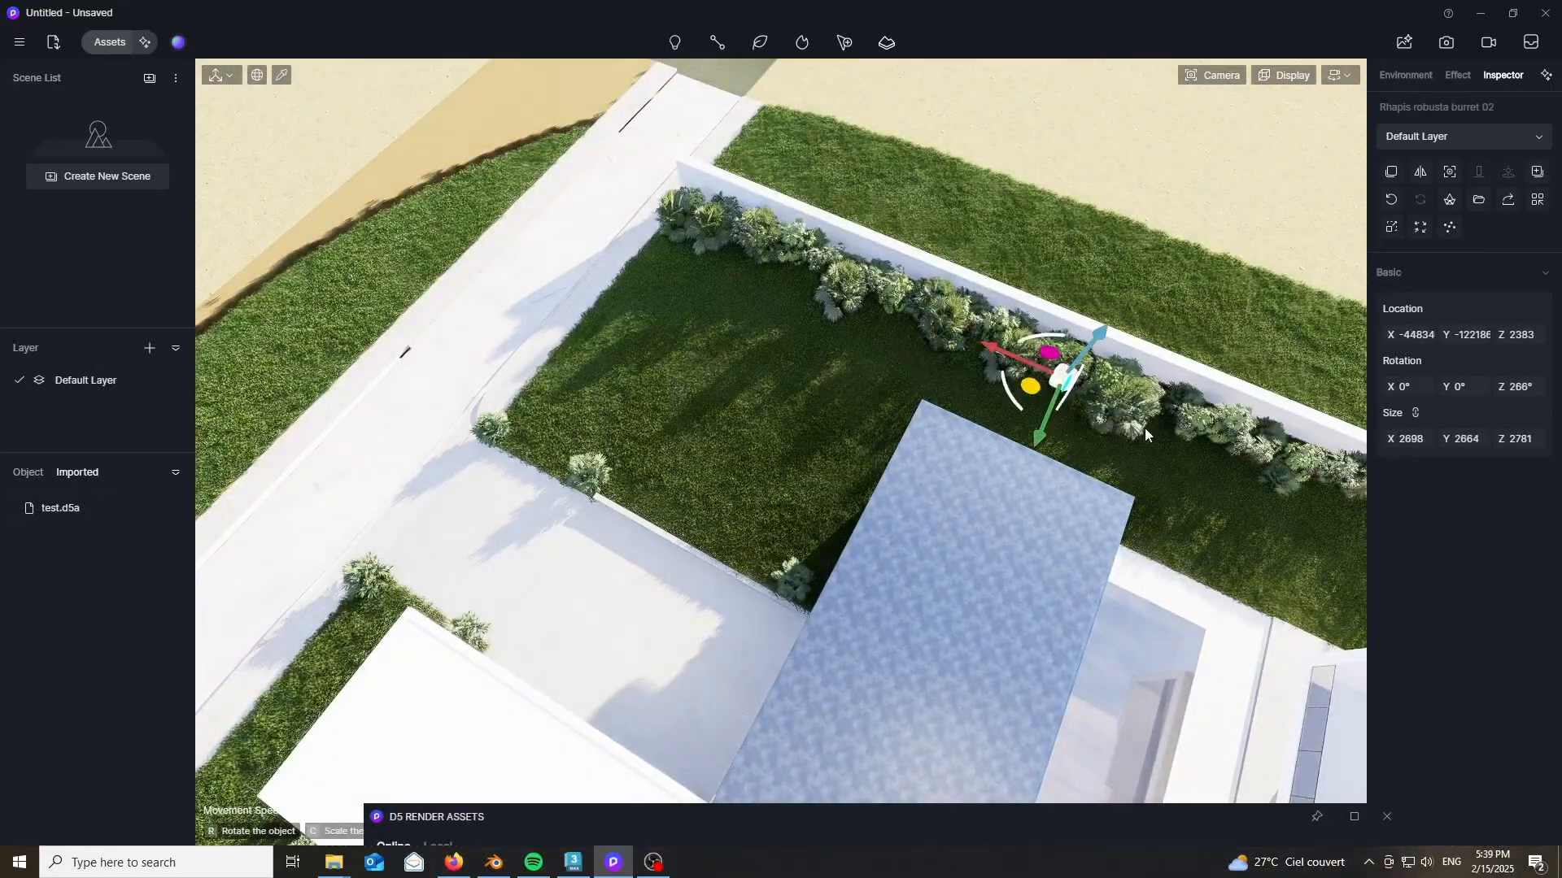
right_drag(1144, 428, 814, 342)
click(526, 268)
- Plant Rhapis robusta burret 02 palms along the carport-side boundary wall, from the street end towards the rear
right_drag(1232, 242, 976, 455)
click(1011, 509)
click(906, 465)
click(634, 305)
click(215, 195)
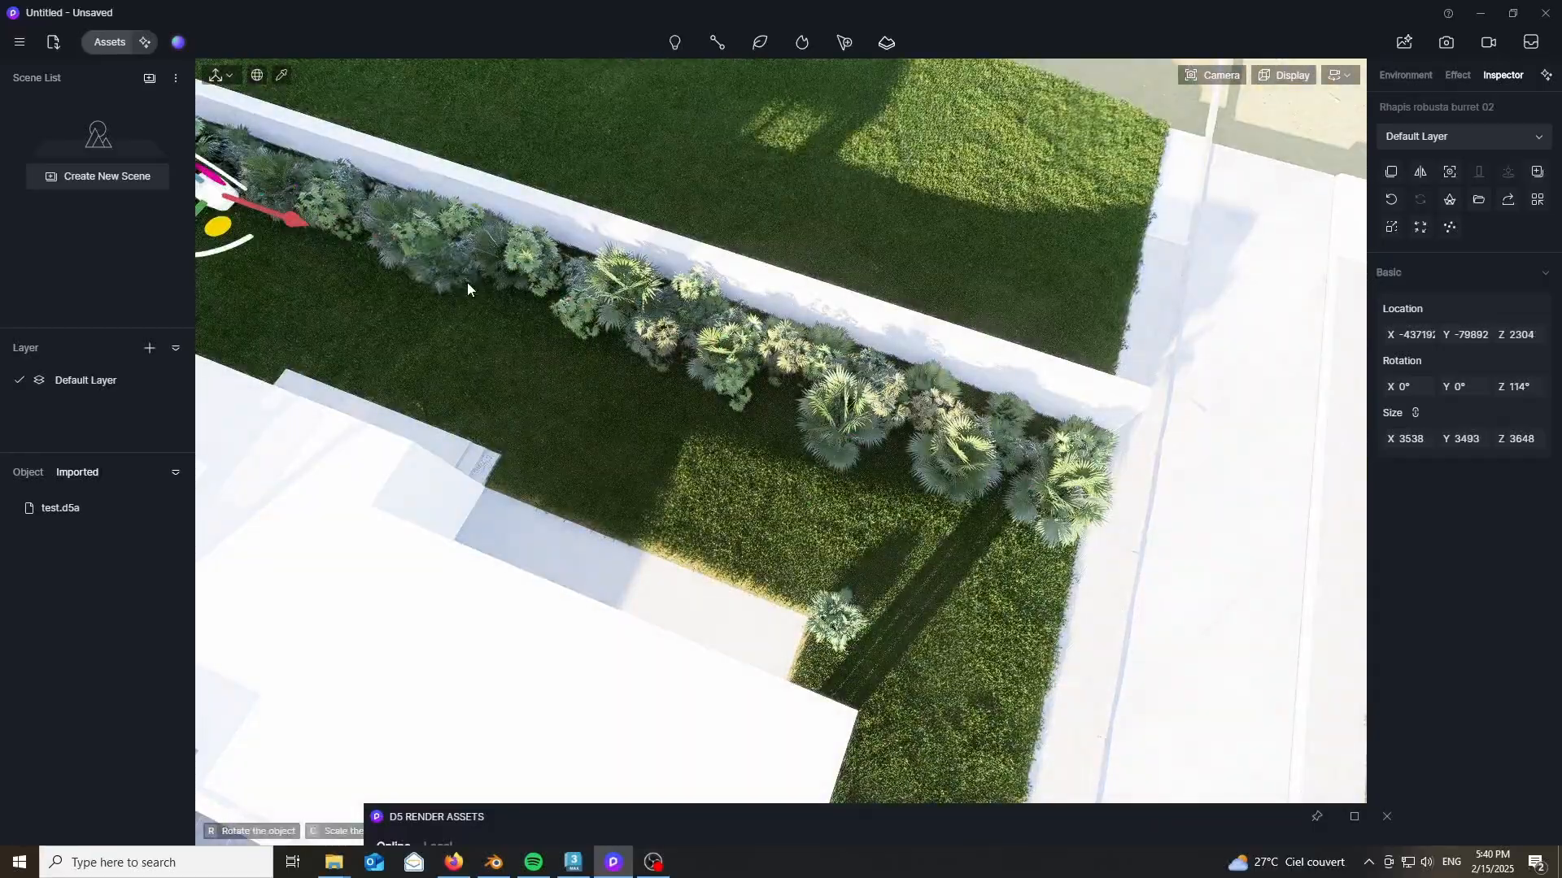
click(585, 313)
right_drag(585, 313, 781, 366)
- Add more Rhapis robusta burret 02 palms on the side of the house opposite the carport
click(787, 405)
right_drag(945, 408, 732, 407)
click(968, 174)
right_drag(968, 174, 813, 325)
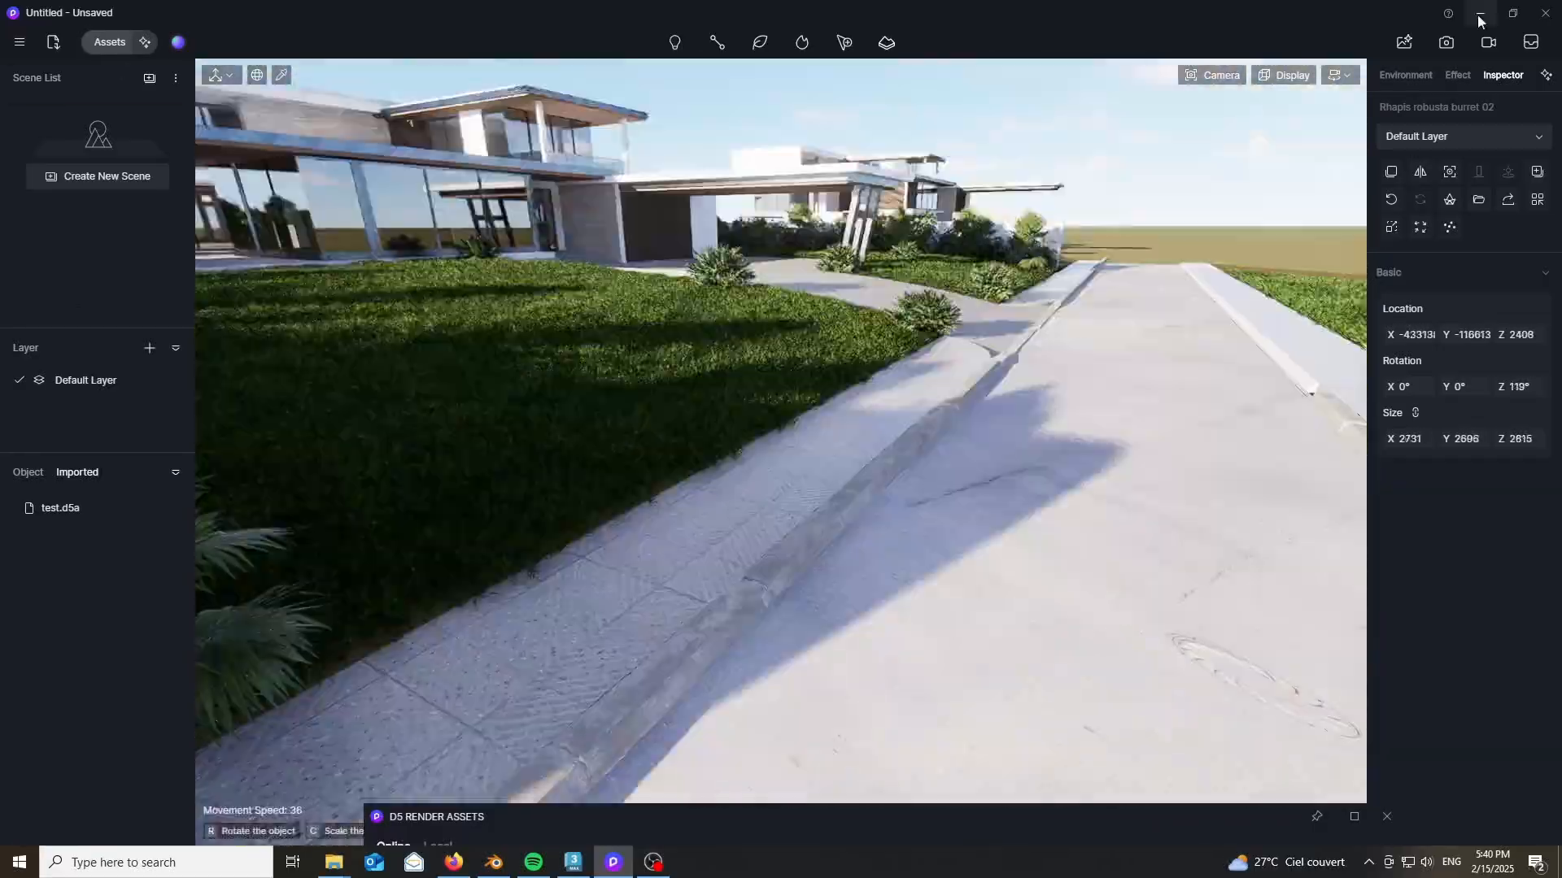
- Plant Rhapis robusta burret 02 palms along the rear boundary wall behind the house
right_drag(895, 455, 781, 439)
click(1209, 480)
click(1293, 509)
right_drag(750, 577, 606, 506)
click(846, 406)
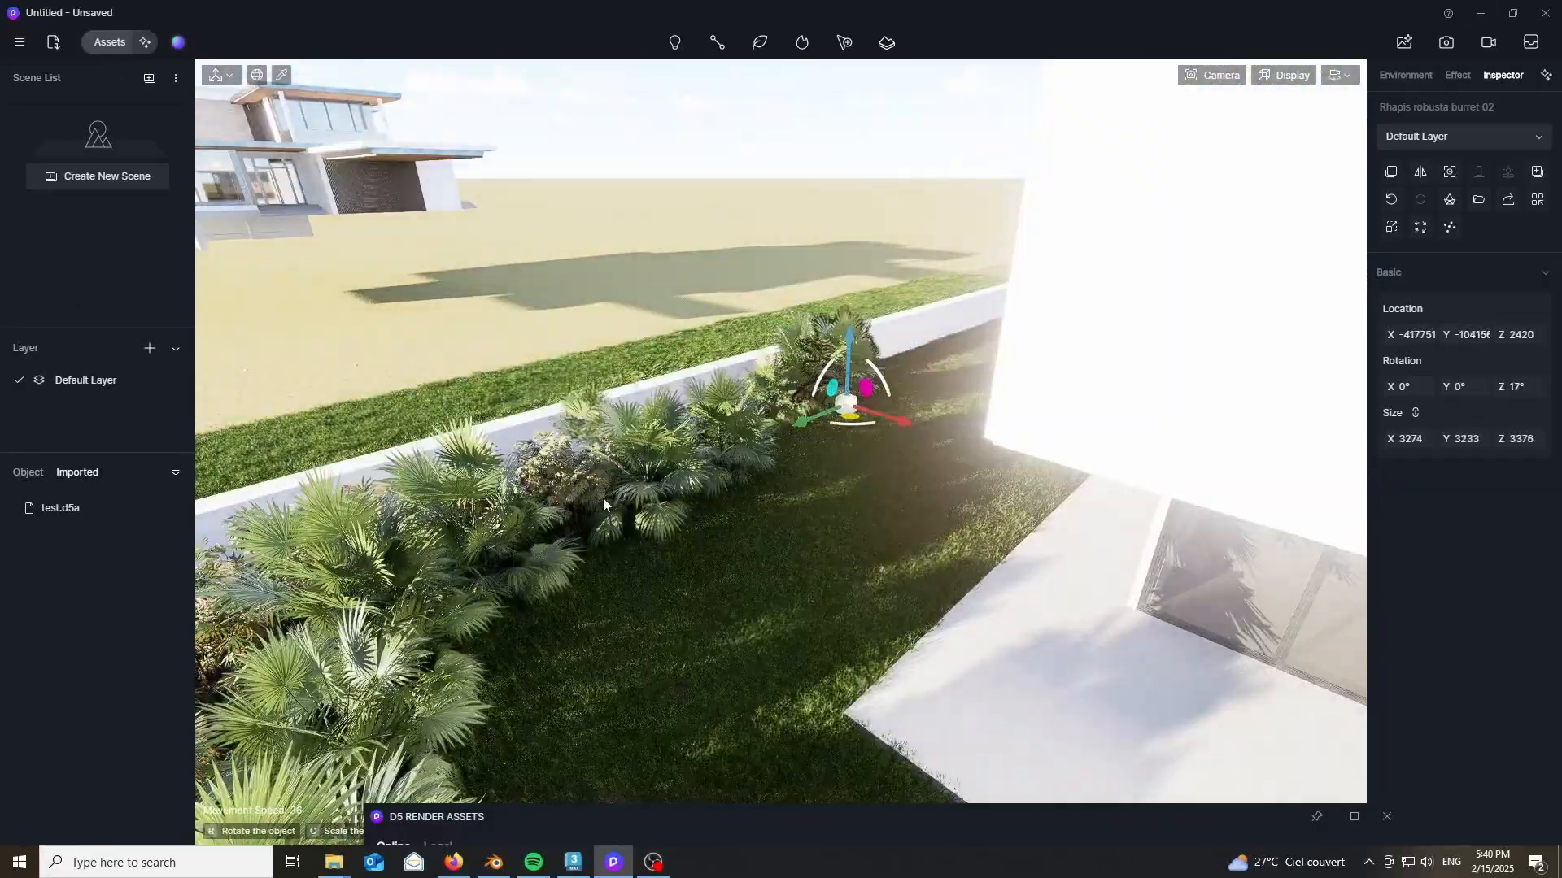
click(791, 432)
- View the whole planted lot from across the street and bring the library's palm models back into view
right_drag(792, 433, 242, 625)
scroll(244, 625, down, 5)
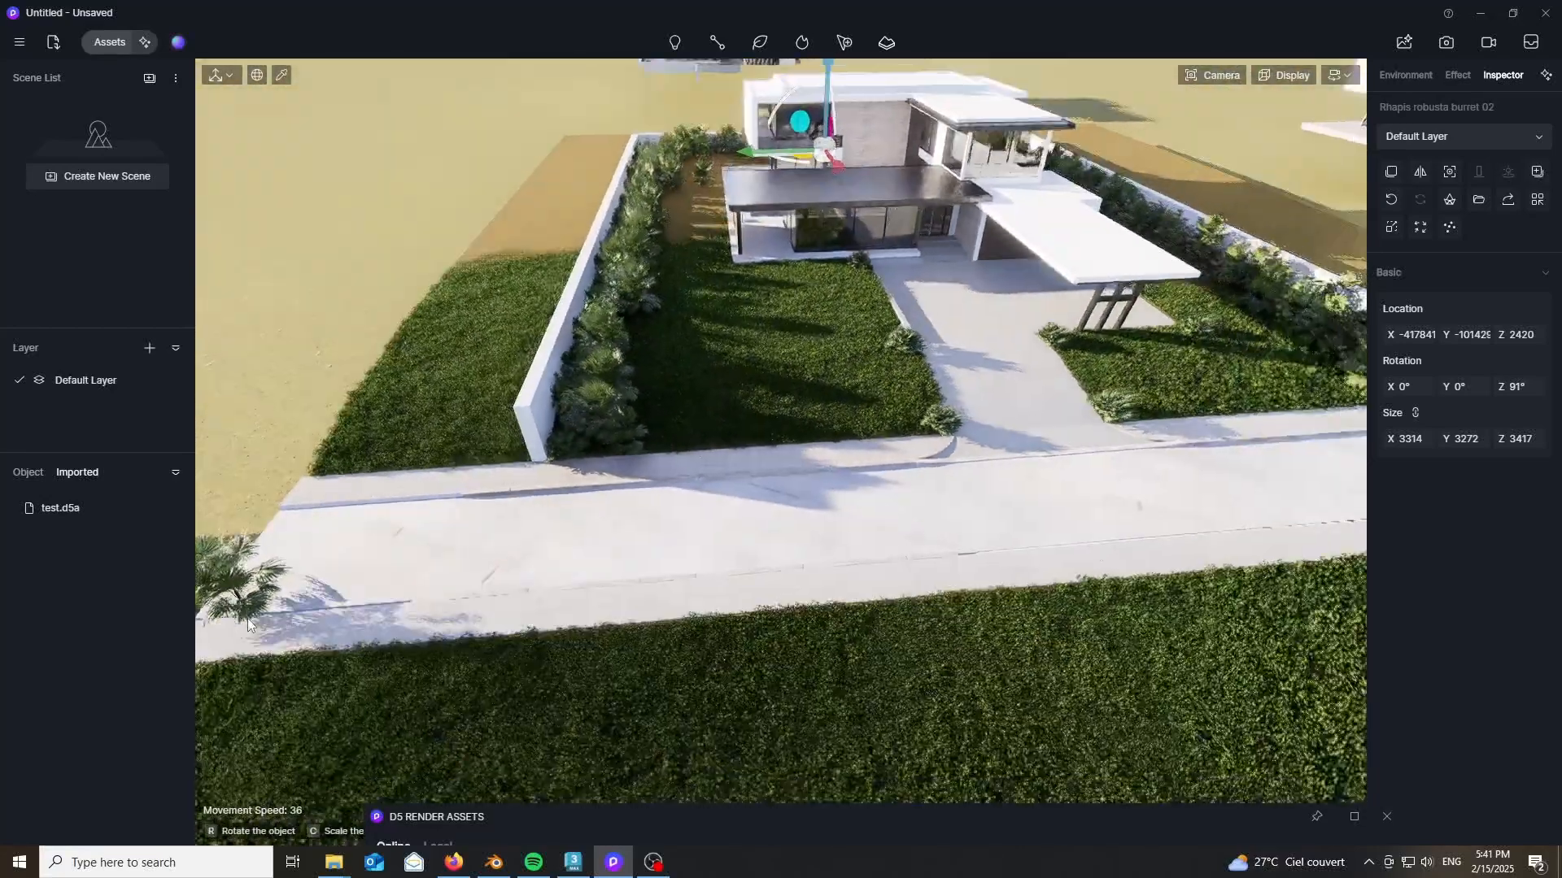
scroll(247, 619, down, 5)
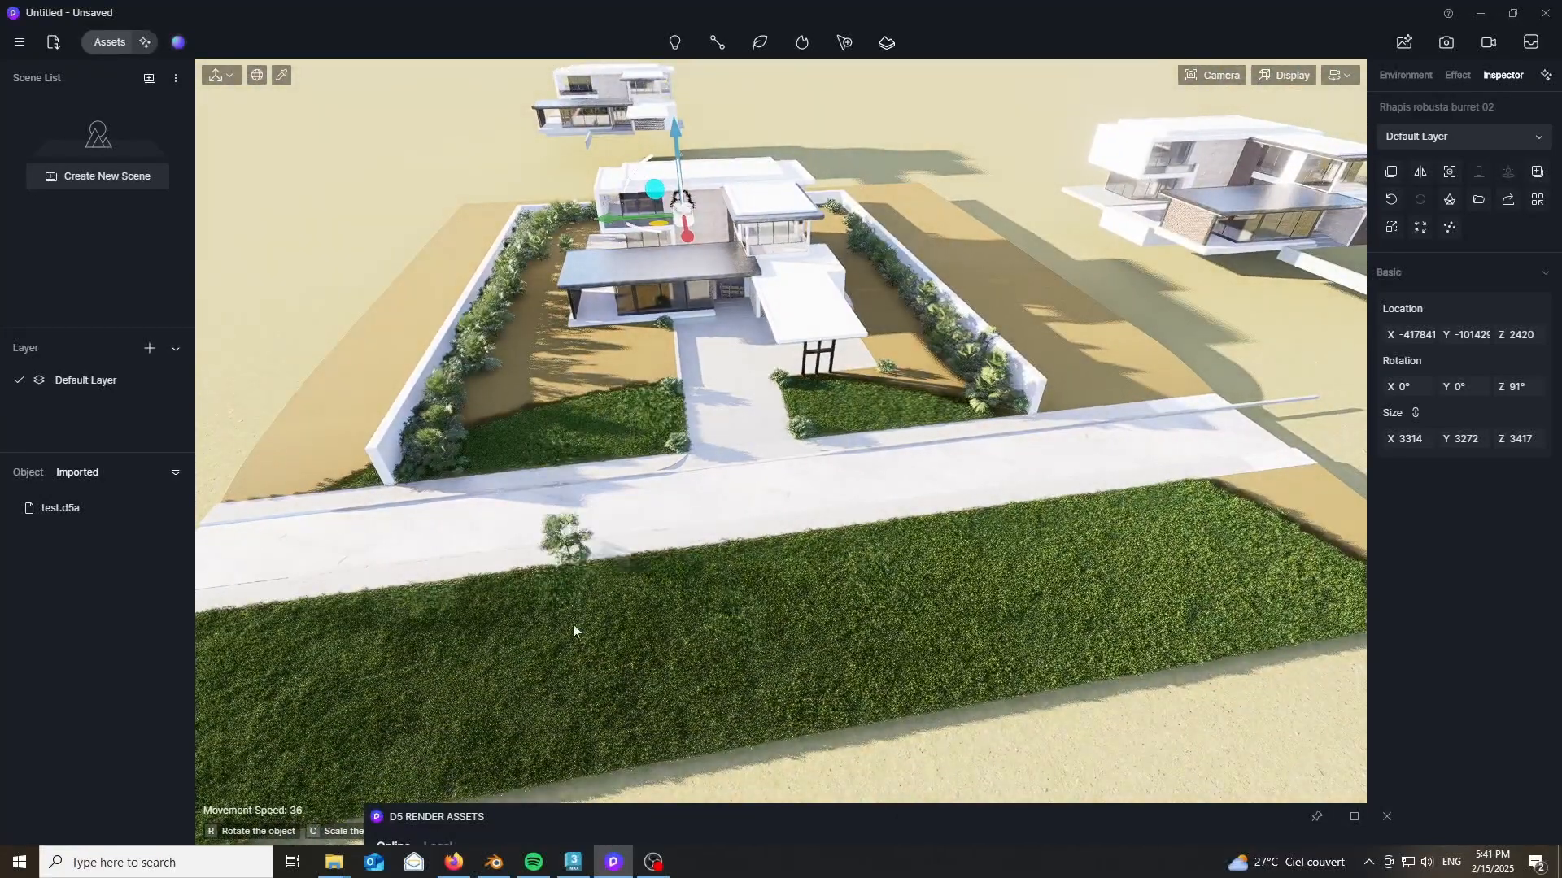
drag(491, 816, 501, 70)
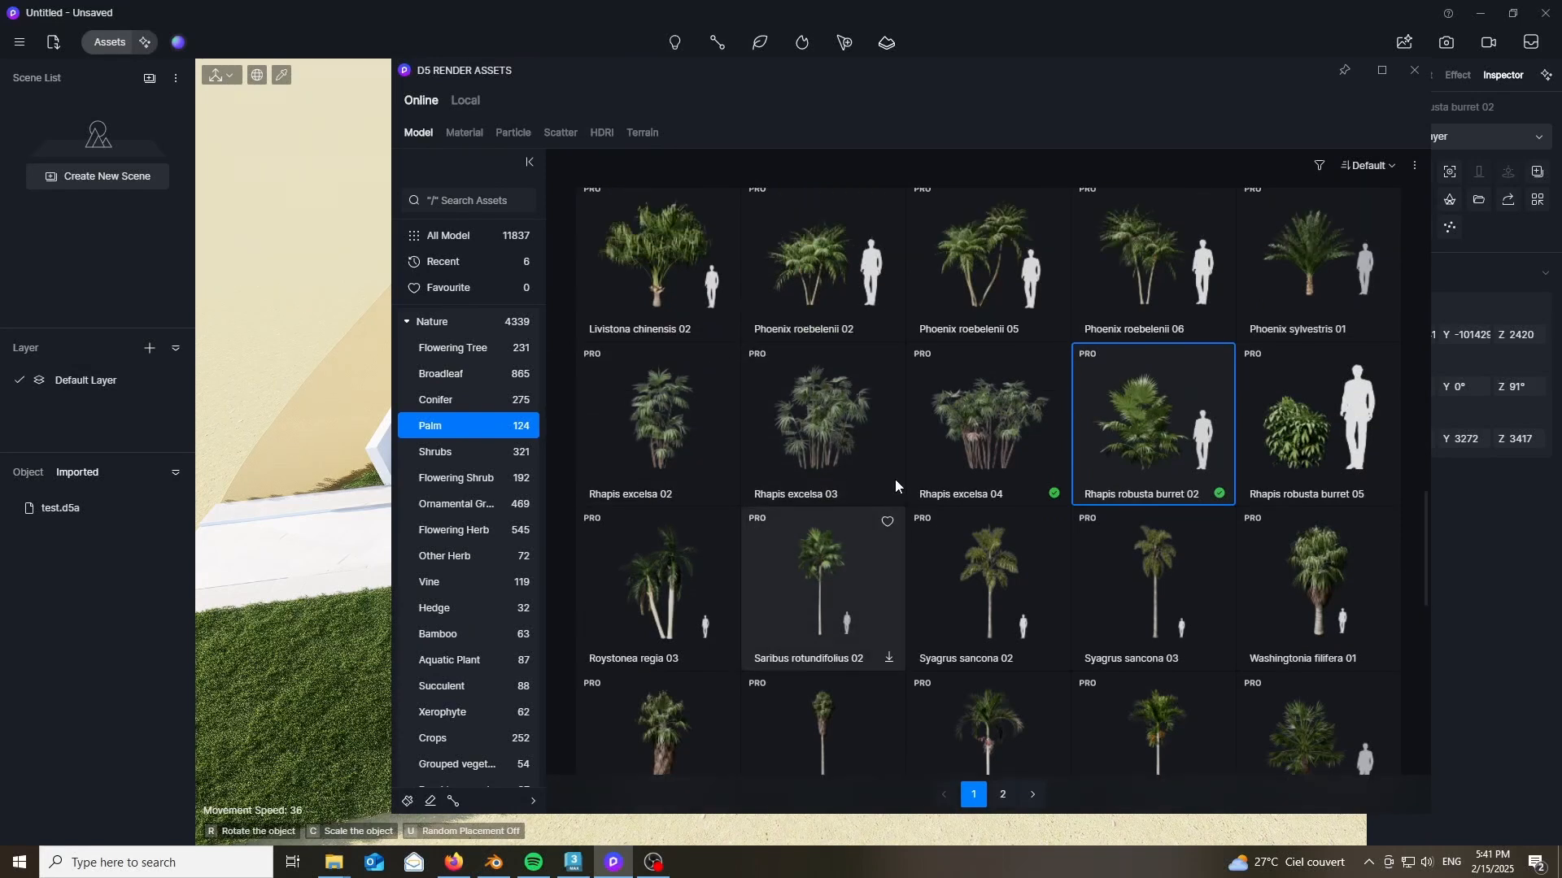
- Plant Sabal palmetto 01 palms at the boundary wall's front corner and beside the driveway entrance on the main lawn
scroll(882, 463, up, 5)
scroll(872, 463, up, 5)
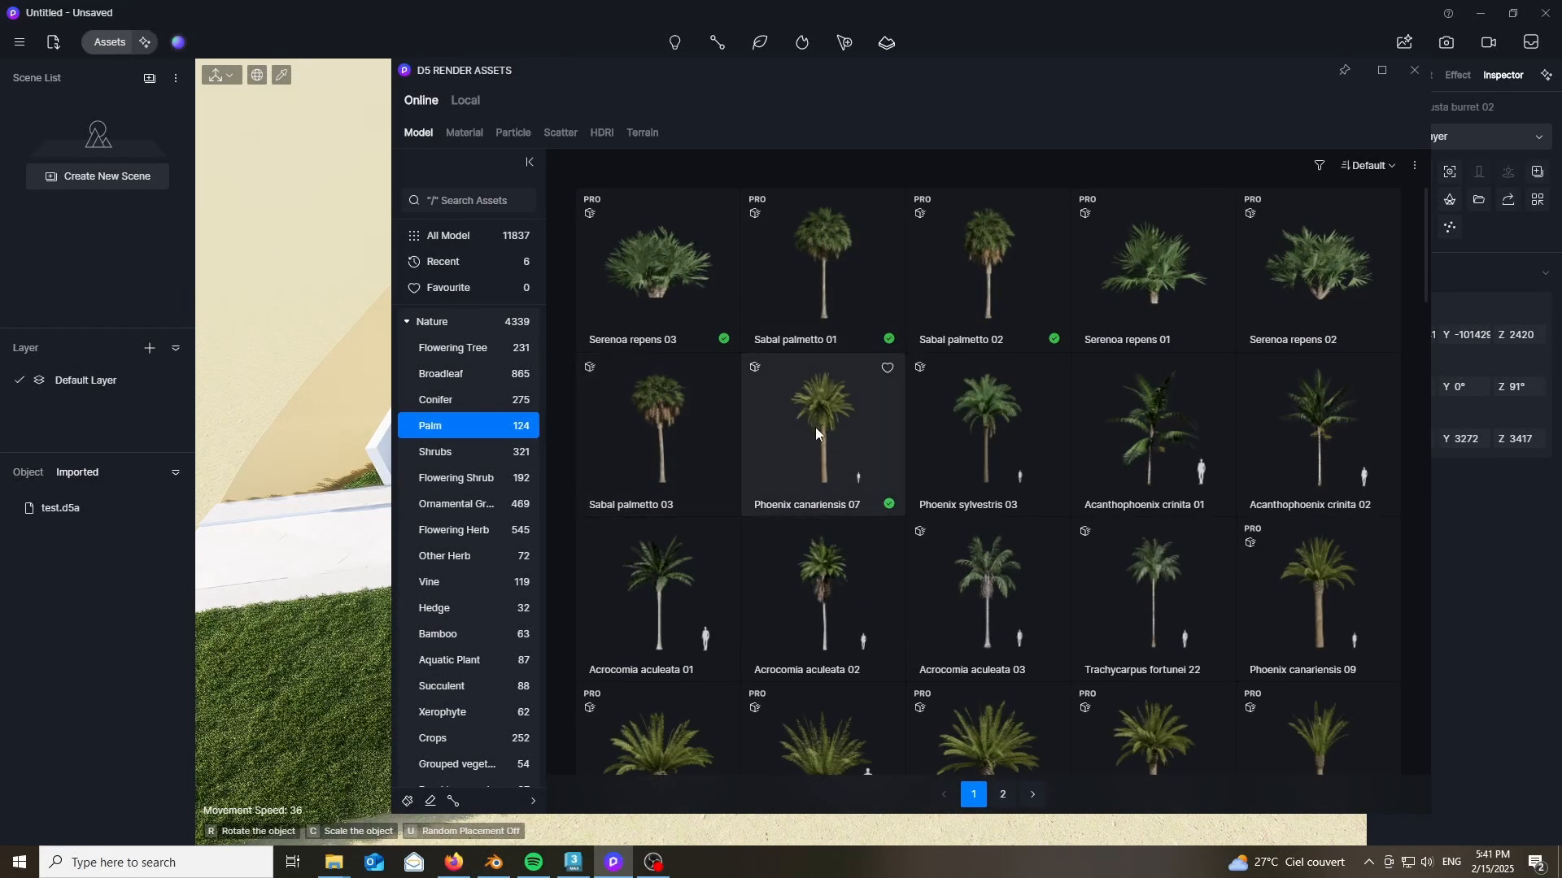
click(816, 279)
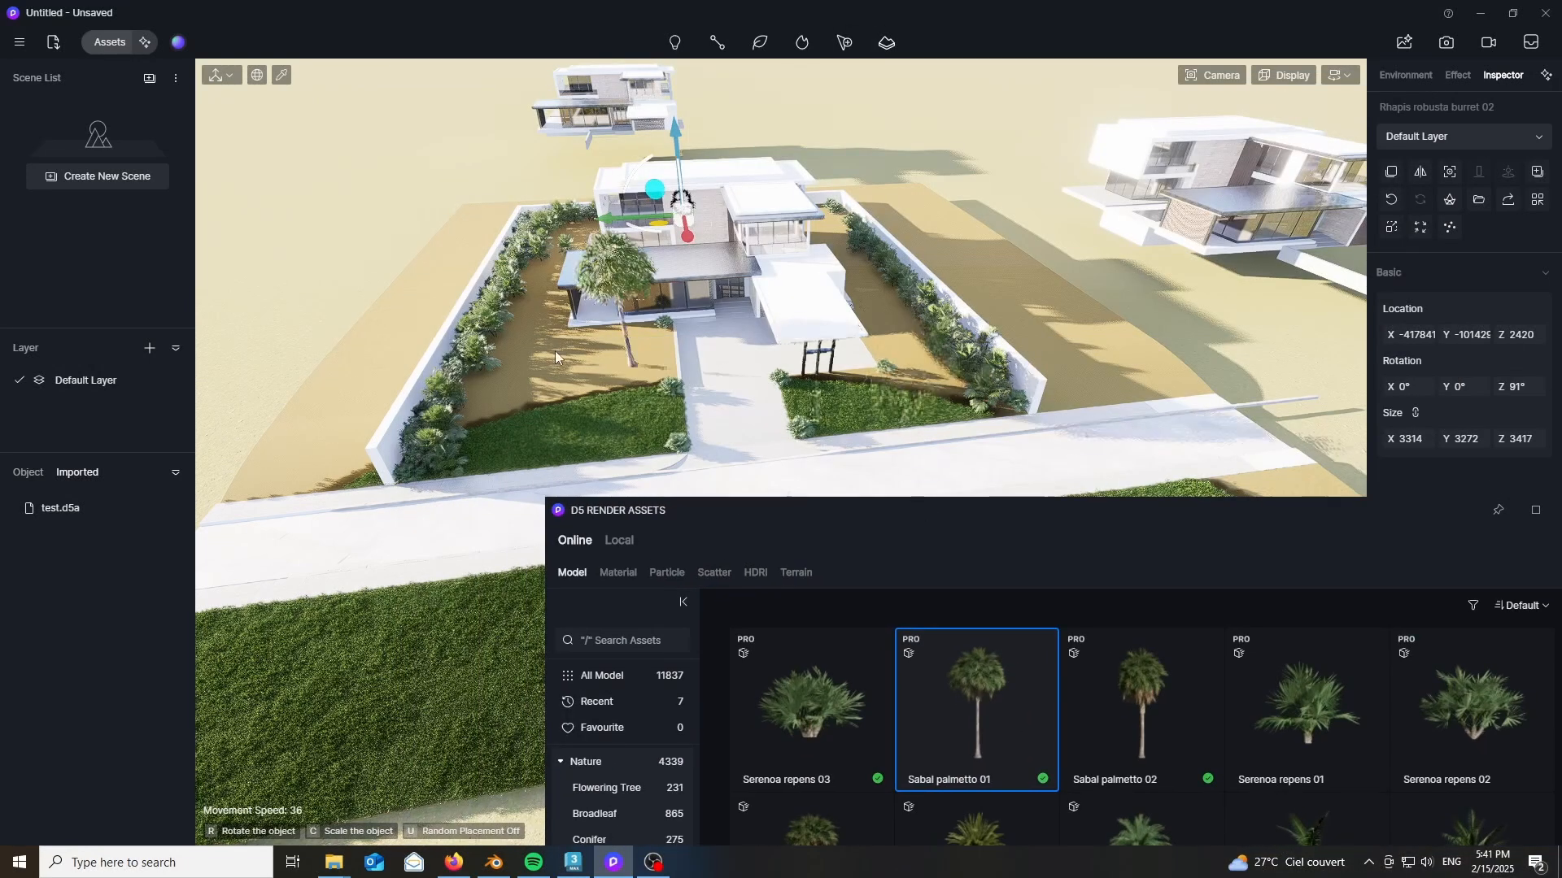
click(431, 470)
click(677, 440)
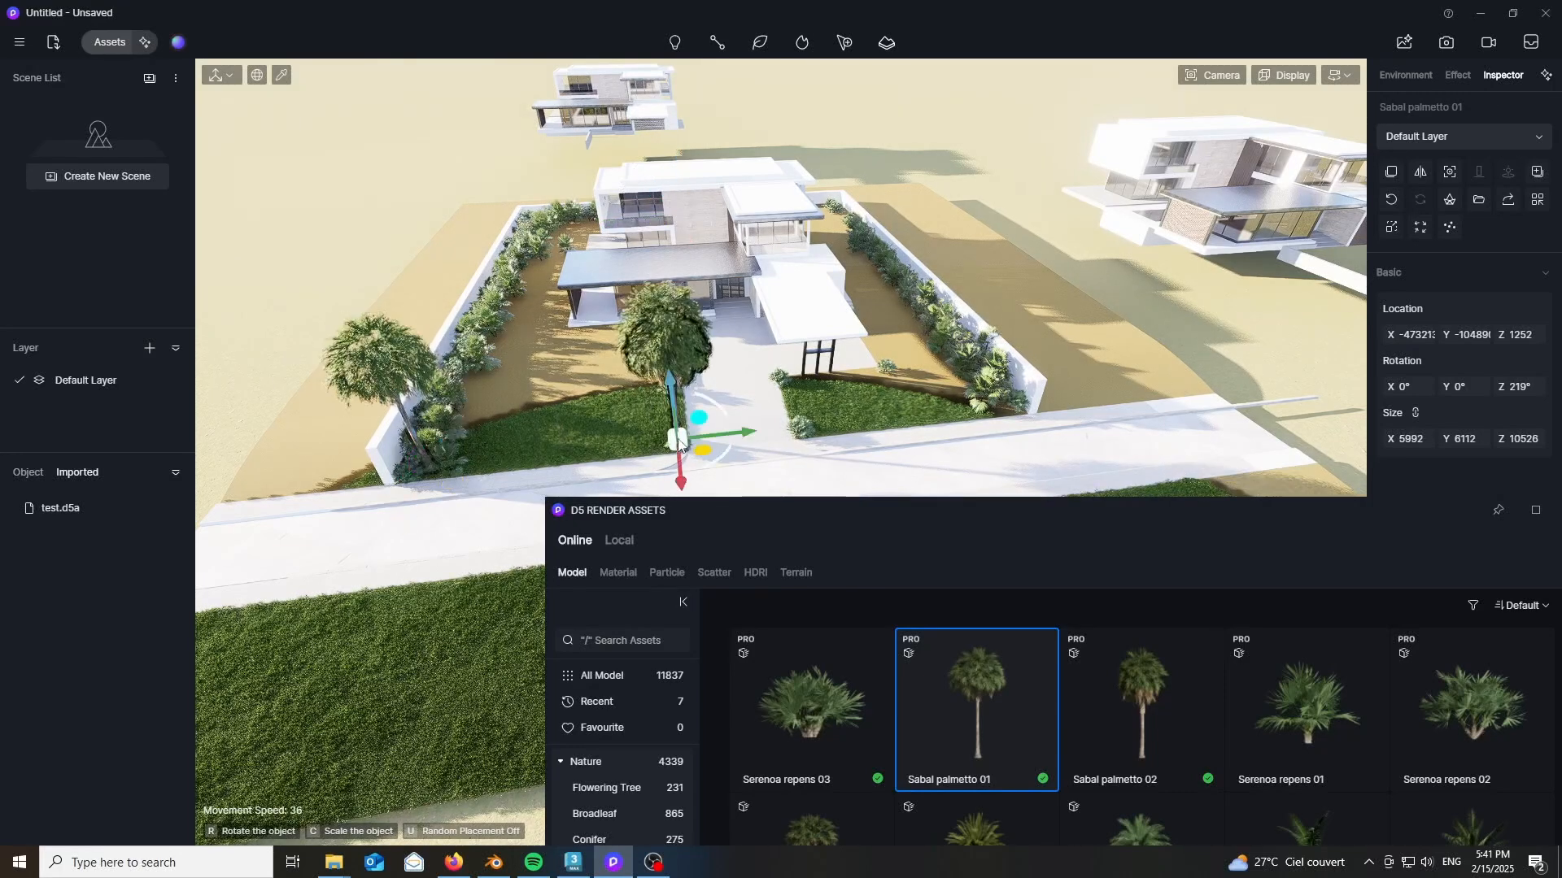
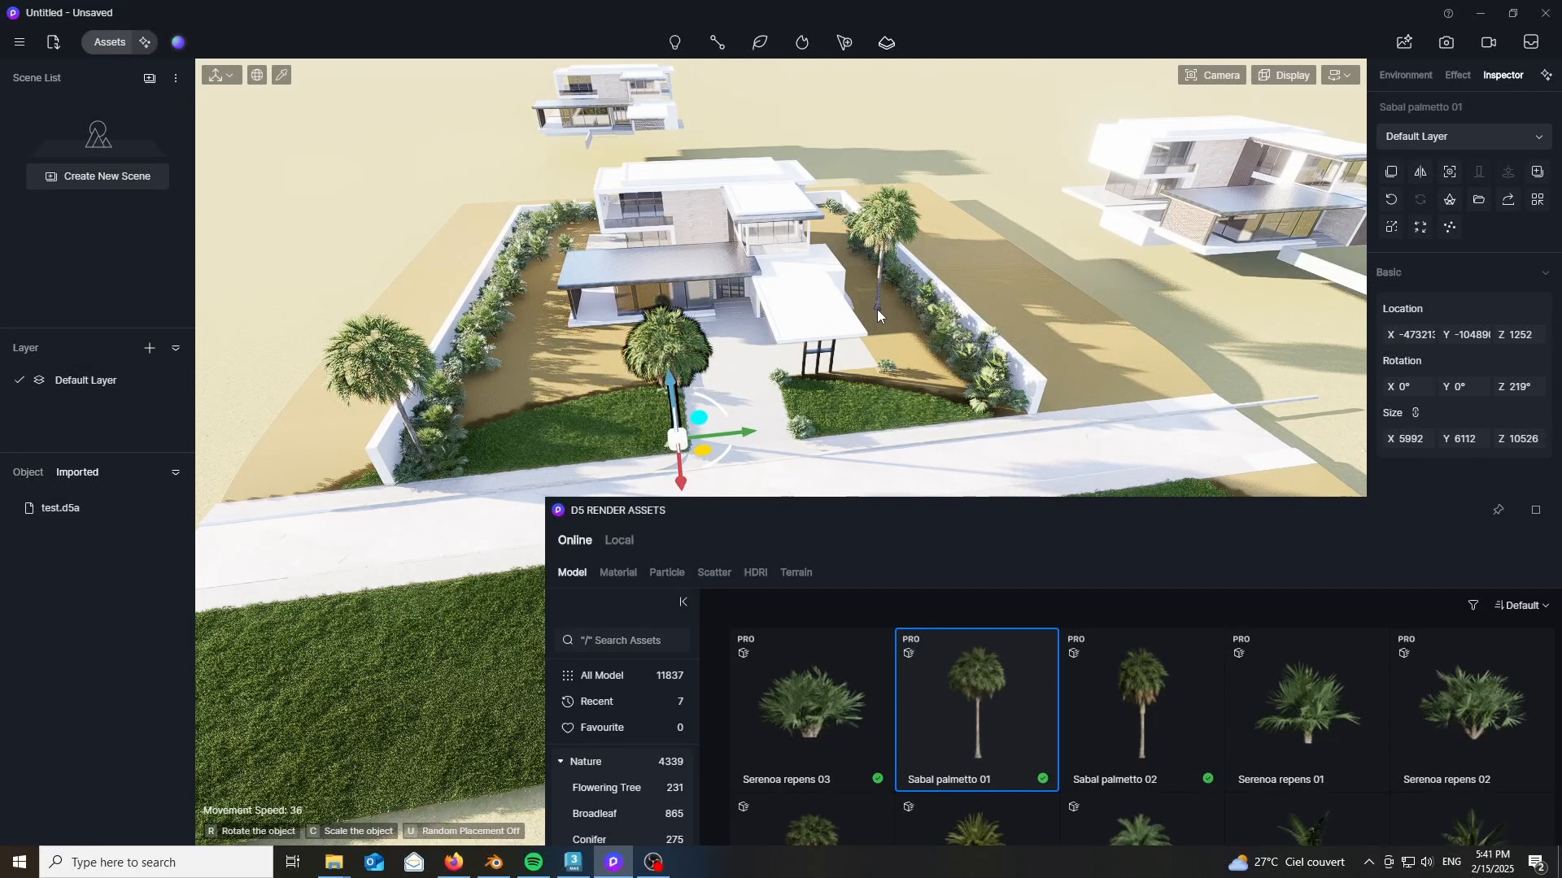
- Plant more Sabal palmetto 01 palms at the rear wall corner, on the bare ground outside the wall and near the outer lawn's street edge
right_drag(876, 309, 974, 384)
key(w)
key(s)
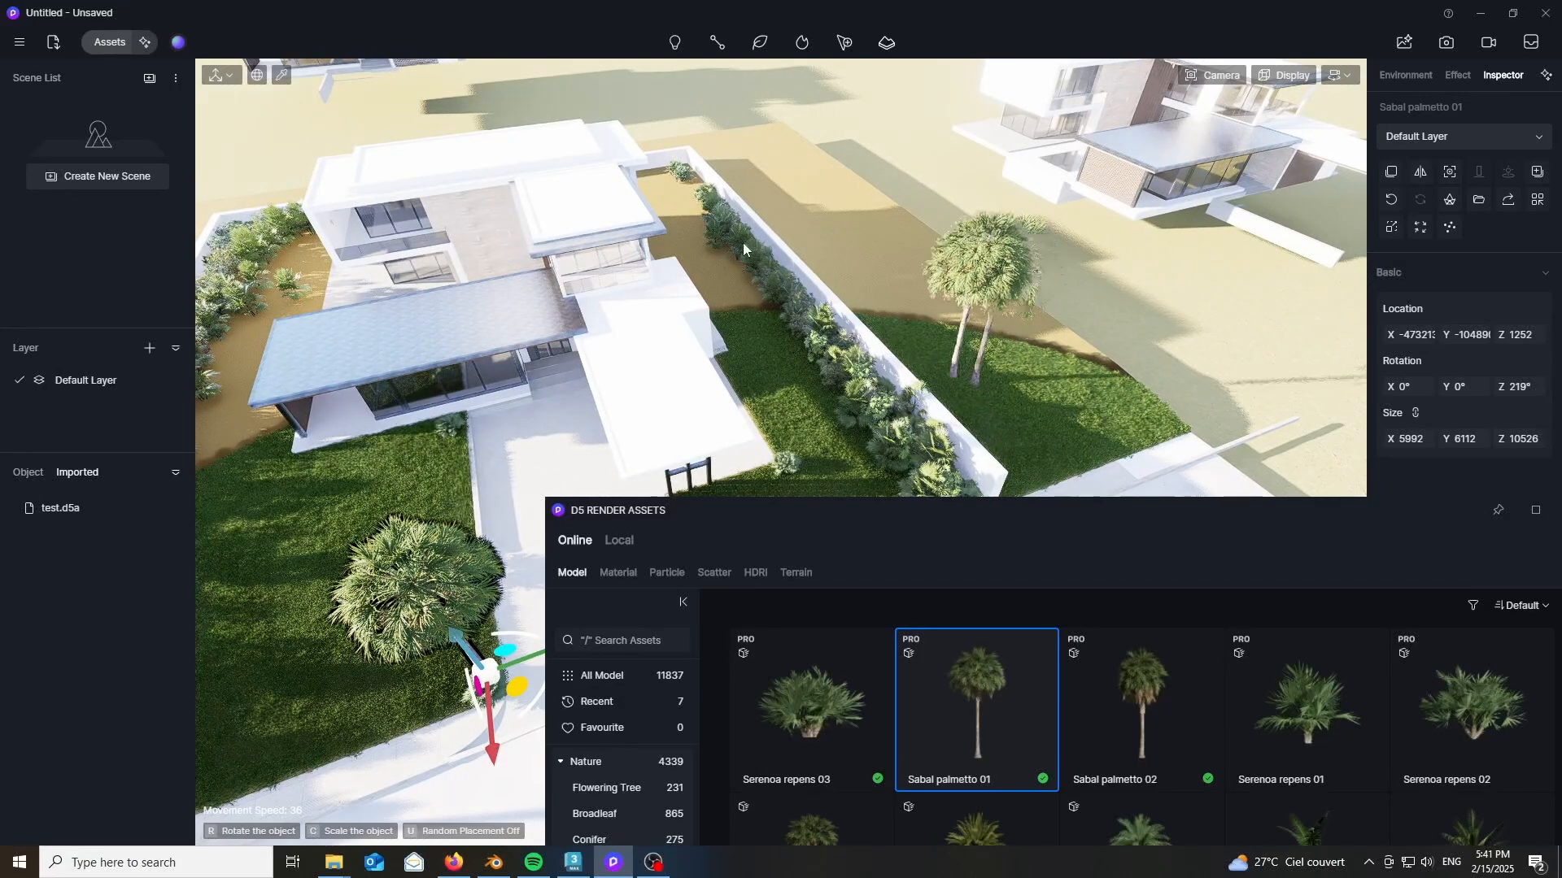
click(682, 175)
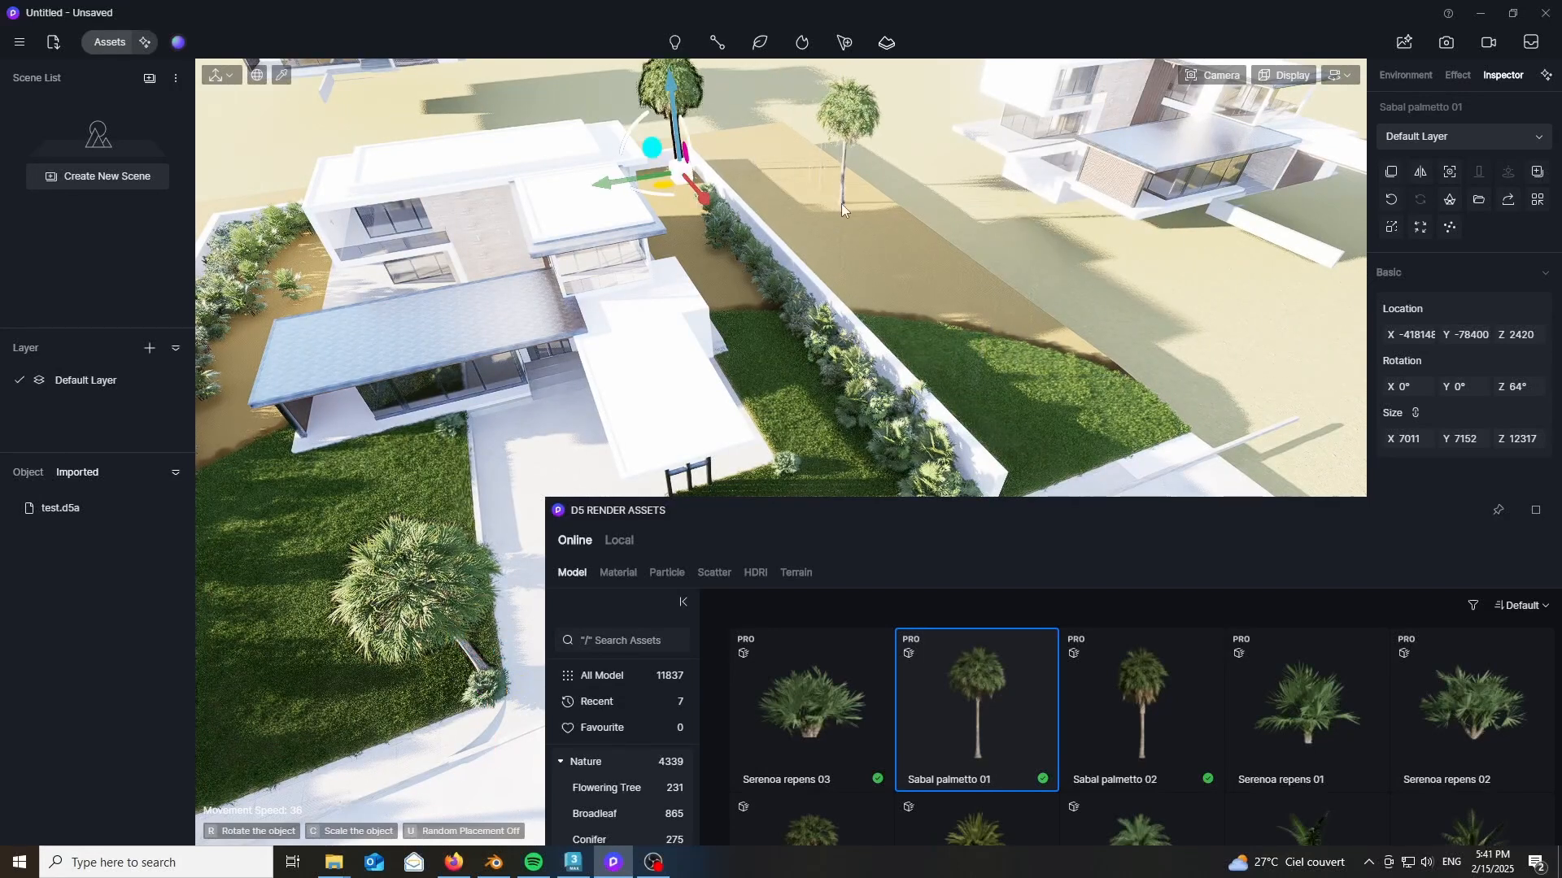
click(841, 203)
click(1108, 397)
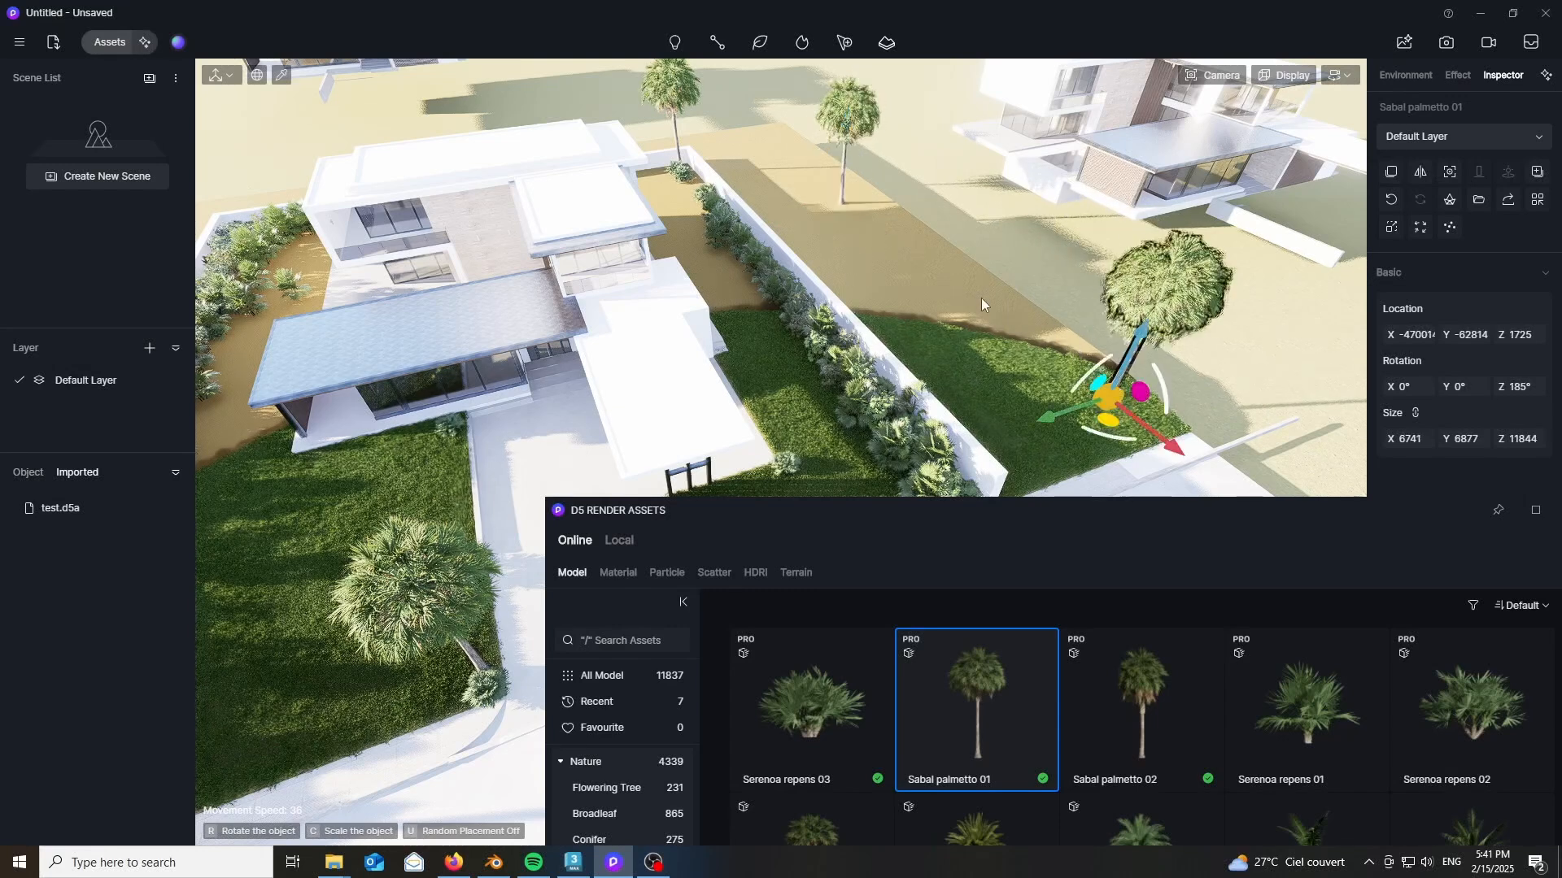
- Plant Sabal palmetto 02 palms across the driveway entrance, at the carport-side wall's front end and at the opposite rear corner
drag(1026, 519, 792, 267)
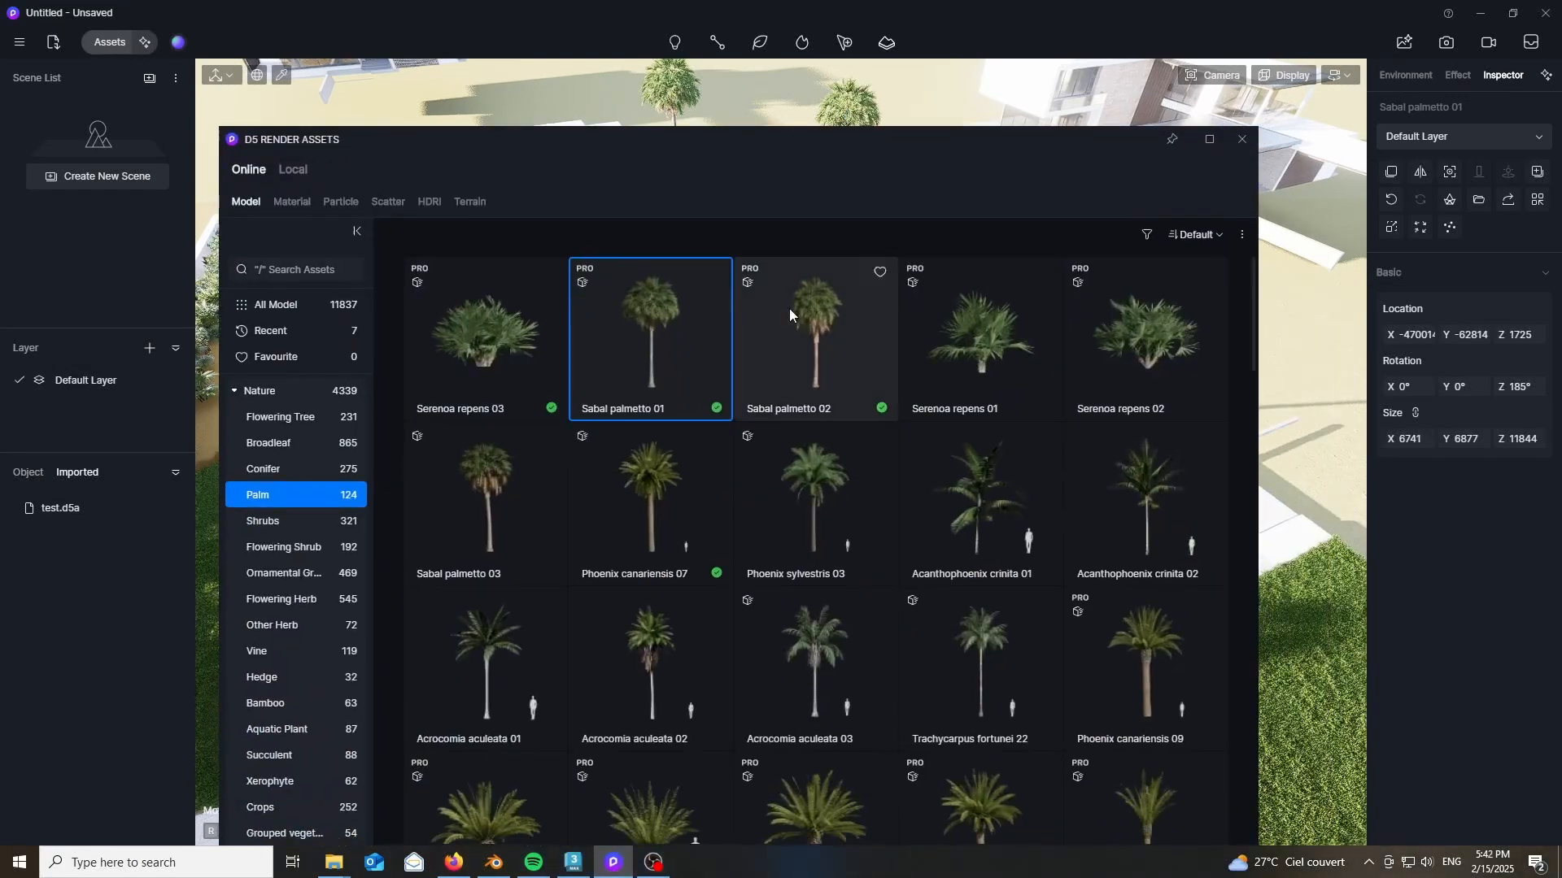
click(790, 312)
drag(699, 144, 914, 846)
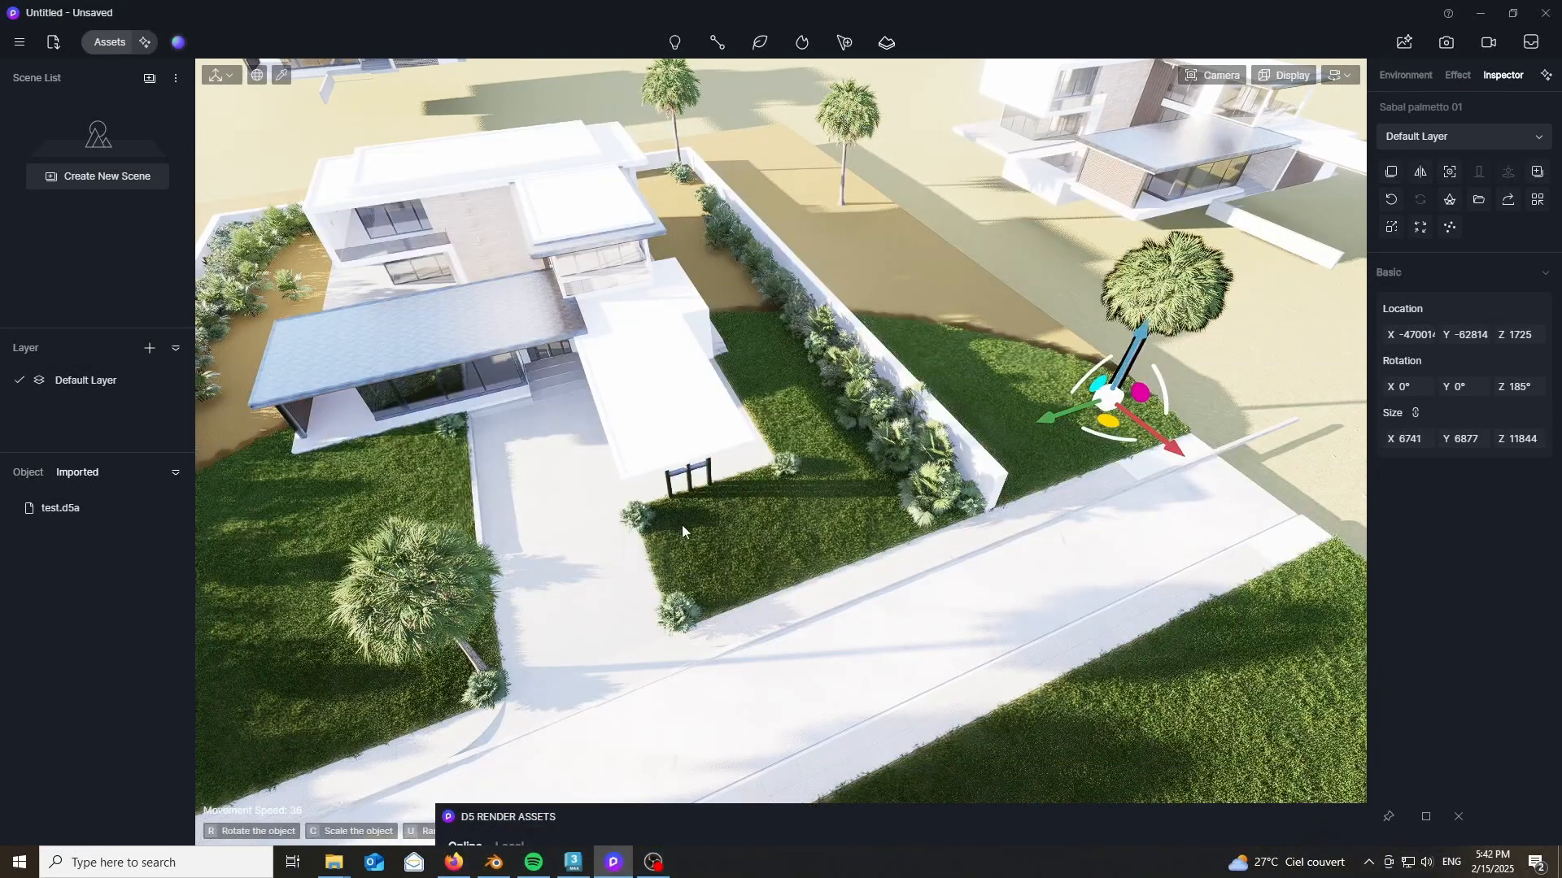
click(685, 612)
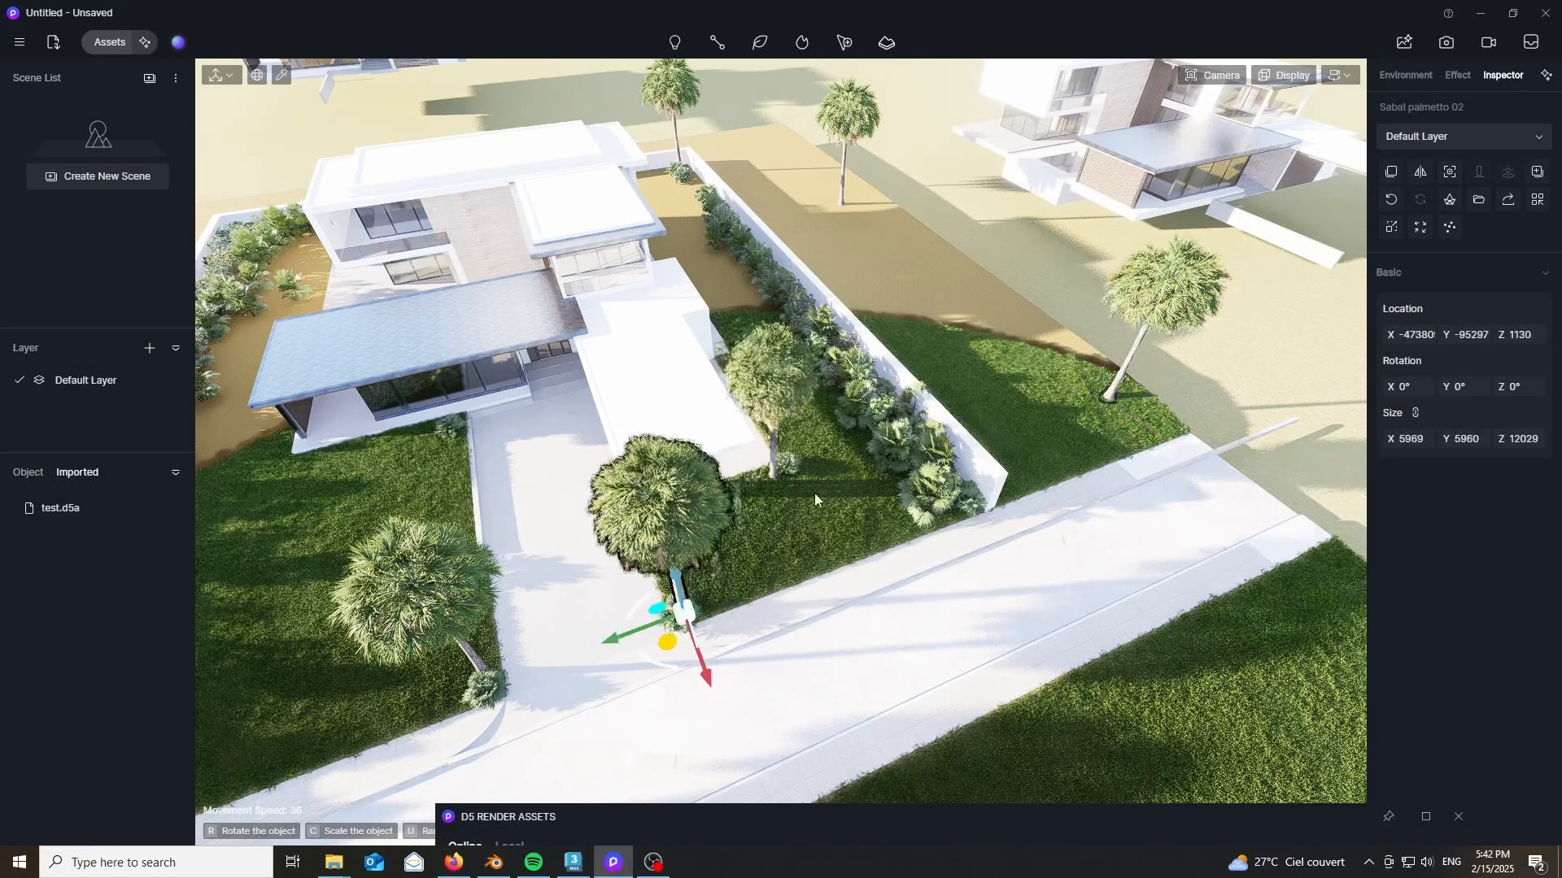
click(947, 510)
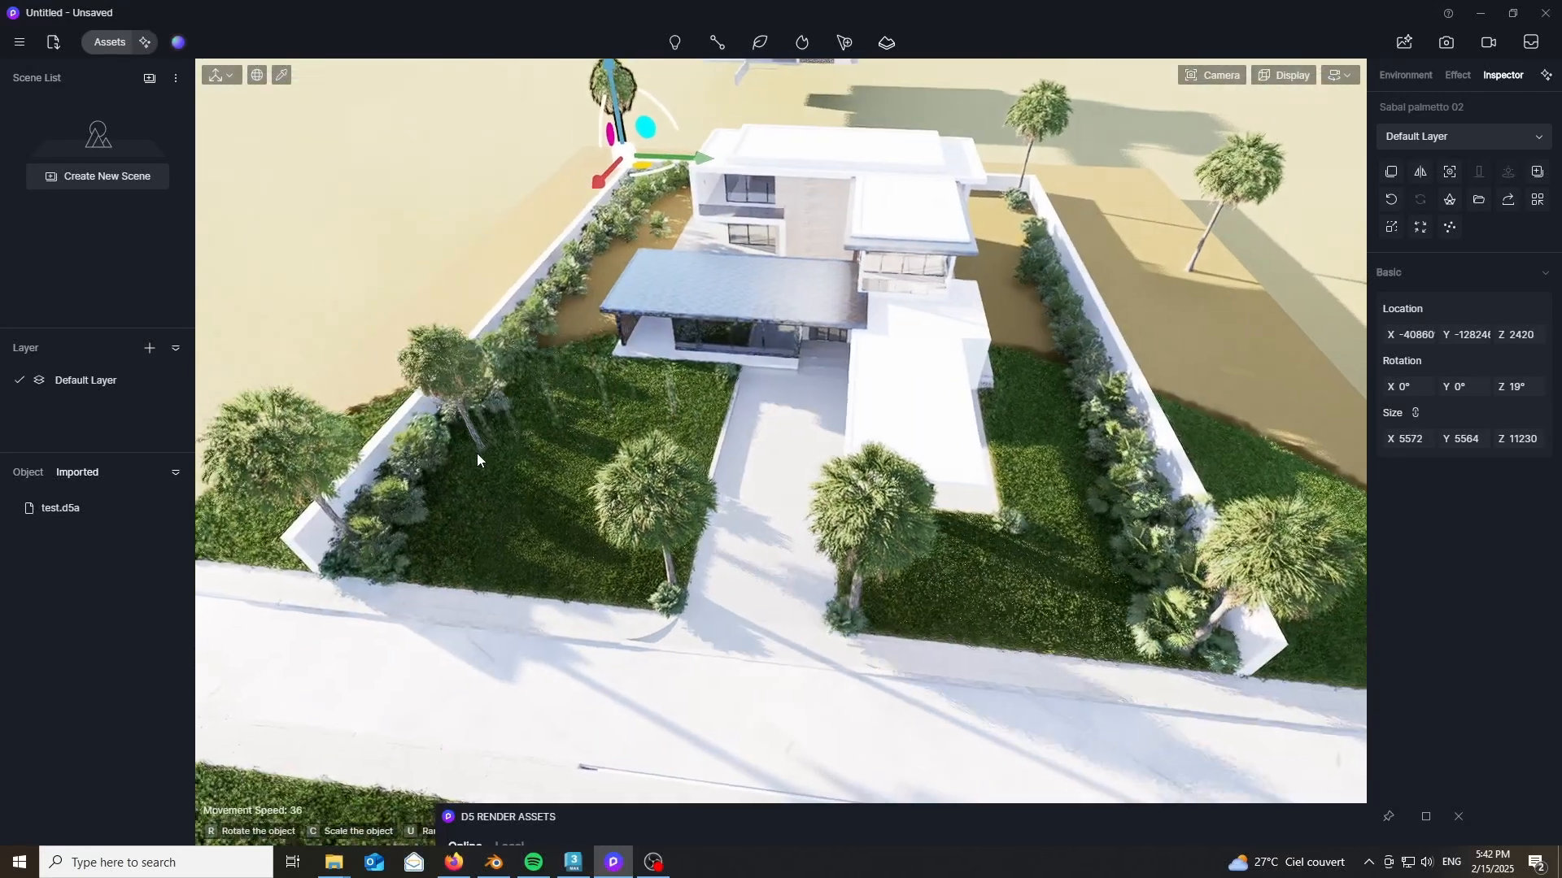
scroll(535, 425, down, 5)
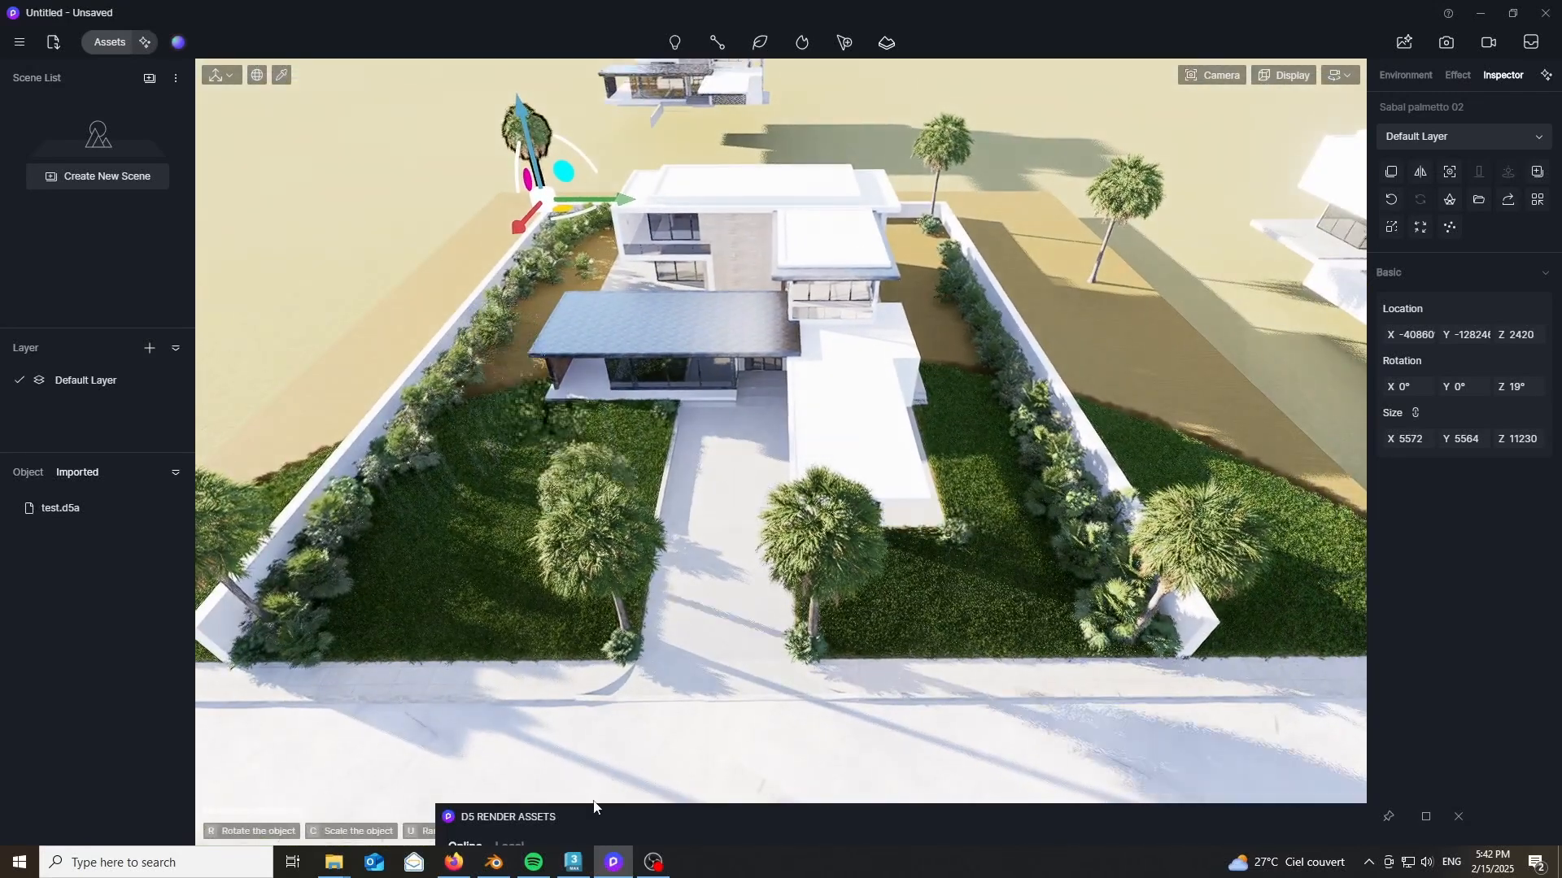
- Plant Phoenix canariensis 07 palms along both side walls and near the plot's rear corners, ending placement with the street in close view
drag(565, 820, 428, 87)
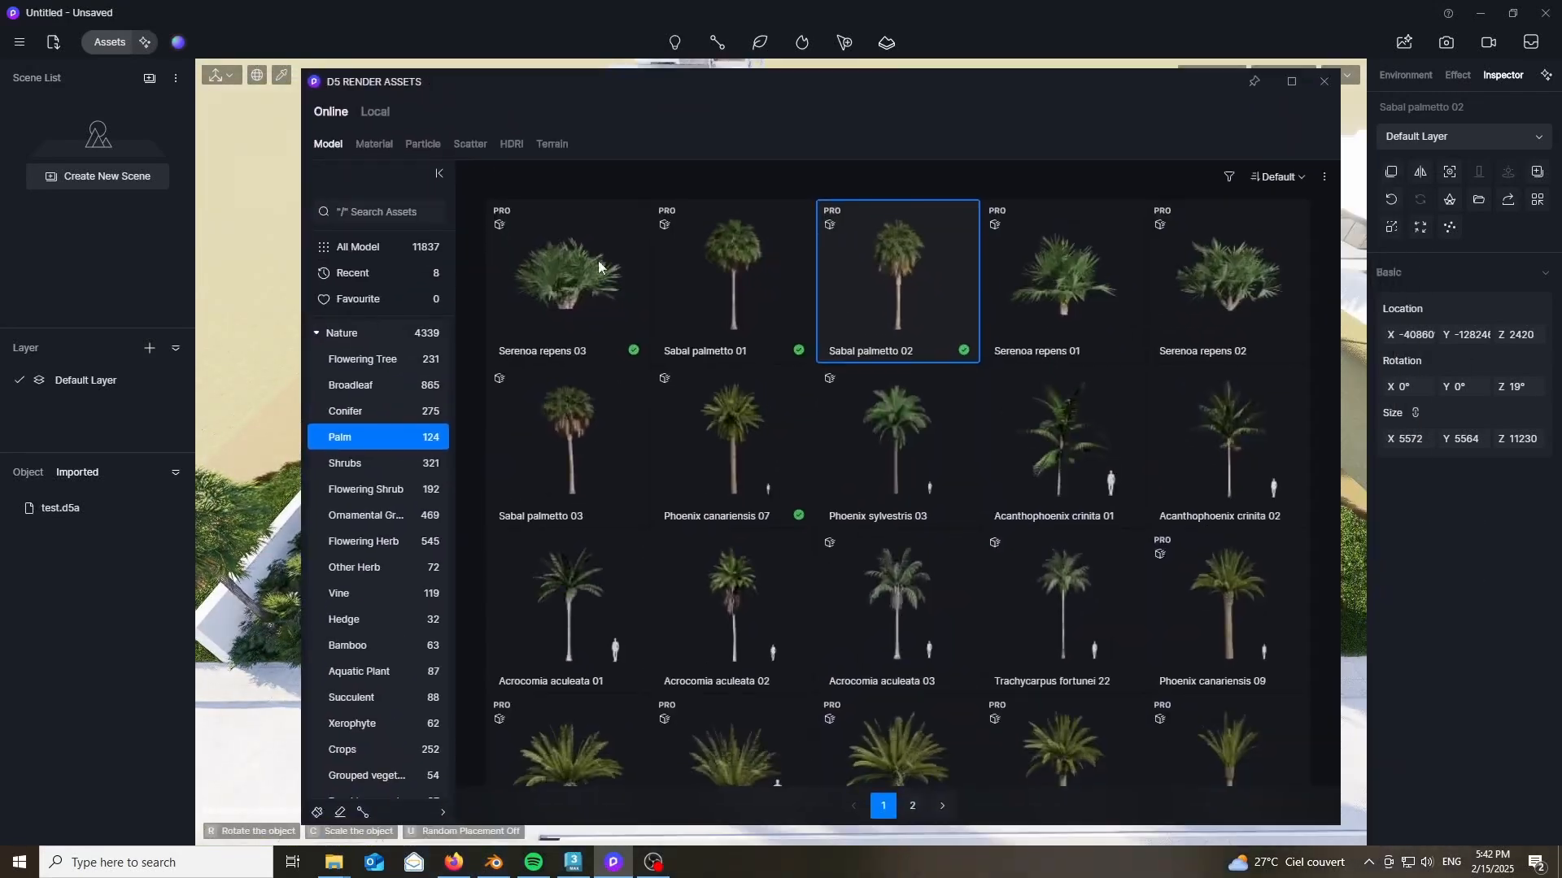
click(729, 436)
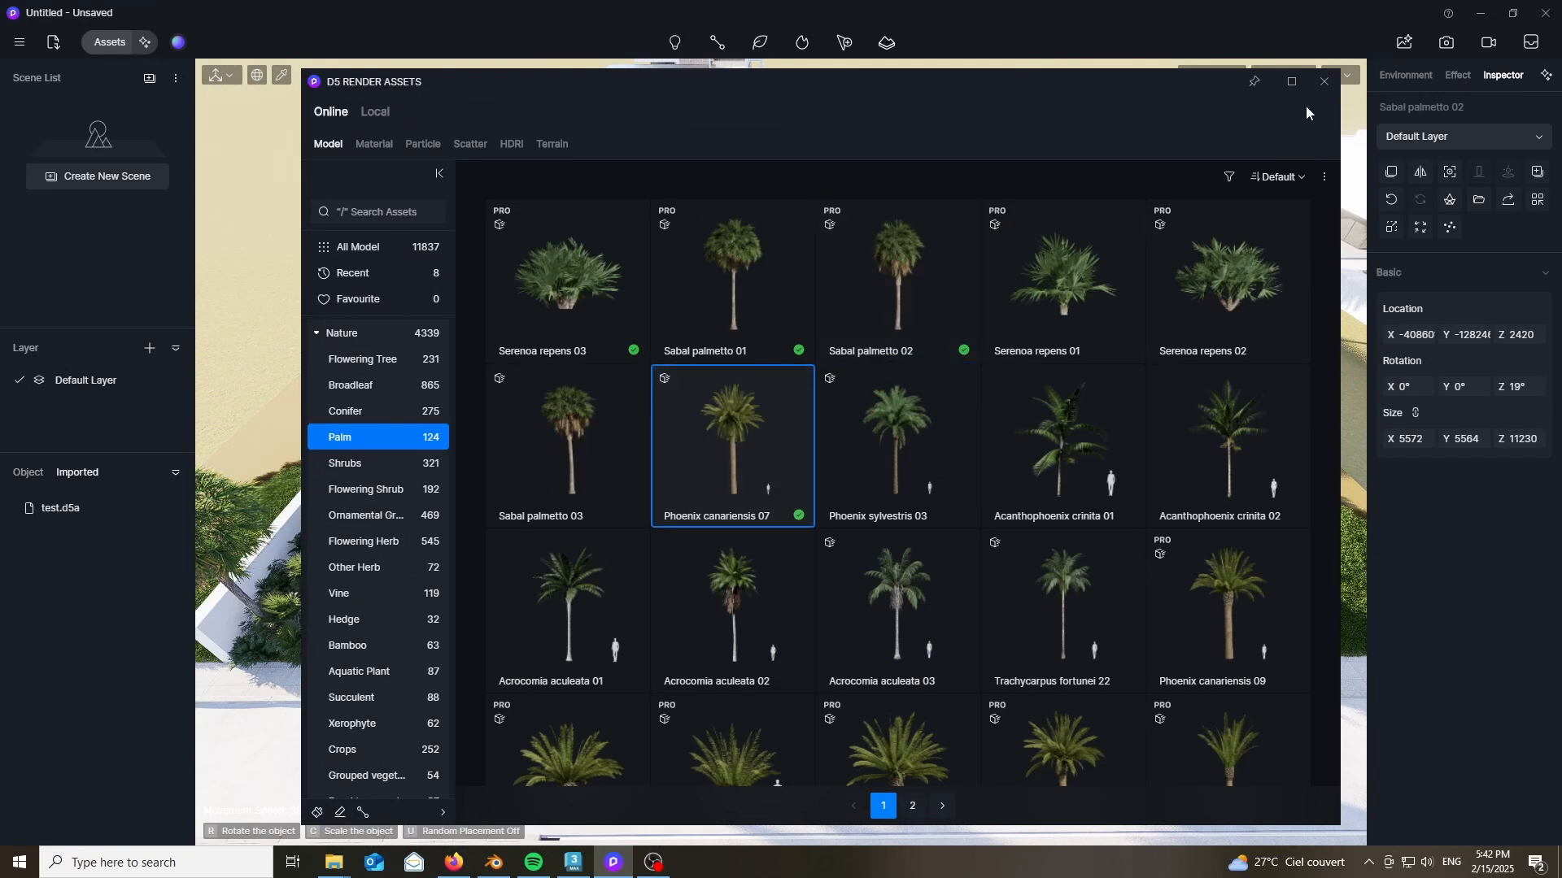
click(1224, 81)
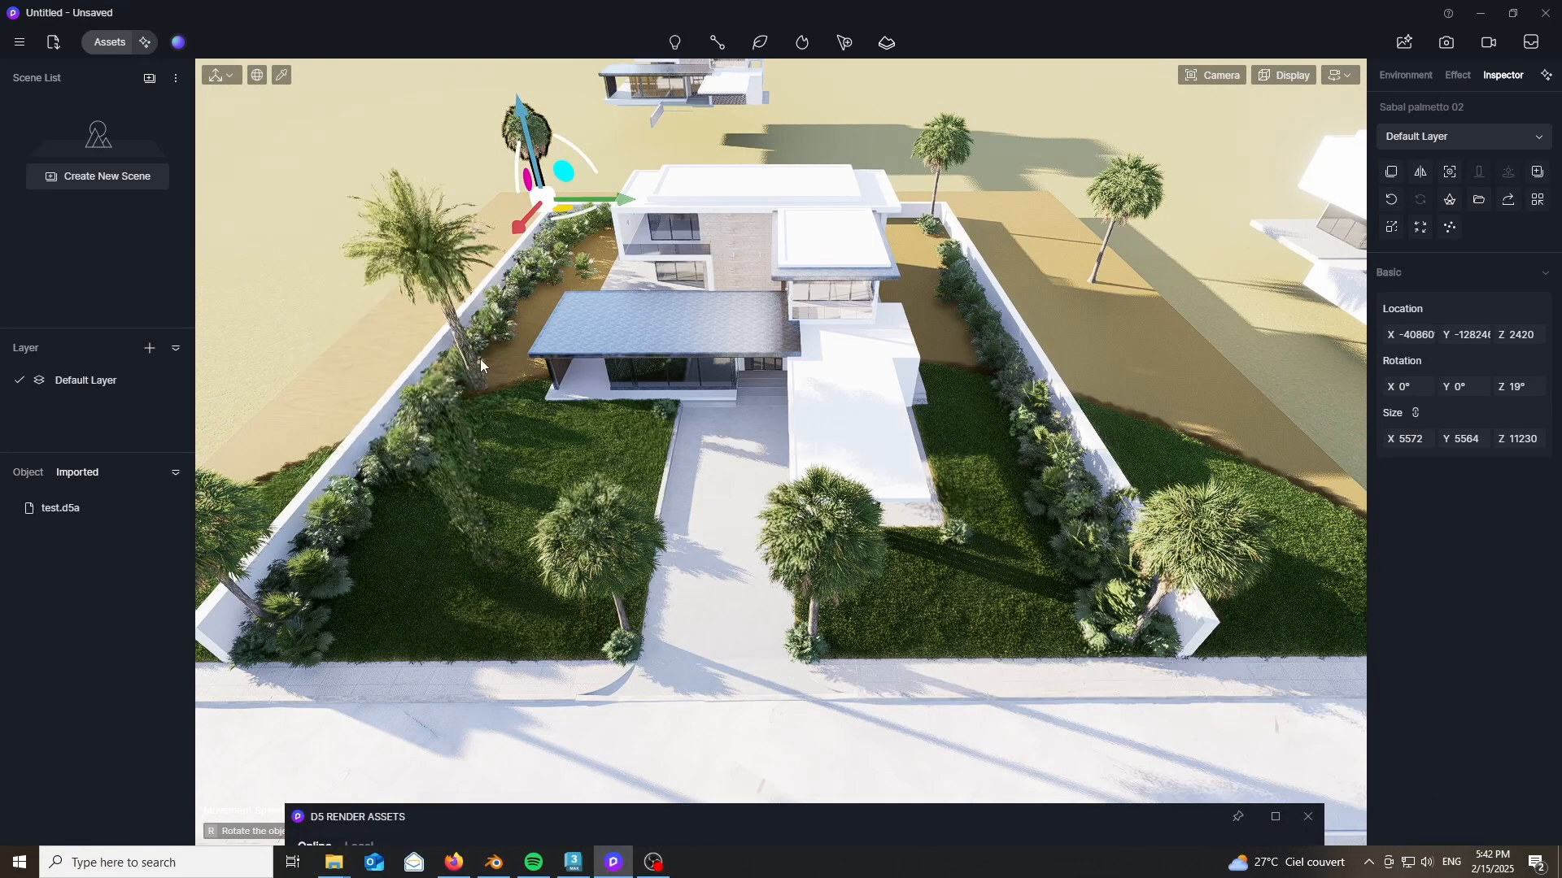
click(456, 404)
click(992, 377)
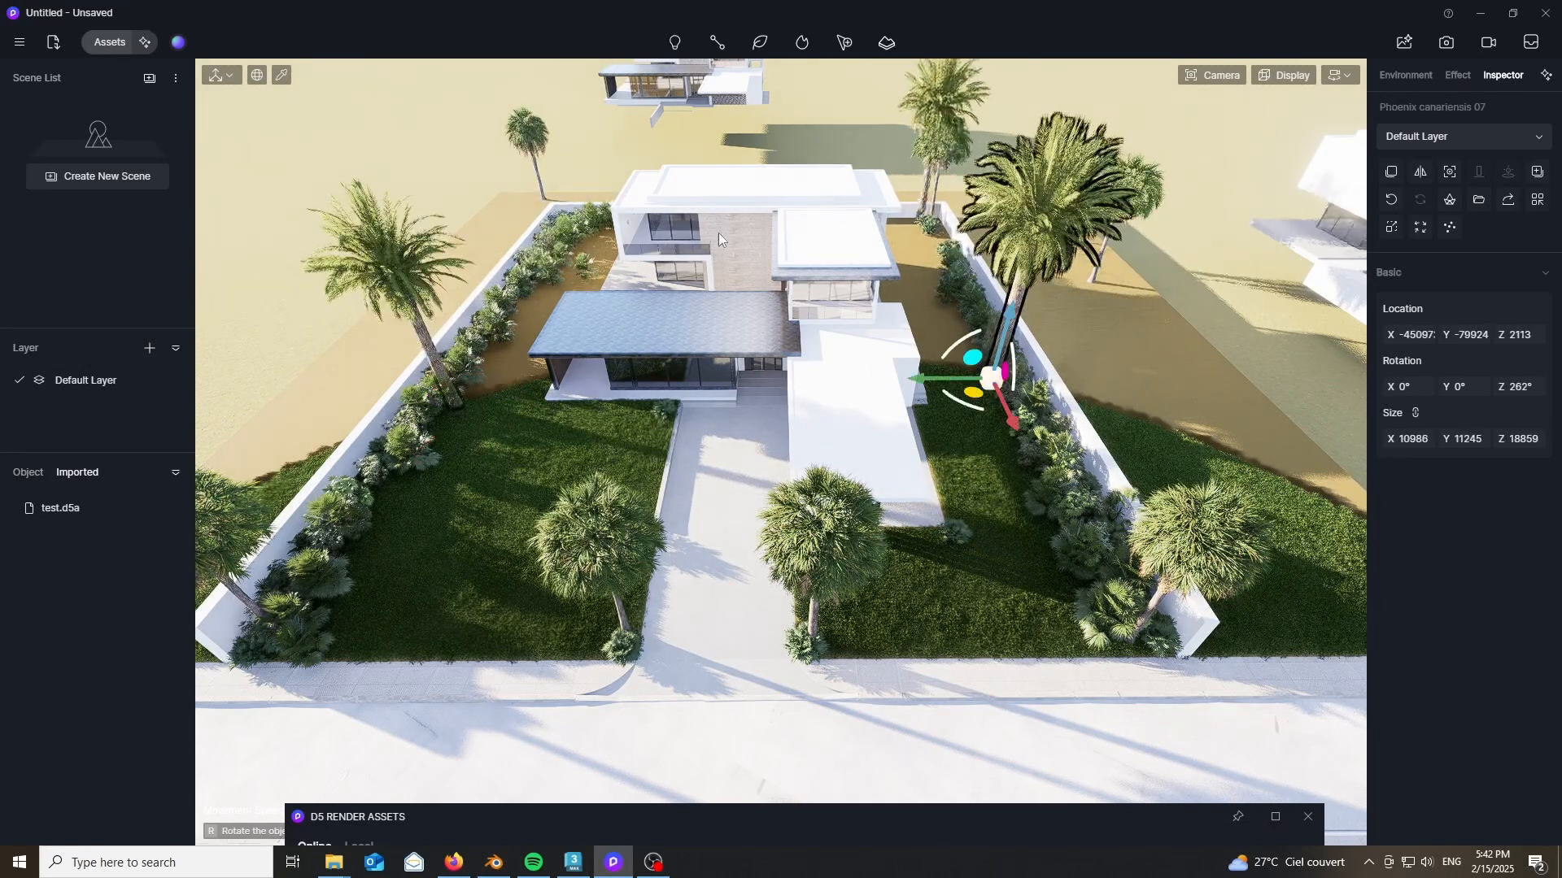
click(574, 236)
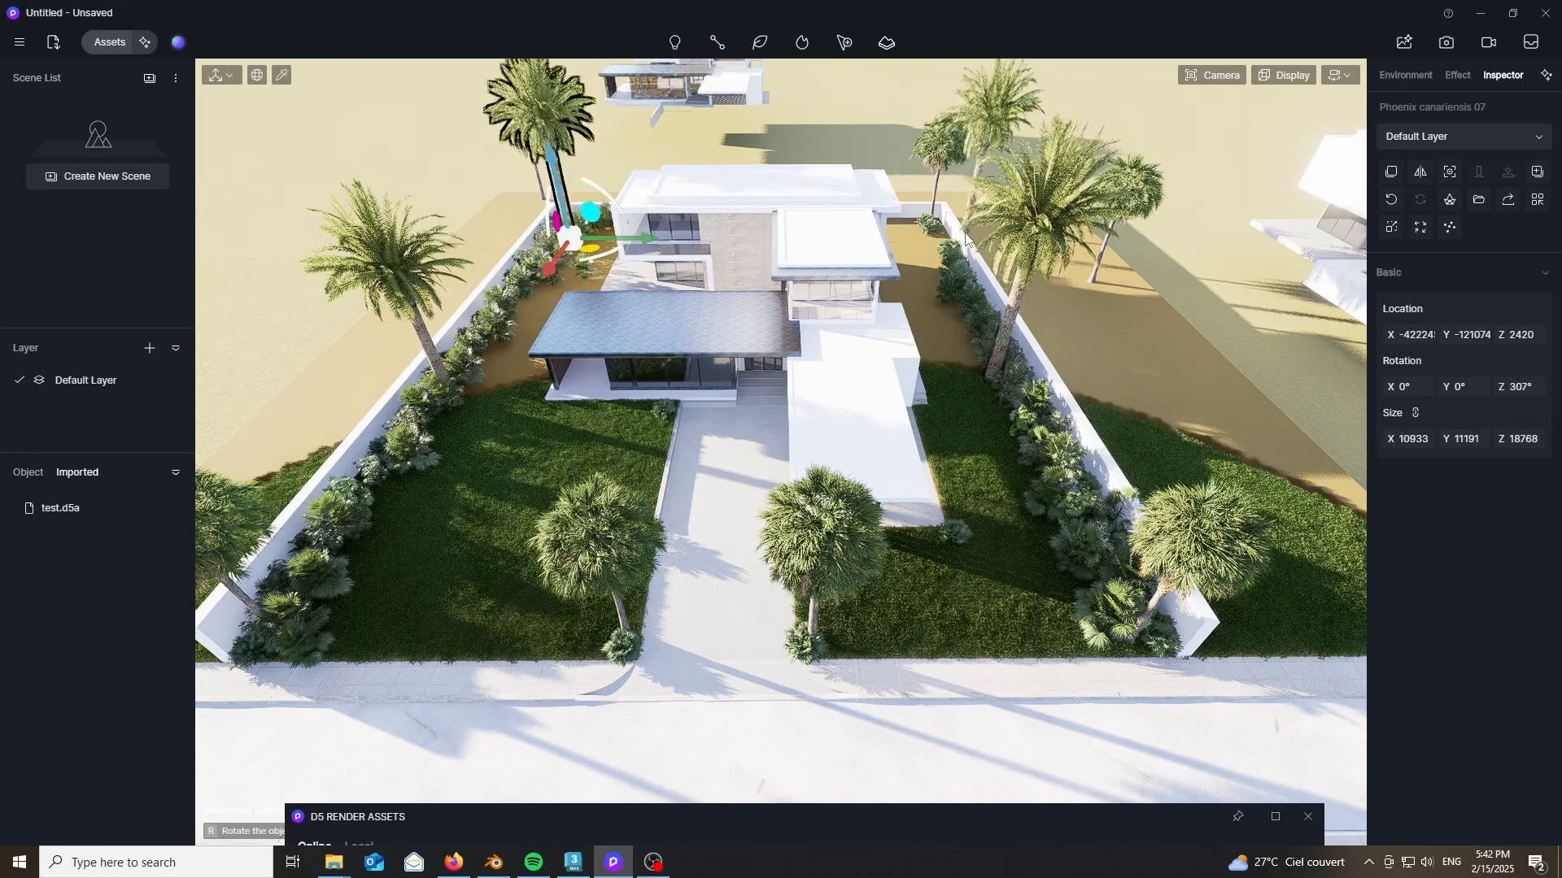
click(914, 200)
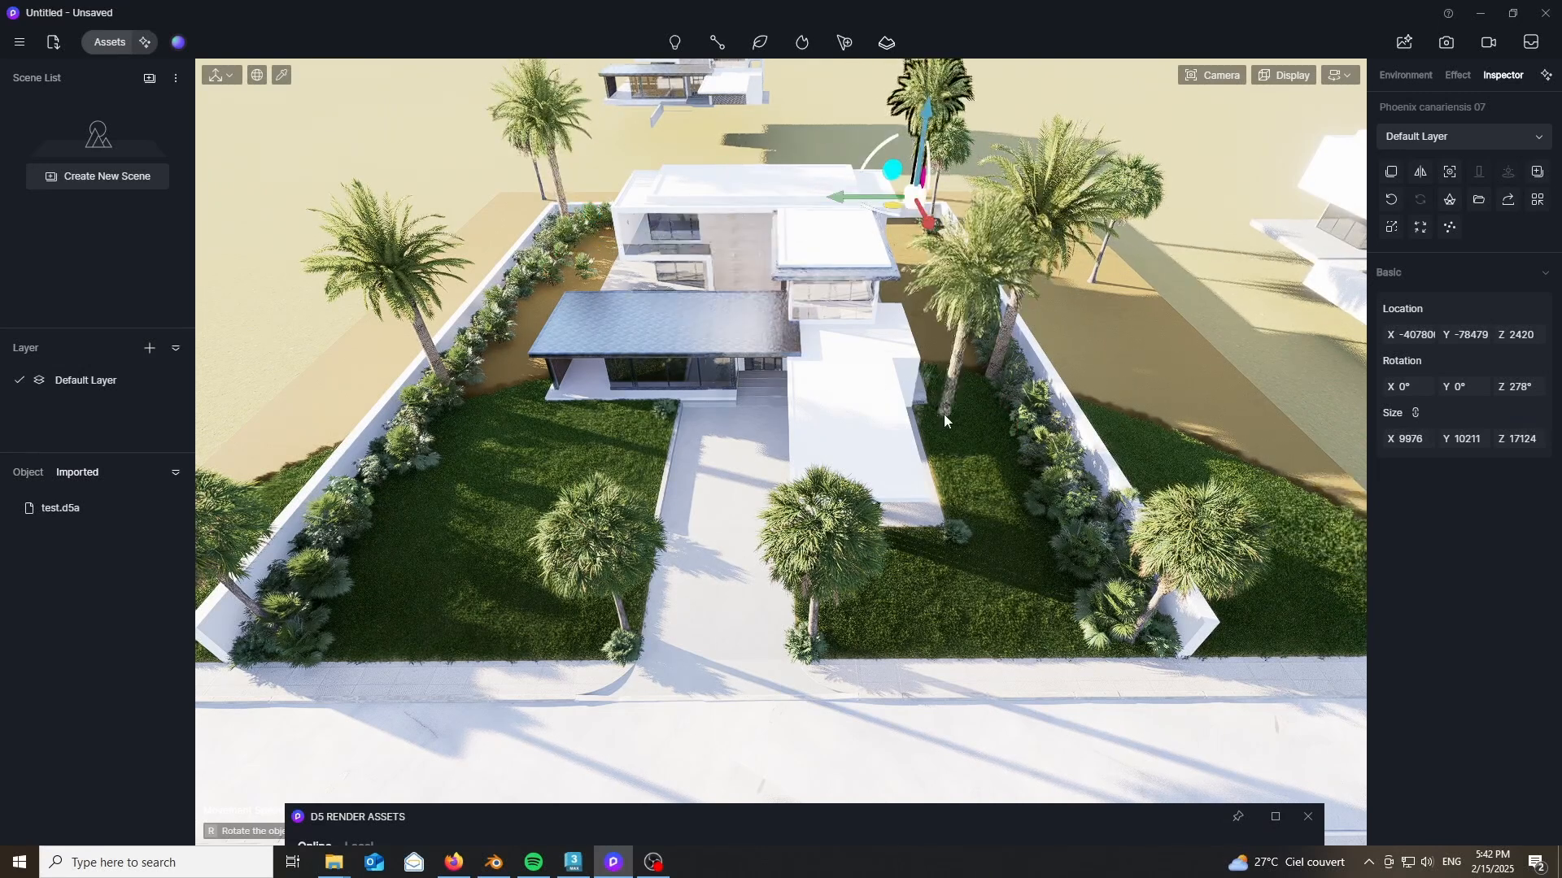
right_drag(944, 413, 876, 537)
key(w)
scroll(858, 520, down, 10)
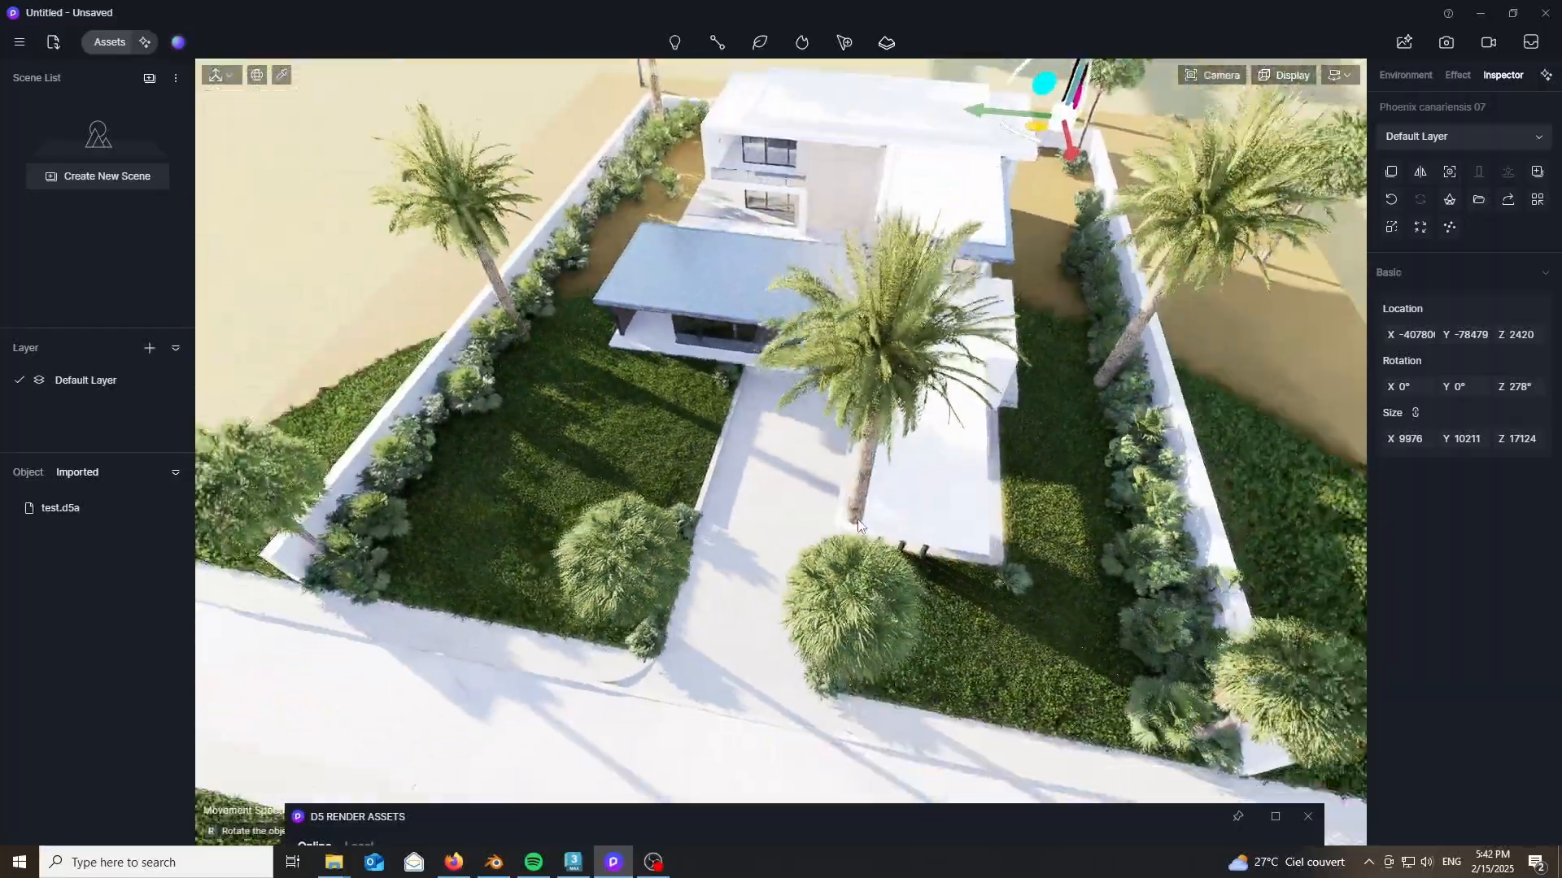
scroll(857, 522, up, 10)
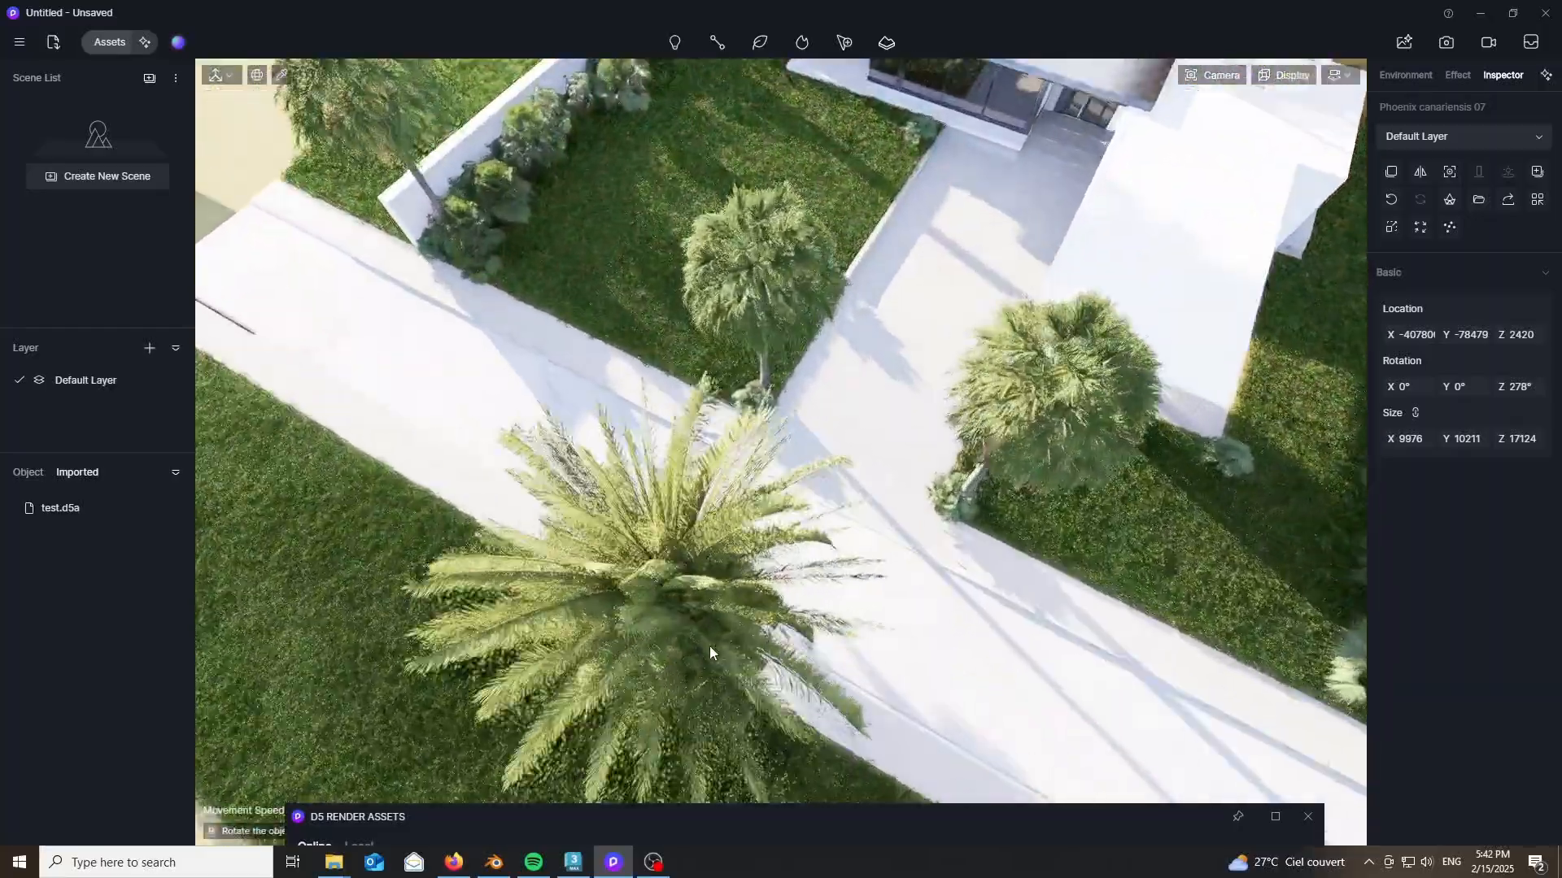
scroll(460, 599, up, 8)
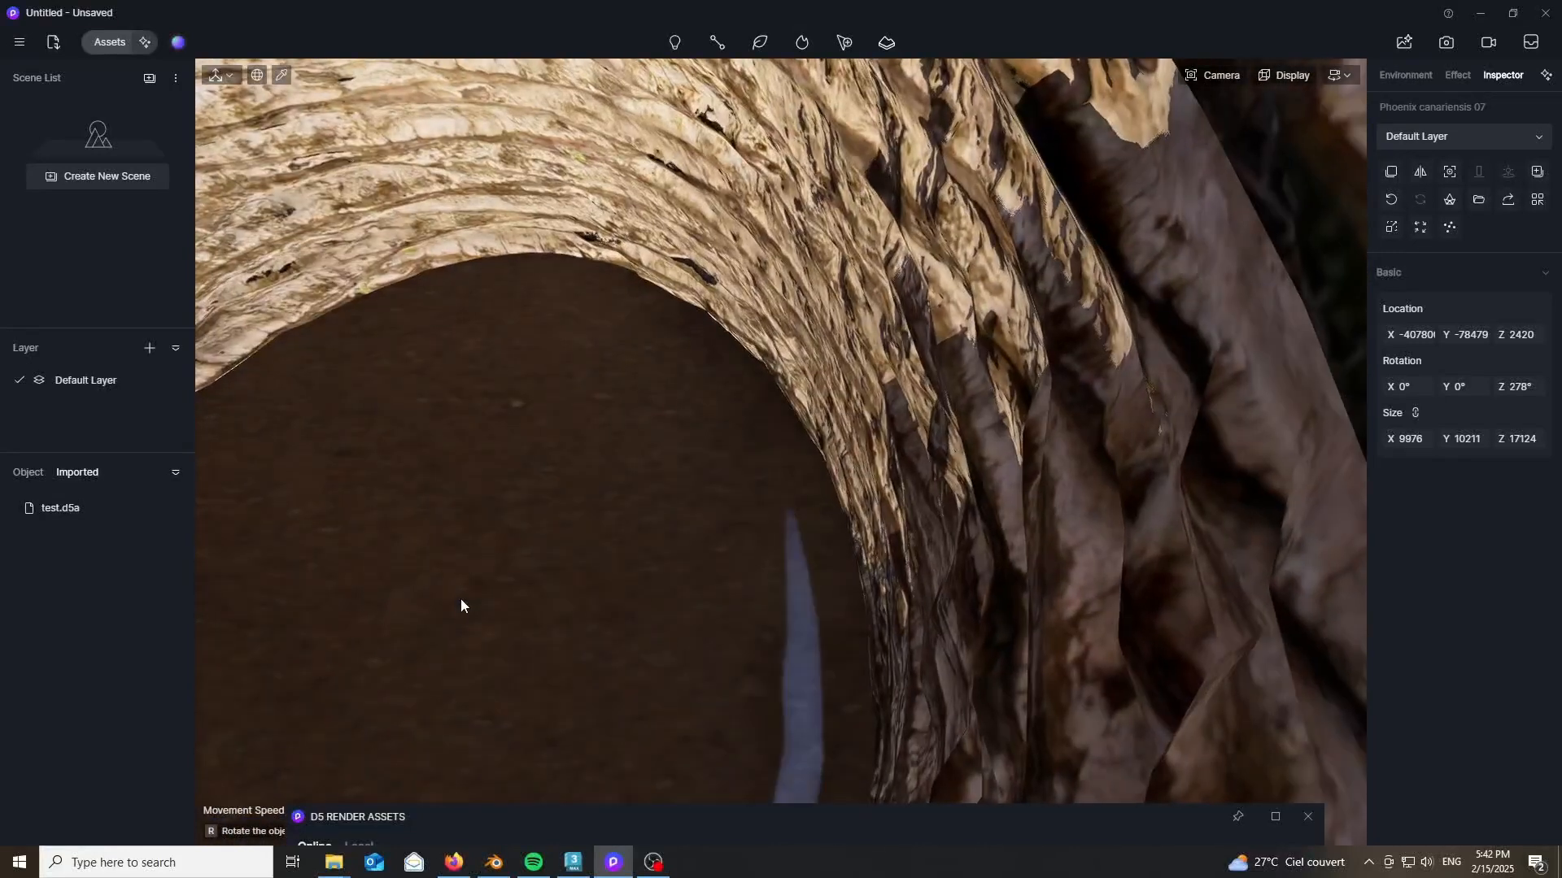
scroll(461, 598, down, 4)
key(Escape)
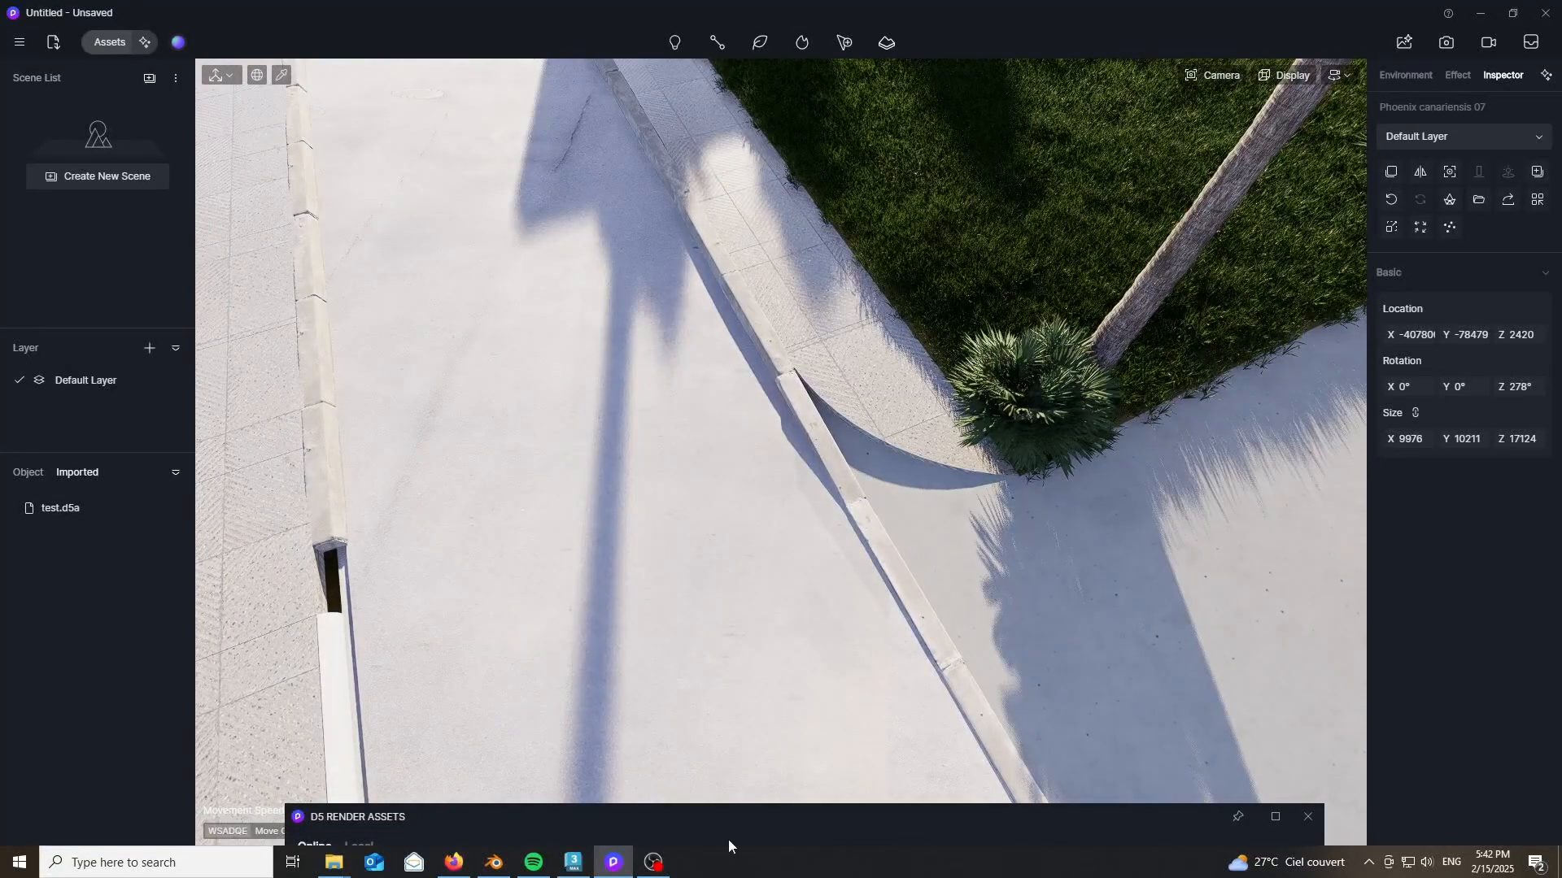
- Search the online material library for "asphalt"
click(575, 813)
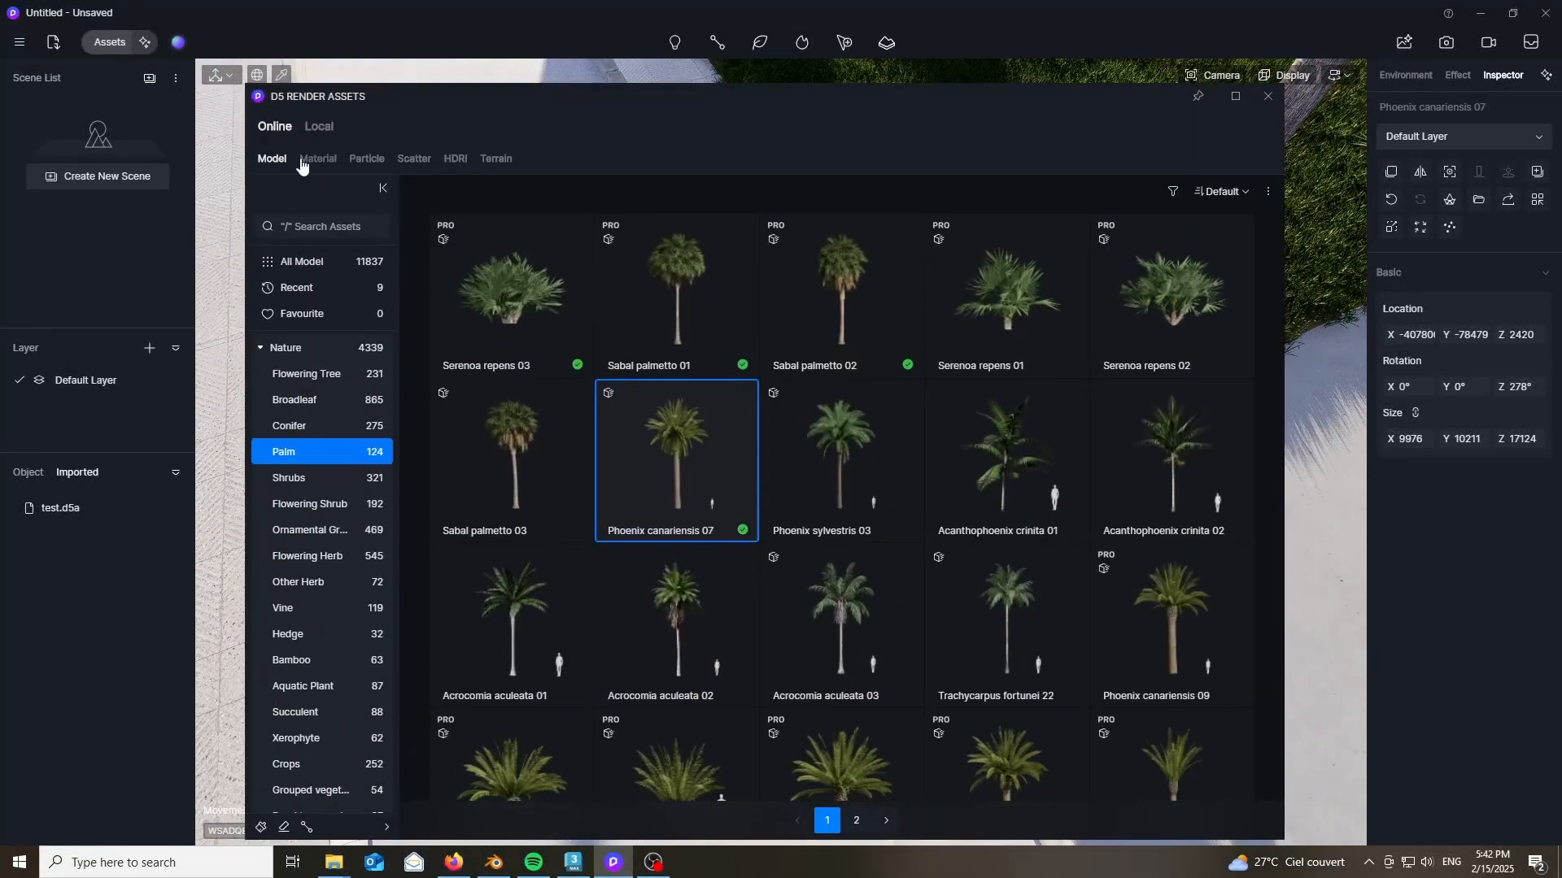
click(317, 159)
click(366, 228)
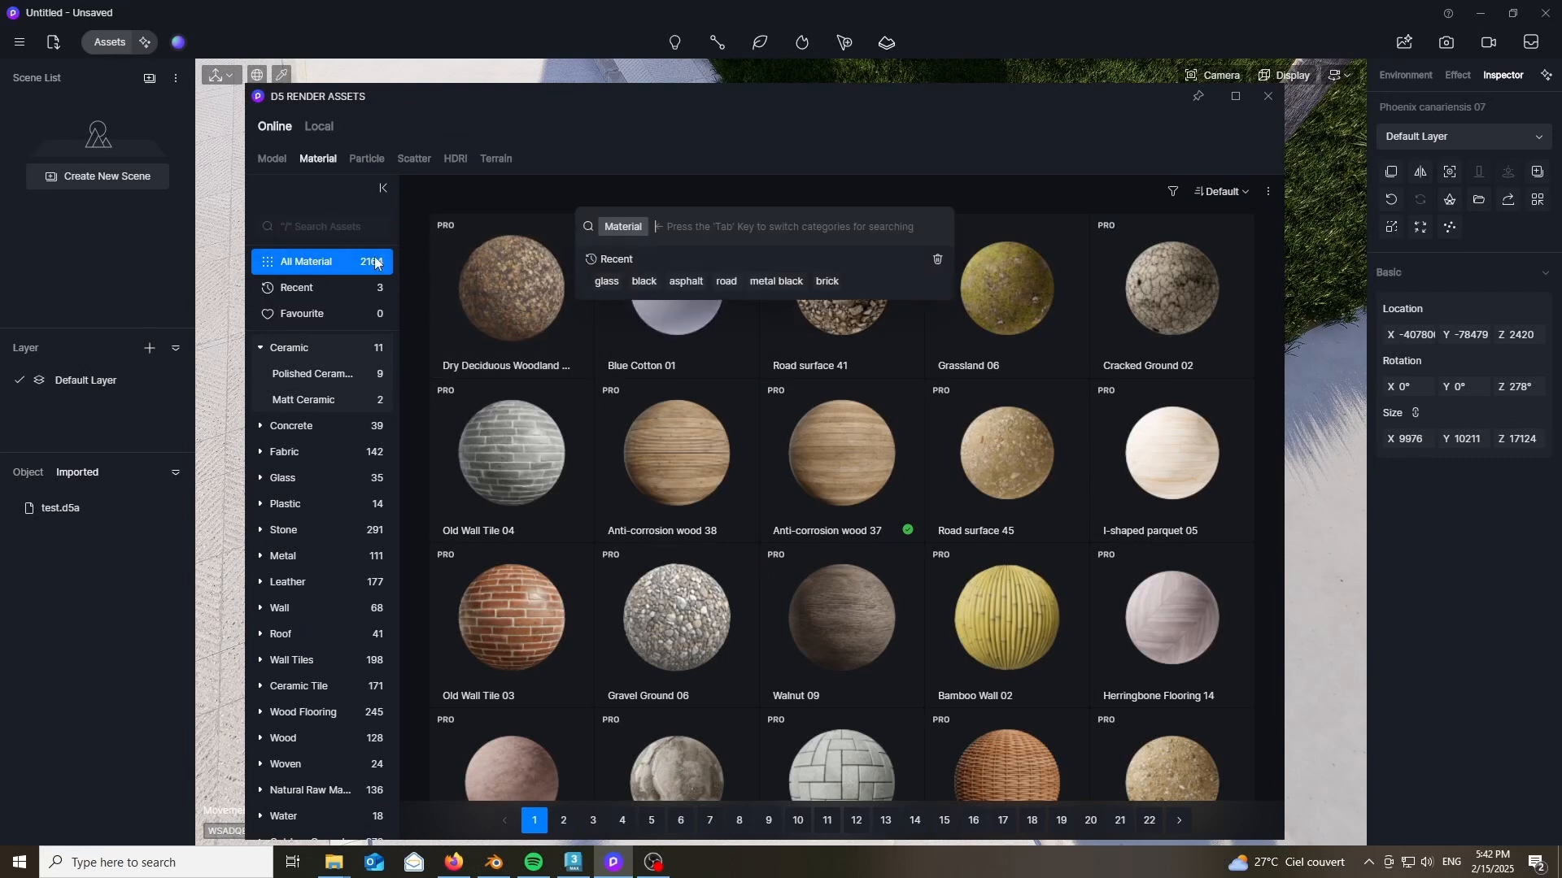
text(asphalt)
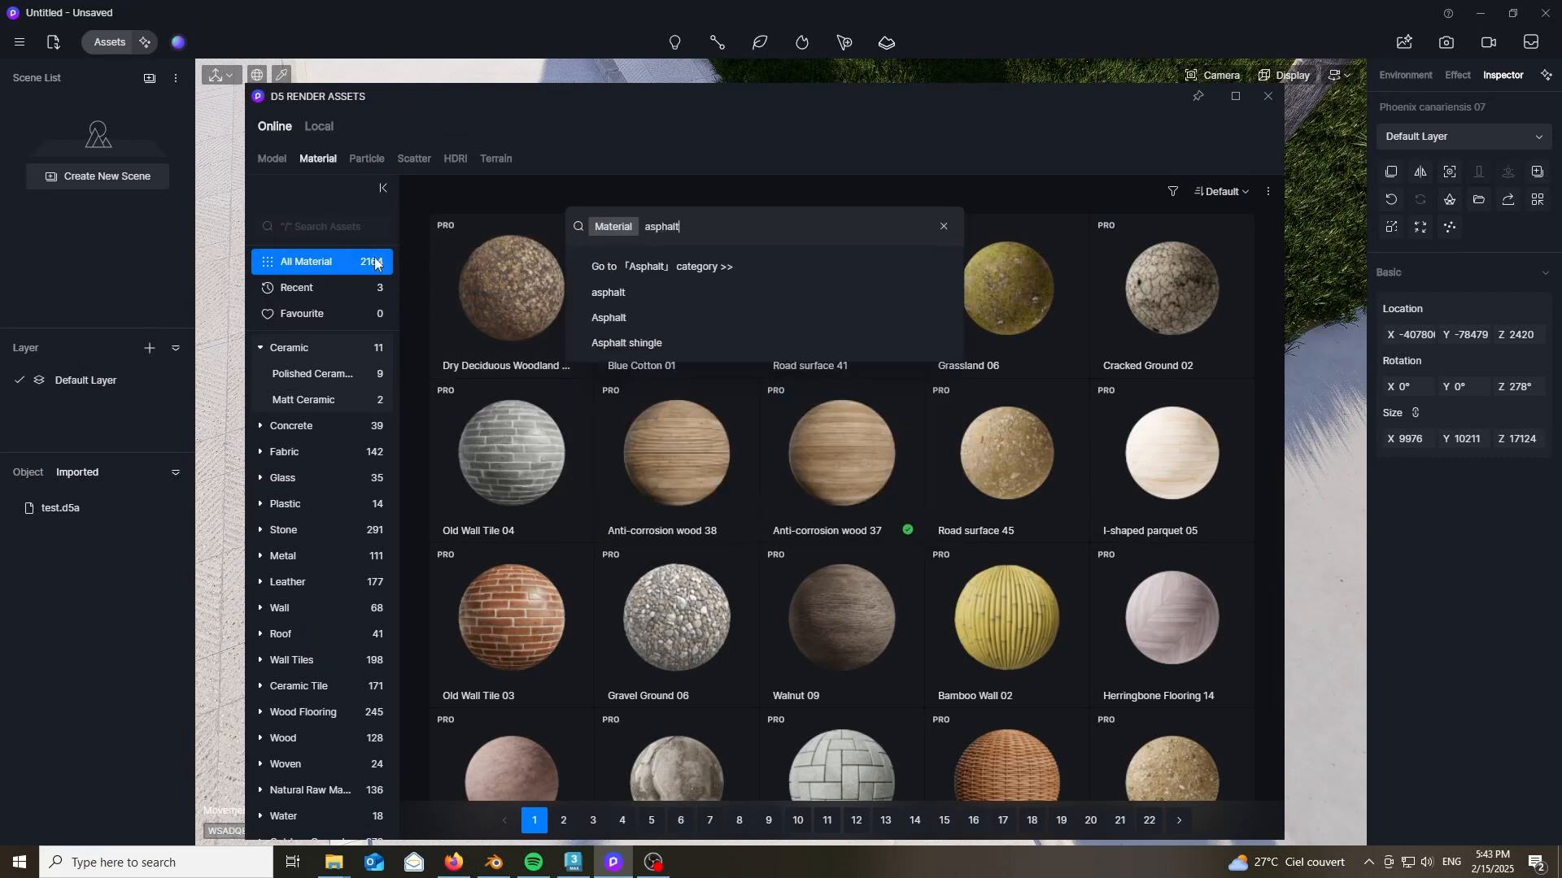
key(Return)
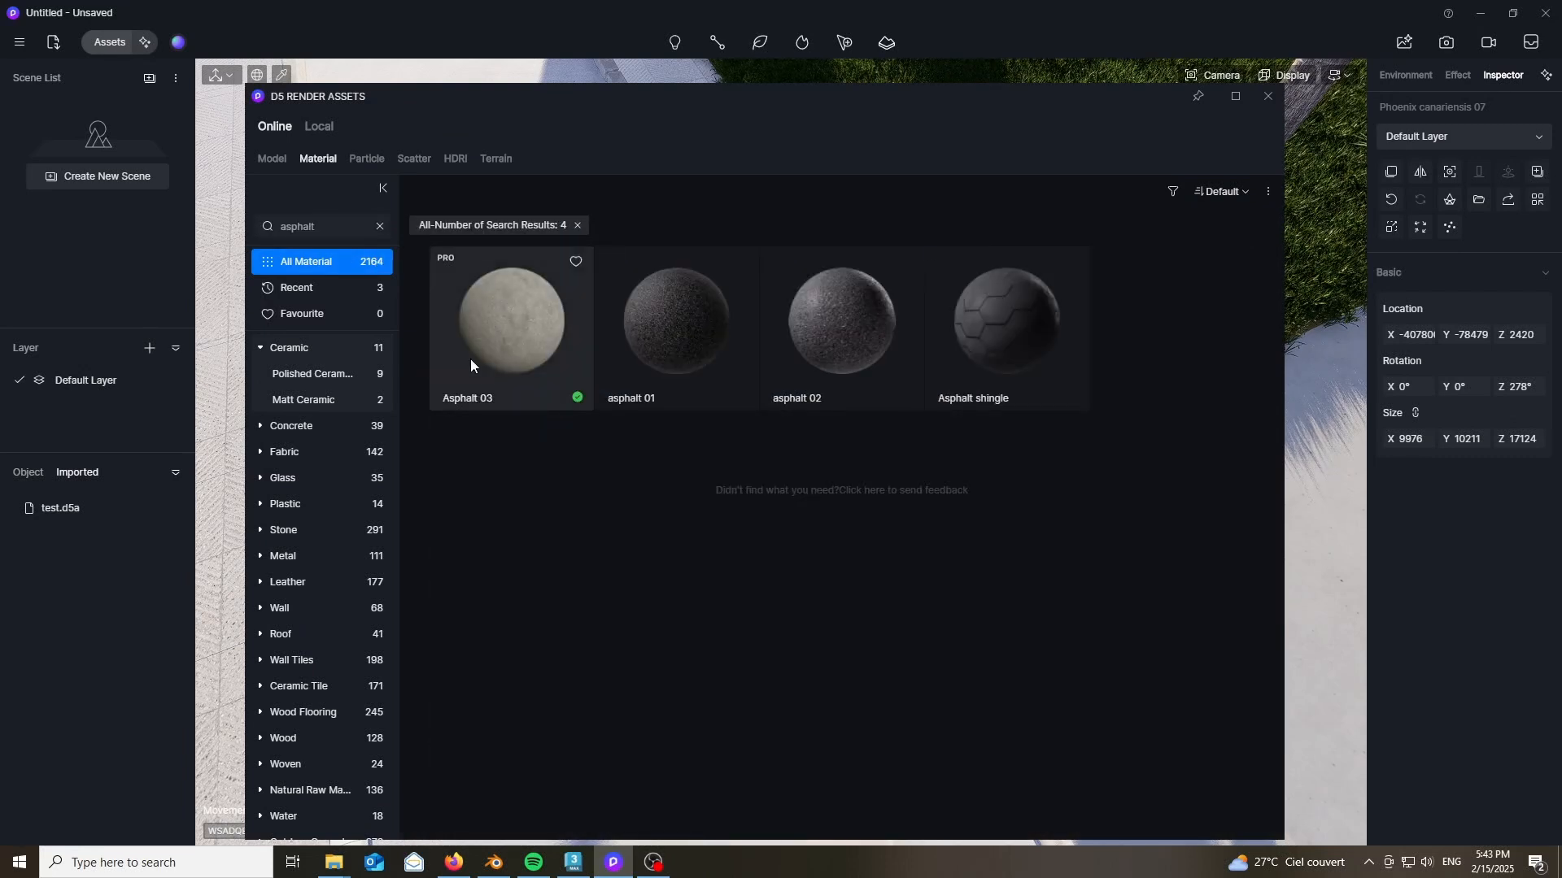
- Apply the Asphalt 03 material to the street surface in front of the villa
click(470, 359)
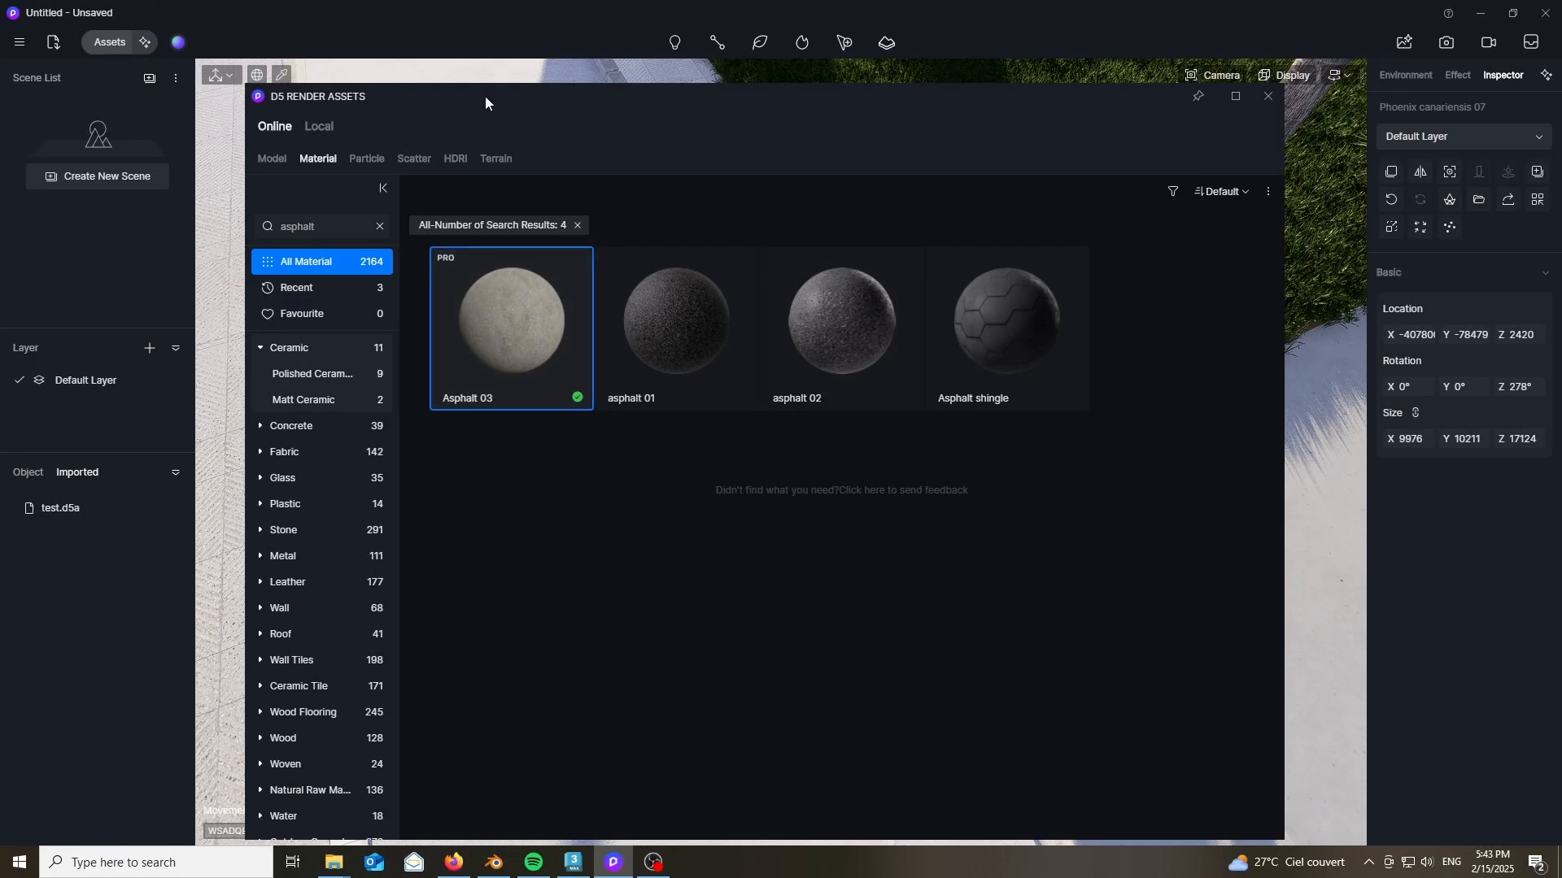
drag(485, 96, 877, 197)
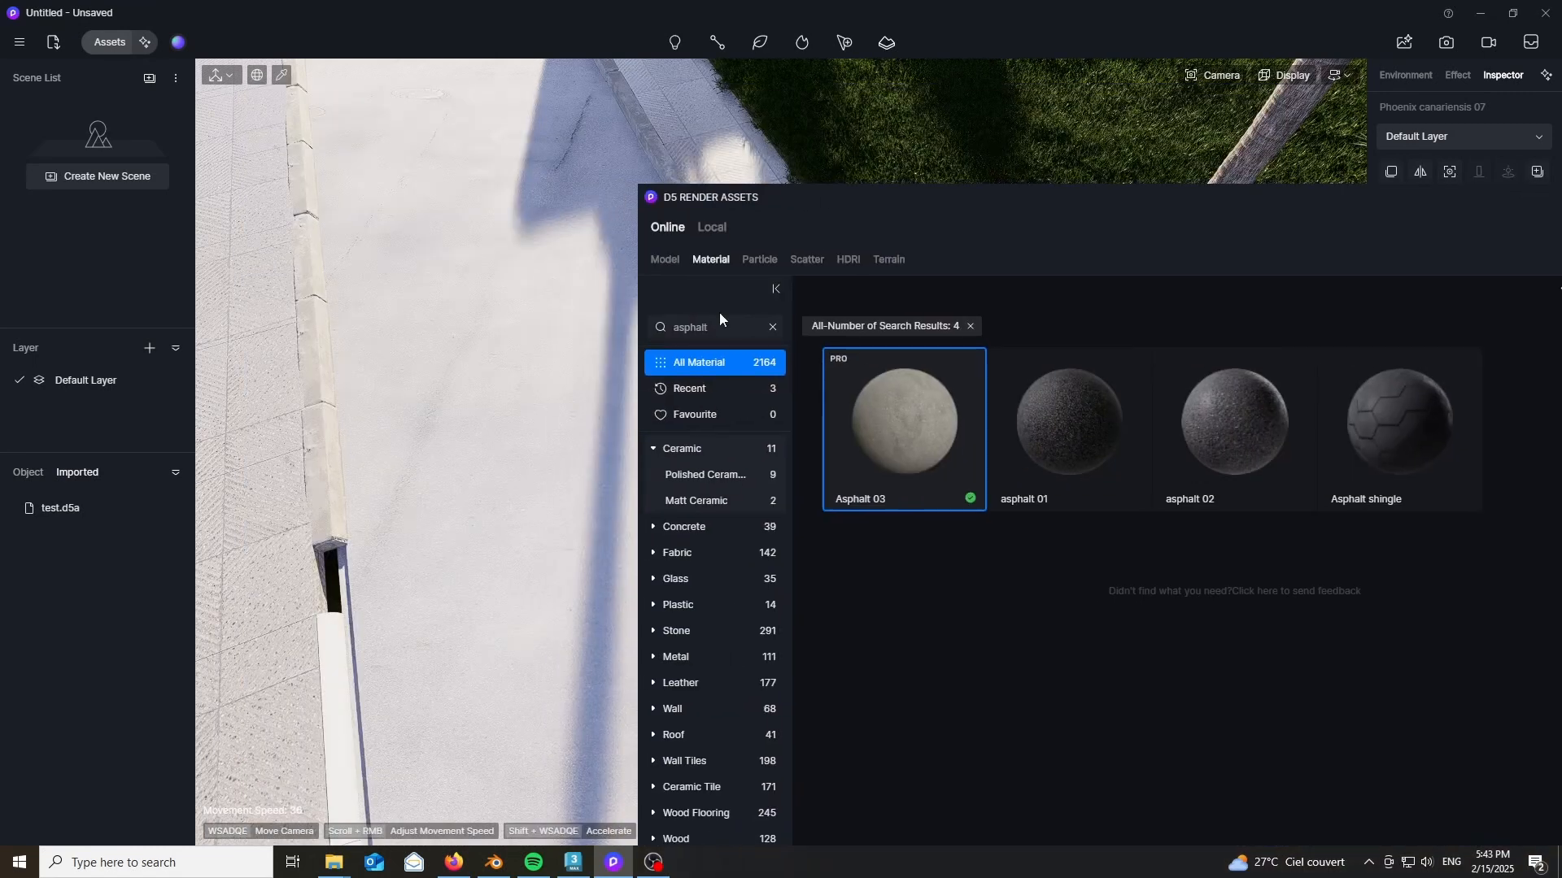
click(537, 471)
drag(965, 203, 1015, 801)
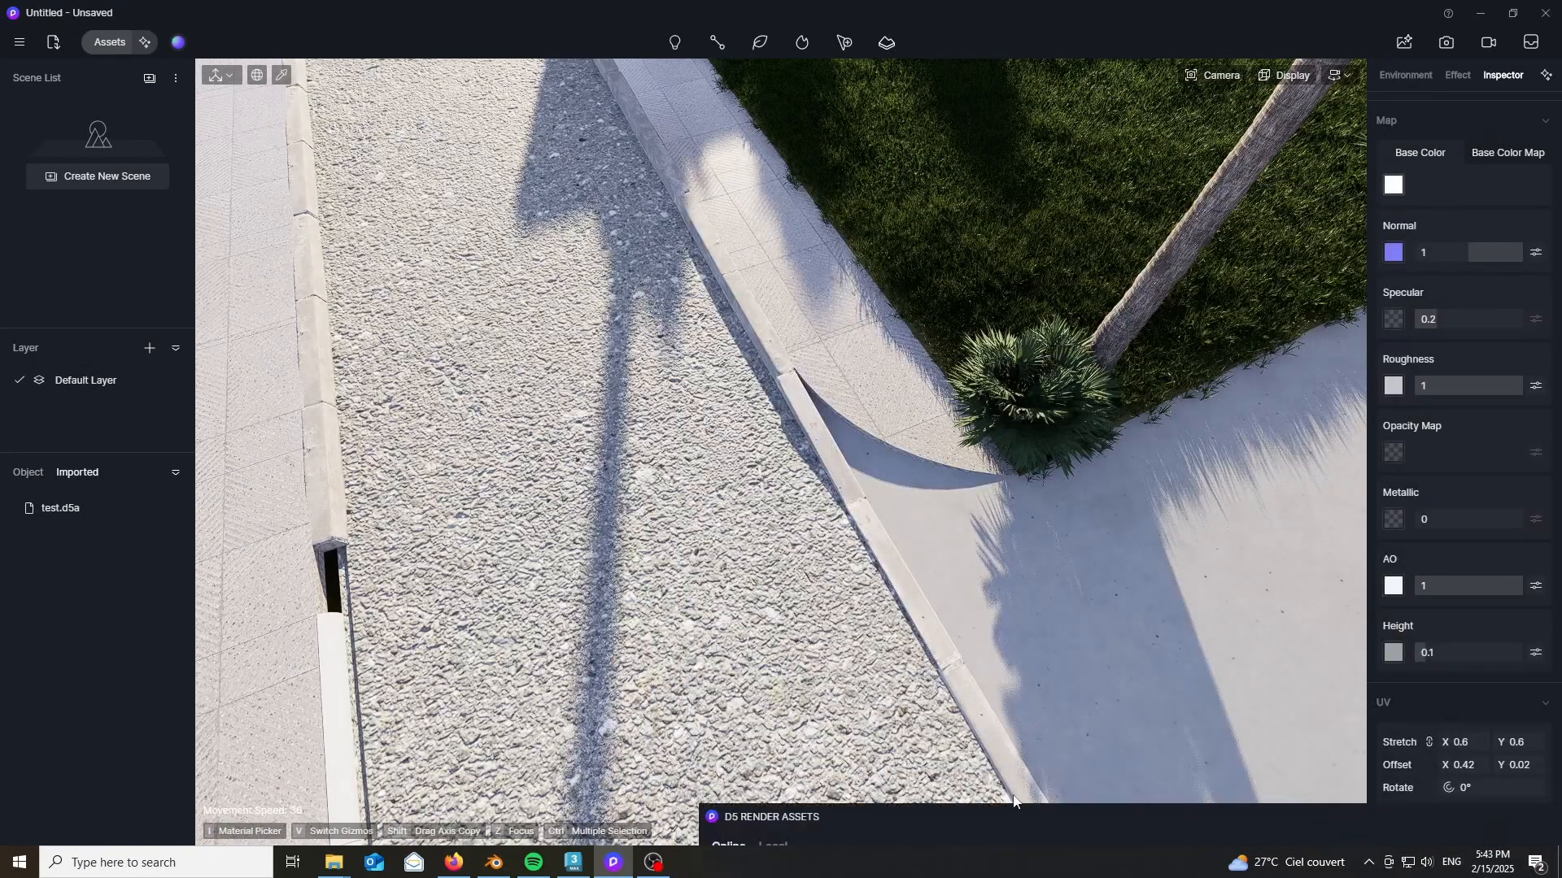
- Set the street material's UV stretch to 2.03 in X and Y
scroll(606, 590, up, 5)
scroll(724, 468, down, 6)
scroll(590, 543, up, 6)
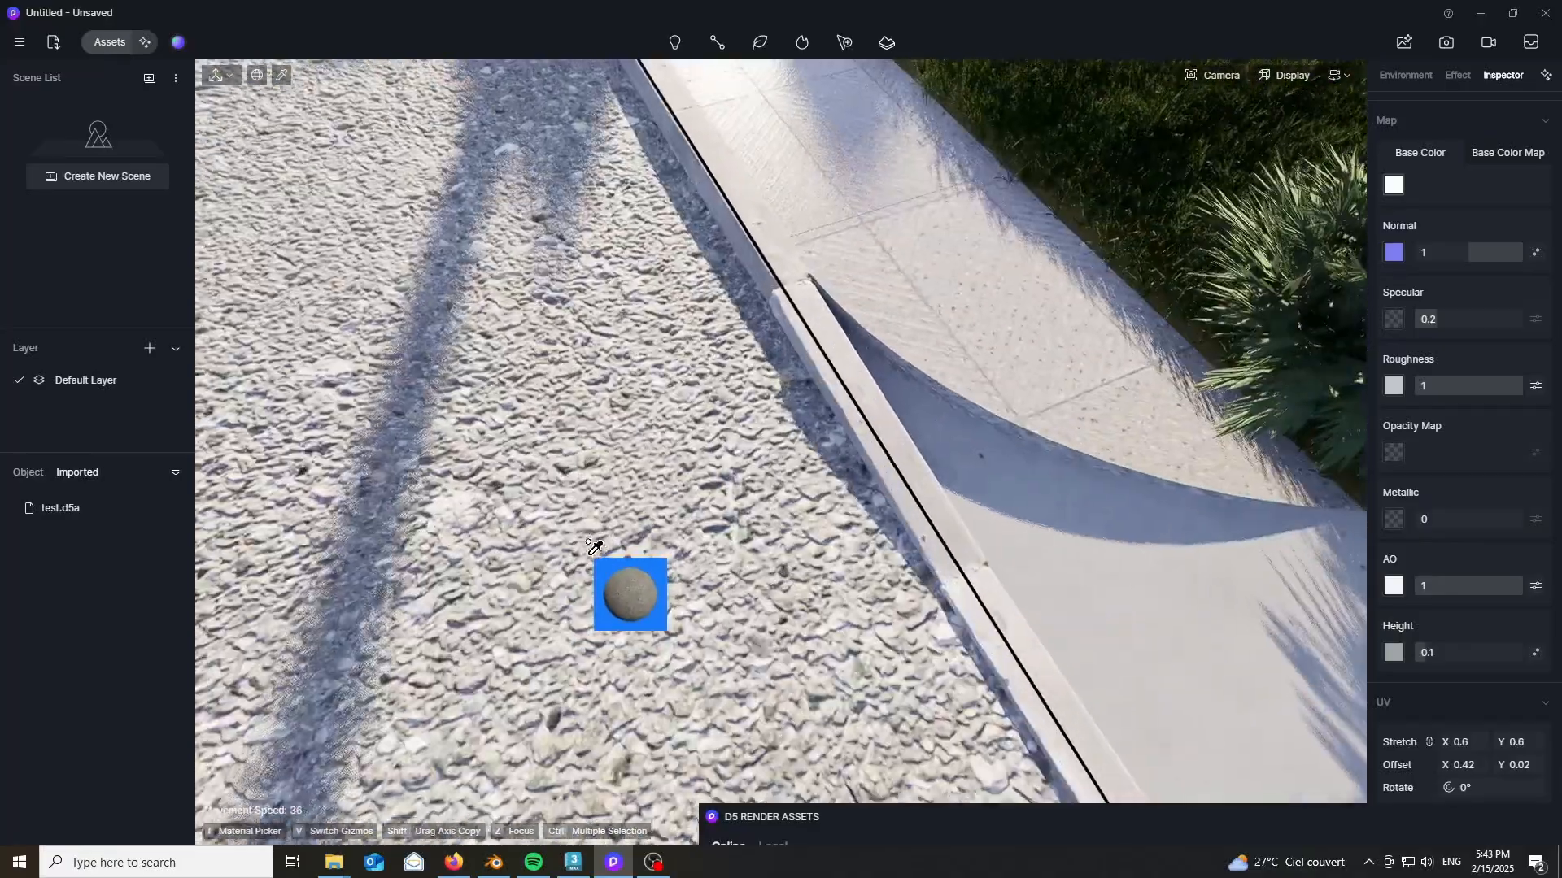
scroll(631, 568, up, 4)
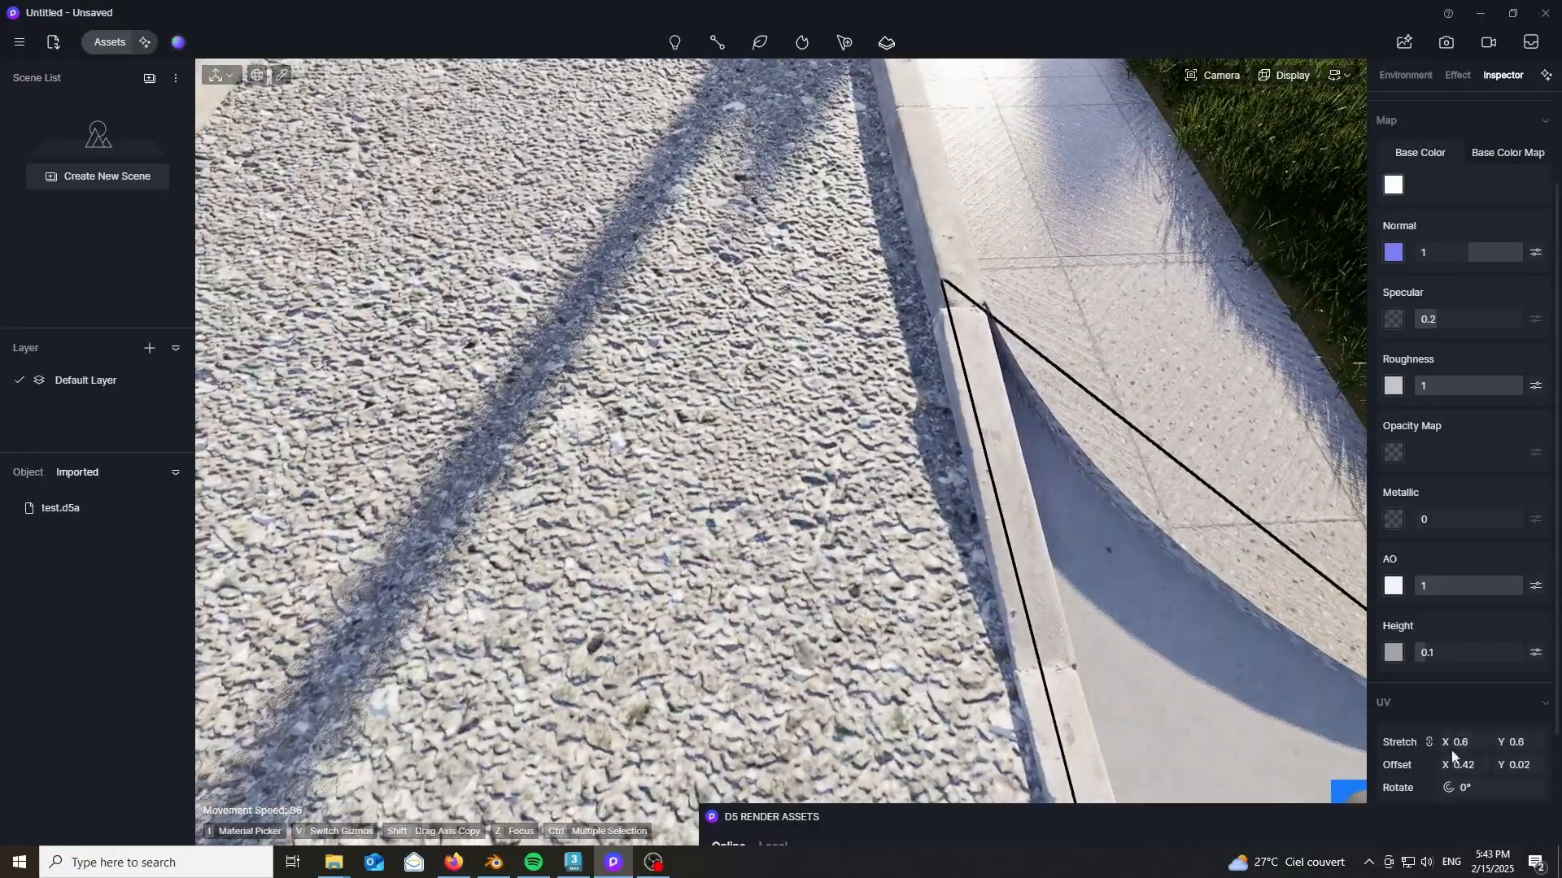
drag(1448, 742, 1454, 741)
right_drag(924, 600, 687, 875)
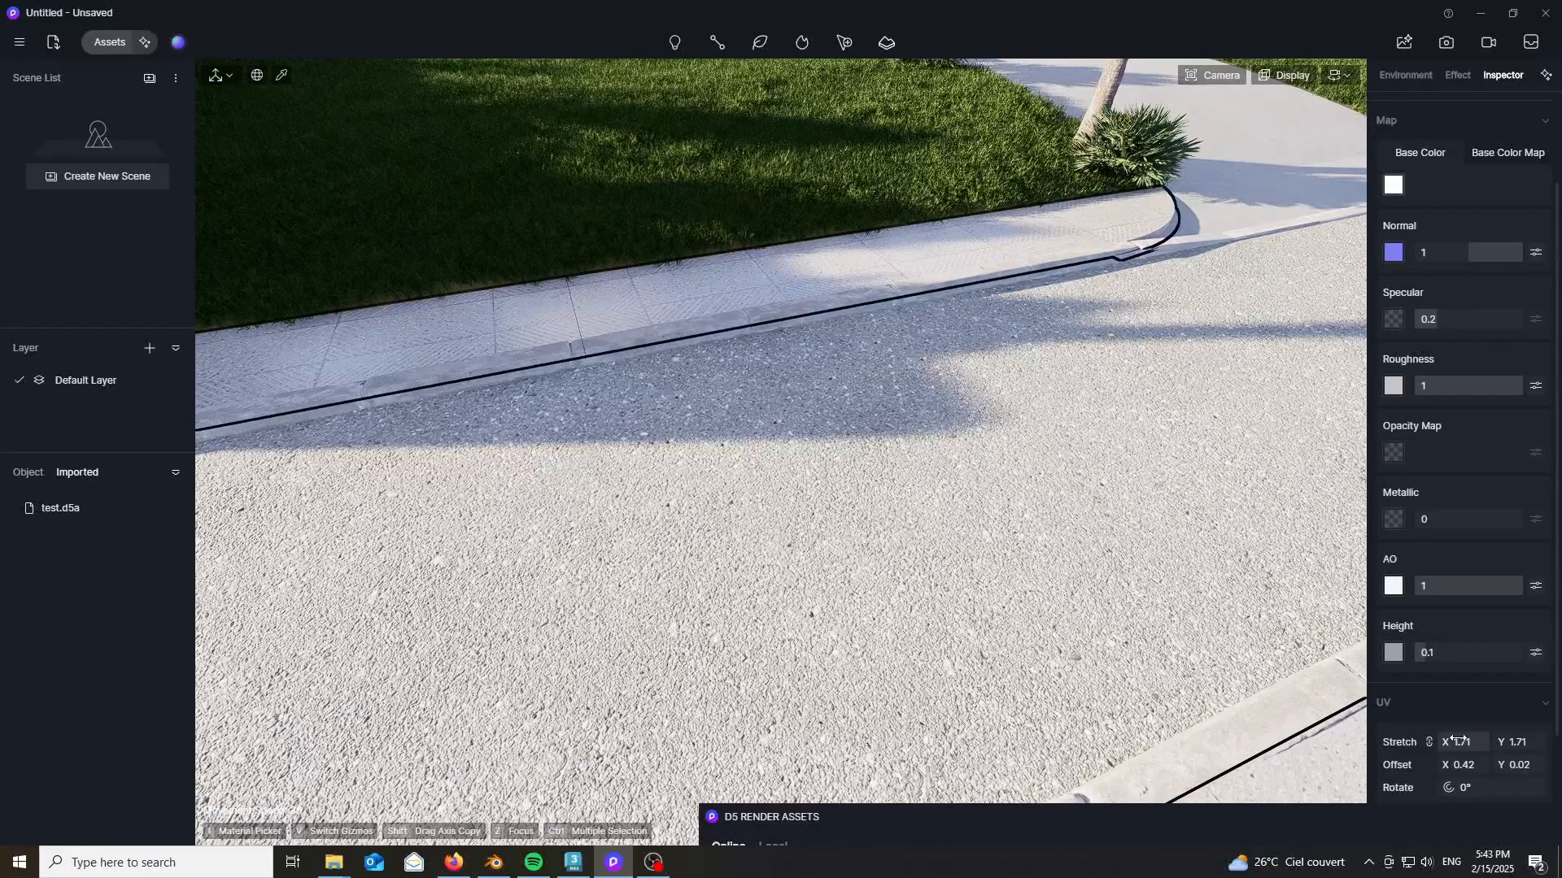
drag(1463, 742, 1478, 741)
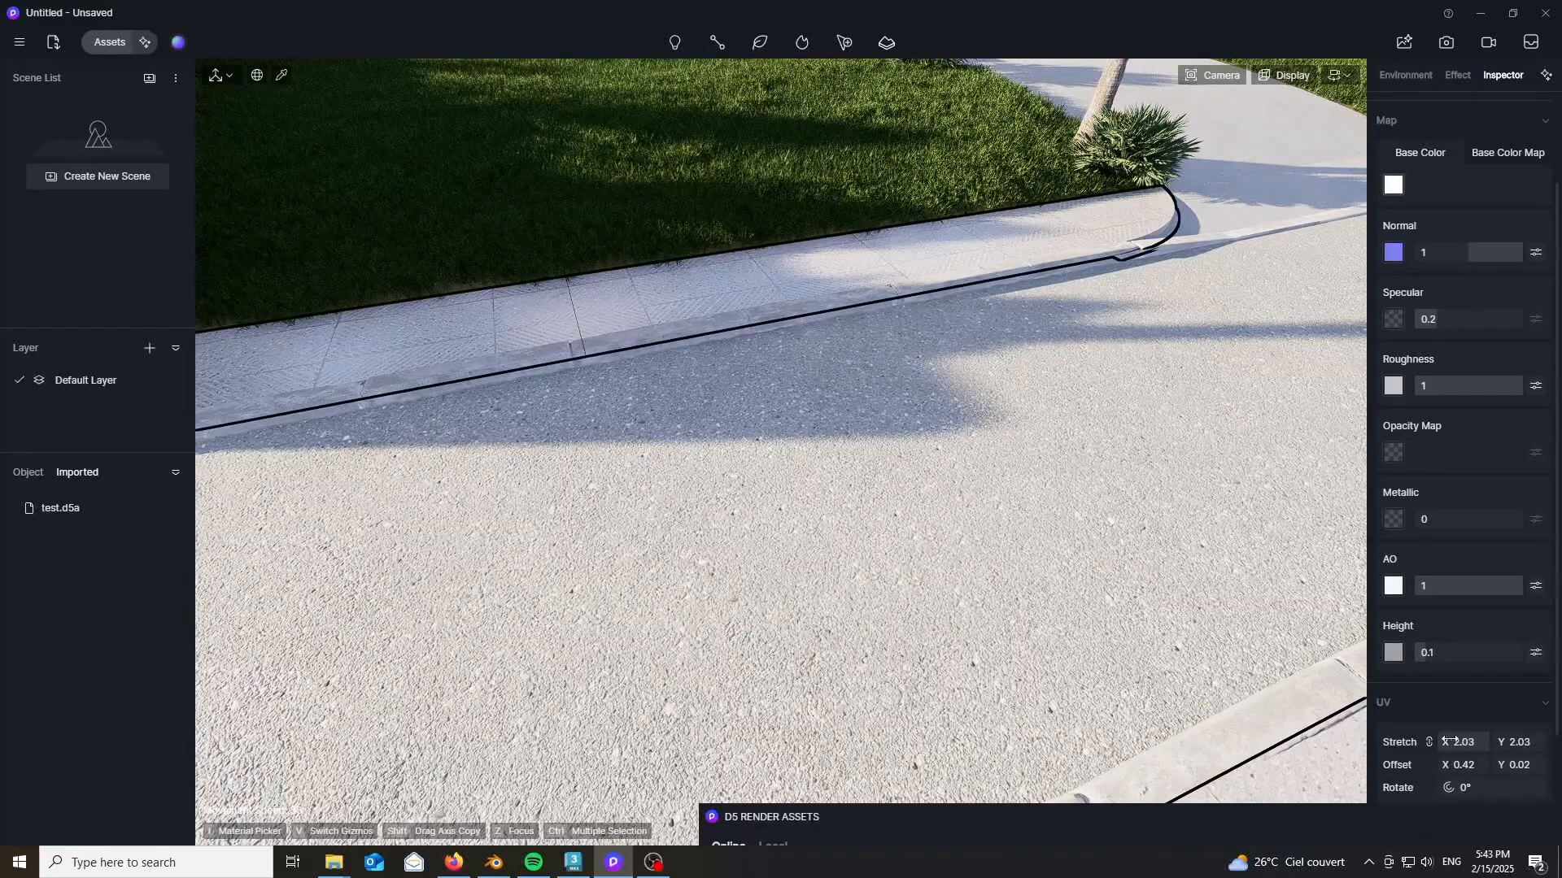
- Frame the villa's front across the lawn with palms on both sides, and save the view as a new scene
right_drag(929, 485, 965, 192)
right_drag(1008, 244, 1033, 167)
key(a)
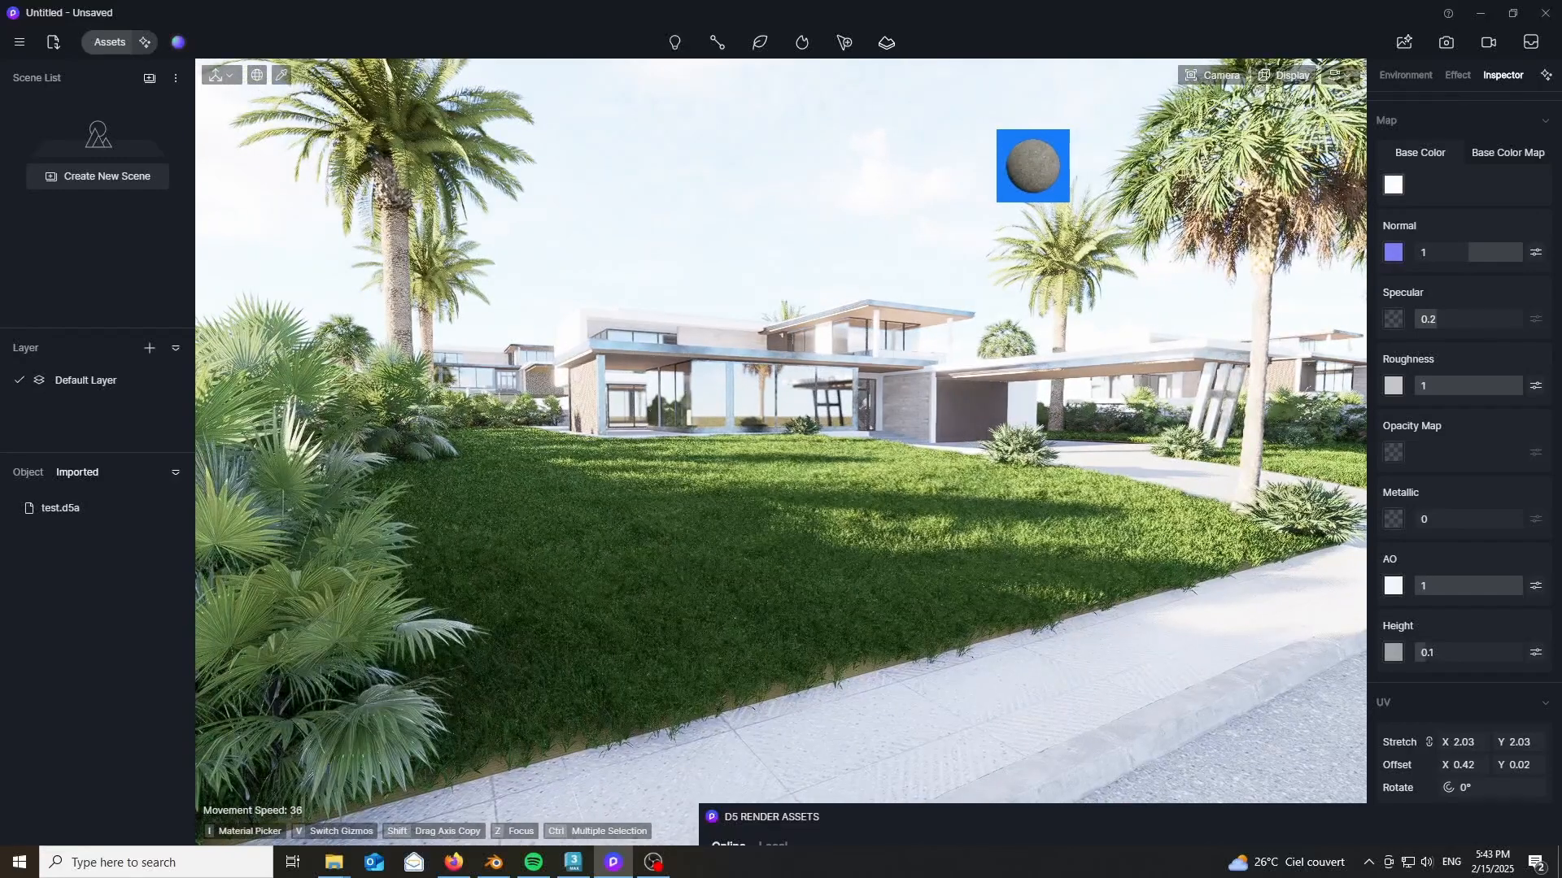
key(d)
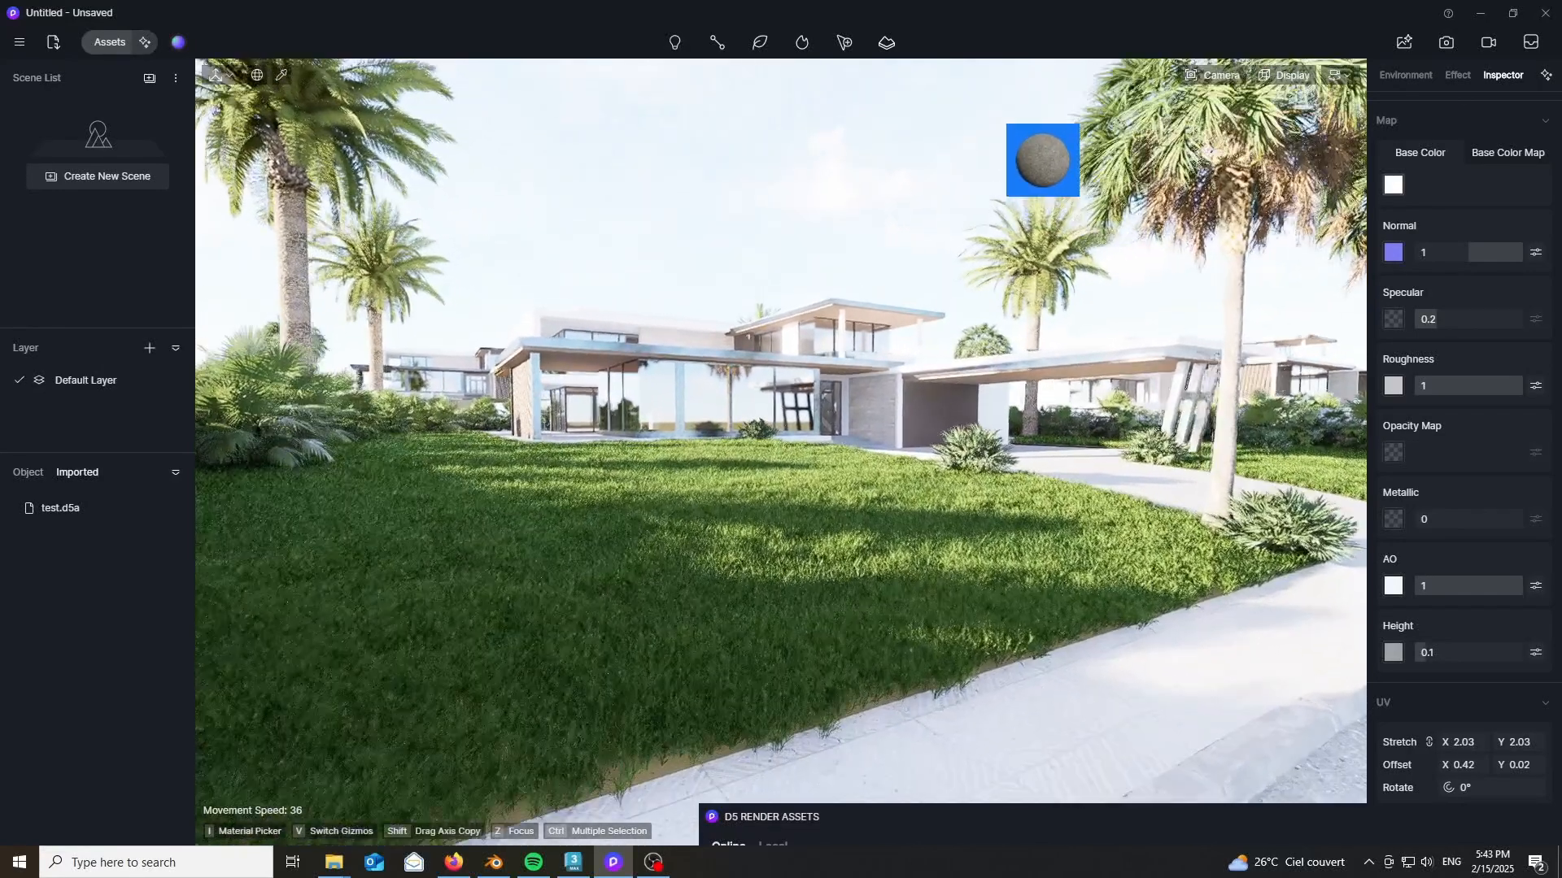
right_drag(1043, 160, 1059, 153)
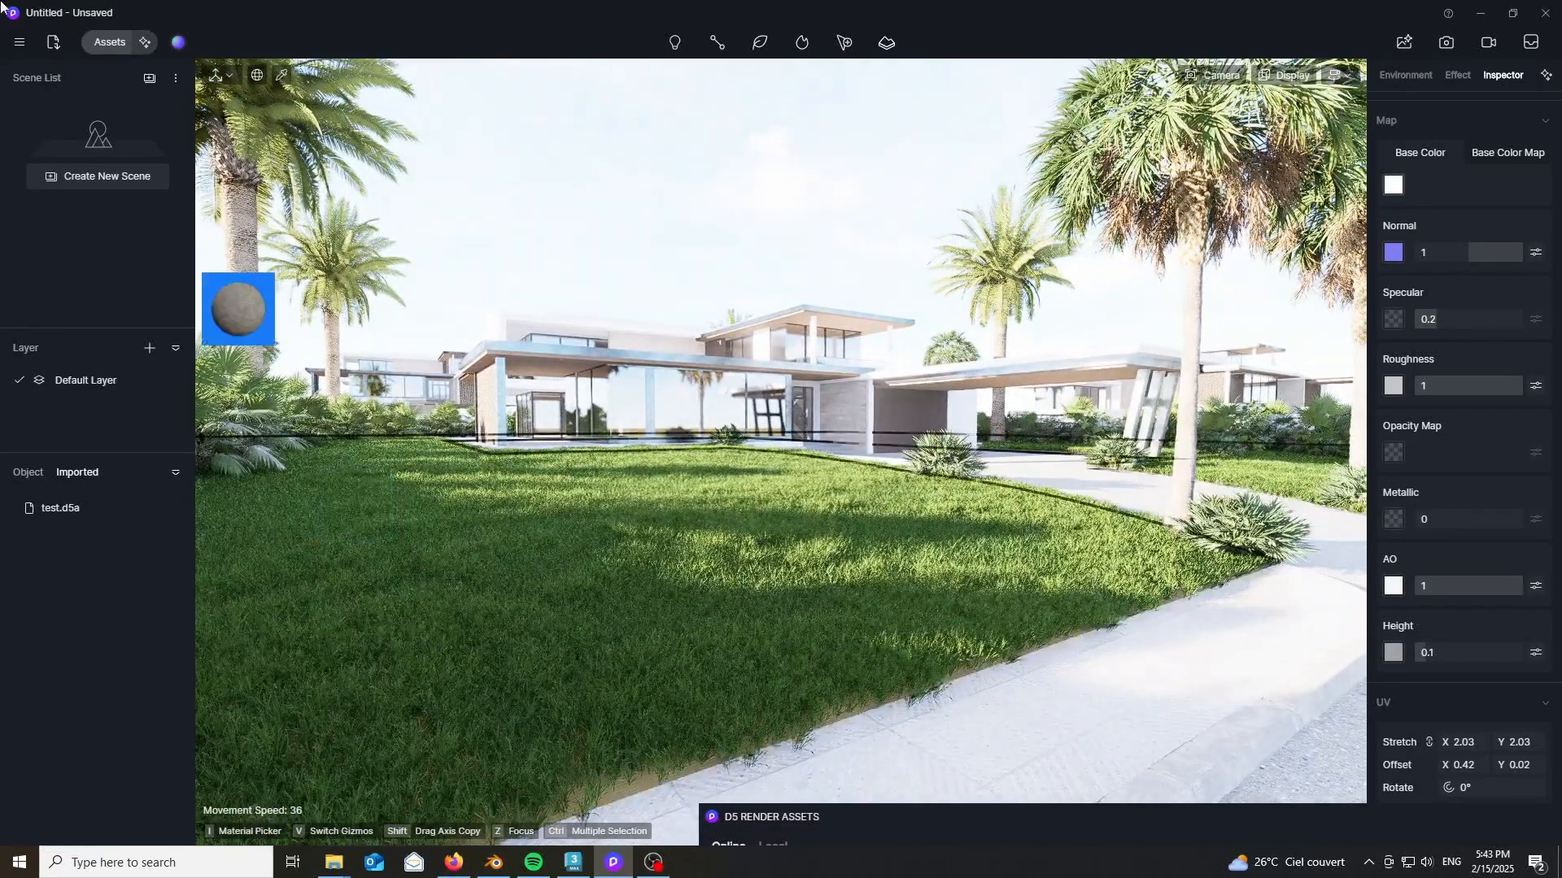
click(99, 177)
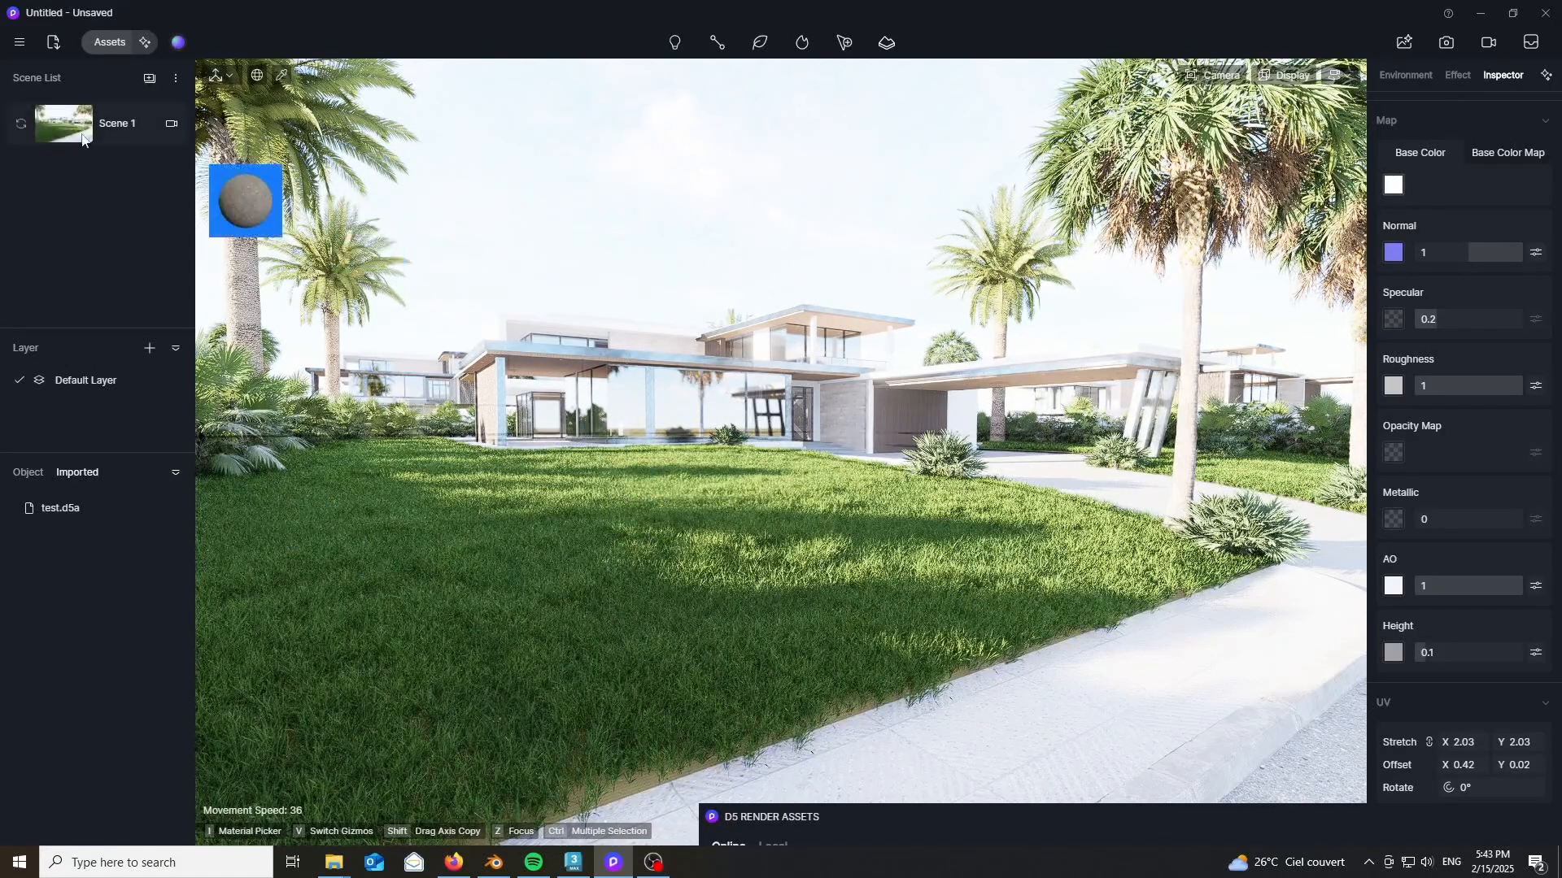
click(70, 130)
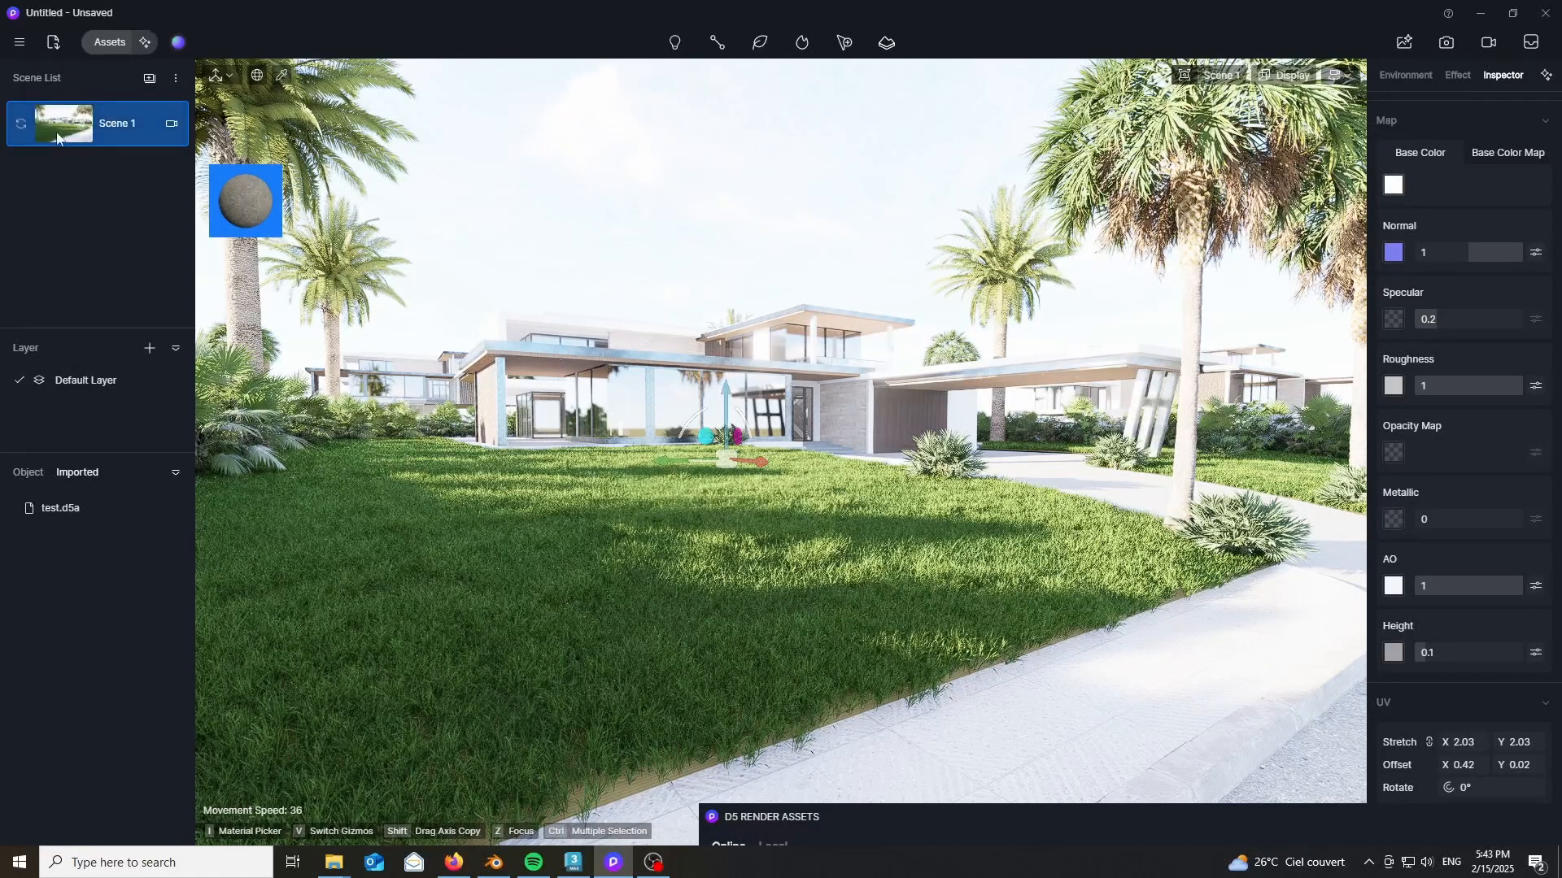
- Open Scene 1's camera settings, choose the 16:9 aspect ratio and set the image width to 4000
click(172, 124)
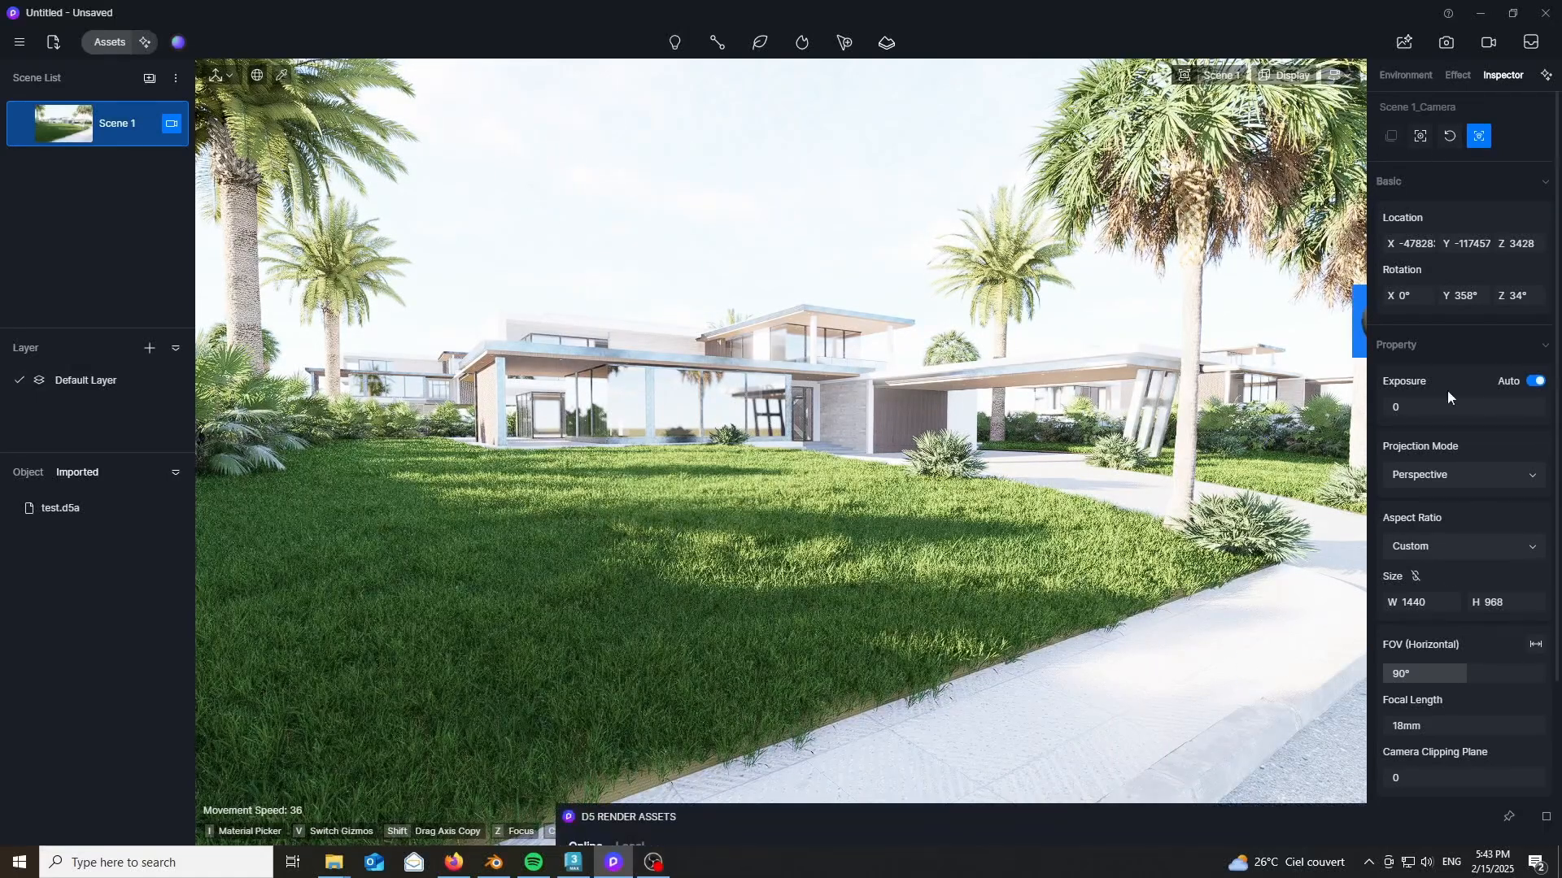
click(1461, 550)
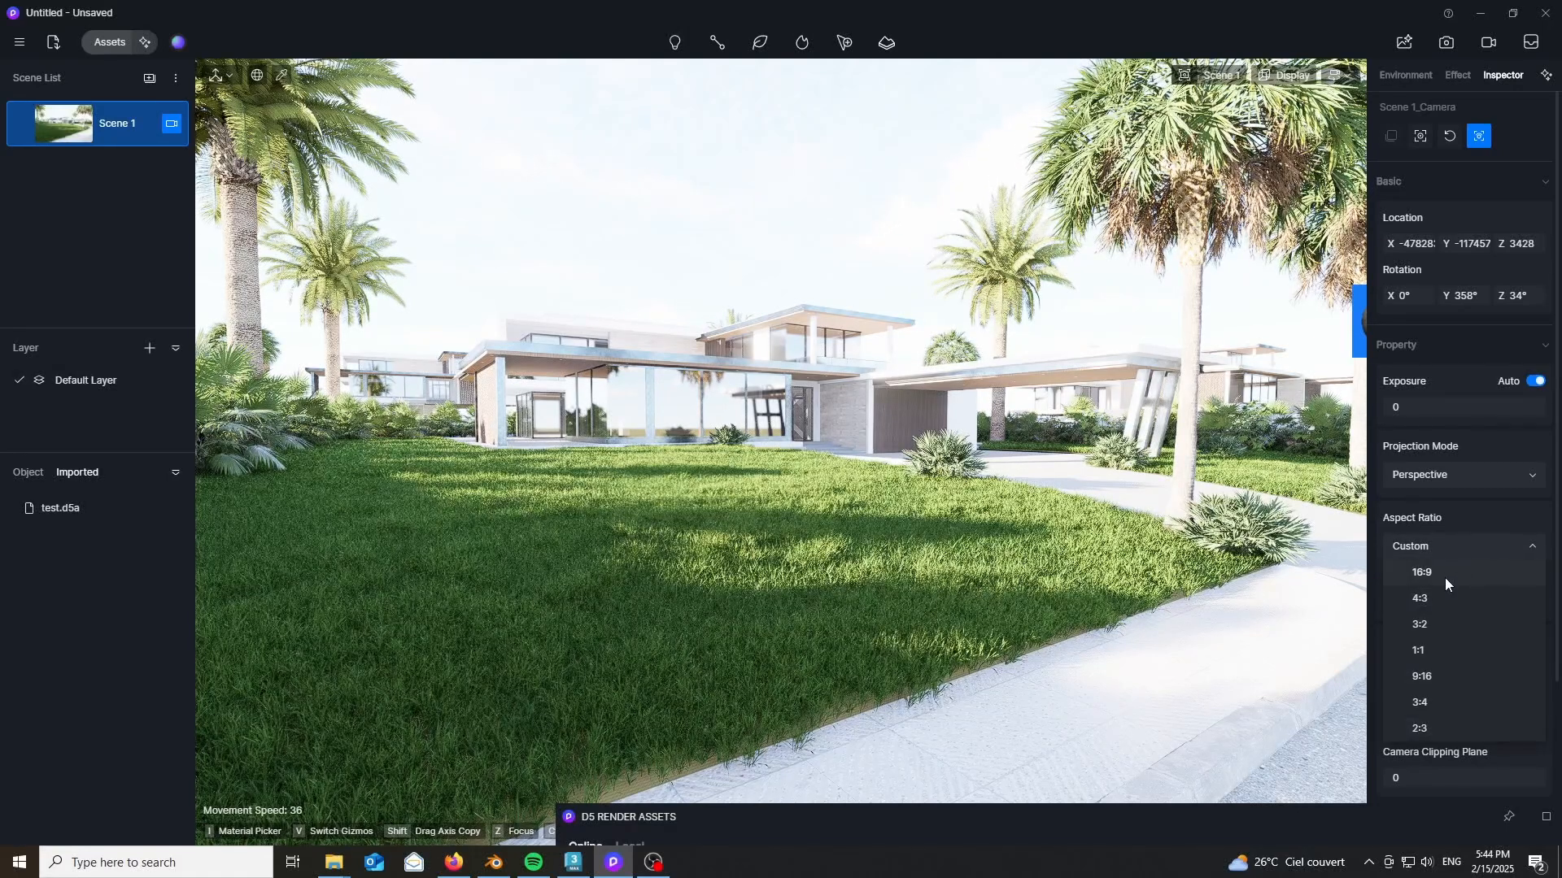
click(1445, 573)
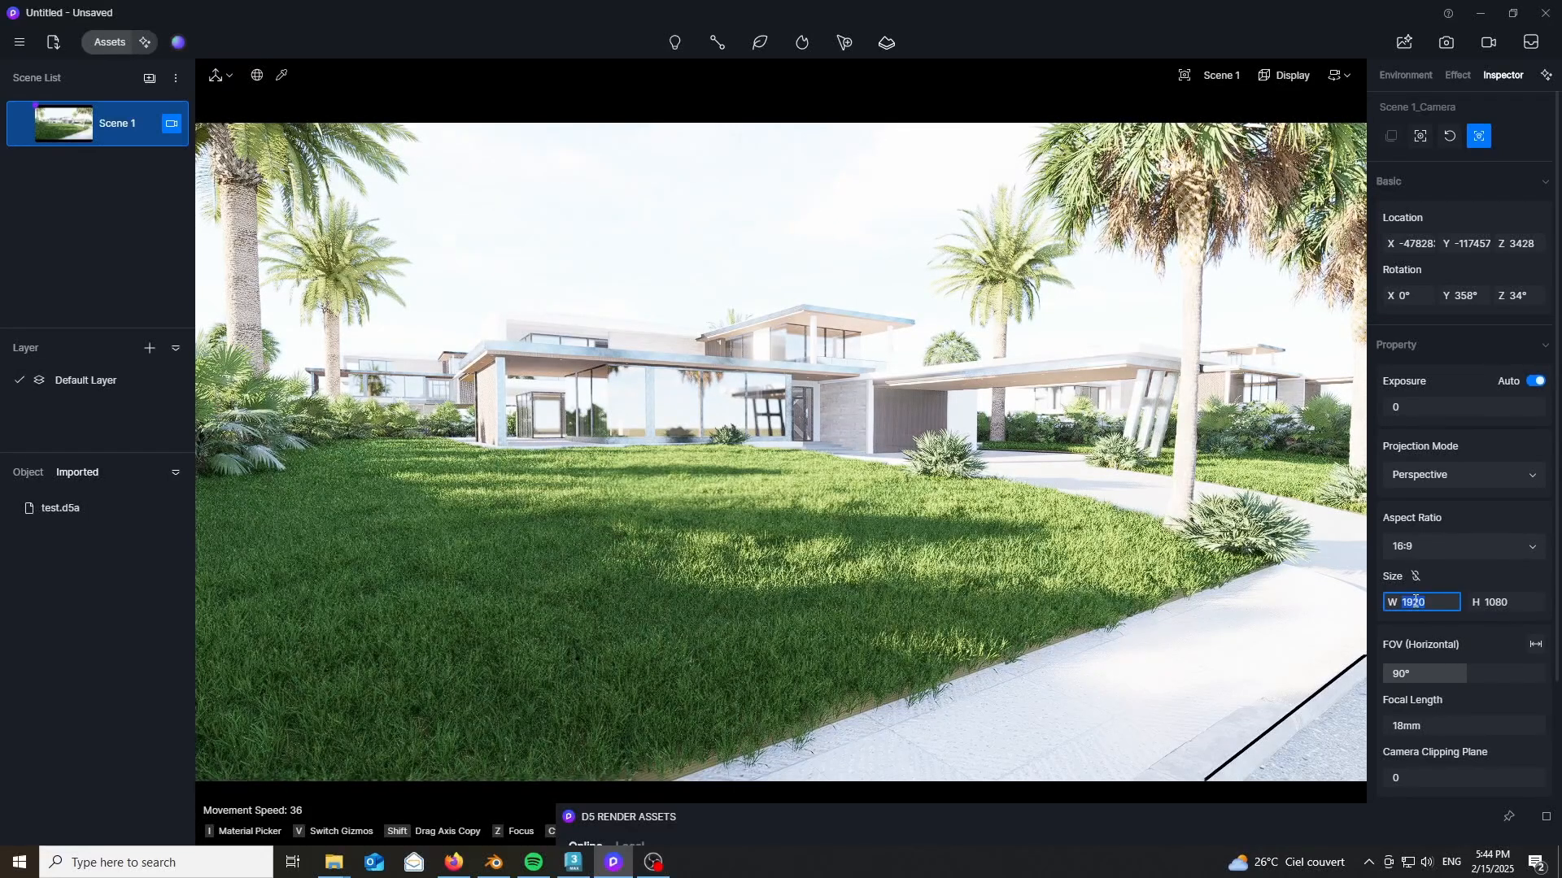
key(Return)
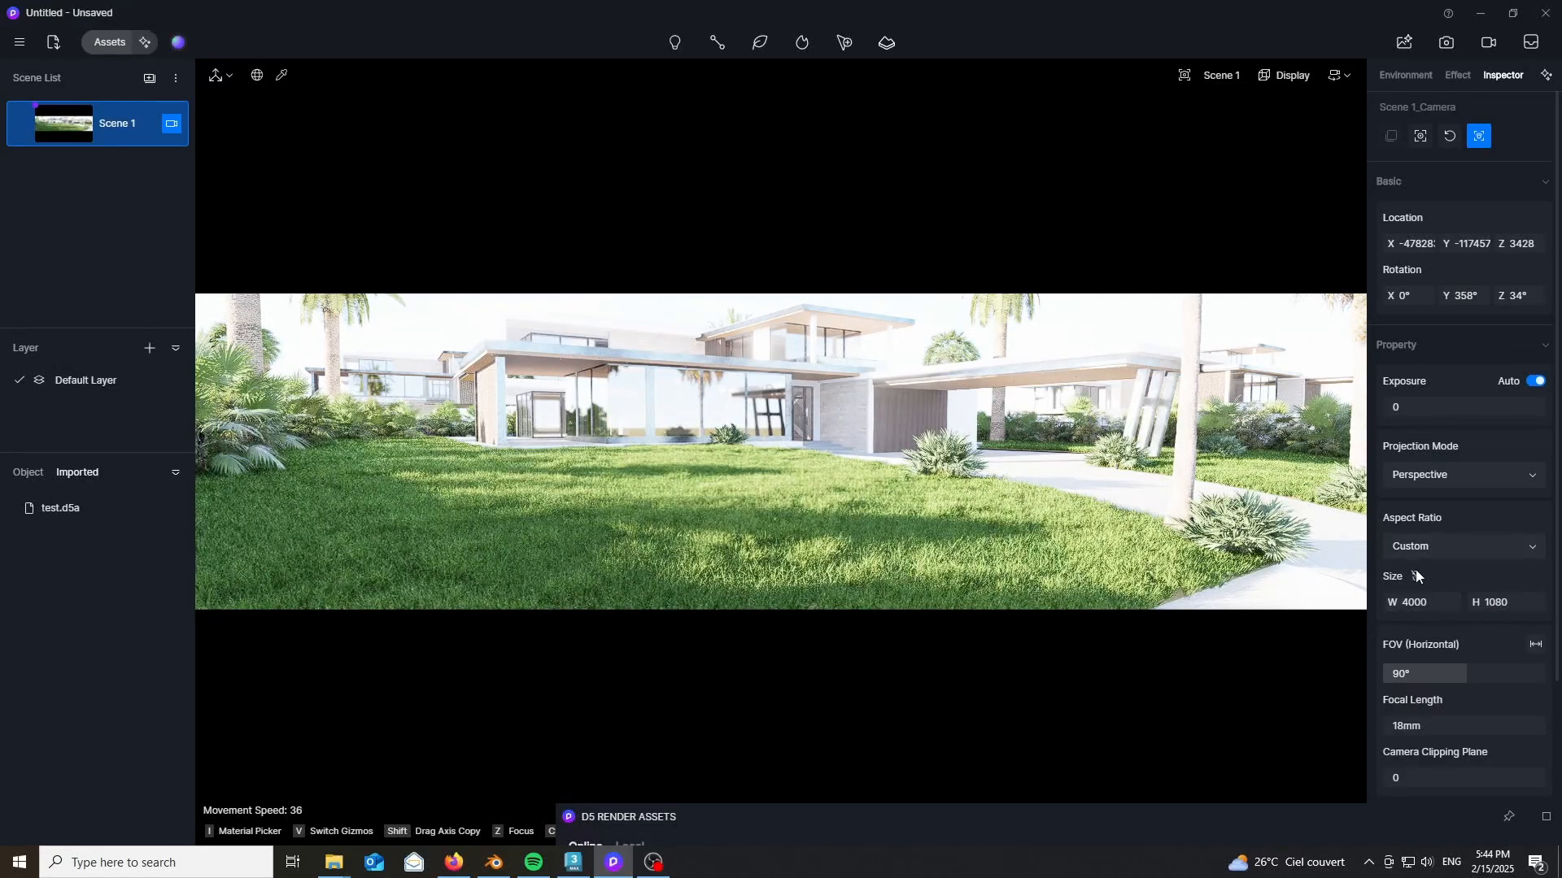
- Reapply the 16:9 aspect ratio, link the image width and height, and set the width to 4000
click(1418, 547)
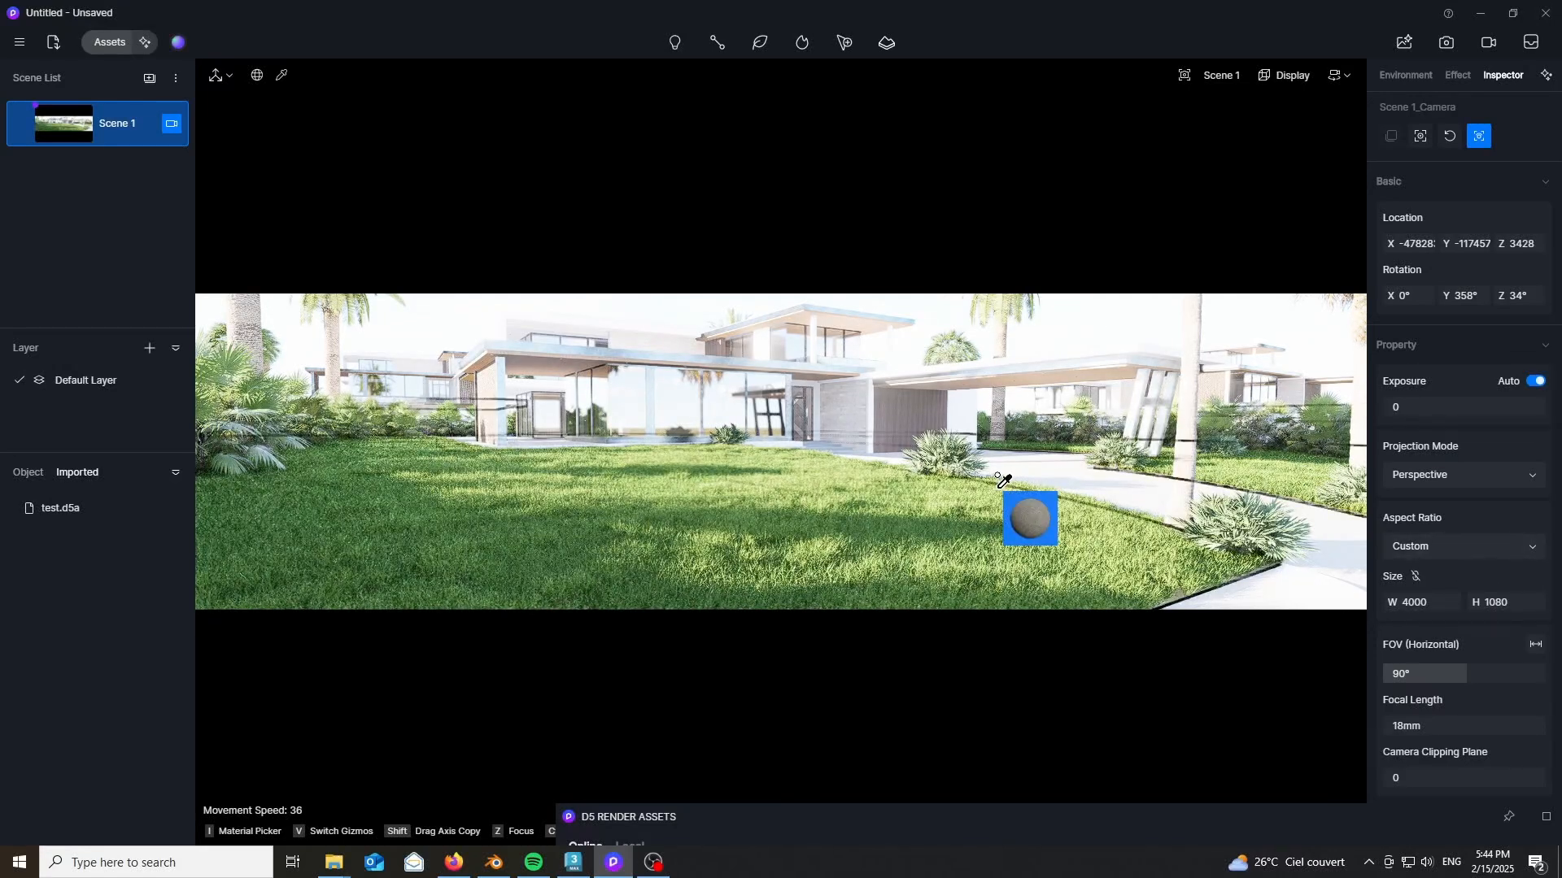
click(1423, 579)
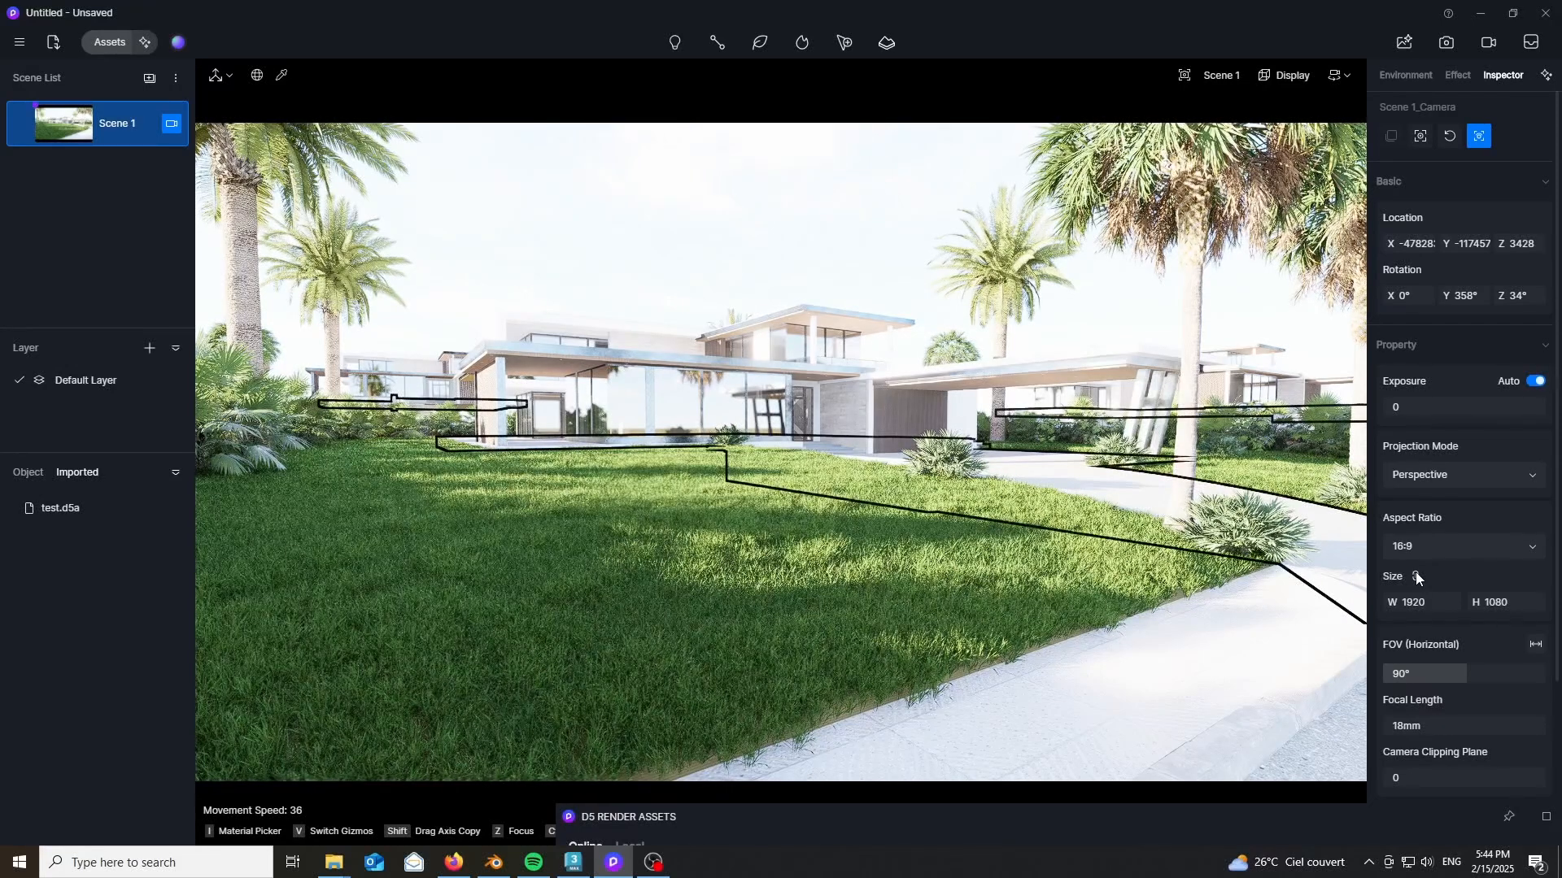
click(1414, 603)
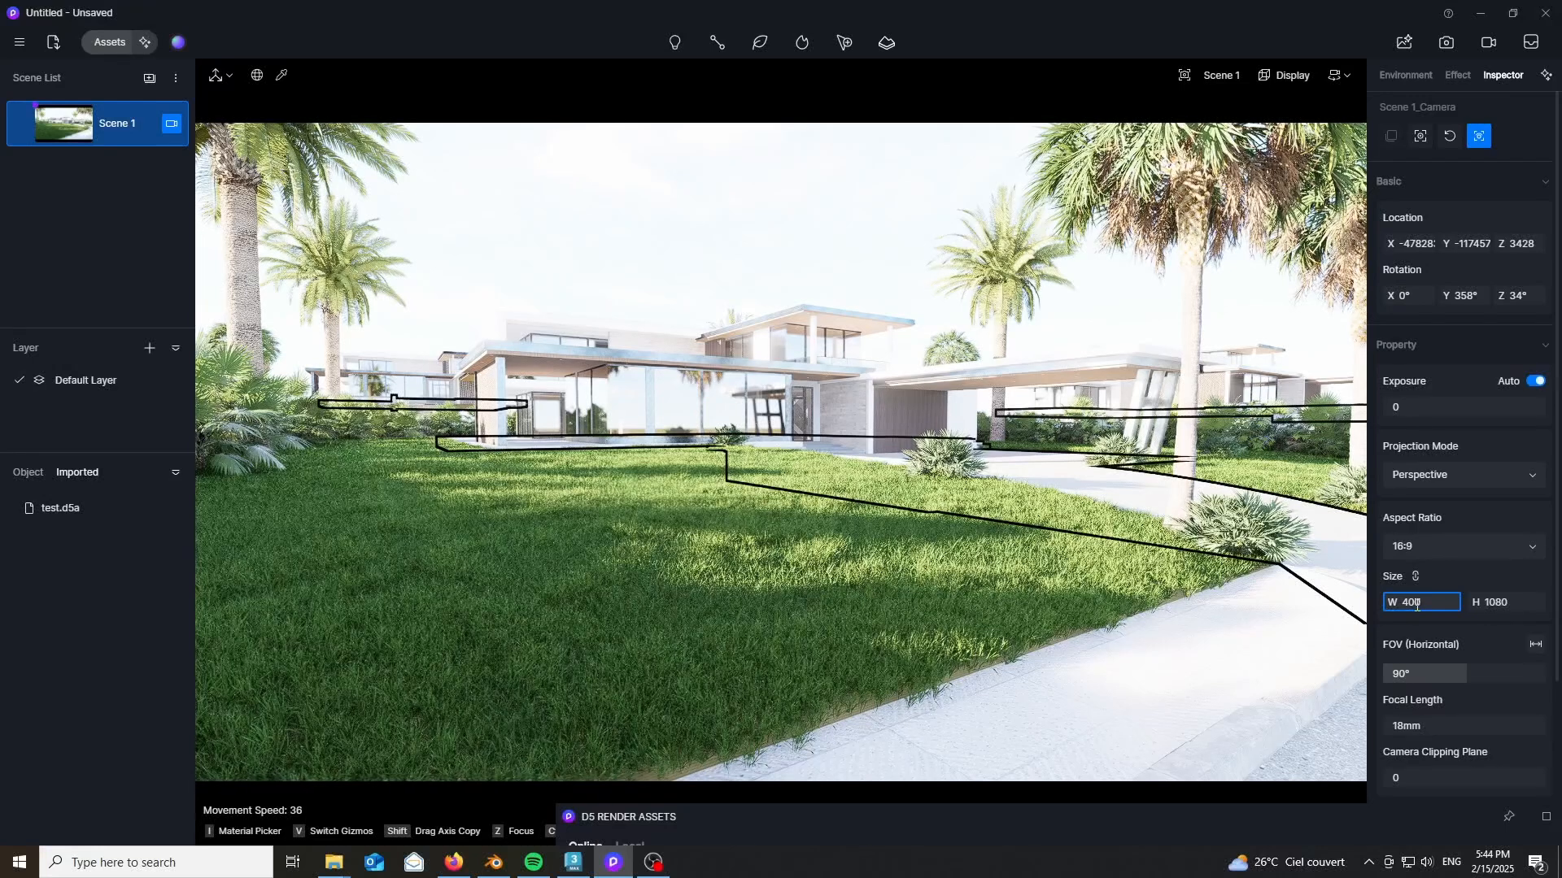
text(4000)
key(Return)
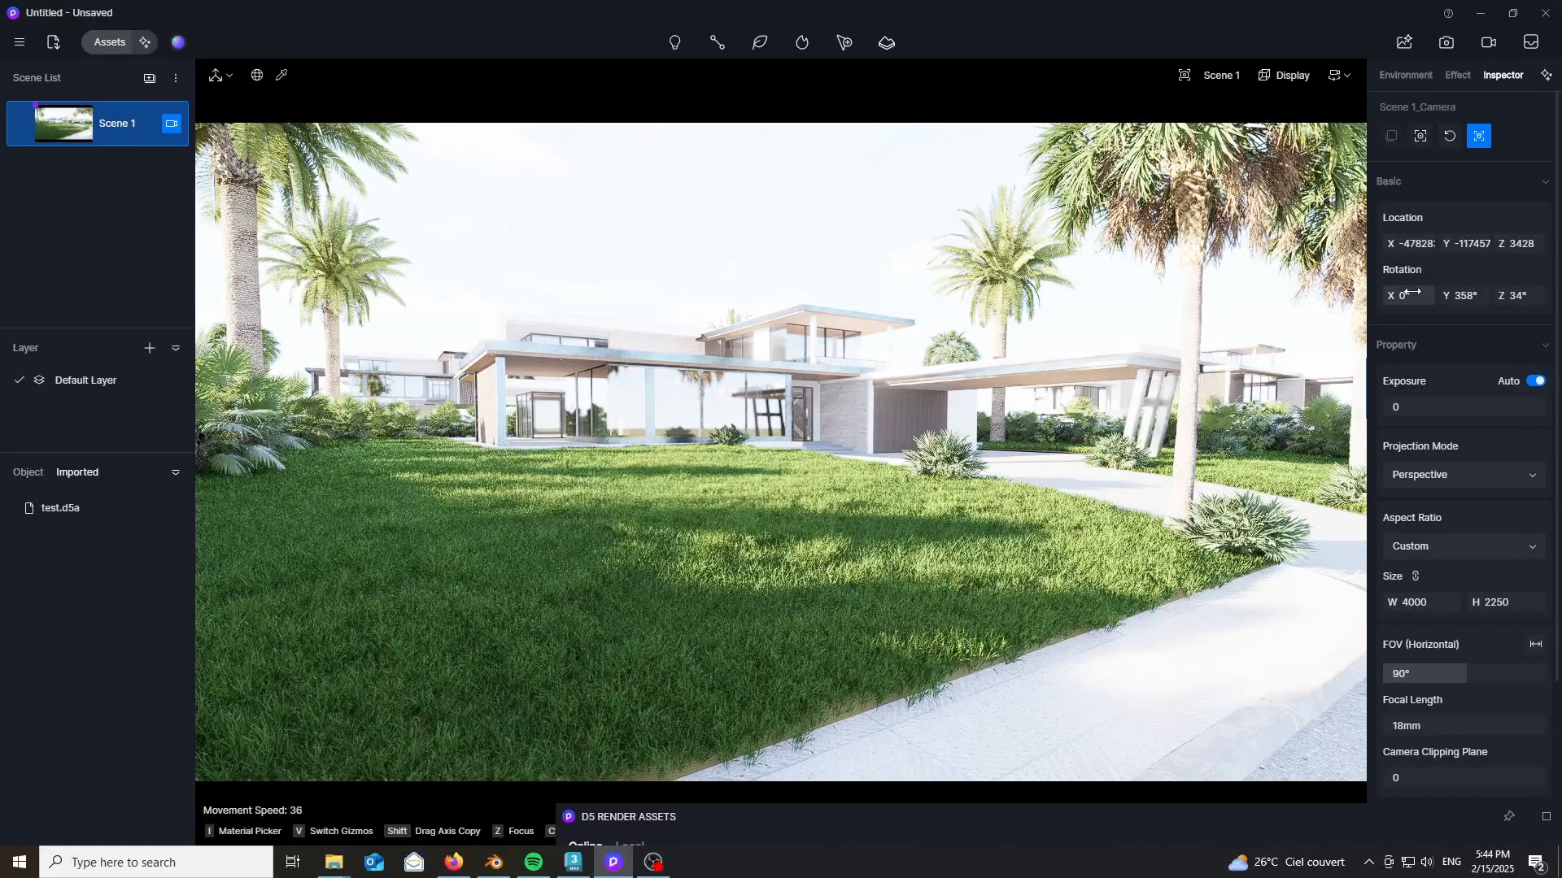
- Set the camera's Z location to 3527, its Y rotation to 0° and its Z rotation to 37°
key(e)
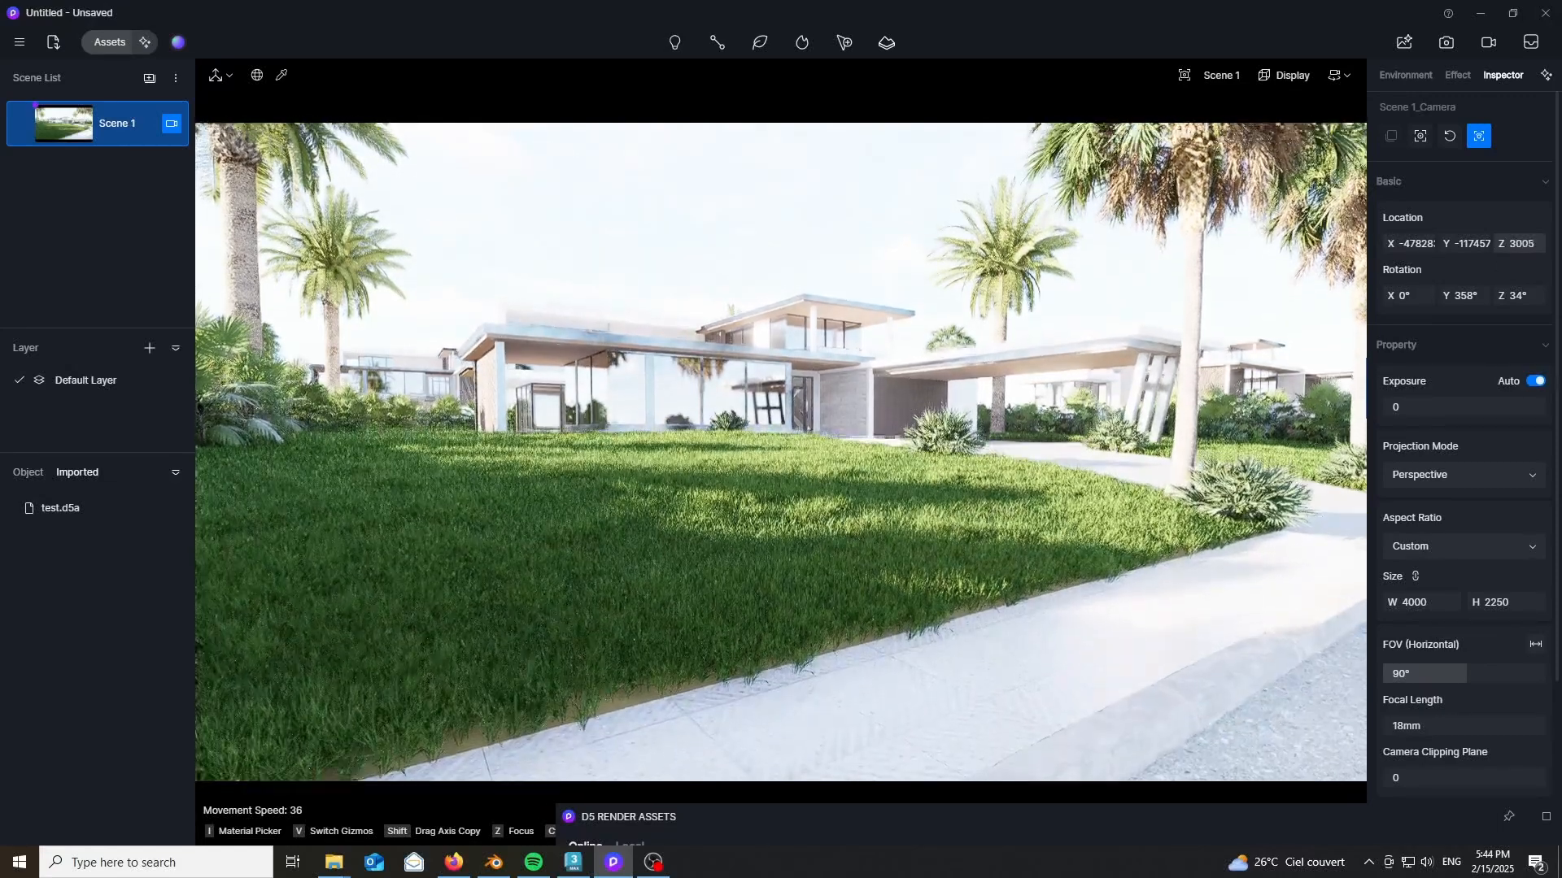
key(e)
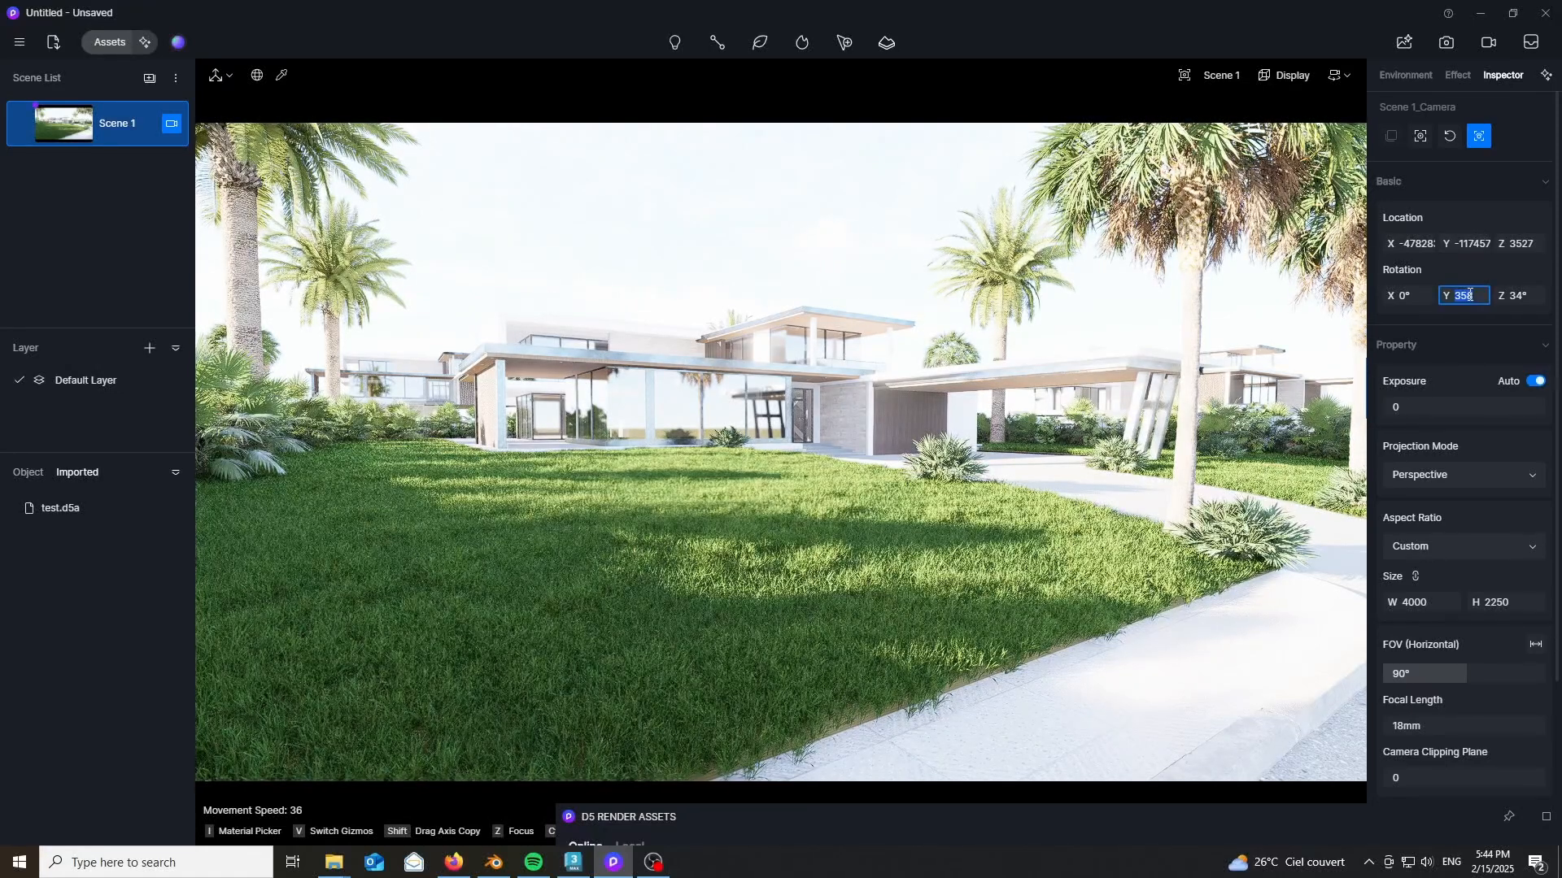
text(0)
key(Return)
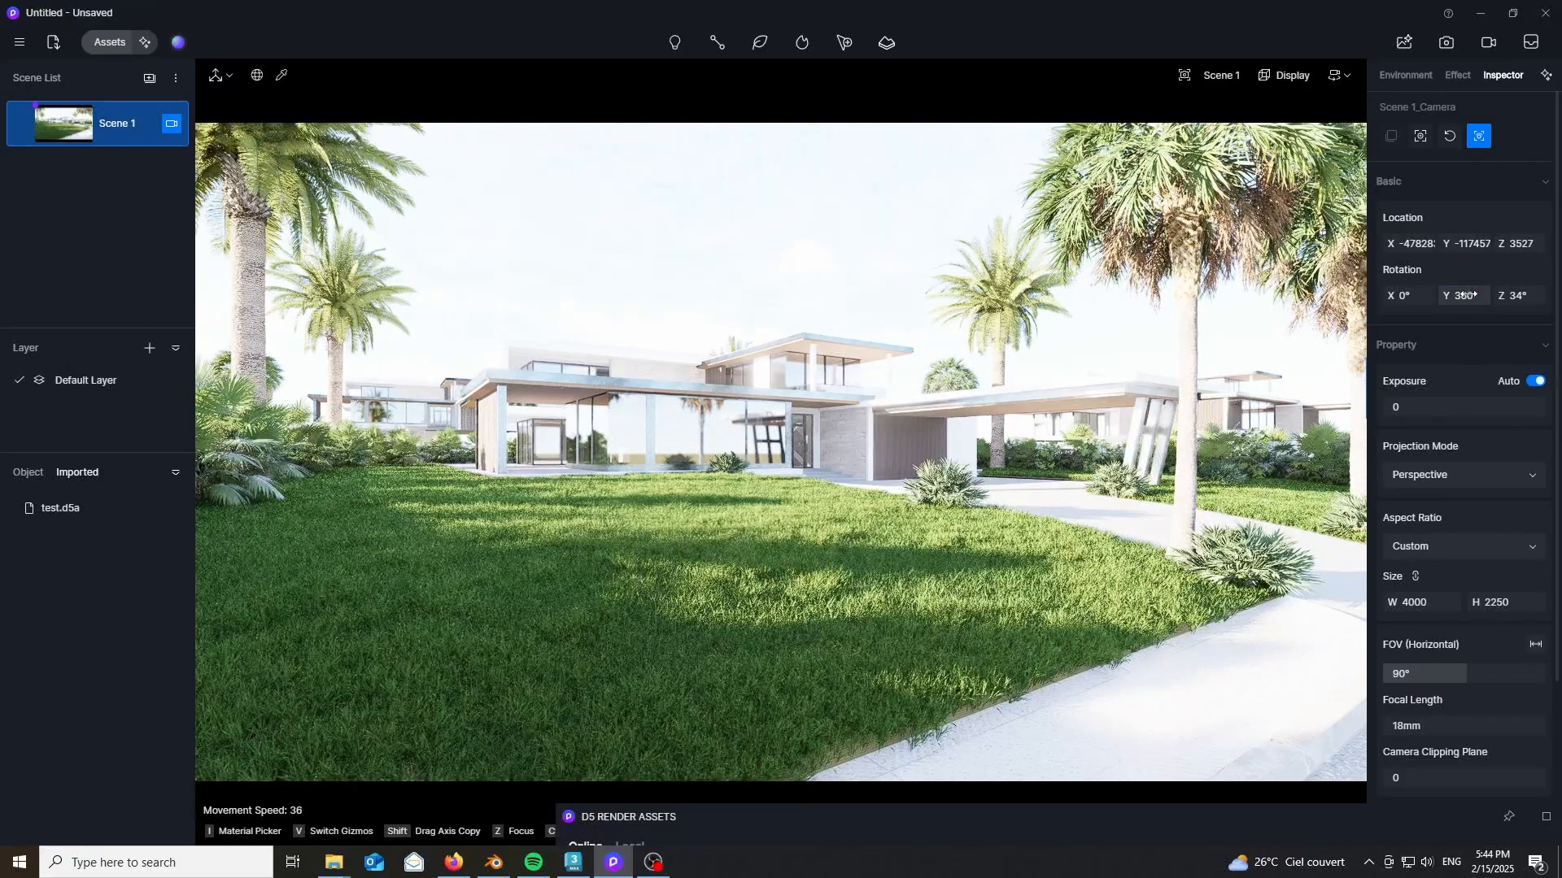
mouse_move(1524, 293)
mouse_down()
mouse_move(1553, 293)
mouse_move(1517, 292)
mouse_move(1537, 293)
mouse_up()
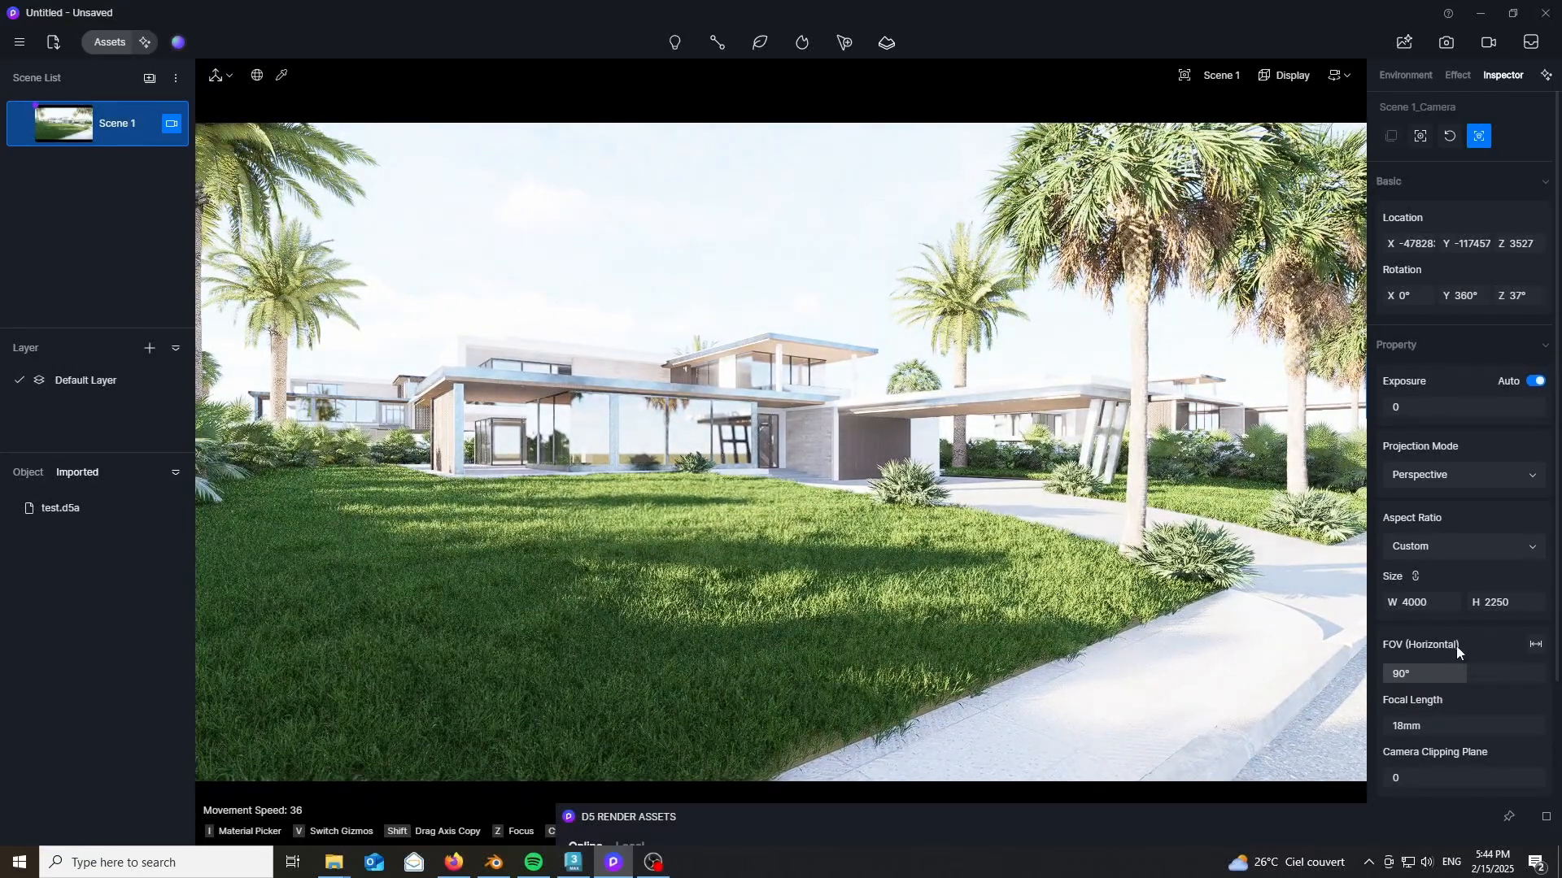
- Set the scene camera's focal length to 30 mm
drag(1407, 725, 1432, 725)
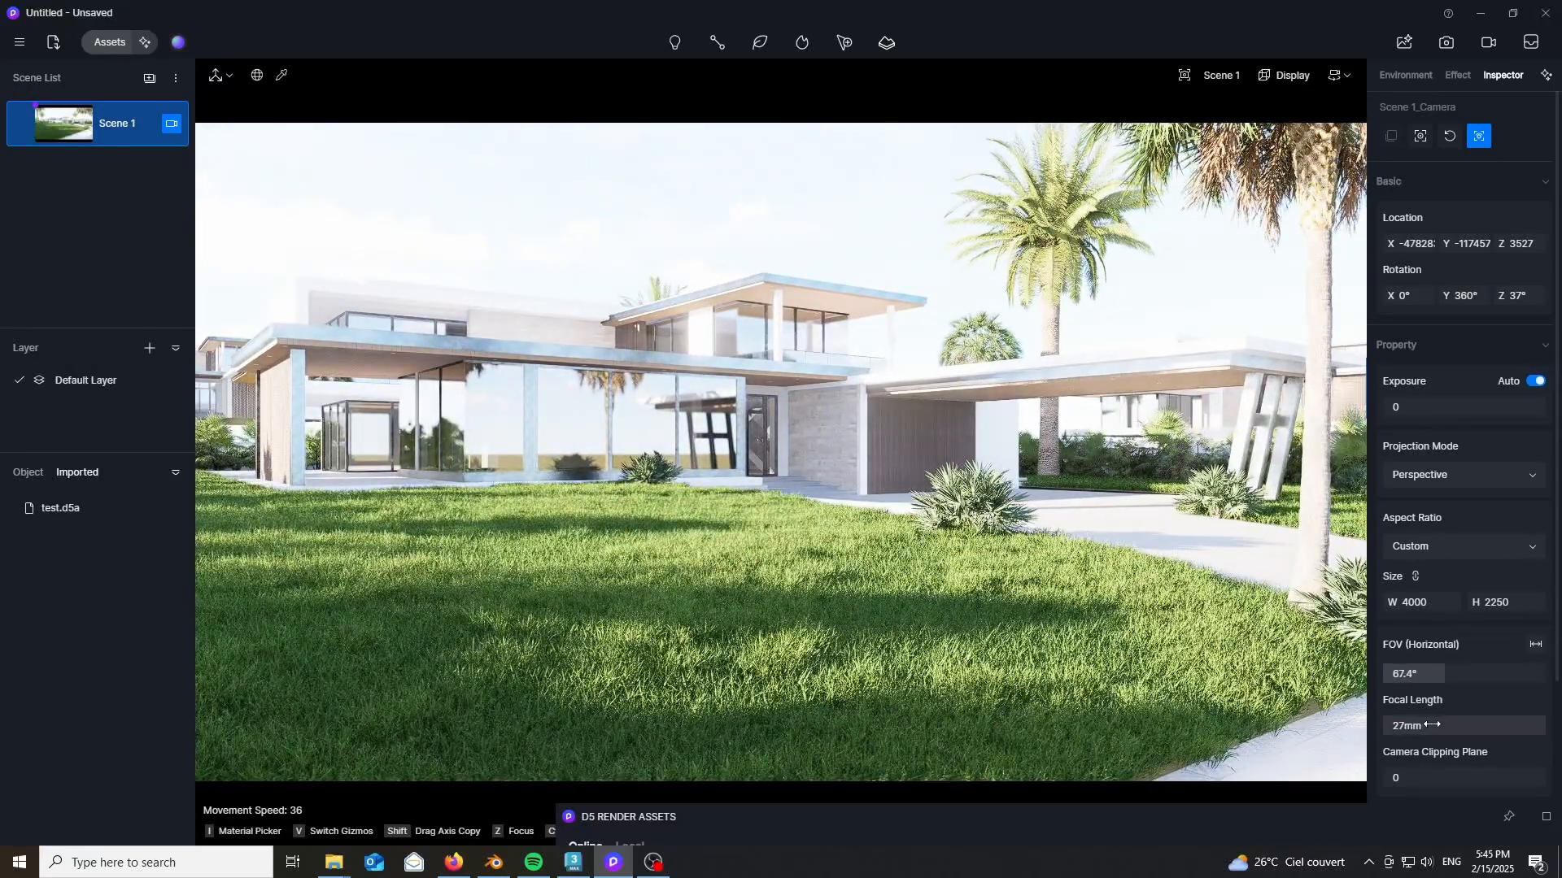
click(1431, 724)
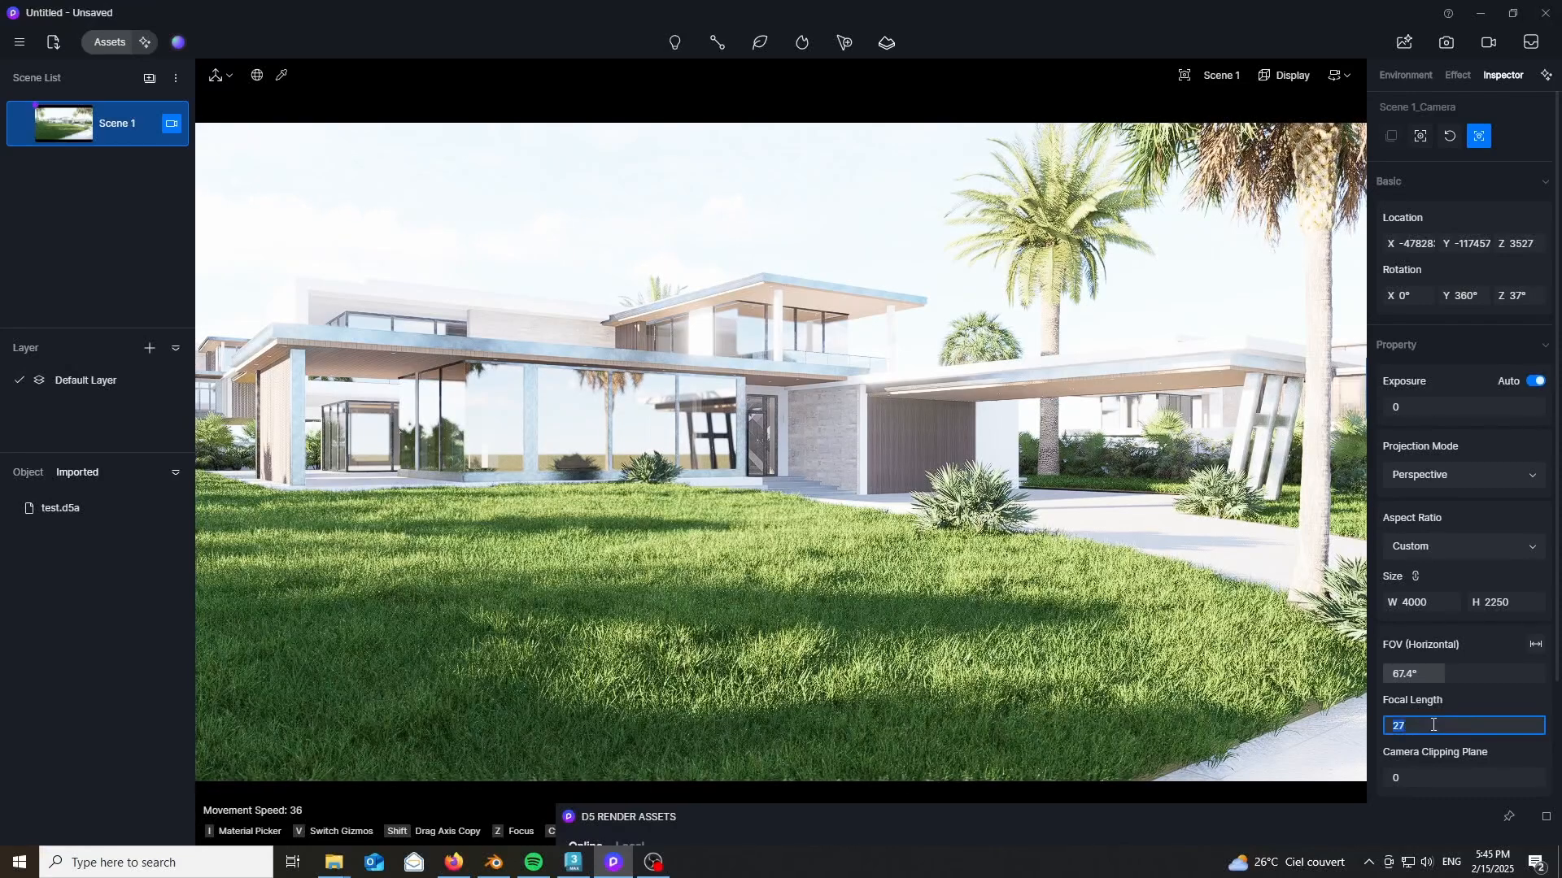
key(Return)
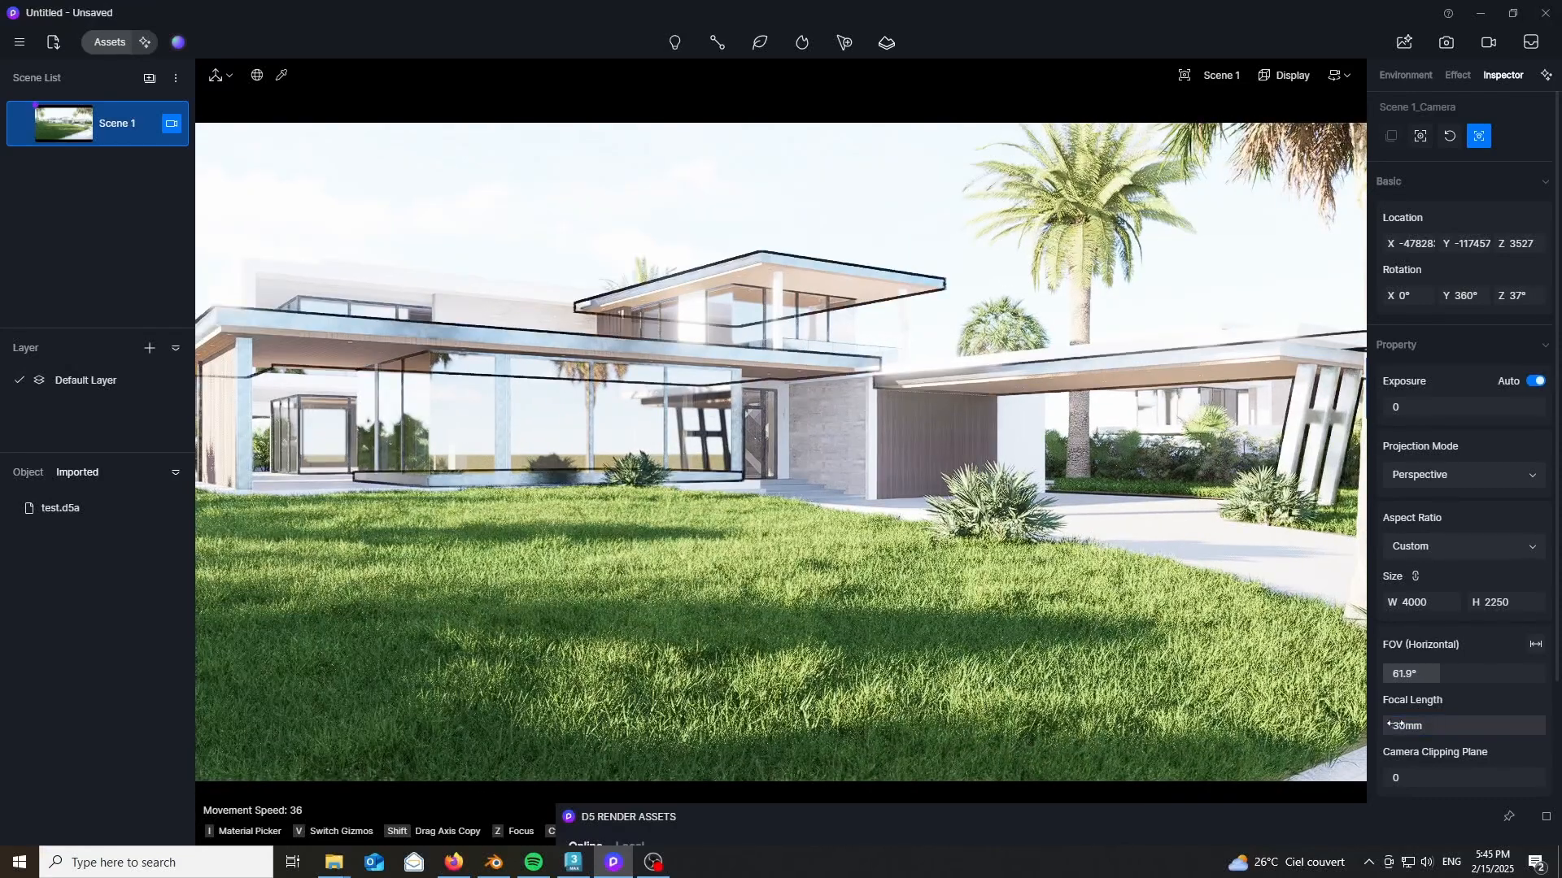
- Move the camera slightly back from the villa and update Scene 1 with this view
key(i)
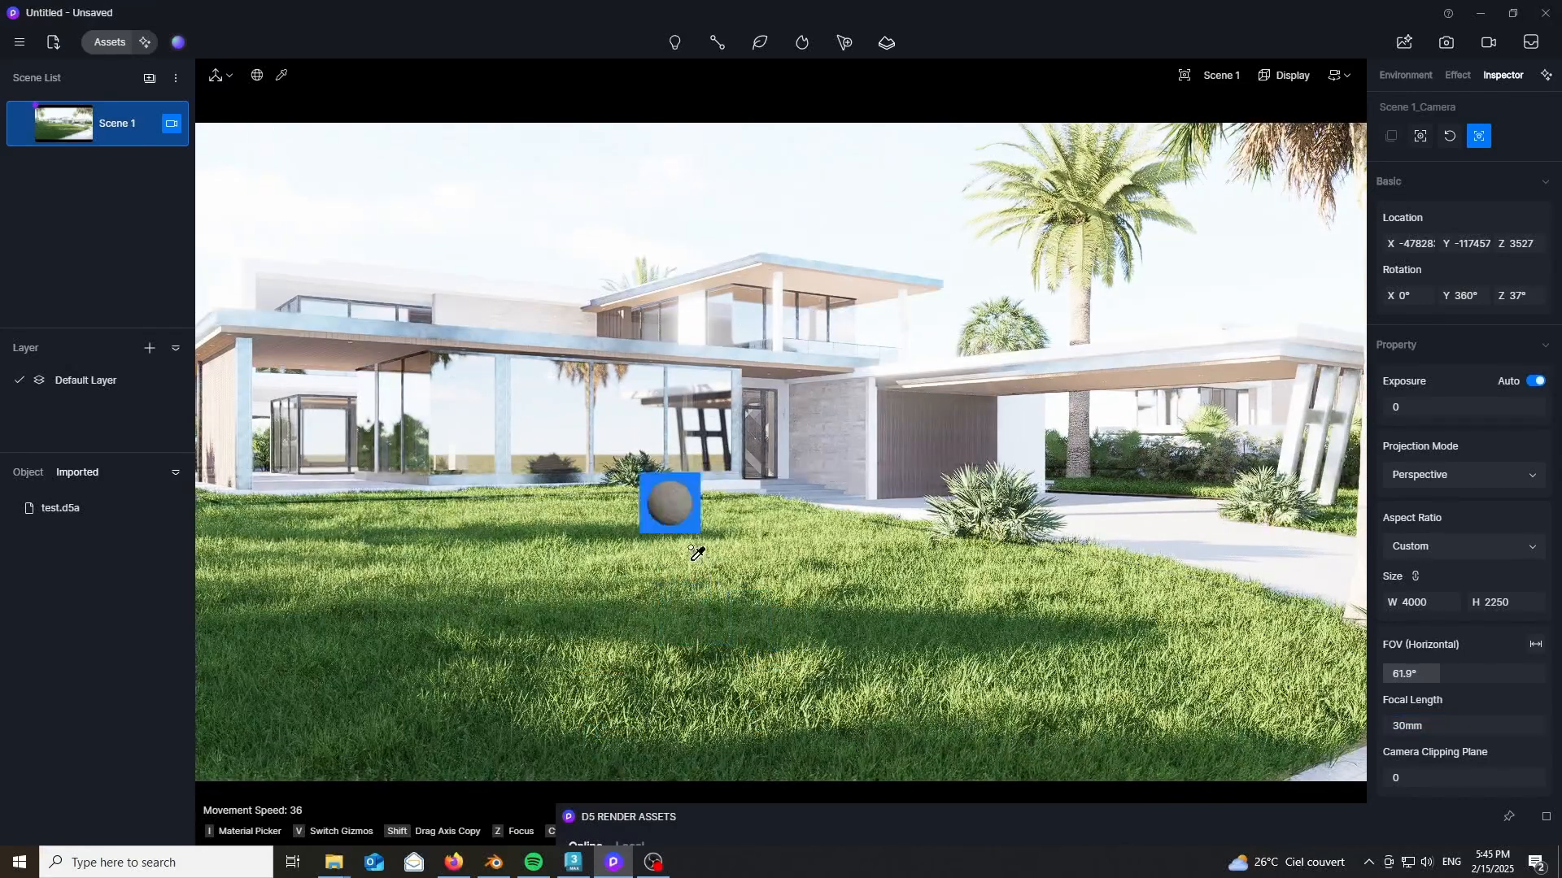
scroll(701, 586, down, 3)
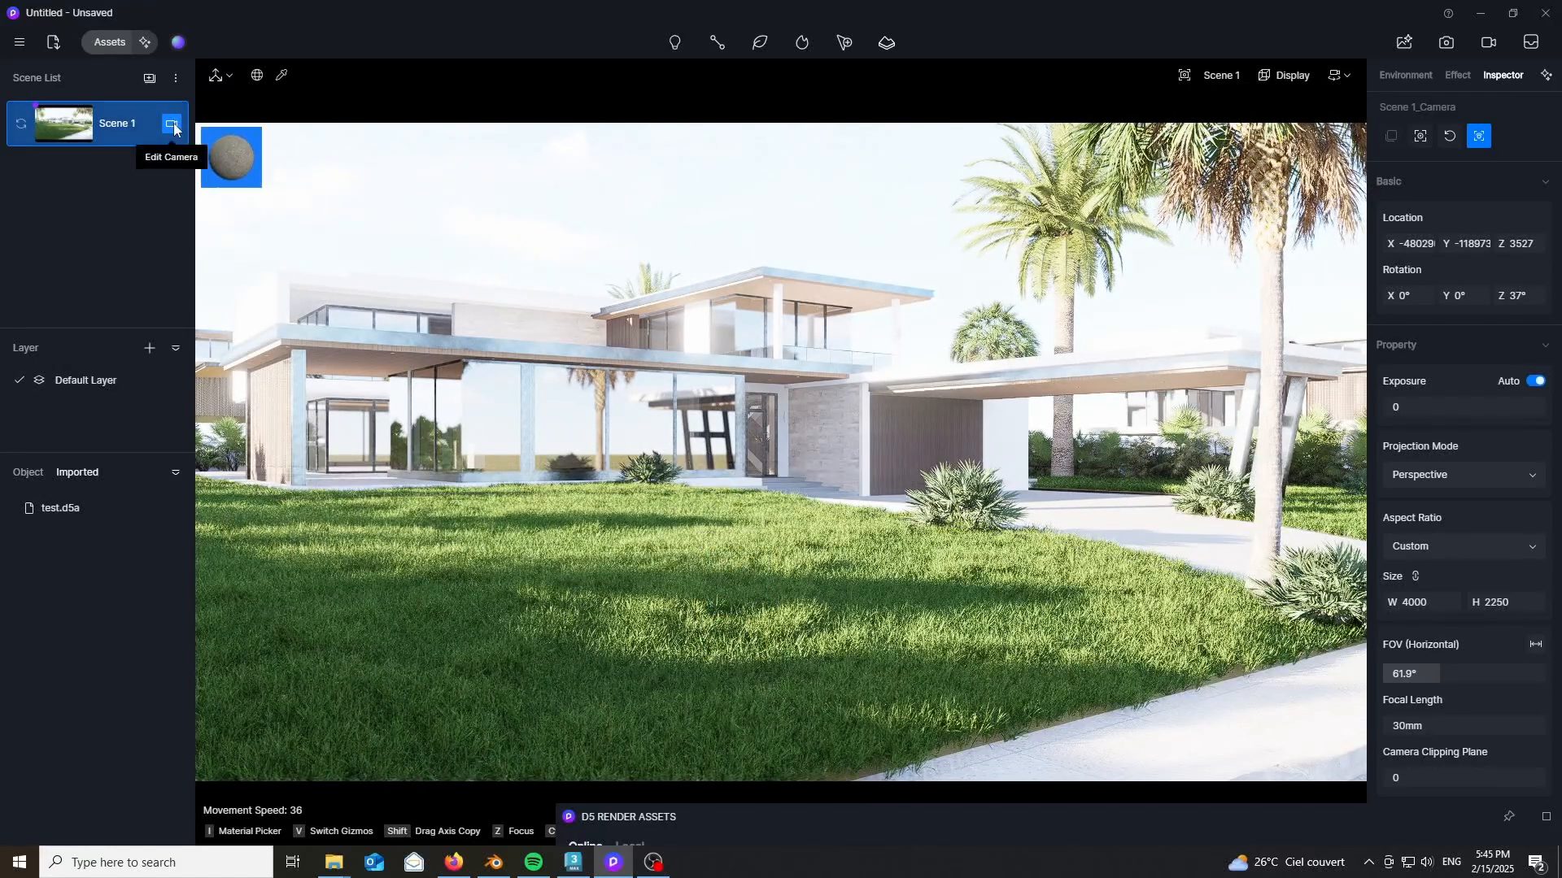
click(21, 126)
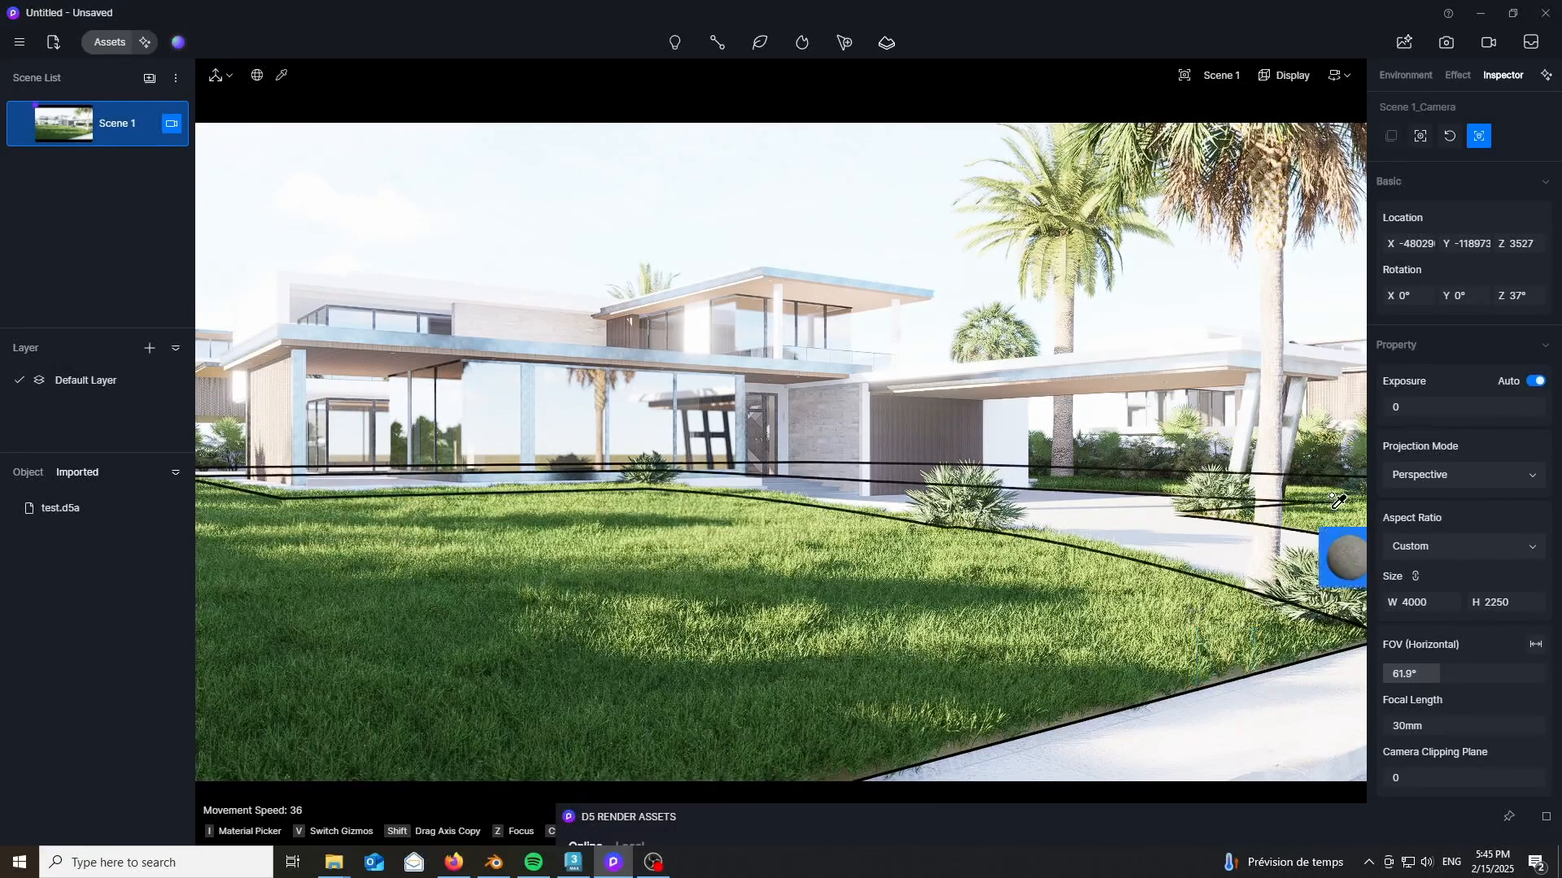
- Reduce the fly navigation speed to 10 and reposition the camera farther back over the street
click(1338, 75)
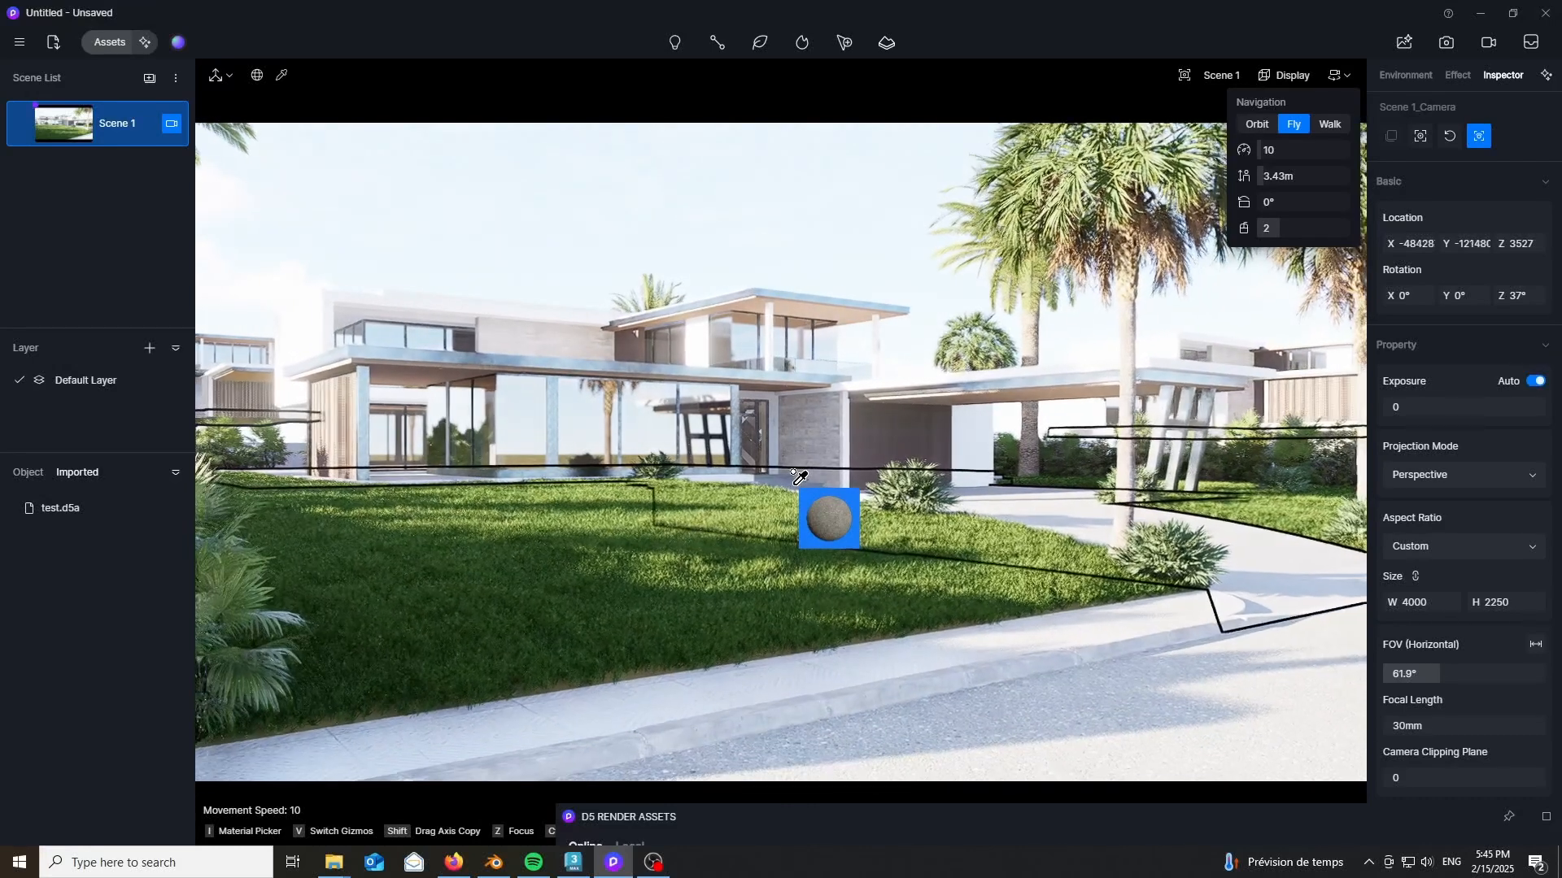
key(w)
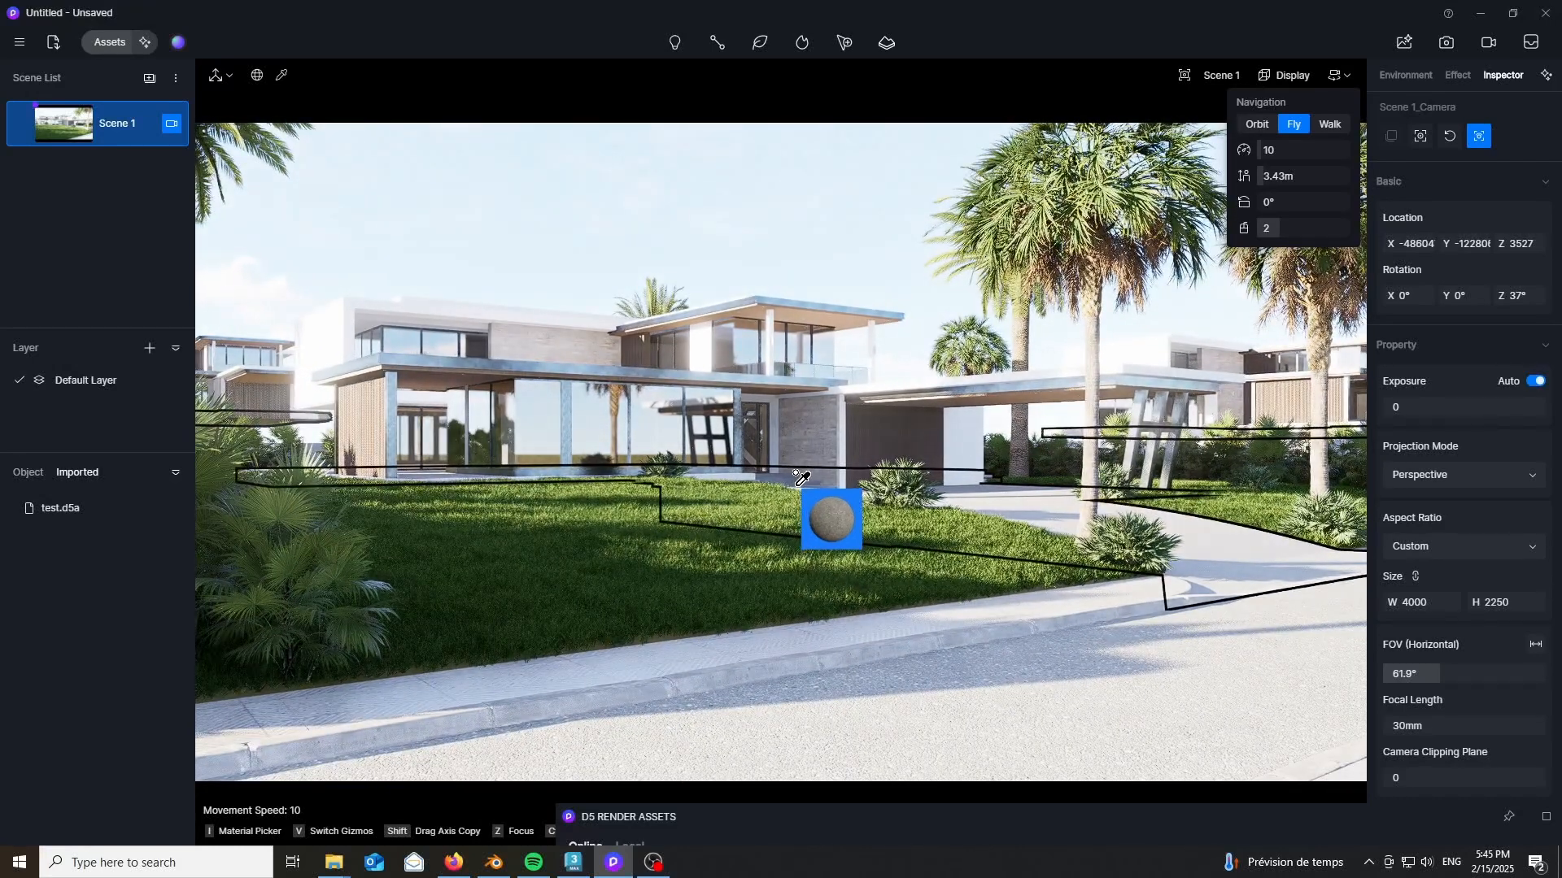
mouse_move(797, 484)
right_down()
mouse_move(825, 673)
mouse_move(863, 504)
mouse_move(773, 488)
mouse_move(810, 488)
right_up()
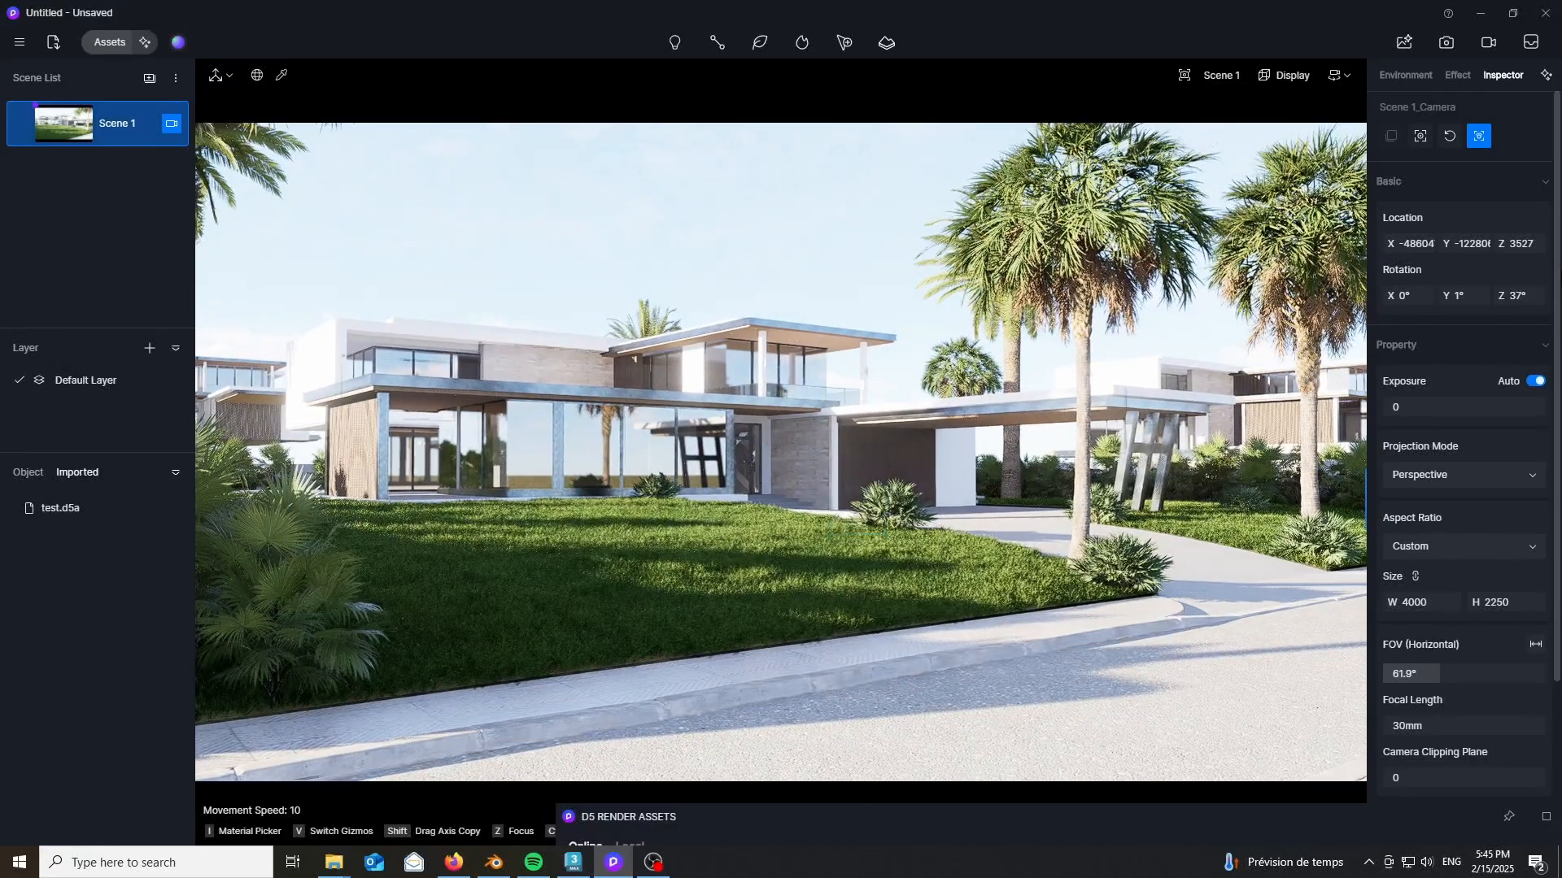
- Set the camera's Y rotation to 1° and turn the view to a Z rotation of 35°
key(Return)
click(1468, 293)
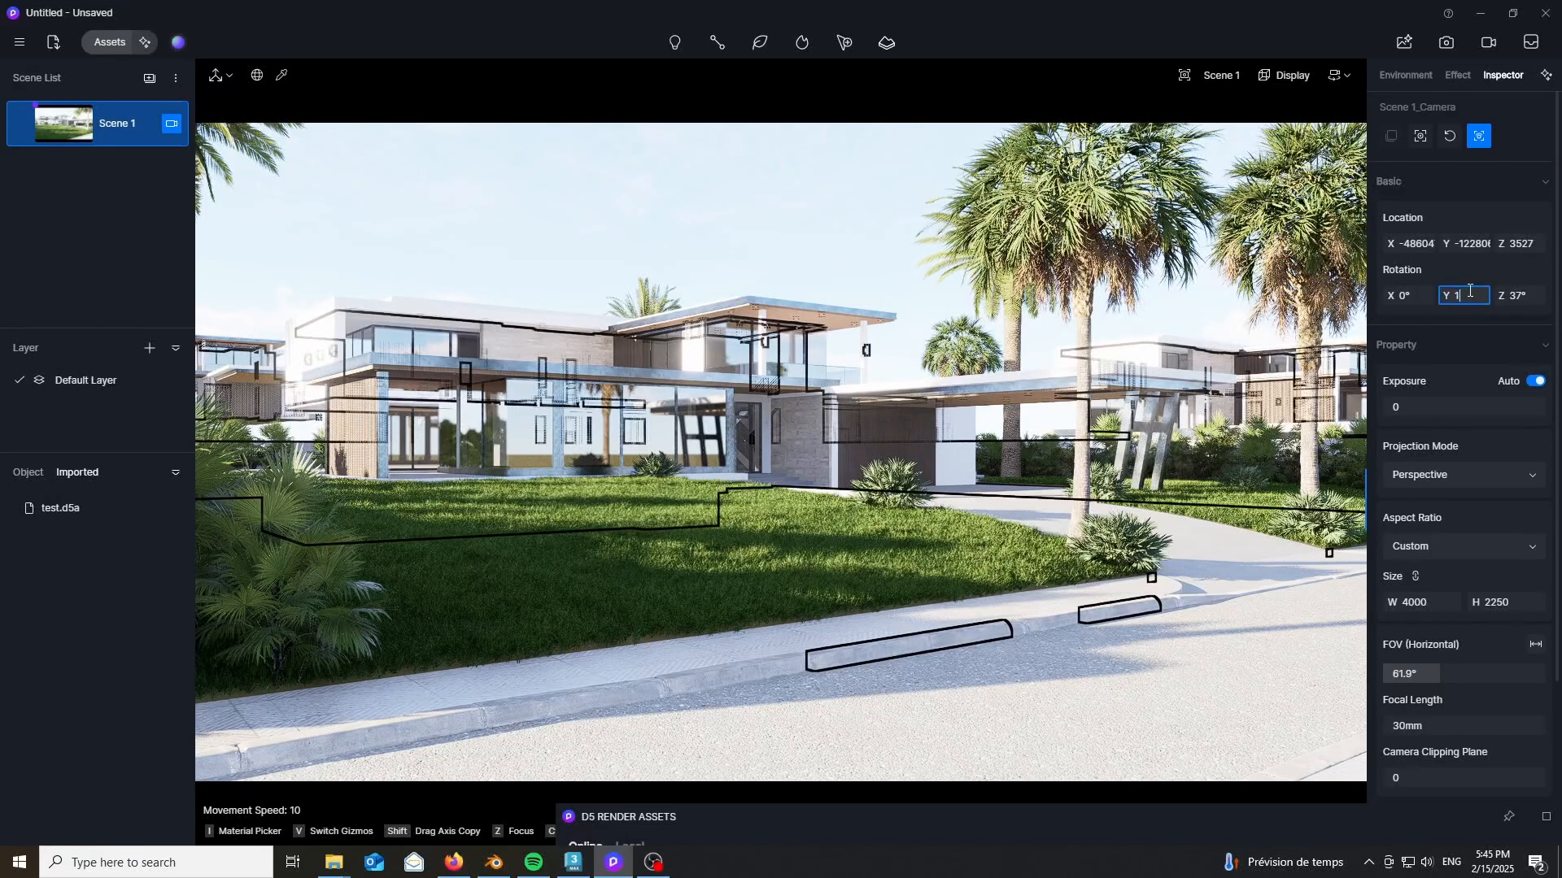
key(Return)
key(i)
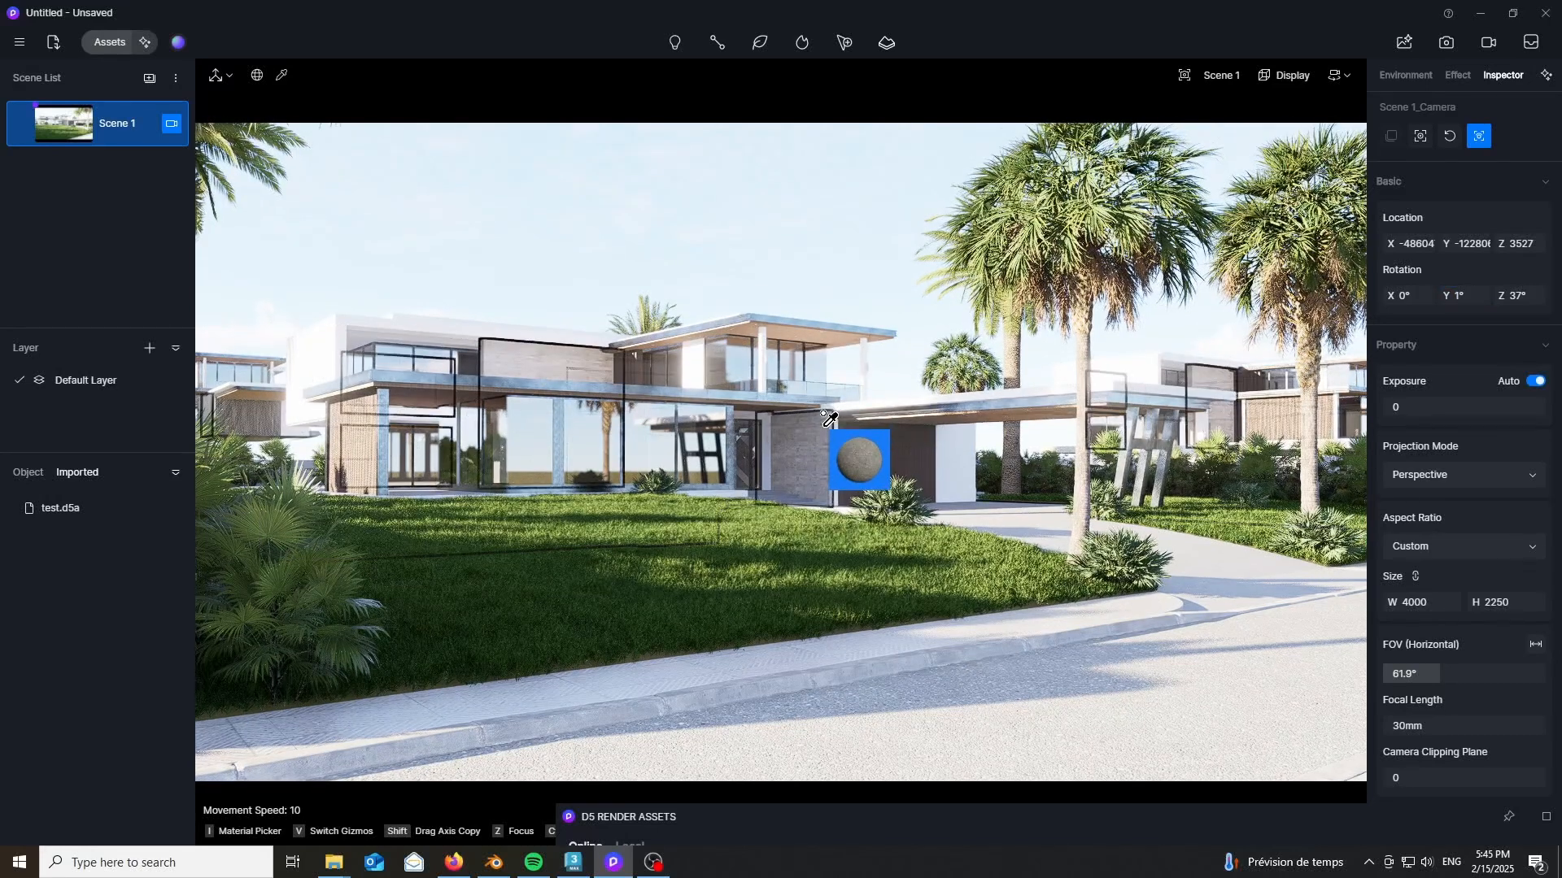
right_drag(828, 419, 807, 413)
key(Escape)
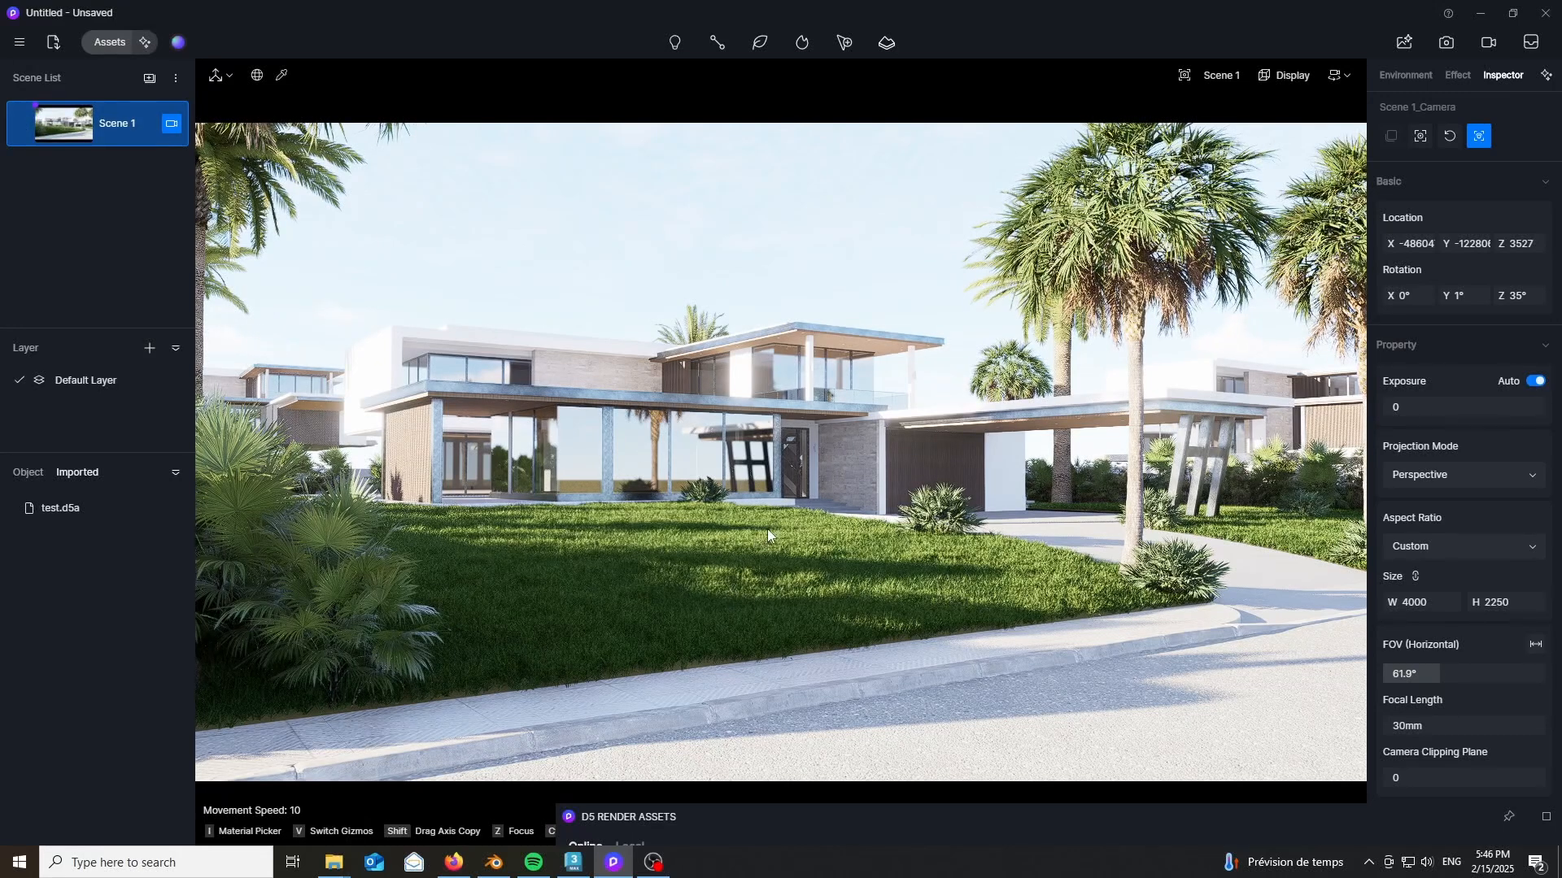
- Keep the Geo and Sky lighting mode and set the time of day to 04:56 PM
click(1418, 76)
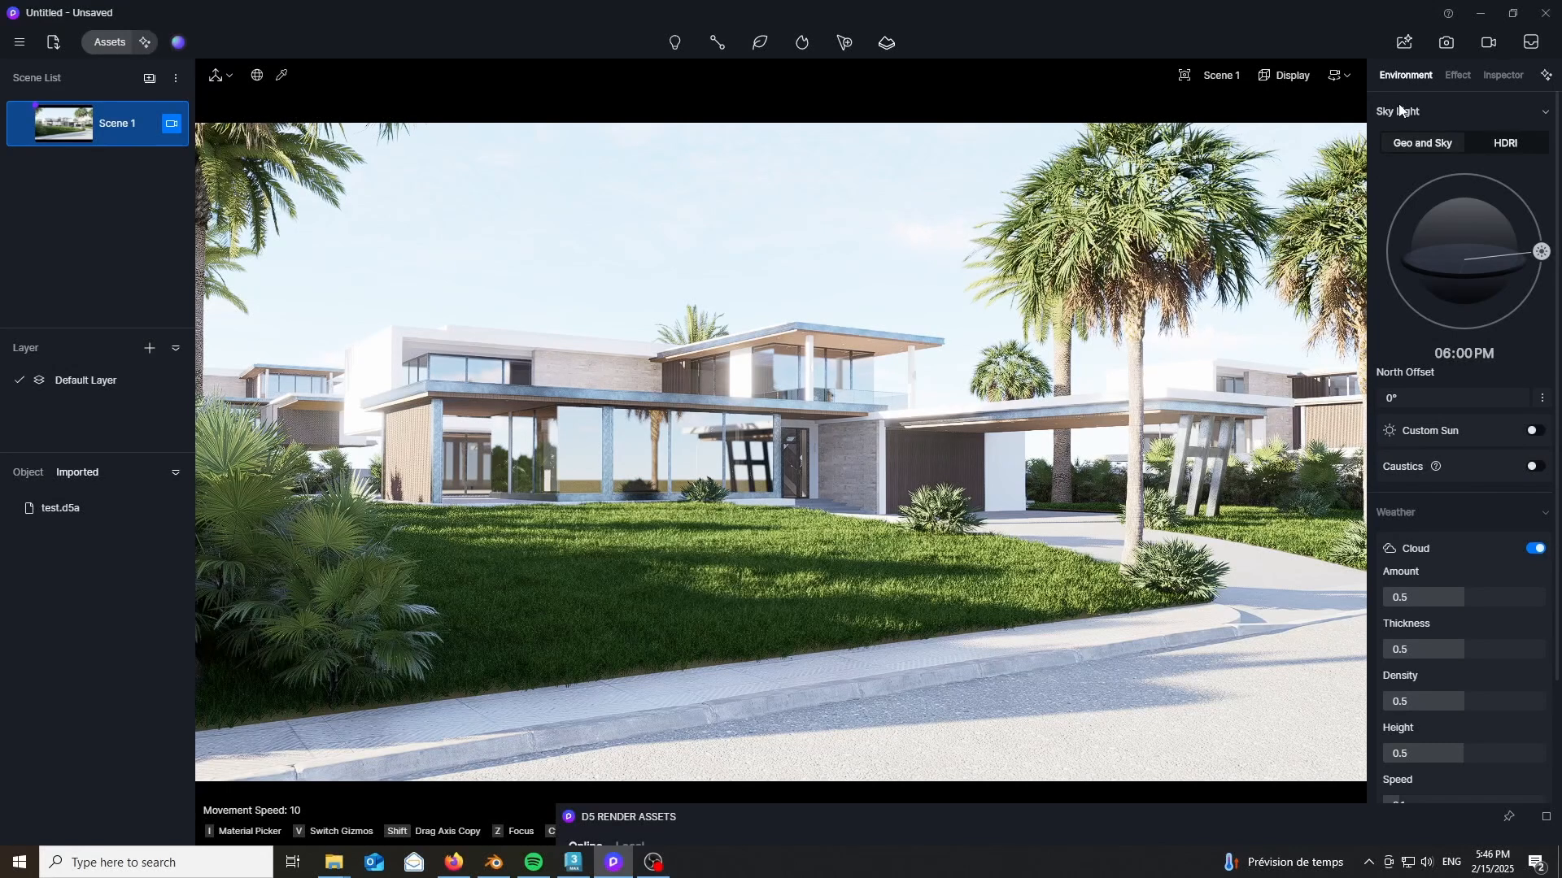
click(1490, 140)
click(1433, 143)
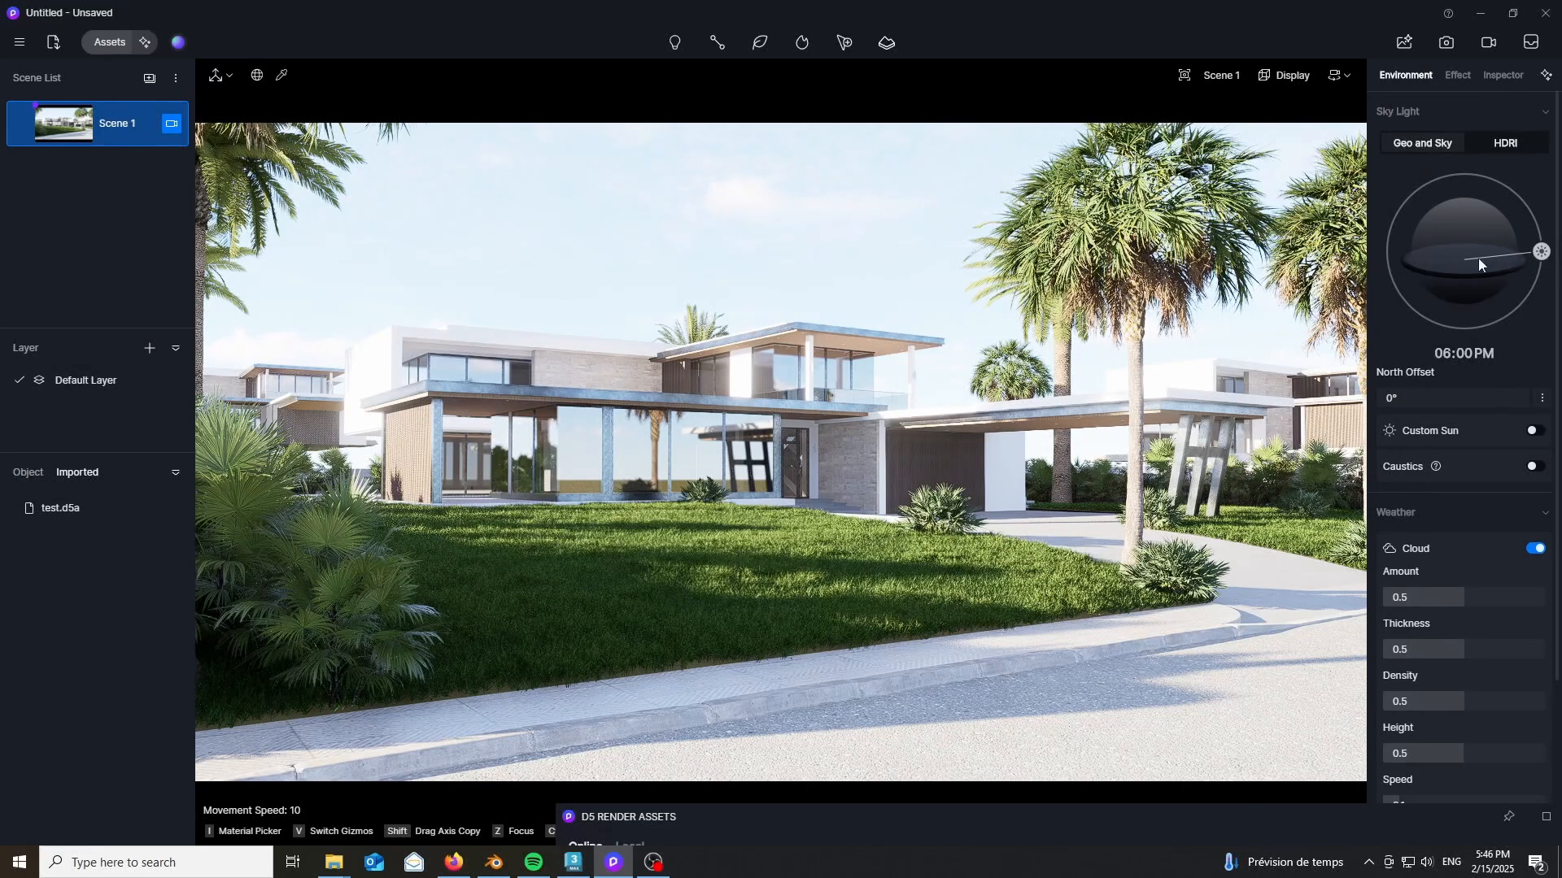
mouse_move(1544, 257)
mouse_down()
mouse_move(1462, 187)
mouse_move(1527, 236)
mouse_up()
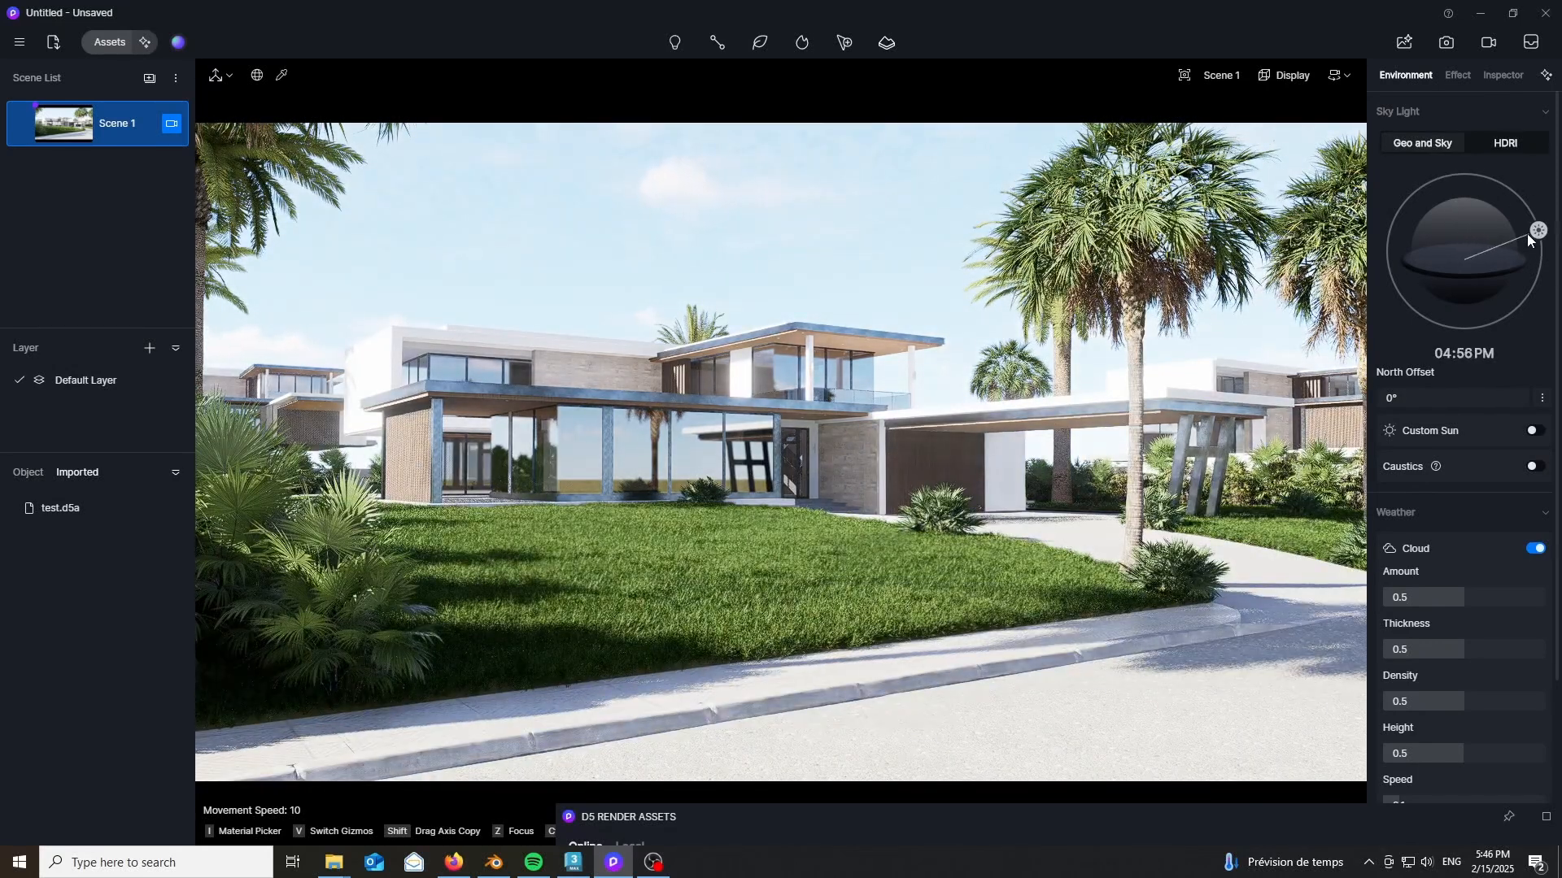
- Expand the Geo and Sky sun options and enable Custom Sun
click(1540, 400)
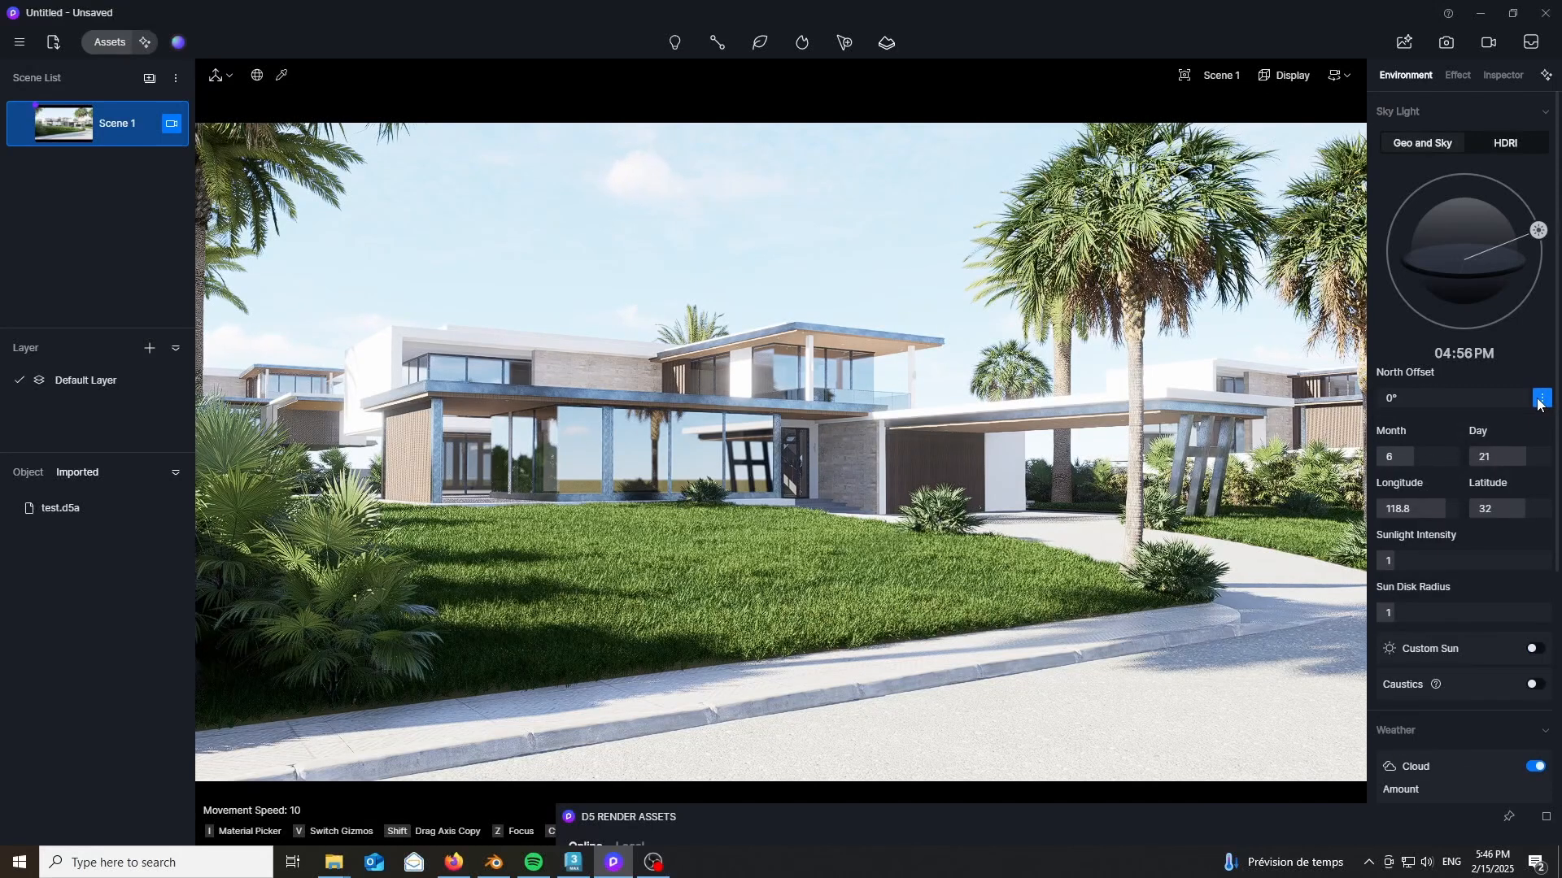
scroll(1543, 401, down, 1)
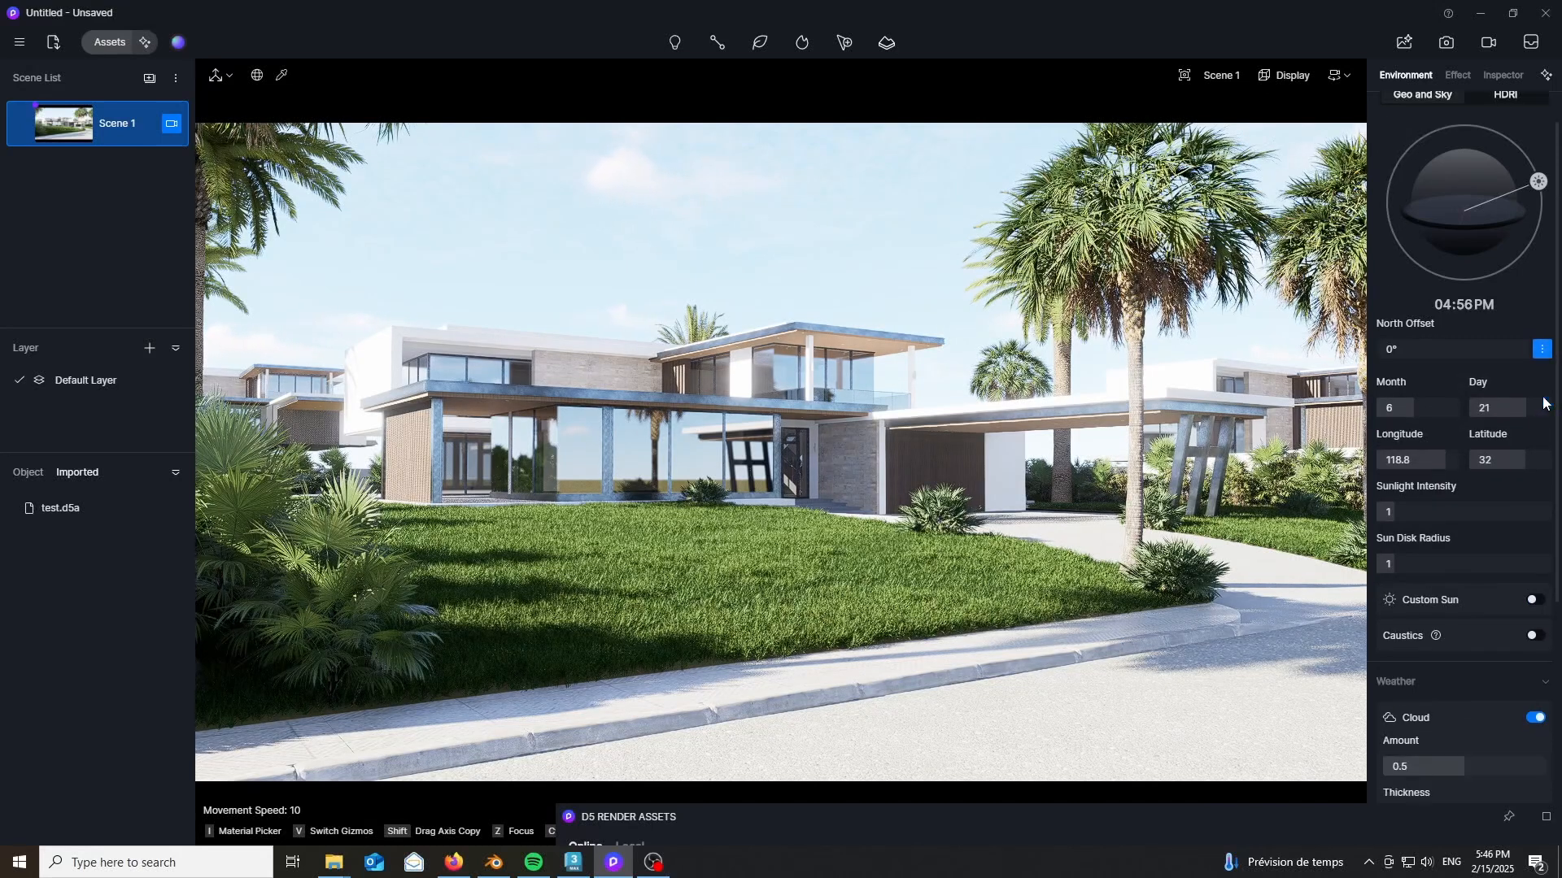
click(1534, 600)
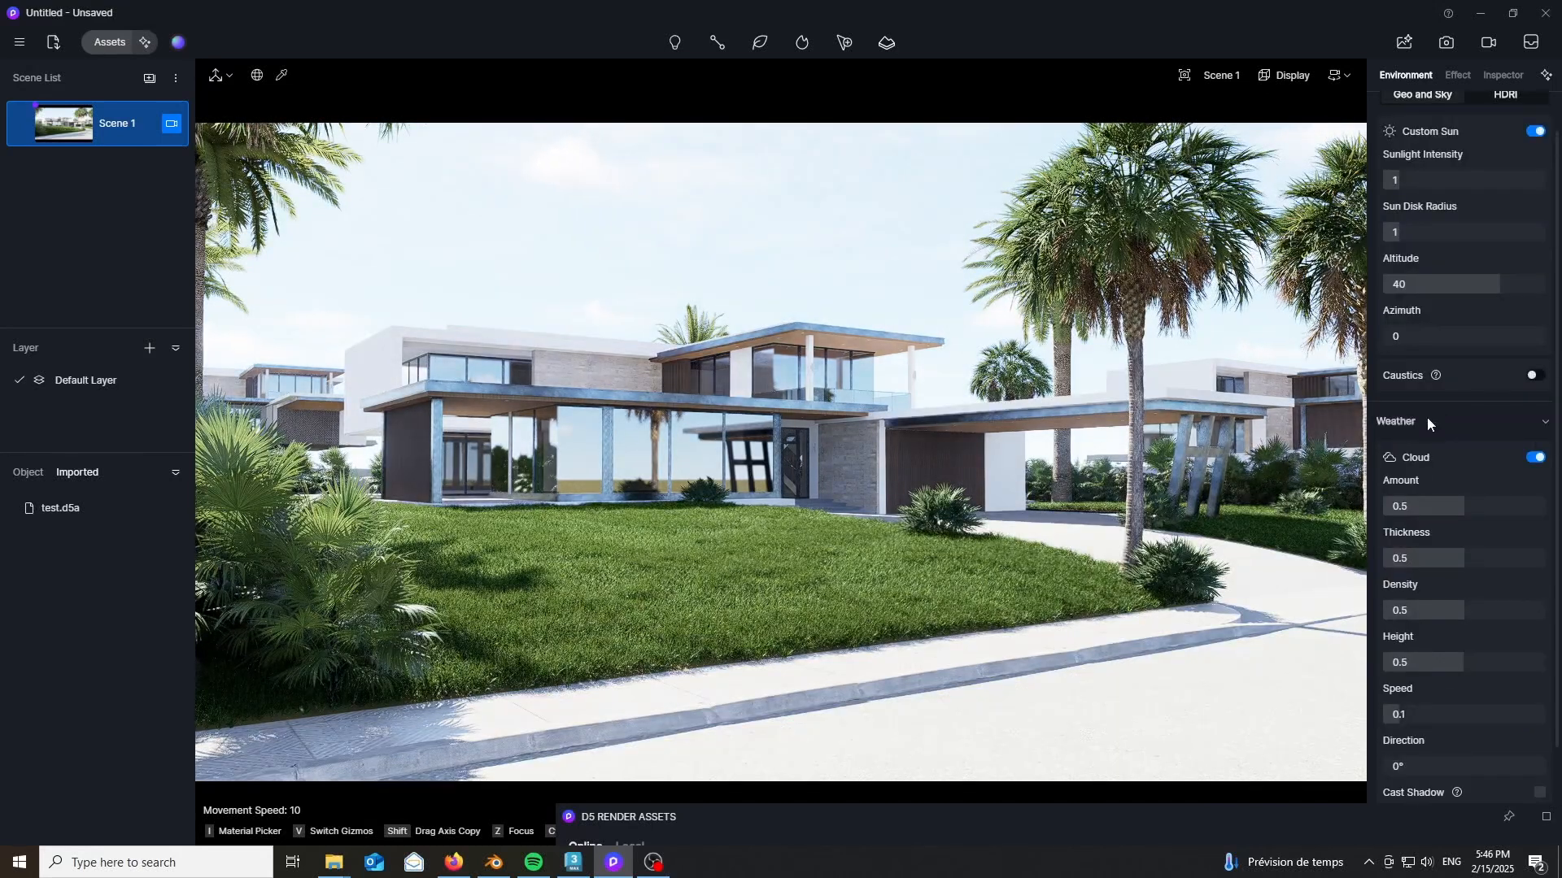
- Turn off Custom Sun and position the sun at 03:12 PM with a North Offset of -57.4°
scroll(1426, 417, up, 1)
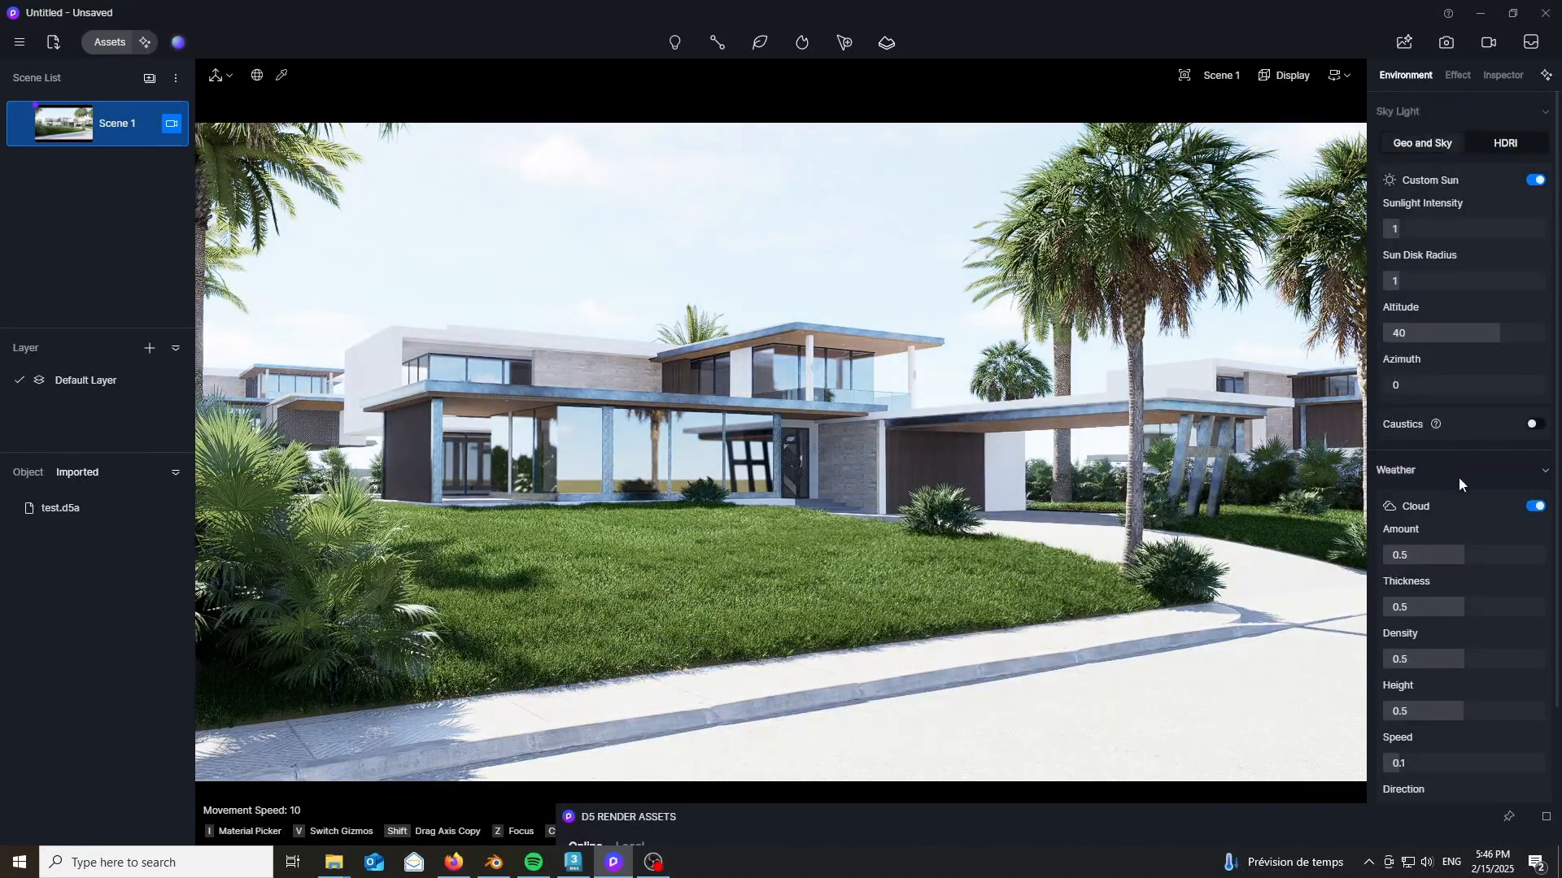
click(1538, 180)
mouse_move(1537, 237)
mouse_down()
mouse_move(1498, 167)
mouse_move(1532, 219)
mouse_up()
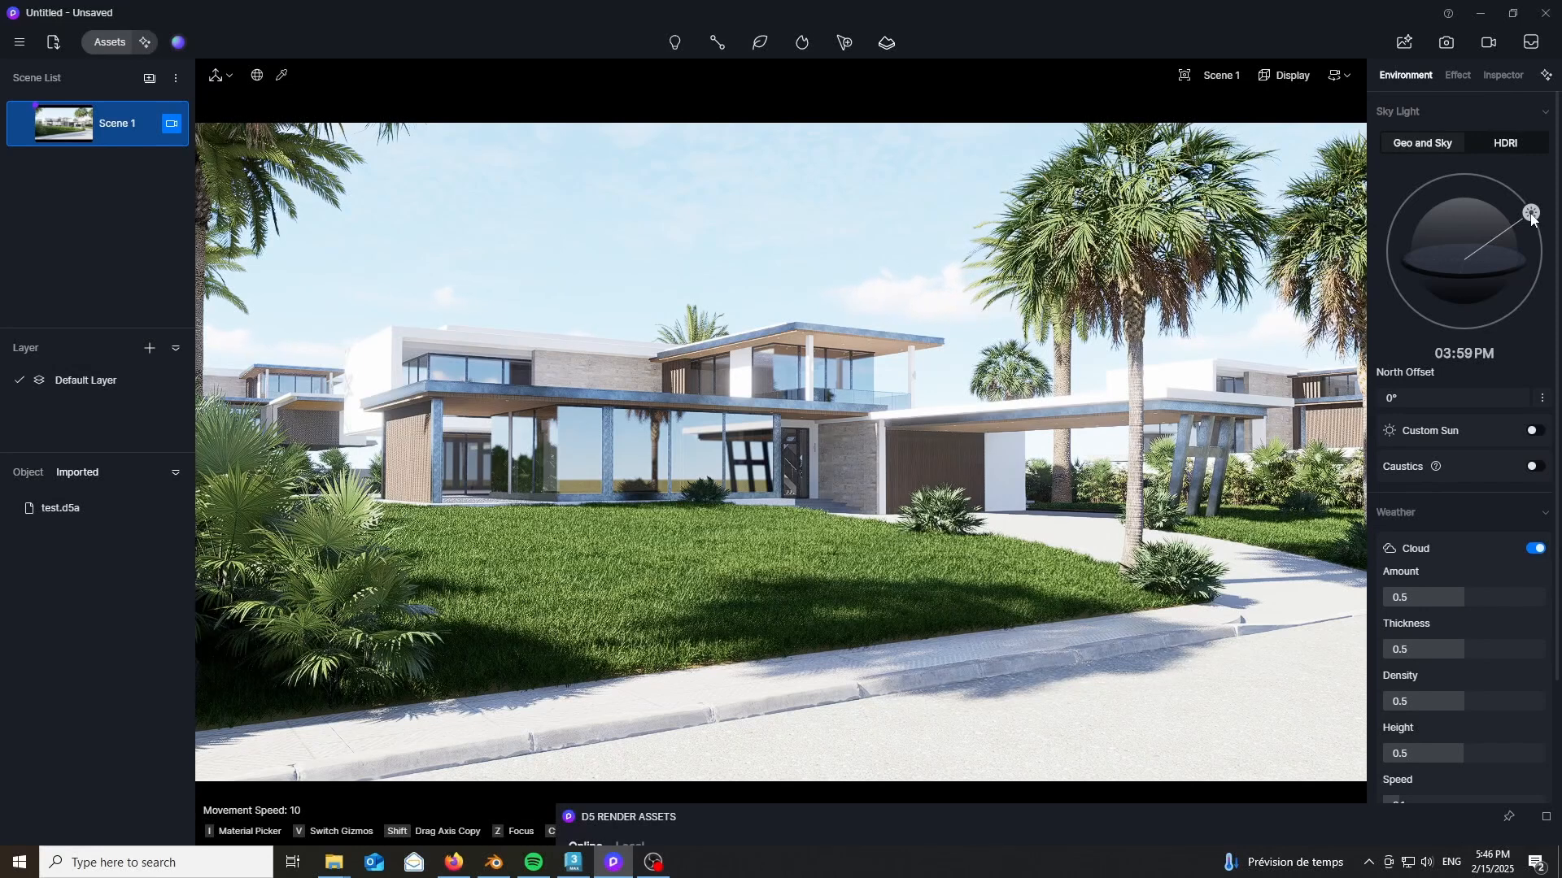
drag(1532, 217, 1519, 200)
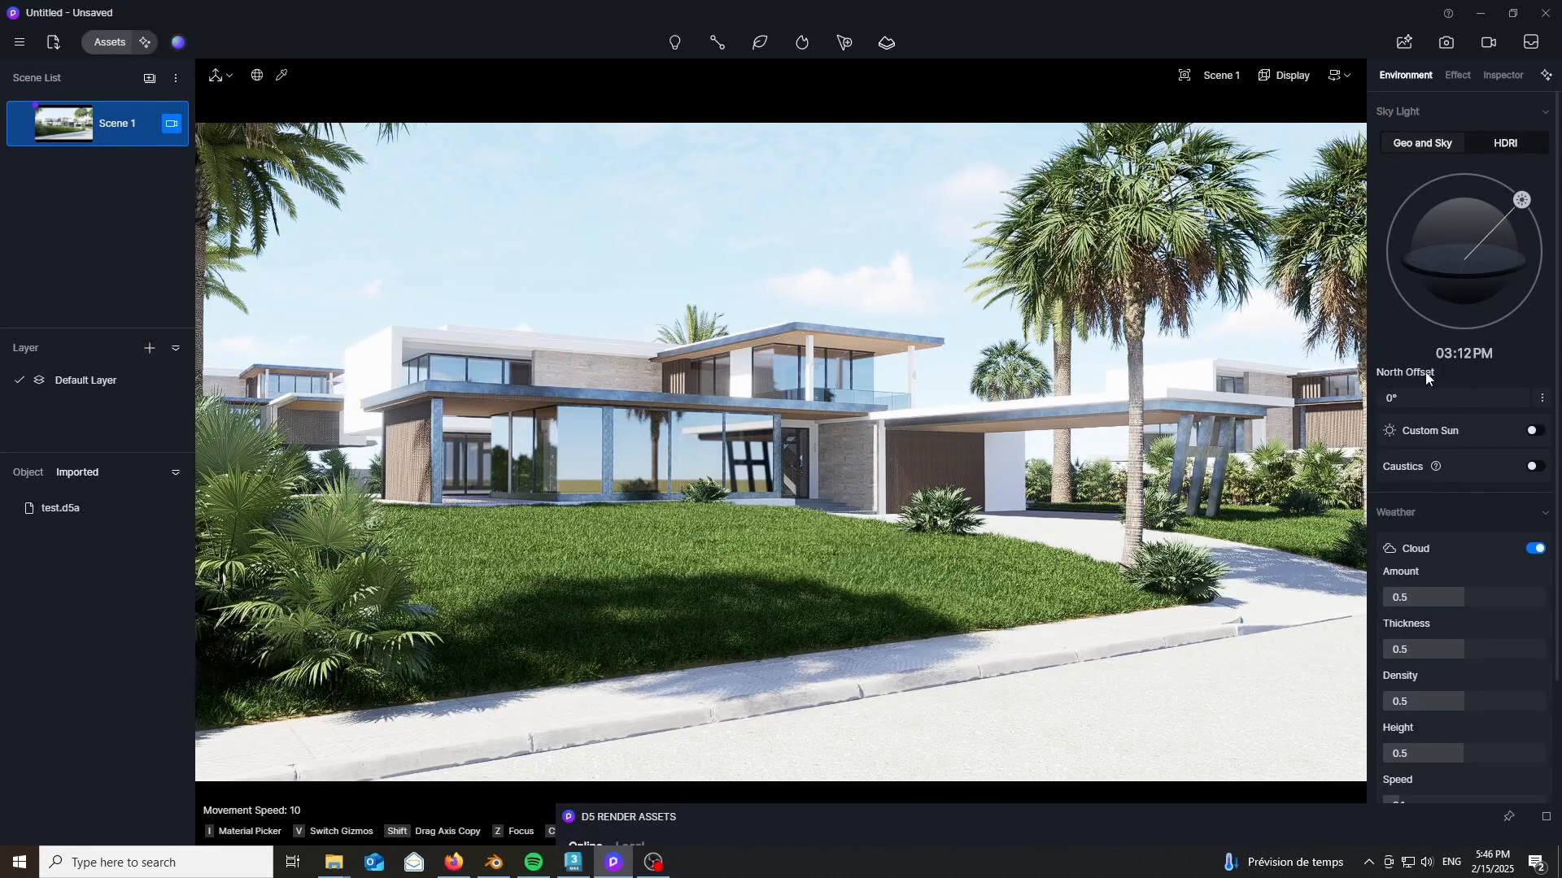
mouse_move(1396, 398)
mouse_down()
mouse_move(1488, 401)
mouse_move(1373, 413)
mouse_up()
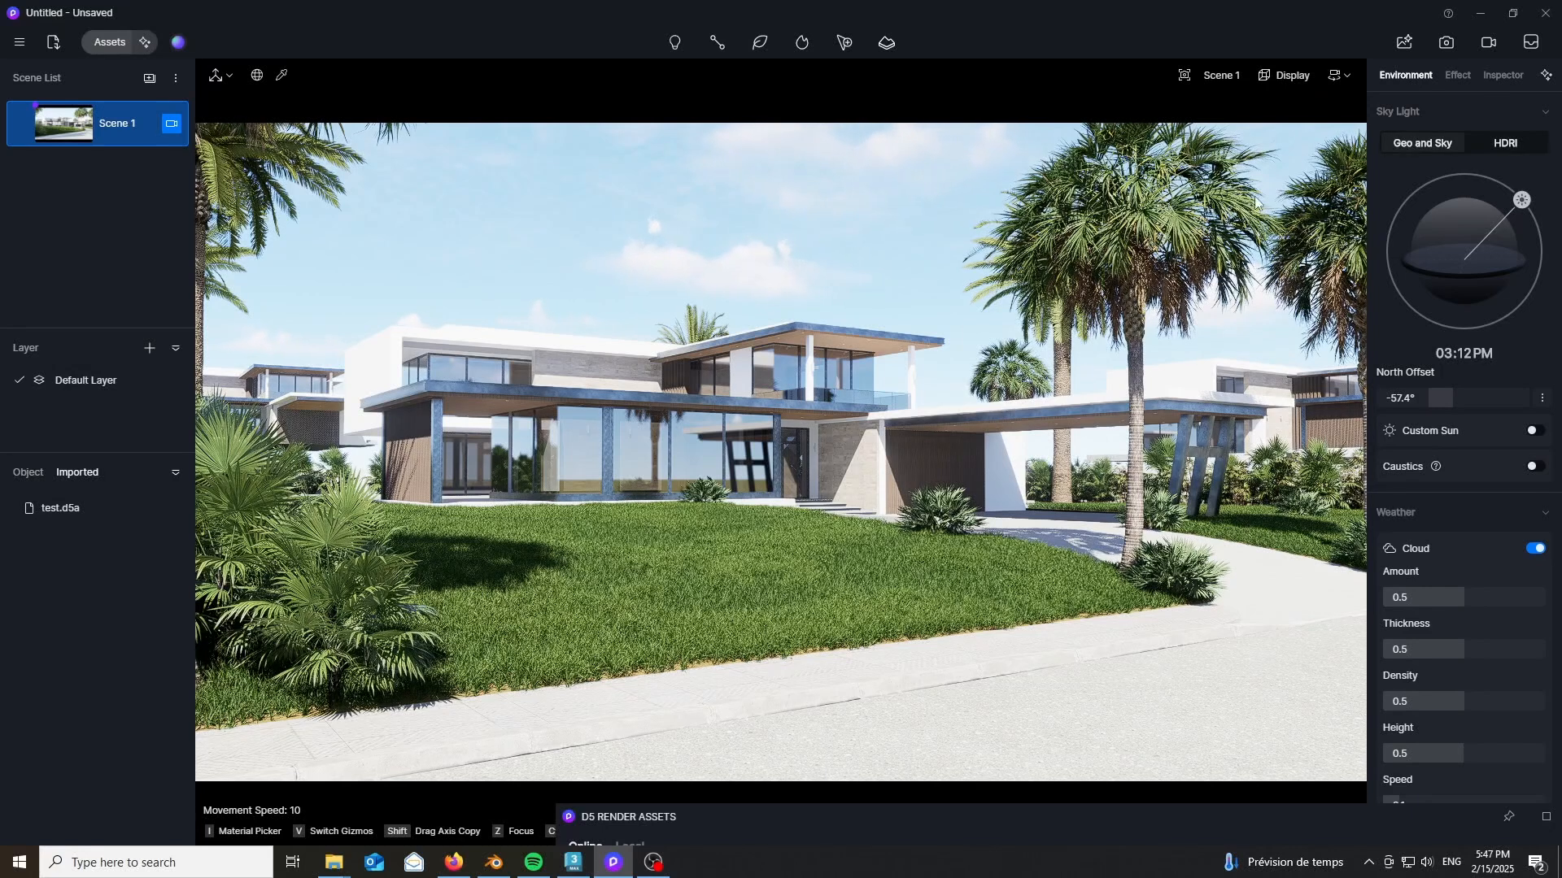
scroll(1451, 510, down, 3)
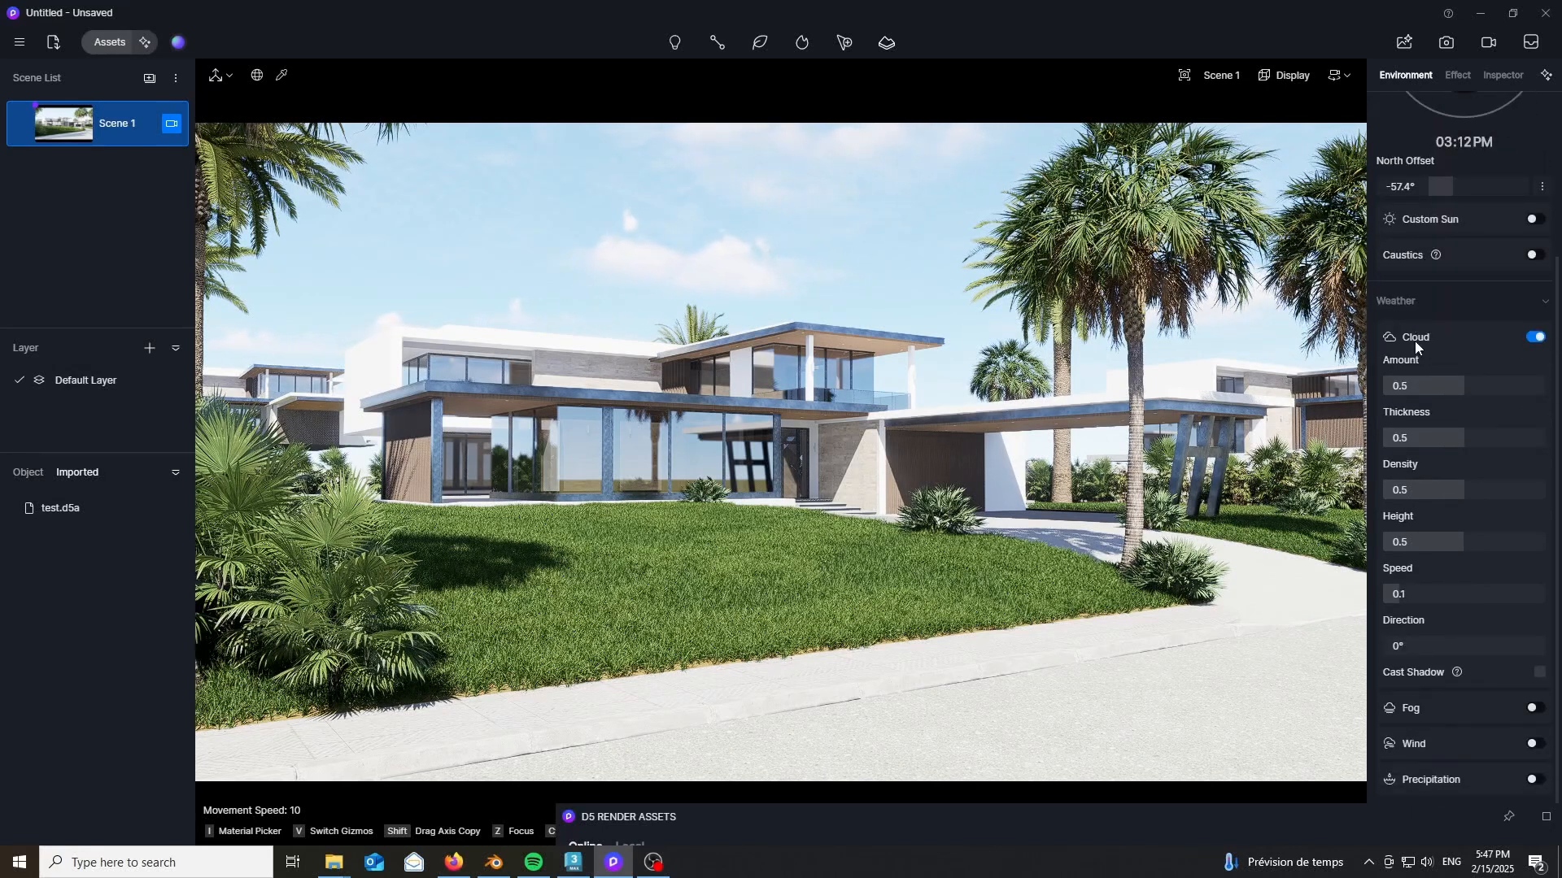
- Unlock the view from Scene 1's camera and fly back to an aerial overview of the villa and street
click(24, 126)
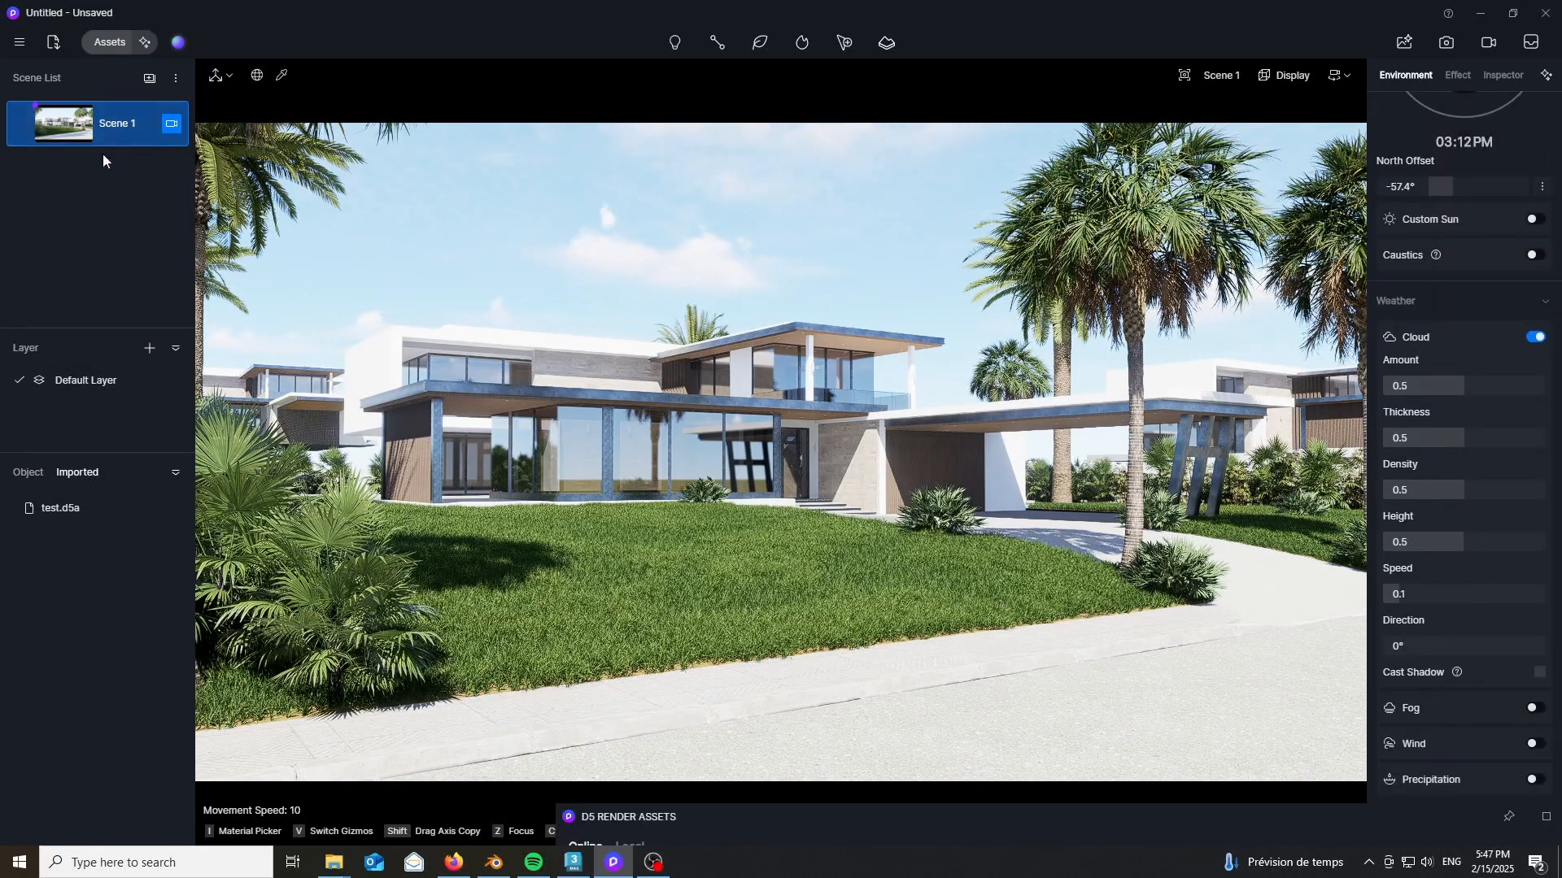
click(172, 125)
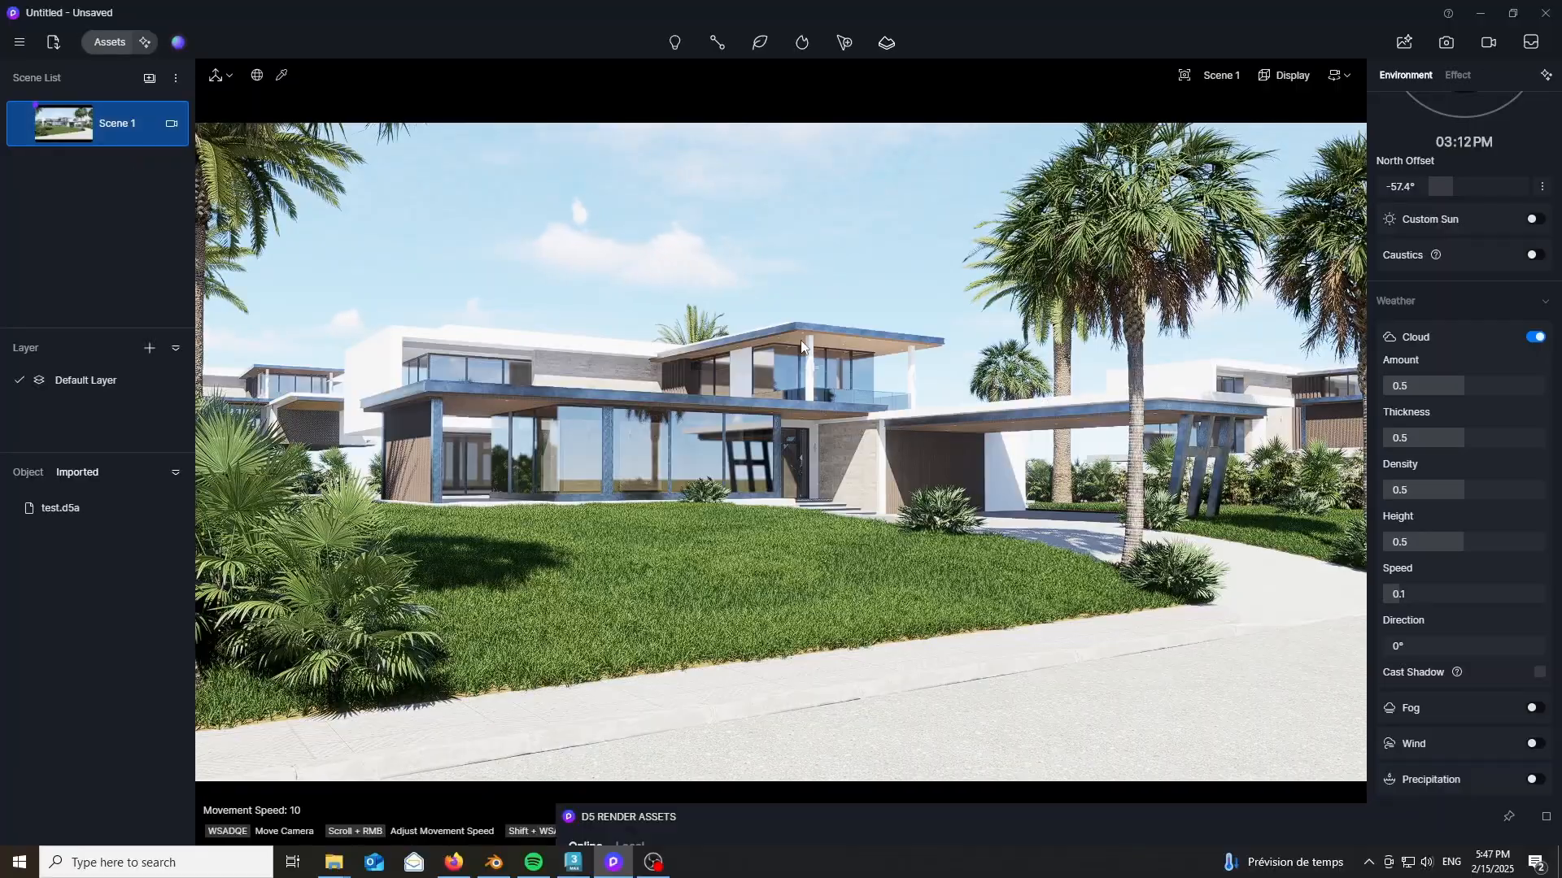
right_drag(801, 348, 504, 569)
key(s)
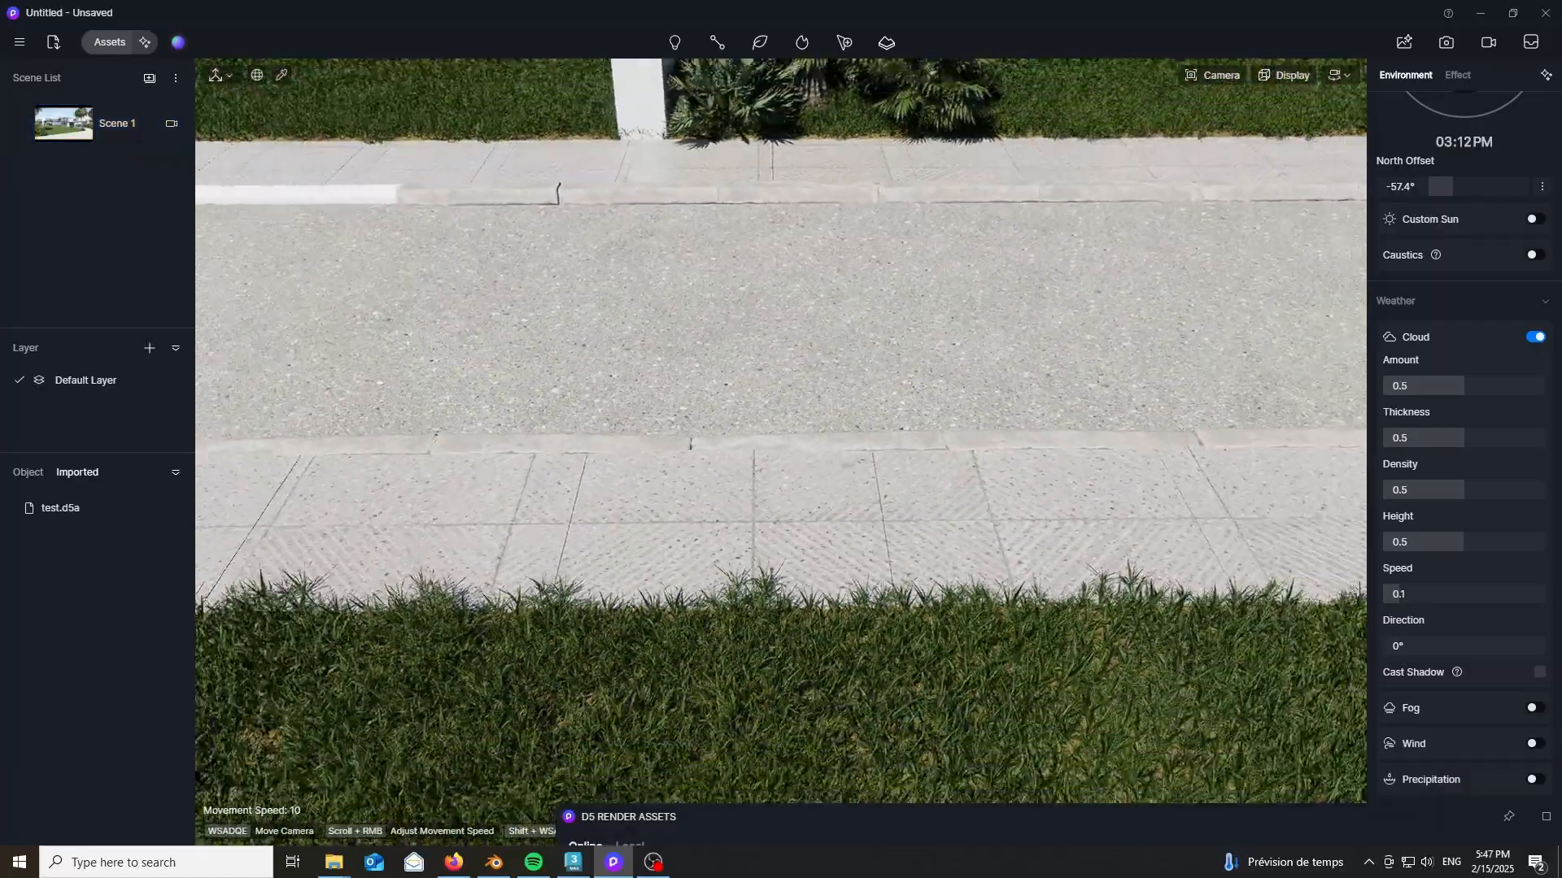
key(s)
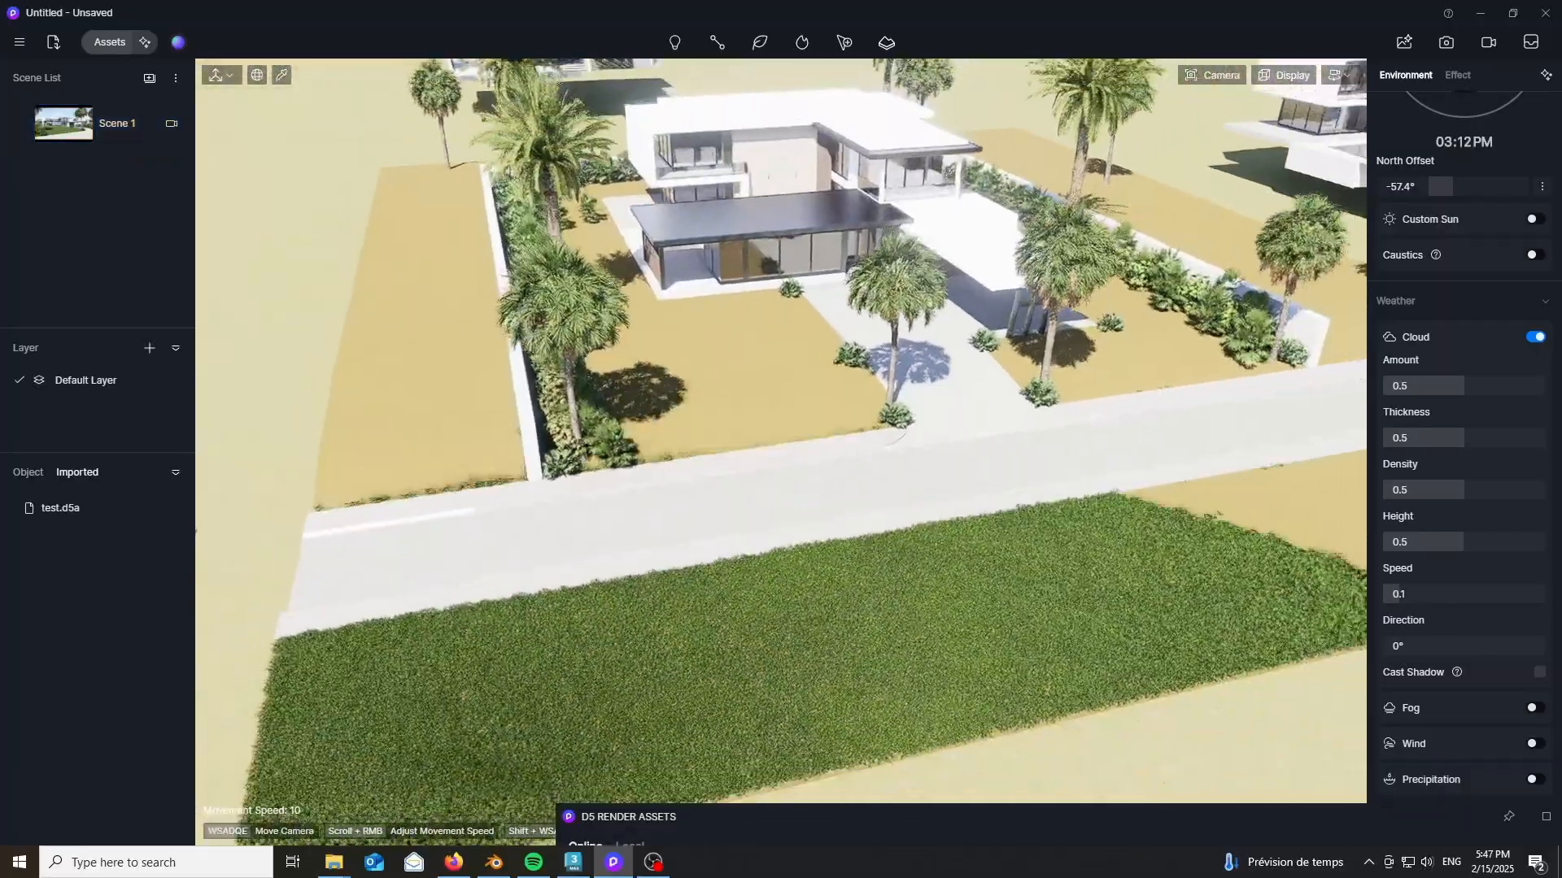
key(s)
- Clear the asphalt search in the asset library and display the online broadleaf tree models
drag(581, 817, 402, 104)
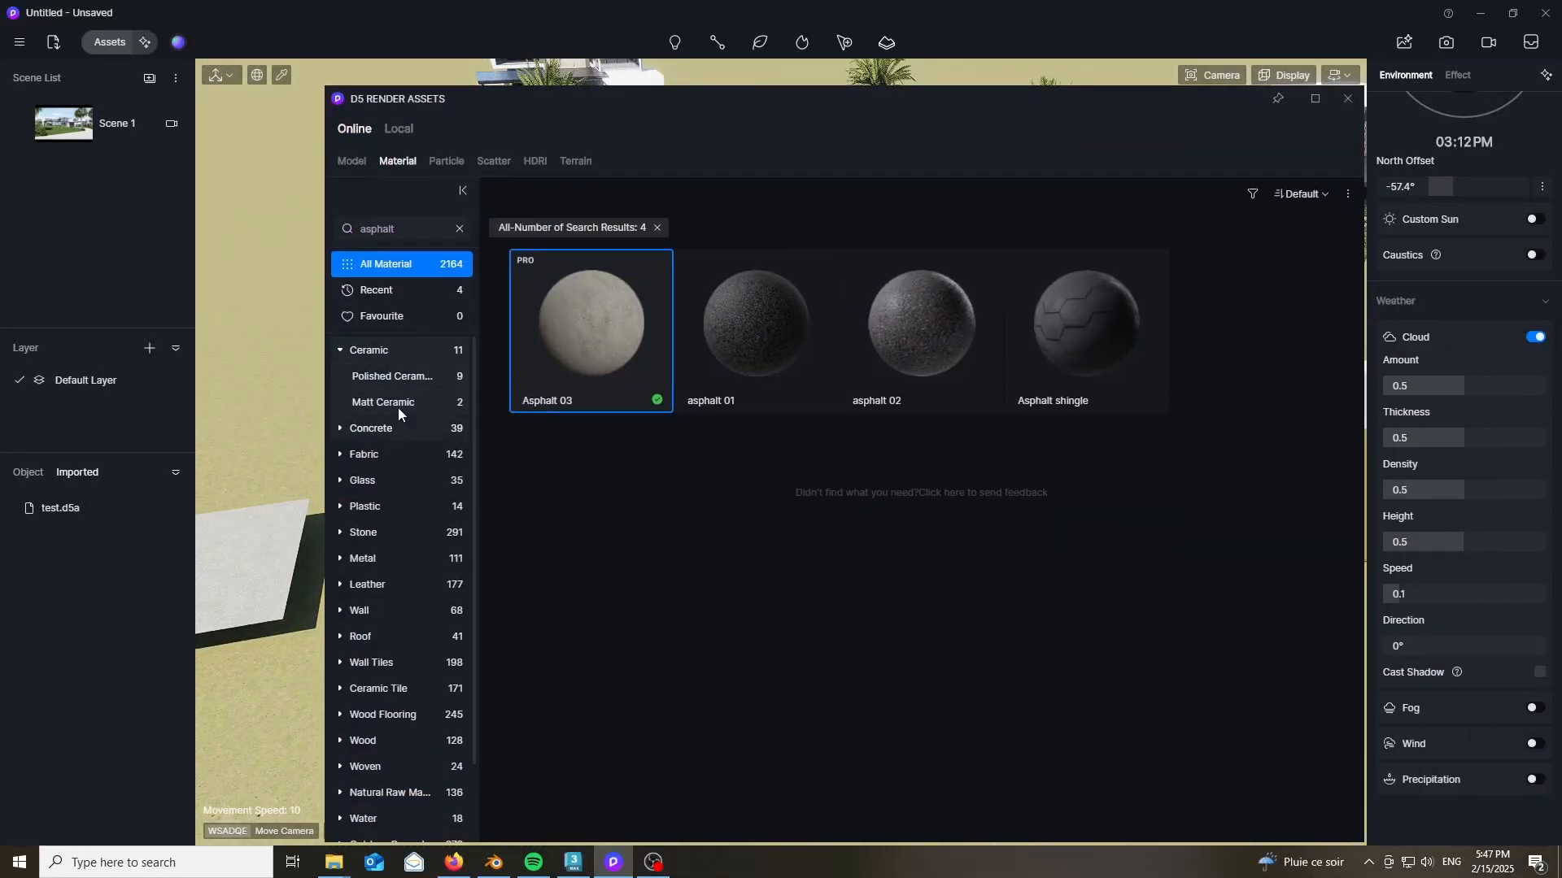
click(351, 161)
click(459, 228)
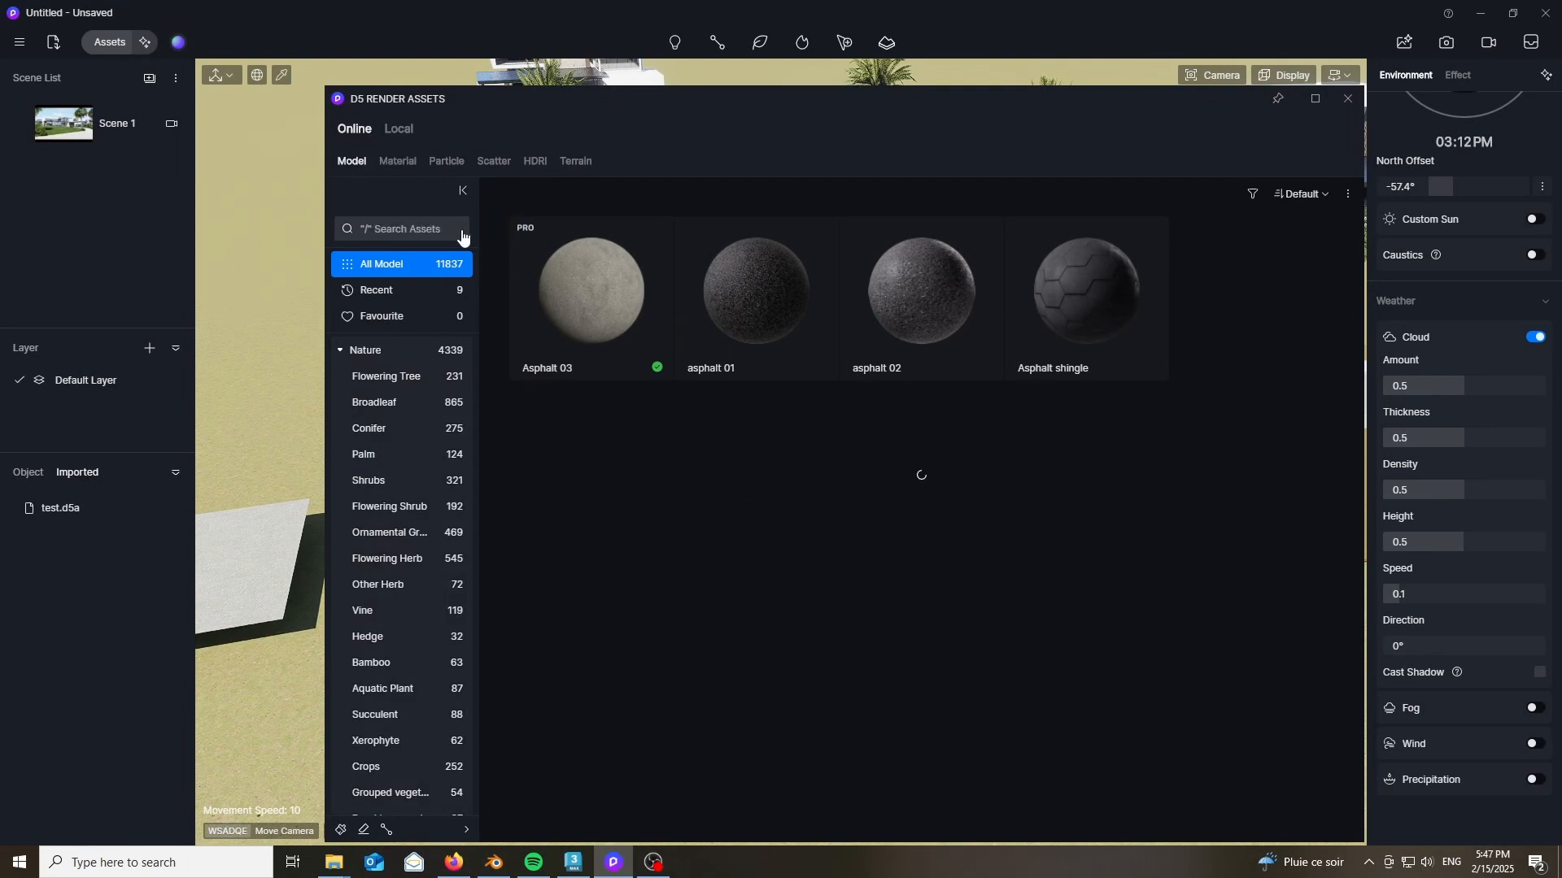
click(384, 377)
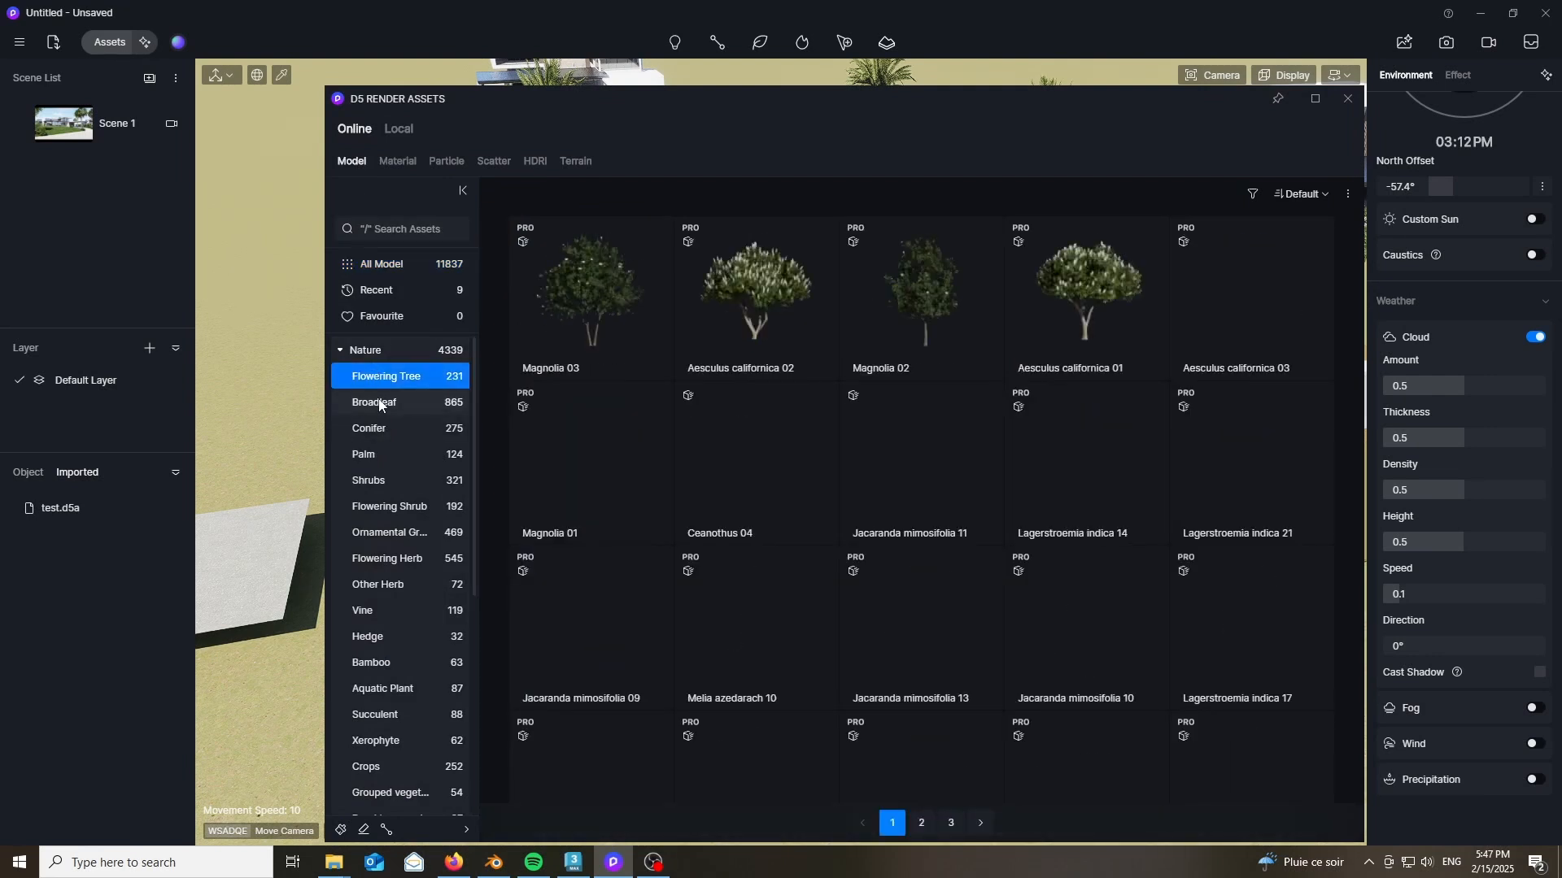
click(381, 403)
- Browse the broadleaf trees through to the second page and choose the Quercus agrifolia 02 model
scroll(739, 405, down, 2)
scroll(740, 405, down, 15)
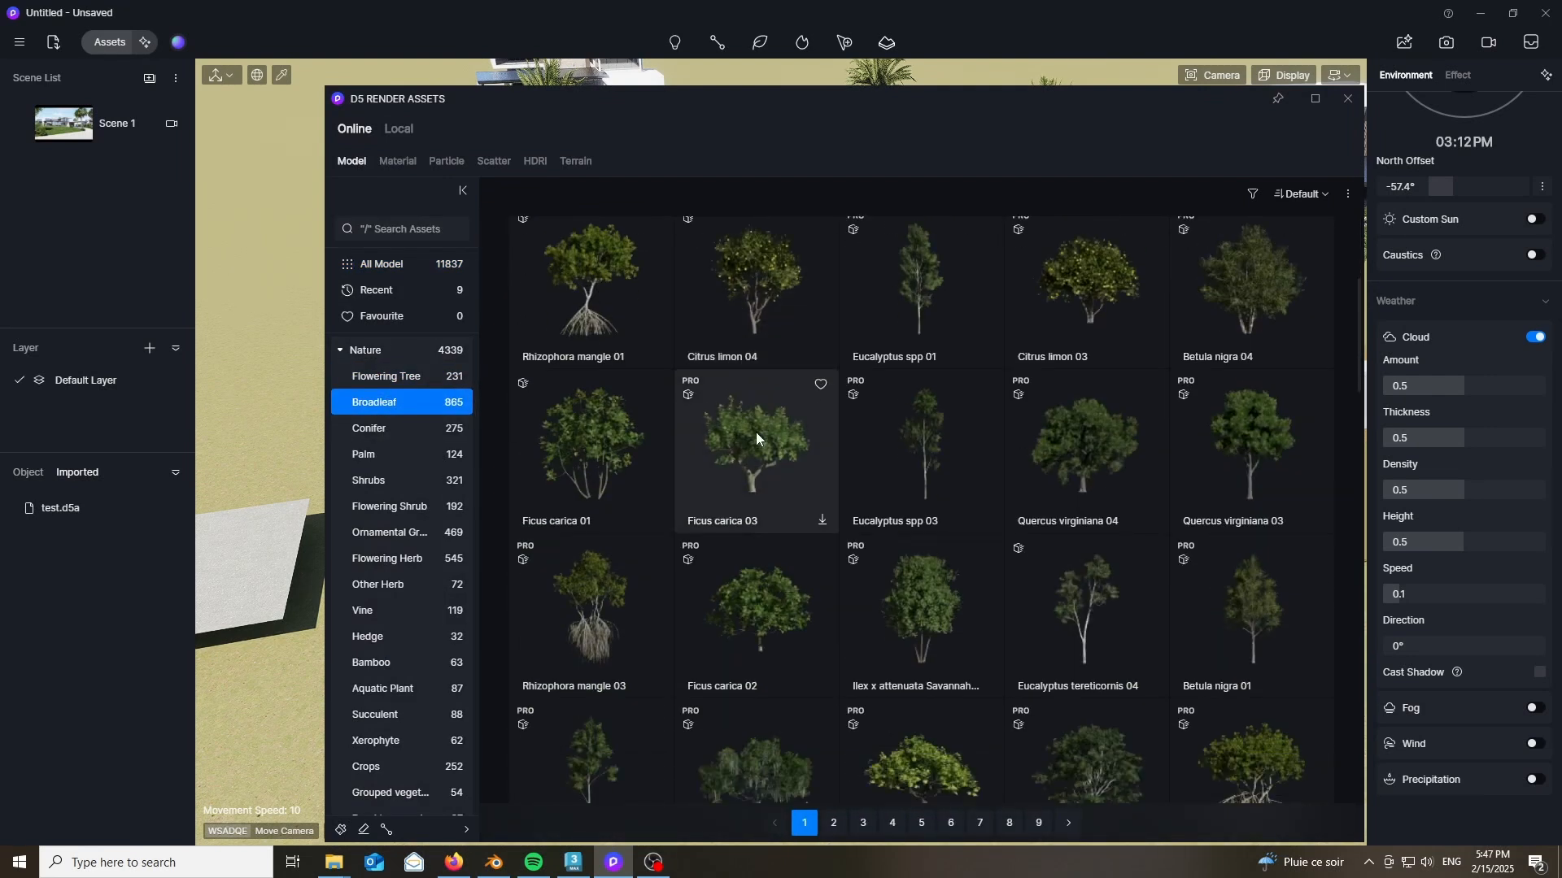
scroll(886, 437, down, 10)
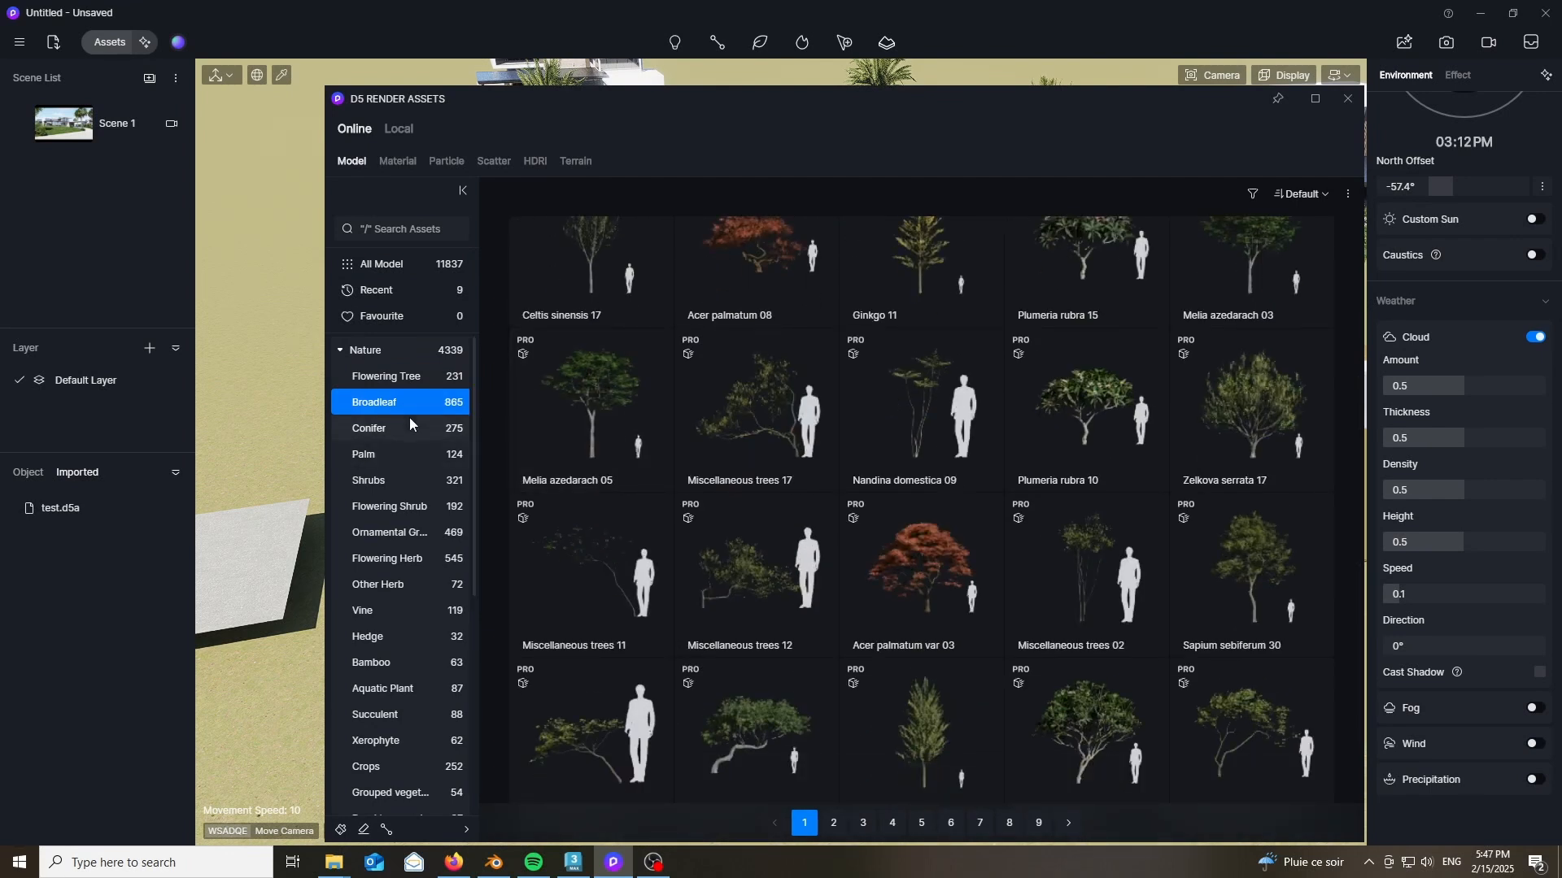
scroll(911, 487, down, 5)
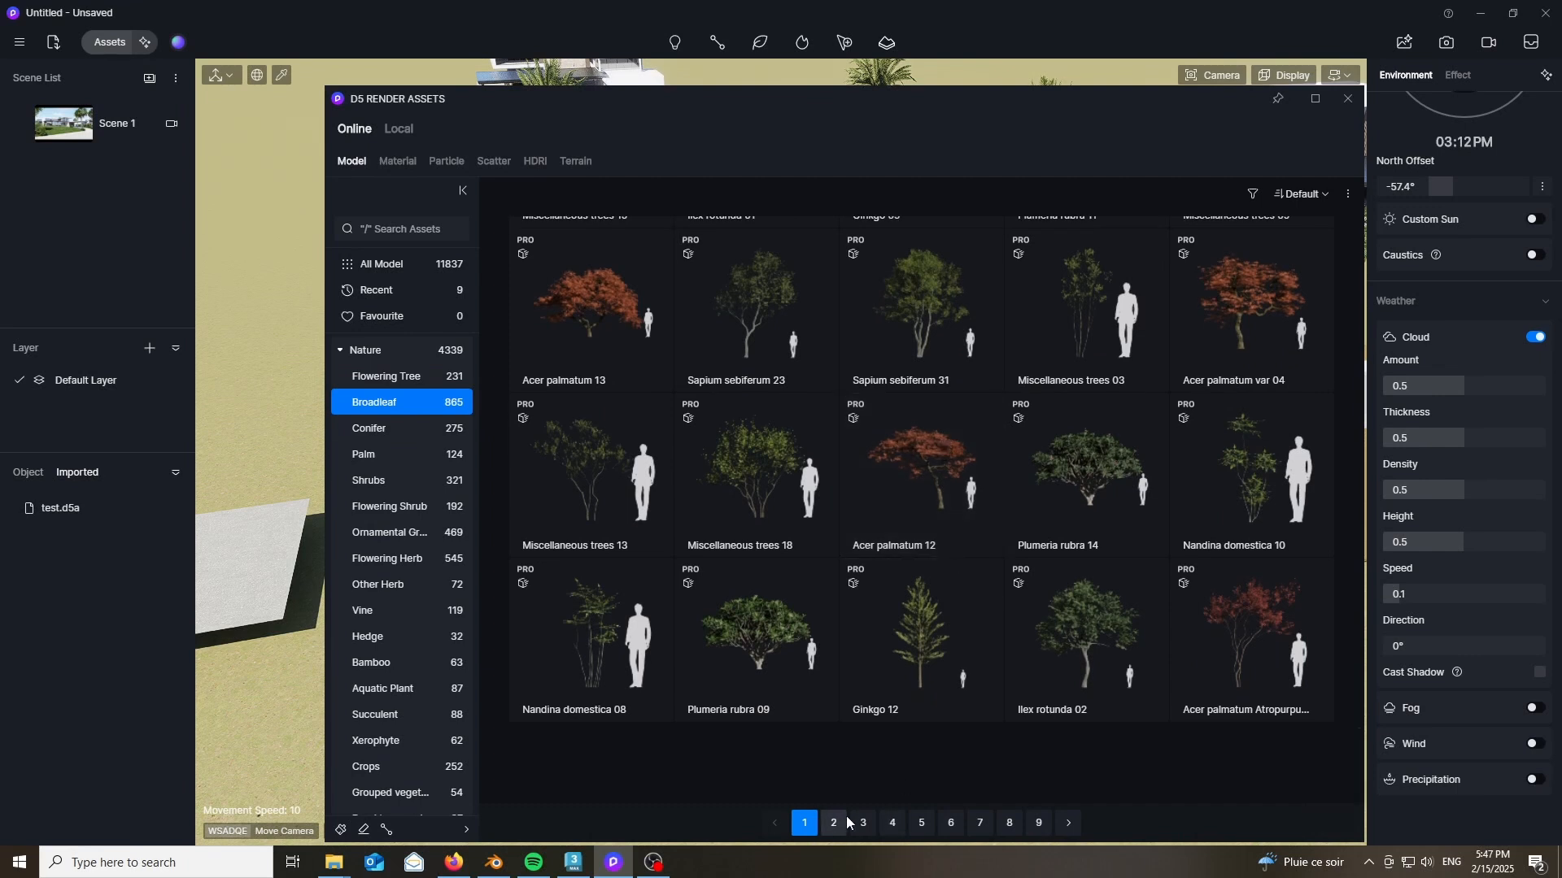
click(834, 823)
scroll(968, 466, down, 3)
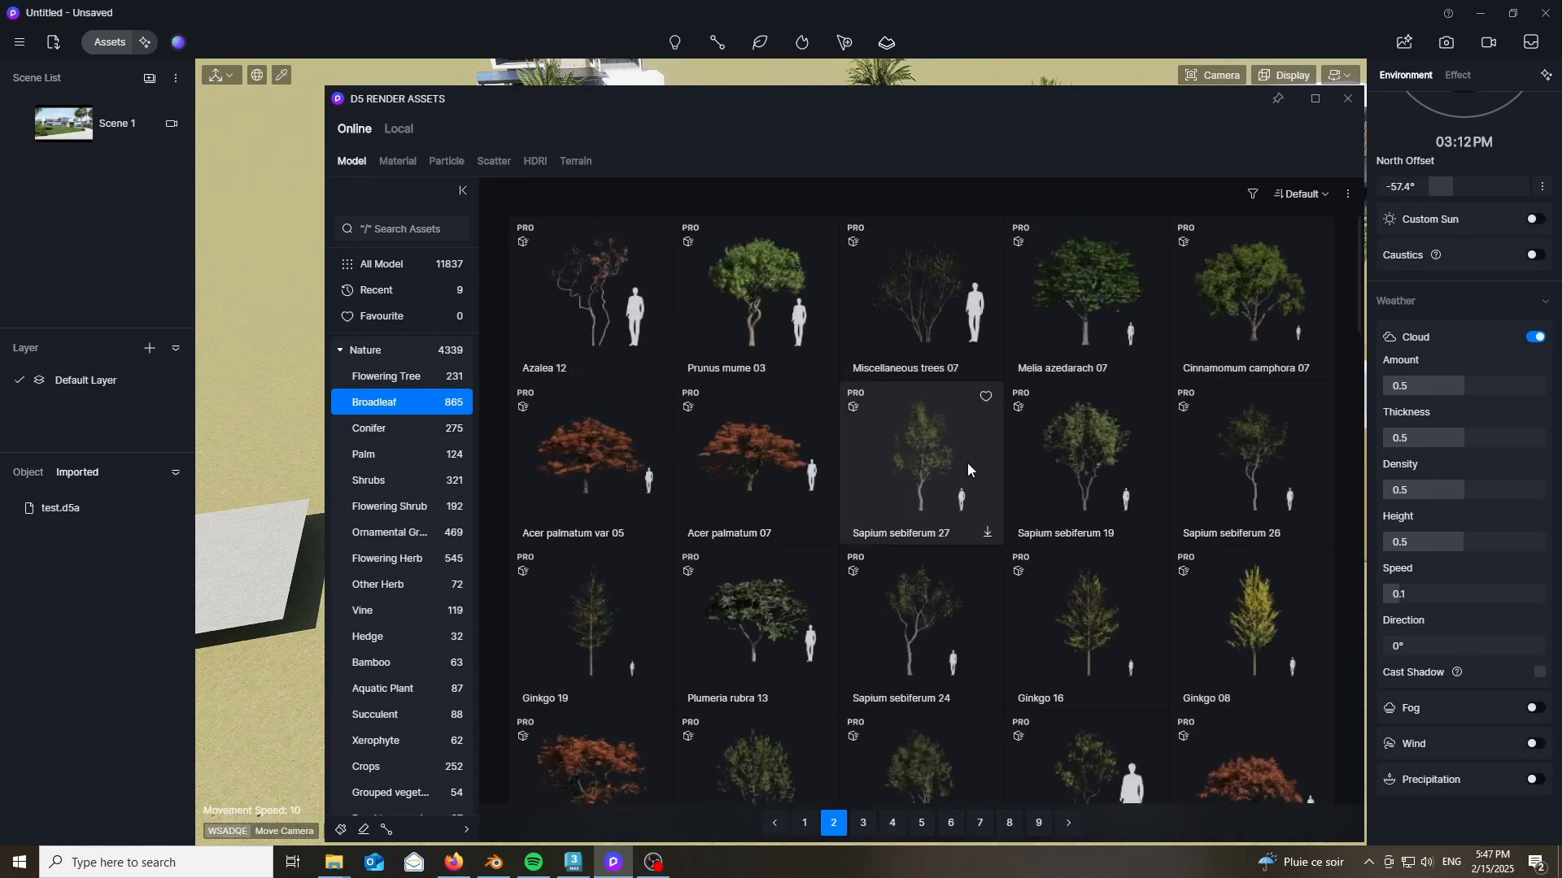
scroll(970, 460, down, 10)
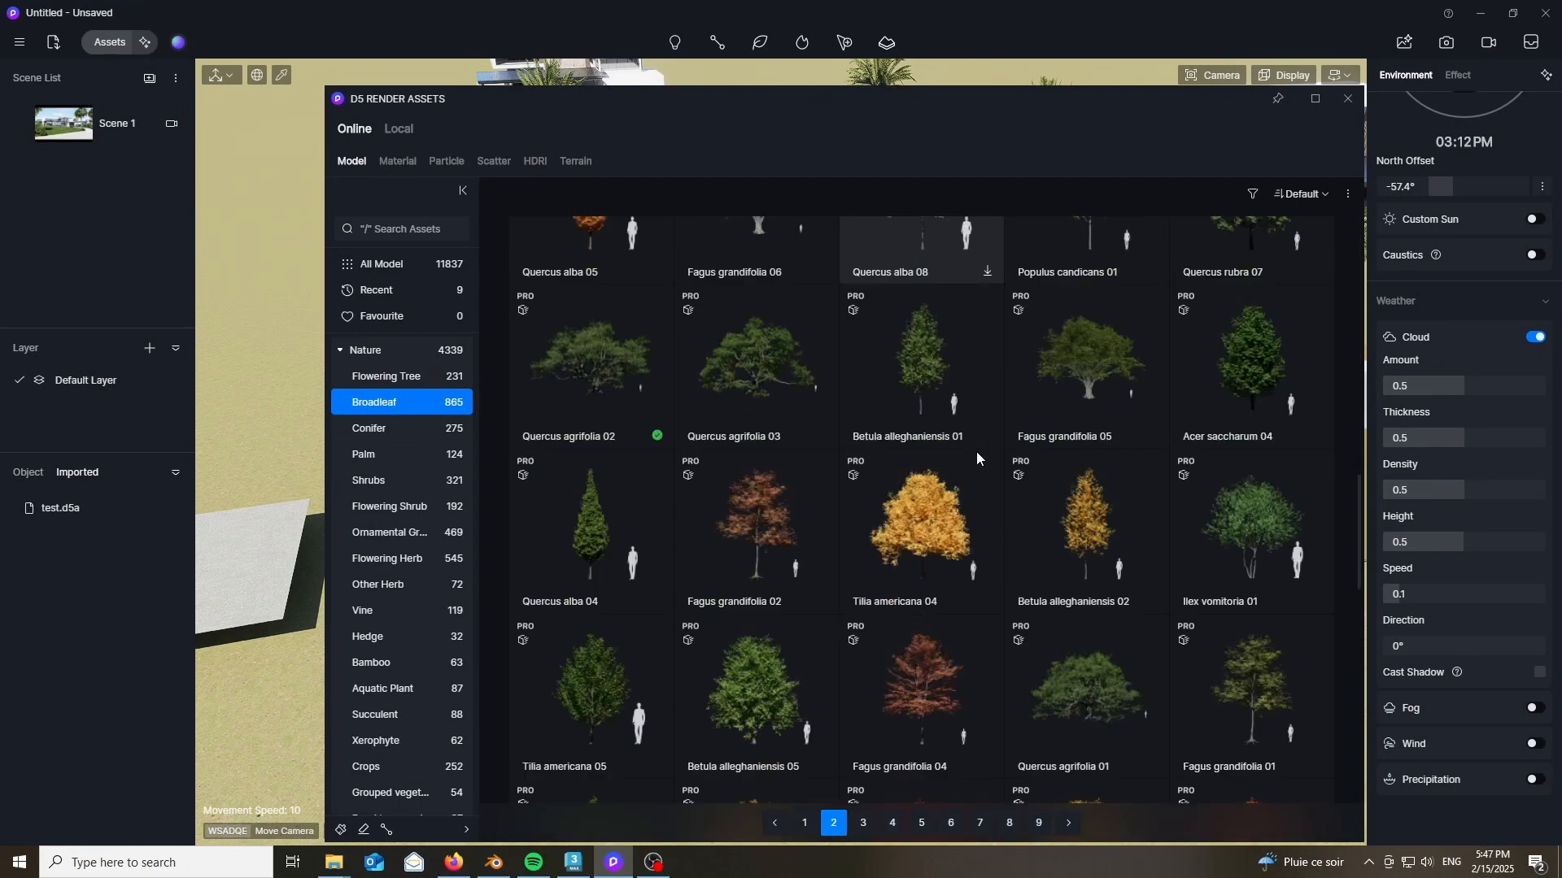
click(560, 275)
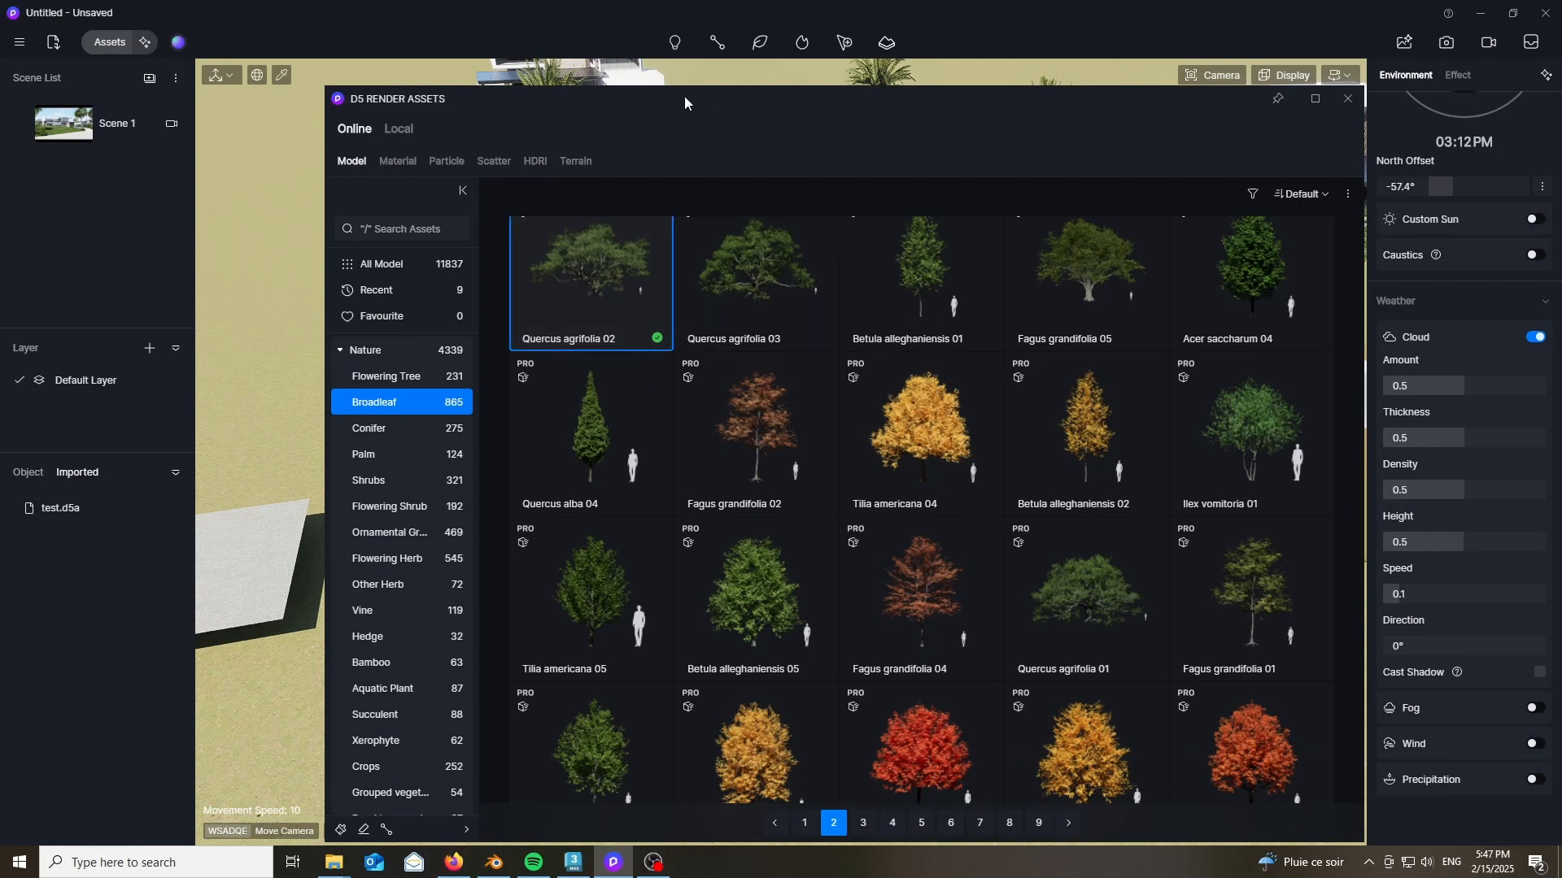
- Place a Quercus agrifolia 02 tree at the street end opposite the villa's front corner and shift it inward along the street
drag(651, 108, 806, 688)
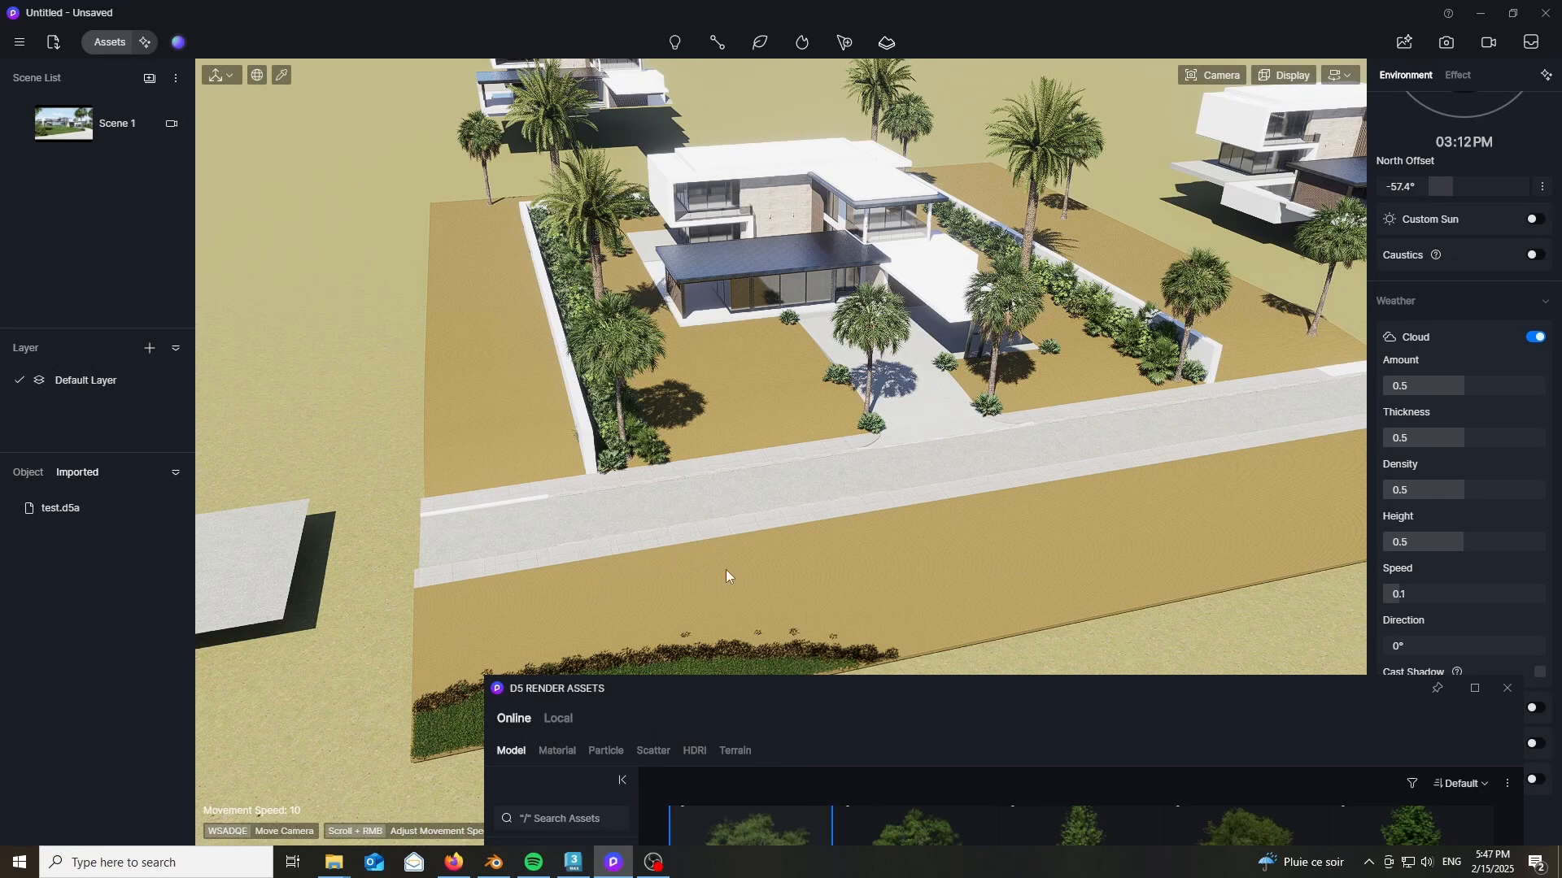
drag(797, 696, 954, 252)
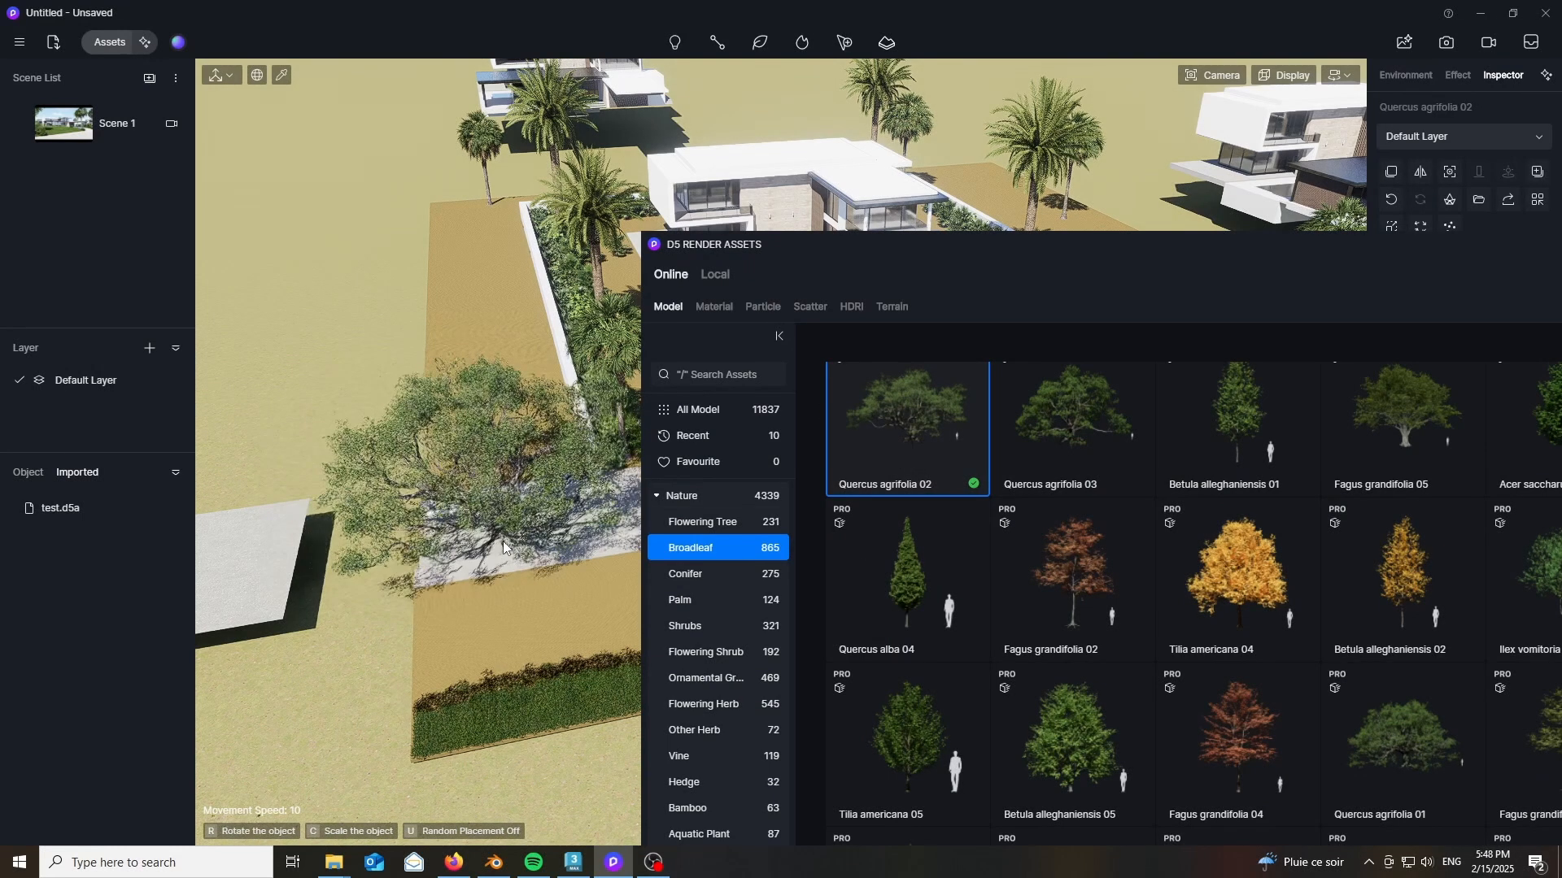
click(483, 574)
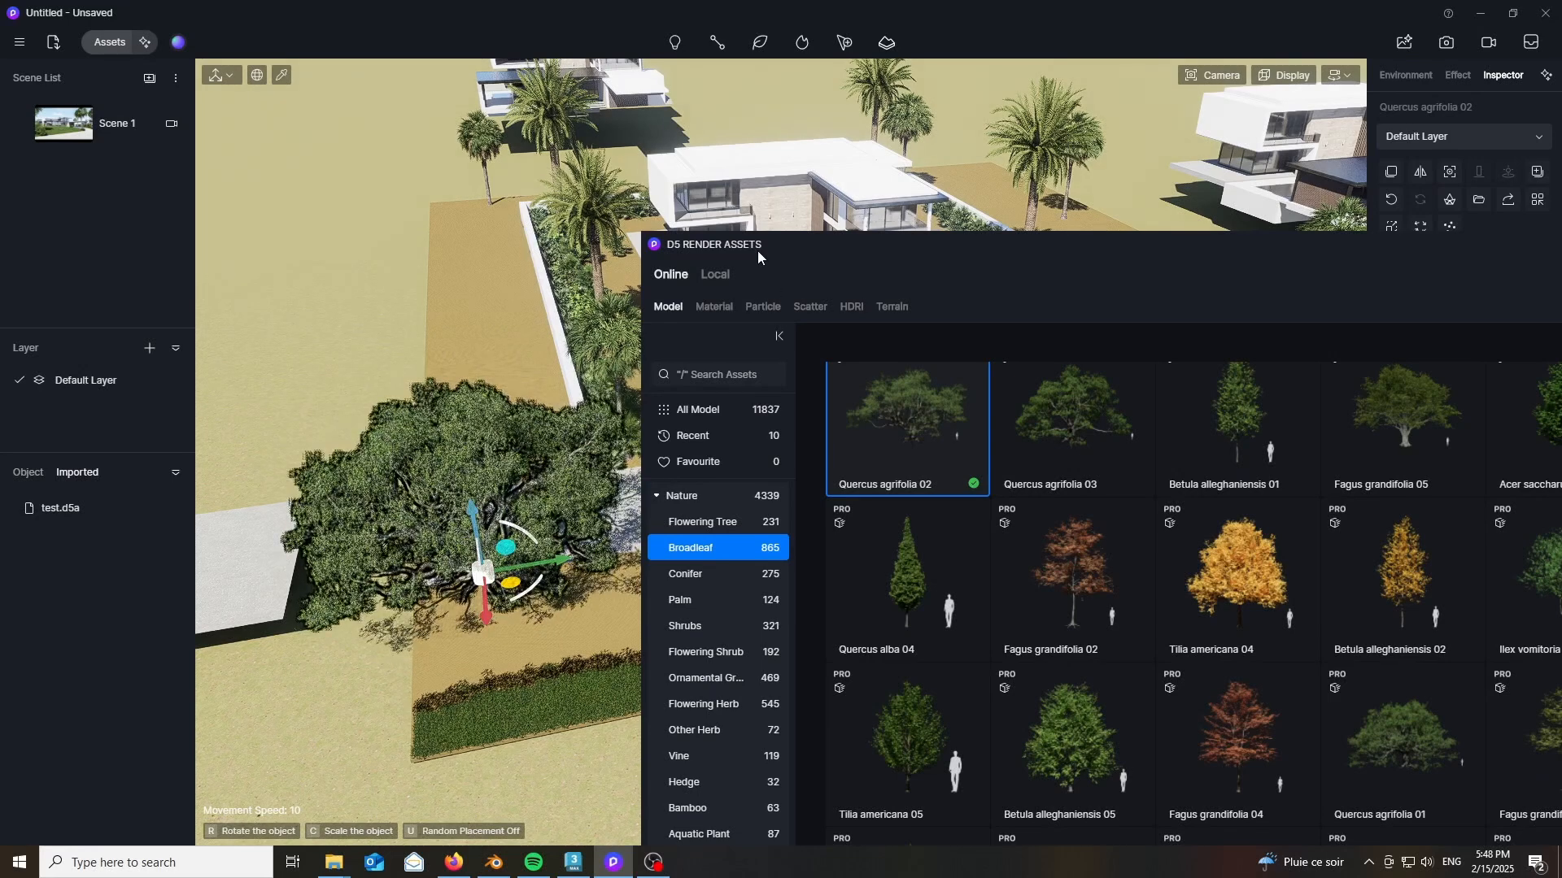
drag(758, 250, 778, 747)
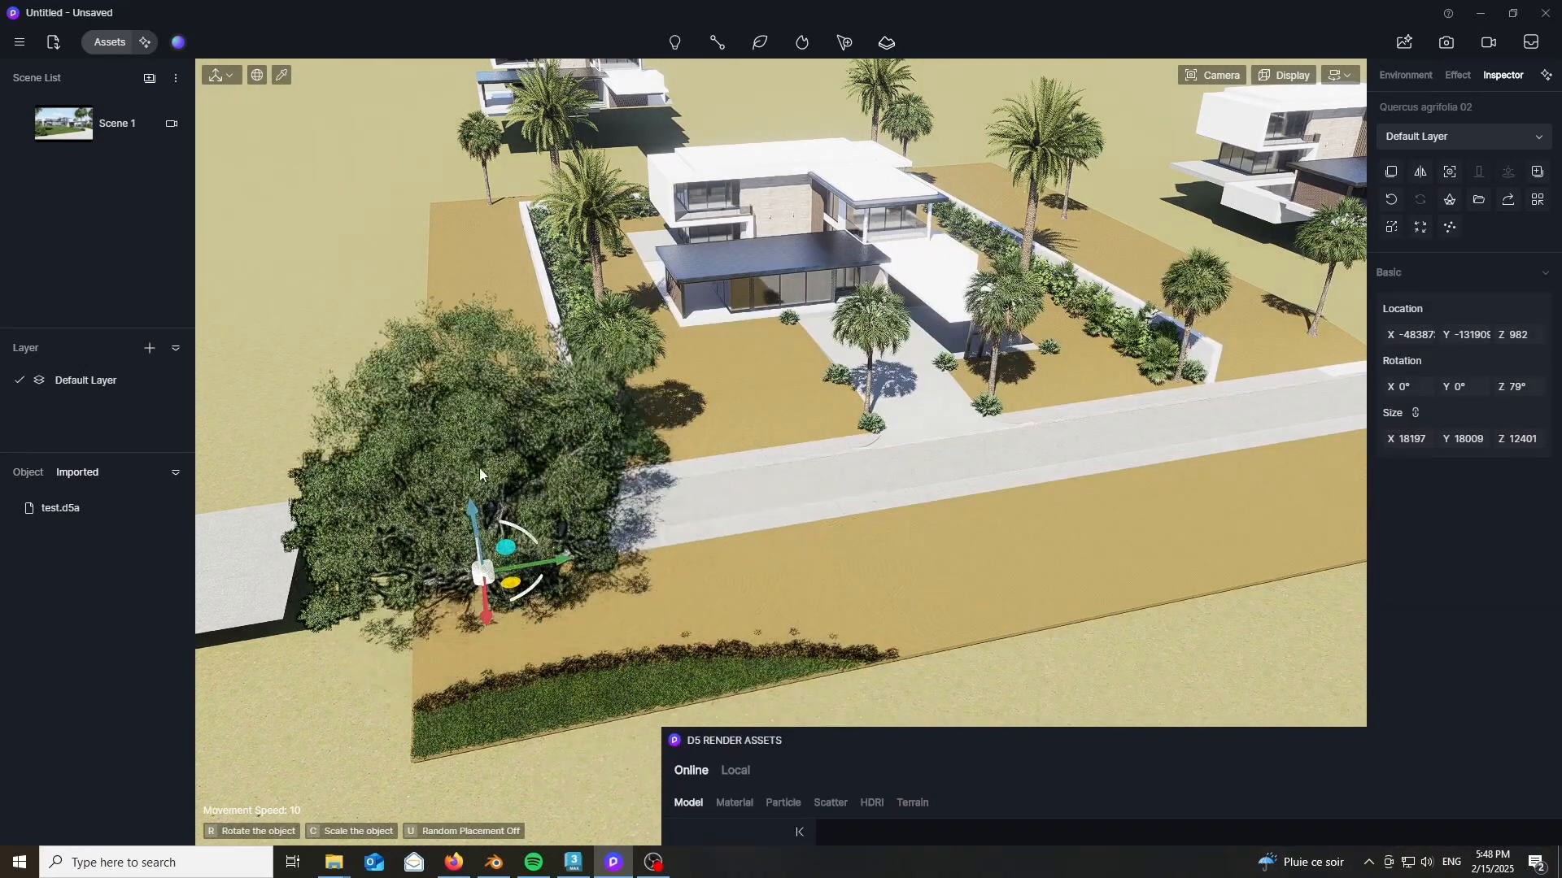
drag(502, 561, 604, 549)
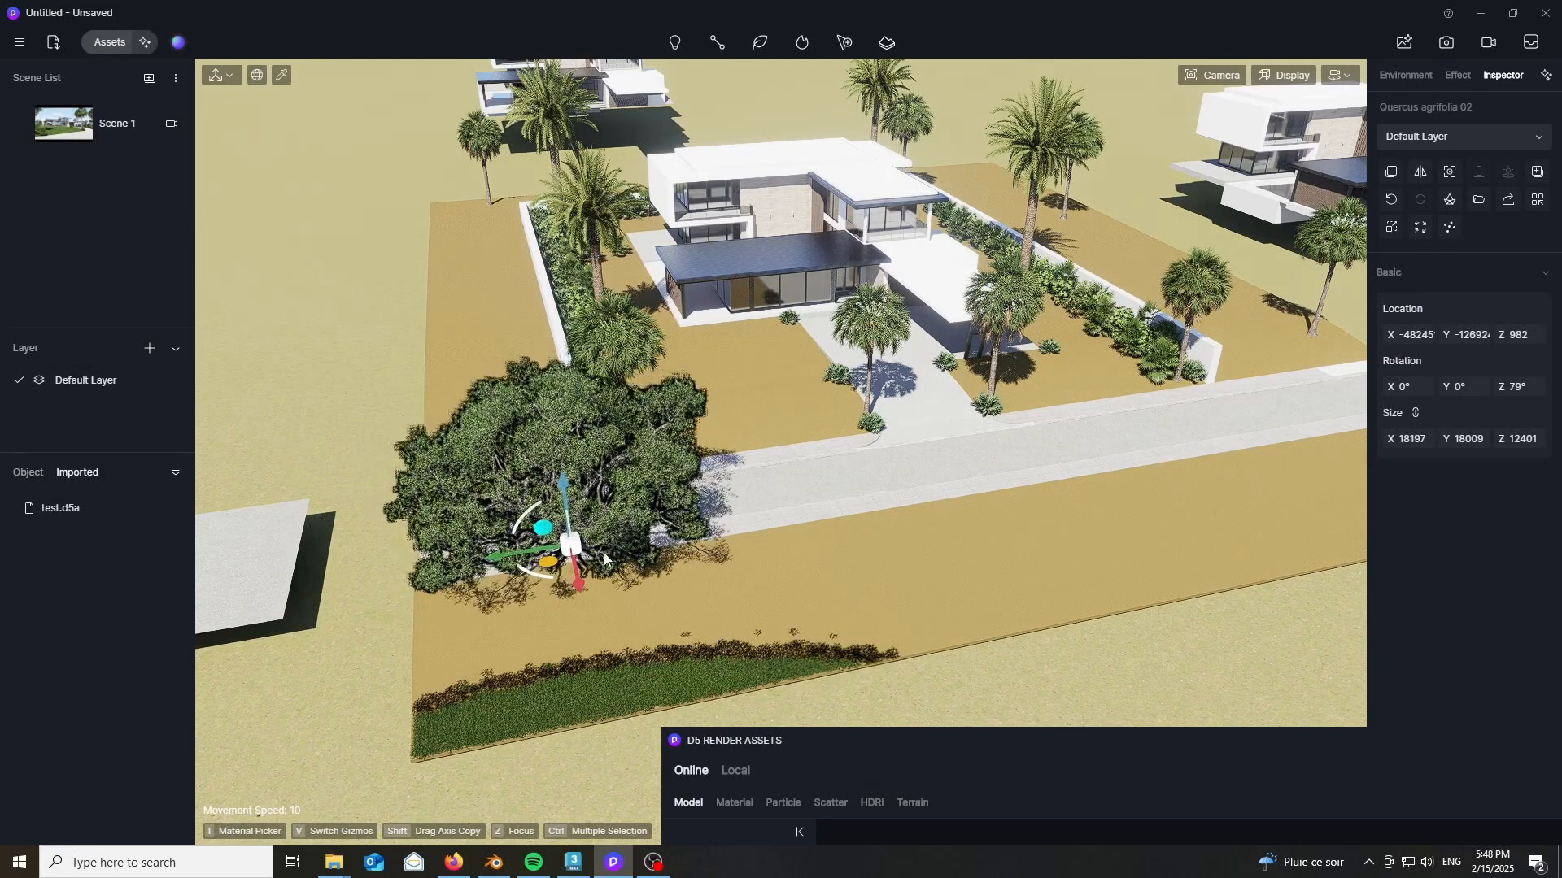
- Set the Geo and Sky time of day to 04:30 PM
click(1399, 75)
scroll(1470, 144, up, 3)
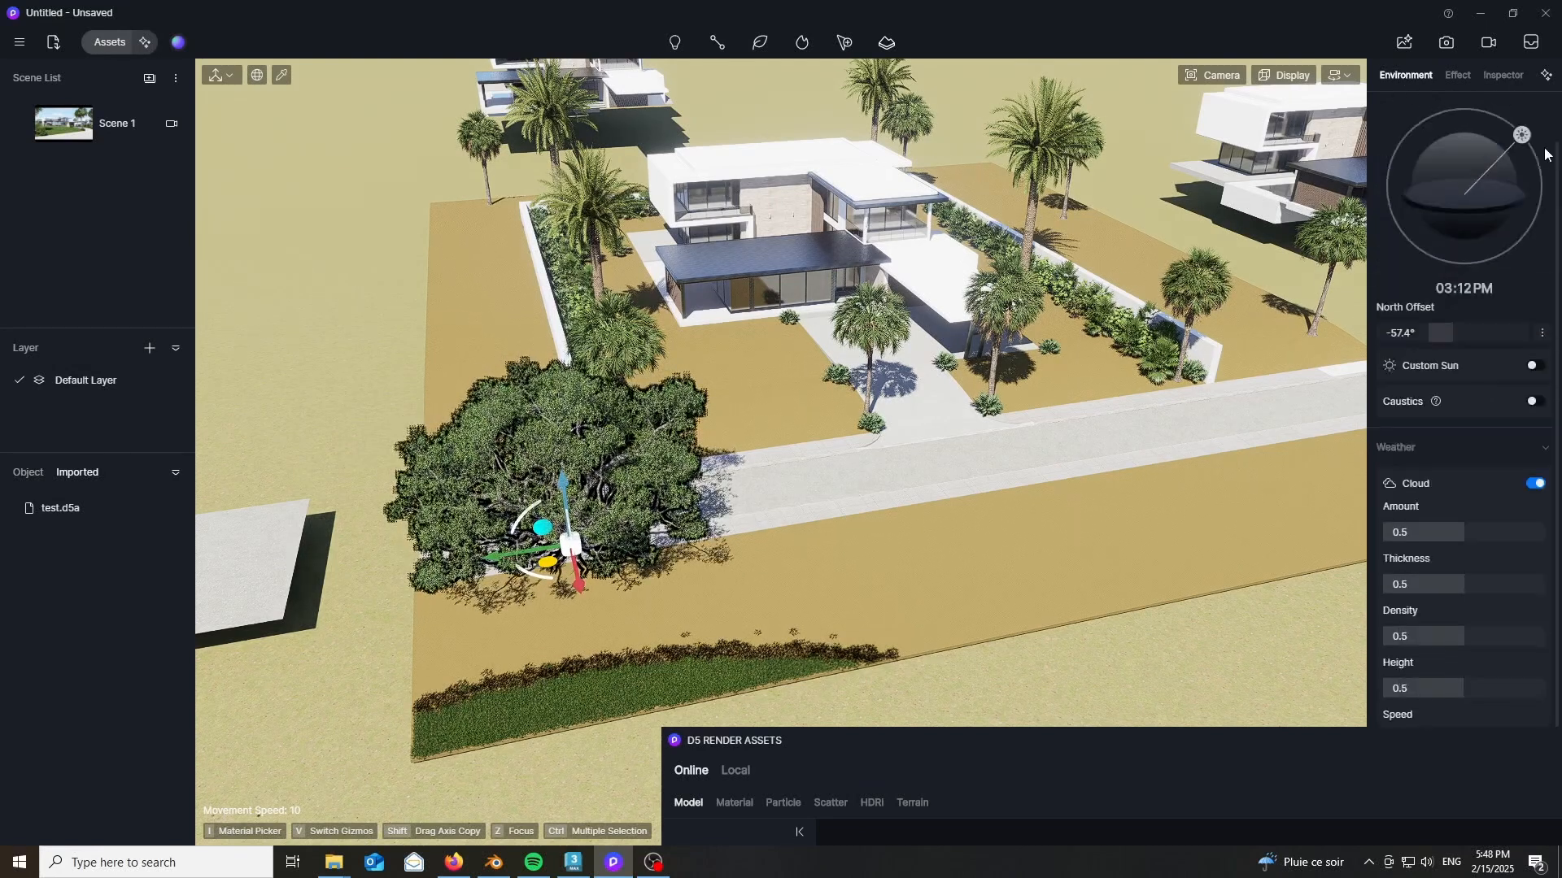
drag(1511, 208, 1539, 229)
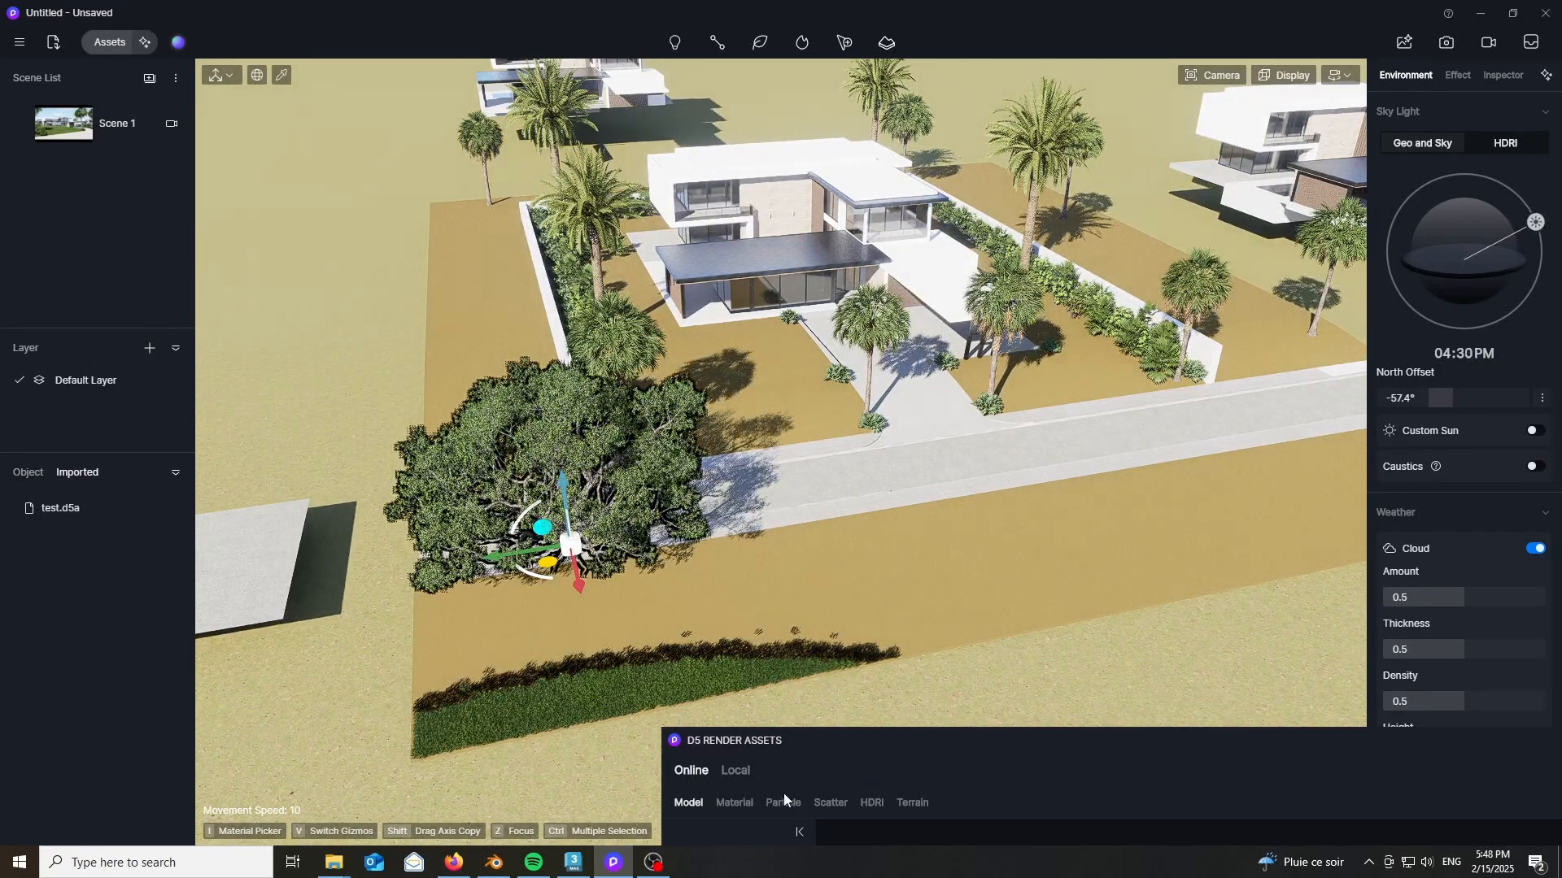
- Place more Quercus agrifolia 02 trees behind the villa, on the plots at both sides and across the street
drag(766, 743, 725, 213)
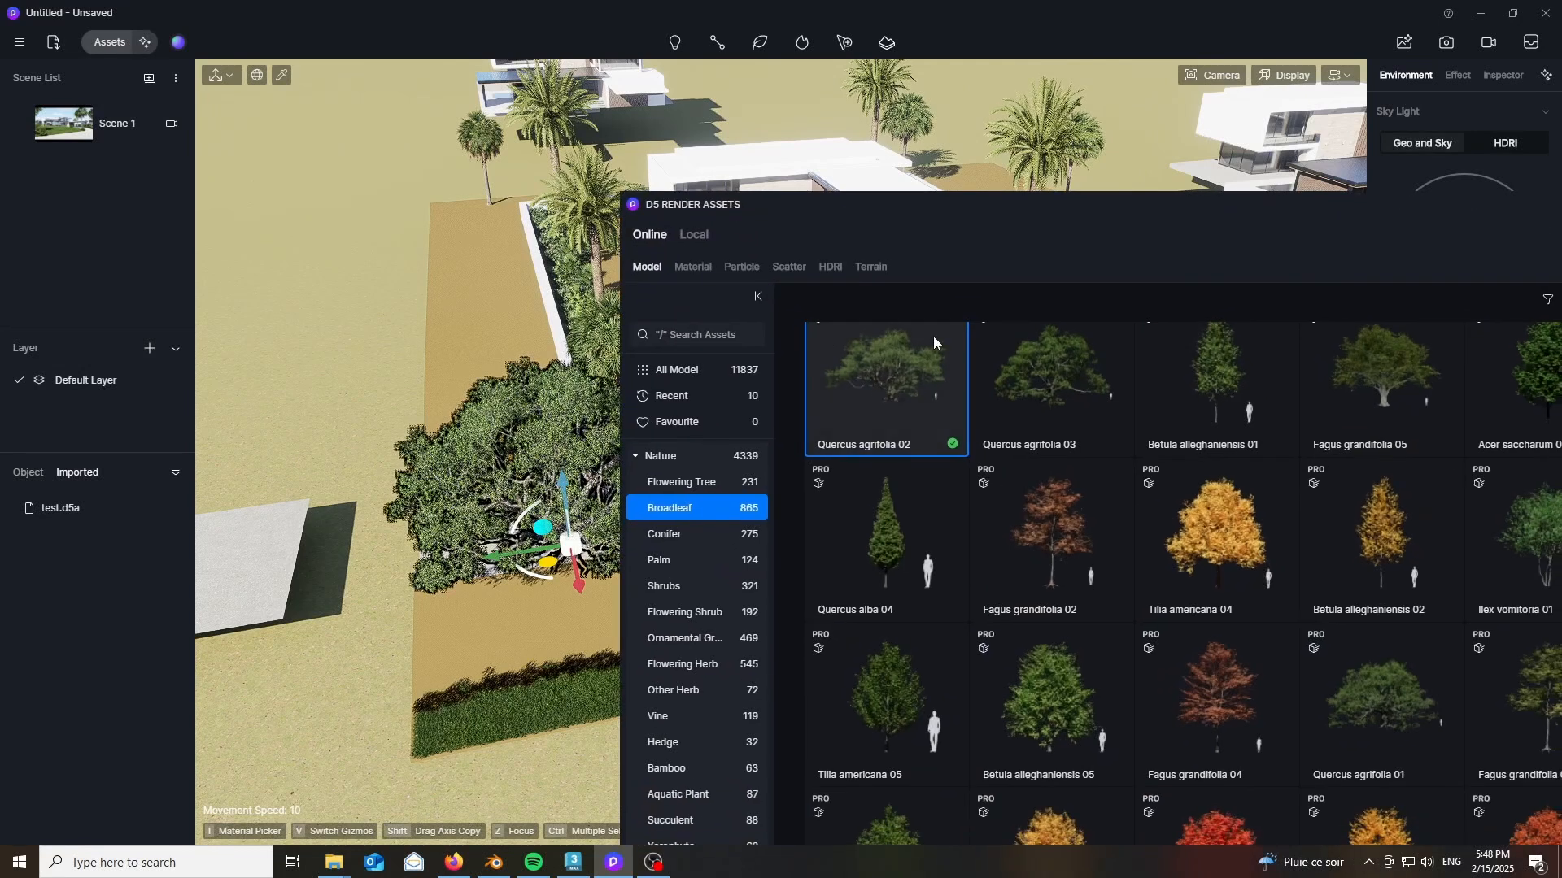
drag(859, 213, 941, 694)
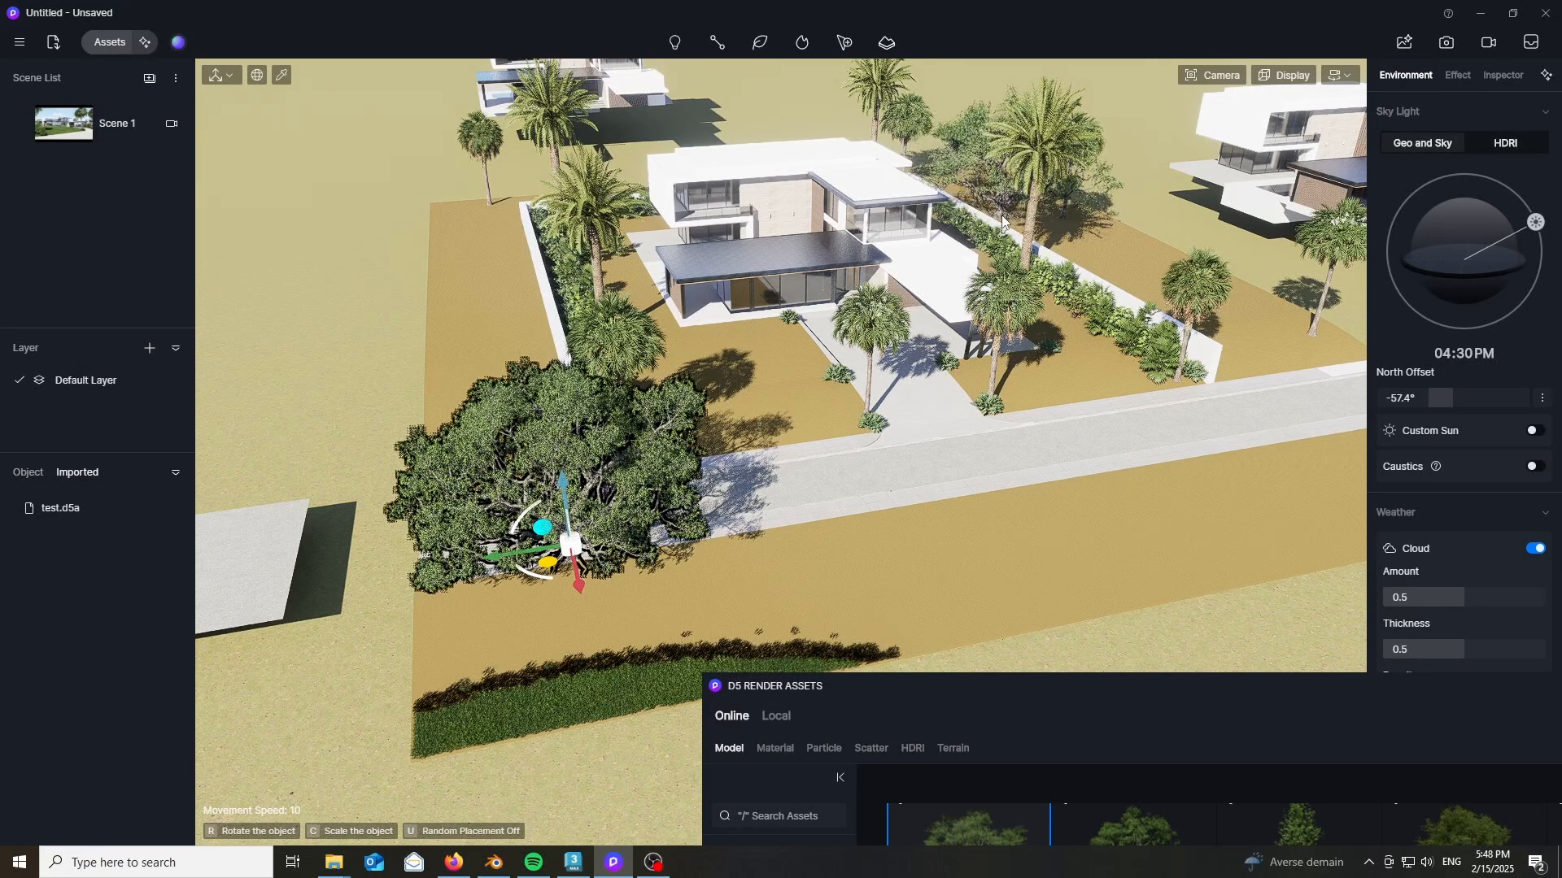
click(953, 167)
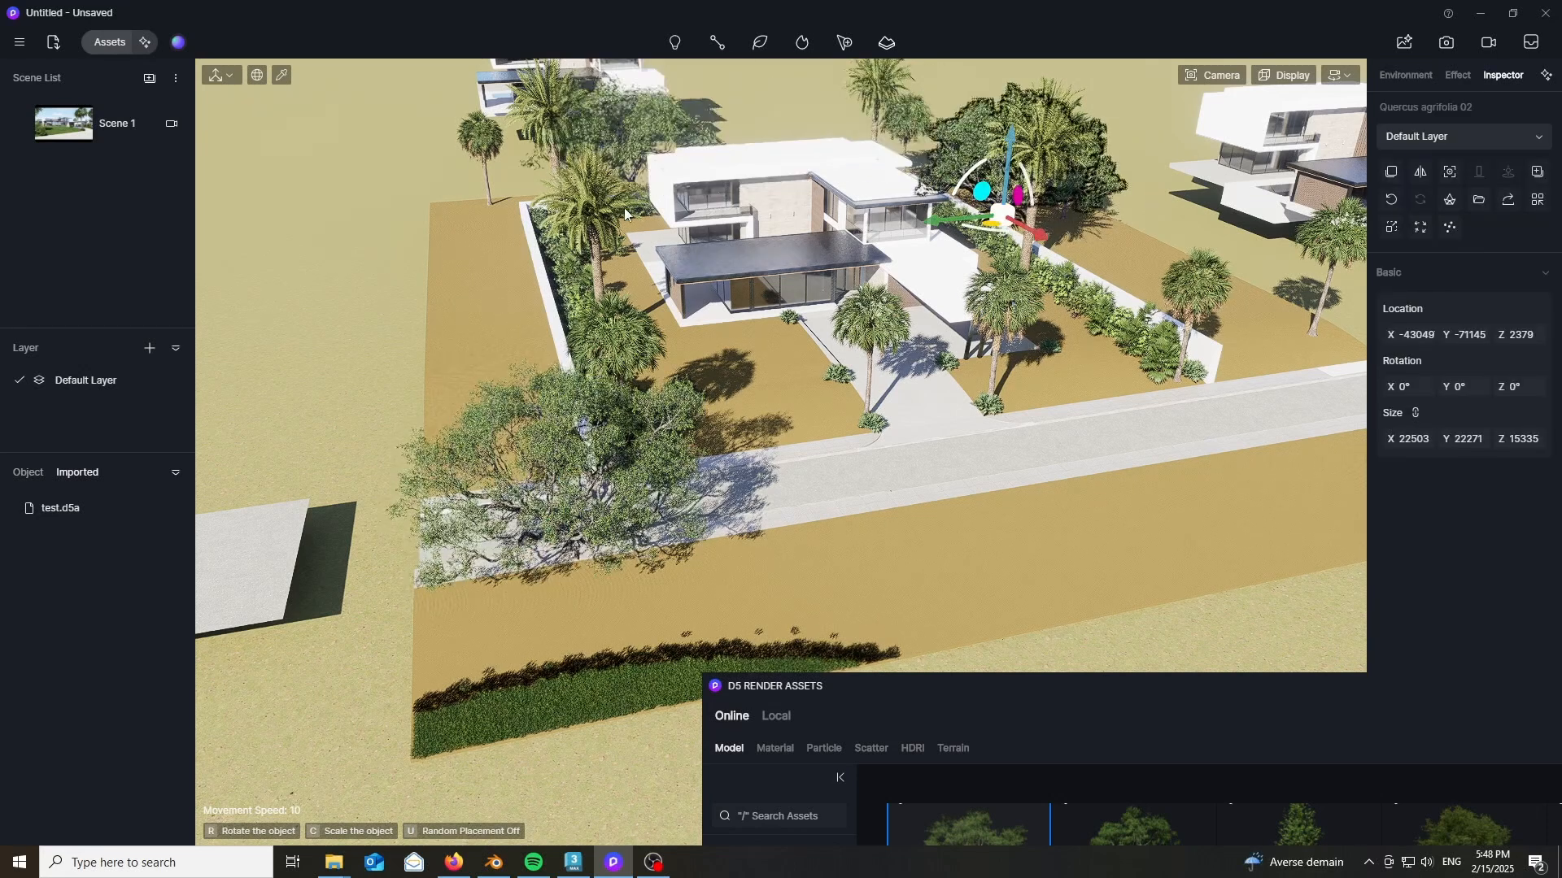
click(448, 275)
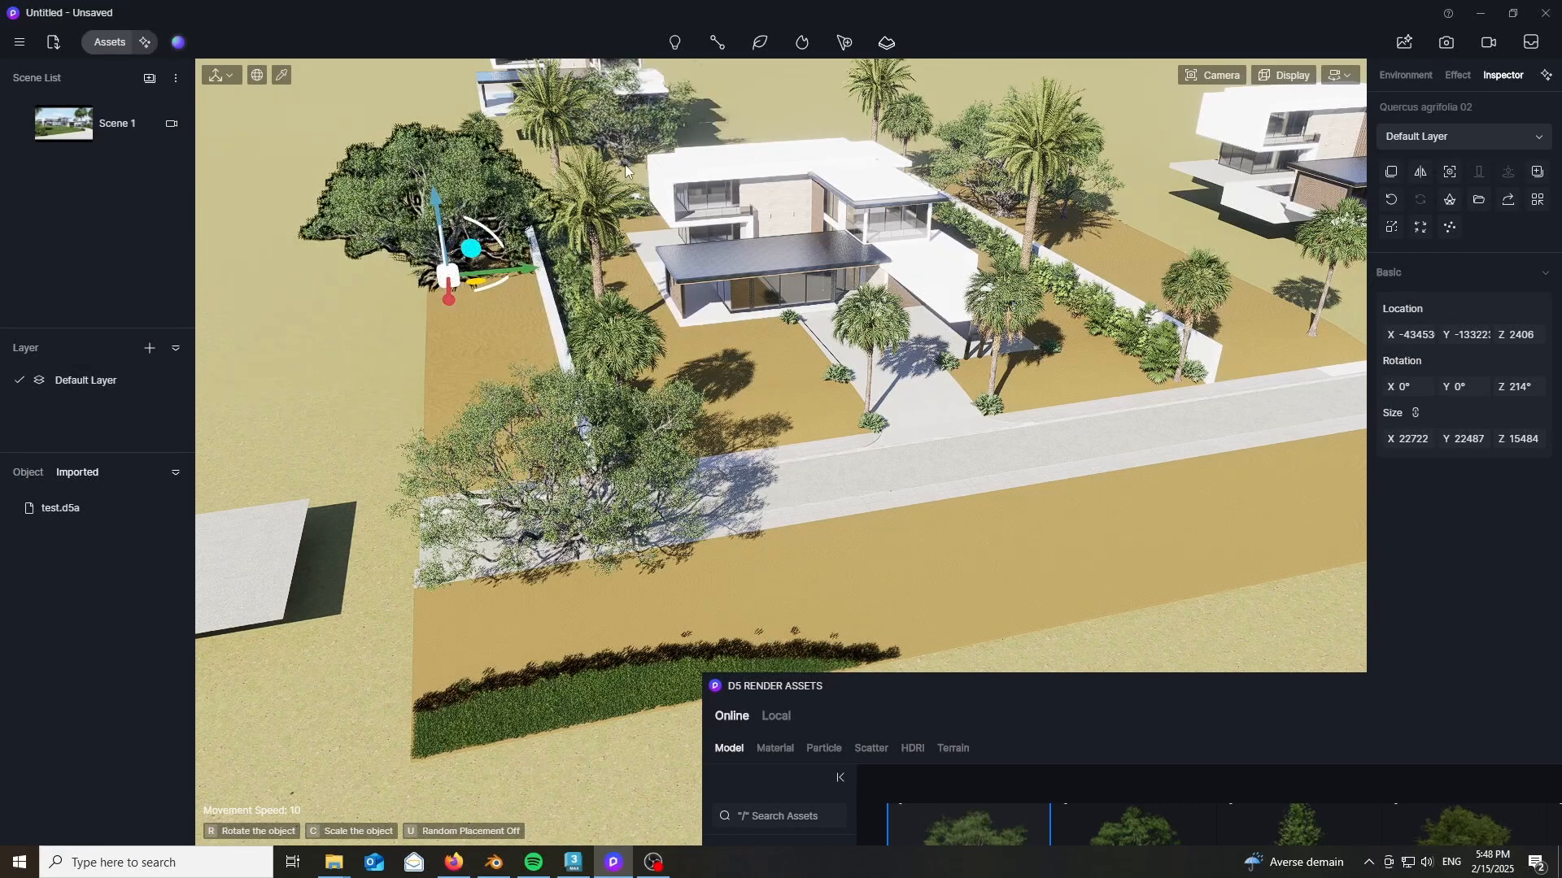
click(623, 173)
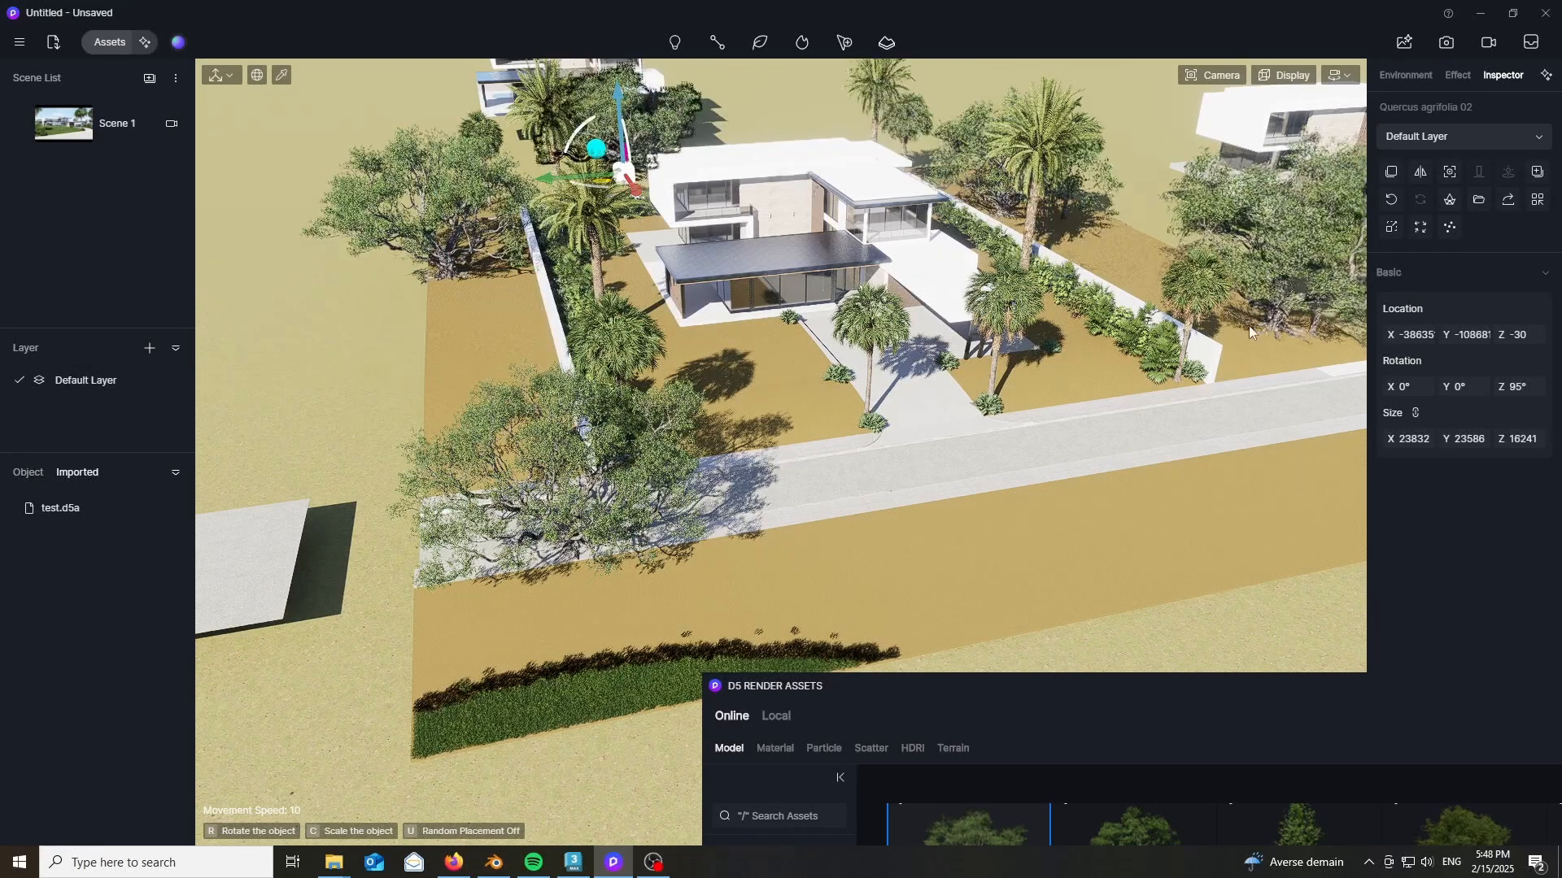
click(1165, 301)
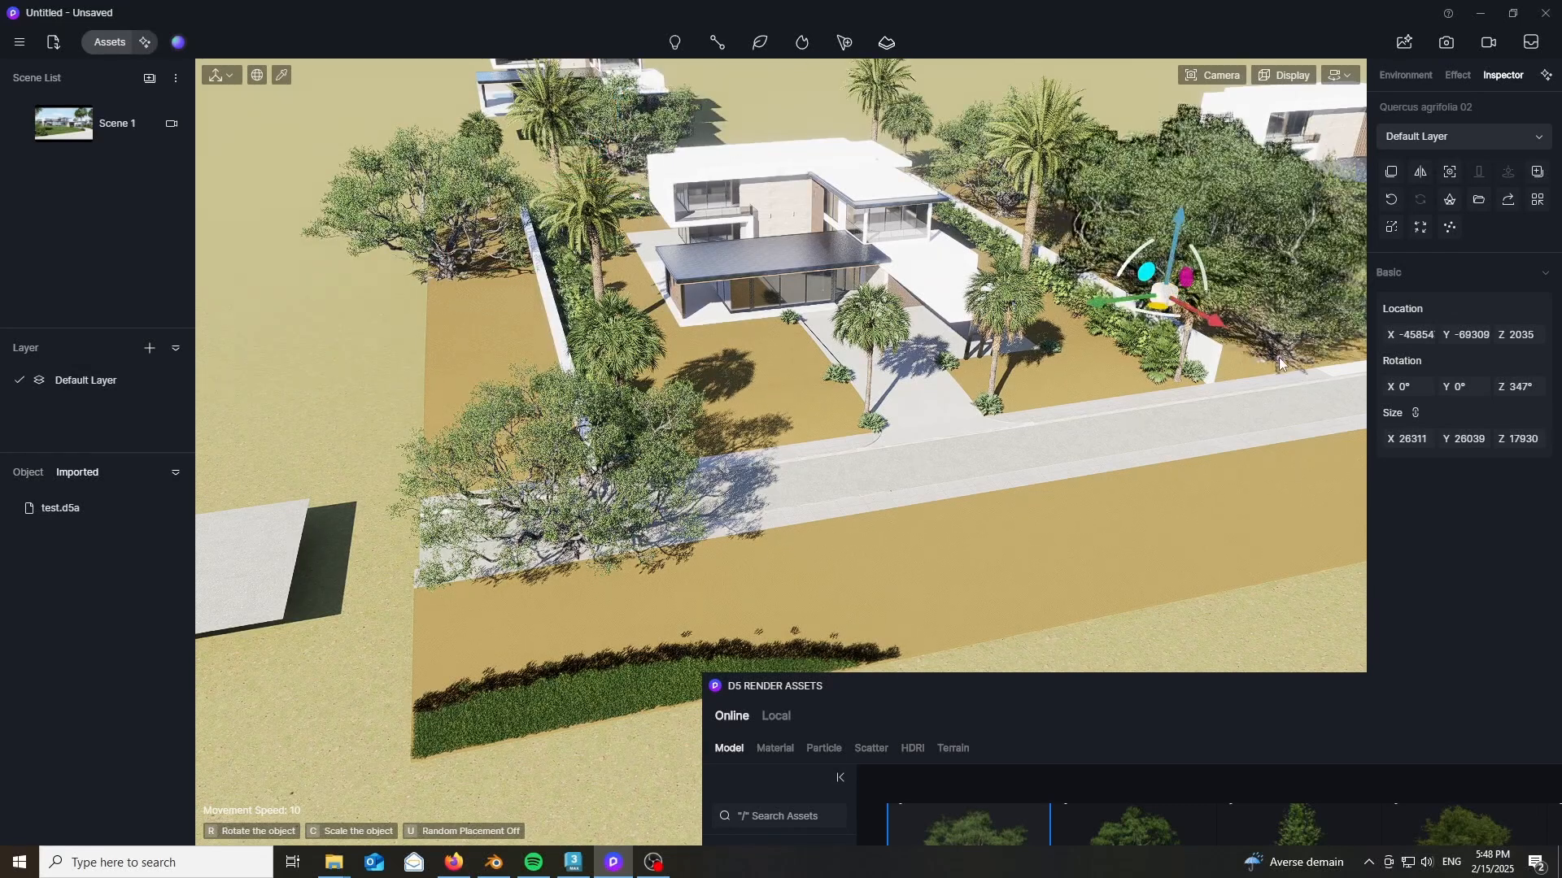
click(950, 632)
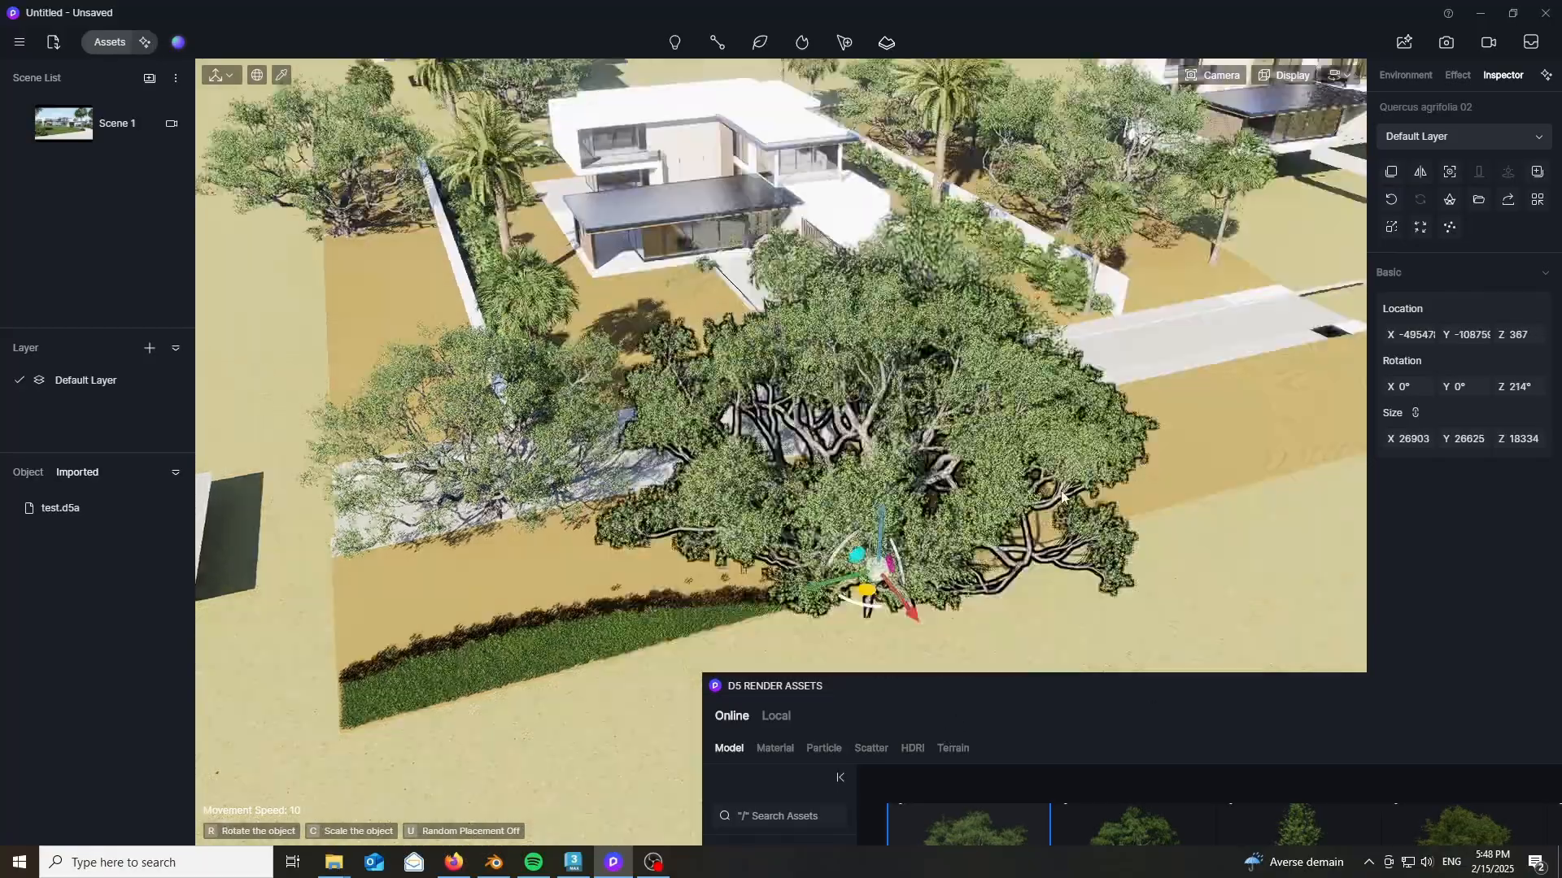
- Look through the Backdrop plane category of the online model library
right_drag(1061, 497, 1285, 381)
right_drag(1285, 387, 382, 590)
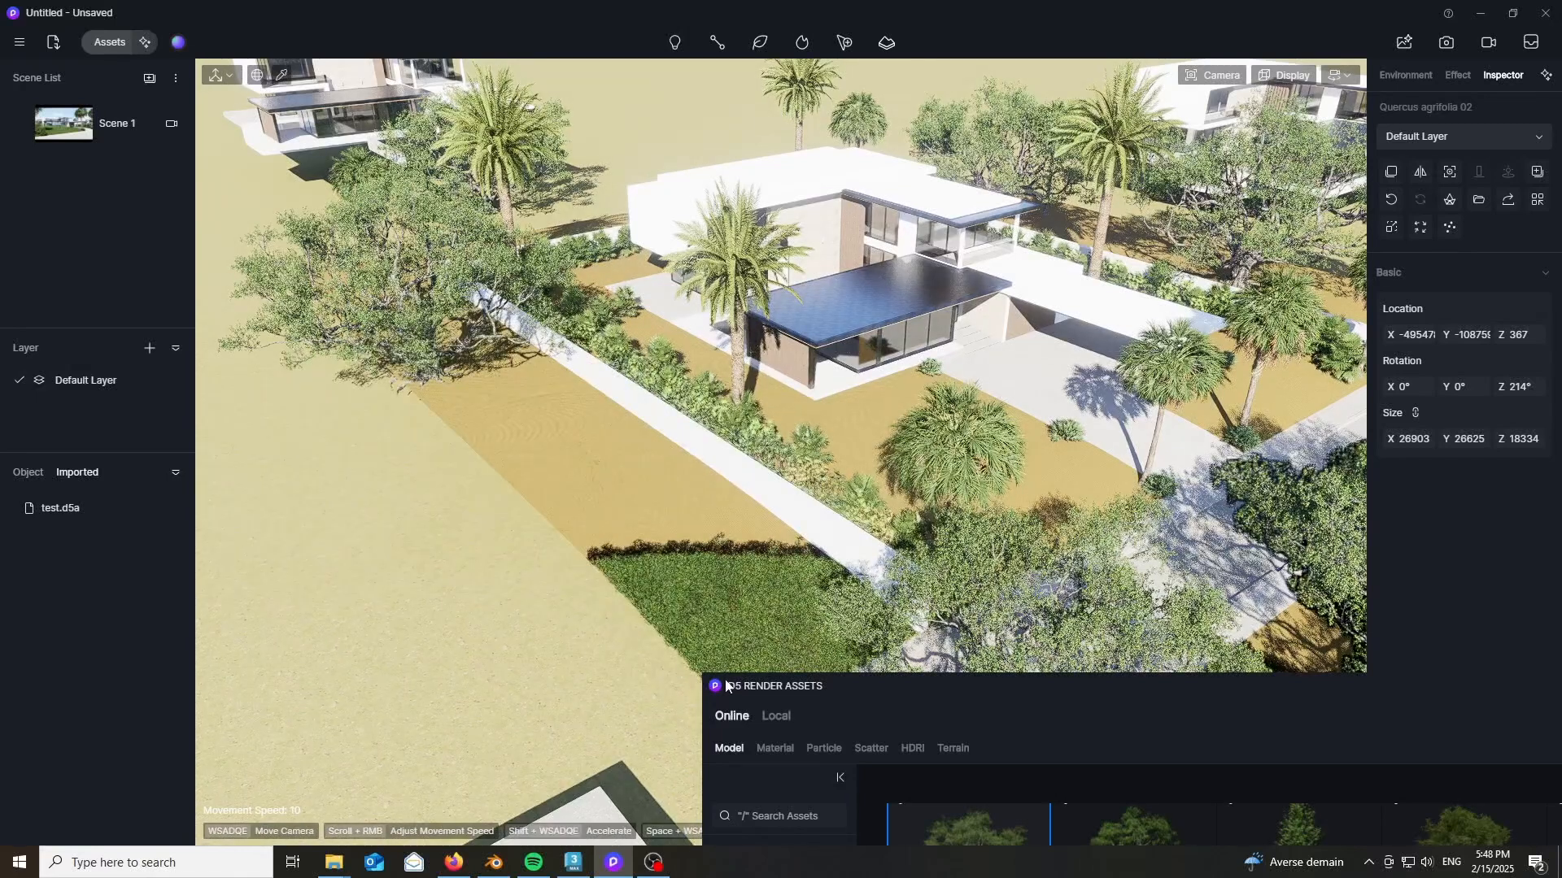
drag(810, 690, 529, 171)
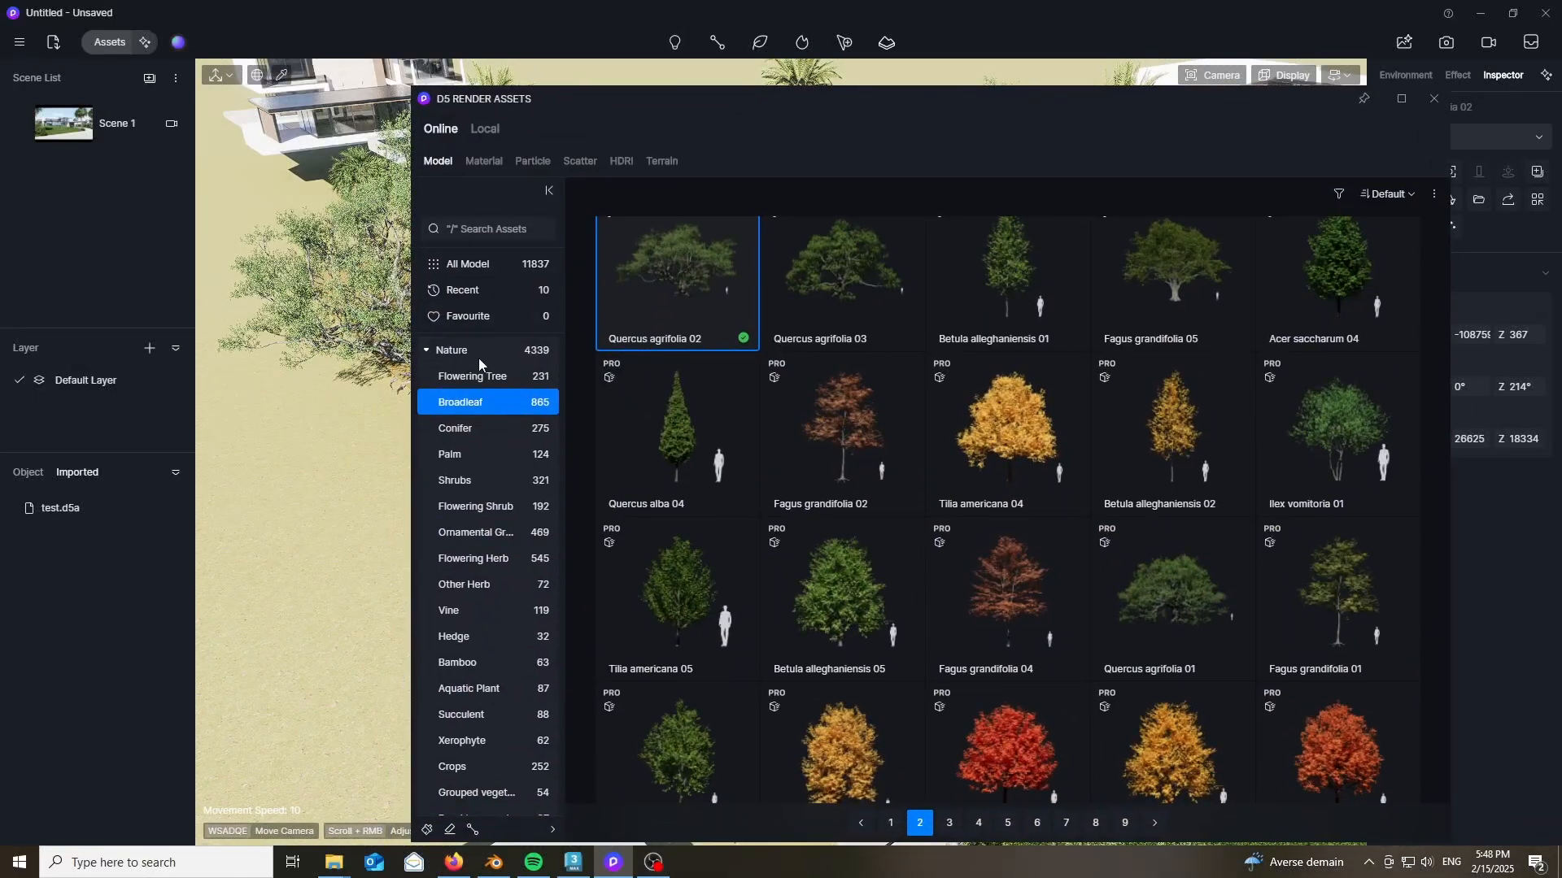
click(429, 358)
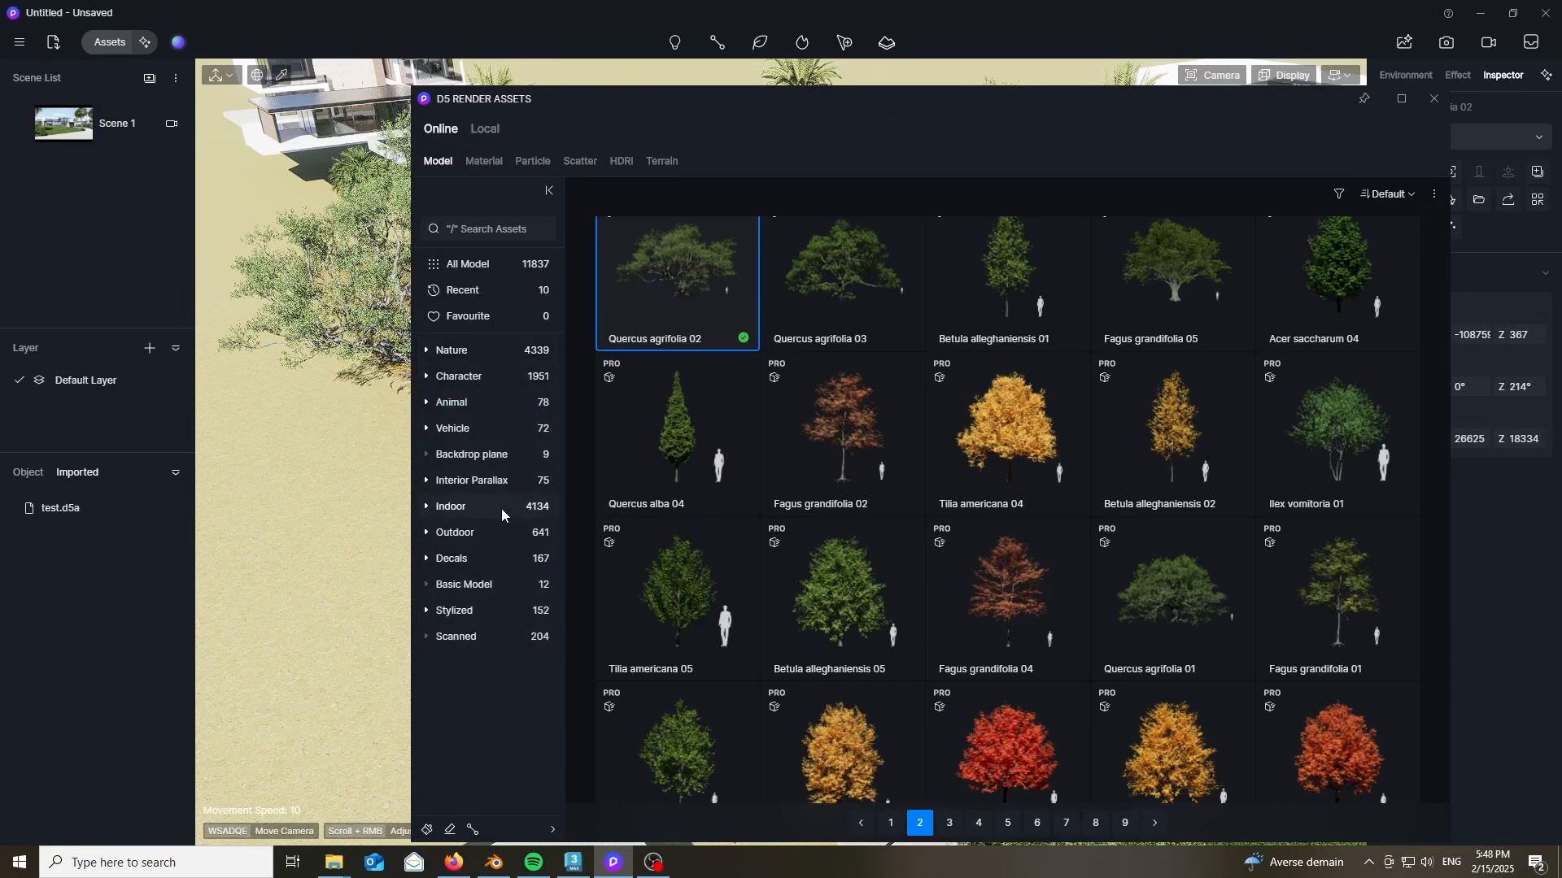
click(473, 453)
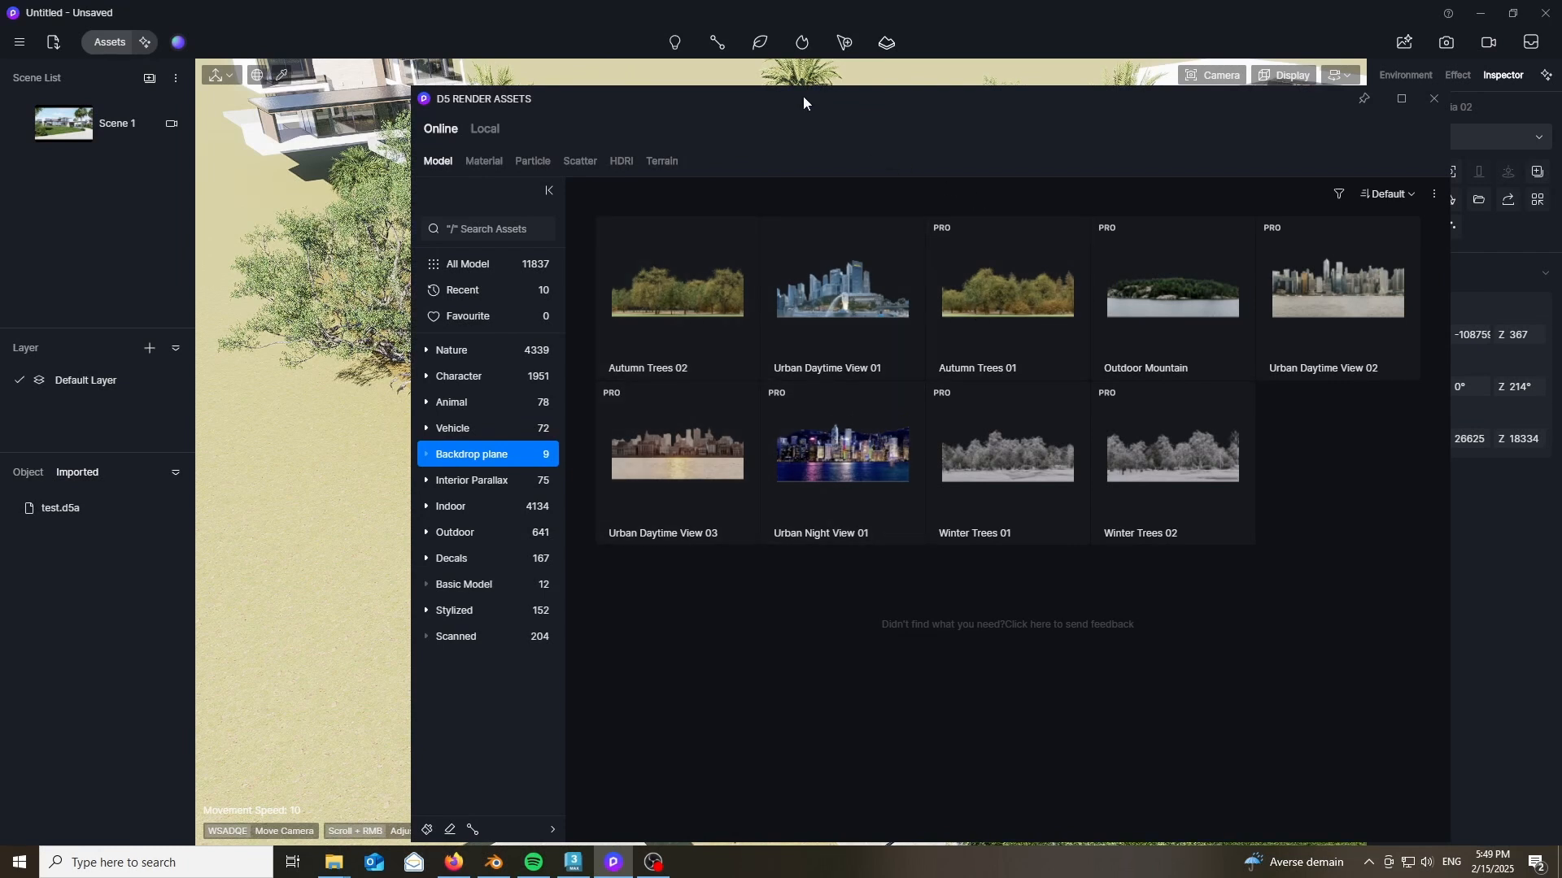
drag(803, 96, 946, 748)
- Switch the viewport to the saved Scene 1 camera view of the villa
click(173, 123)
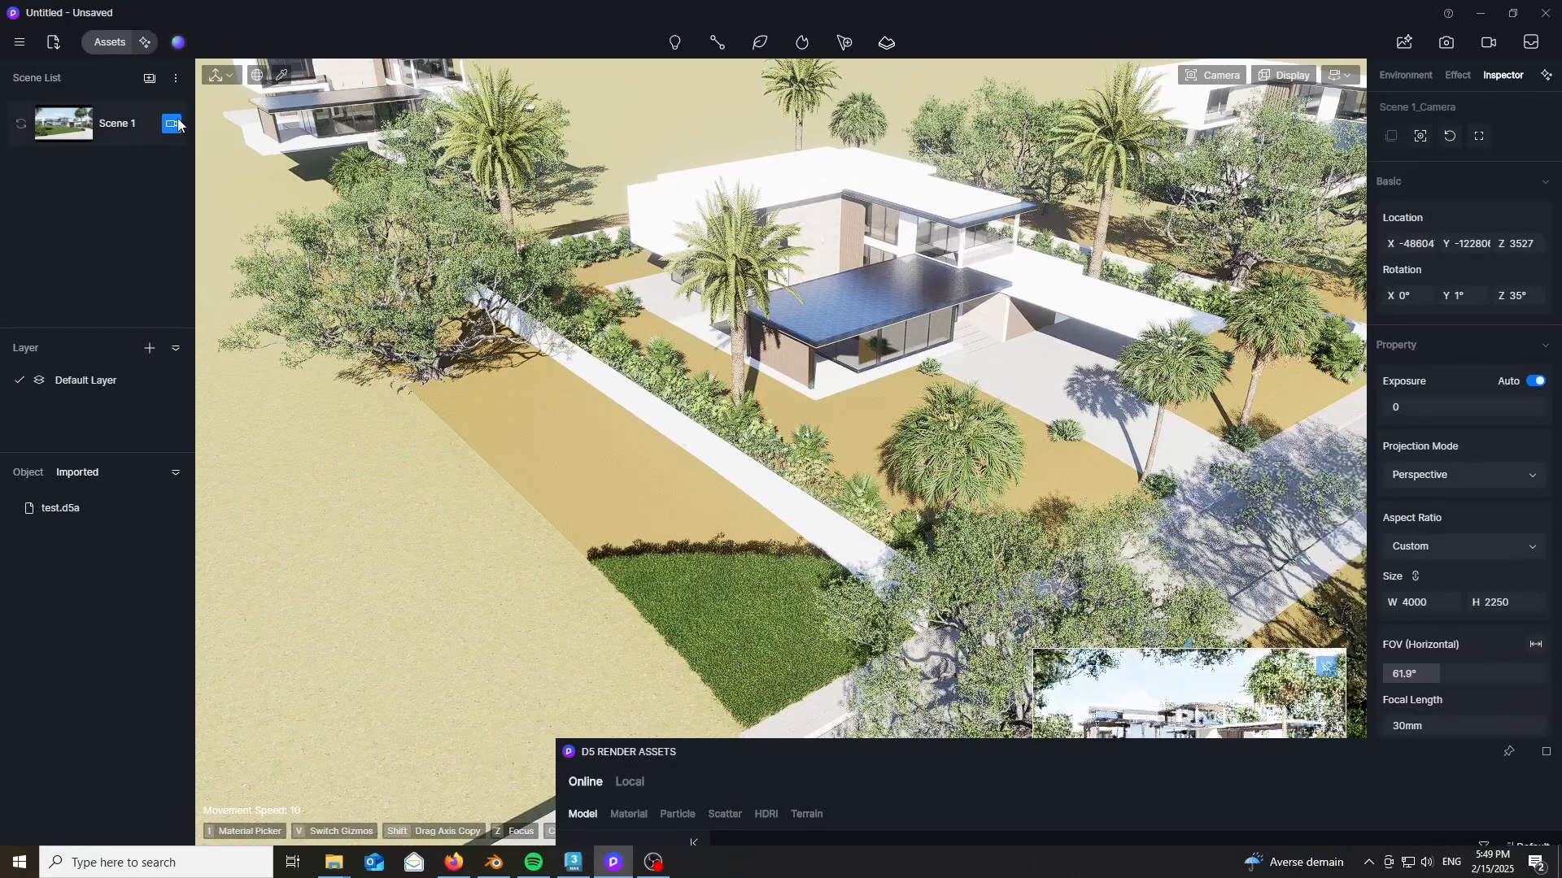
drag(745, 762, 765, 851)
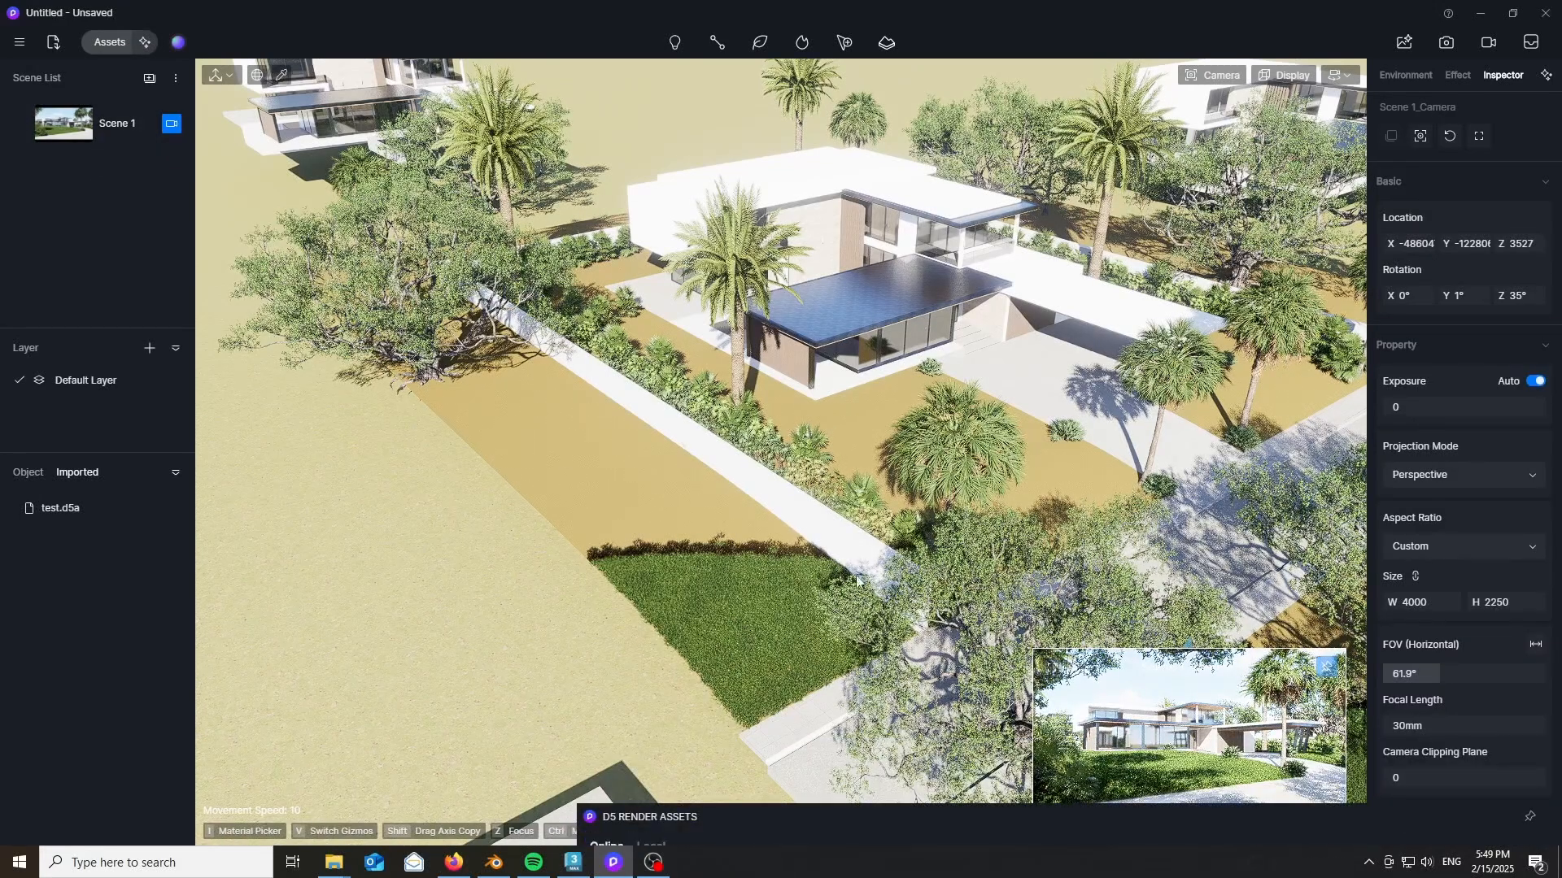
click(63, 130)
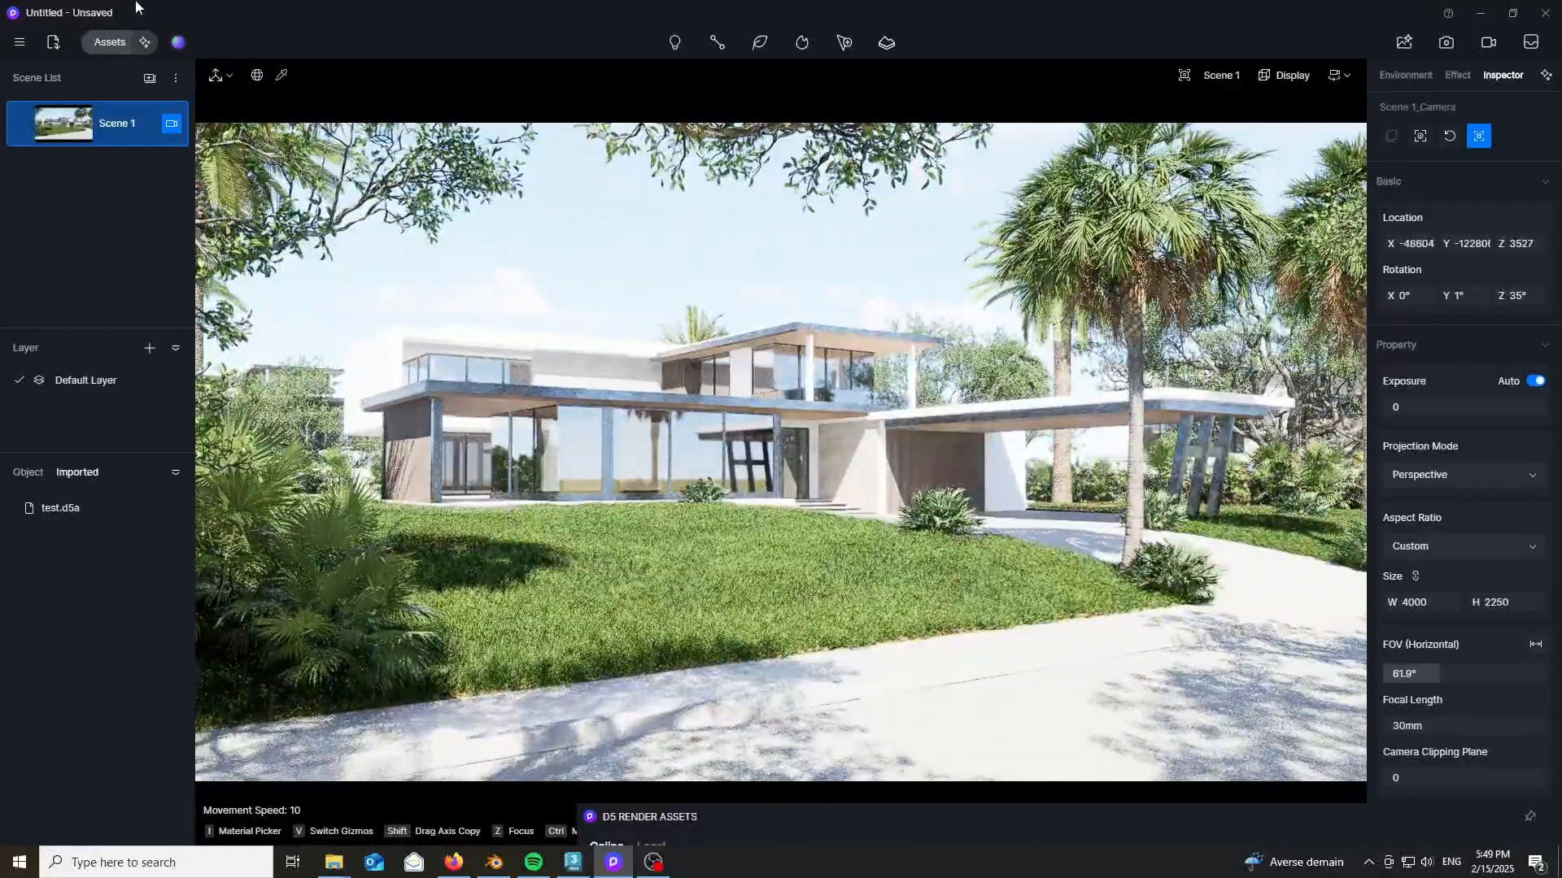
key(Escape)
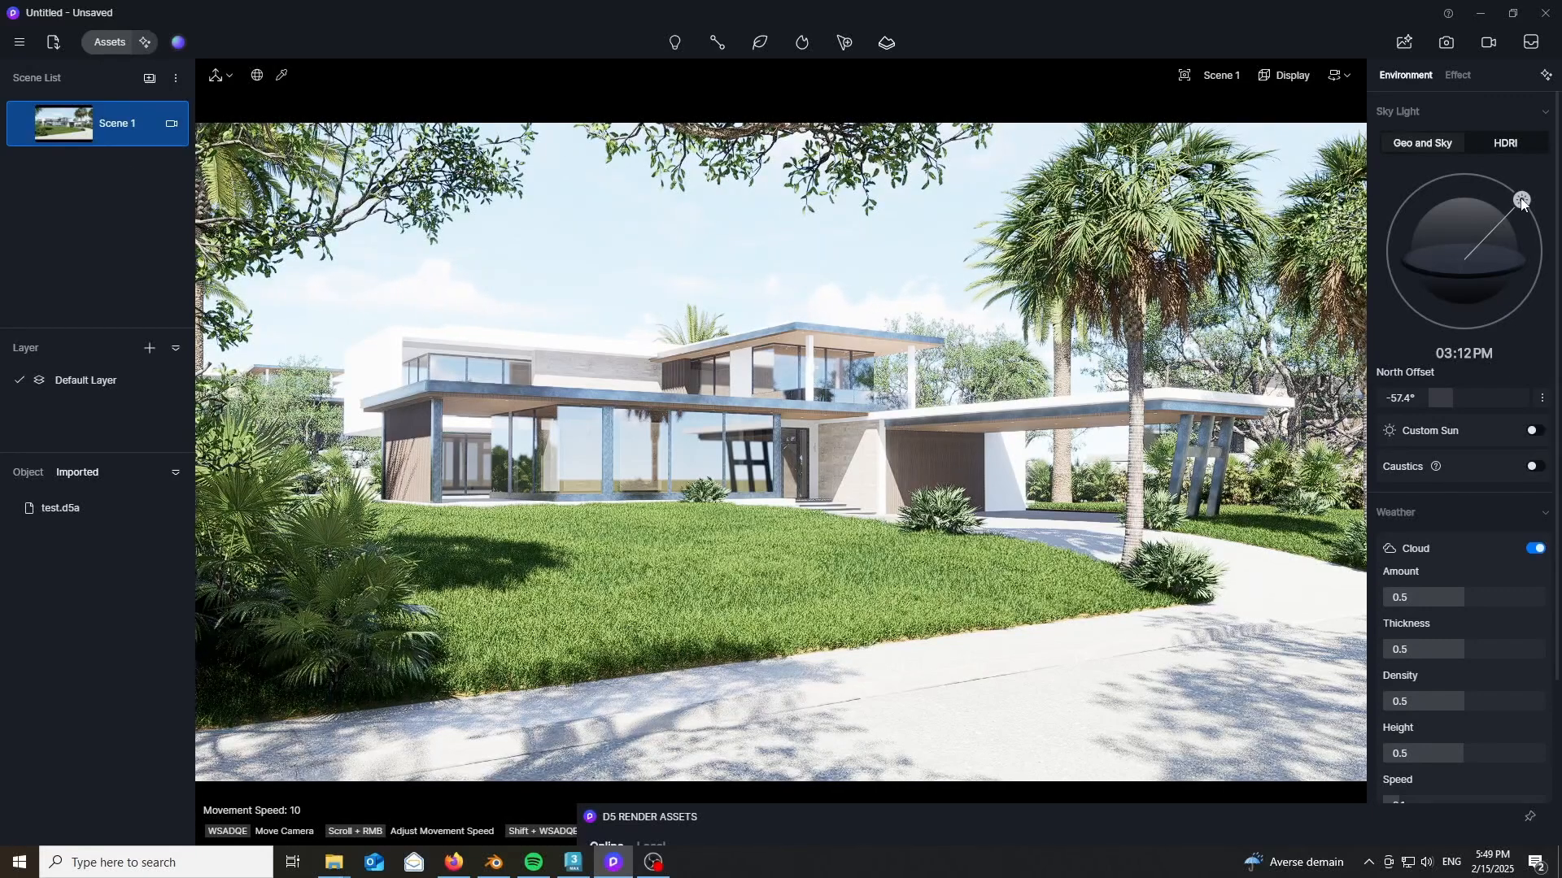
- Set the Geo and Sky time to 04:57 PM with a north offset of -65.1°, and update Scene 1
drag(1522, 203, 1556, 234)
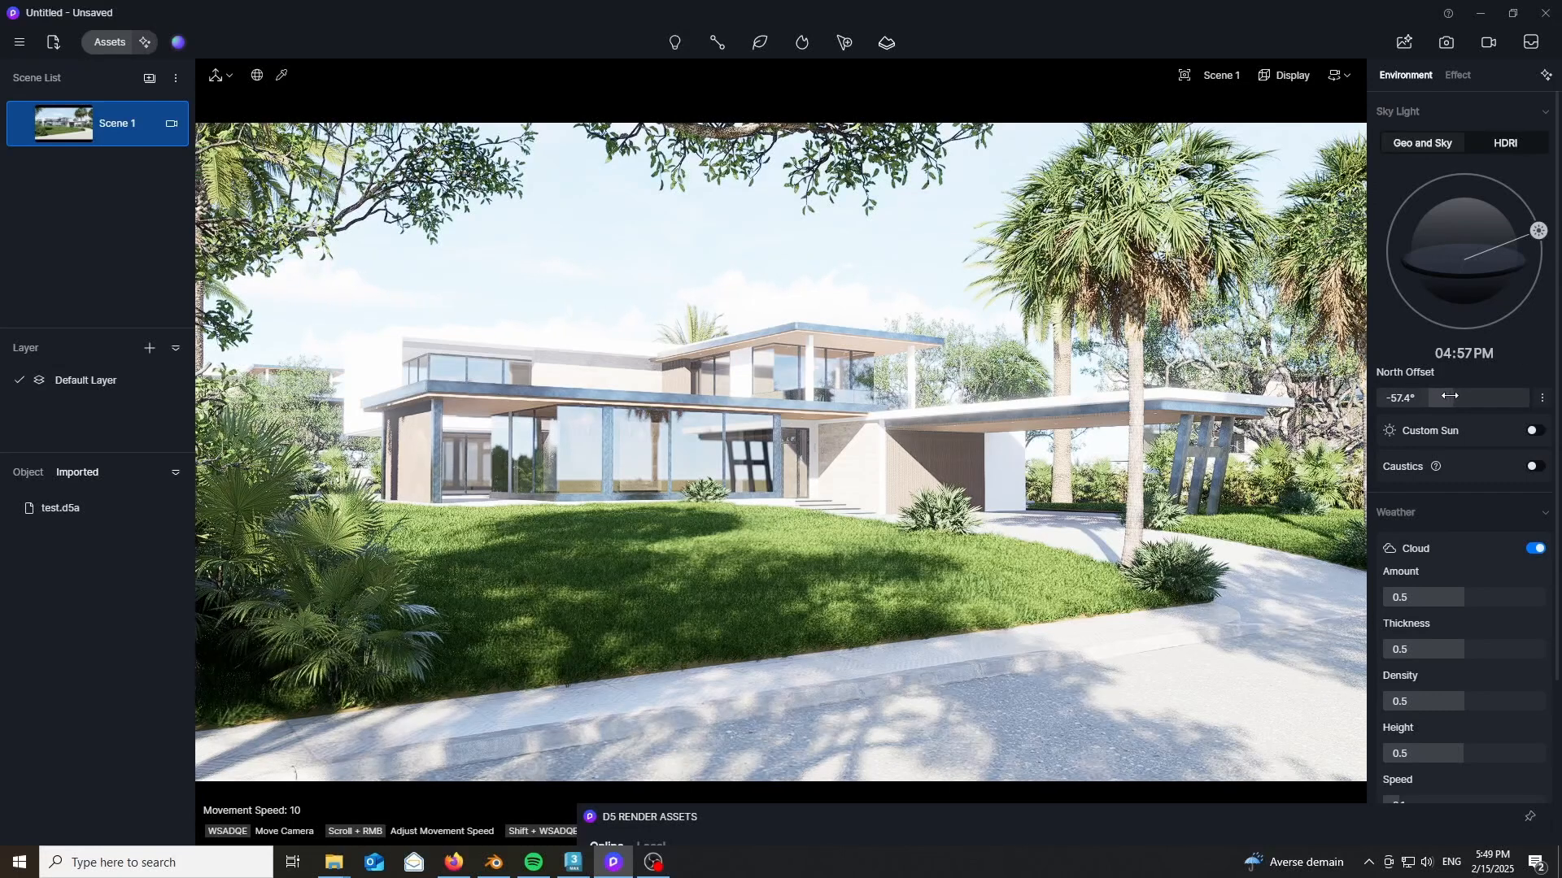
scroll(1449, 397, down, 2)
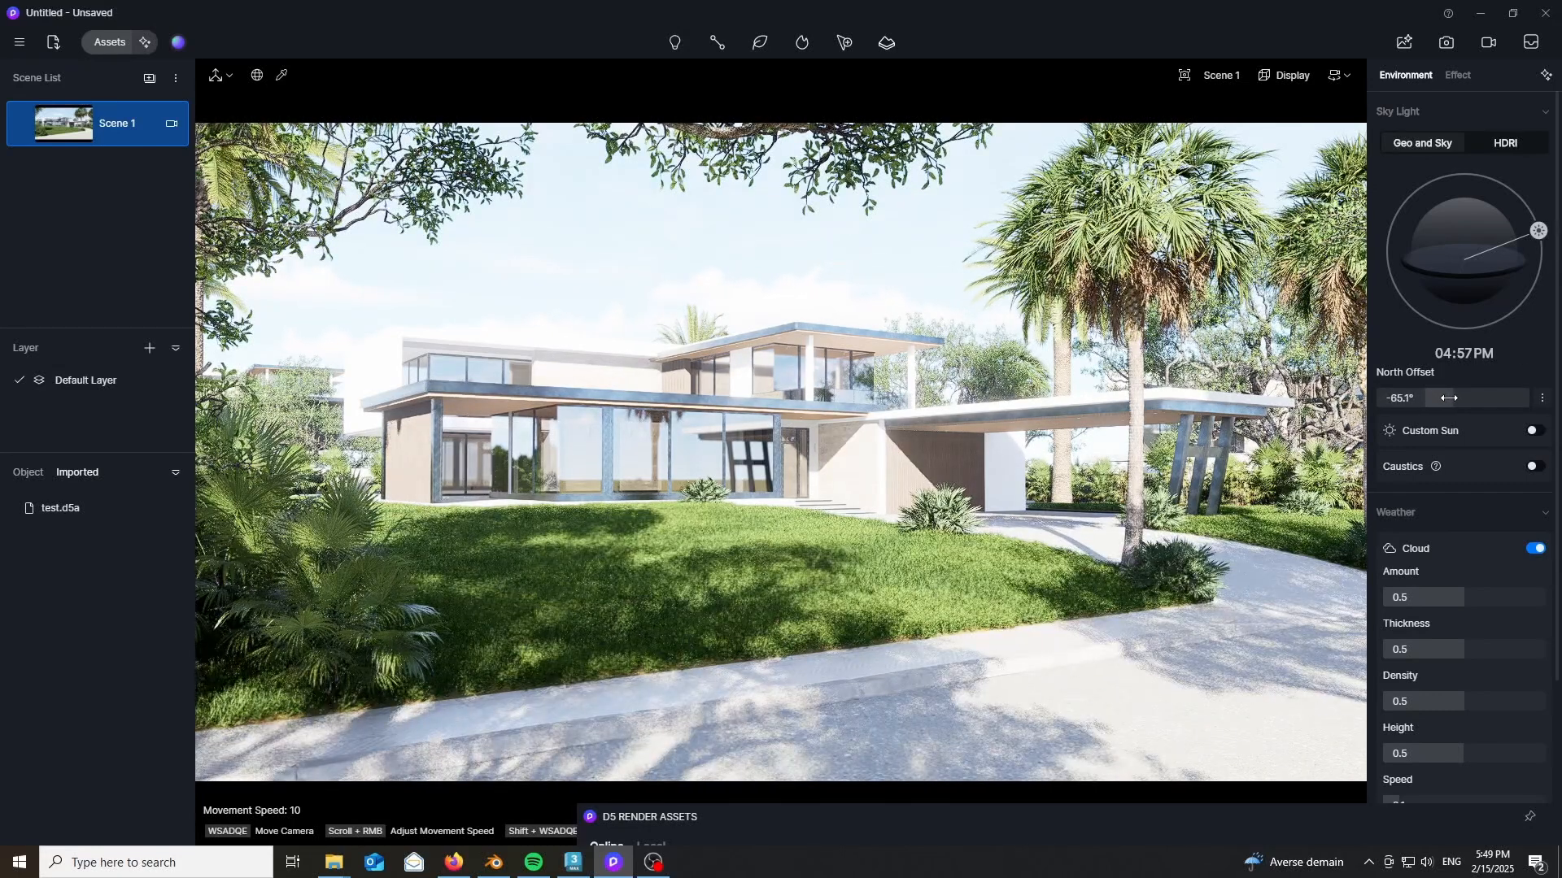
click(21, 127)
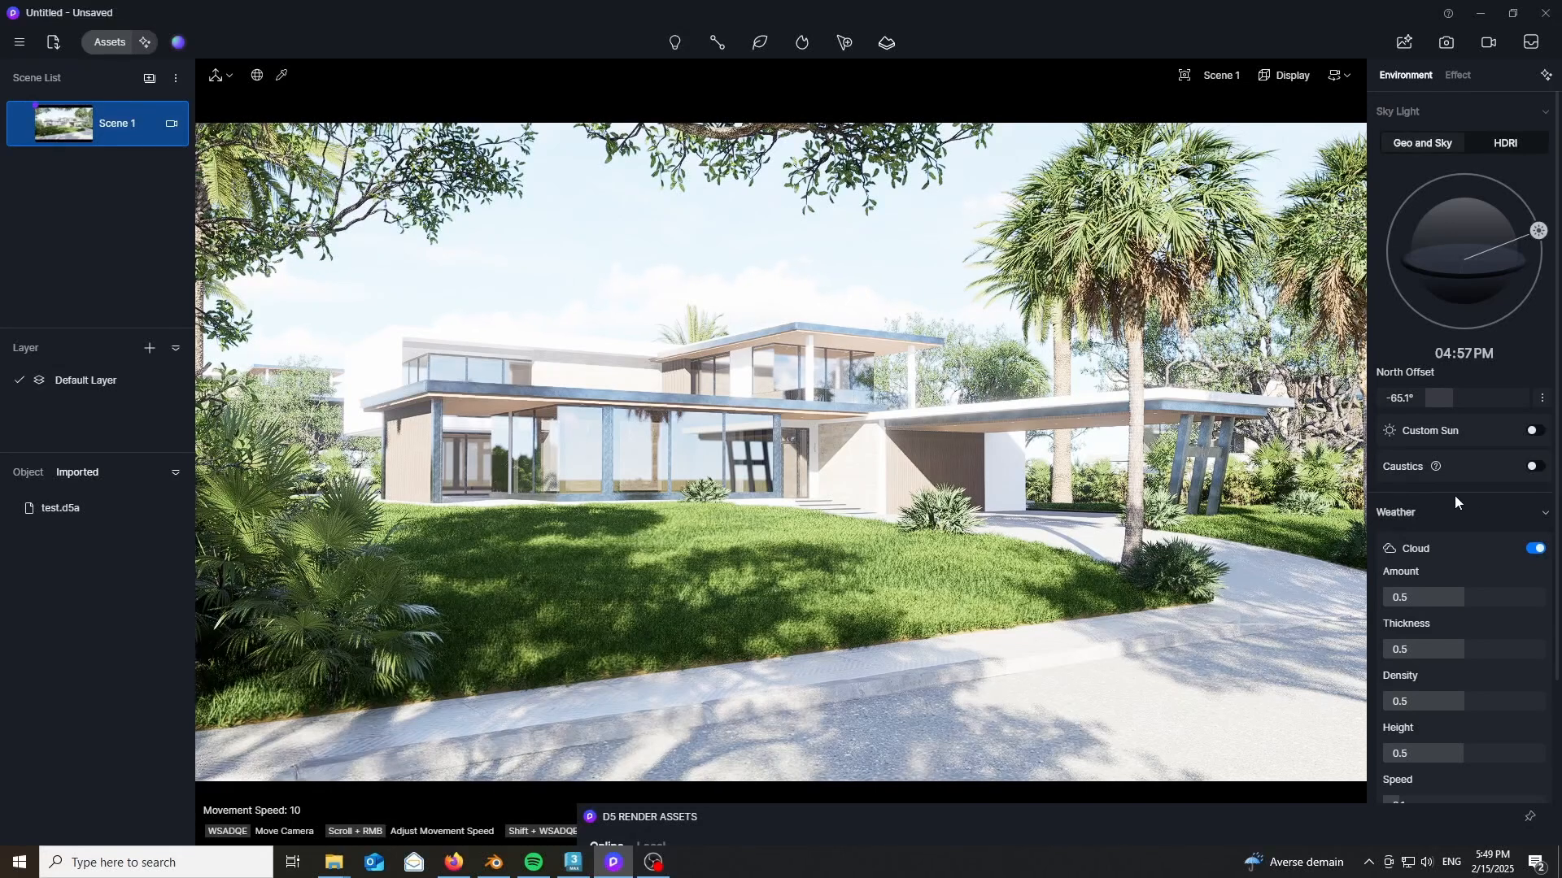
scroll(1454, 496, down, 3)
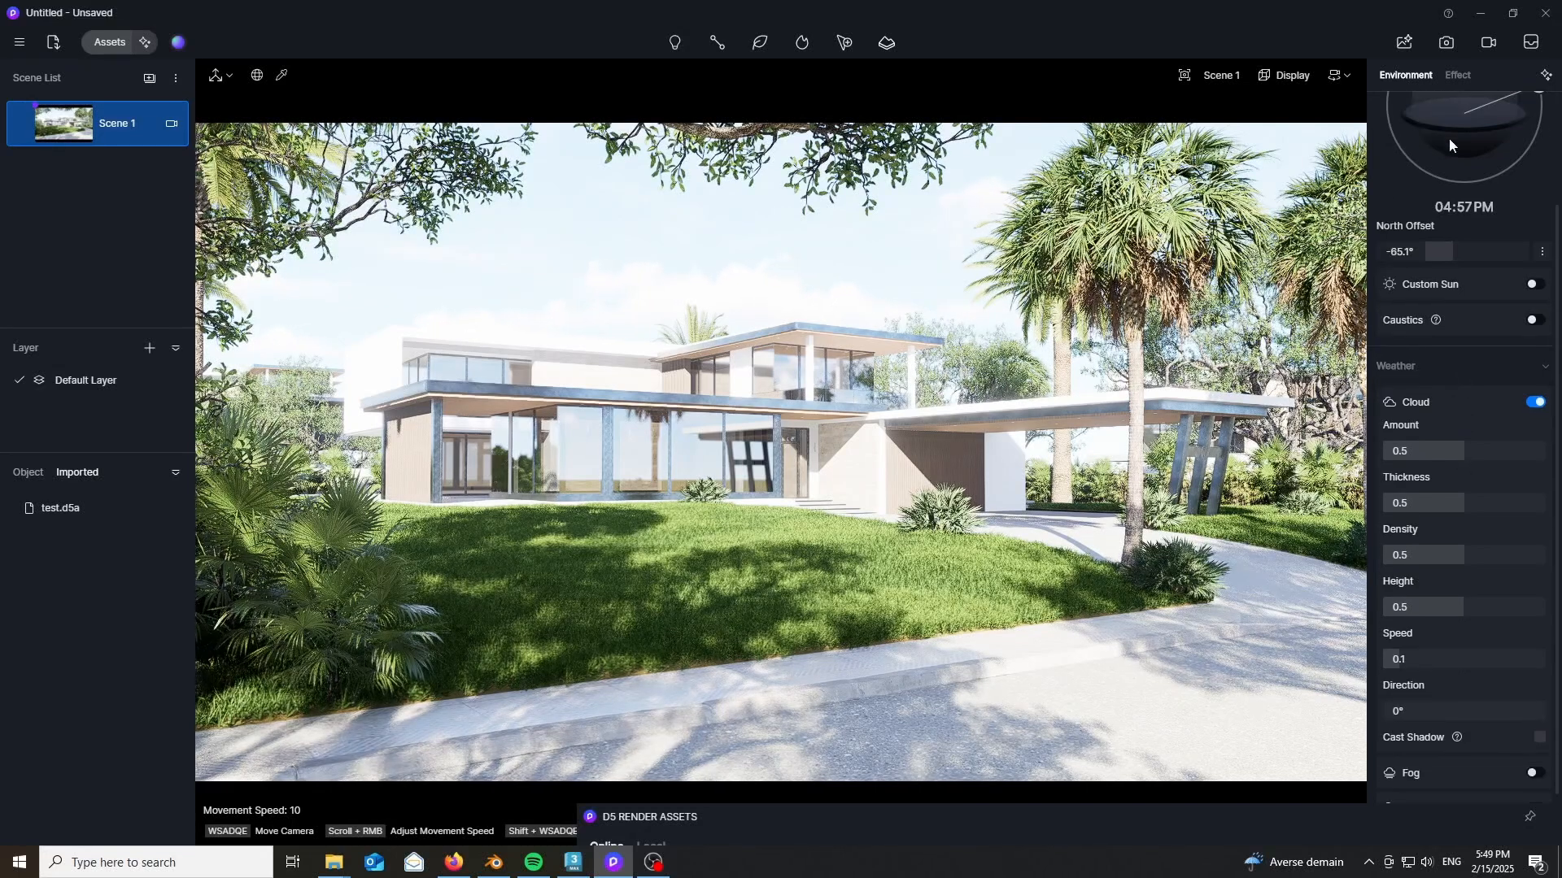
scroll(1445, 407, up, 3)
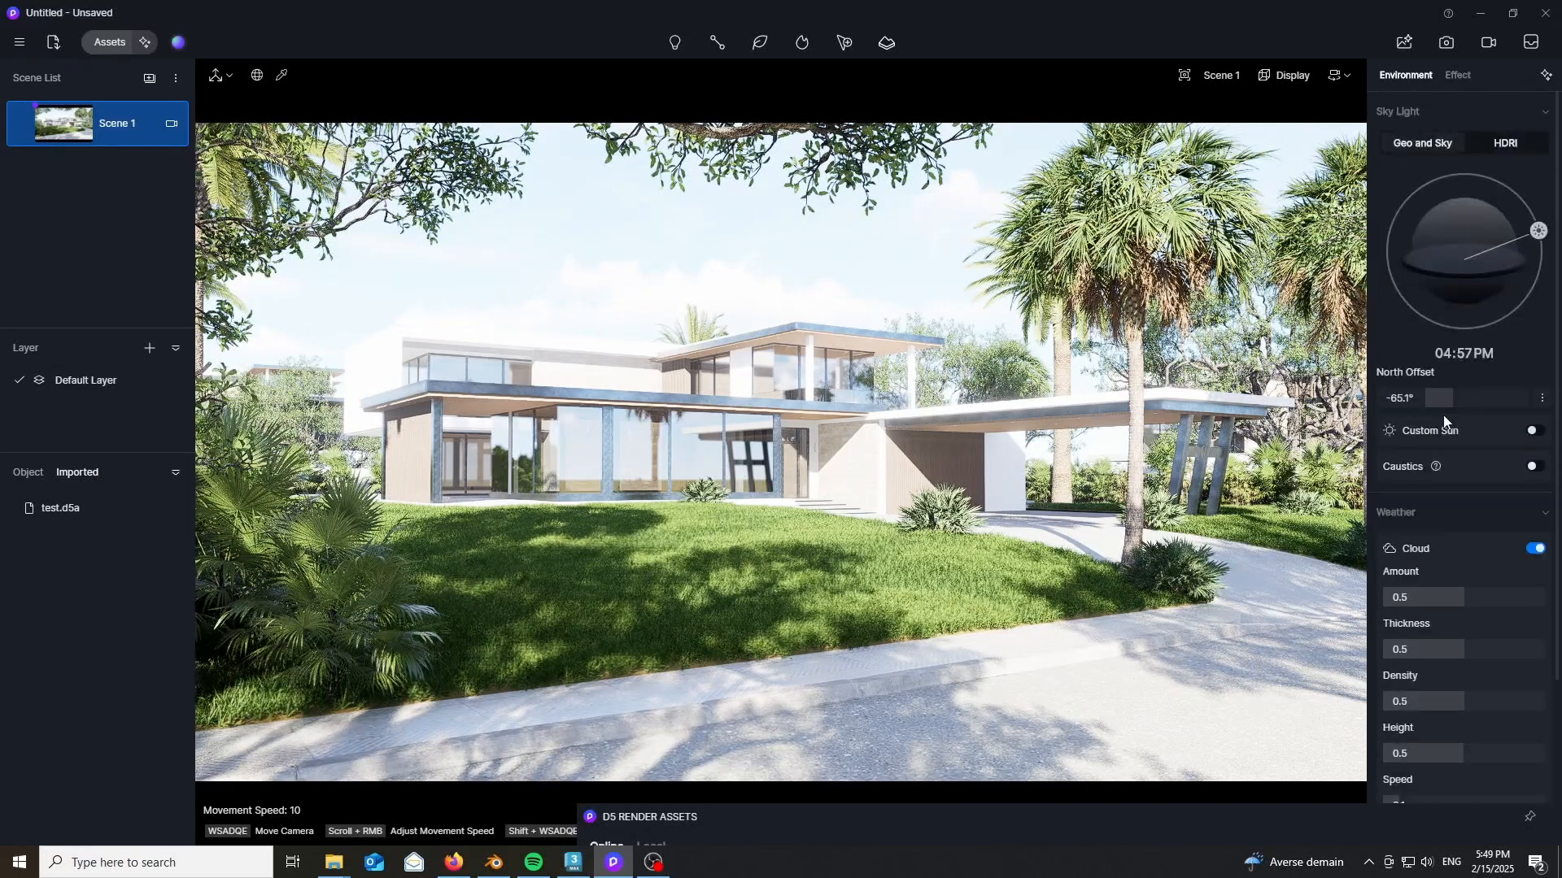
click(1459, 77)
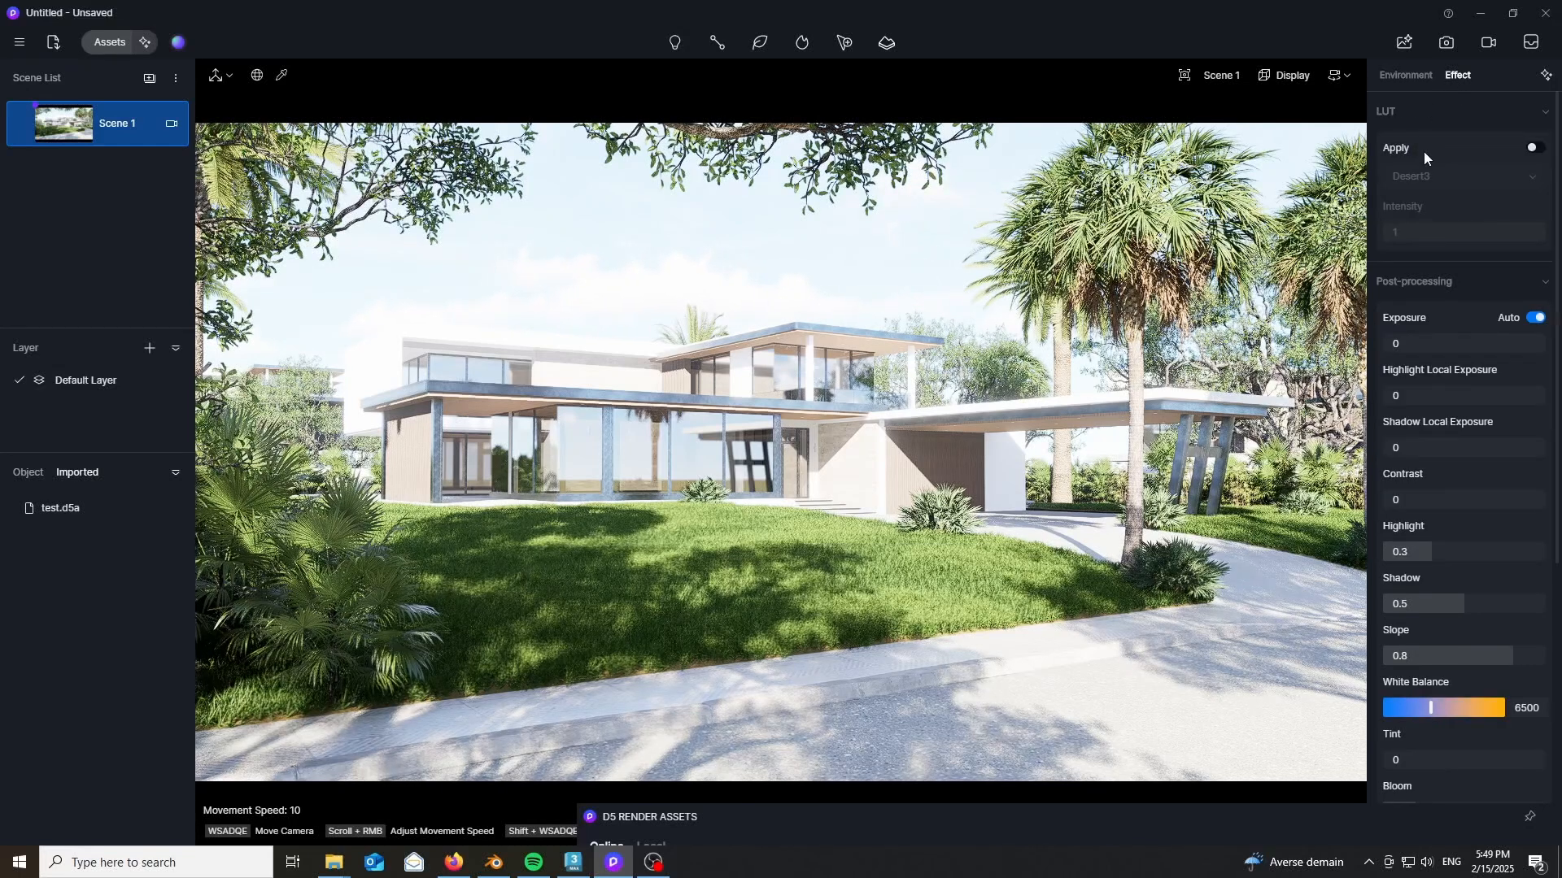
scroll(1423, 153, down, 1)
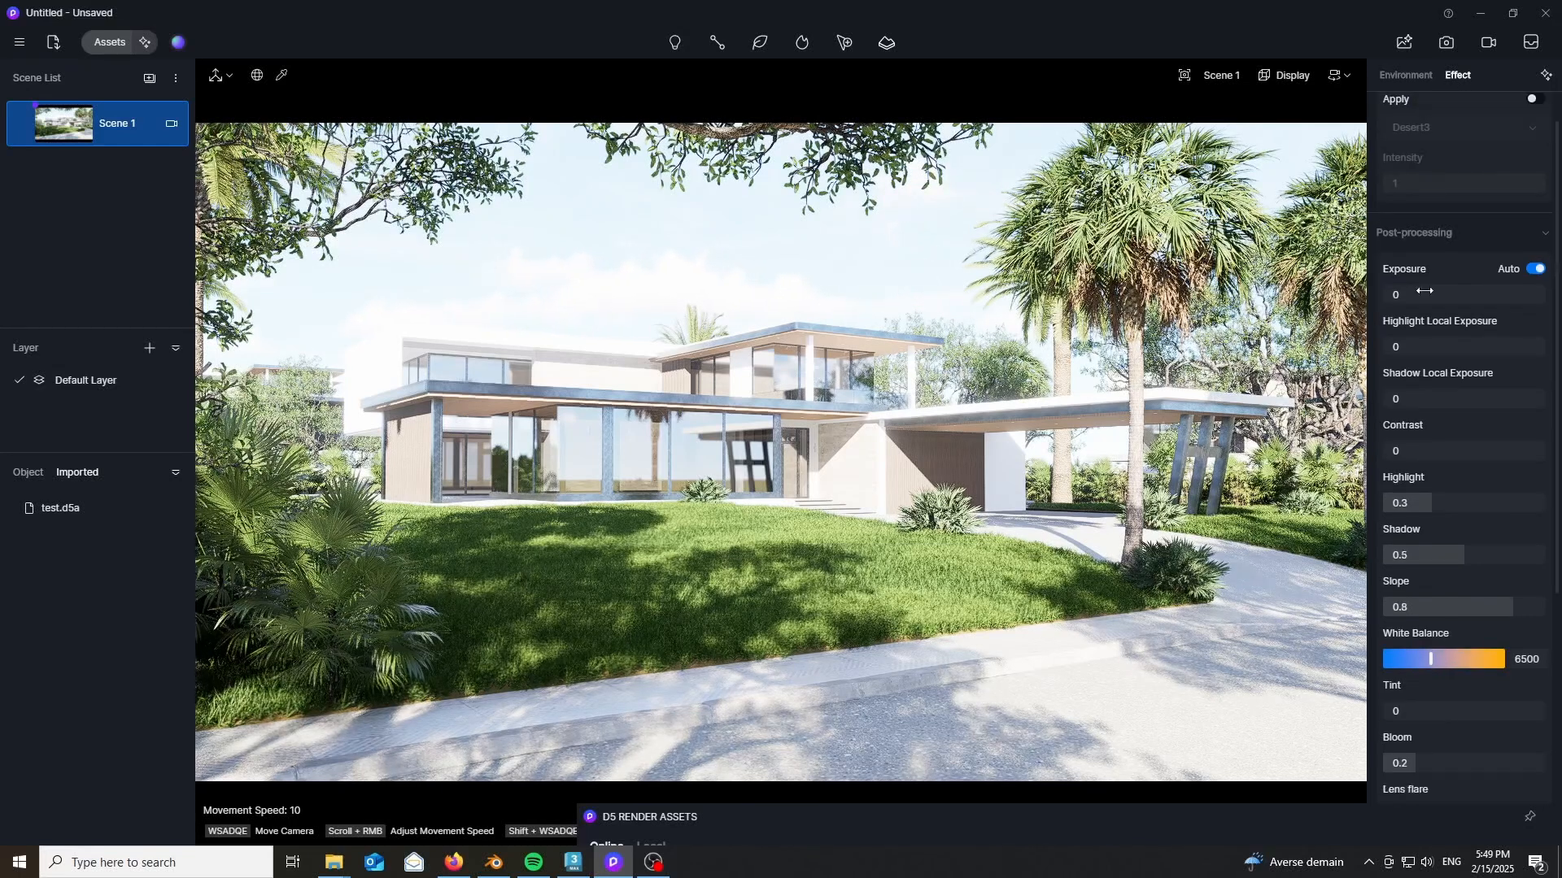
click(1403, 76)
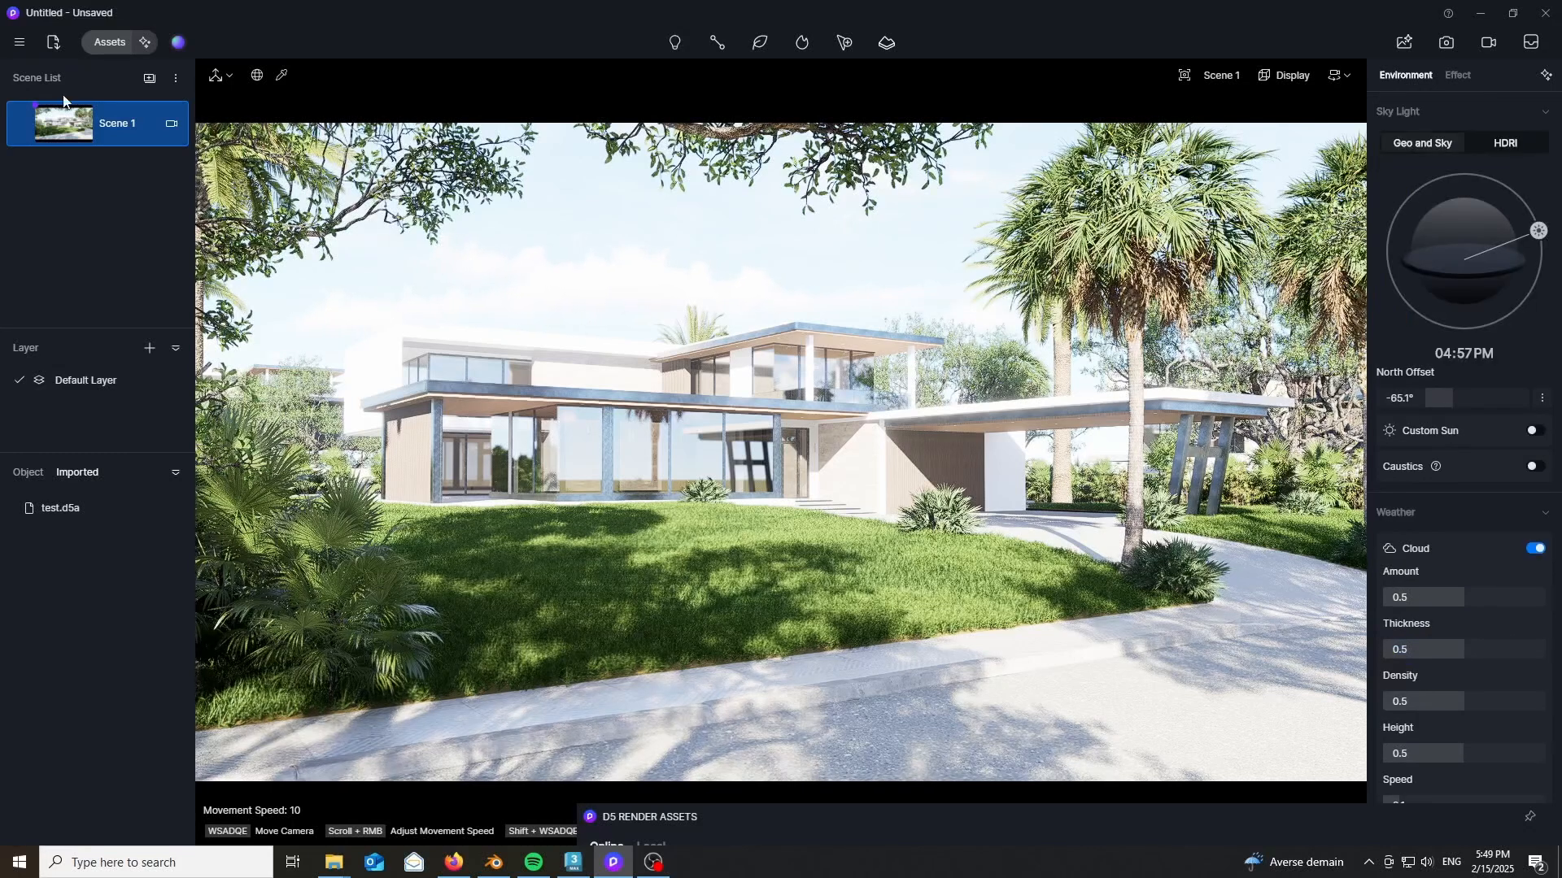
- Turn off auto exposure for both the Scene 1 camera and the post-processing effects, keeping the exposure at 0
click(174, 126)
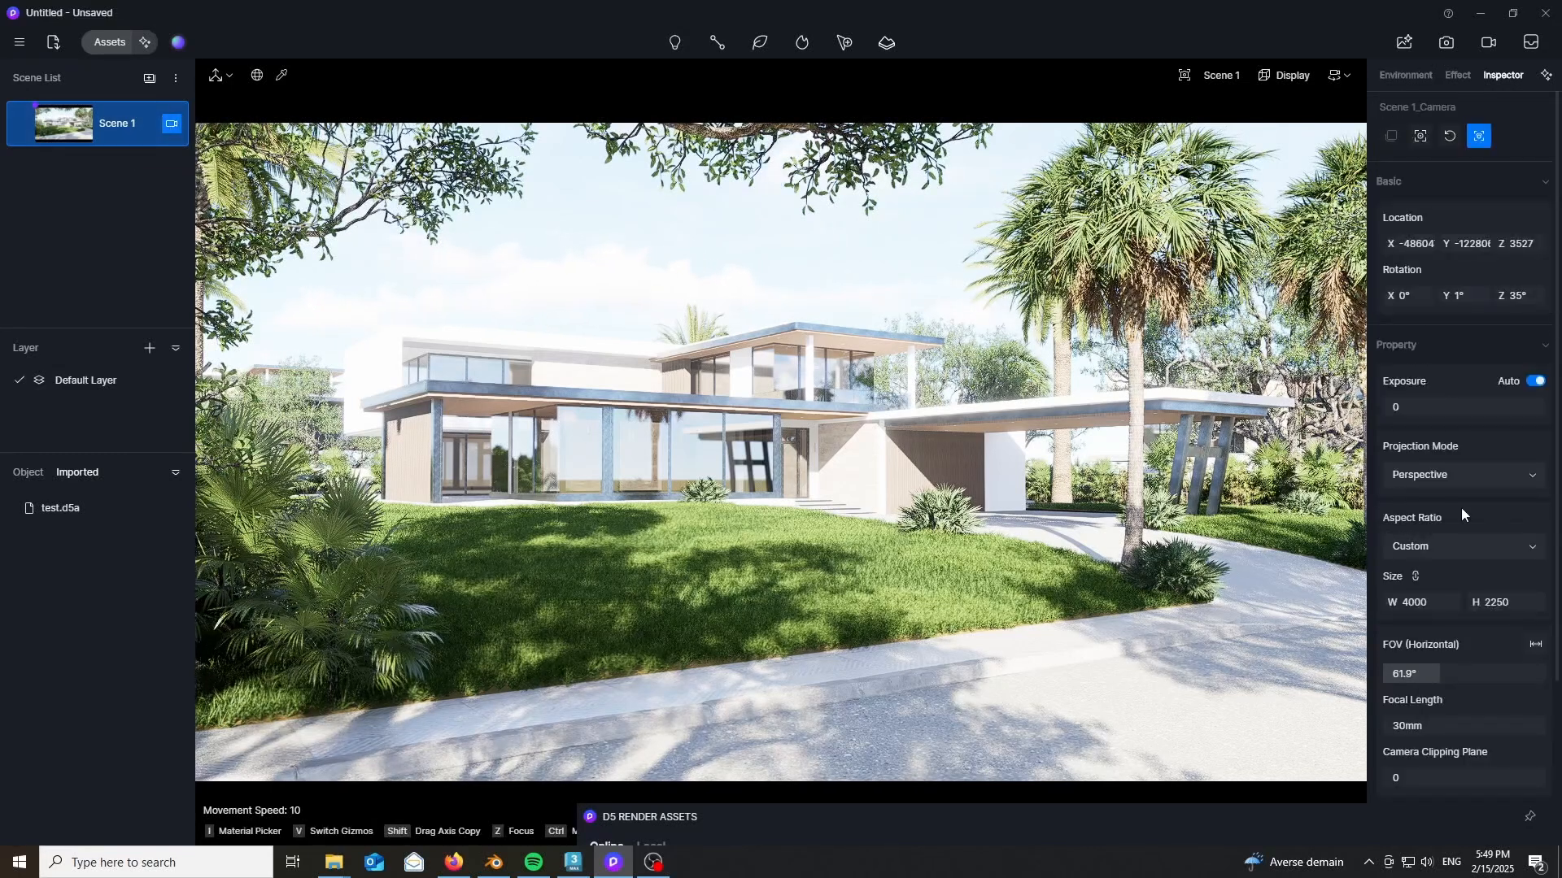
scroll(1469, 493, down, 2)
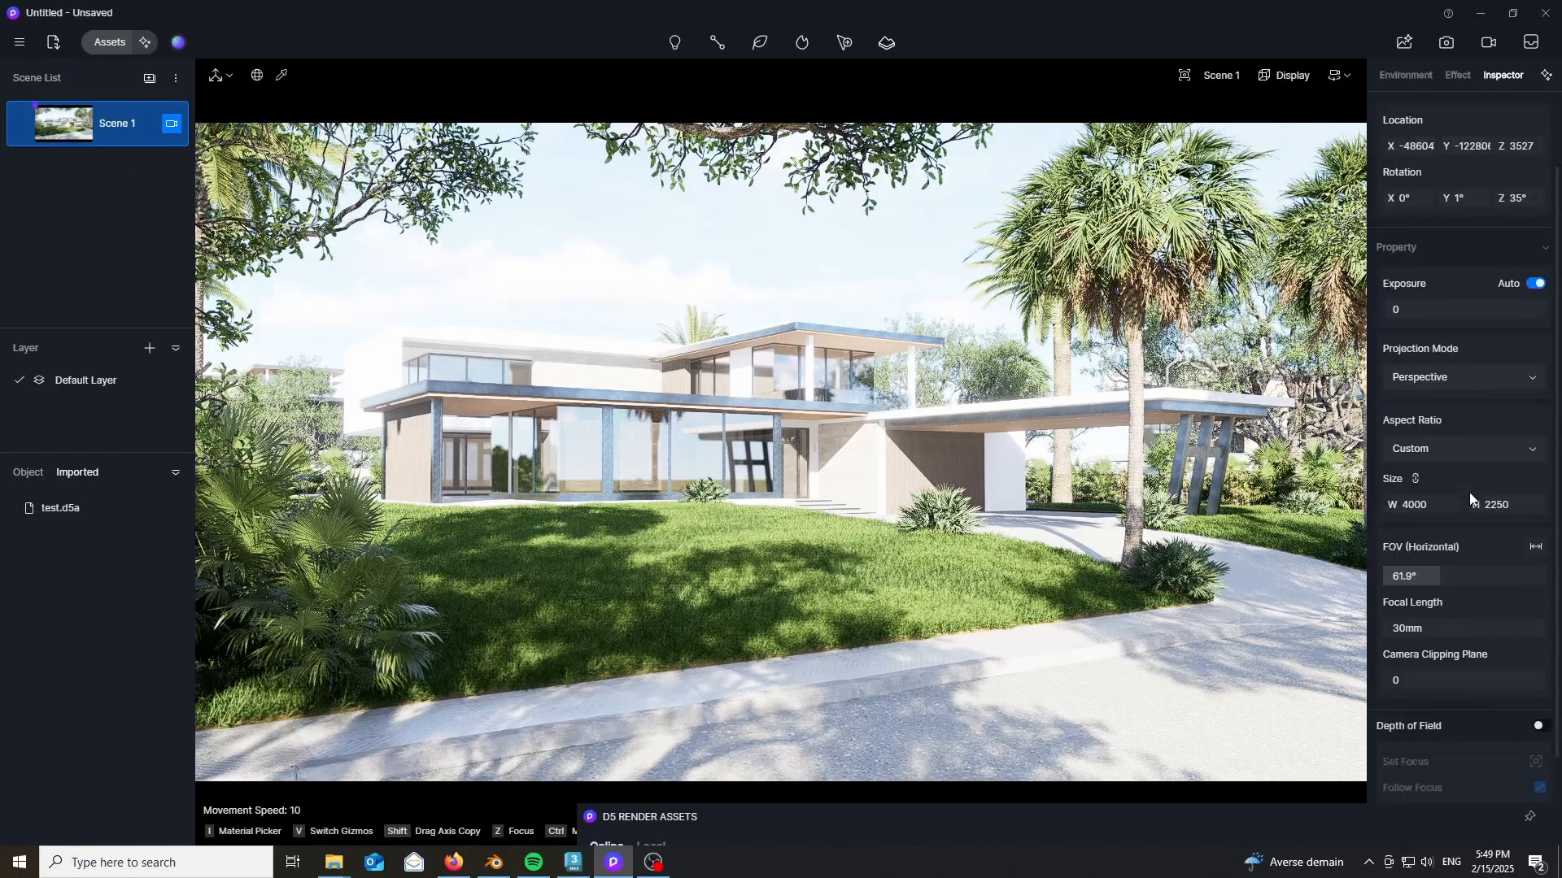
click(1534, 286)
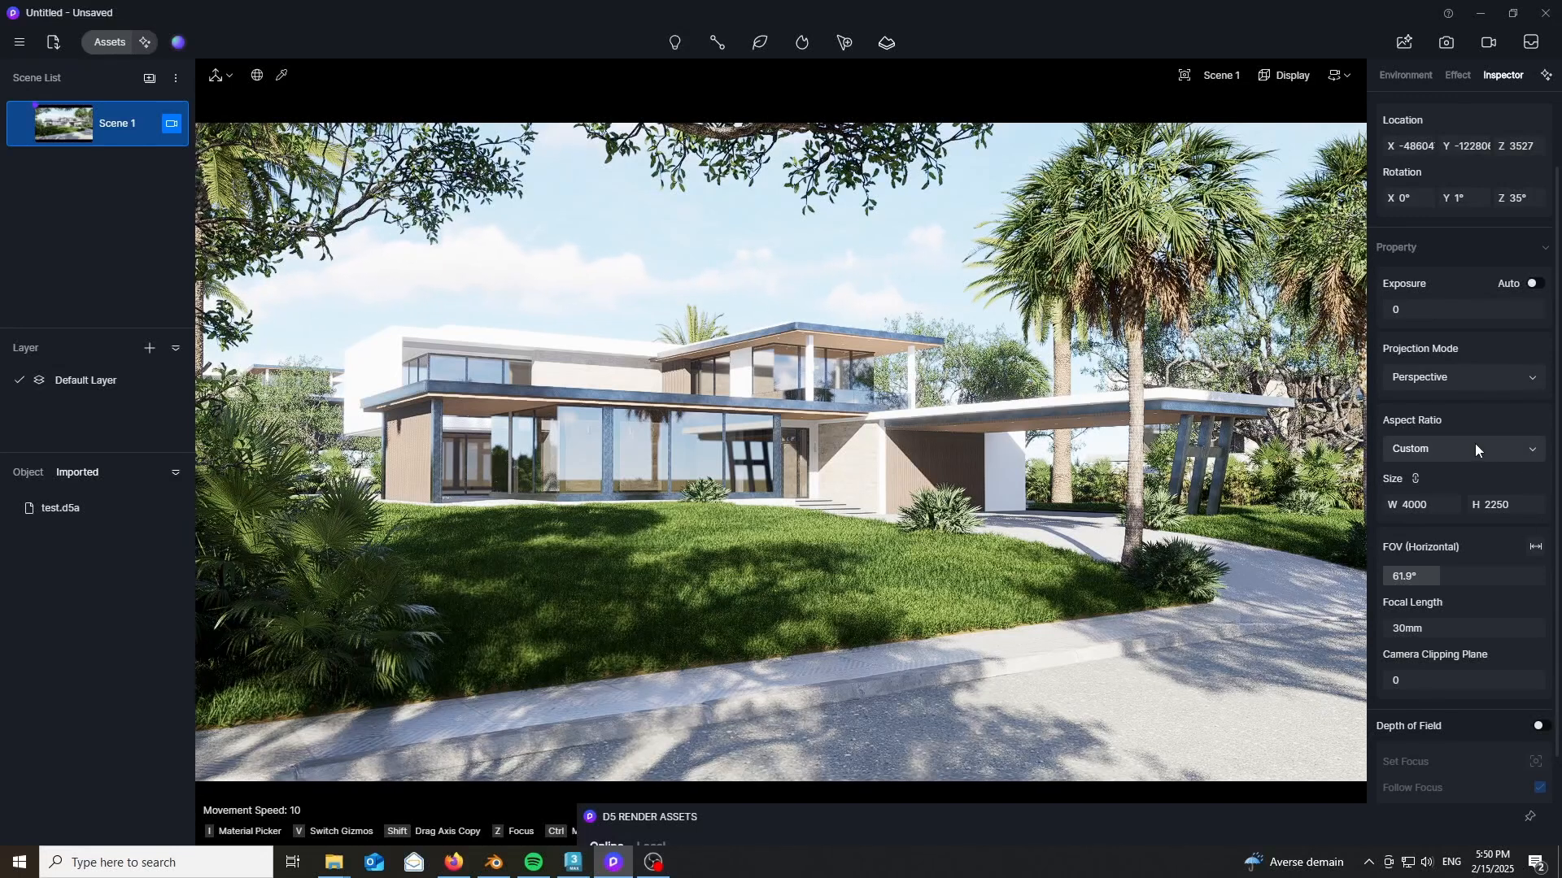
click(1453, 77)
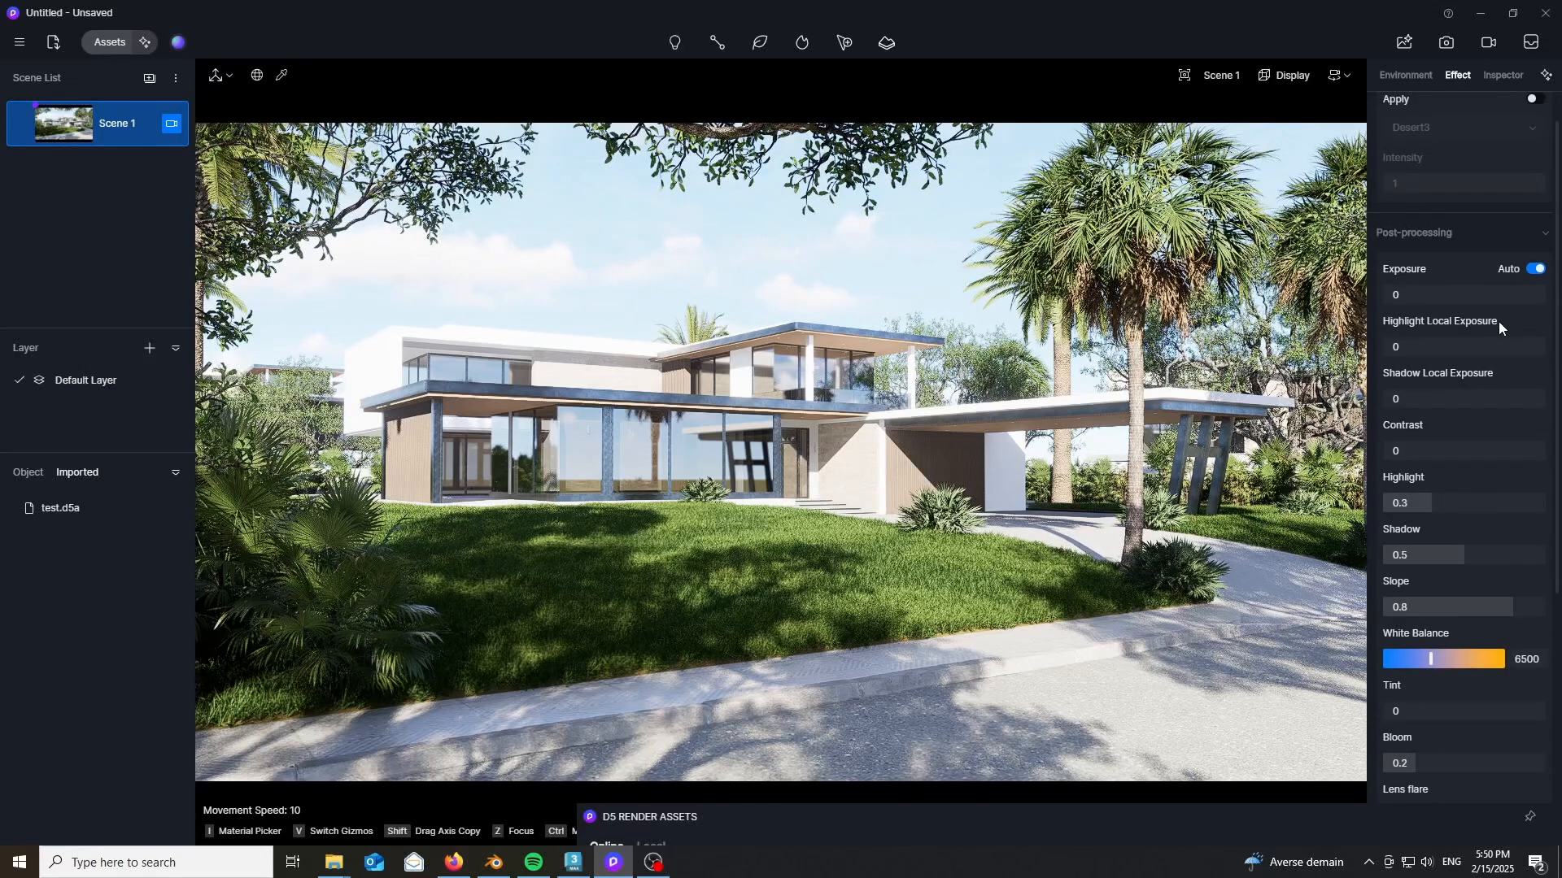
click(1533, 269)
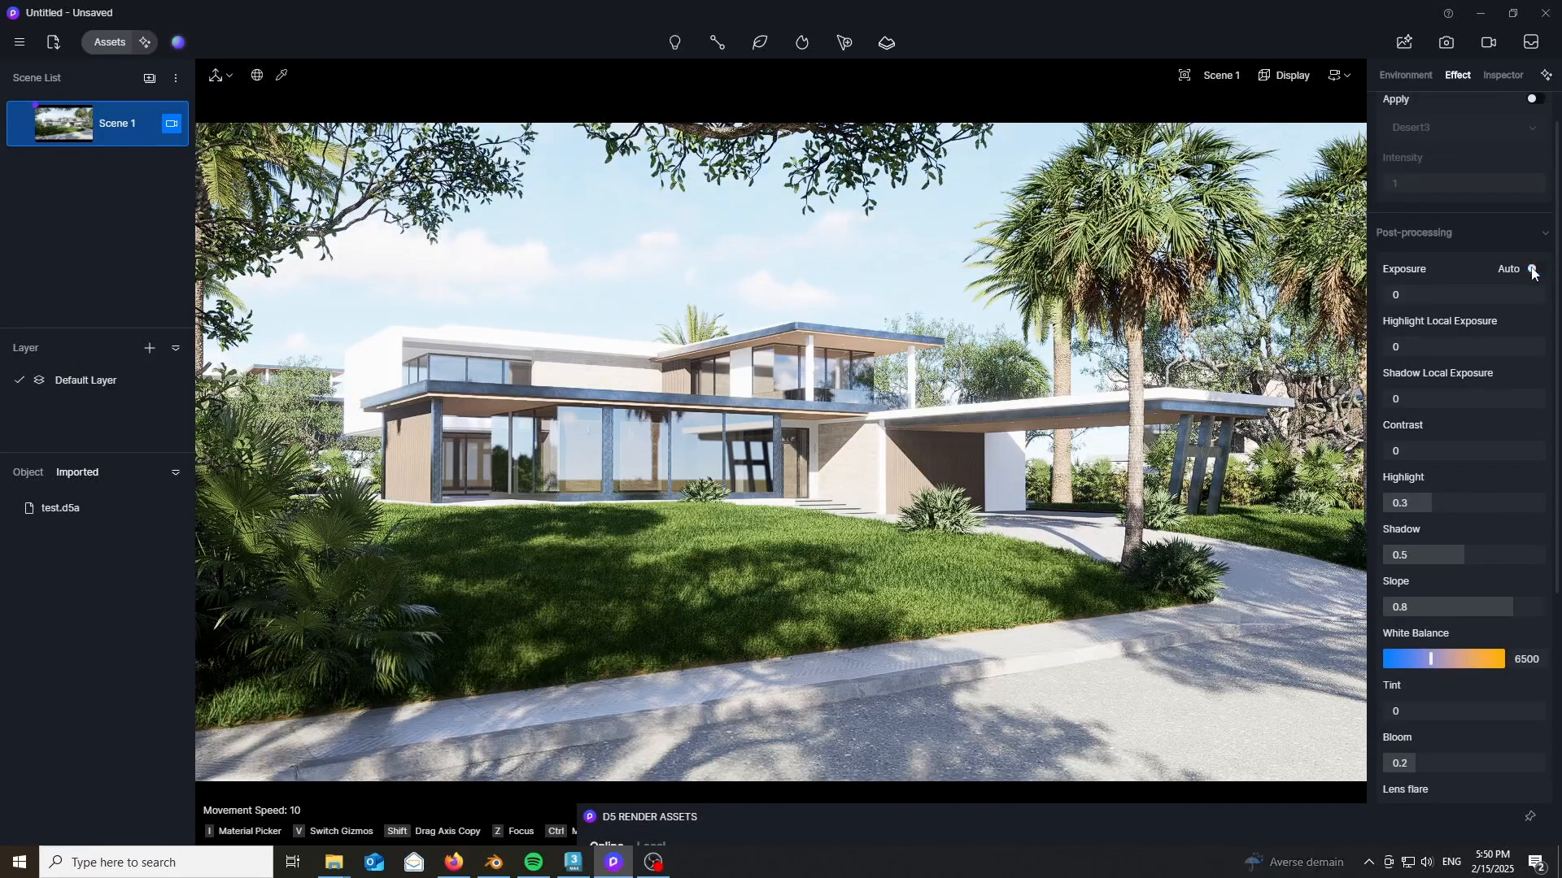
drag(1439, 293, 1440, 291)
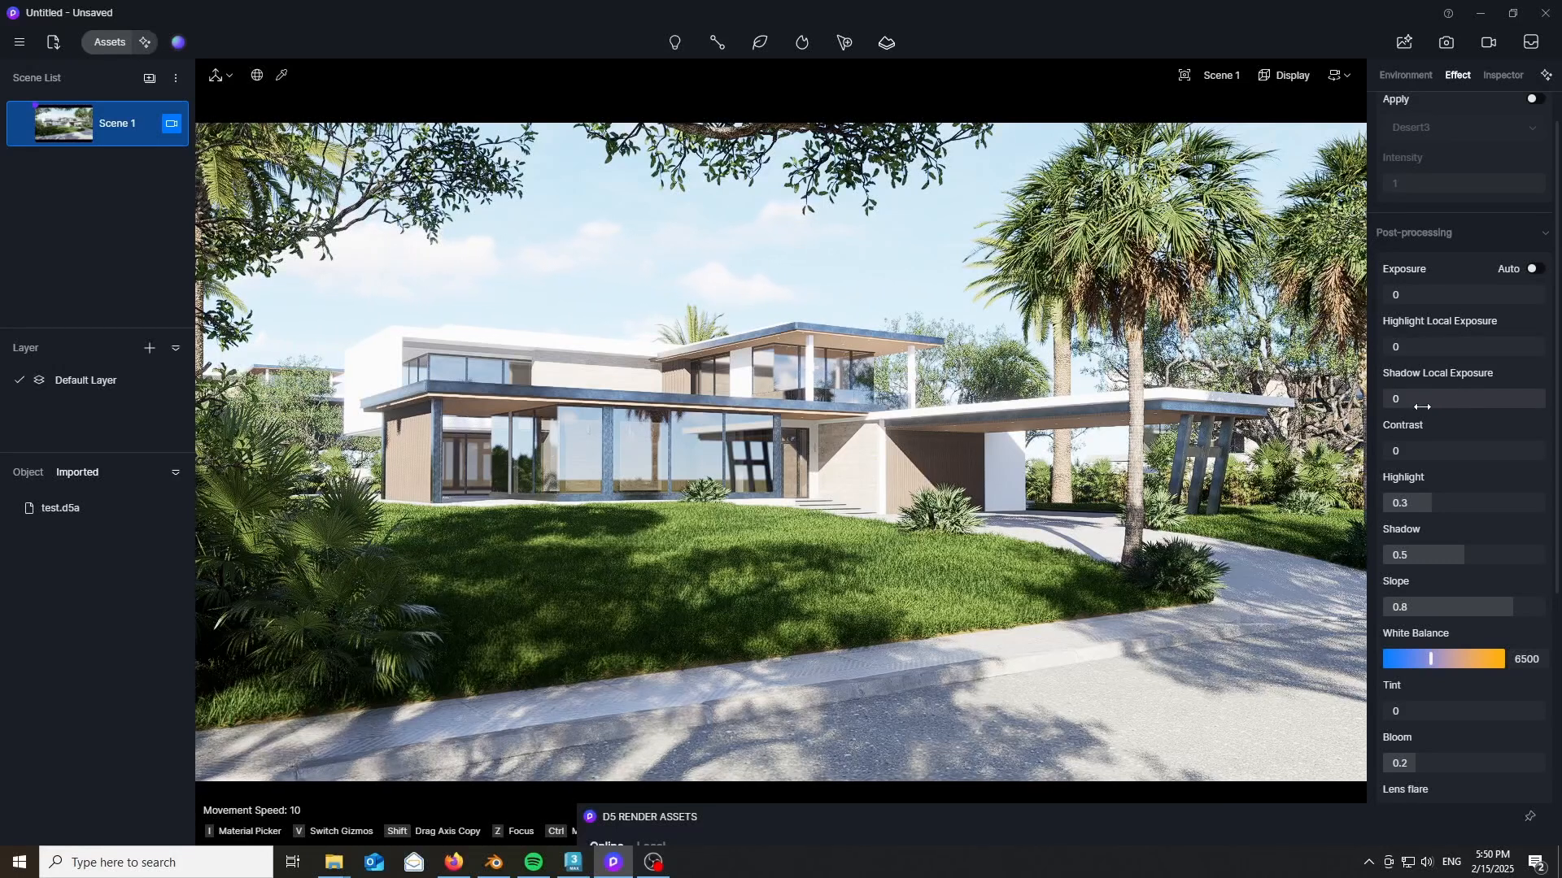
- Set the post-processing white balance to 7377 and the tint to 0.02, keeping the contrast at 0
scroll(1476, 439, down, 2)
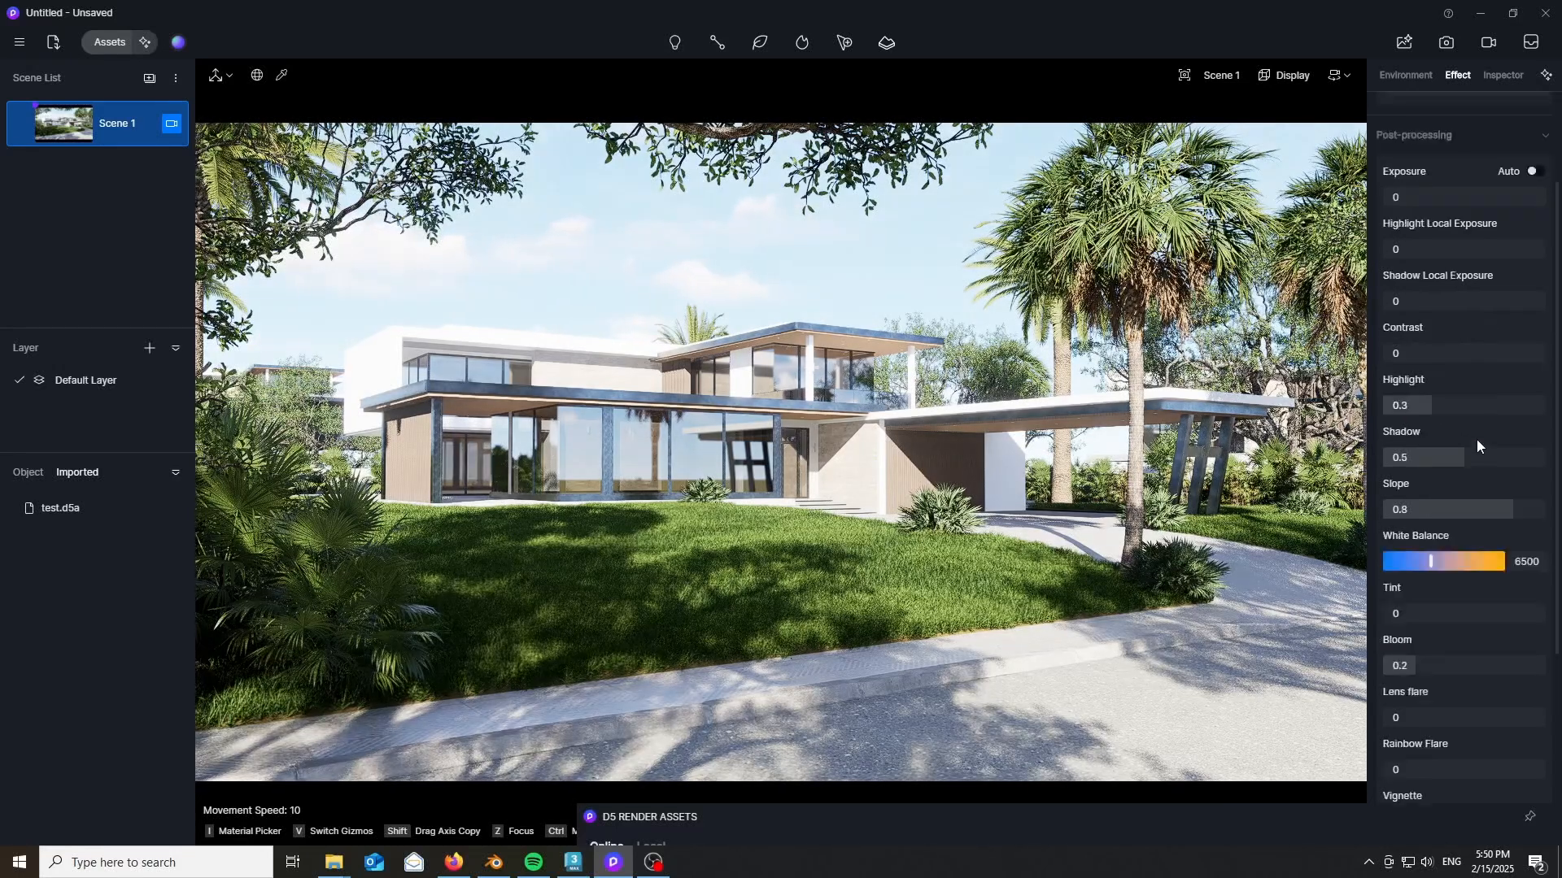
scroll(1476, 439, down, 1)
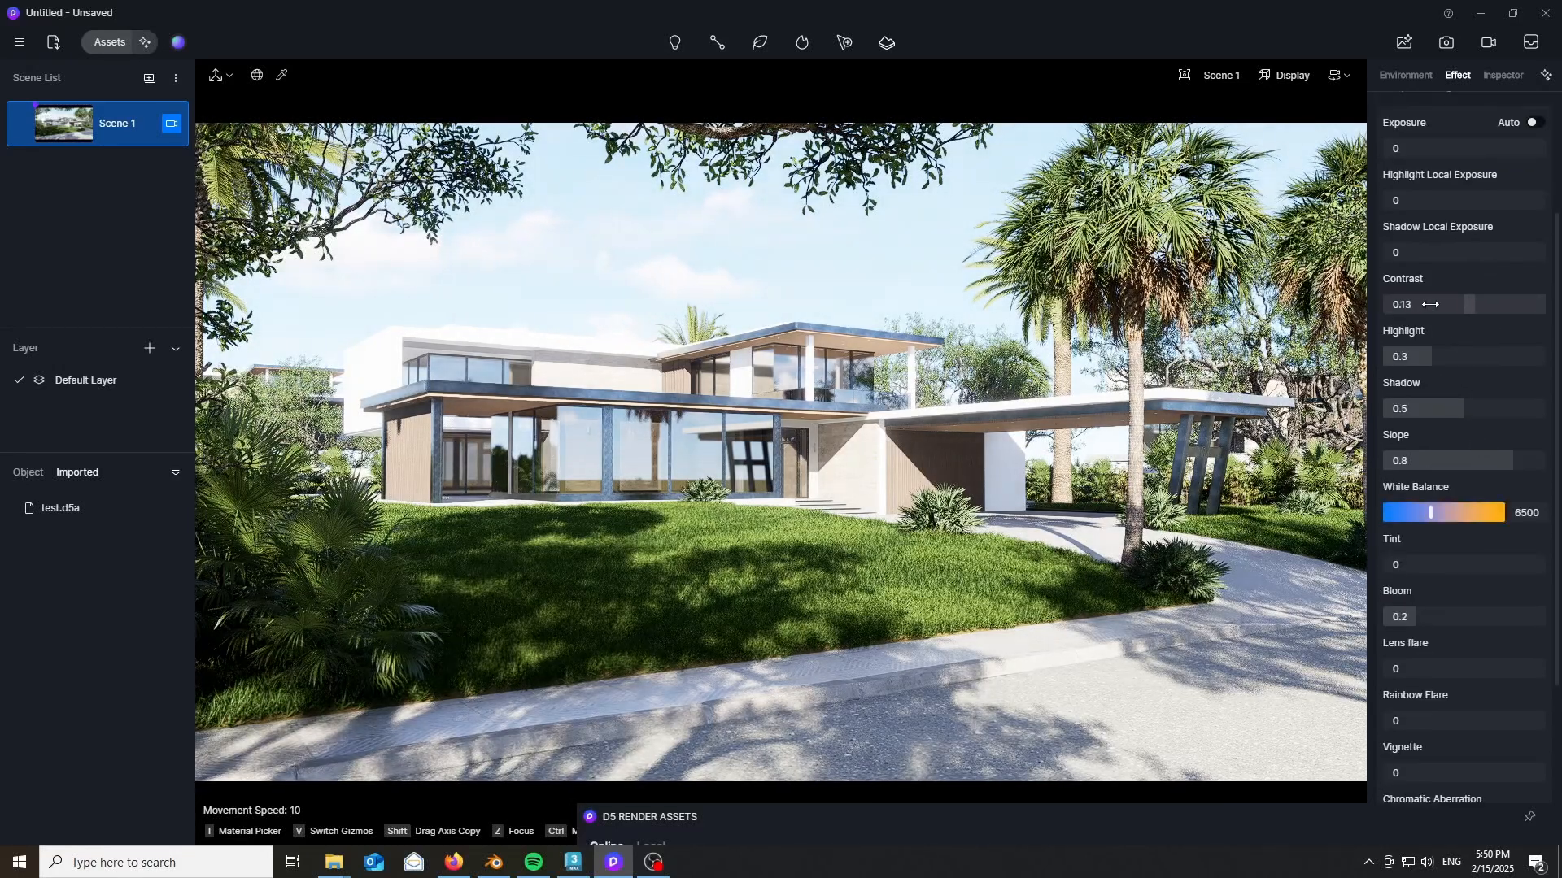
drag(1435, 304, 1417, 306)
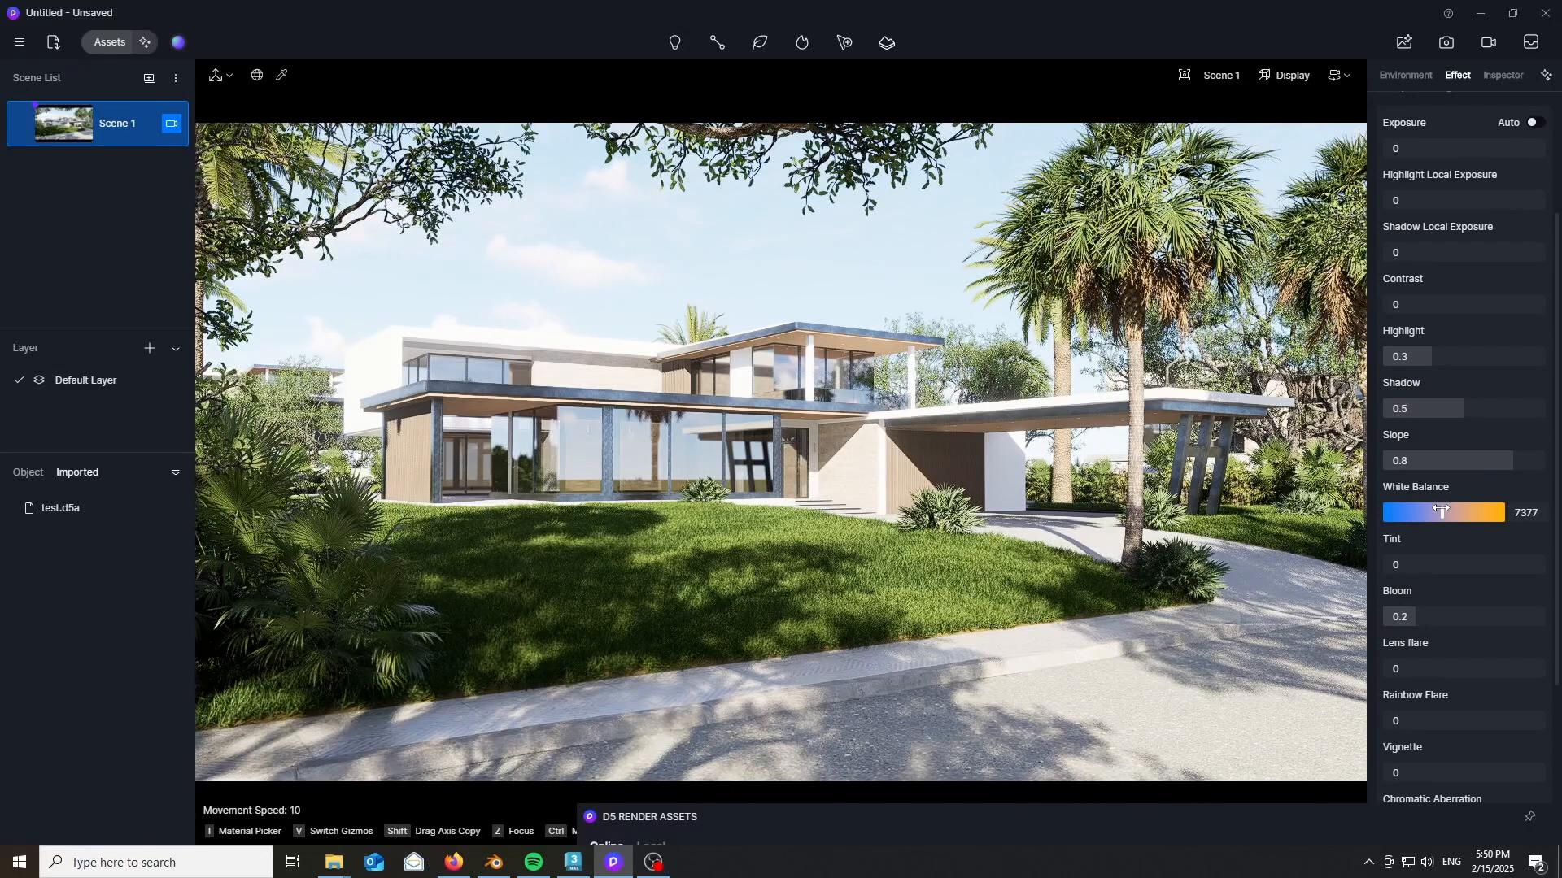
scroll(1475, 558, down, 3)
drag(1409, 420, 1415, 422)
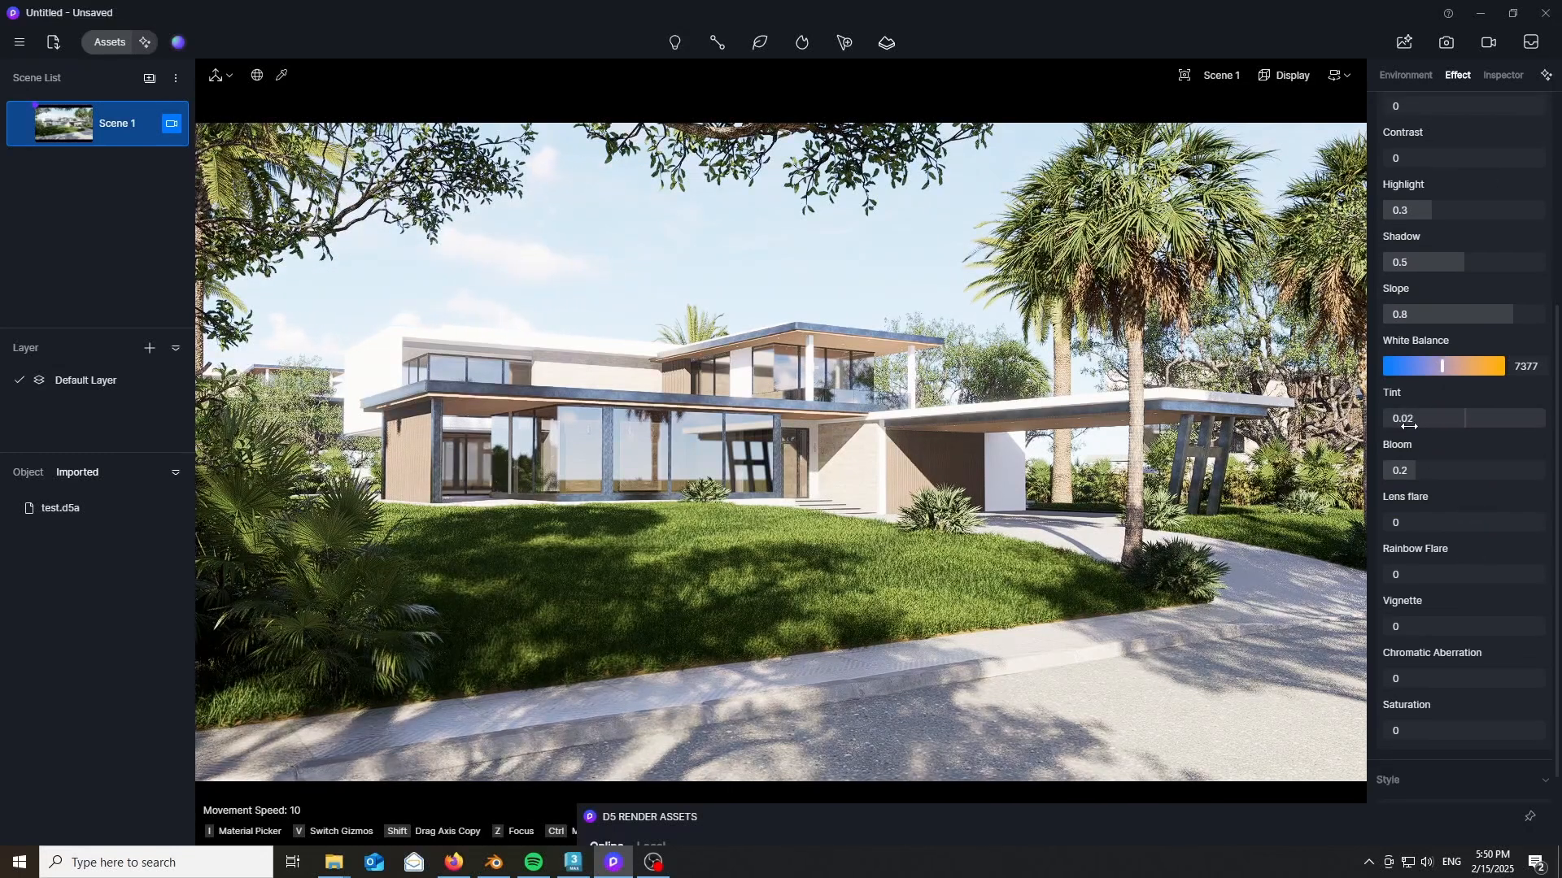
- Set the post-processing vignette to 0.1 and keep the lens flare at 0
scroll(1452, 490, down, 1)
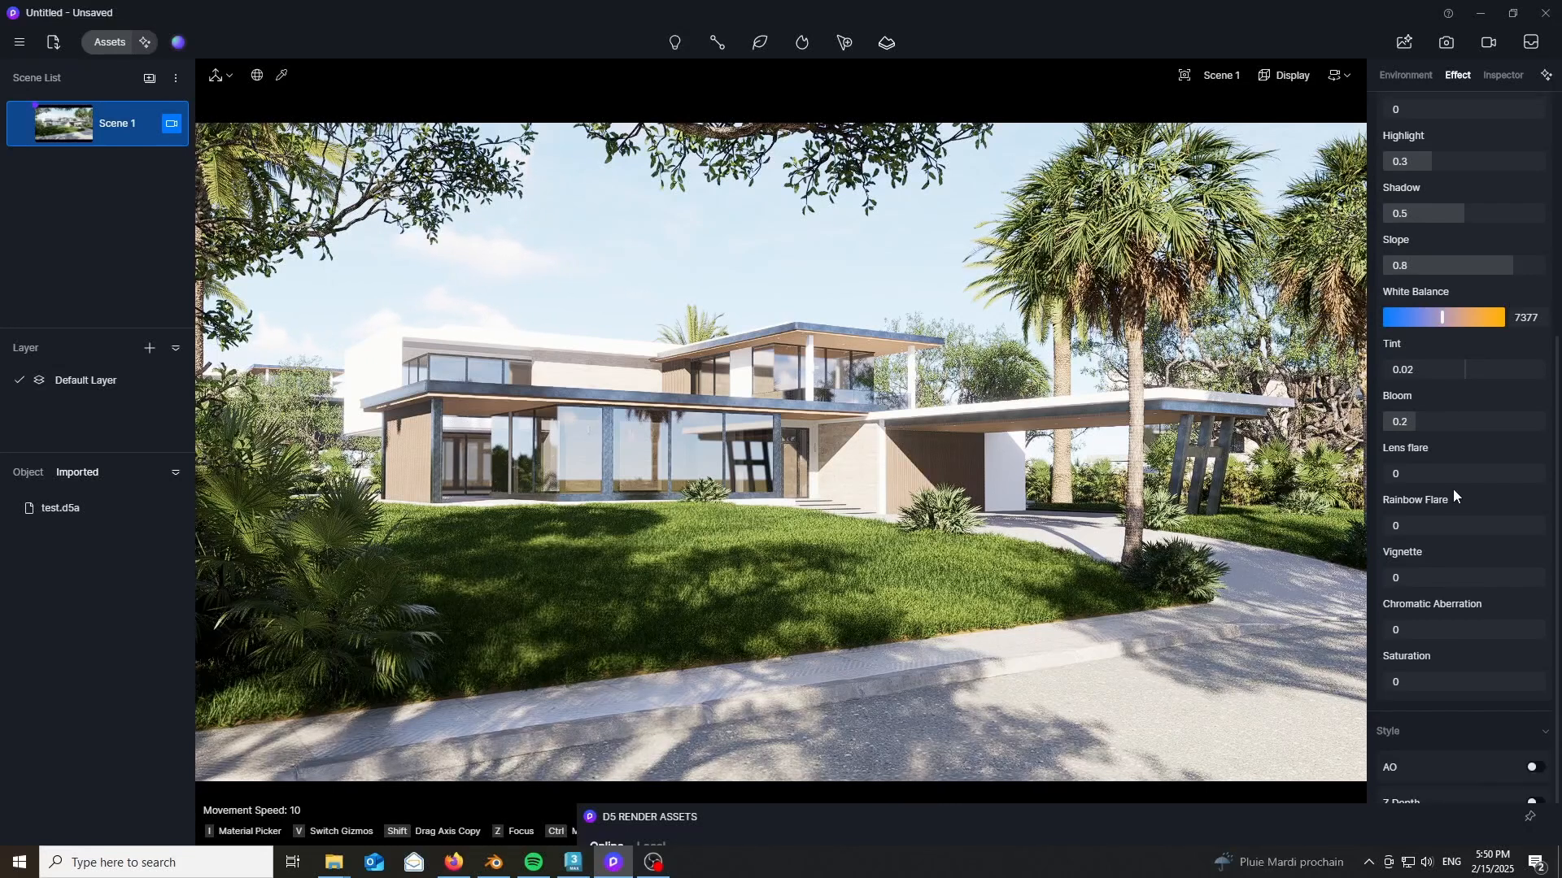
drag(1419, 474, 1382, 478)
scroll(1479, 508, down, 1)
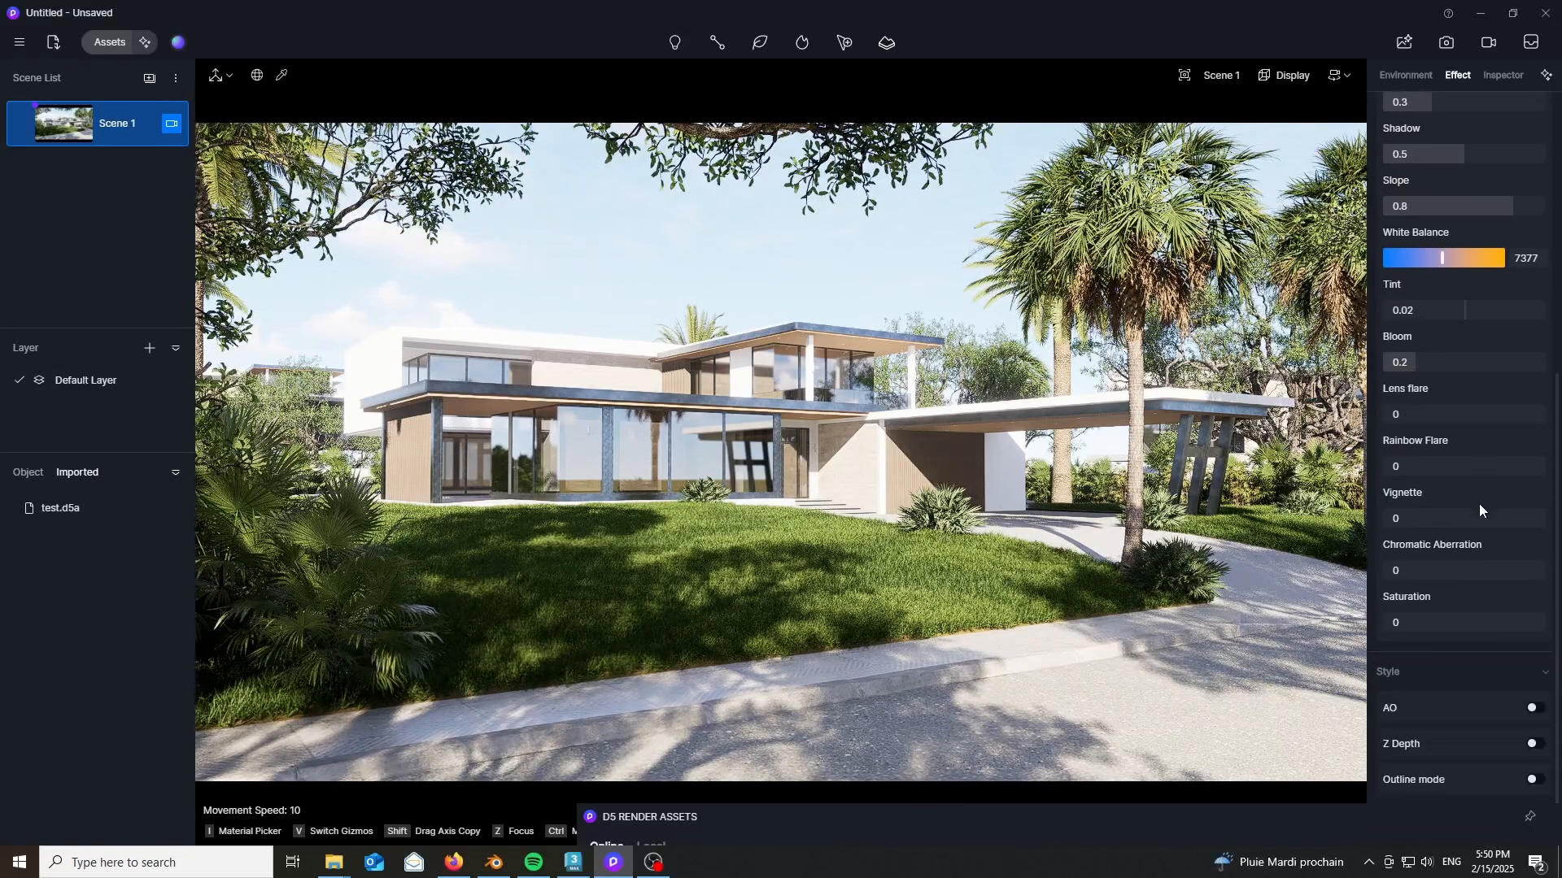
drag(1479, 511, 1432, 518)
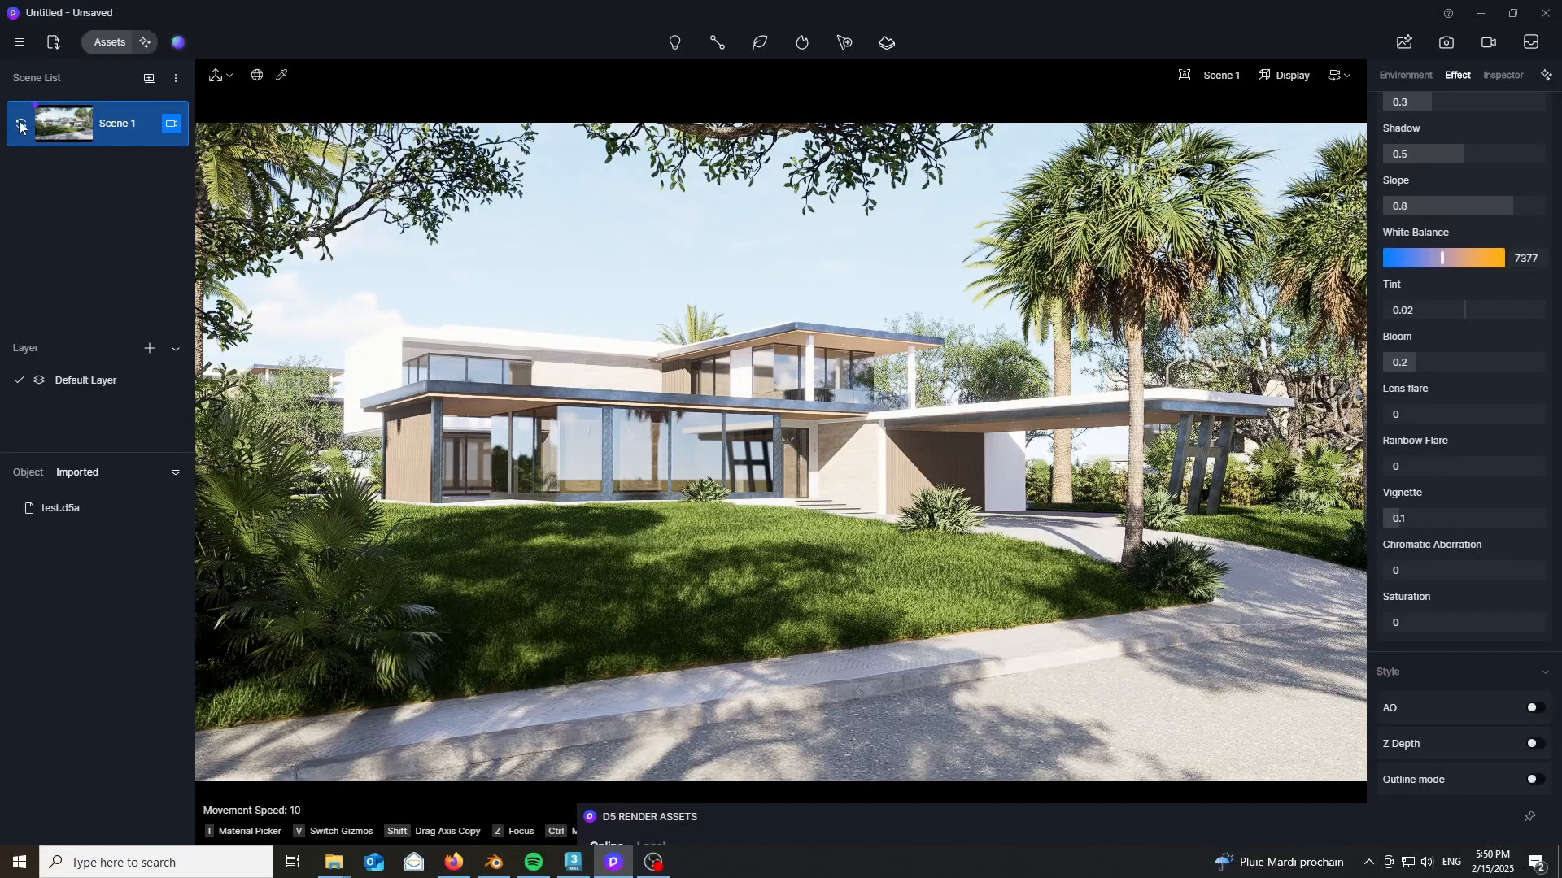
- Enable precipitation in the environment's weather settings
click(1419, 79)
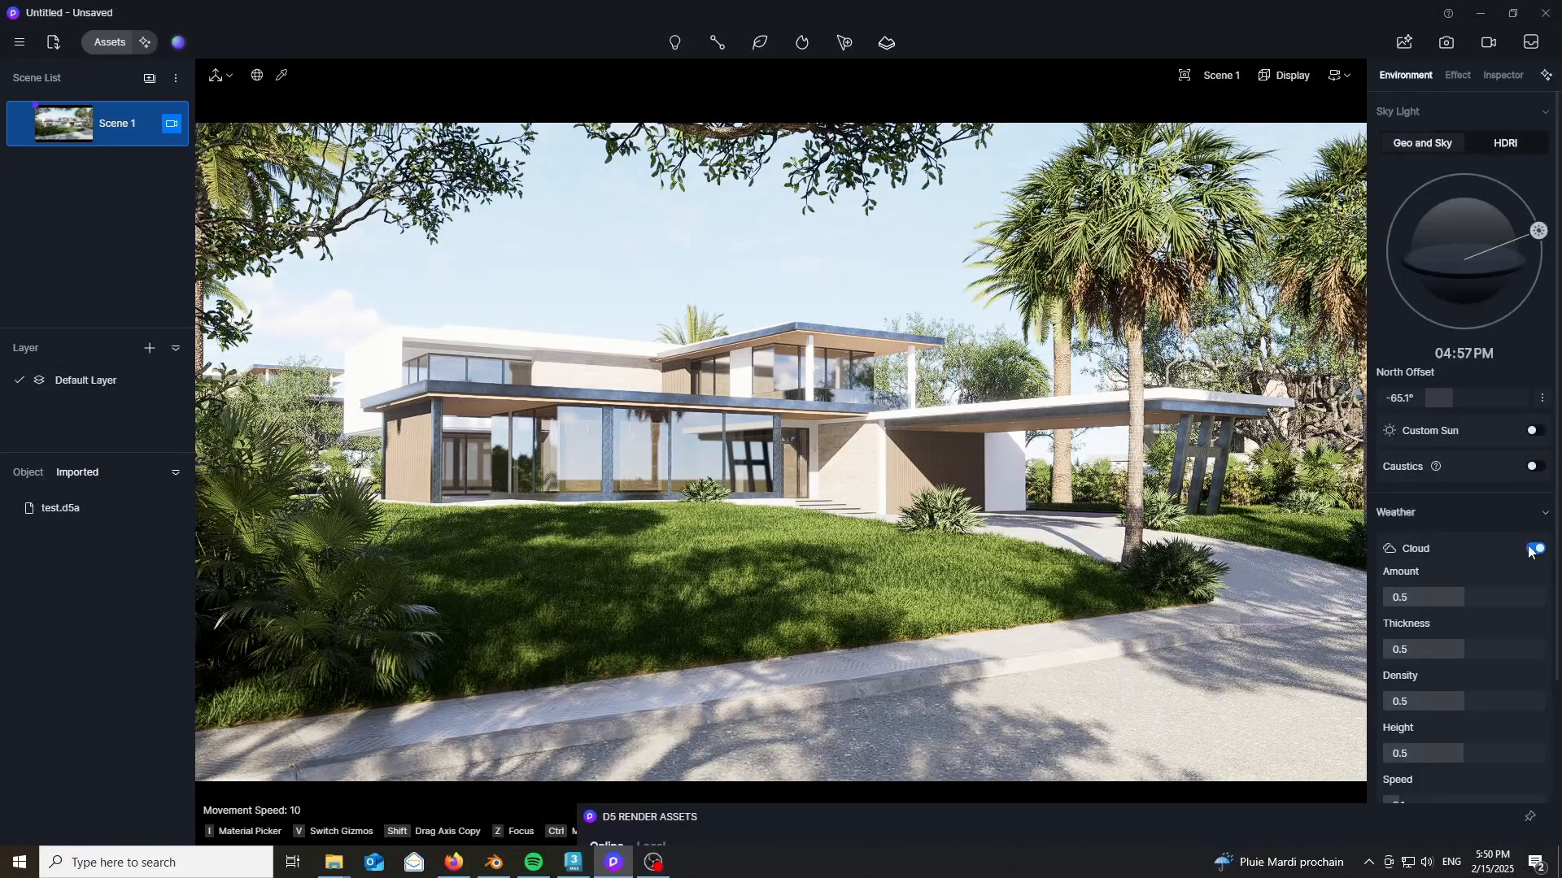
click(1544, 113)
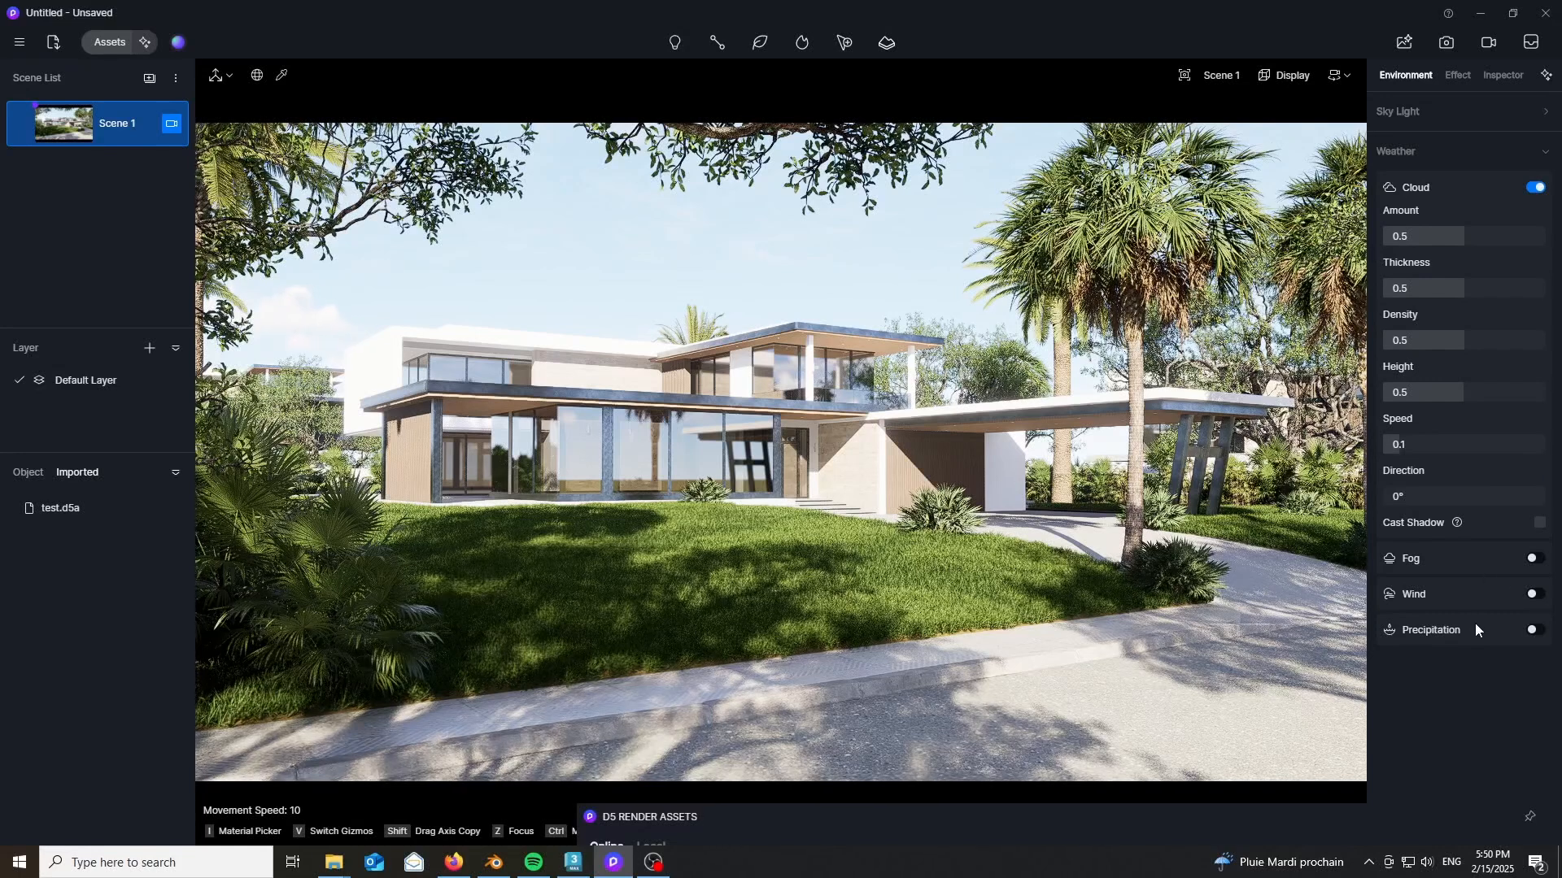
click(1534, 631)
scroll(1461, 554, down, 1)
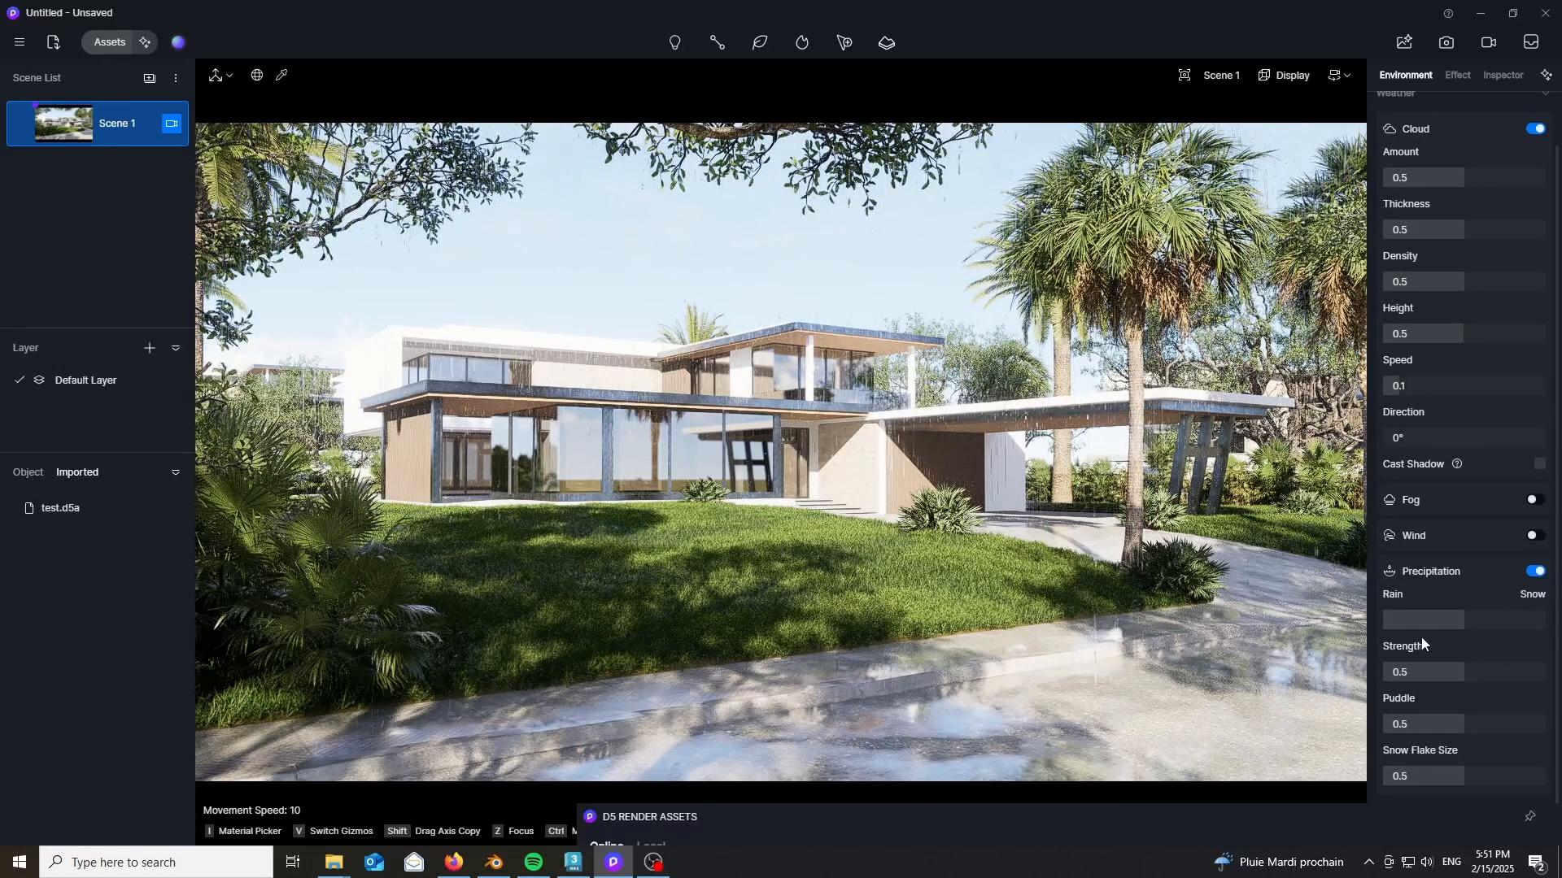
- Try full snow with a Snow Flake Size of 0, and shift the precipitation back towards rain
drag(1465, 623, 1472, 616)
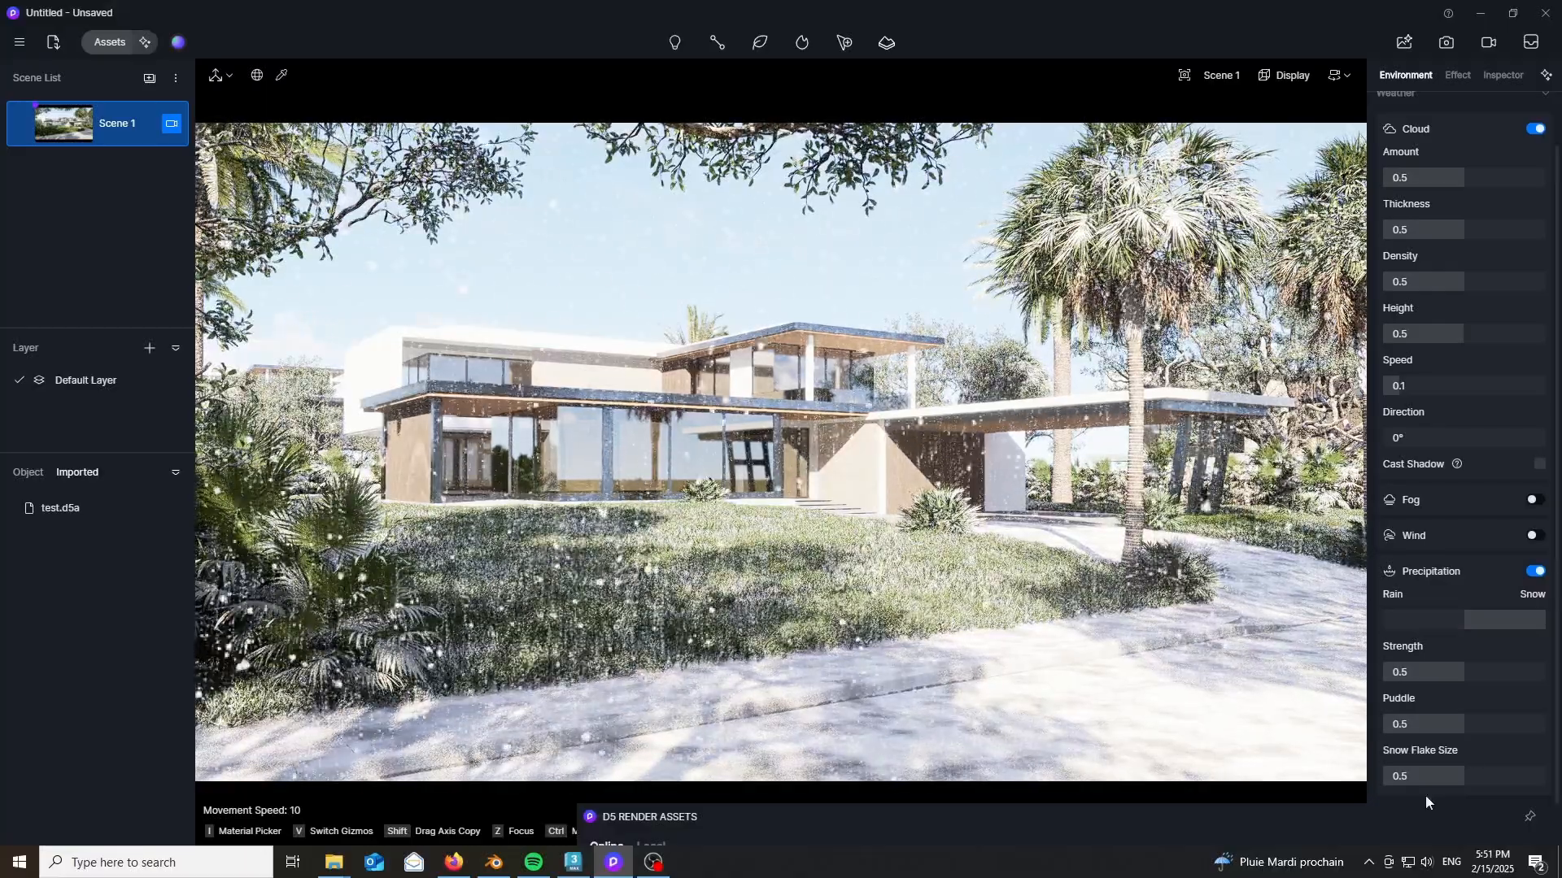
drag(1460, 776, 1329, 779)
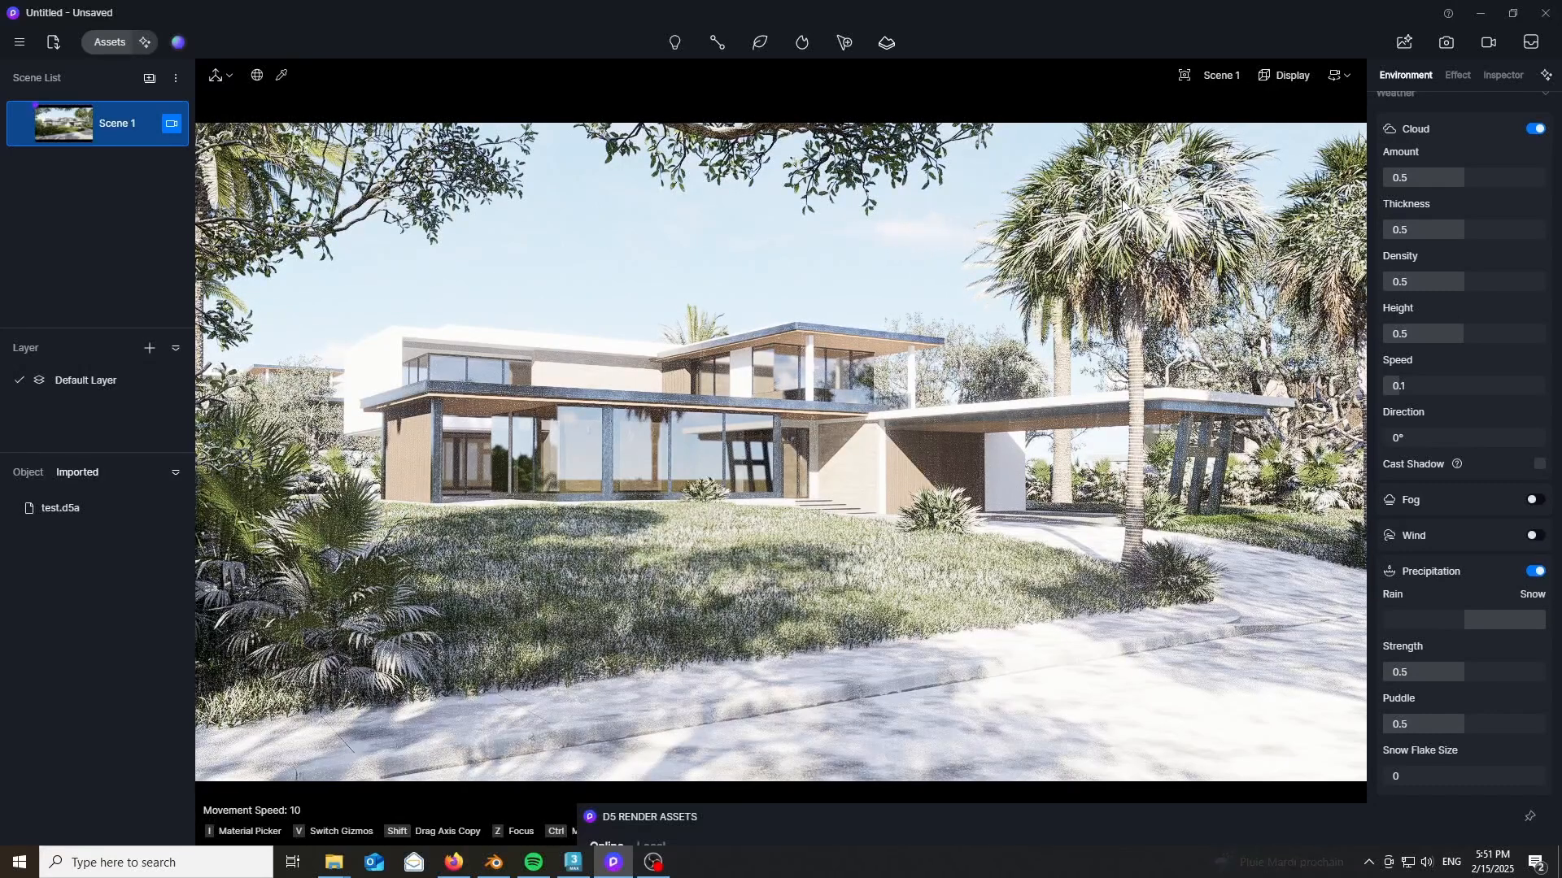
drag(1506, 627, 1411, 631)
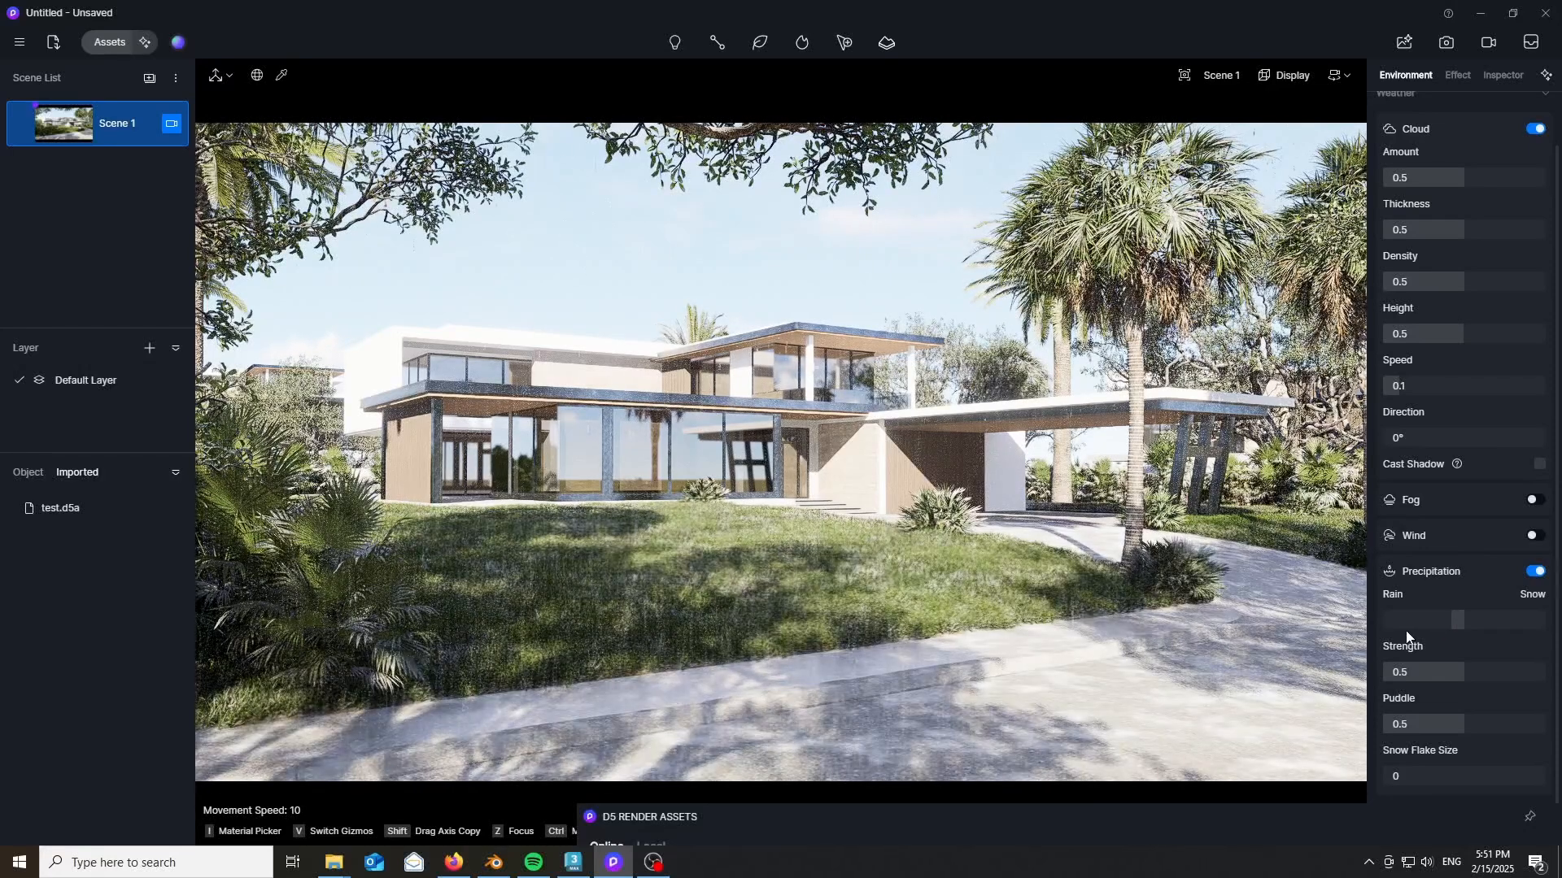
- Set the precipitation strength to 0 and the puddle amount to 0.54
drag(1529, 672, 1376, 677)
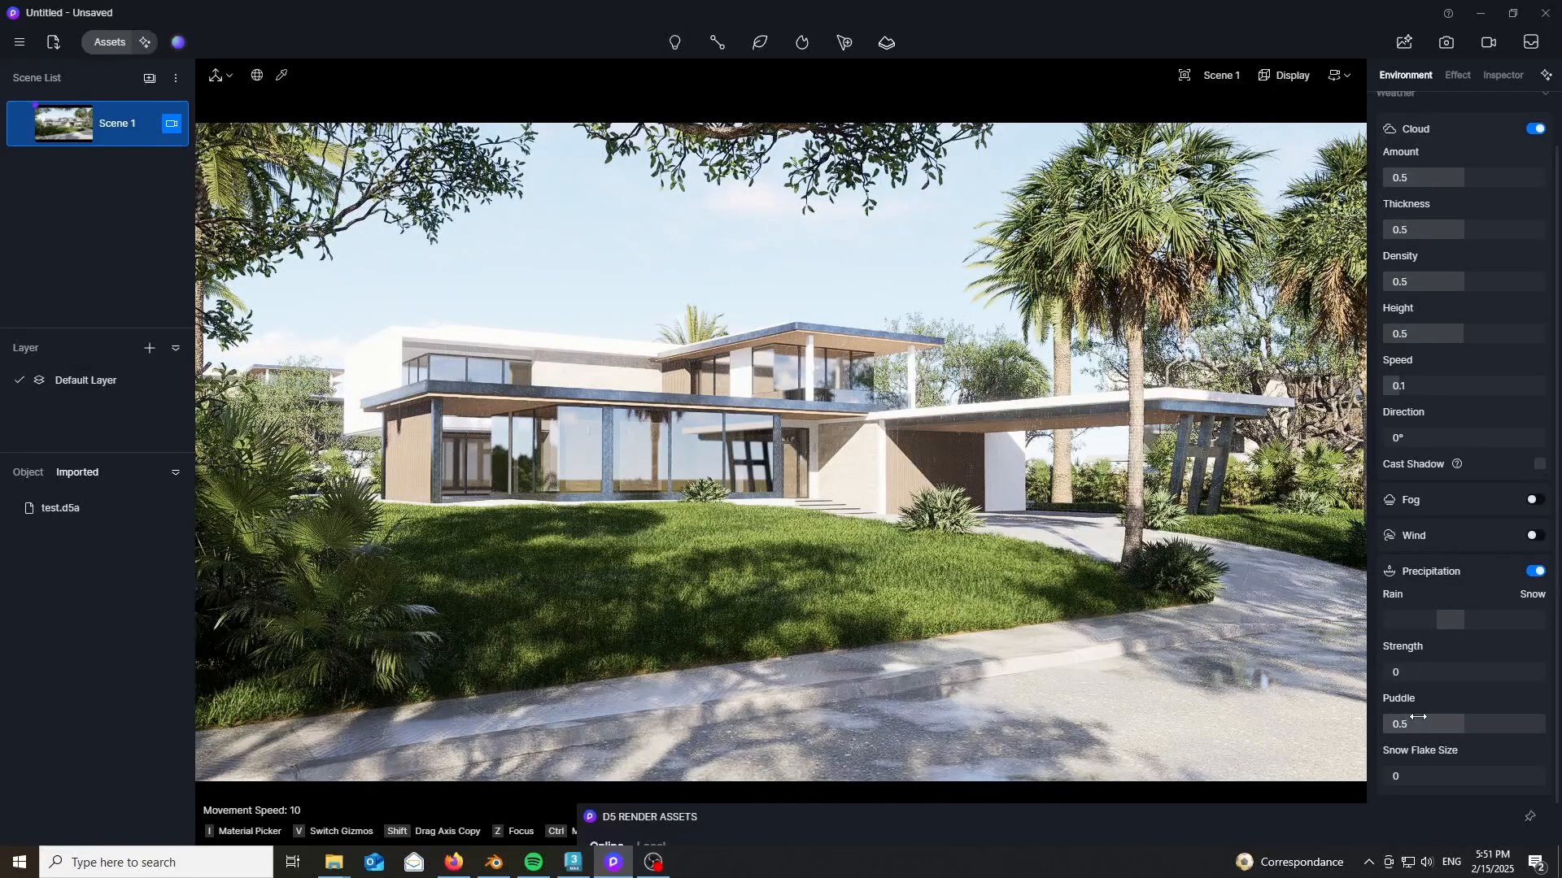
mouse_move(1429, 724)
mouse_down()
mouse_move(1452, 727)
mouse_move(1437, 731)
mouse_up()
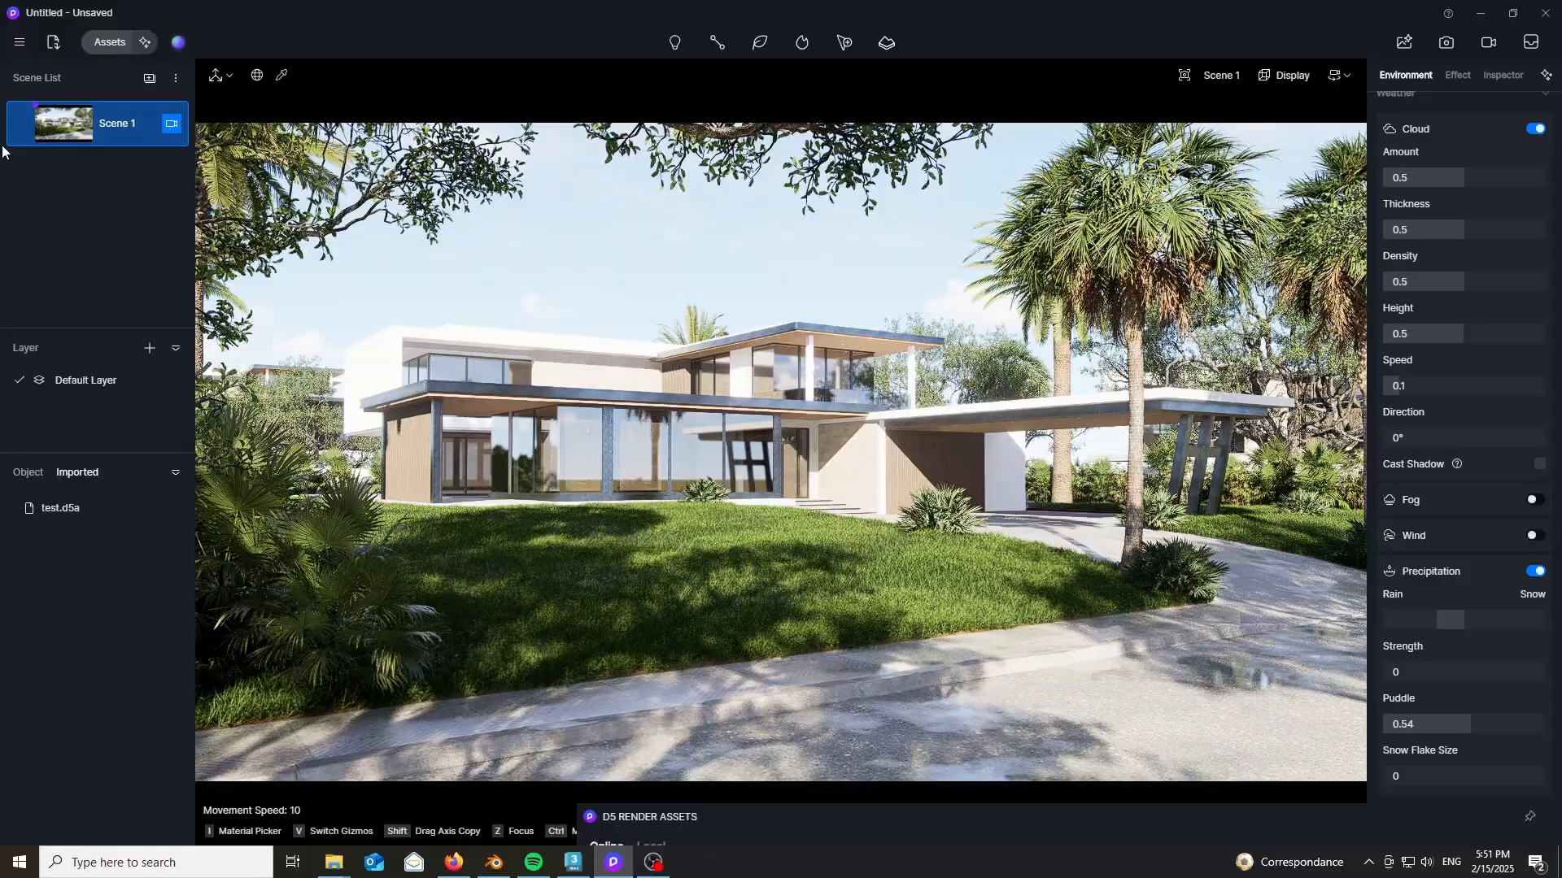
- Inspect the villa's surroundings and the open terrain behind it from above
click(176, 125)
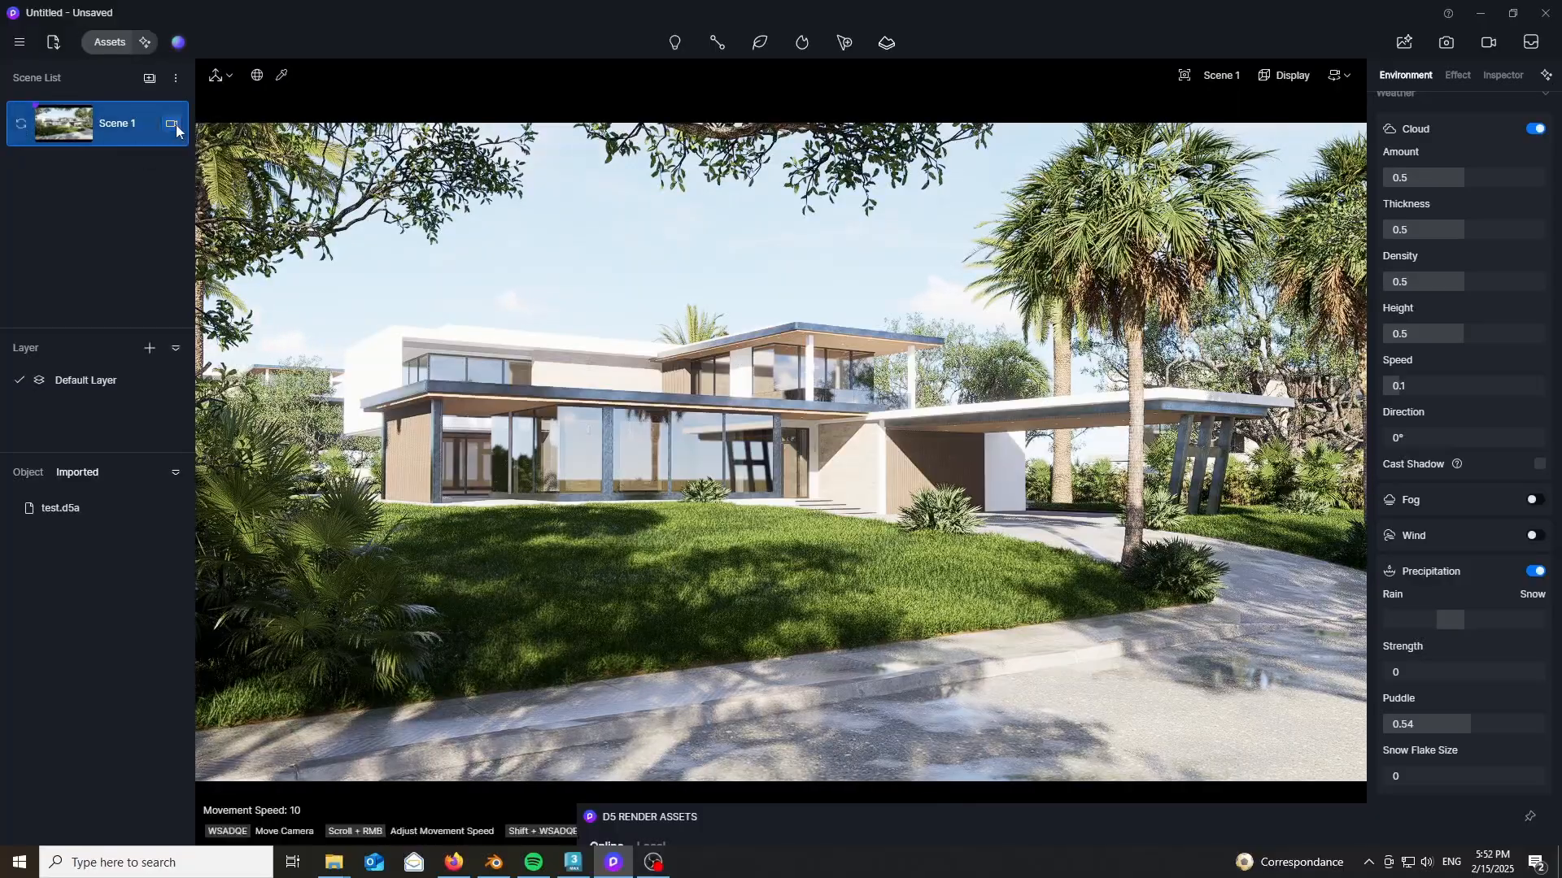
right_drag(836, 353, 732, 520)
key(s)
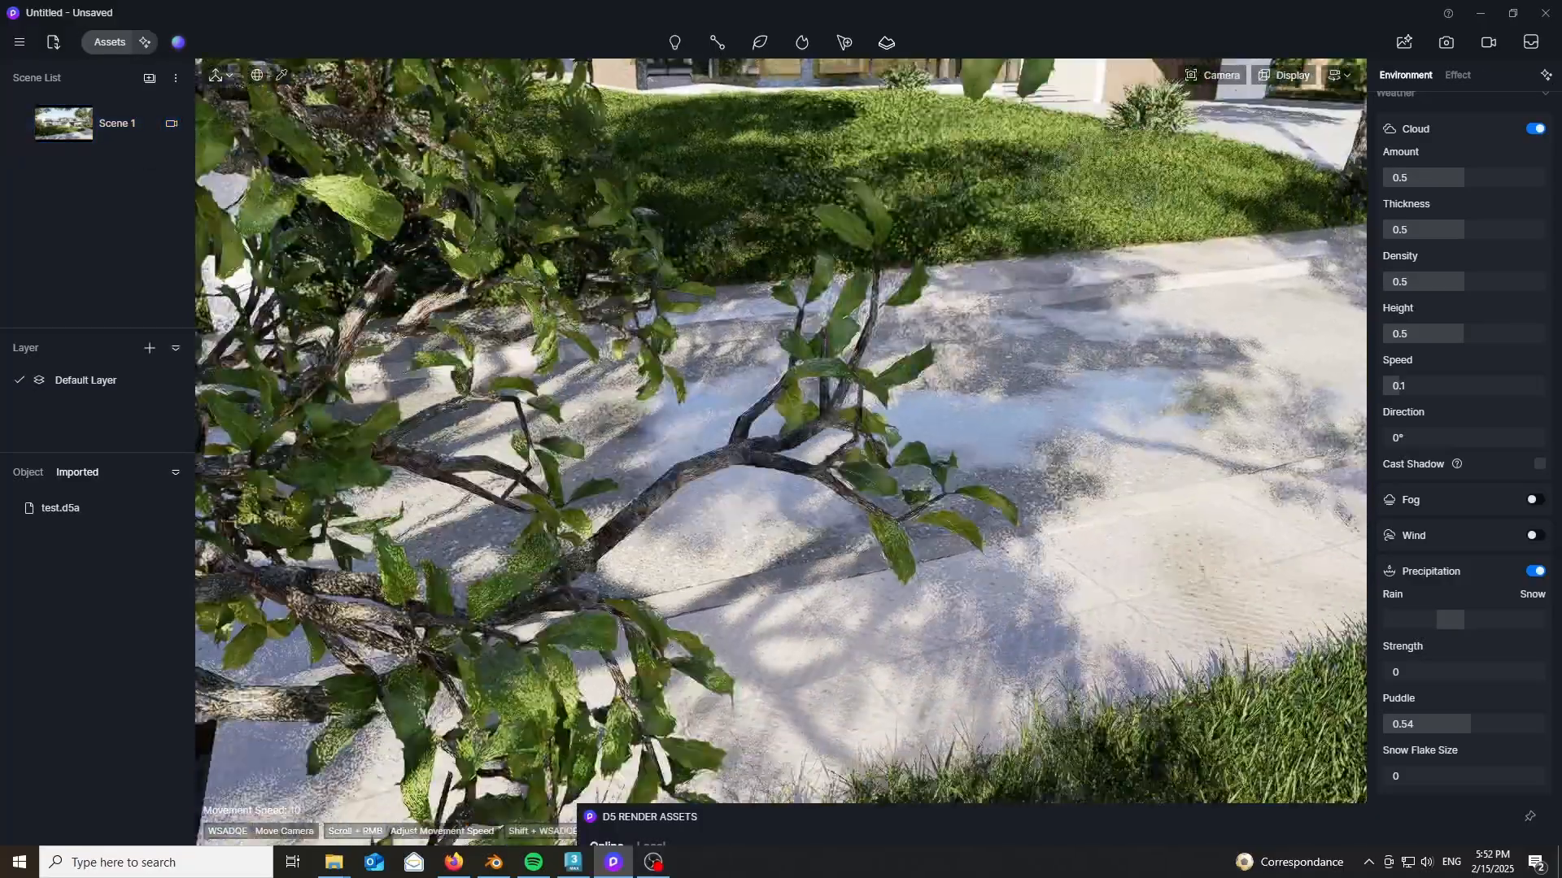
key(s)
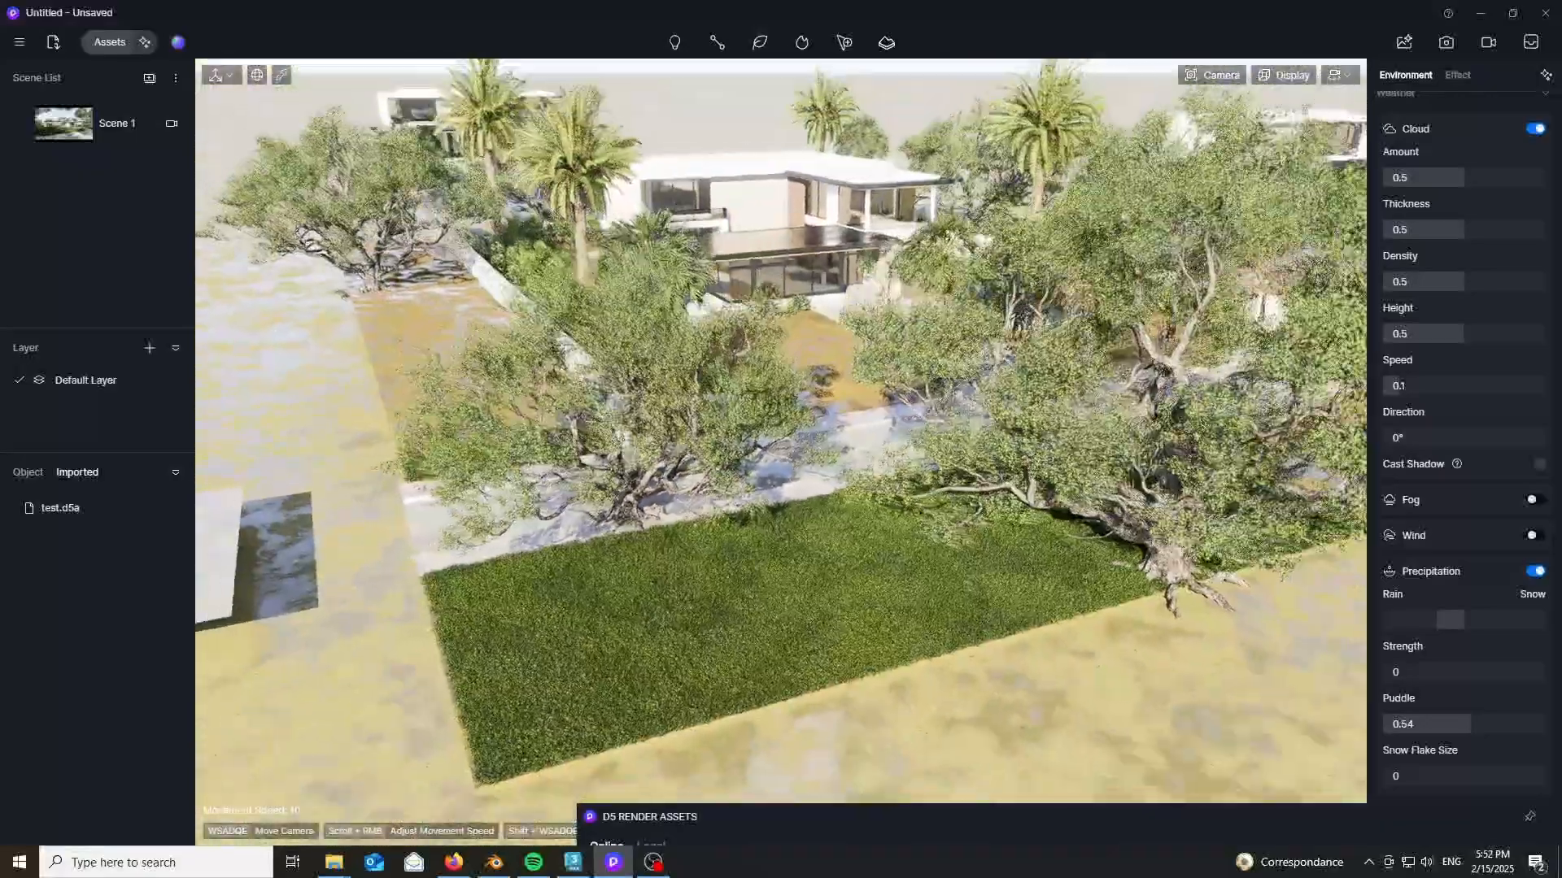
right_drag(780, 504, 773, 325)
key(w)
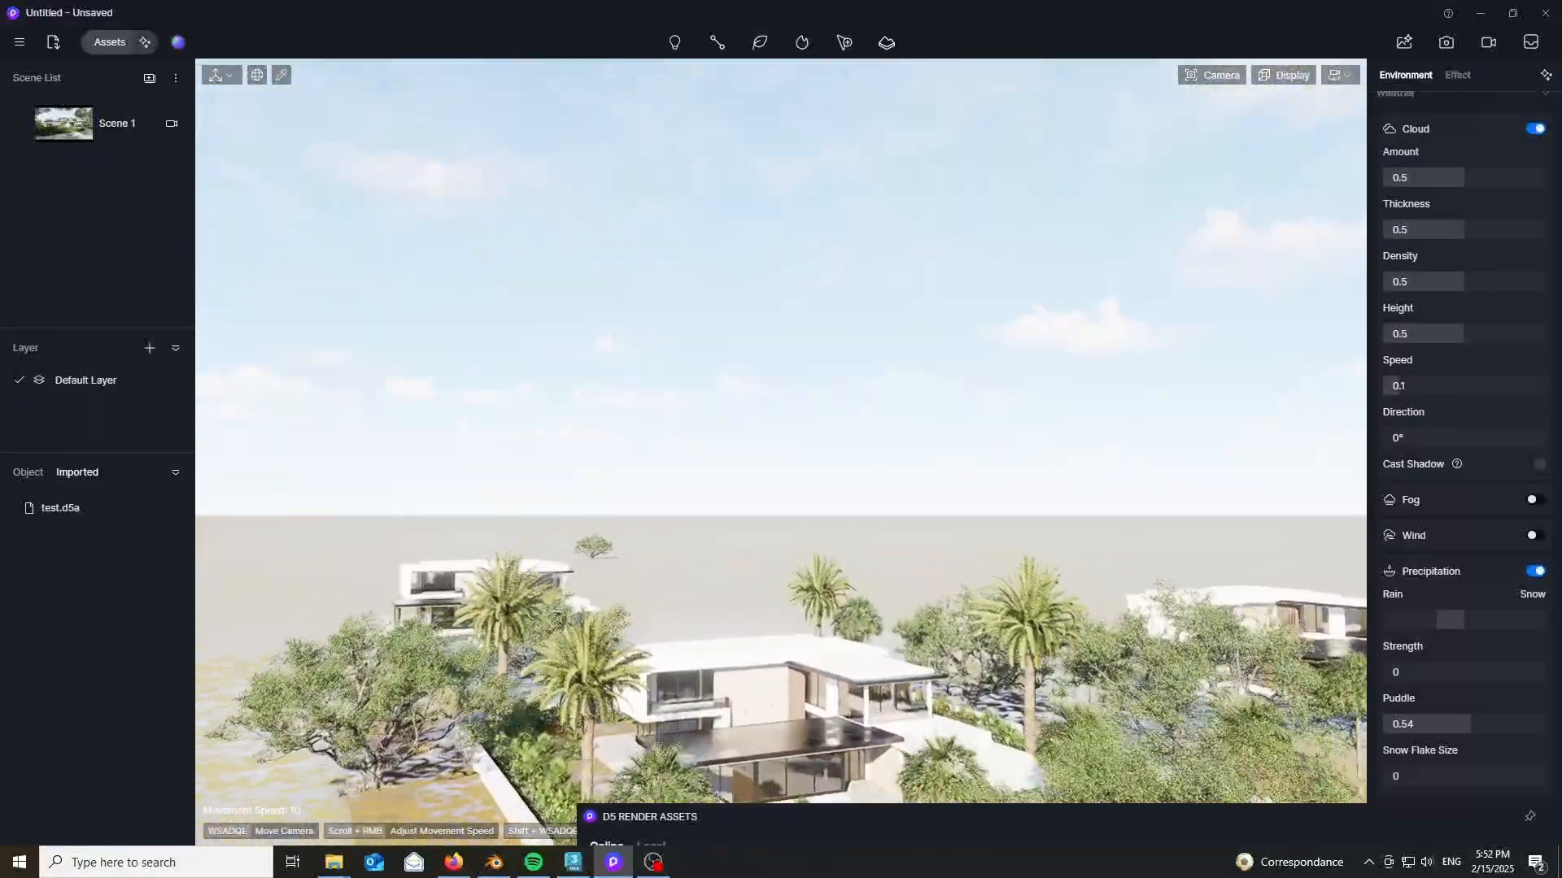
mouse_move(781, 439)
right_down()
mouse_move(699, 521)
mouse_move(797, 463)
right_up()
key(w)
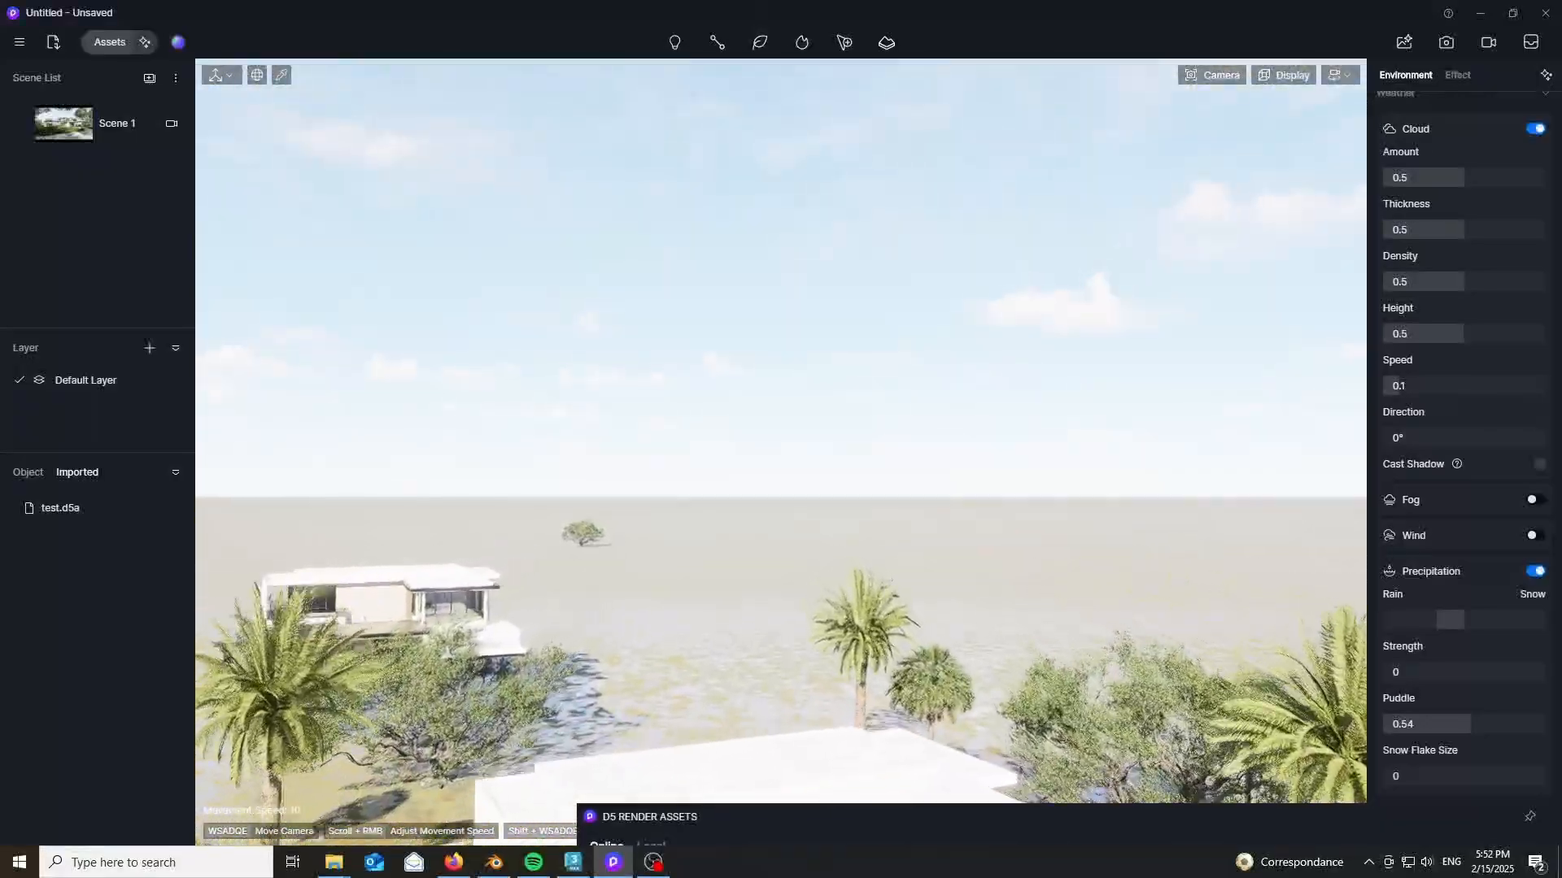
right_drag(781, 439, 627, 626)
key(s)
key(s)
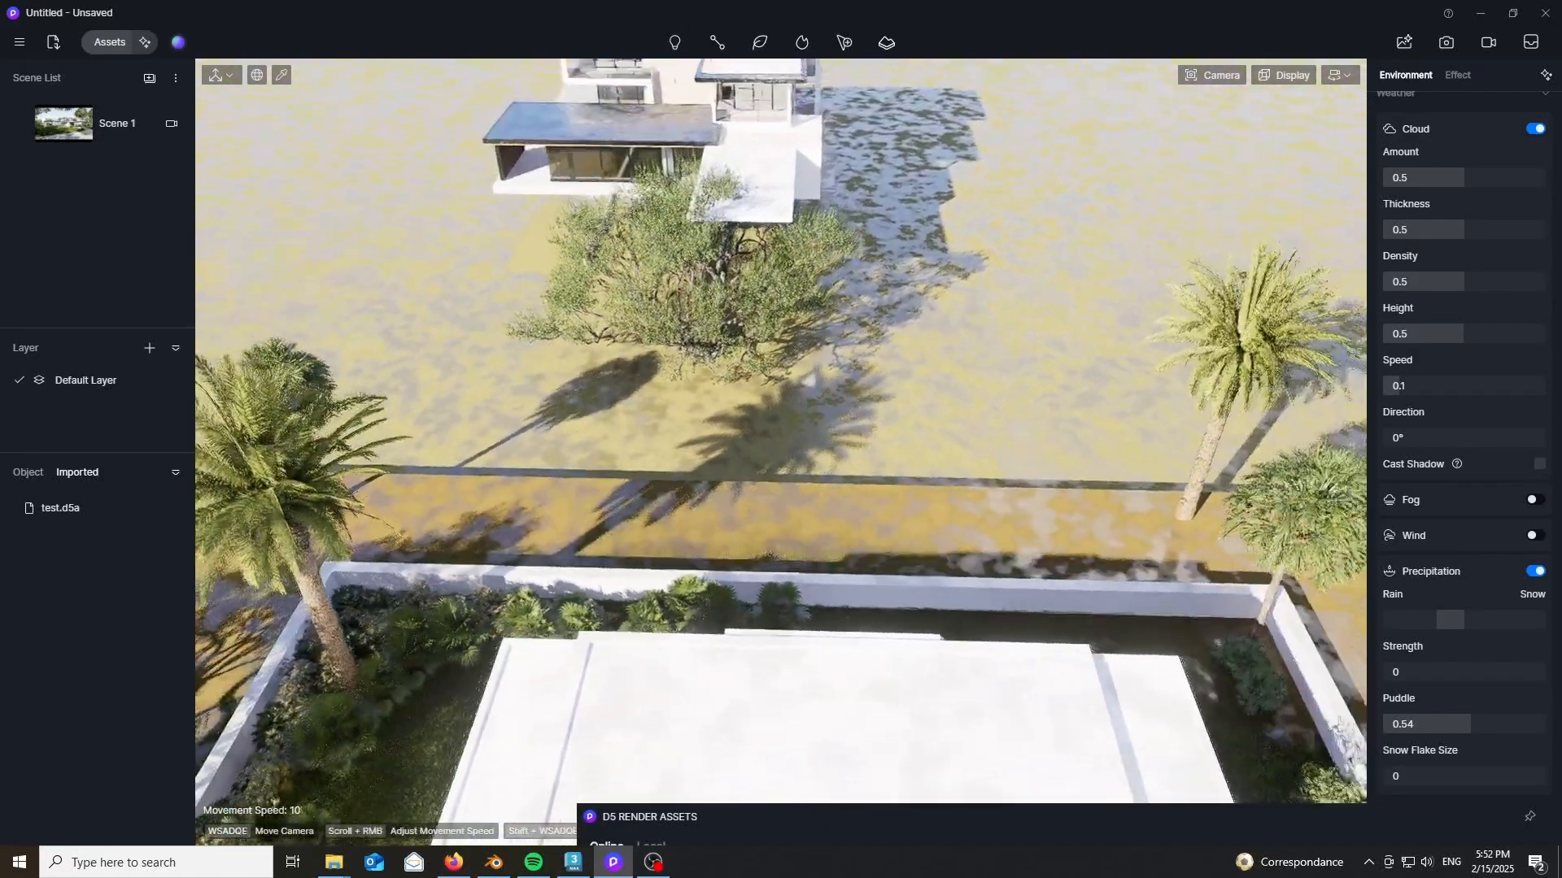
key(s)
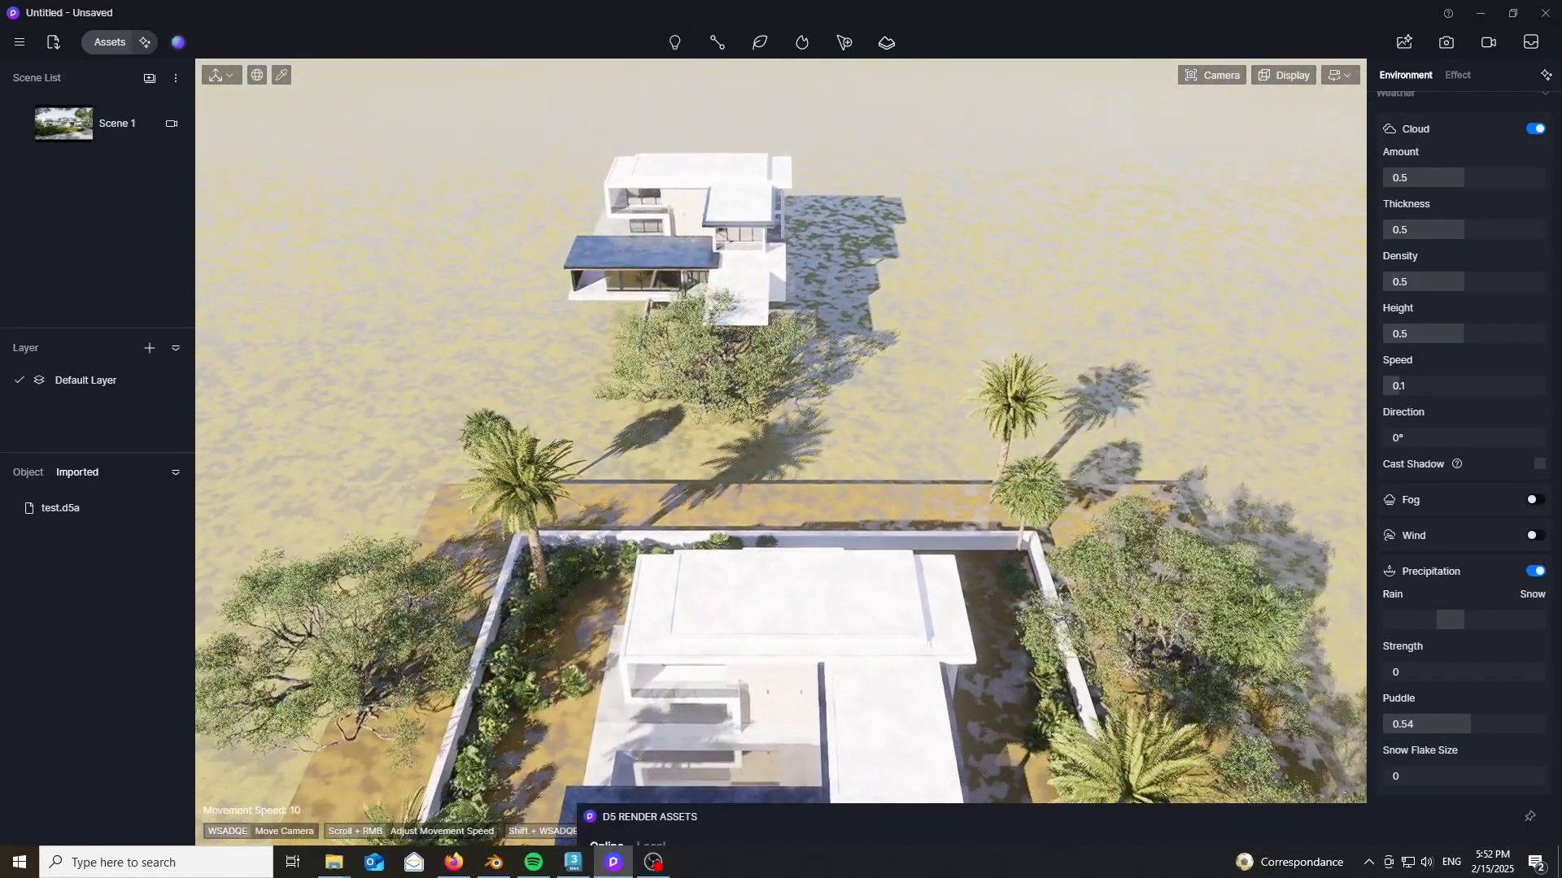
key(s)
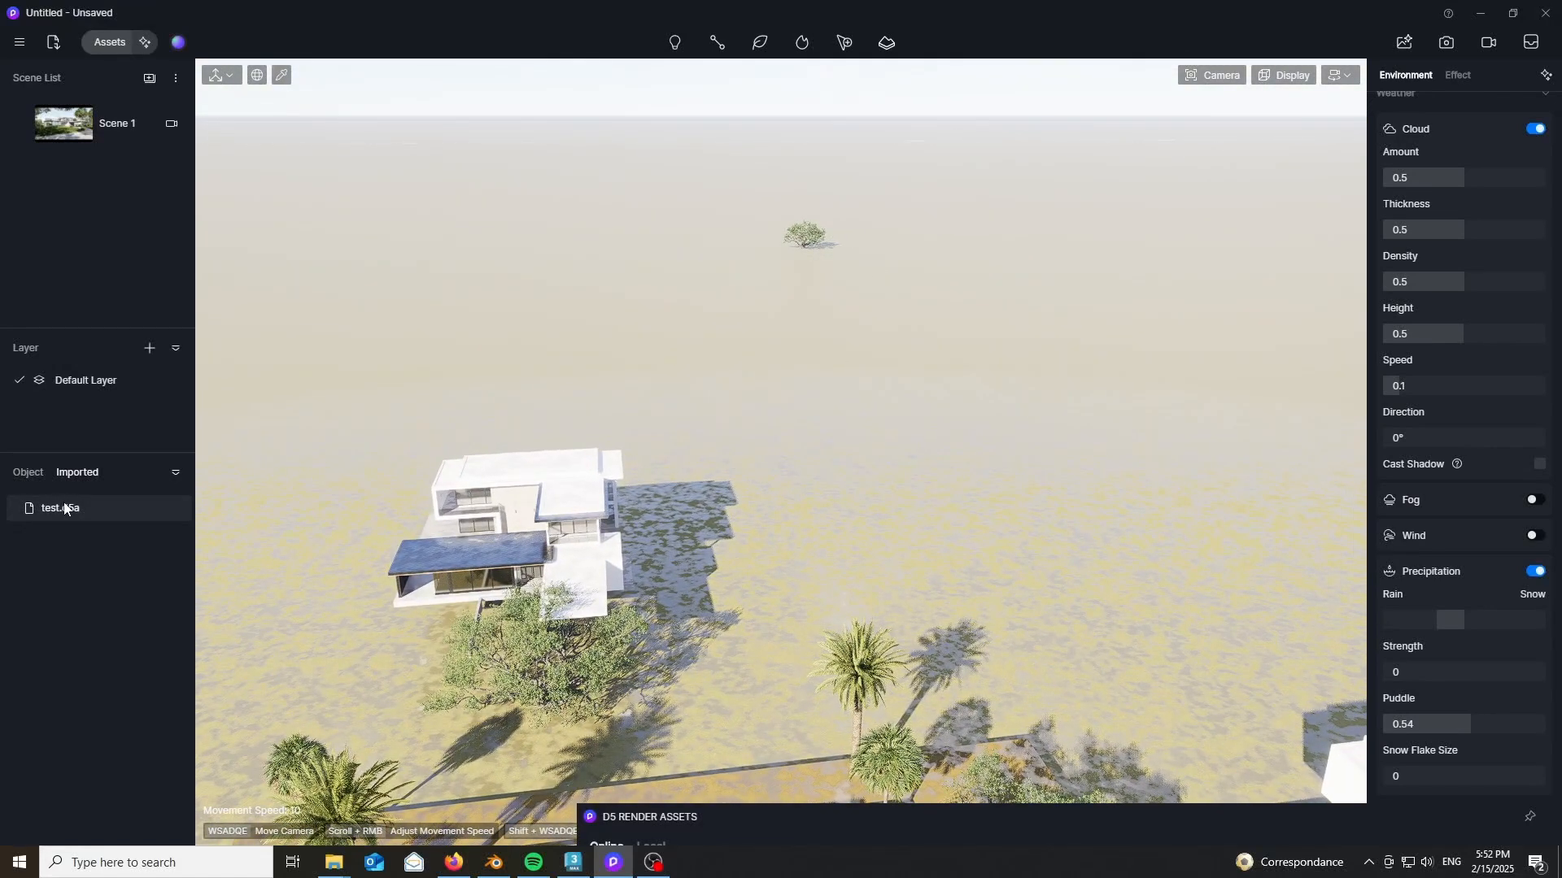
- Place the Hill 01 height map from the online terrain assets on the terrain far behind the villa
click(28, 473)
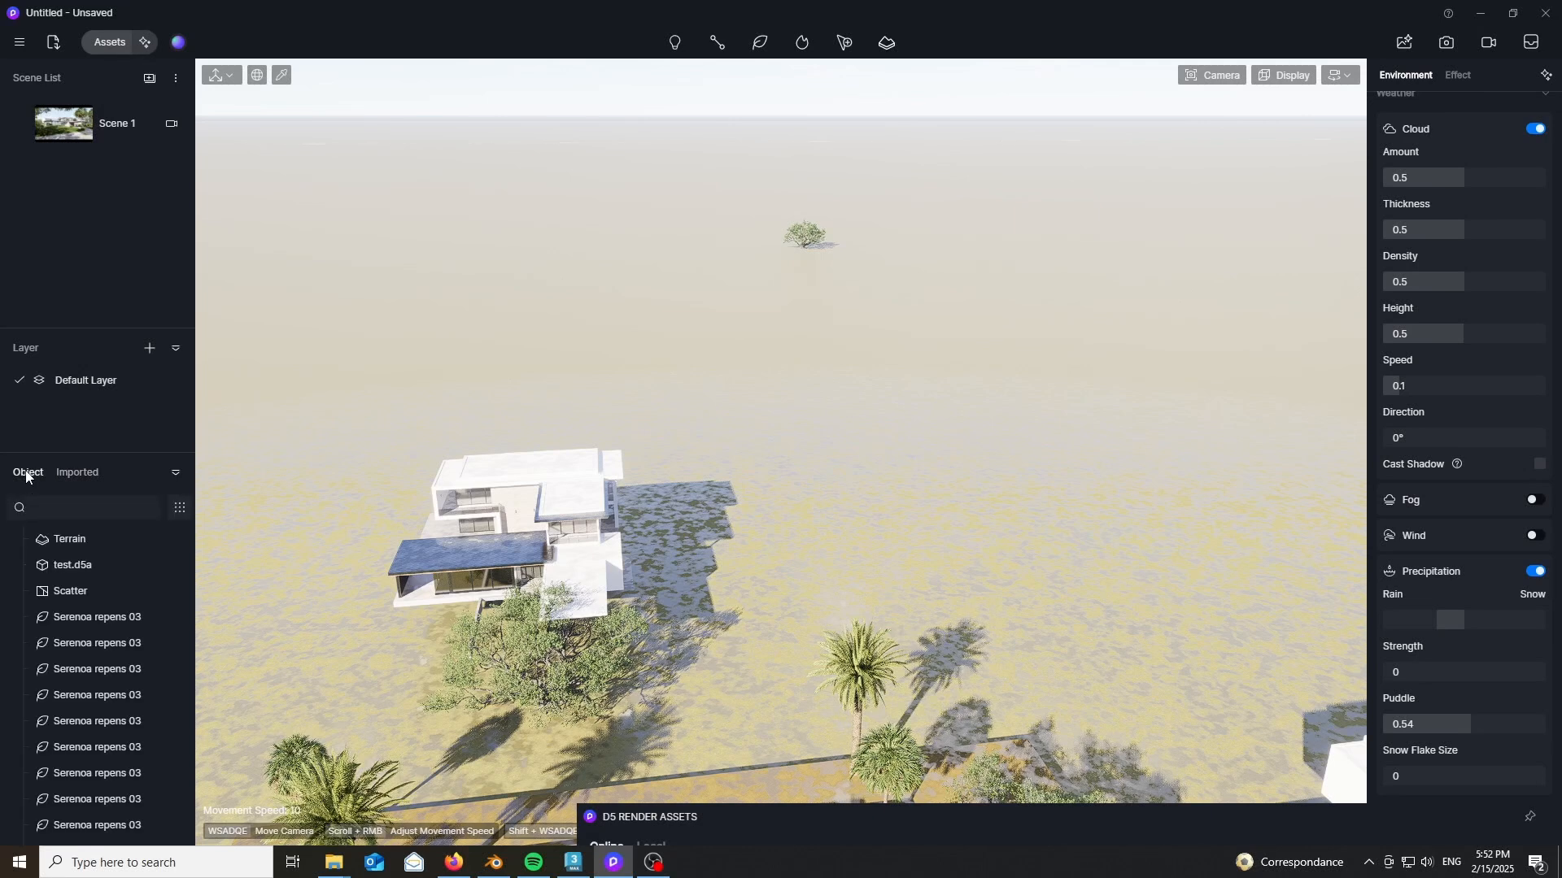
click(69, 540)
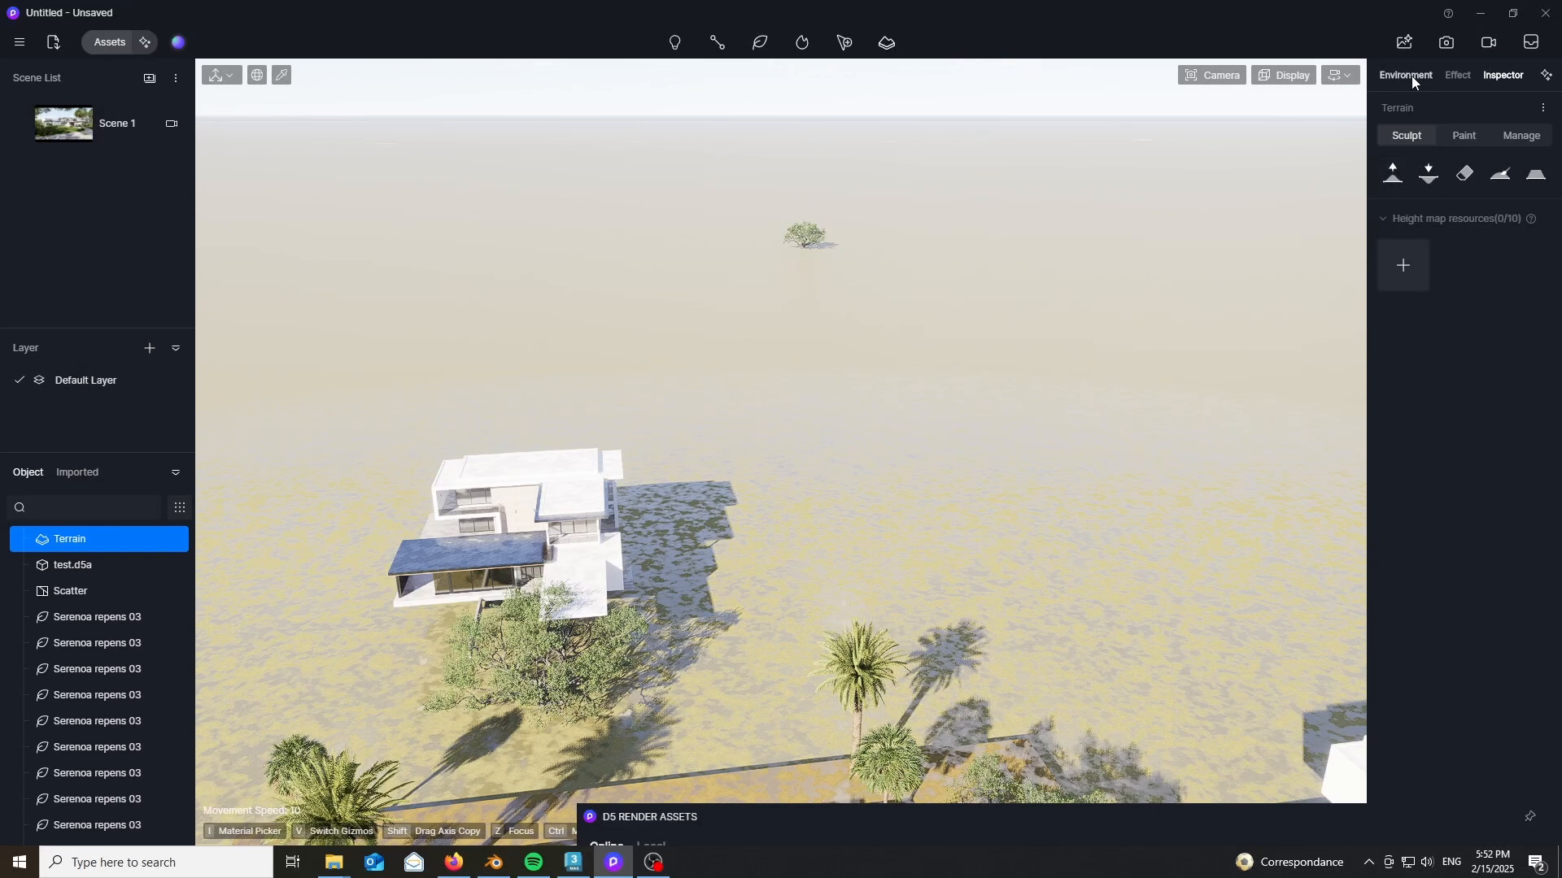
drag(668, 827, 506, 115)
click(665, 172)
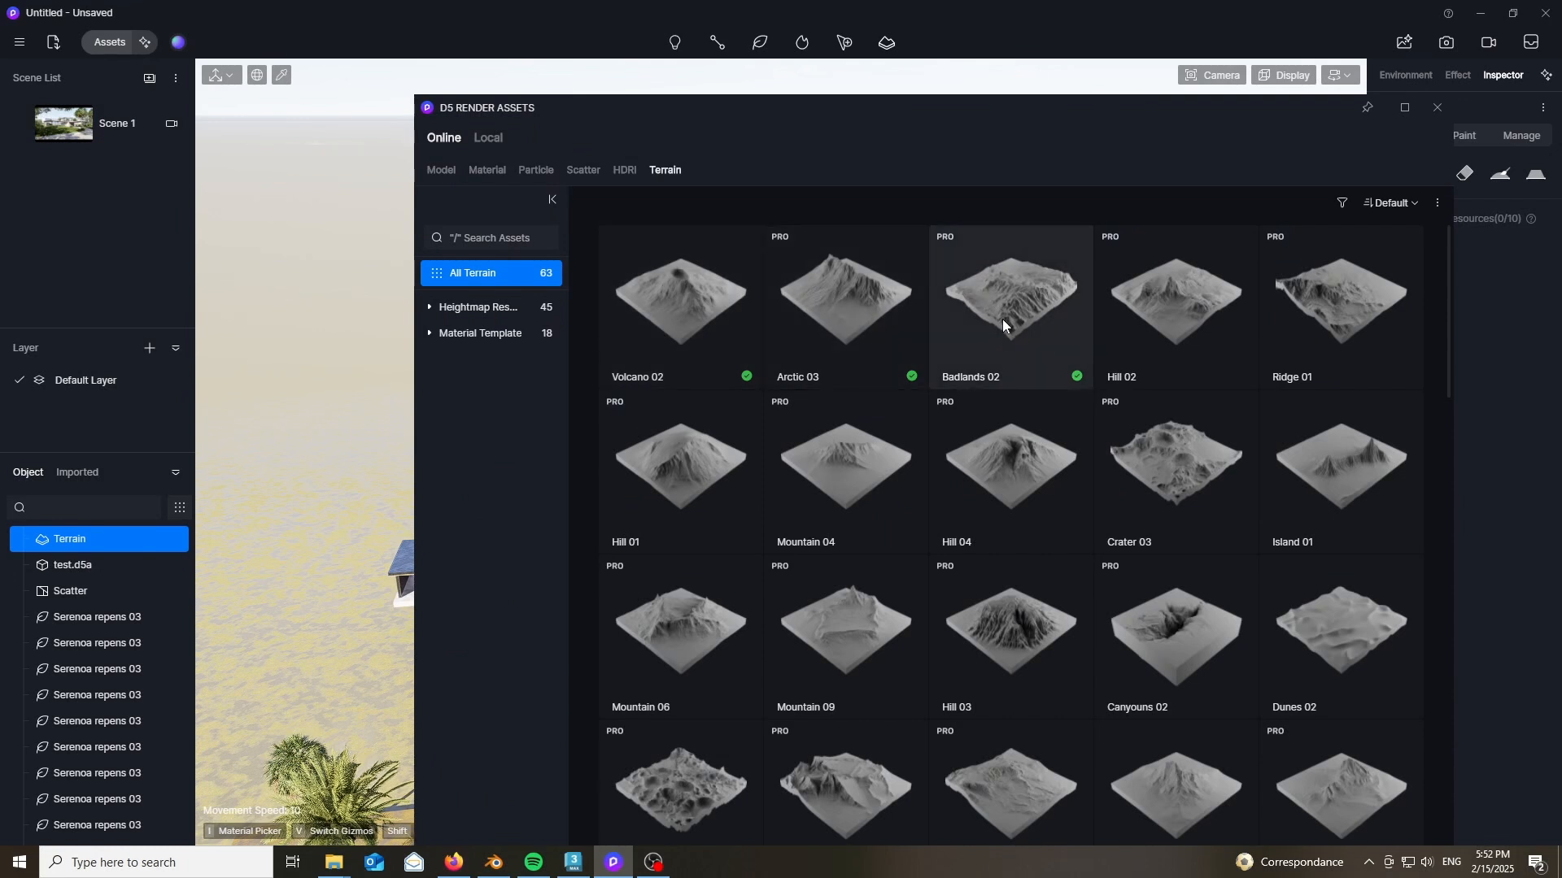
click(684, 485)
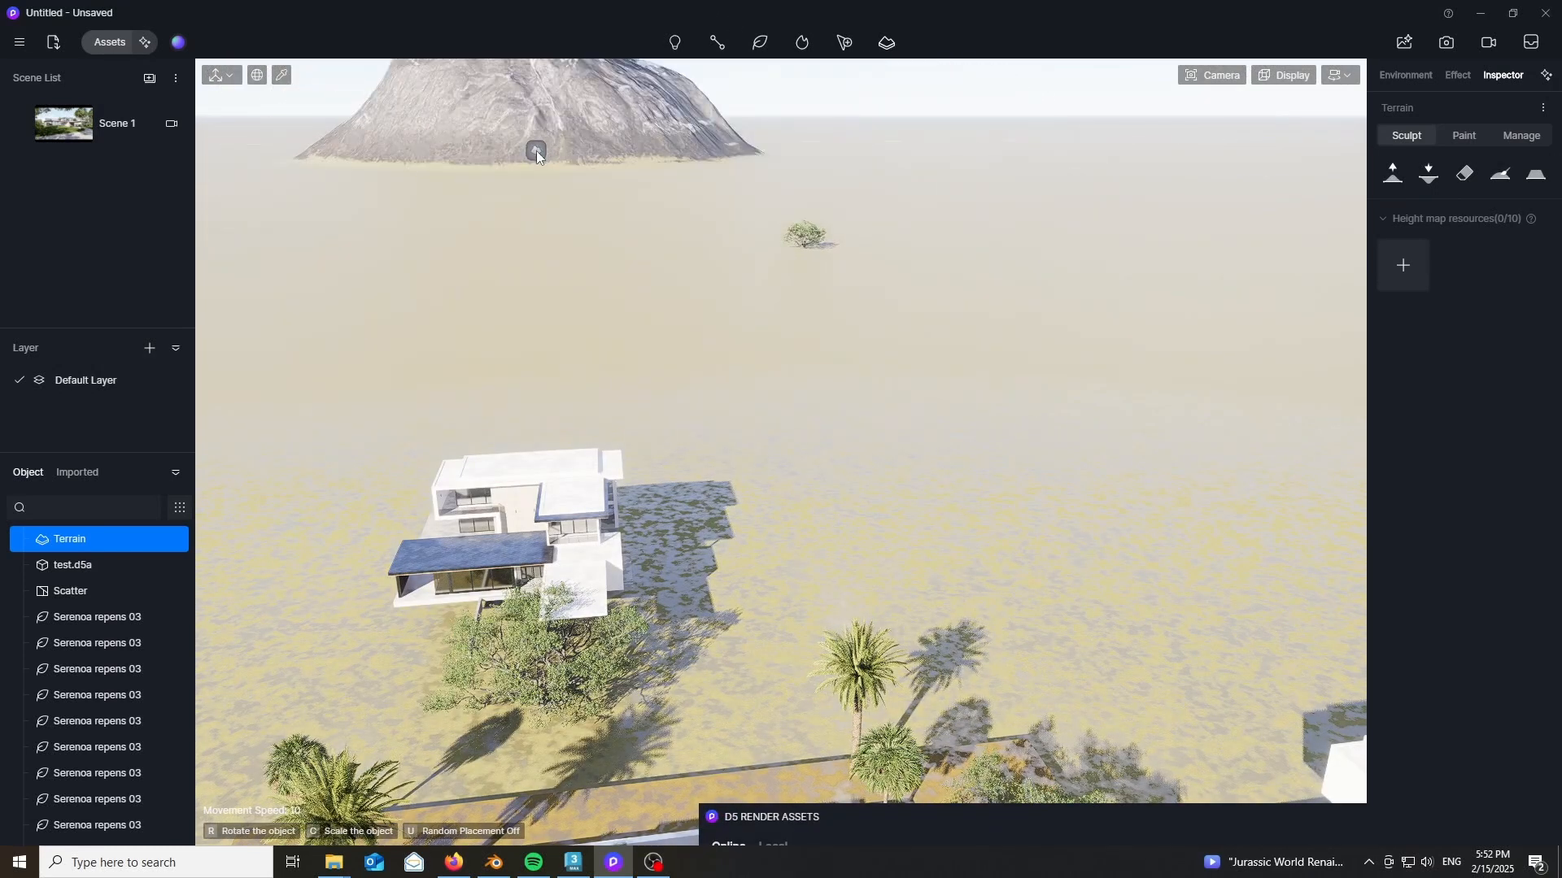
click(955, 164)
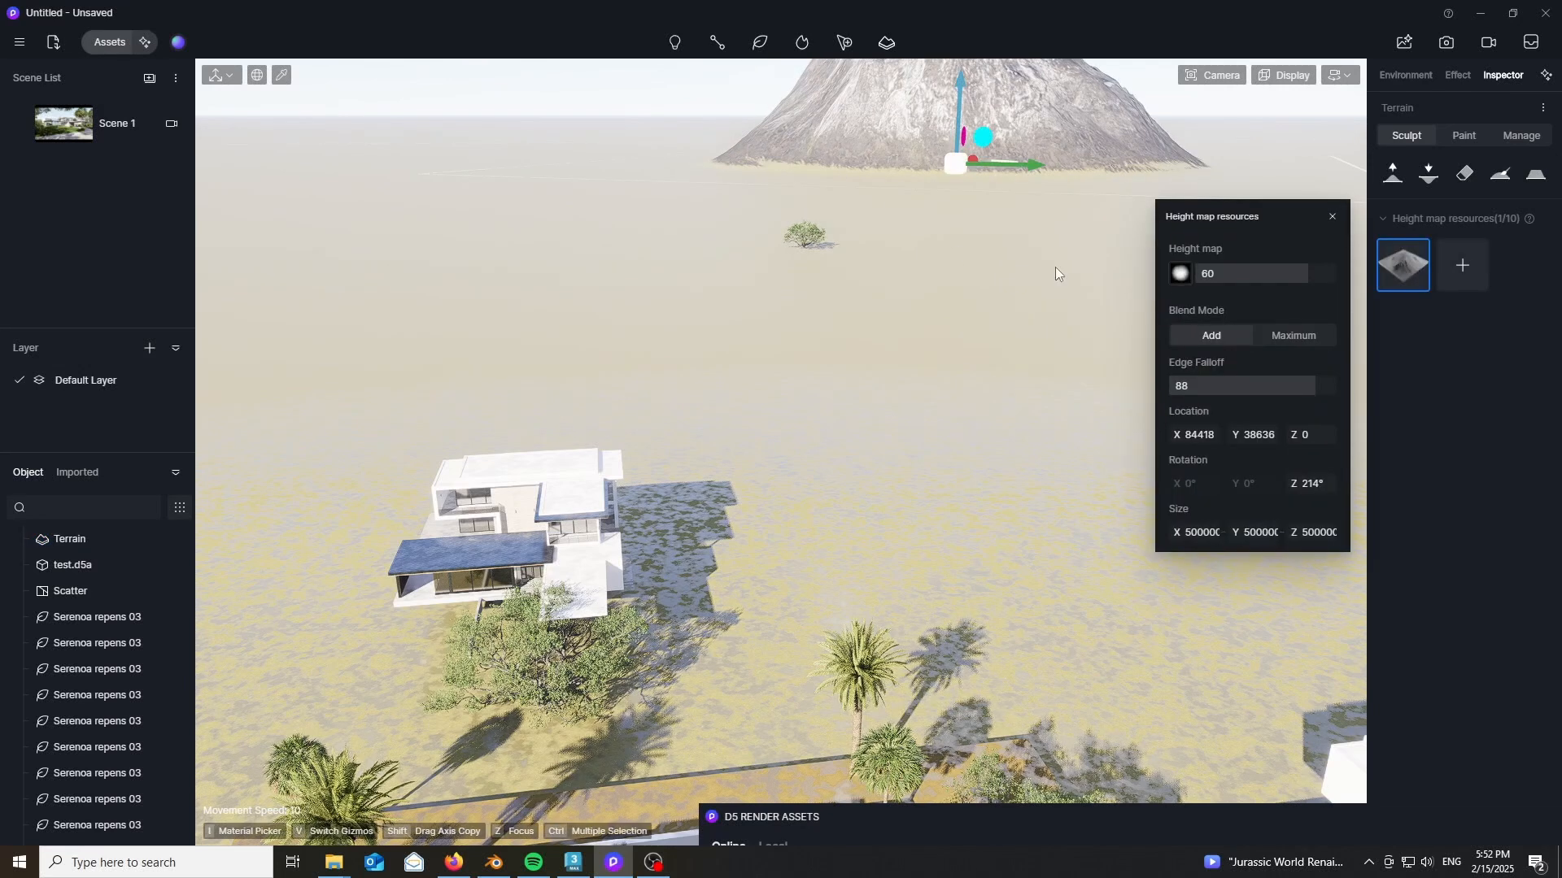
- Lower the hill's height map value to 35
click(1180, 275)
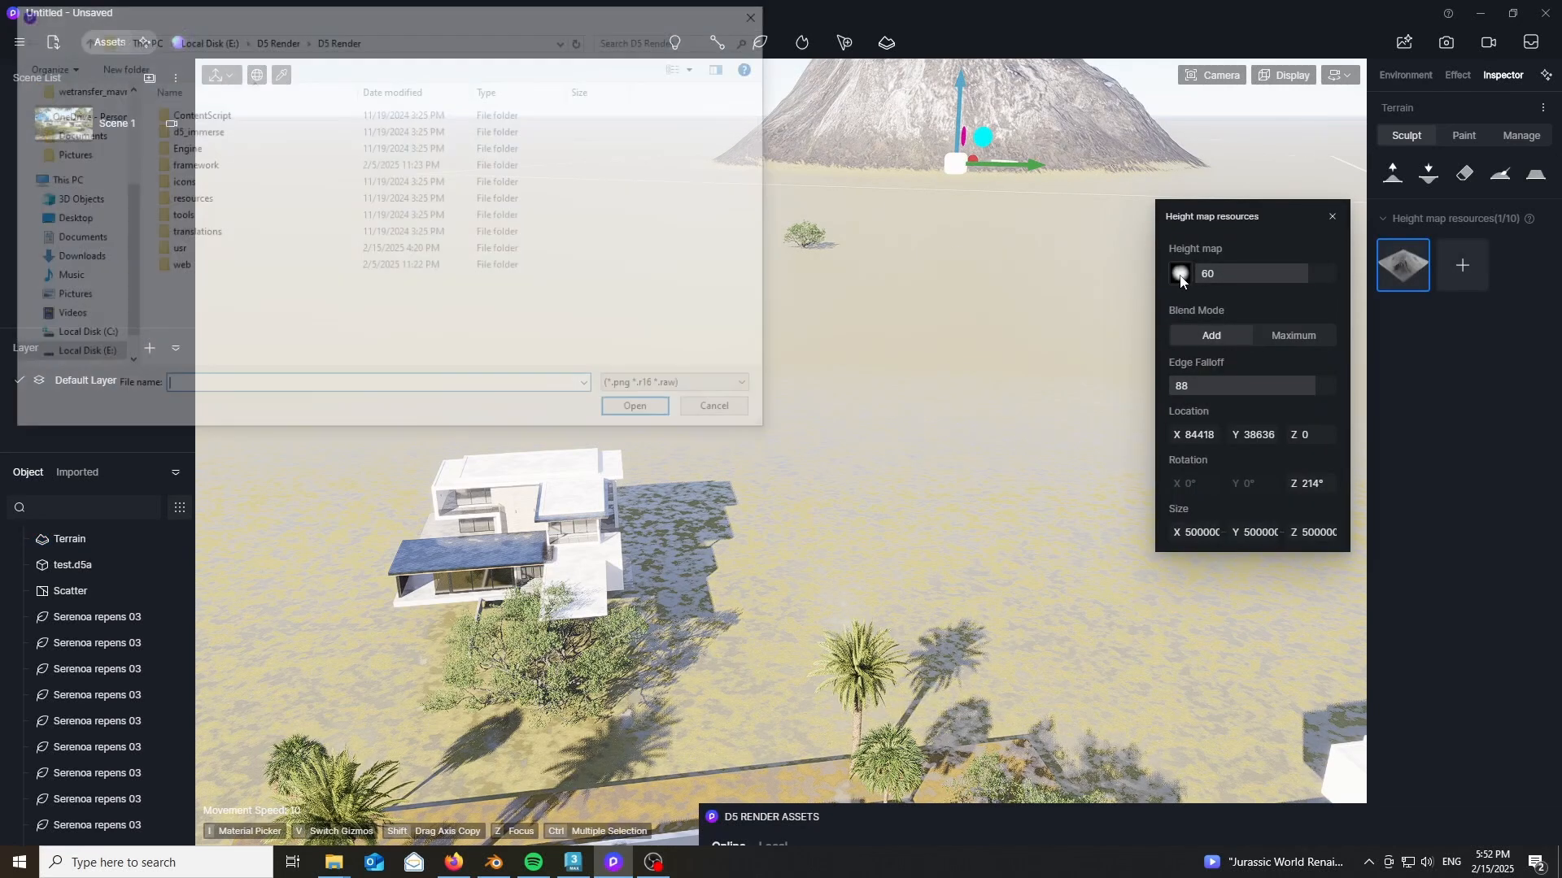
click(750, 17)
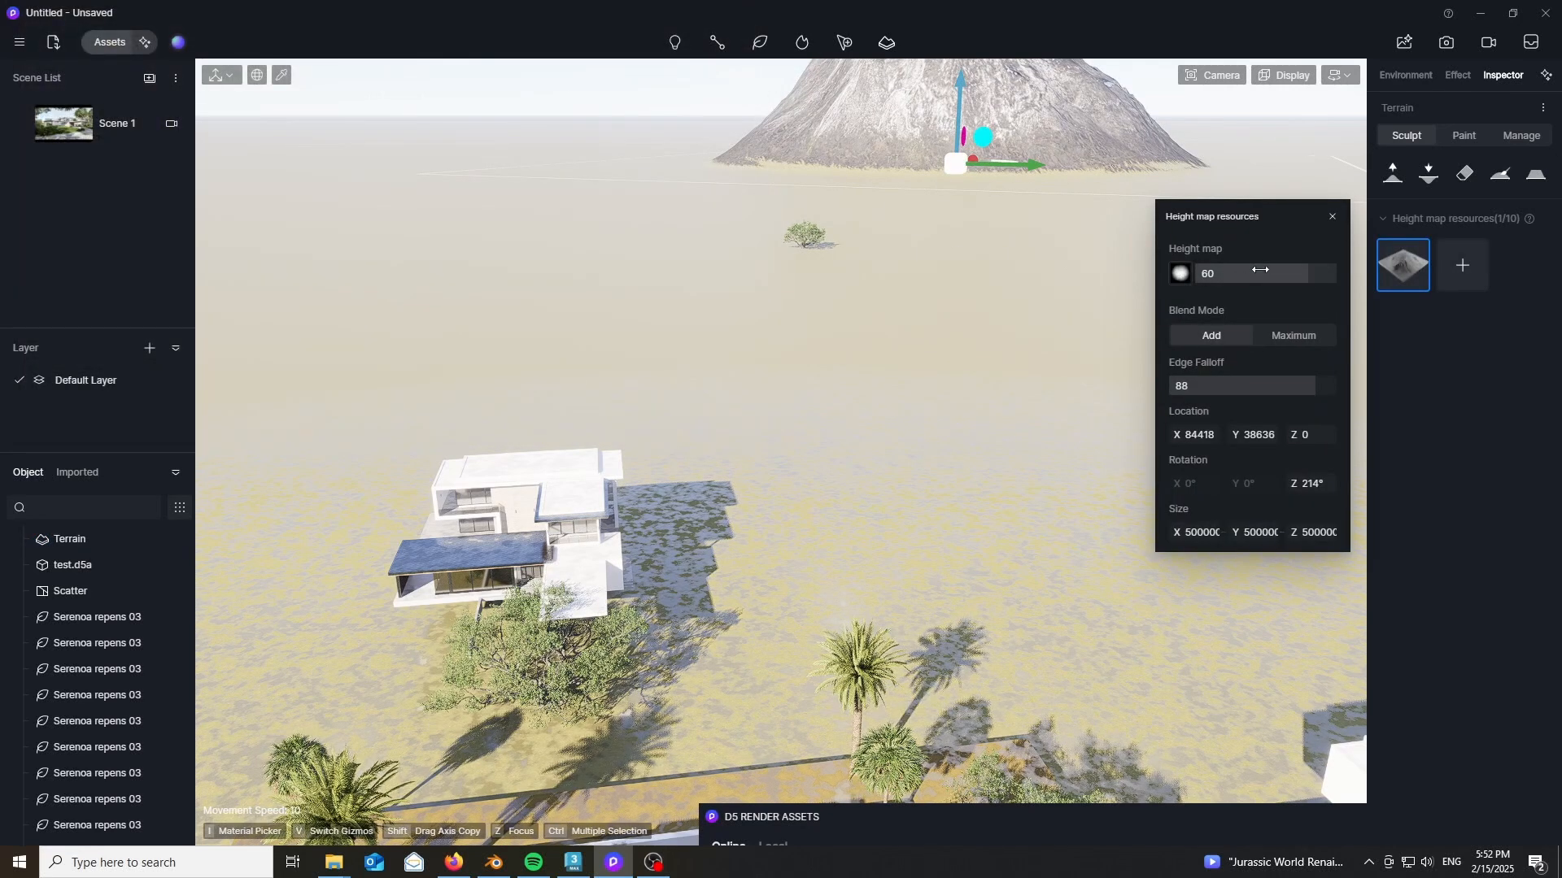
drag(1260, 269, 1242, 266)
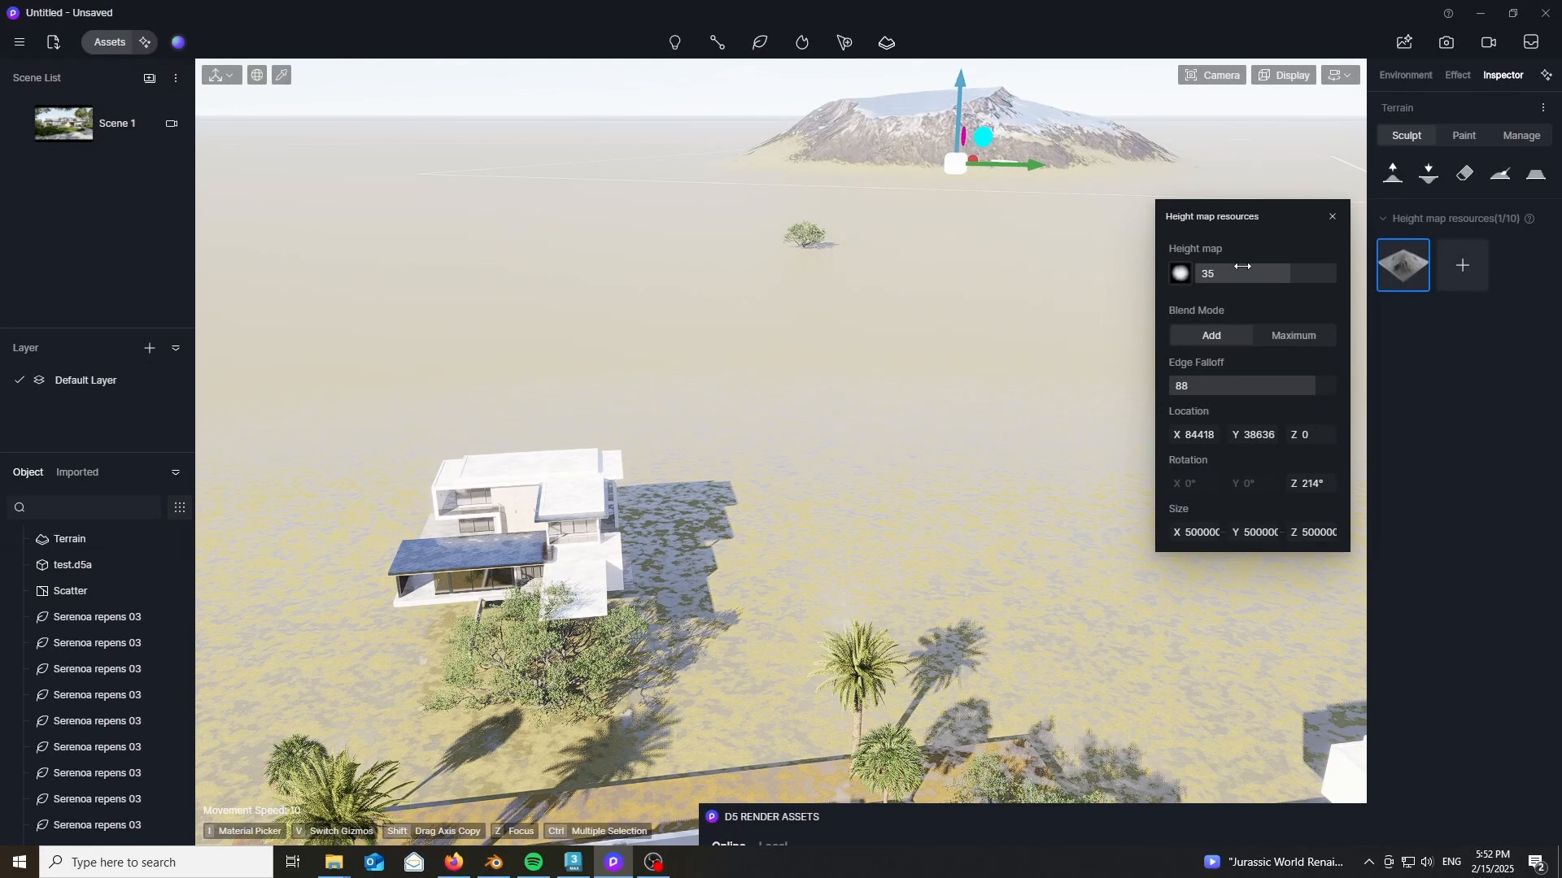
- Move the hill closer to the villa and check it through the Scene 1 camera
click(173, 126)
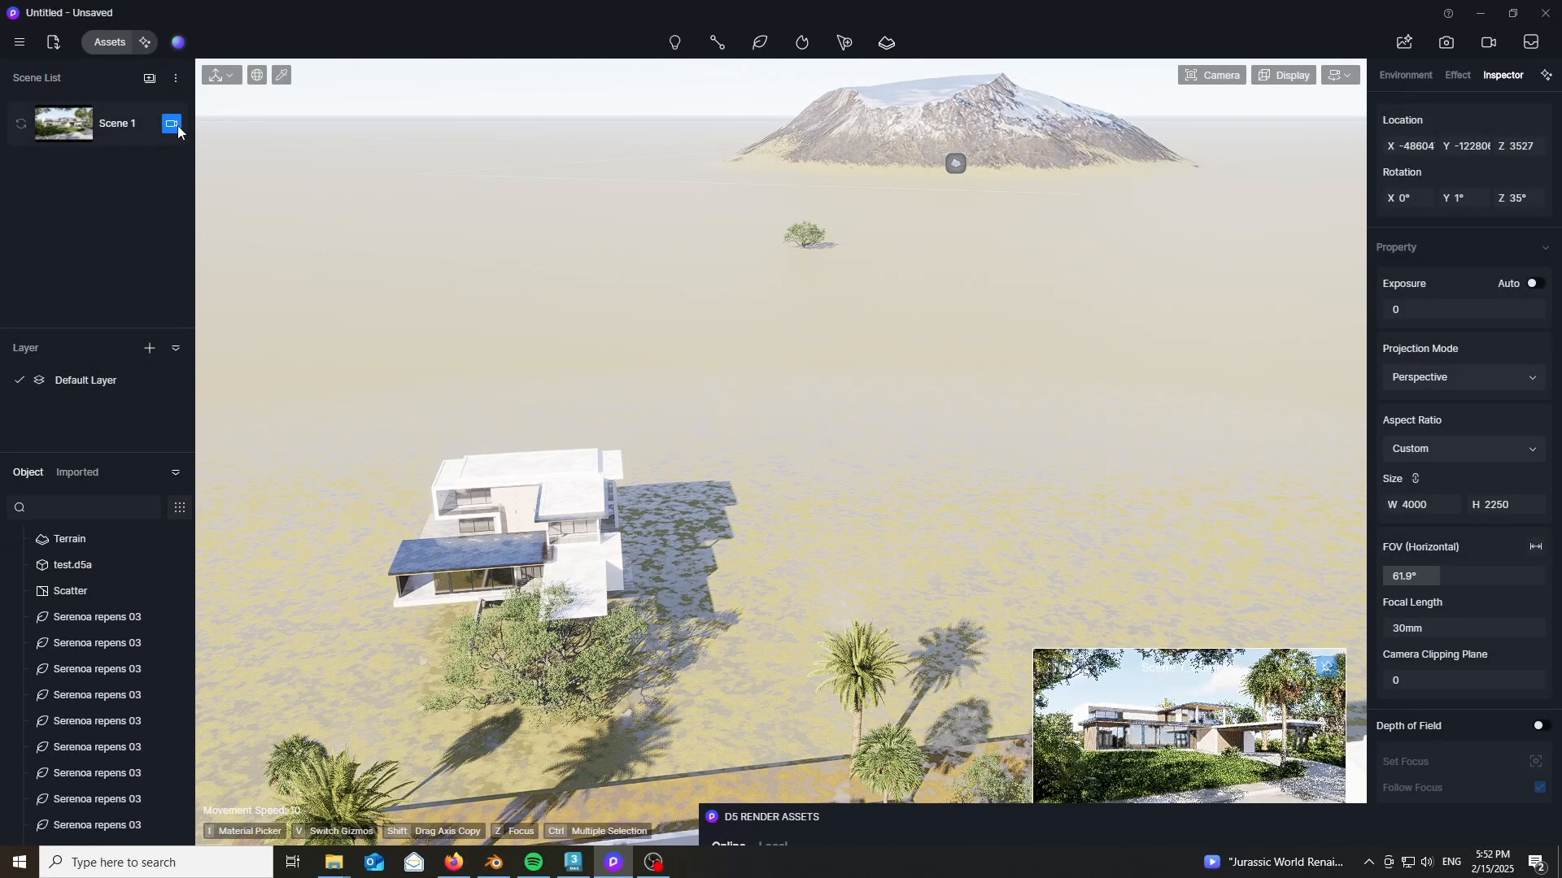
click(963, 146)
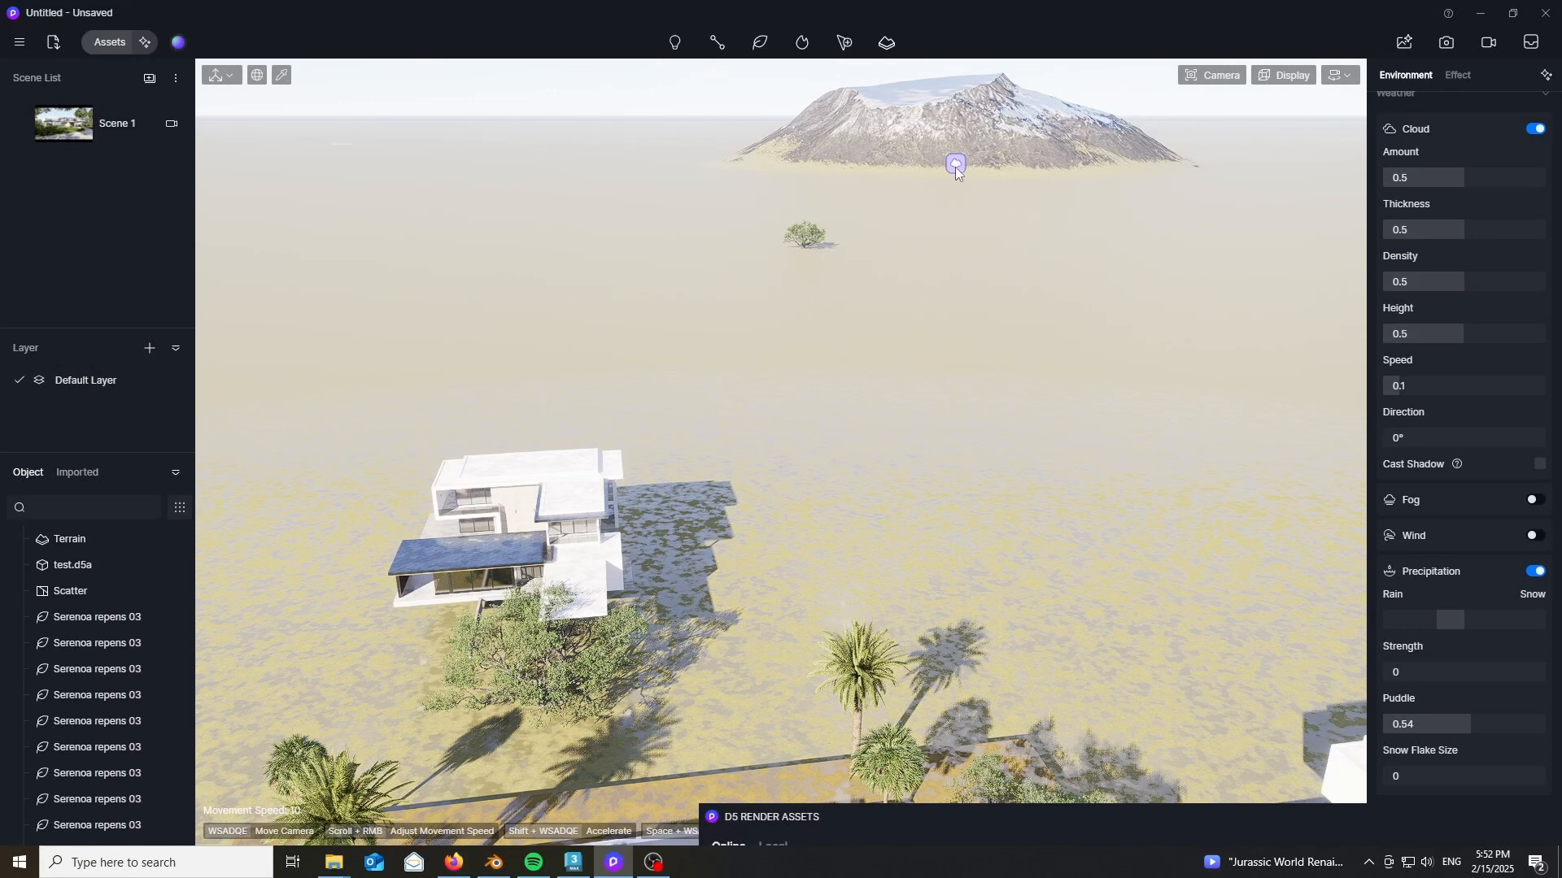
click(955, 163)
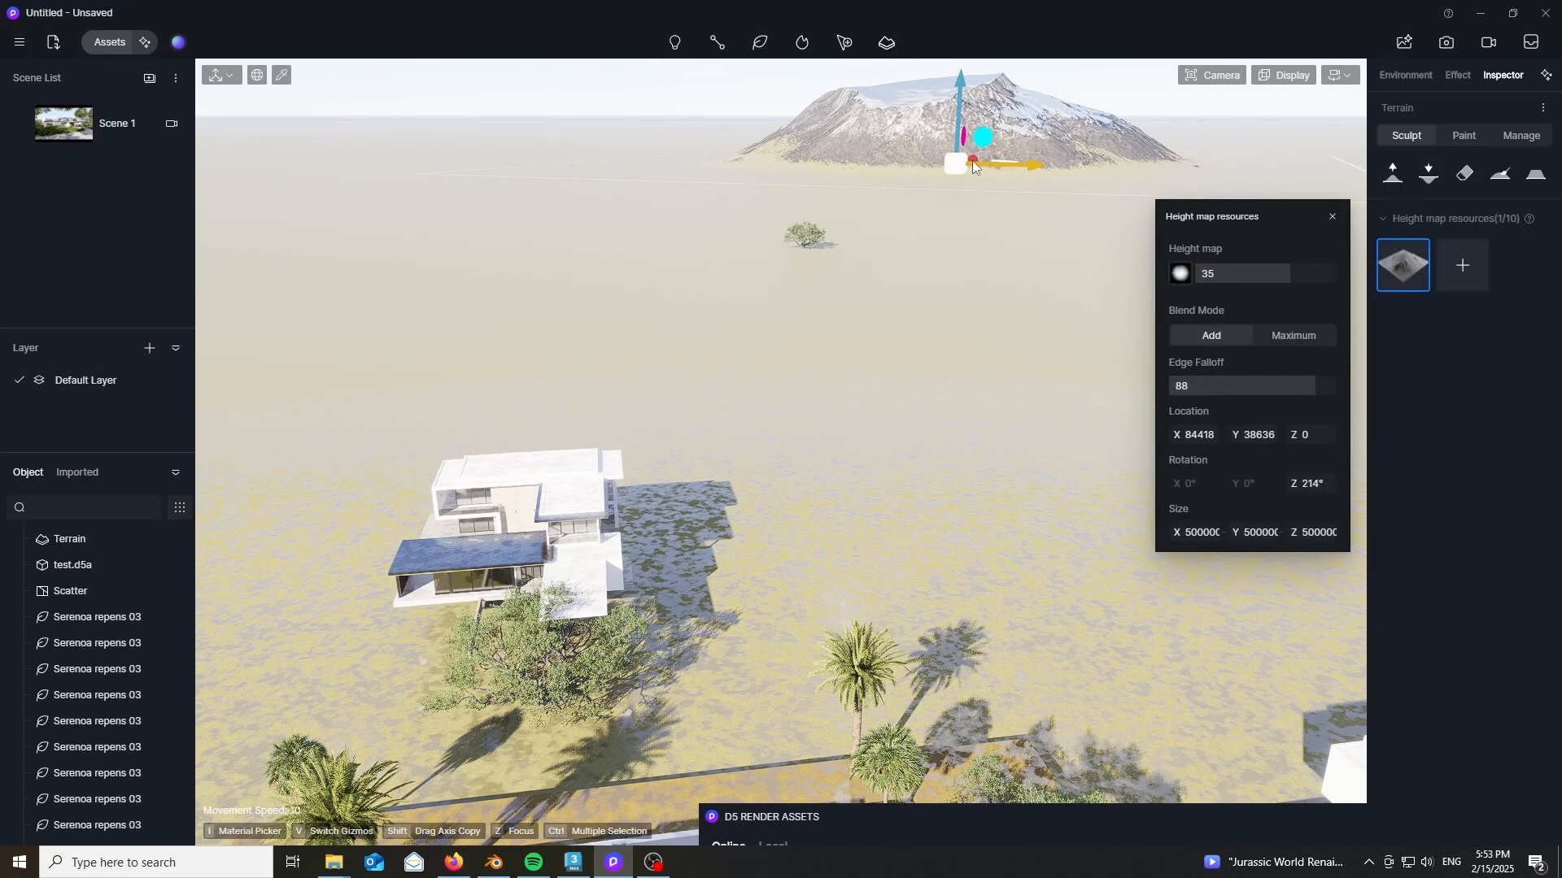
drag(965, 158, 946, 202)
click(171, 125)
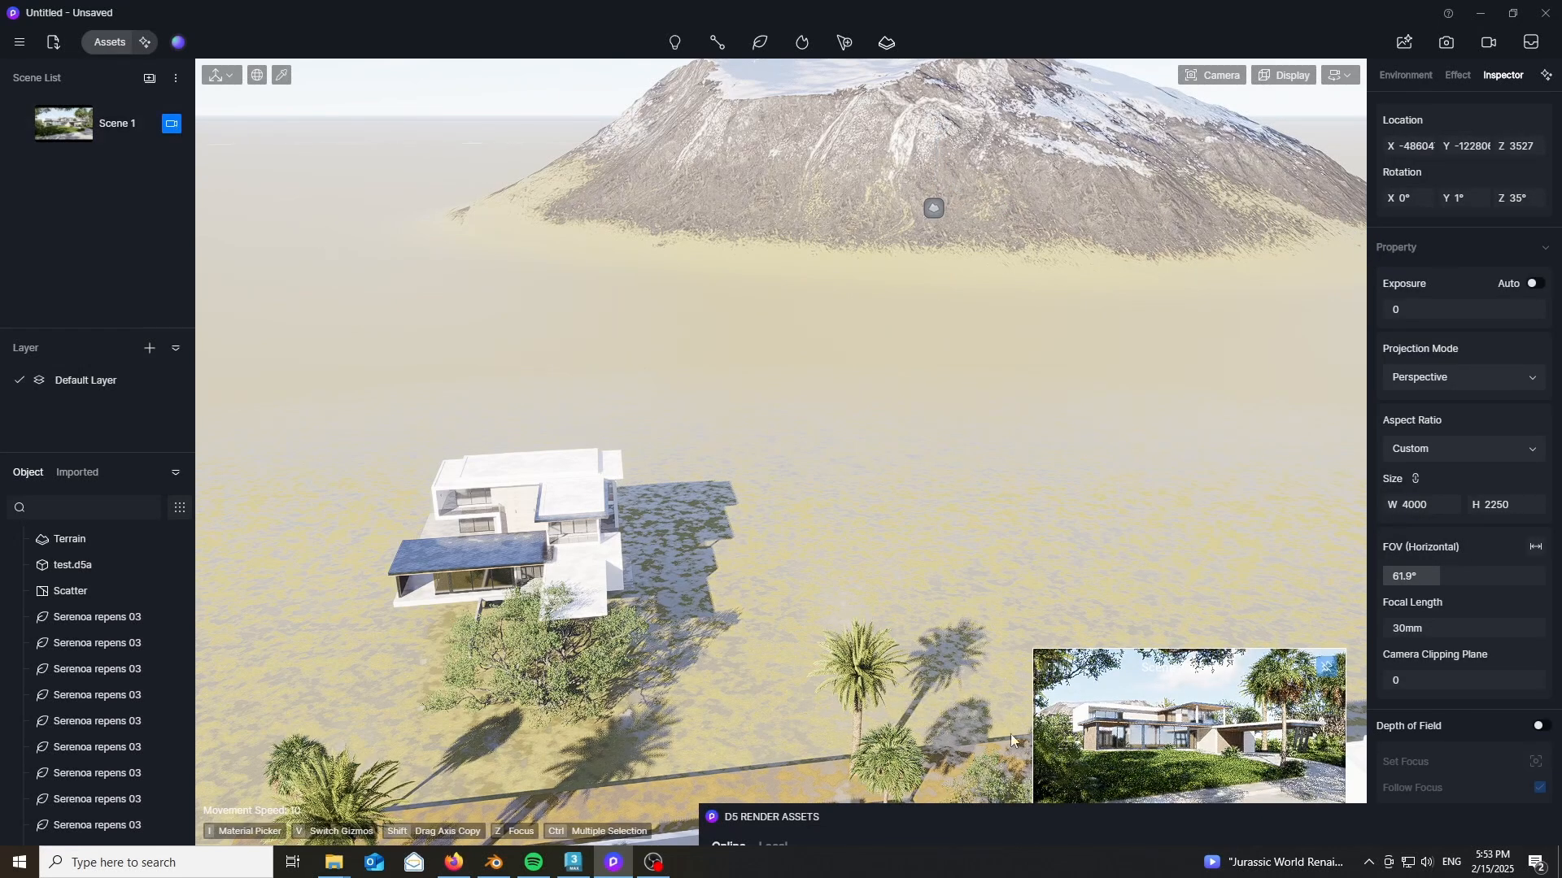
click(67, 118)
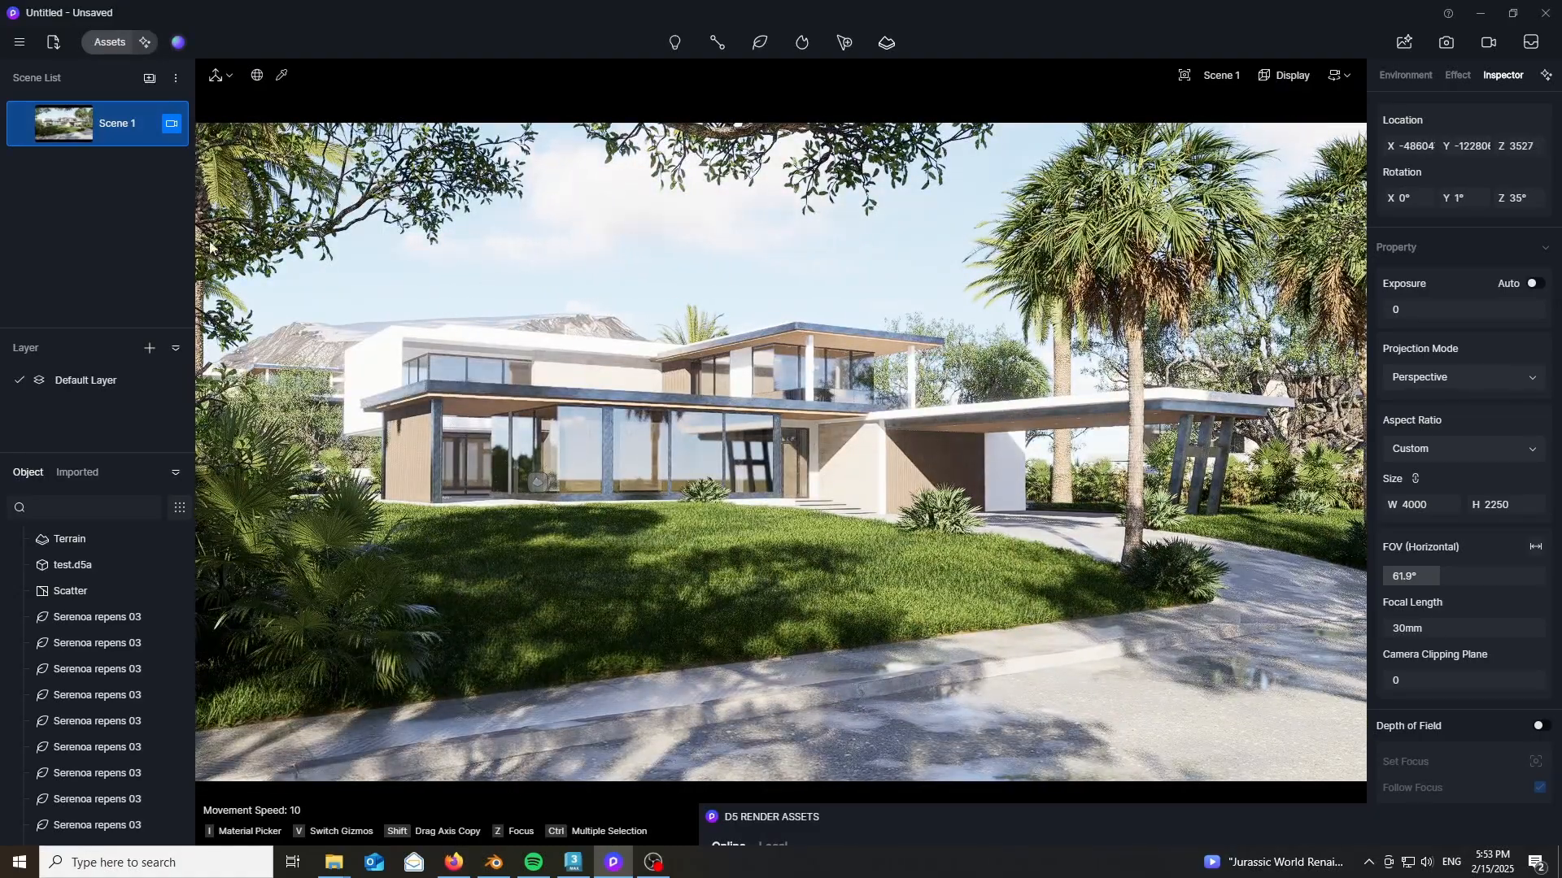
- Delete the hill height map from the terrain and return to the Scene 1 view
click(172, 125)
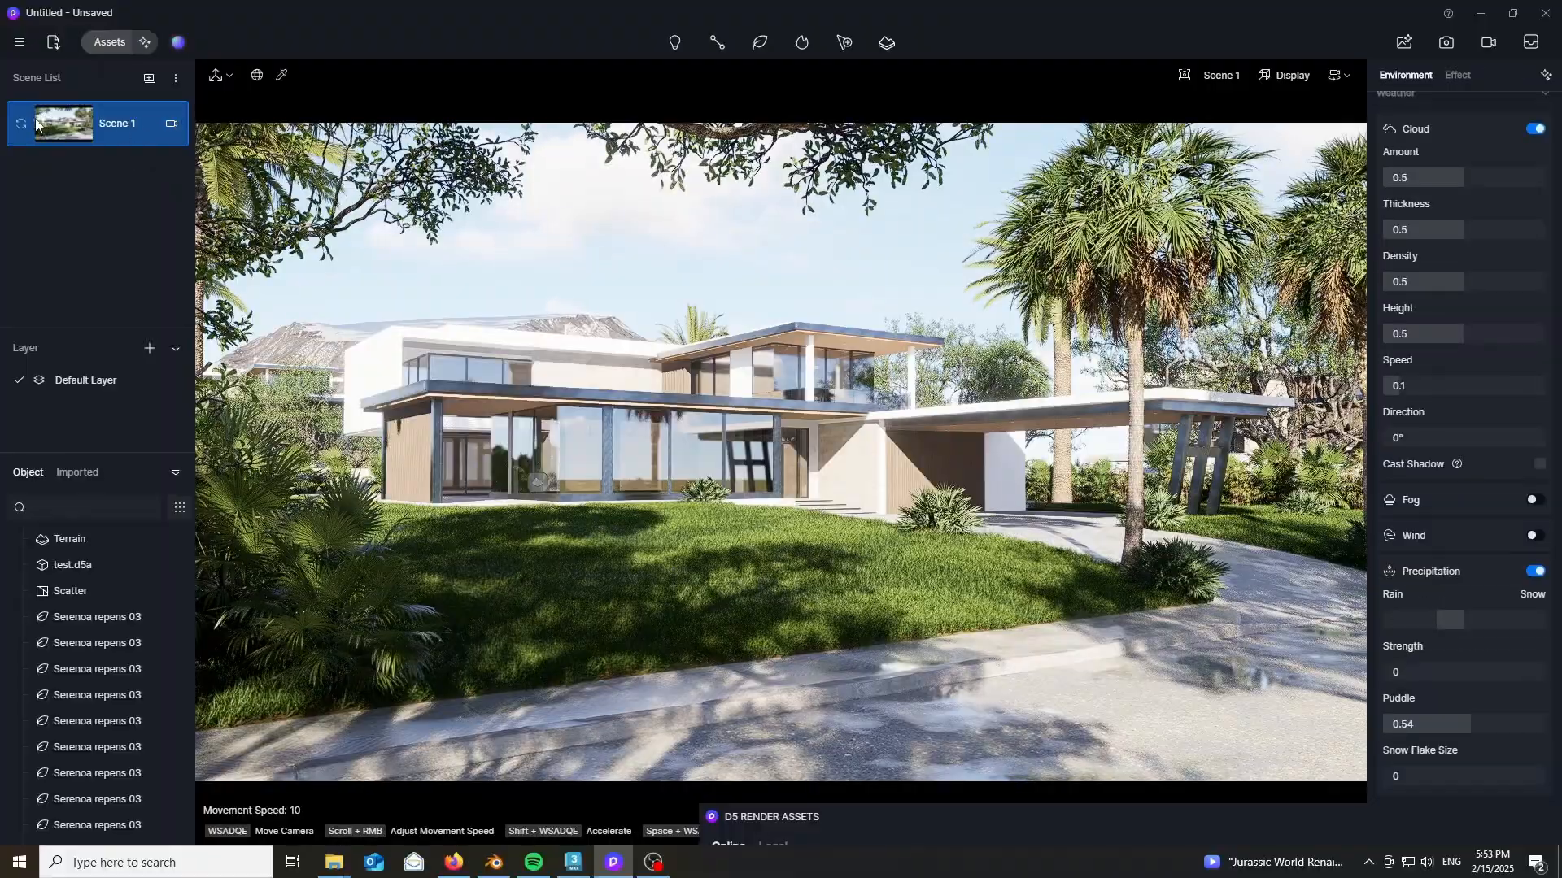
right_drag(823, 415, 815, 244)
key(w)
key(w)
key(s)
right_drag(1125, 225, 1126, 216)
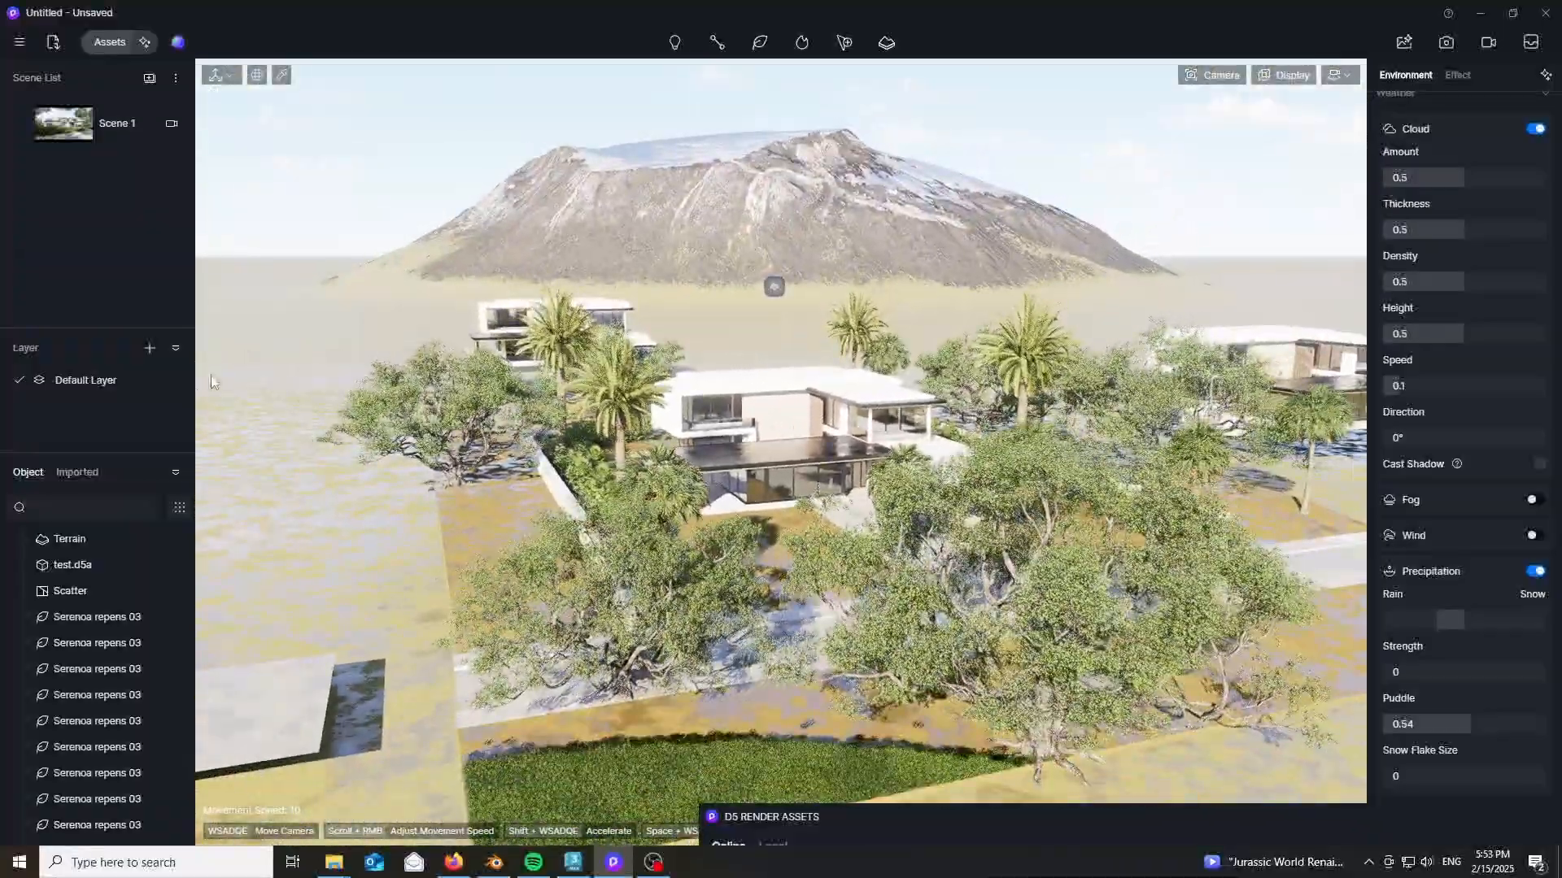
click(81, 540)
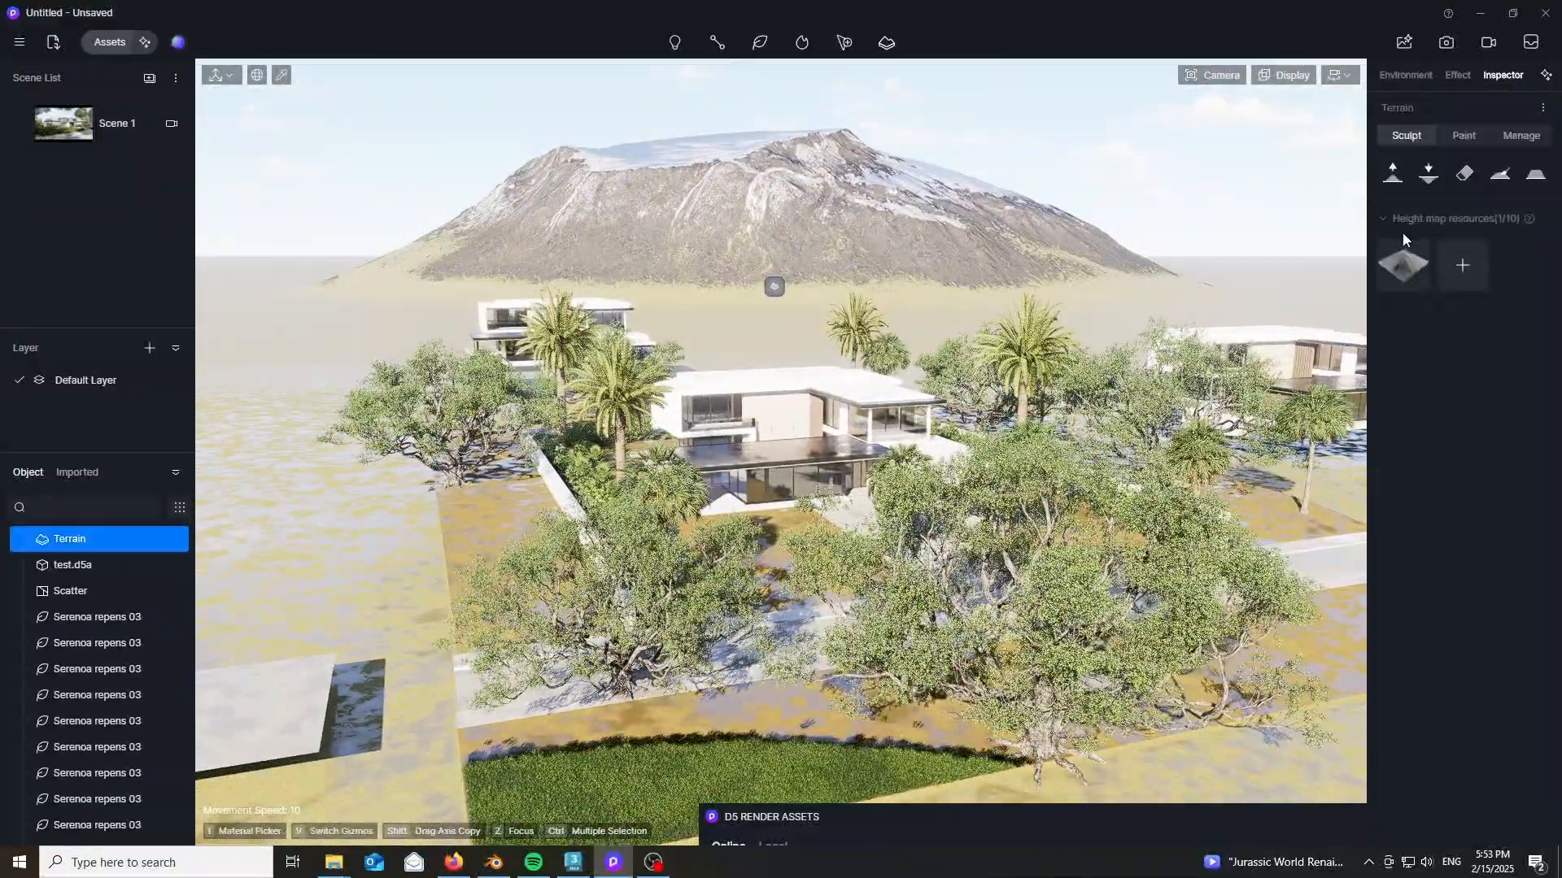
click(1391, 253)
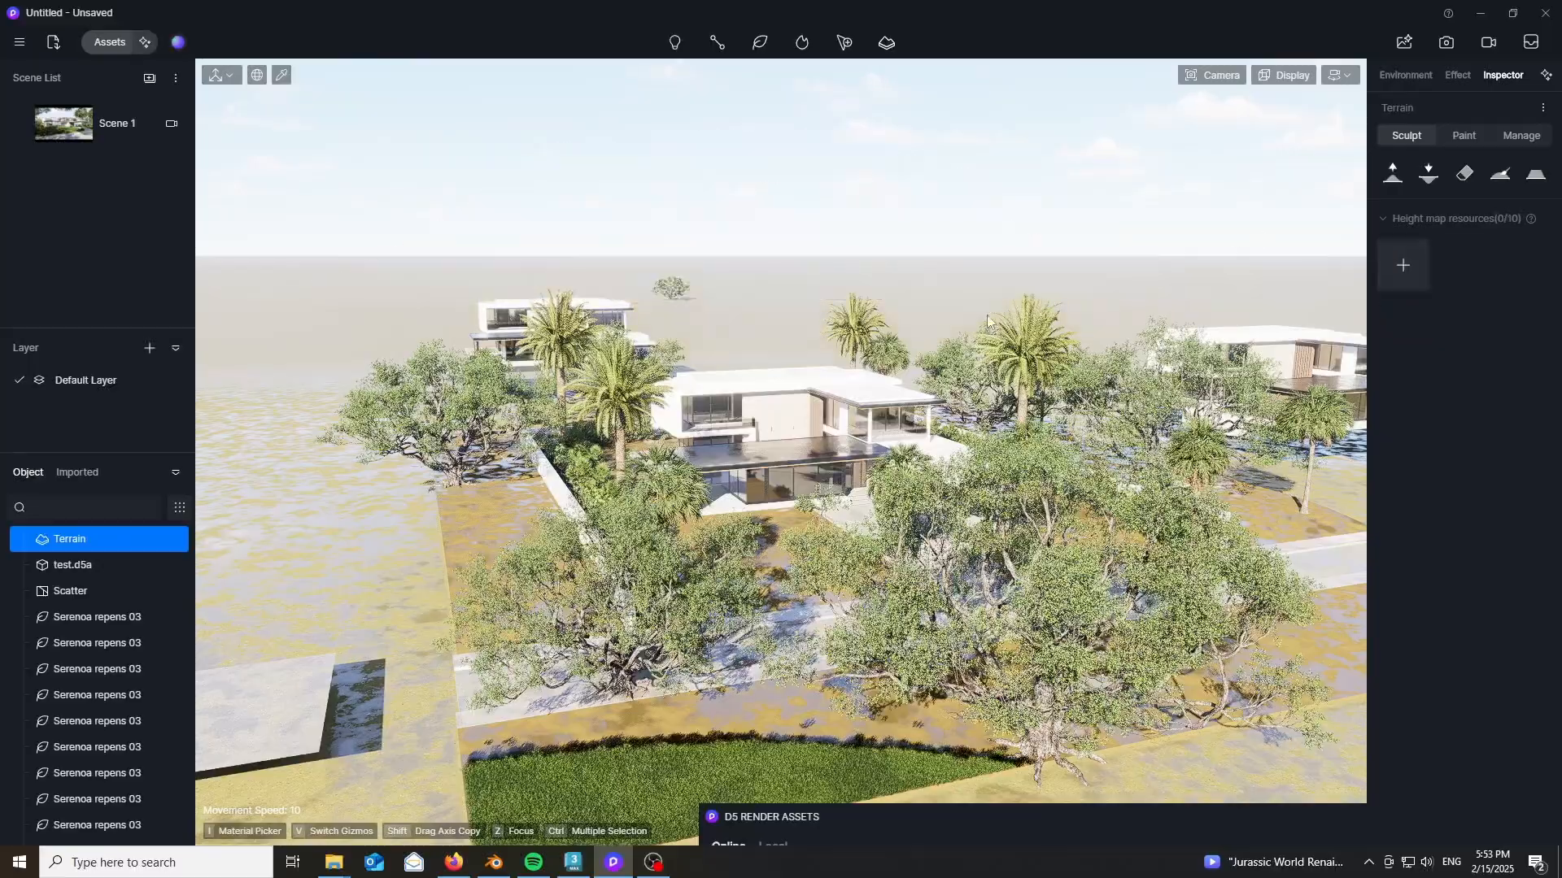
right_drag(813, 406, 813, 504)
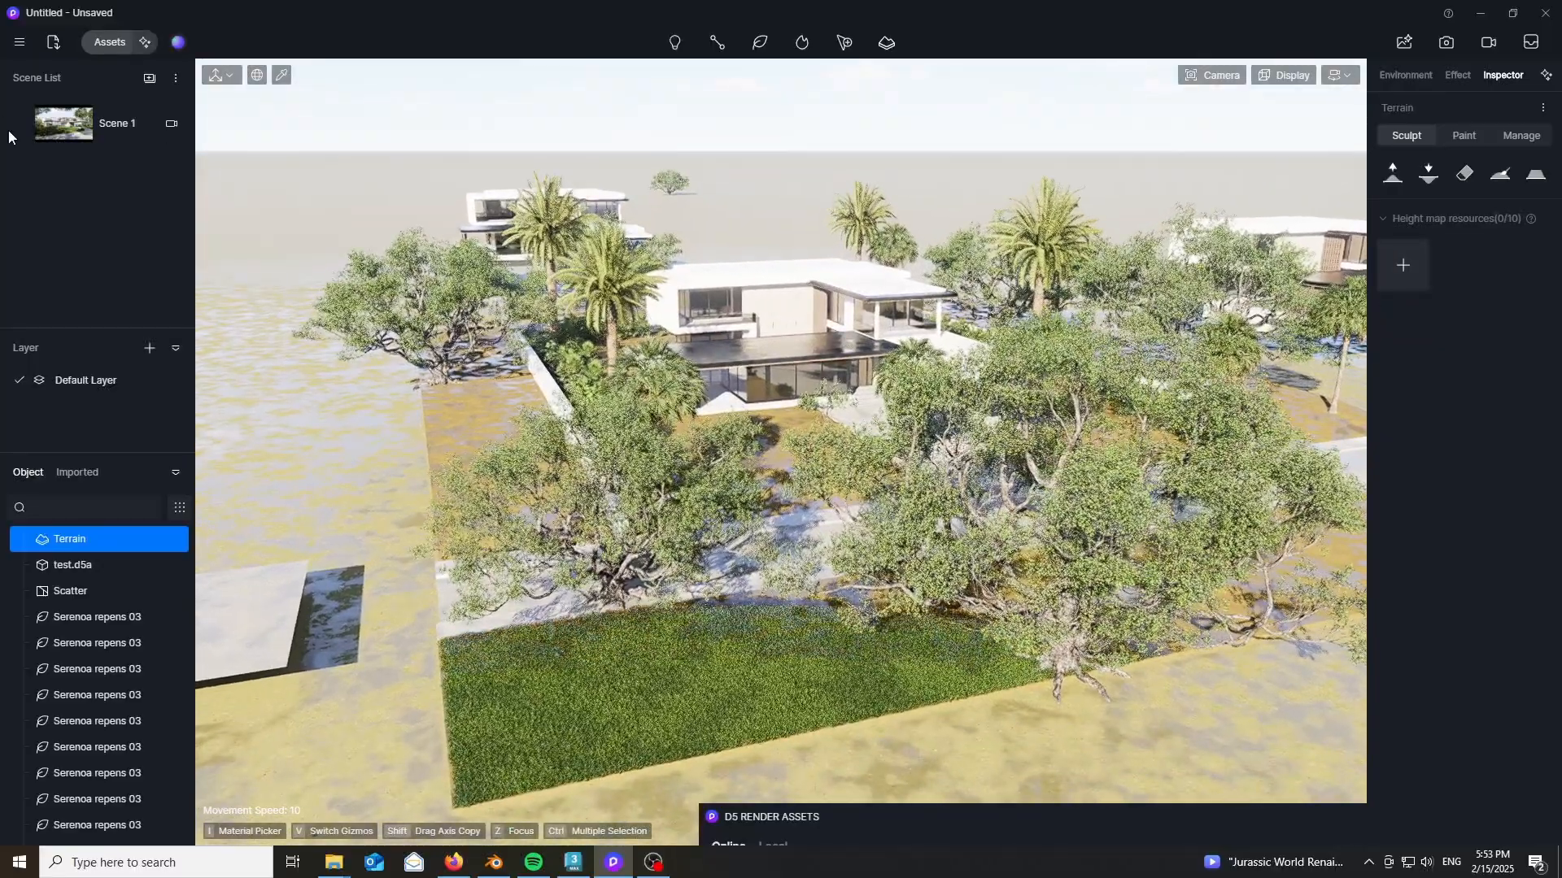
click(78, 134)
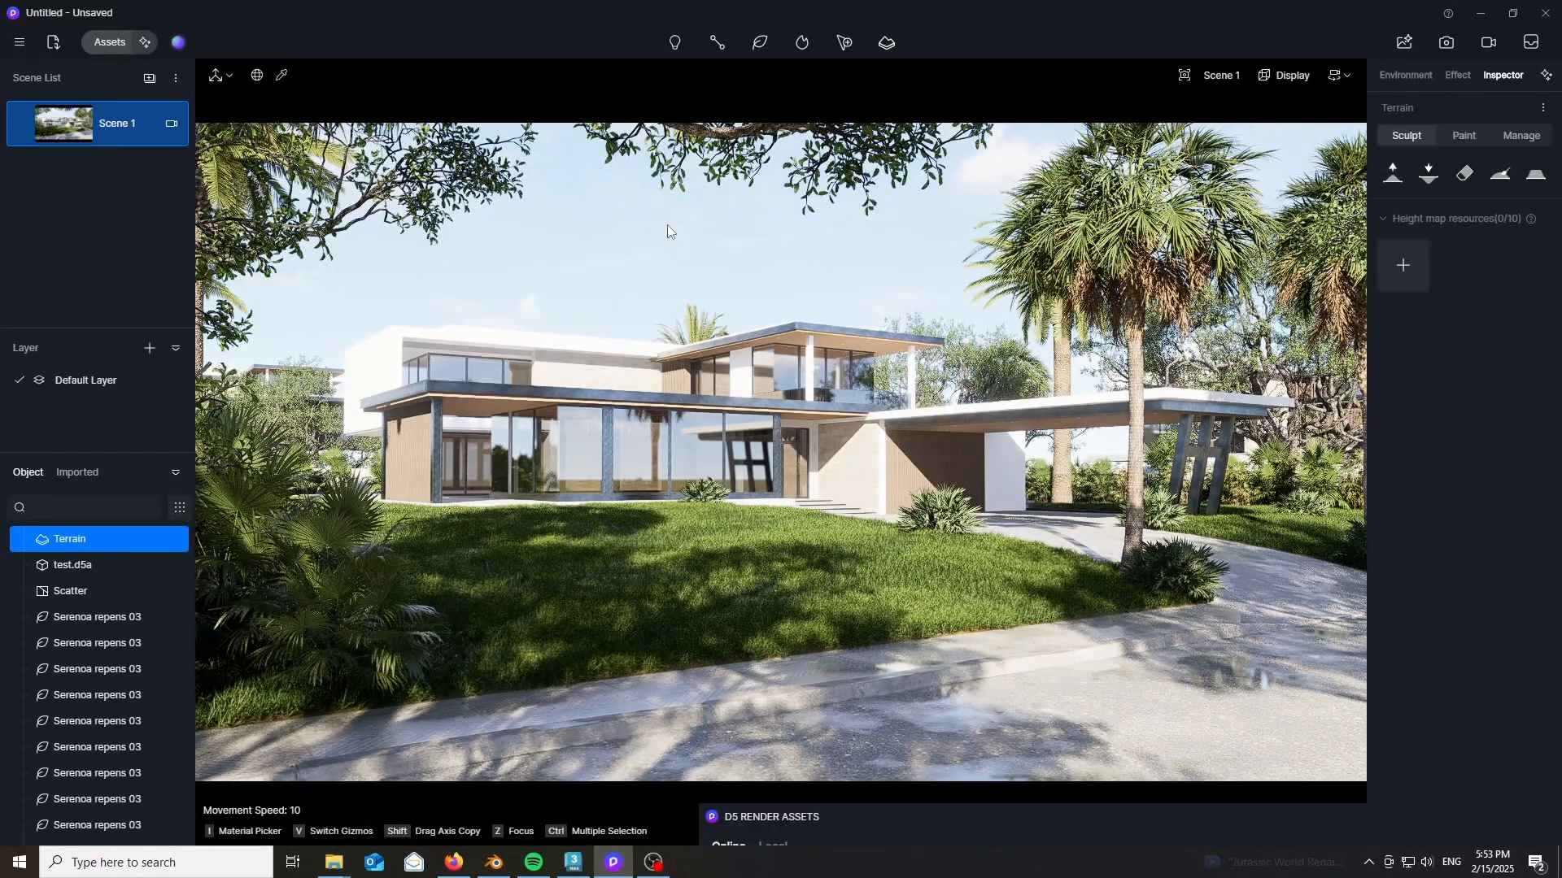
- Set up an image render of Scene 1 with a 16:9 aspect ratio and the 4k preset size
click(1443, 47)
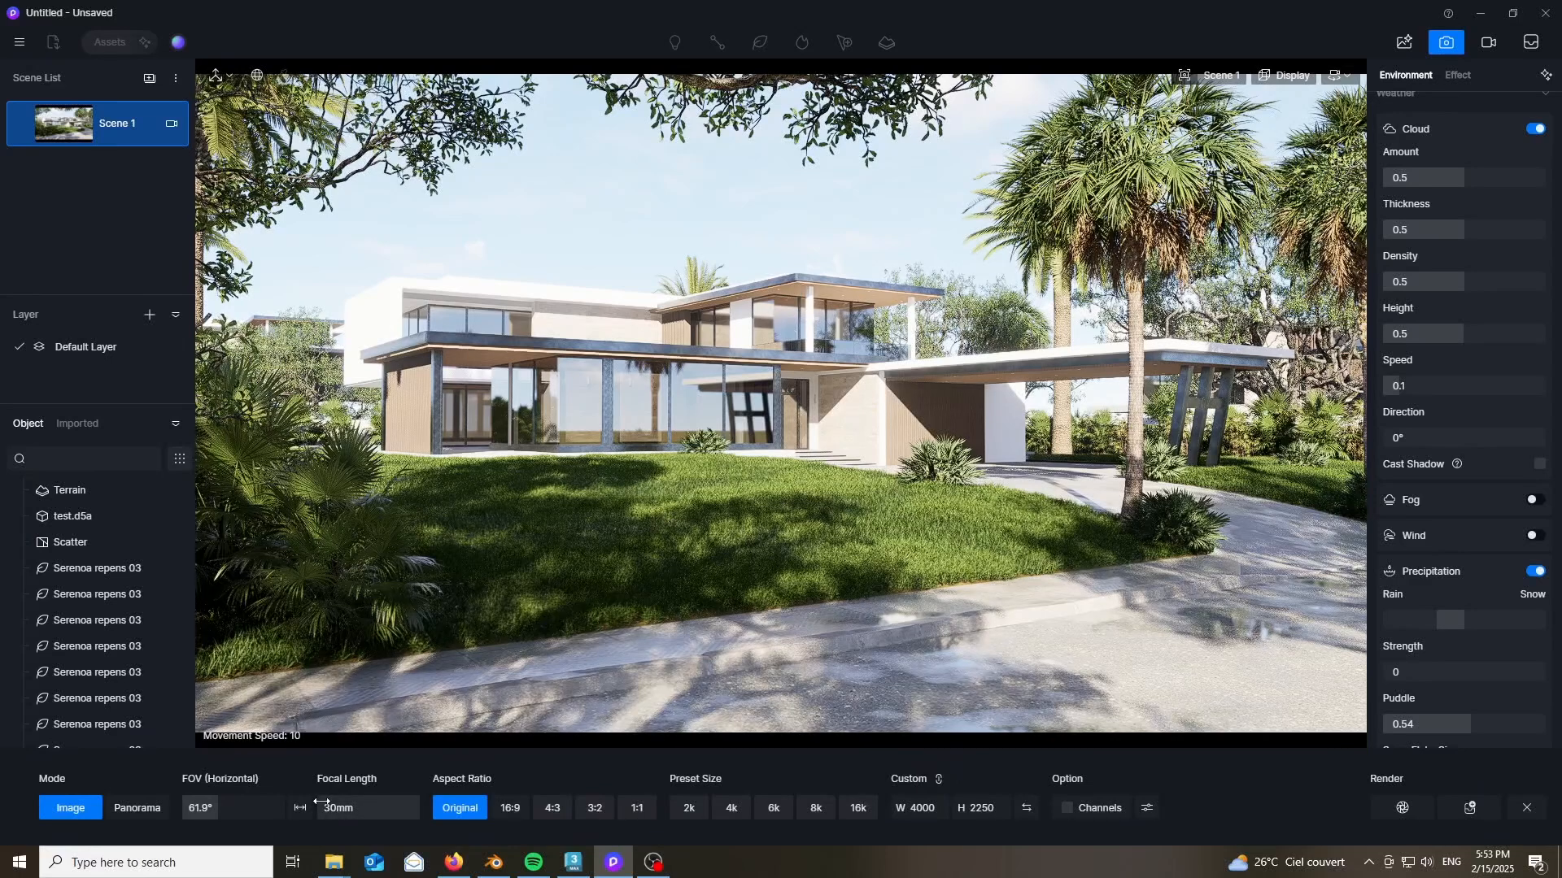
click(510, 808)
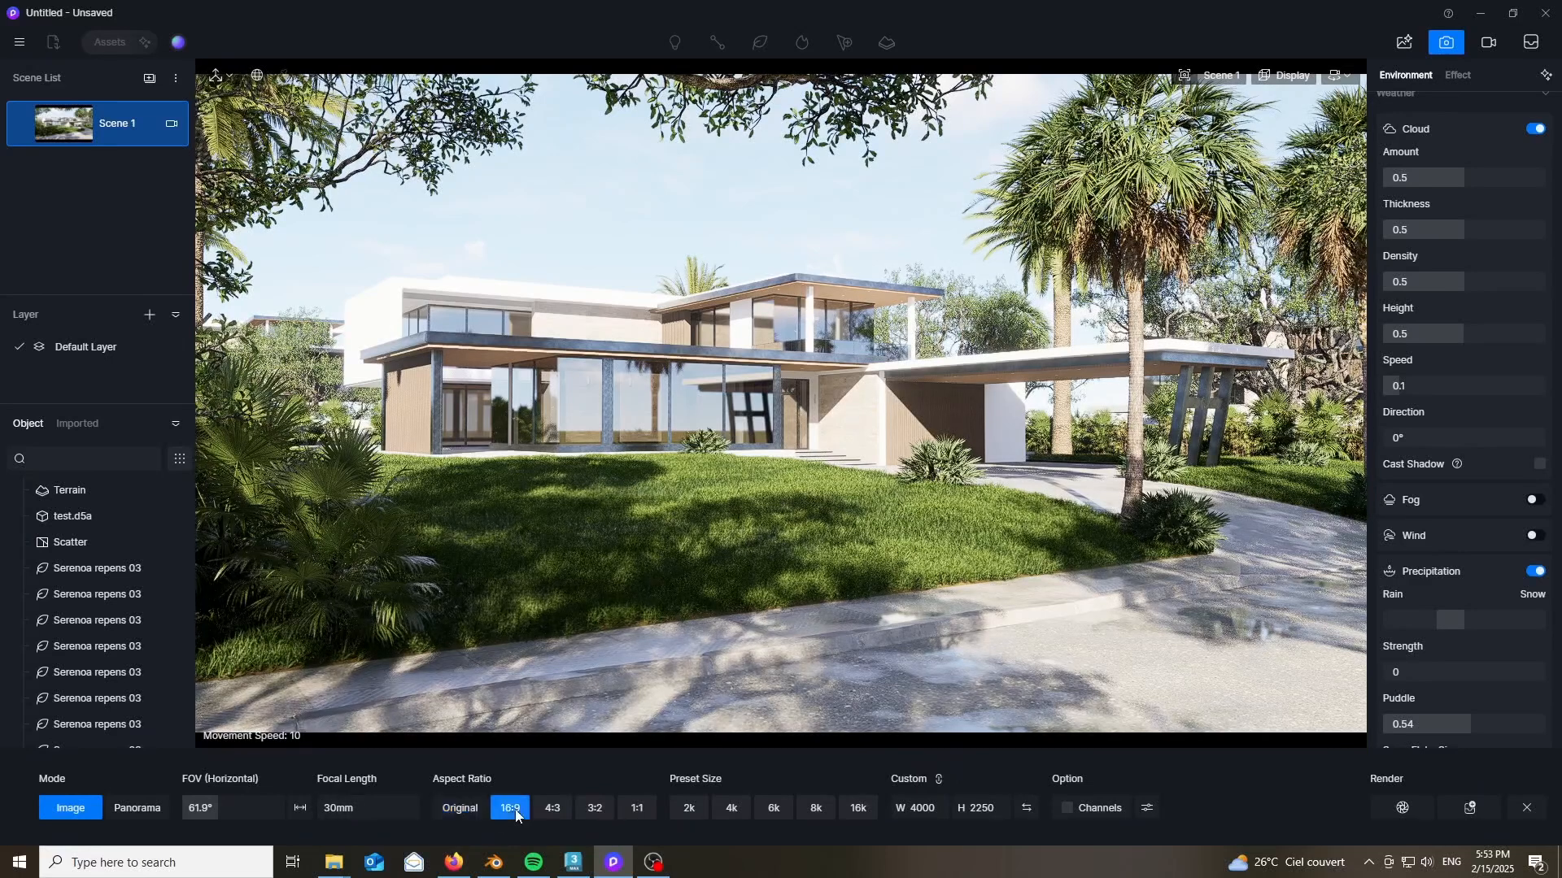
click(730, 809)
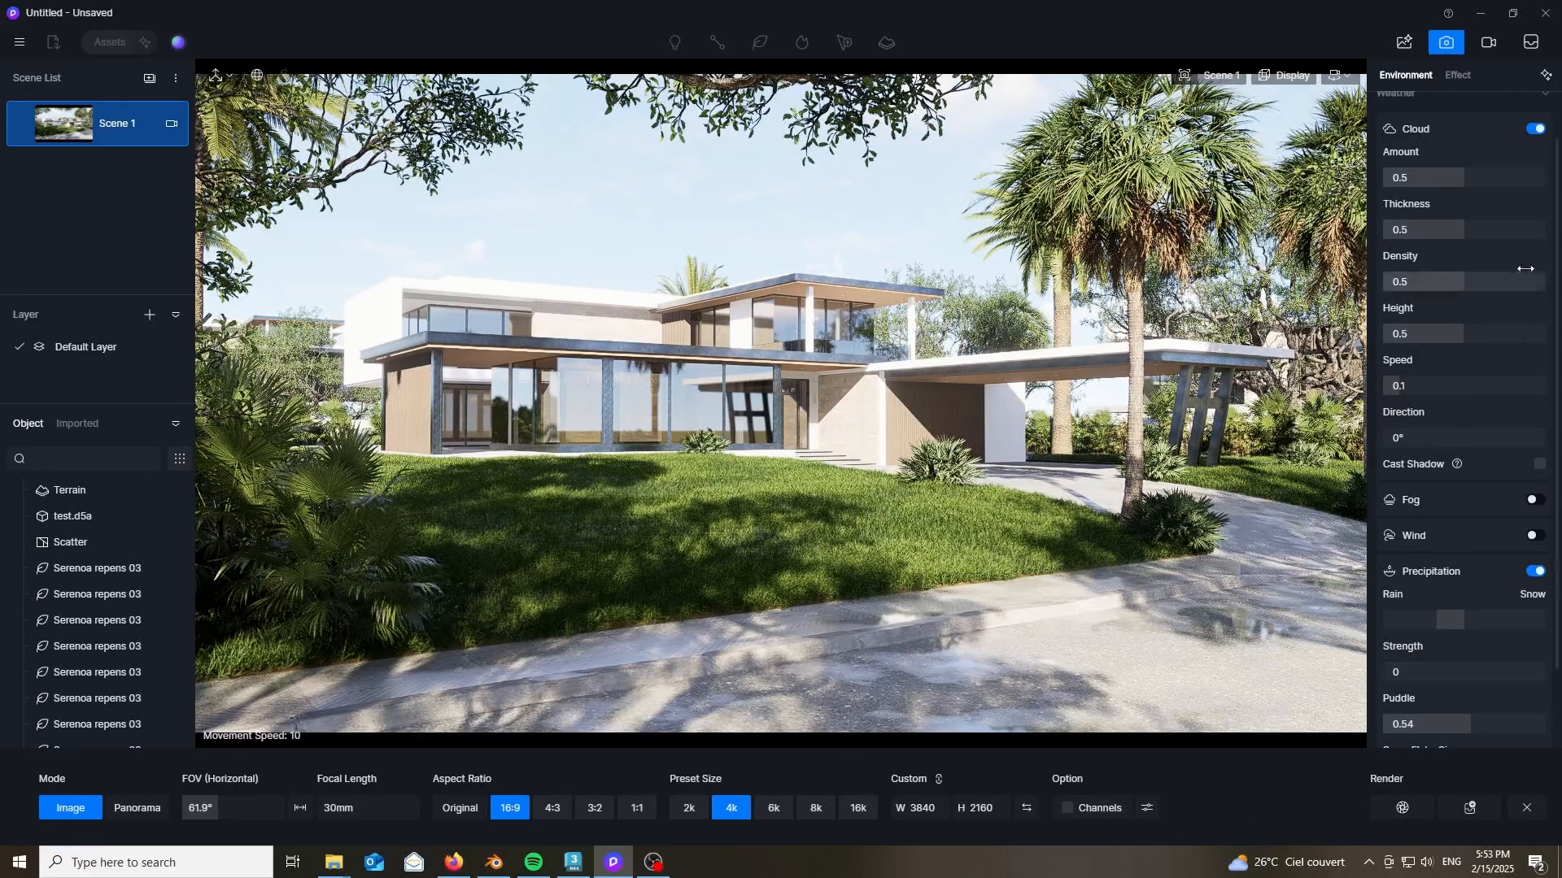
scroll(1451, 577, up, 1)
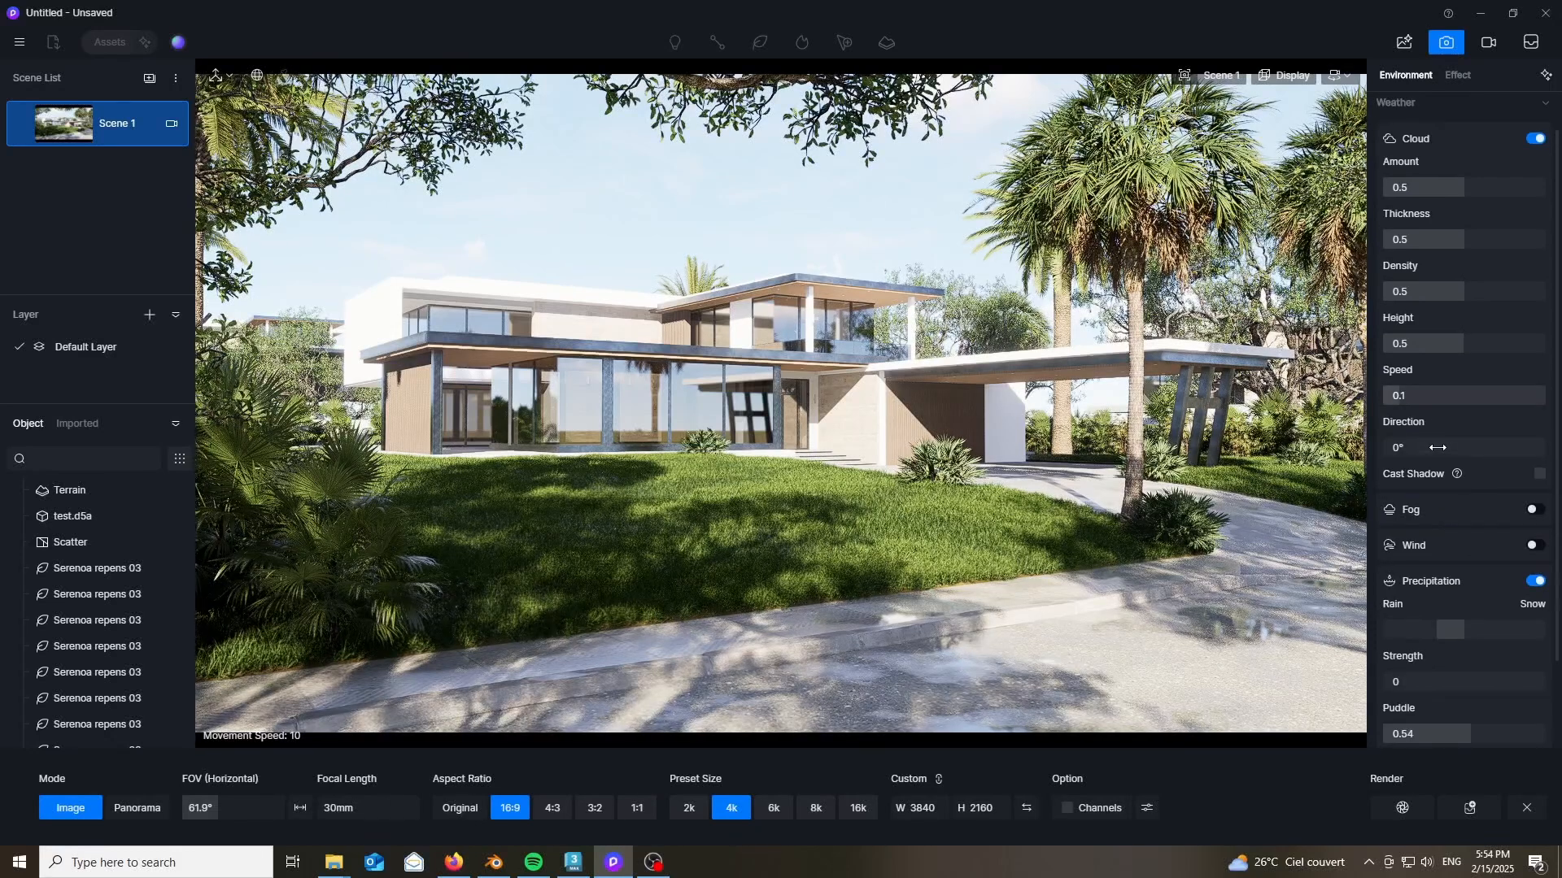
scroll(1437, 448, down, 3)
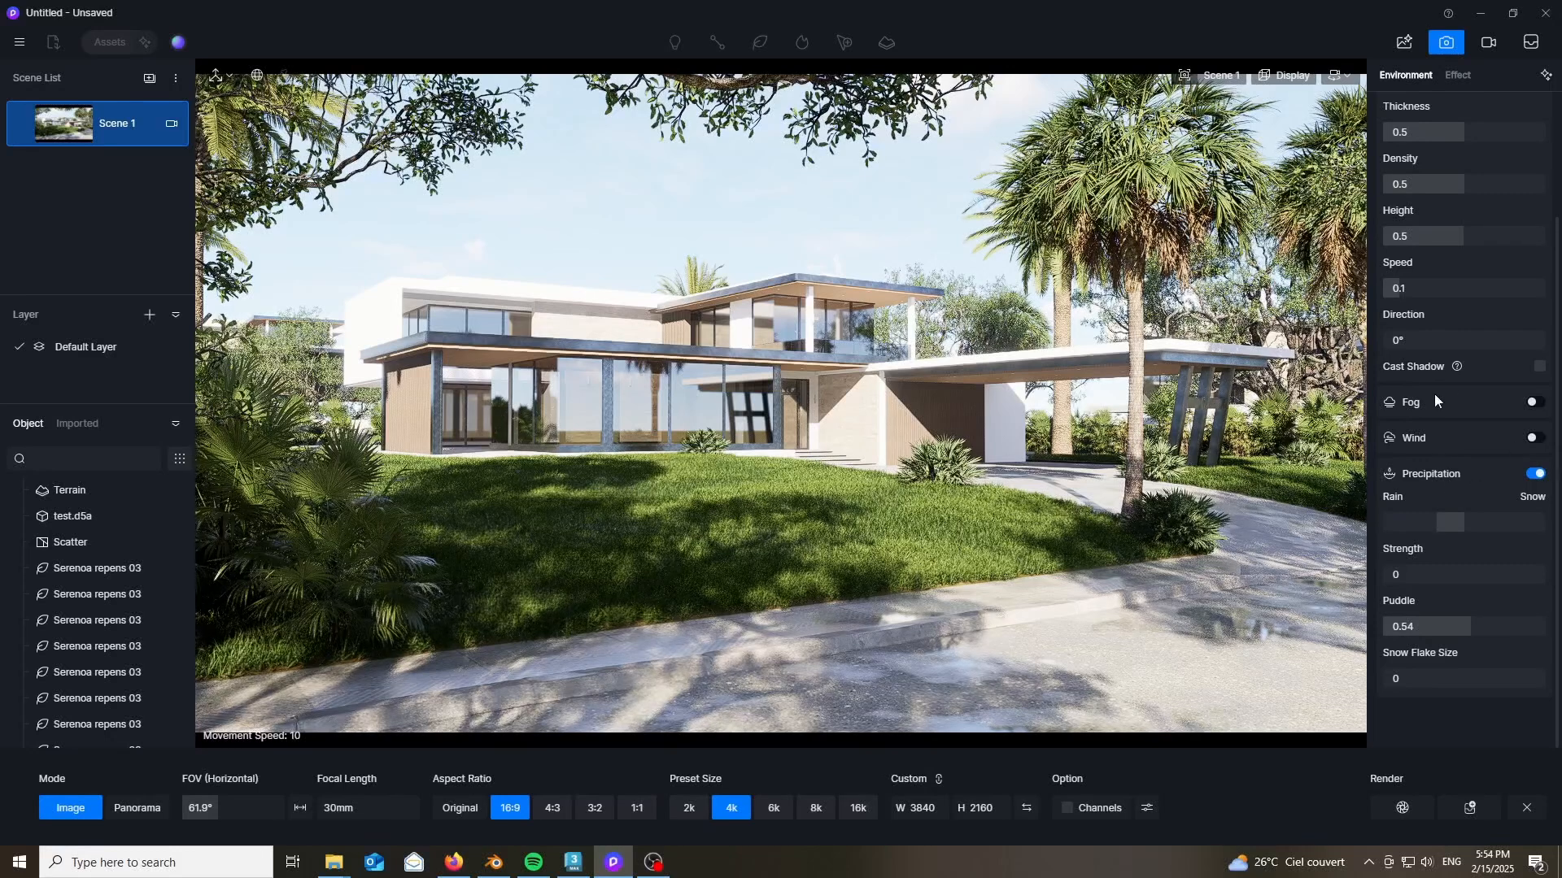
scroll(1442, 377, up, 3)
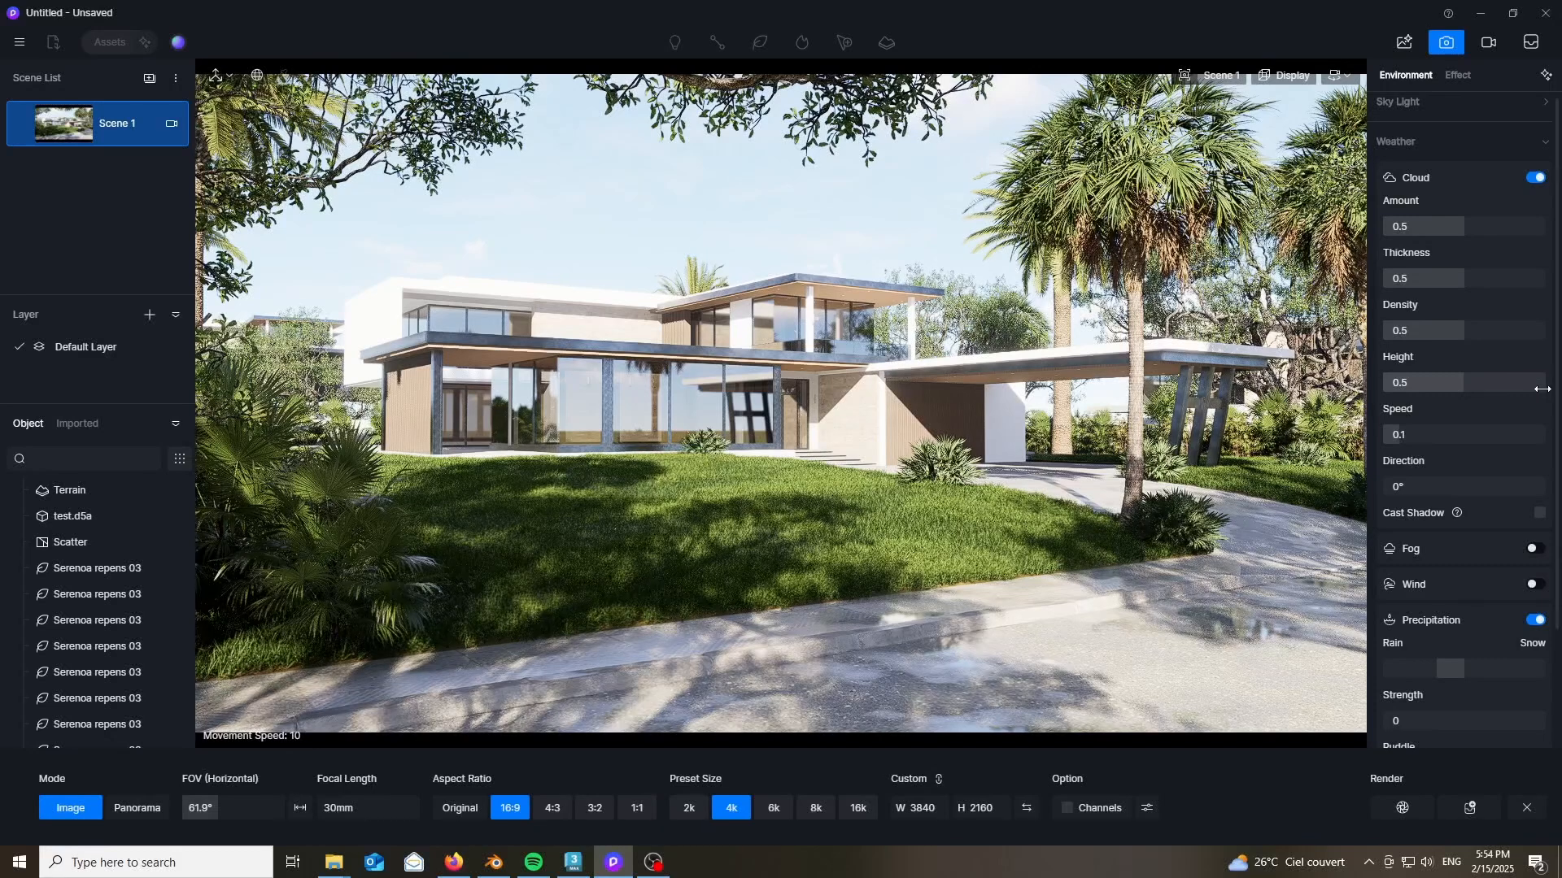
- Render the Scene 1 image and save it as render in the D5 Render folder
scroll(1540, 382, down, 3)
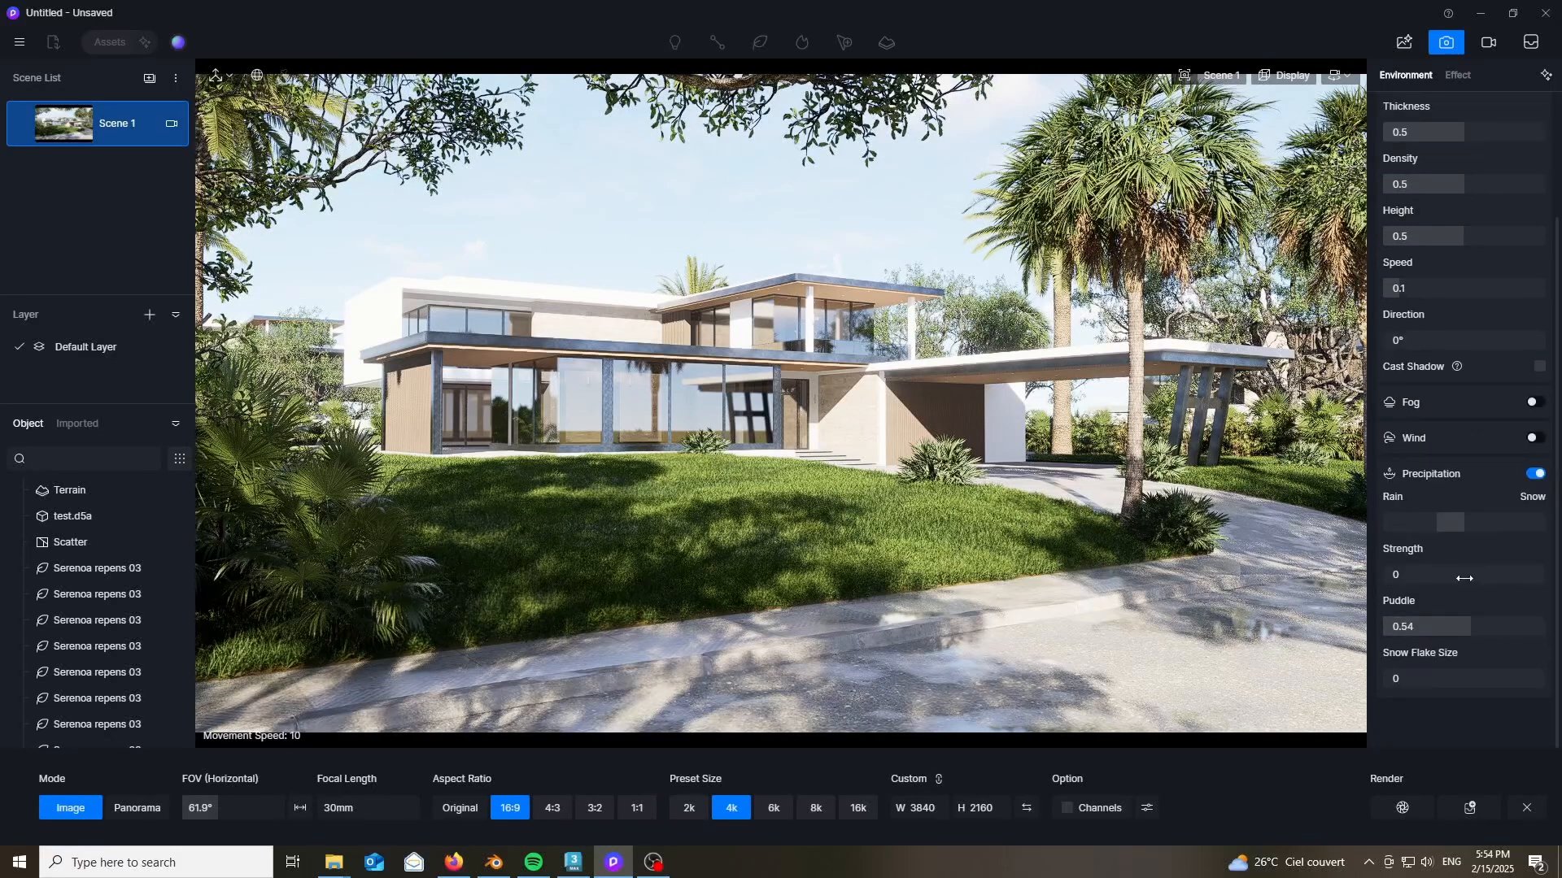
click(1406, 806)
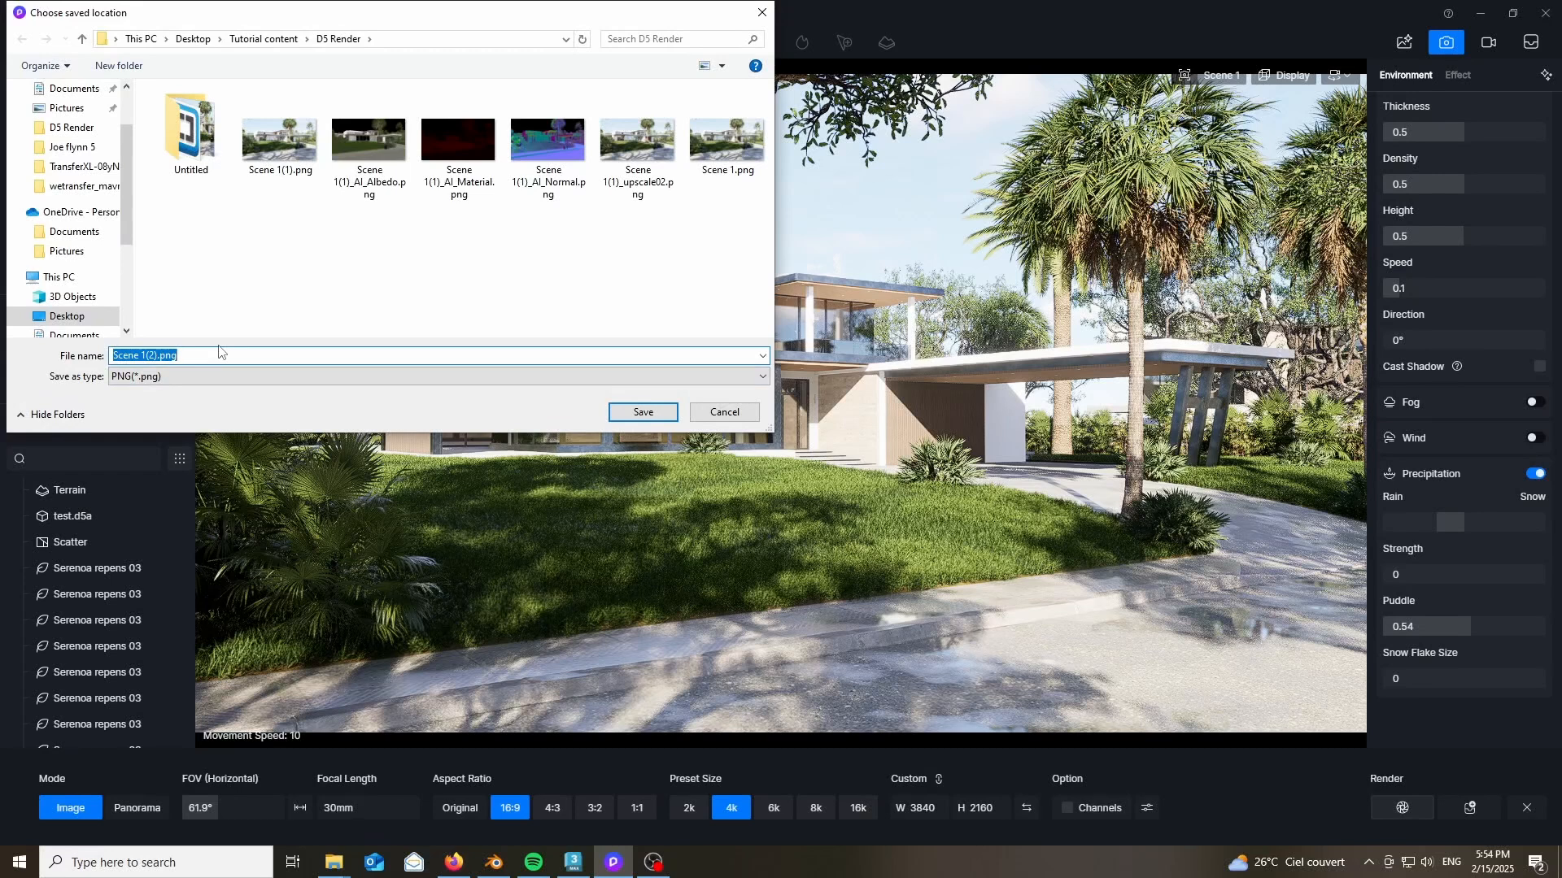
text(render)
key(Return)
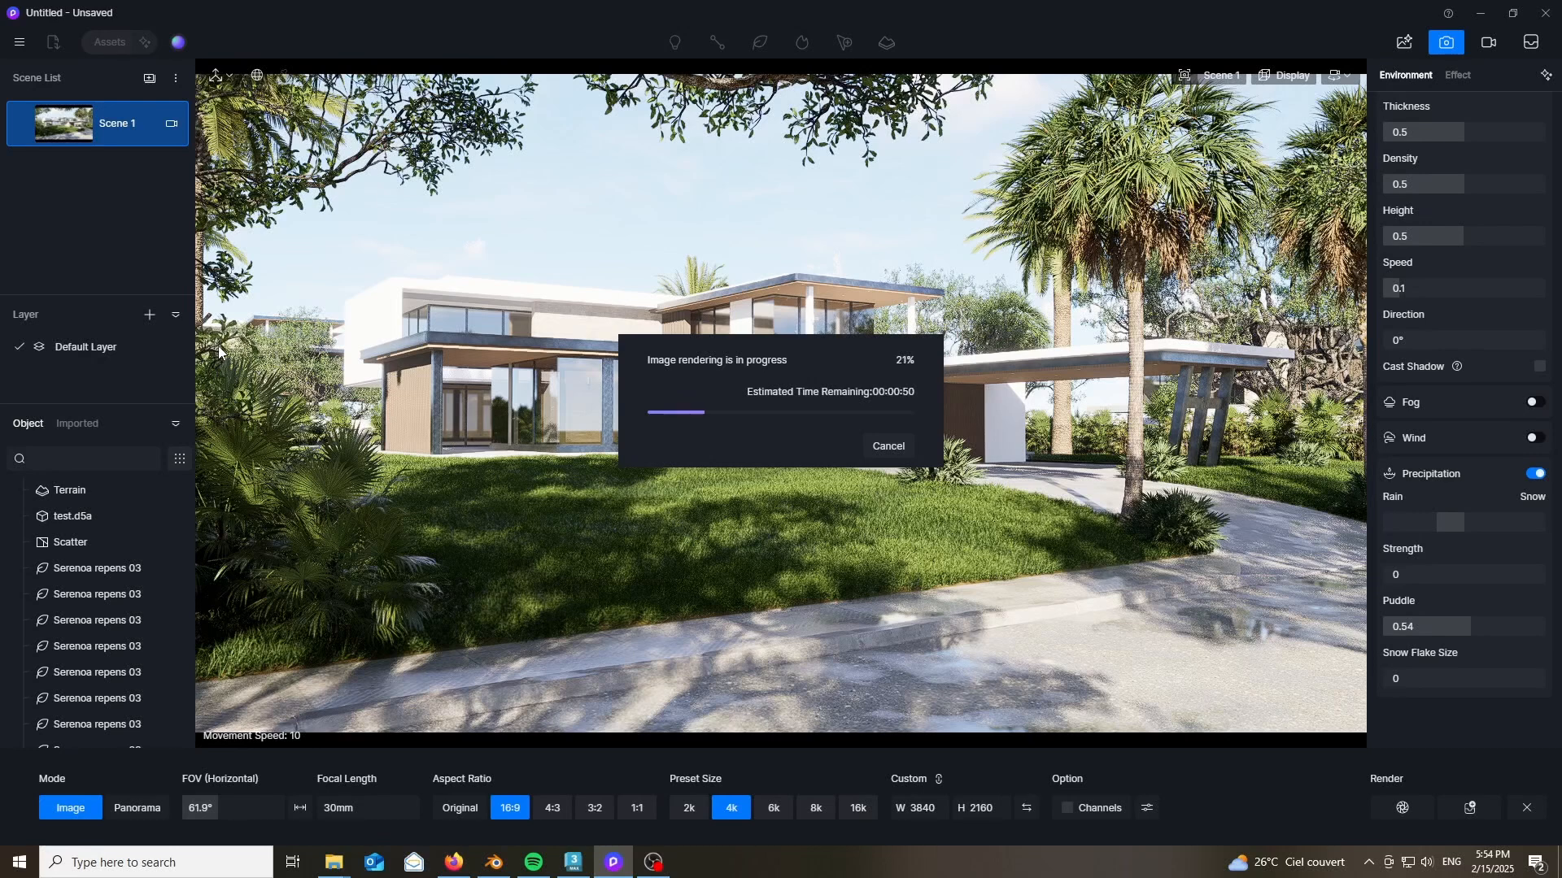
- Browse to the Ambassadeurs folder in the Commercial Project folder and view 1st High resolution.jpg full screen
mouse_move(328, 870)
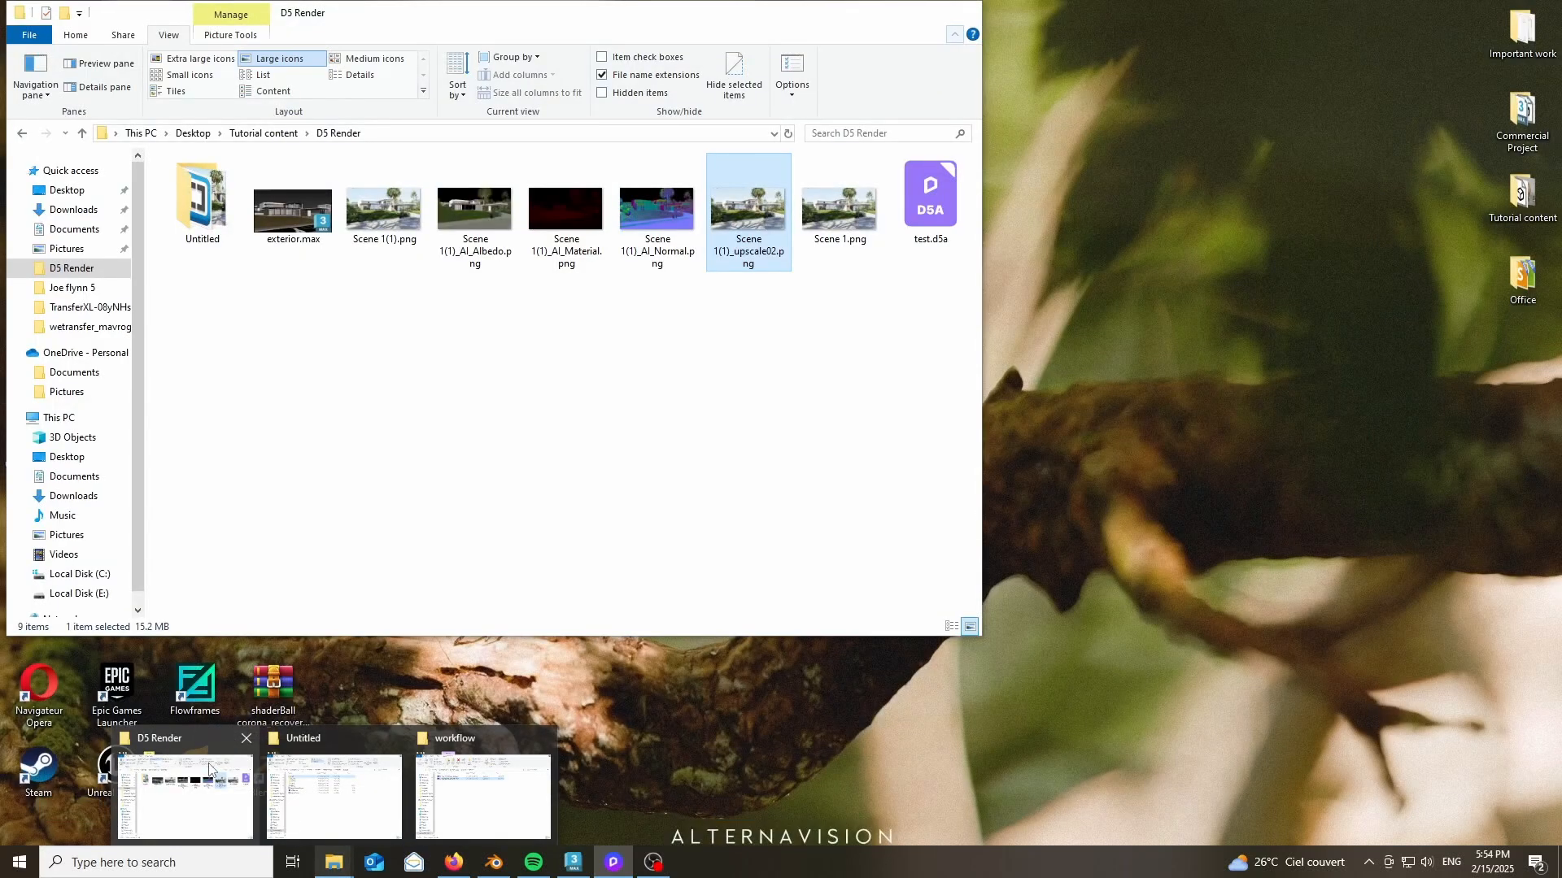
mouse_move(326, 793)
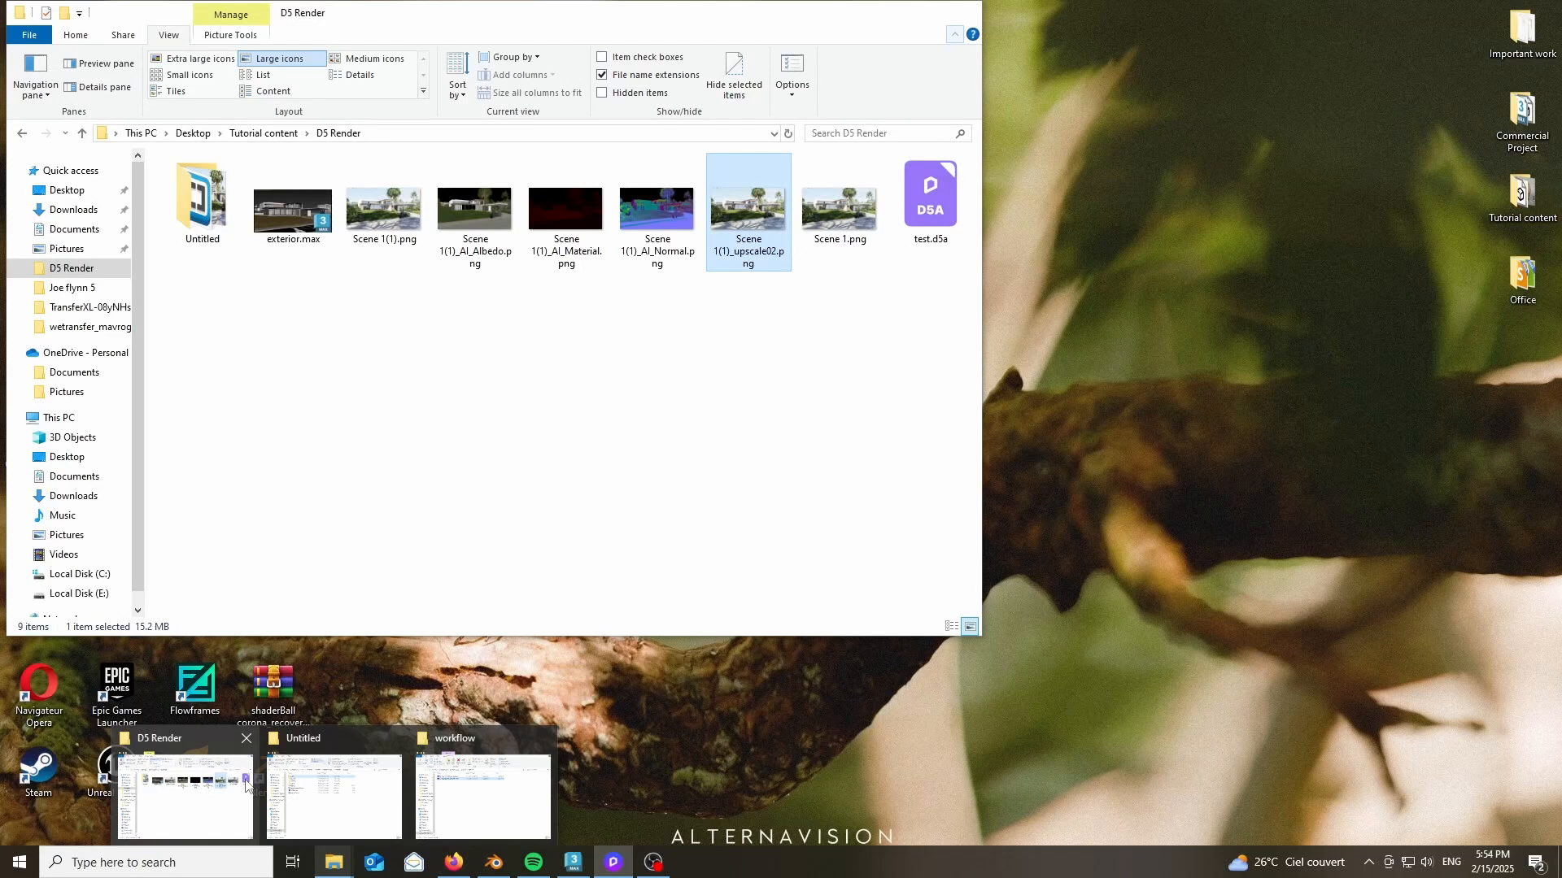
click(247, 785)
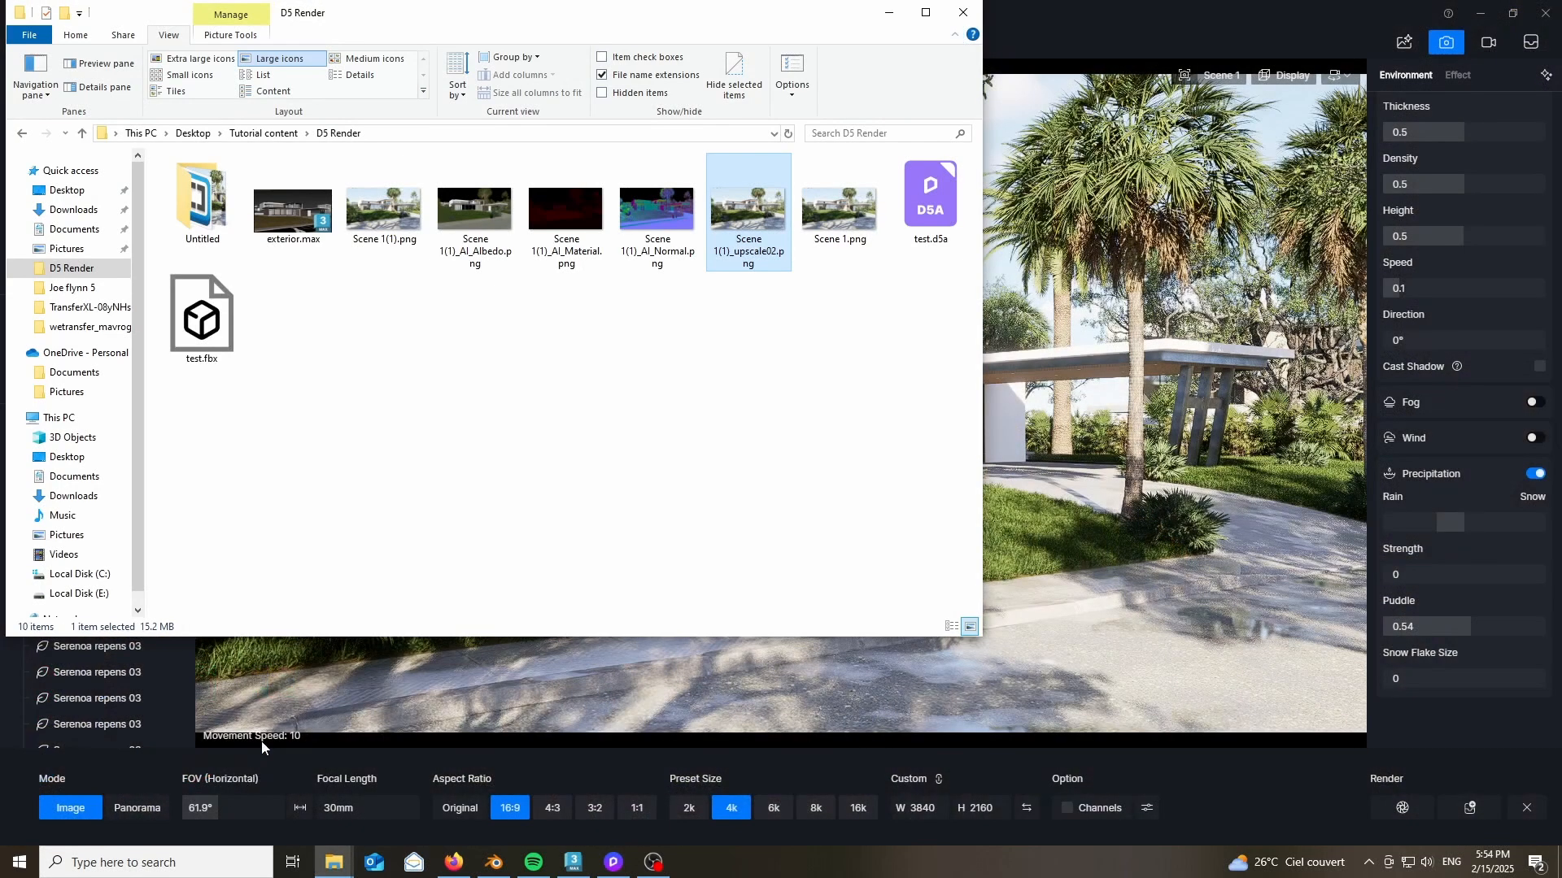
click(66, 193)
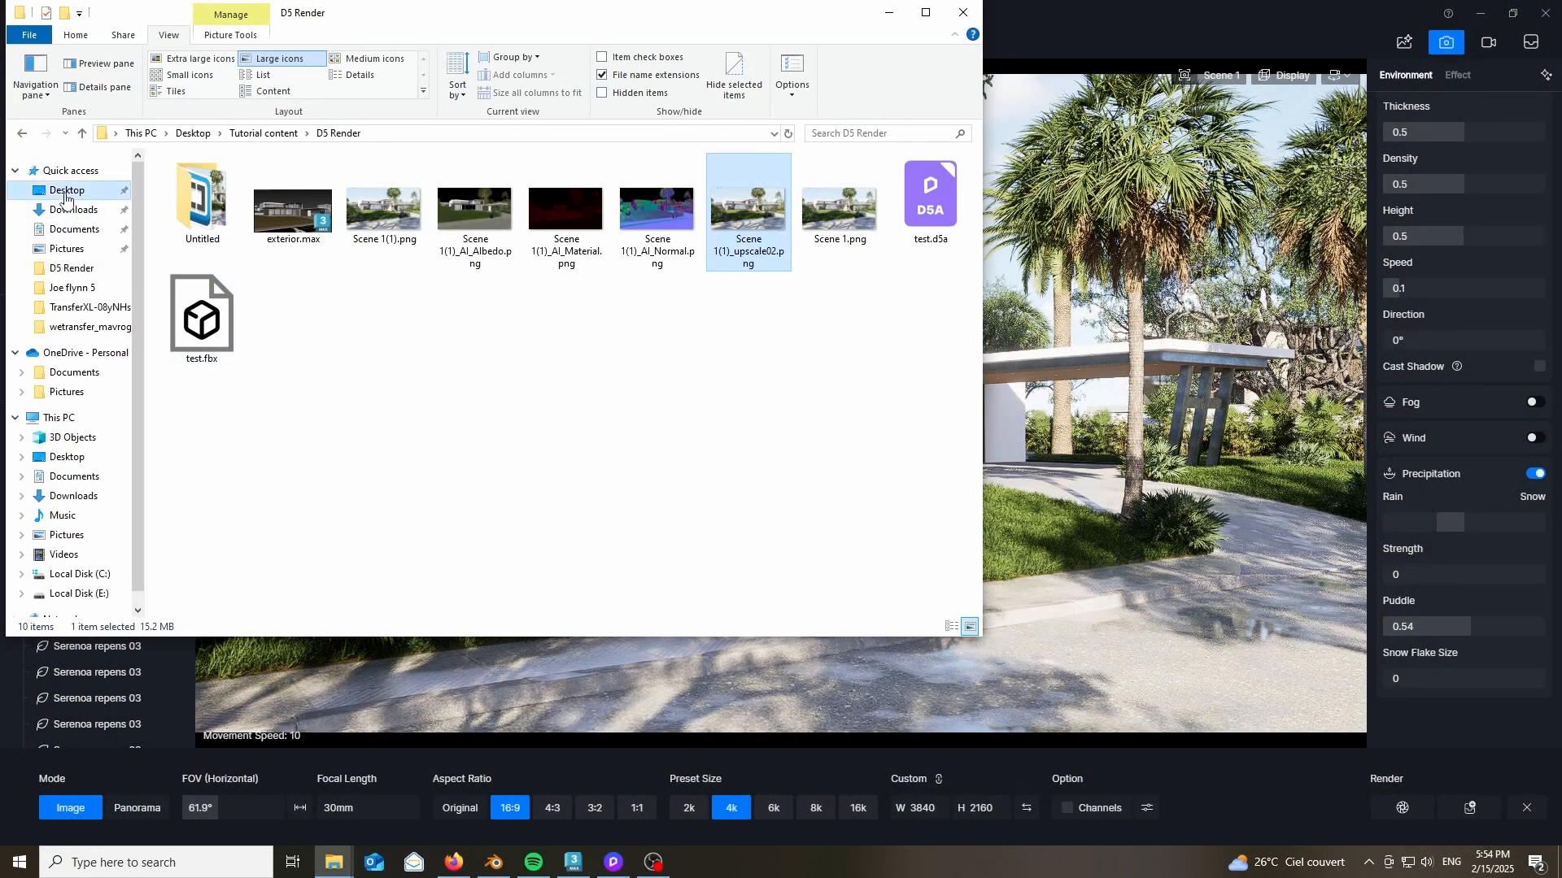
double_click(286, 262)
scroll(399, 402, down, 2)
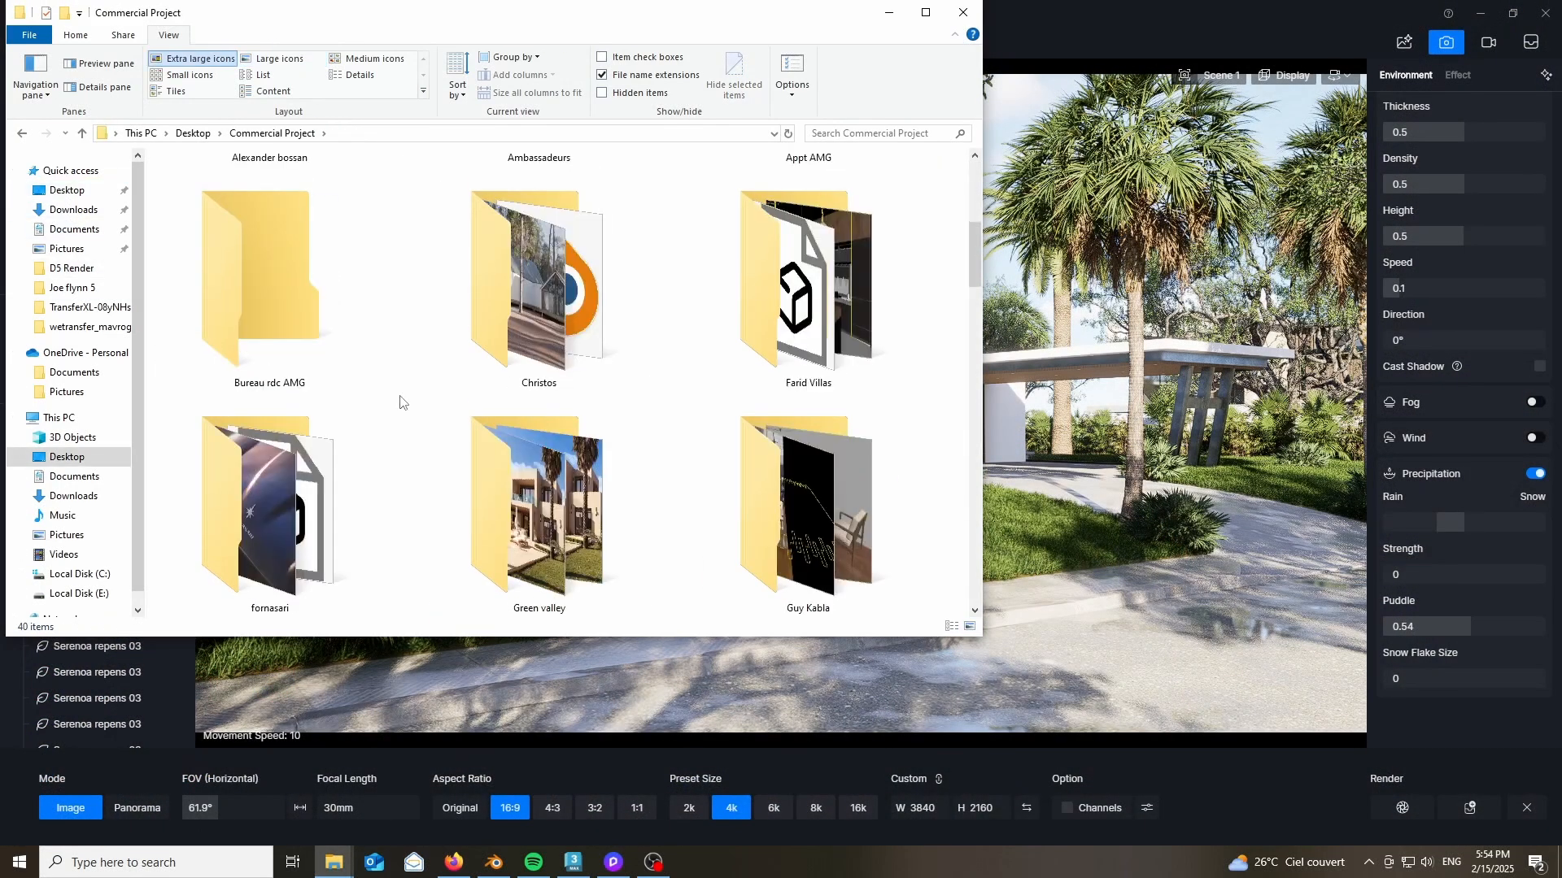
double_click(550, 280)
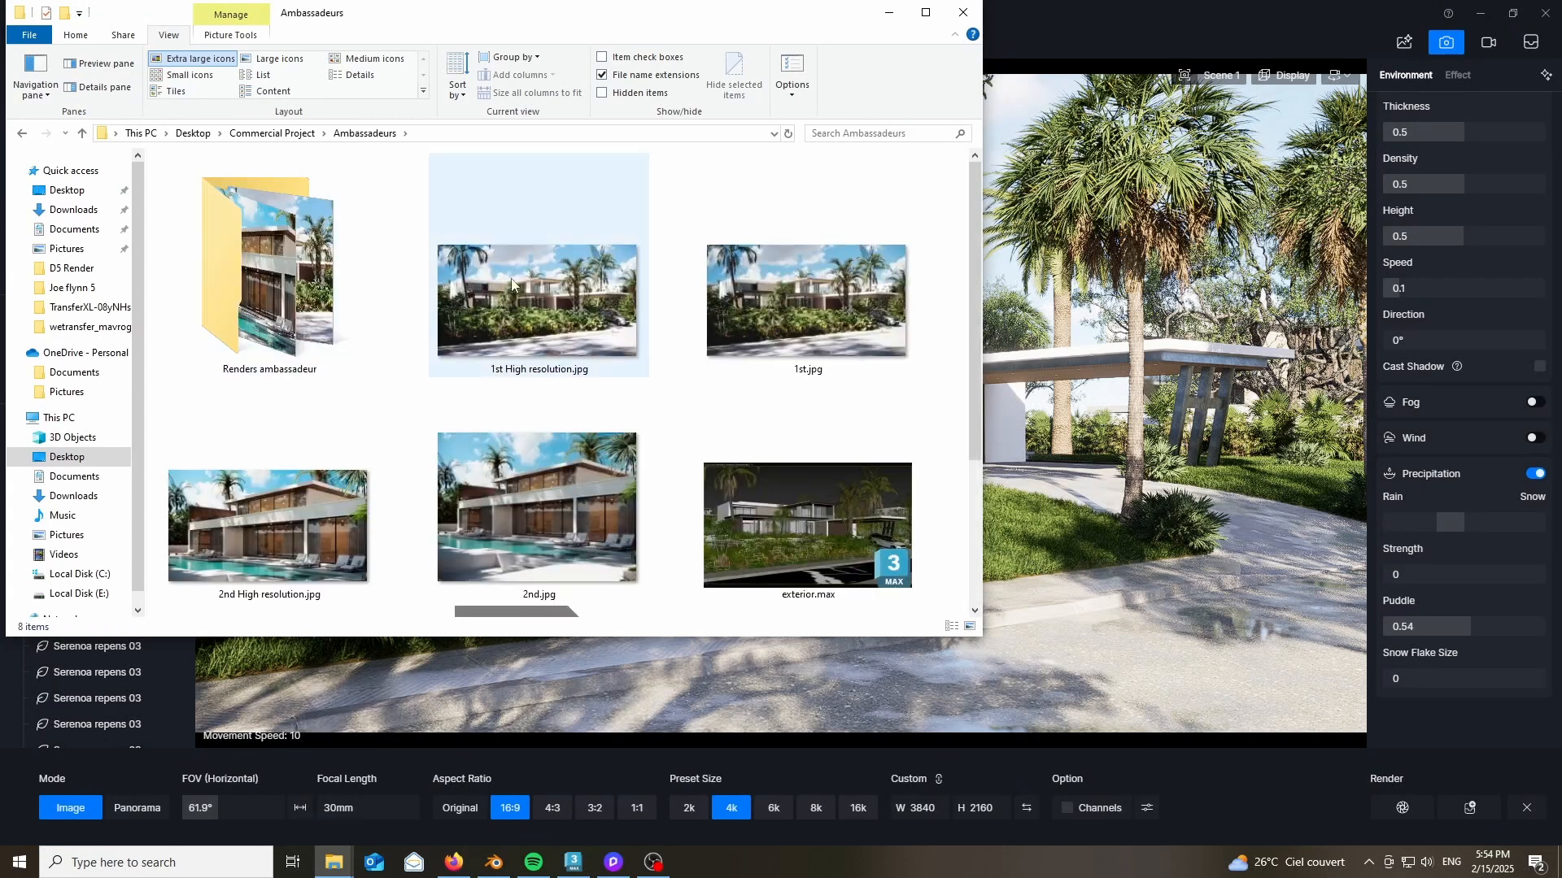
click(502, 316)
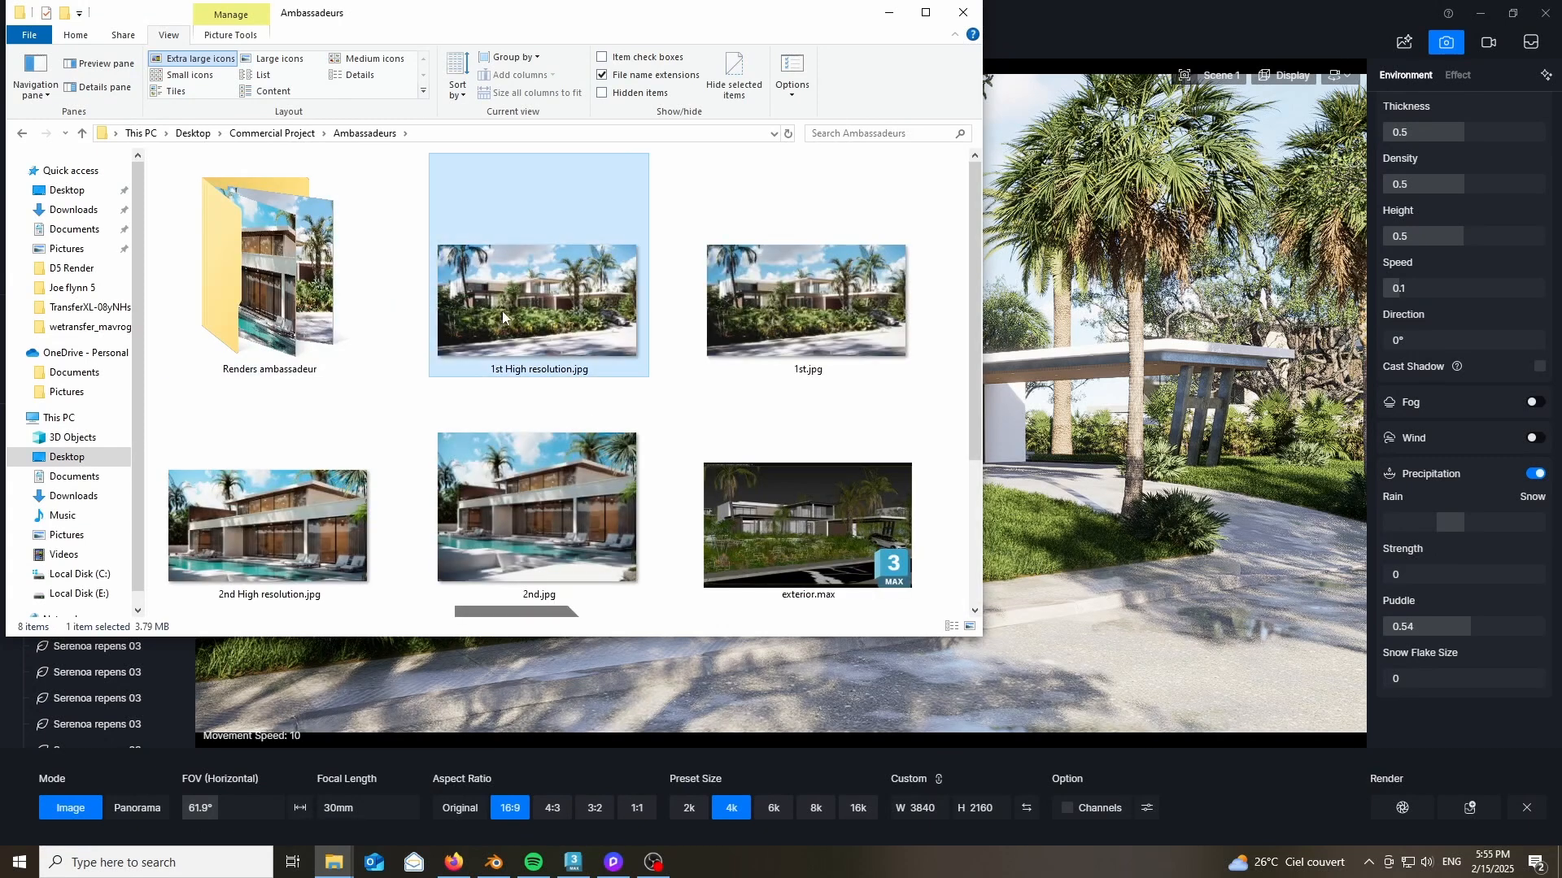
double_click(501, 311)
click(1152, 67)
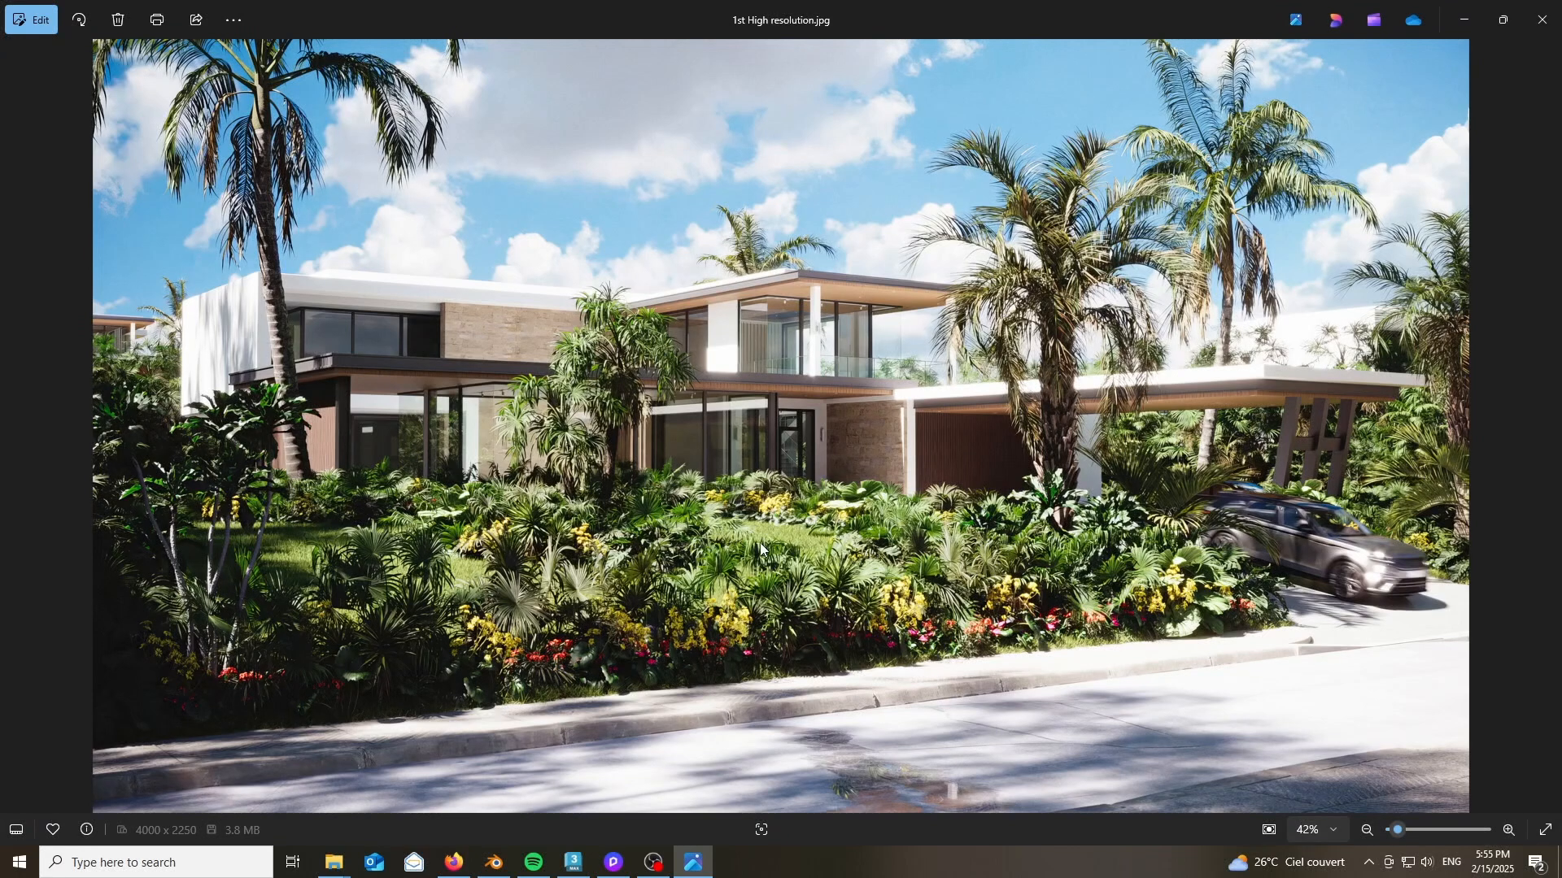
- Compare the reference images 1st High resolution.jpg and 2nd High resolution.jpg
key(Right)
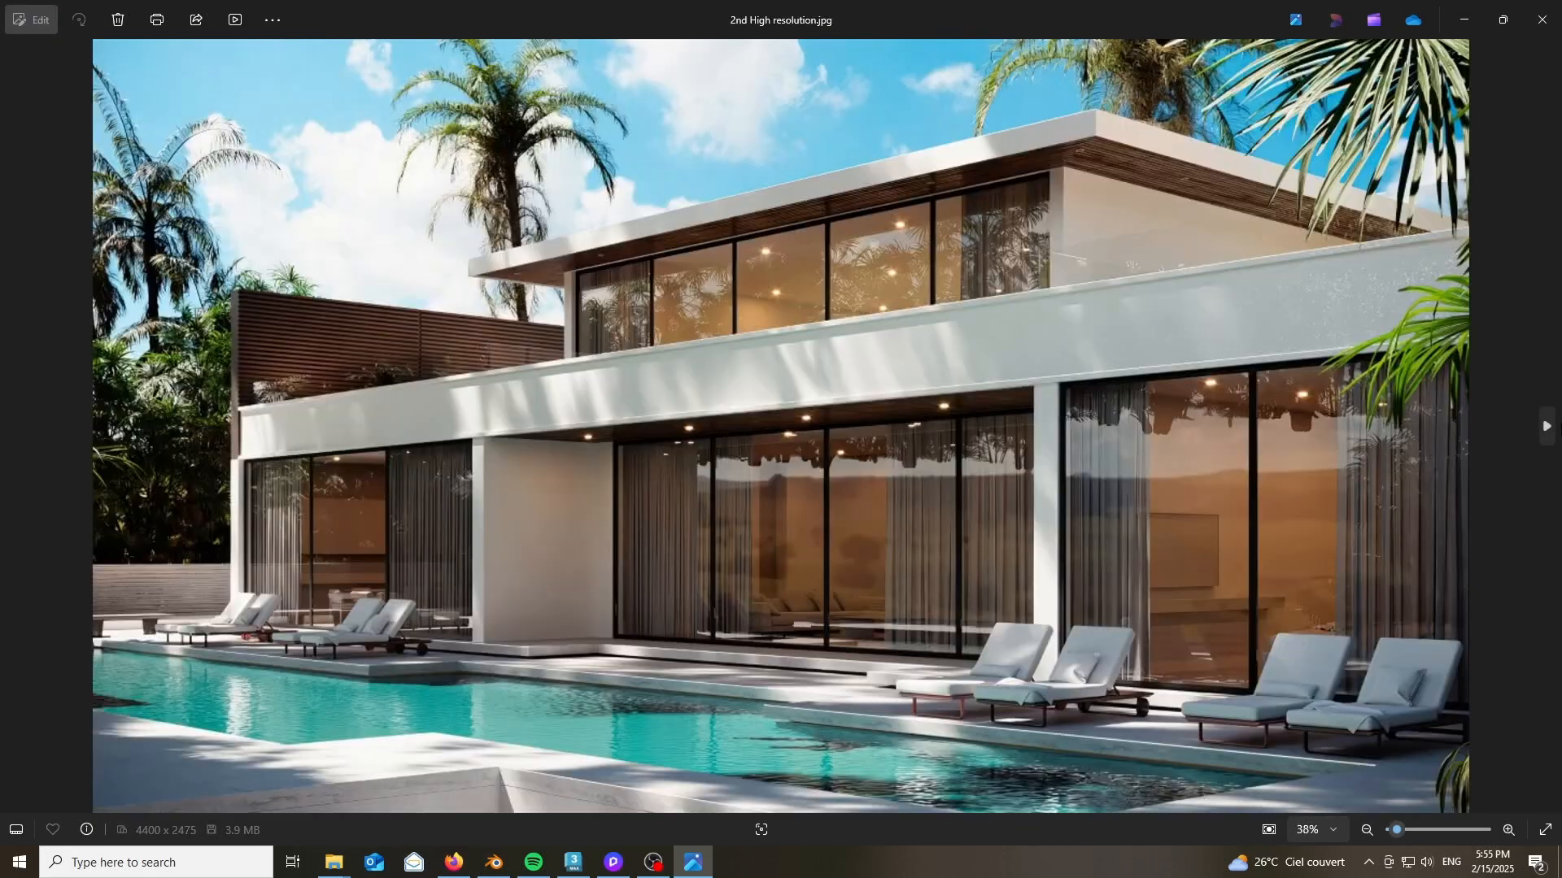
key(Left)
key(Right)
key(Left)
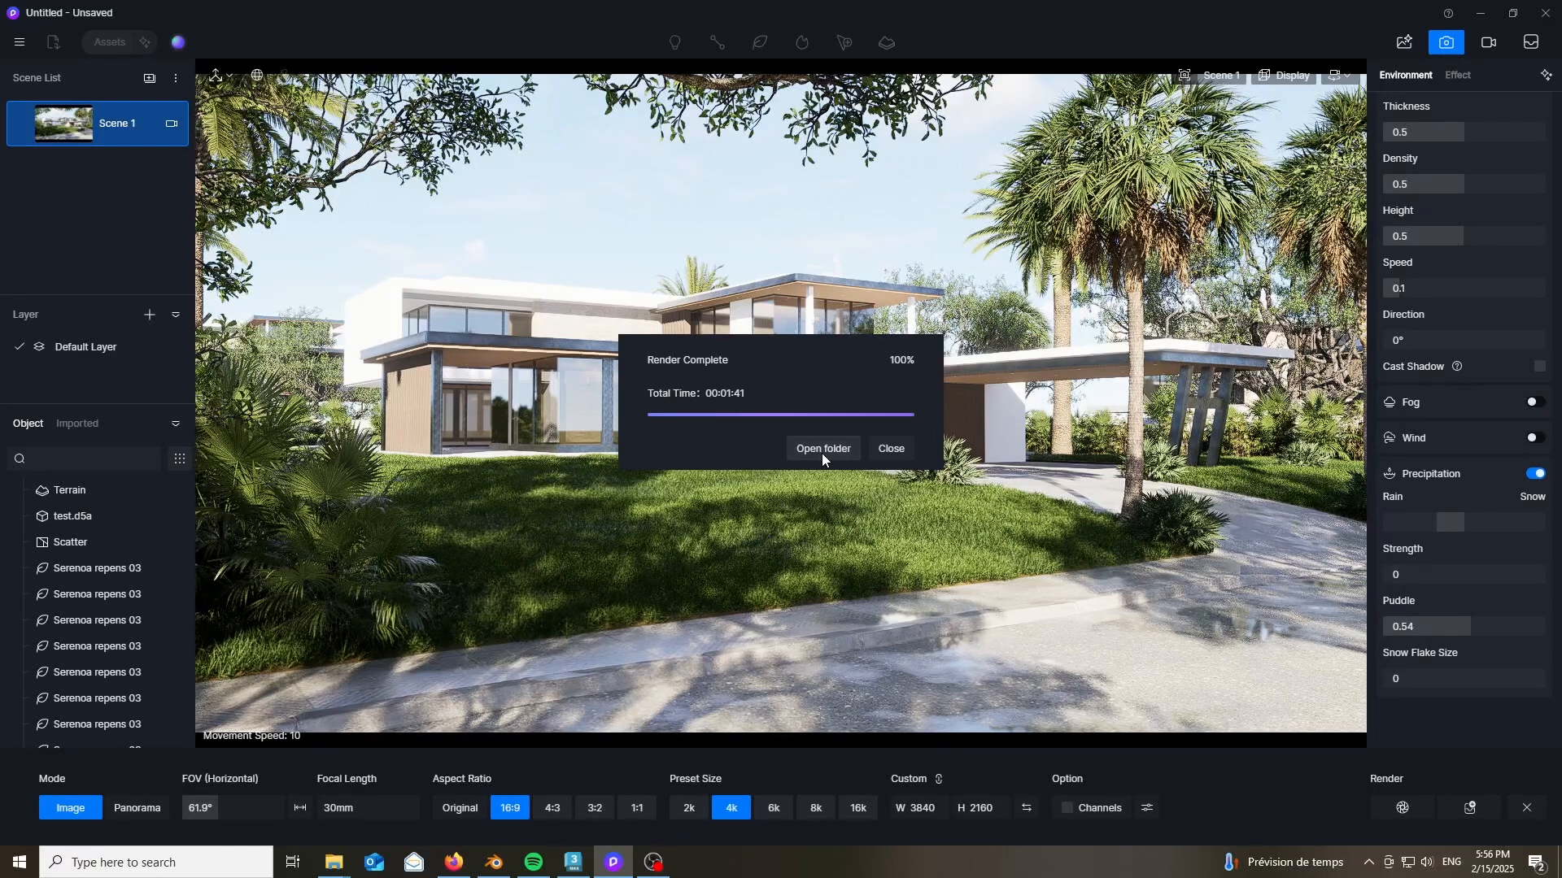
- Open the finished render's output folder and view render.png
click(822, 450)
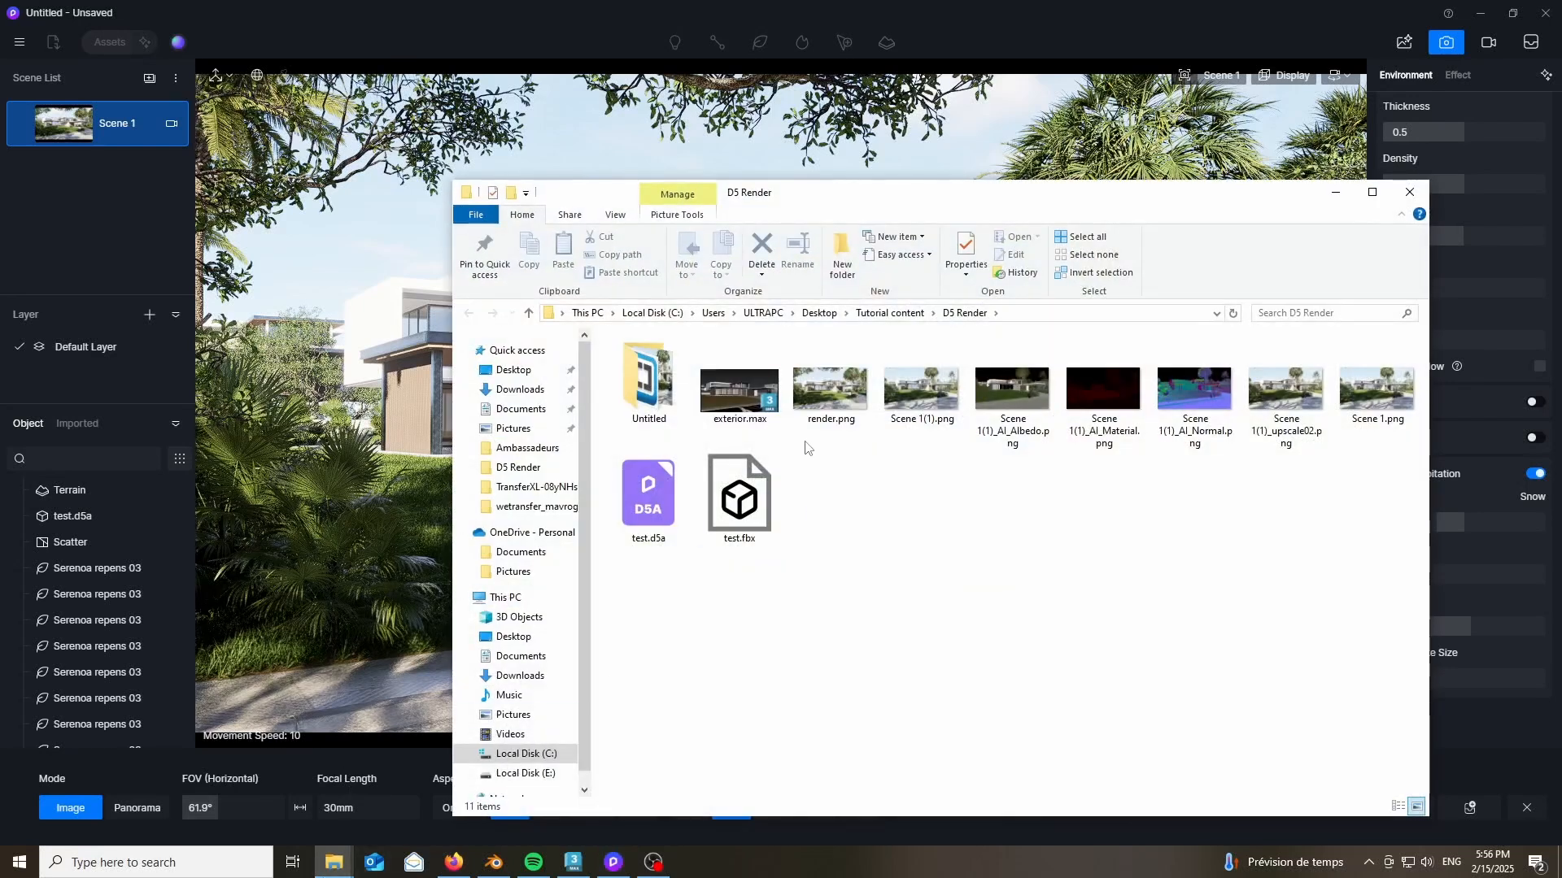
double_click(831, 402)
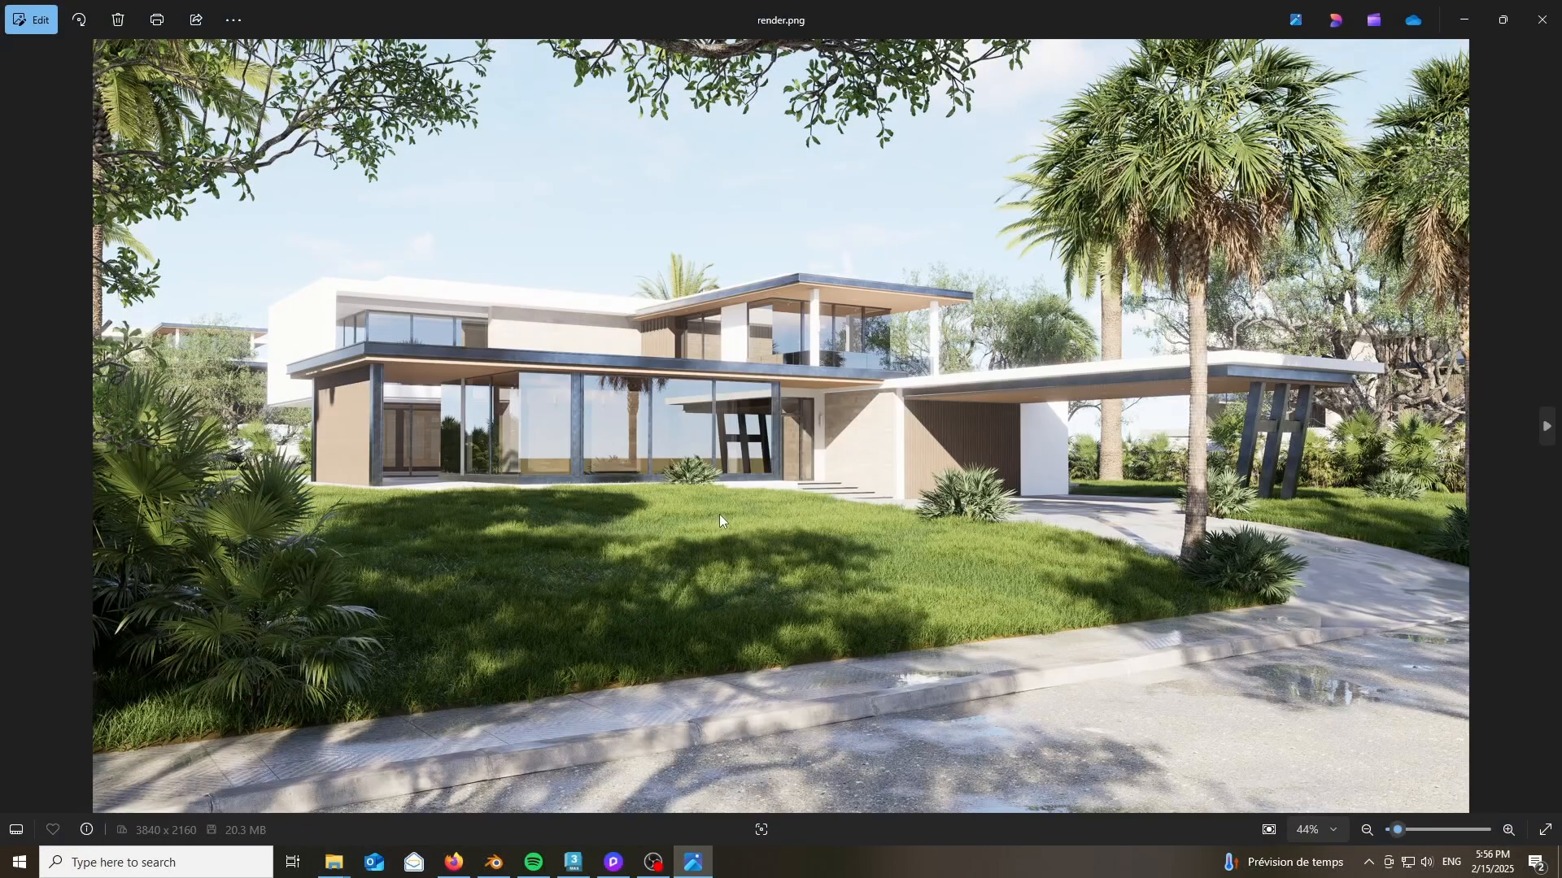
click(1541, 20)
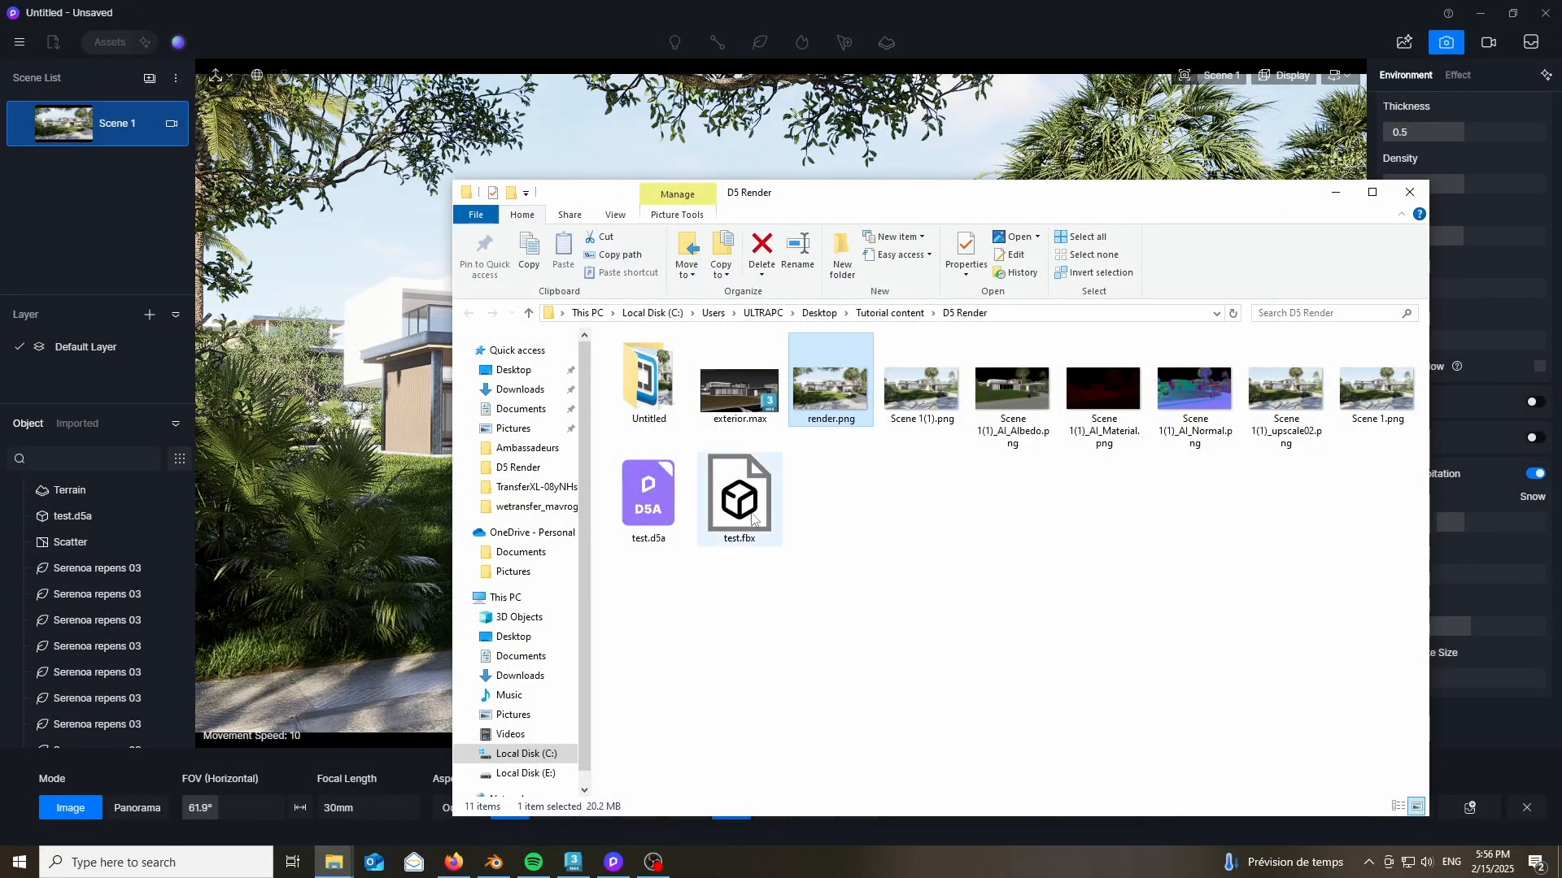
- Reopen render.png to inspect the villa and lawn up close, and return to D5 Render, dismissing the render notice
double_click(835, 409)
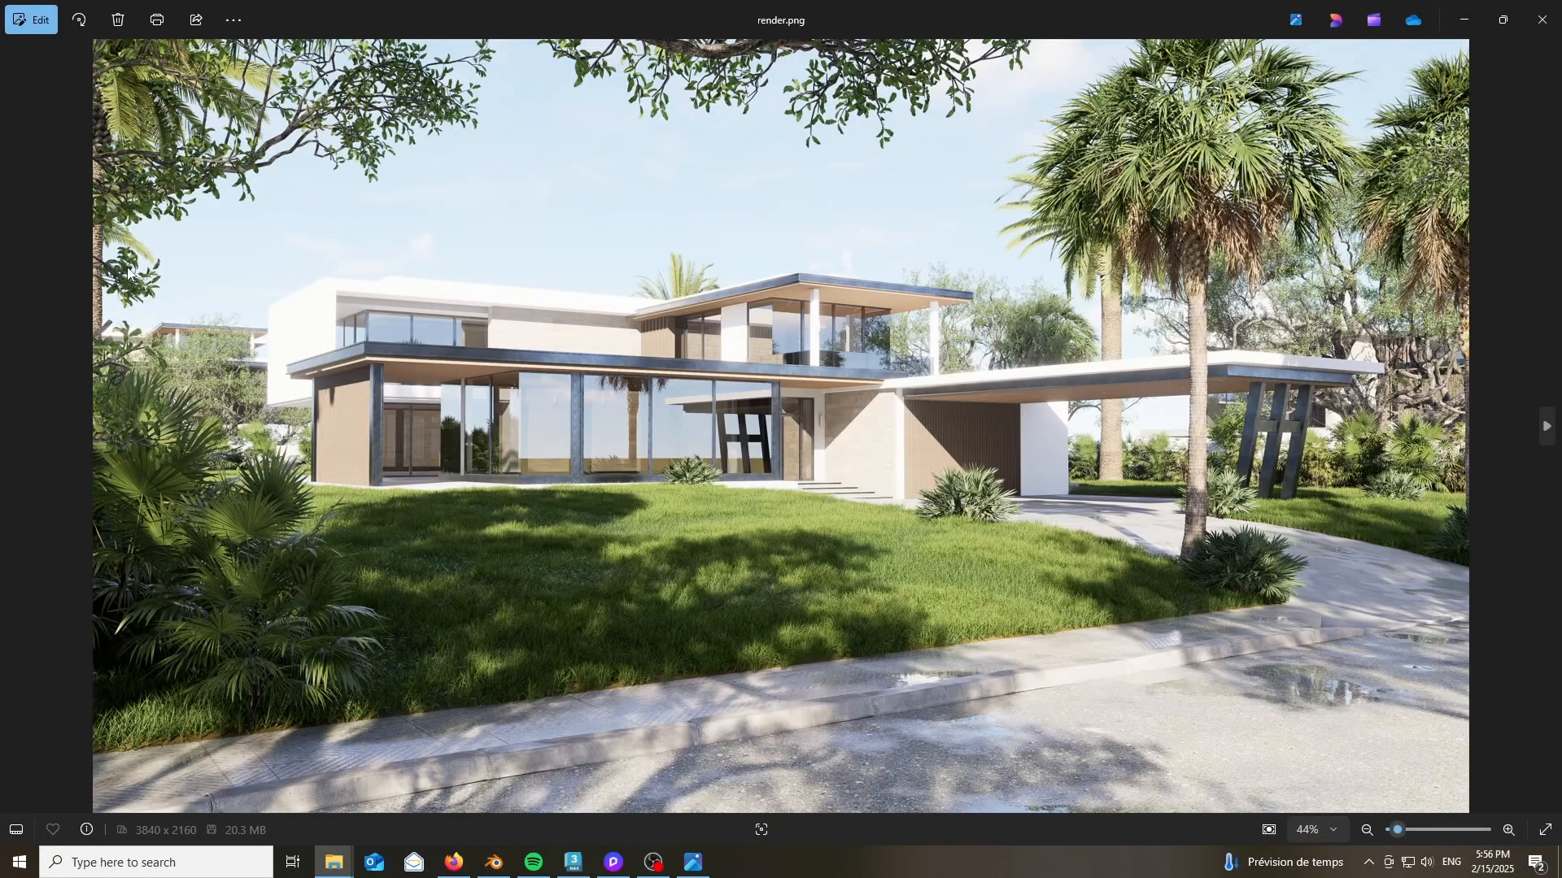
scroll(875, 597, up, 8)
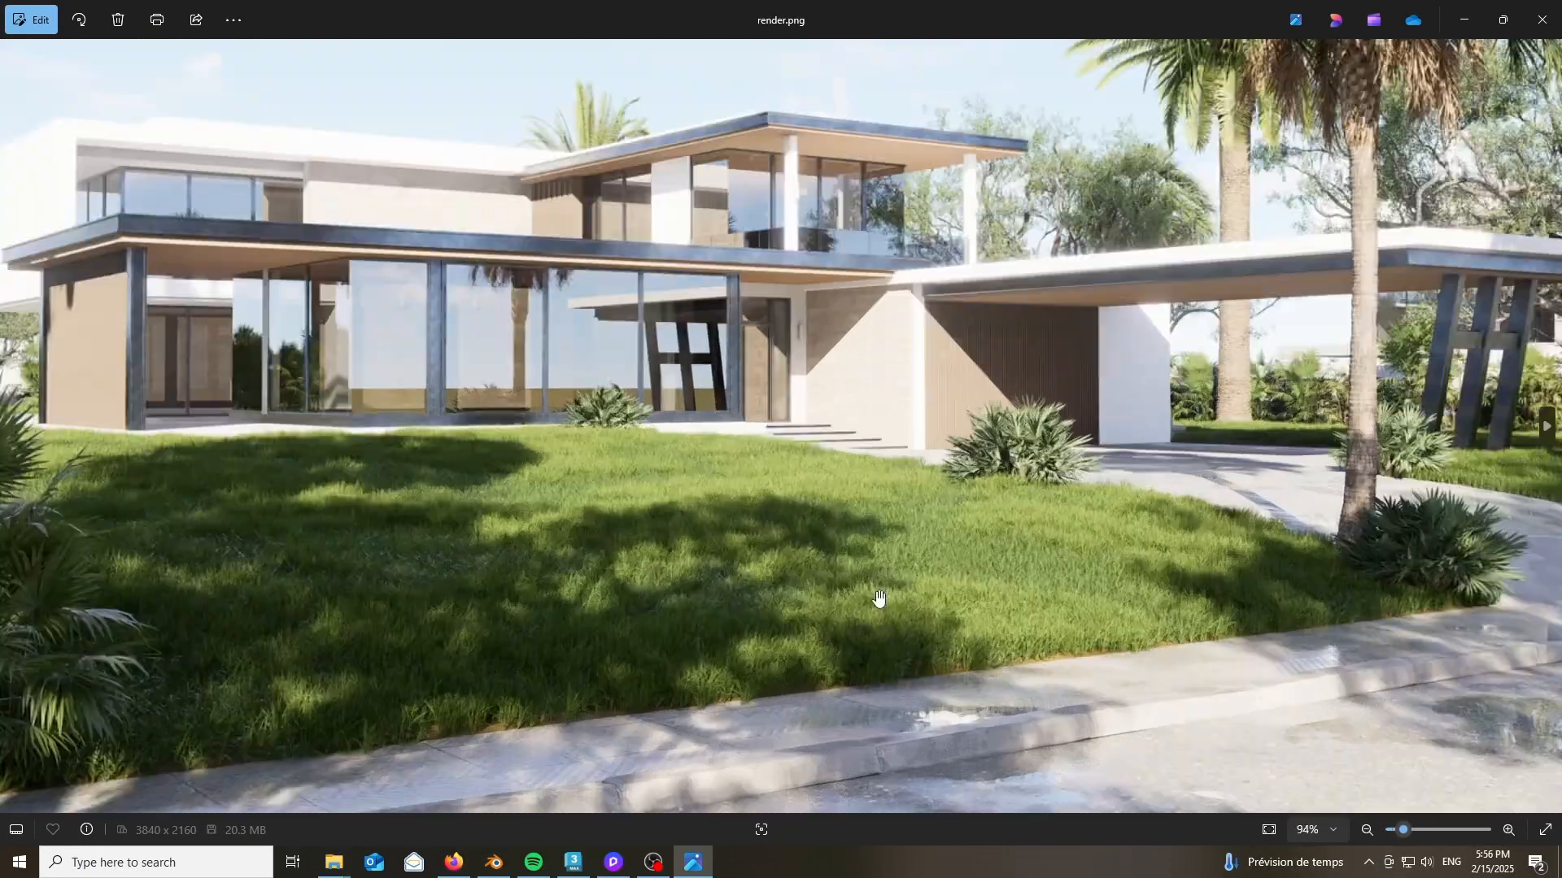
scroll(753, 548, down, 5)
scroll(742, 553, down, 3)
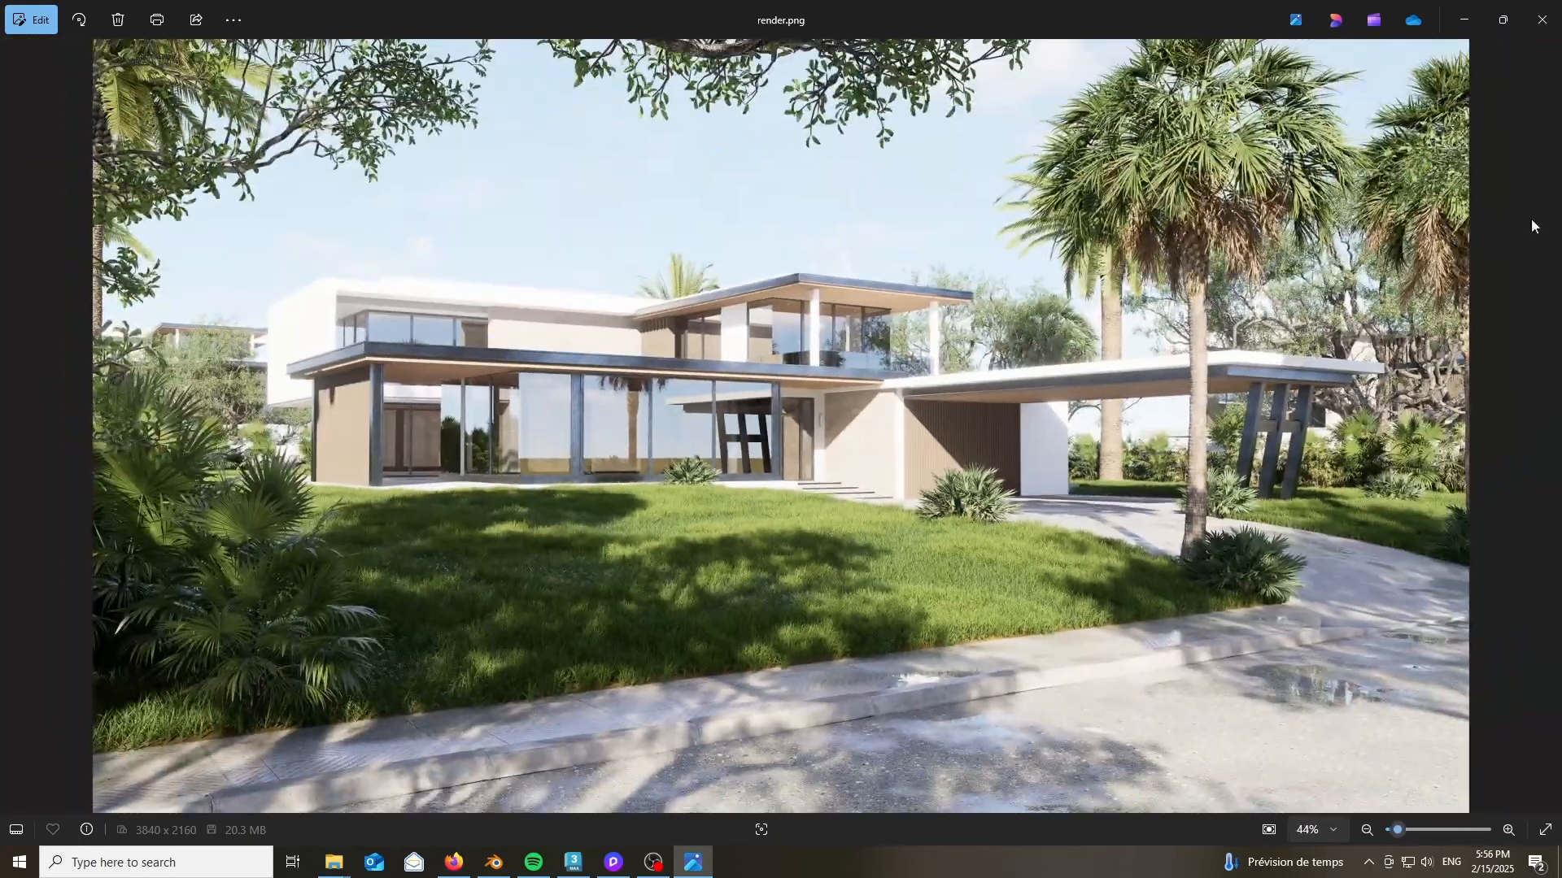
click(1542, 20)
click(1330, 192)
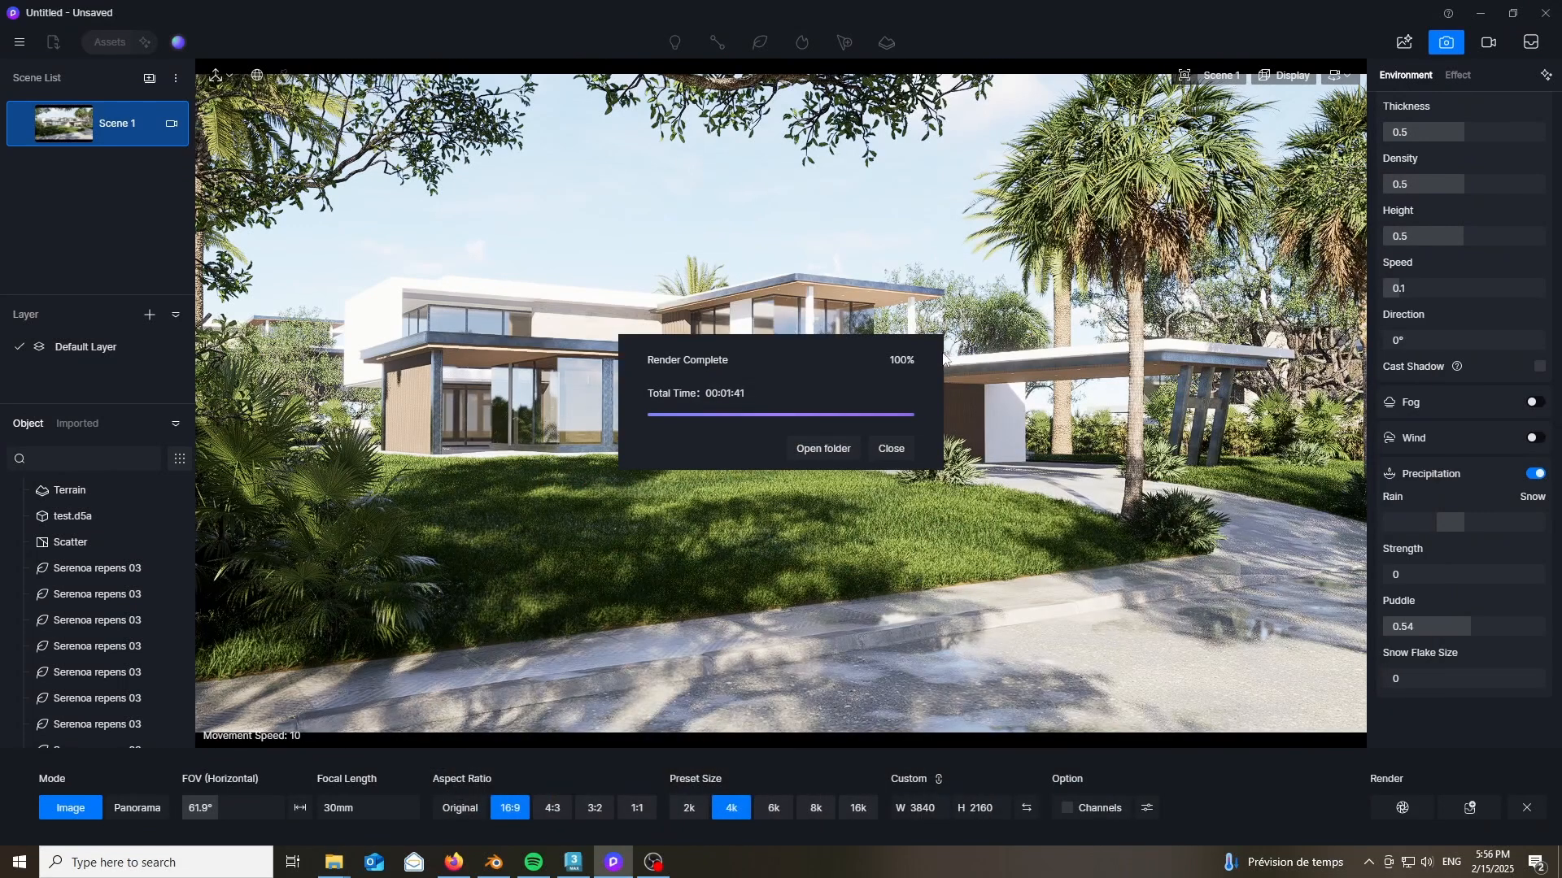
click(889, 449)
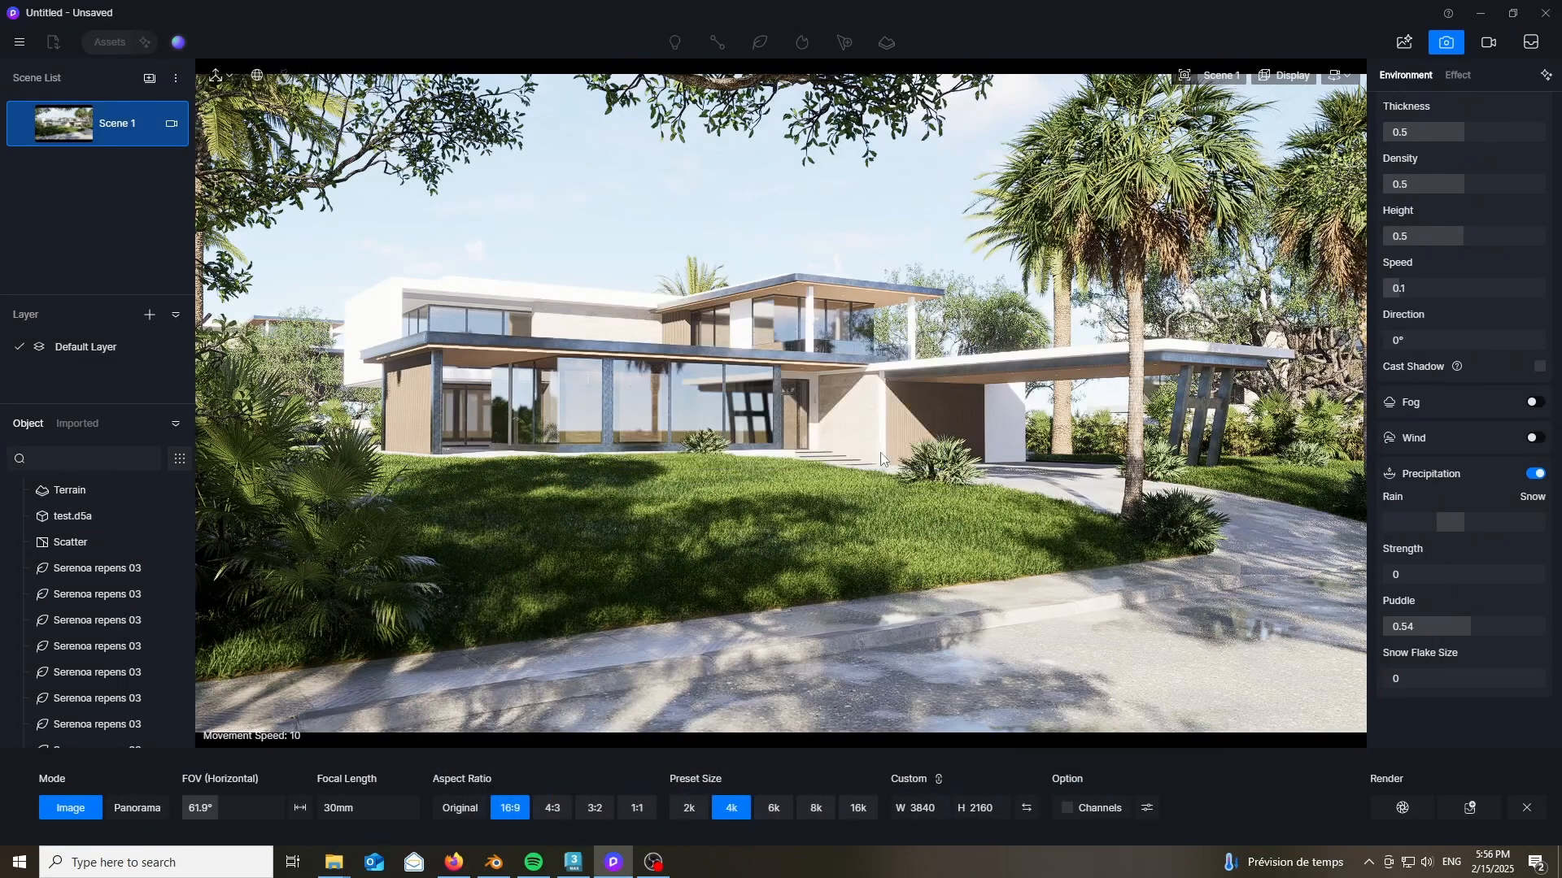
- Try to choose the existing render.png as the source for AI Post-Processing
click(1404, 45)
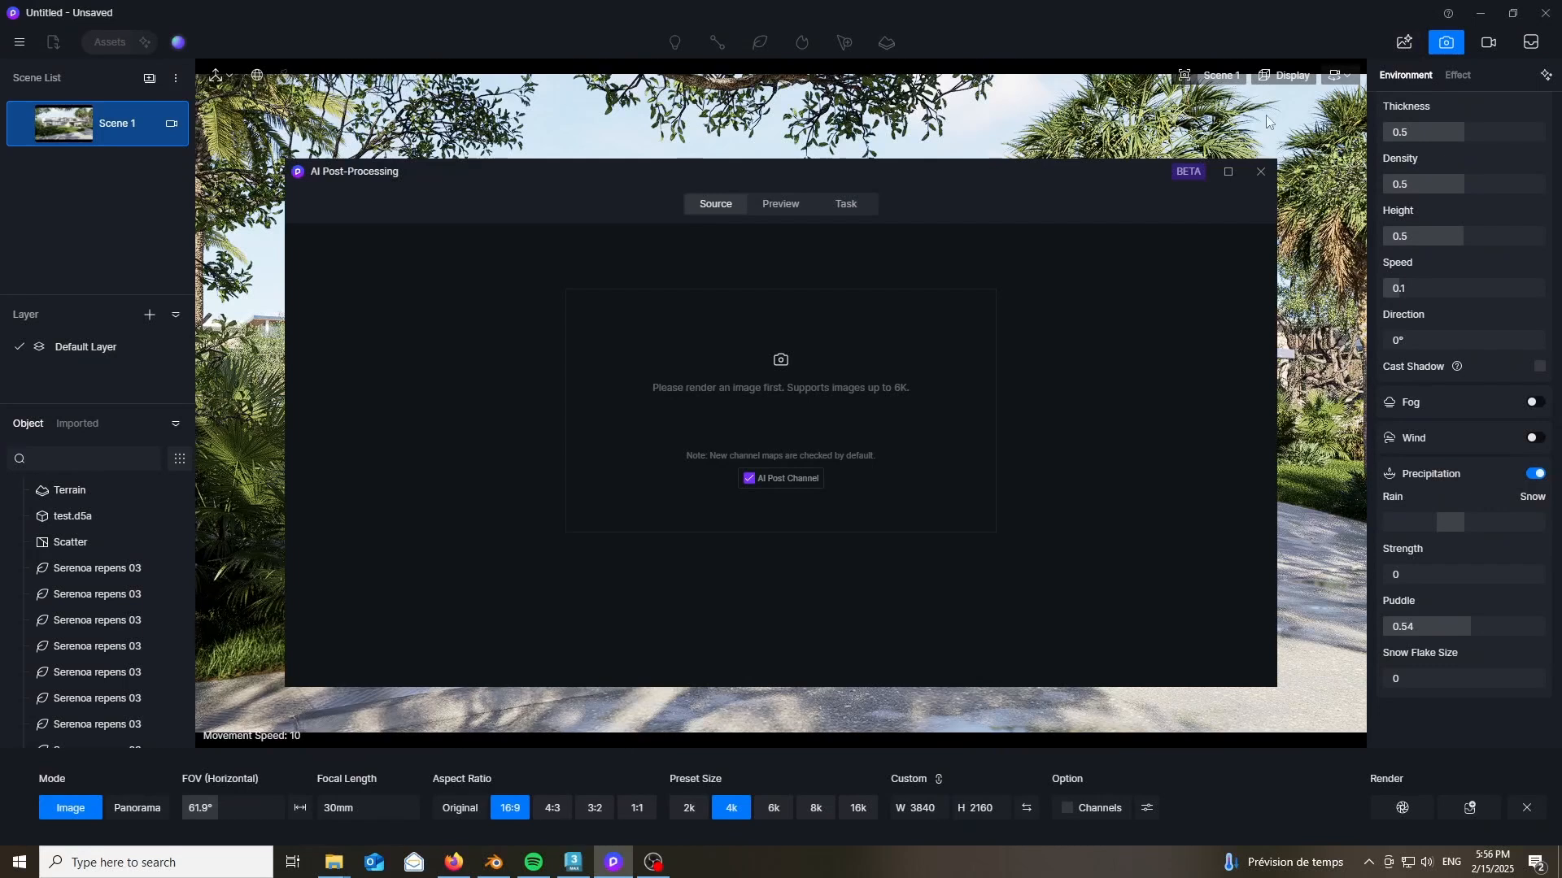
click(777, 356)
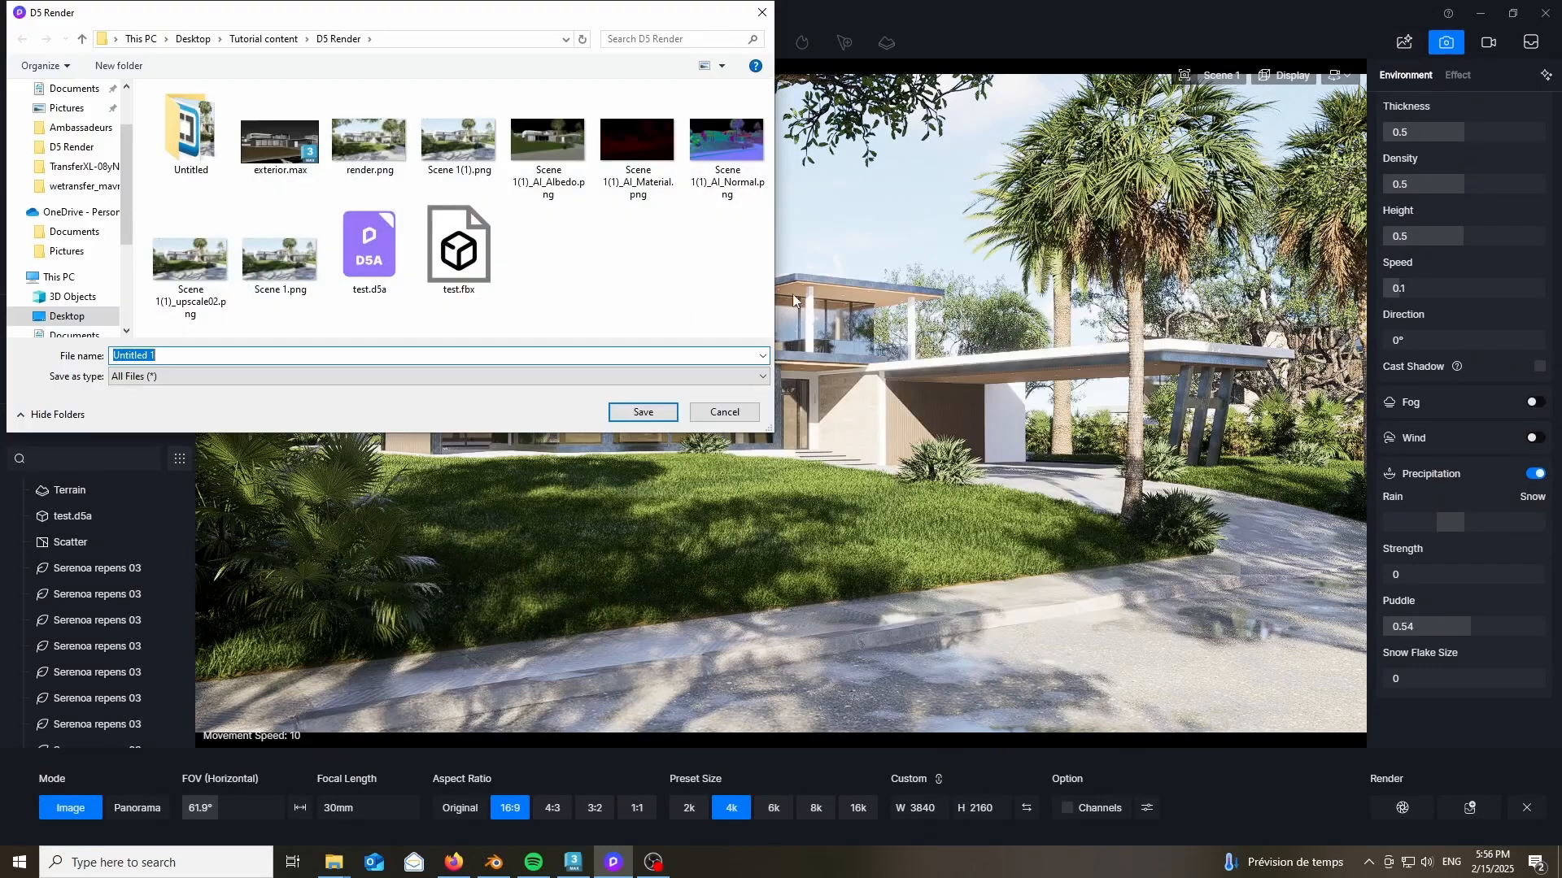
double_click(369, 154)
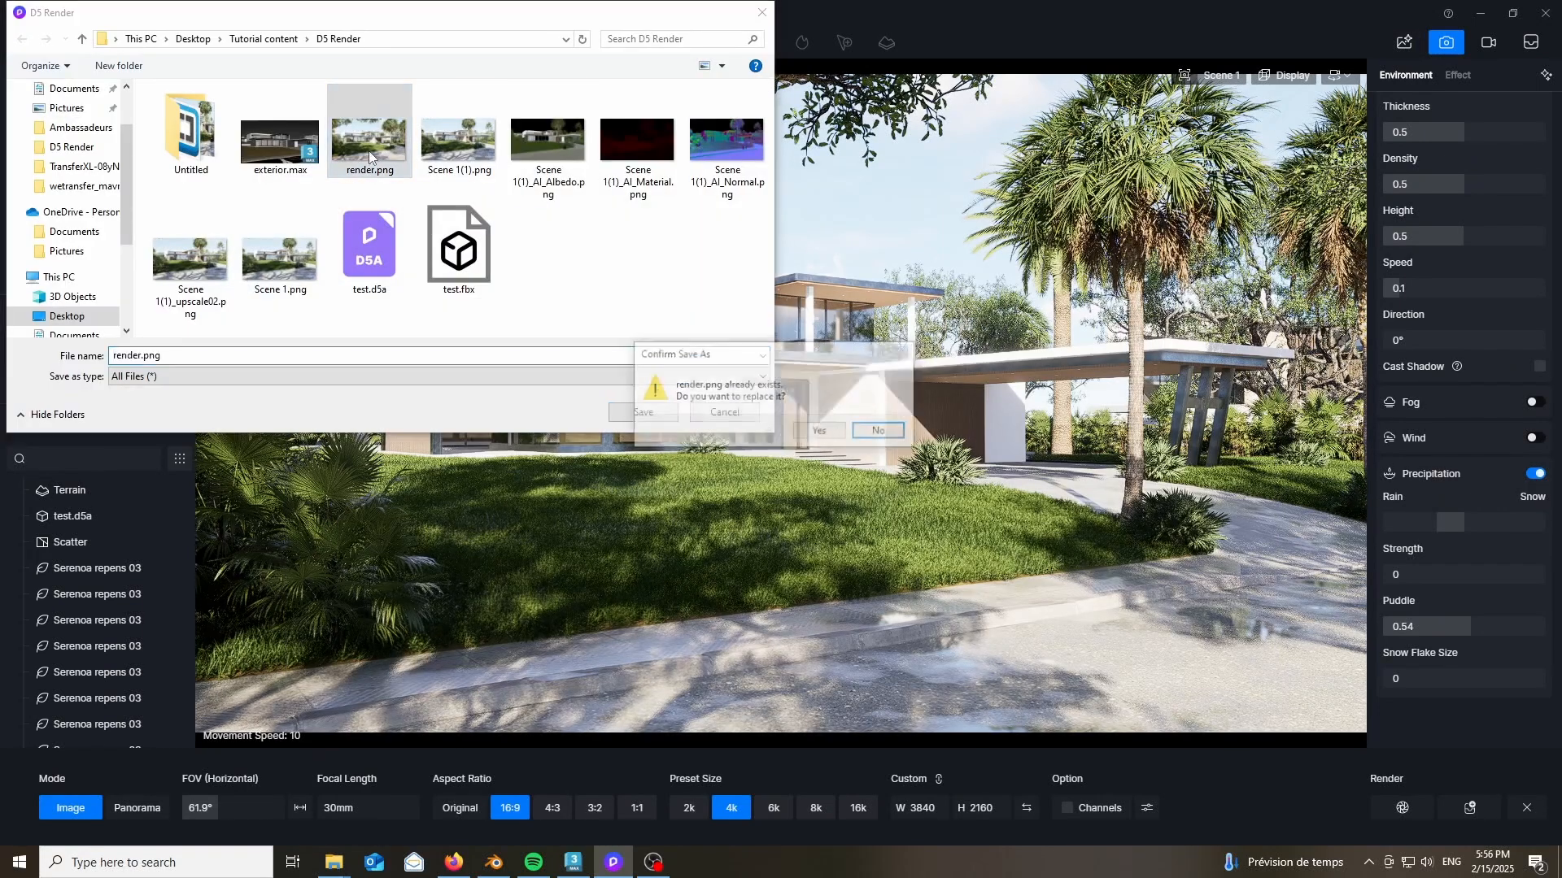
click(819, 432)
click(886, 449)
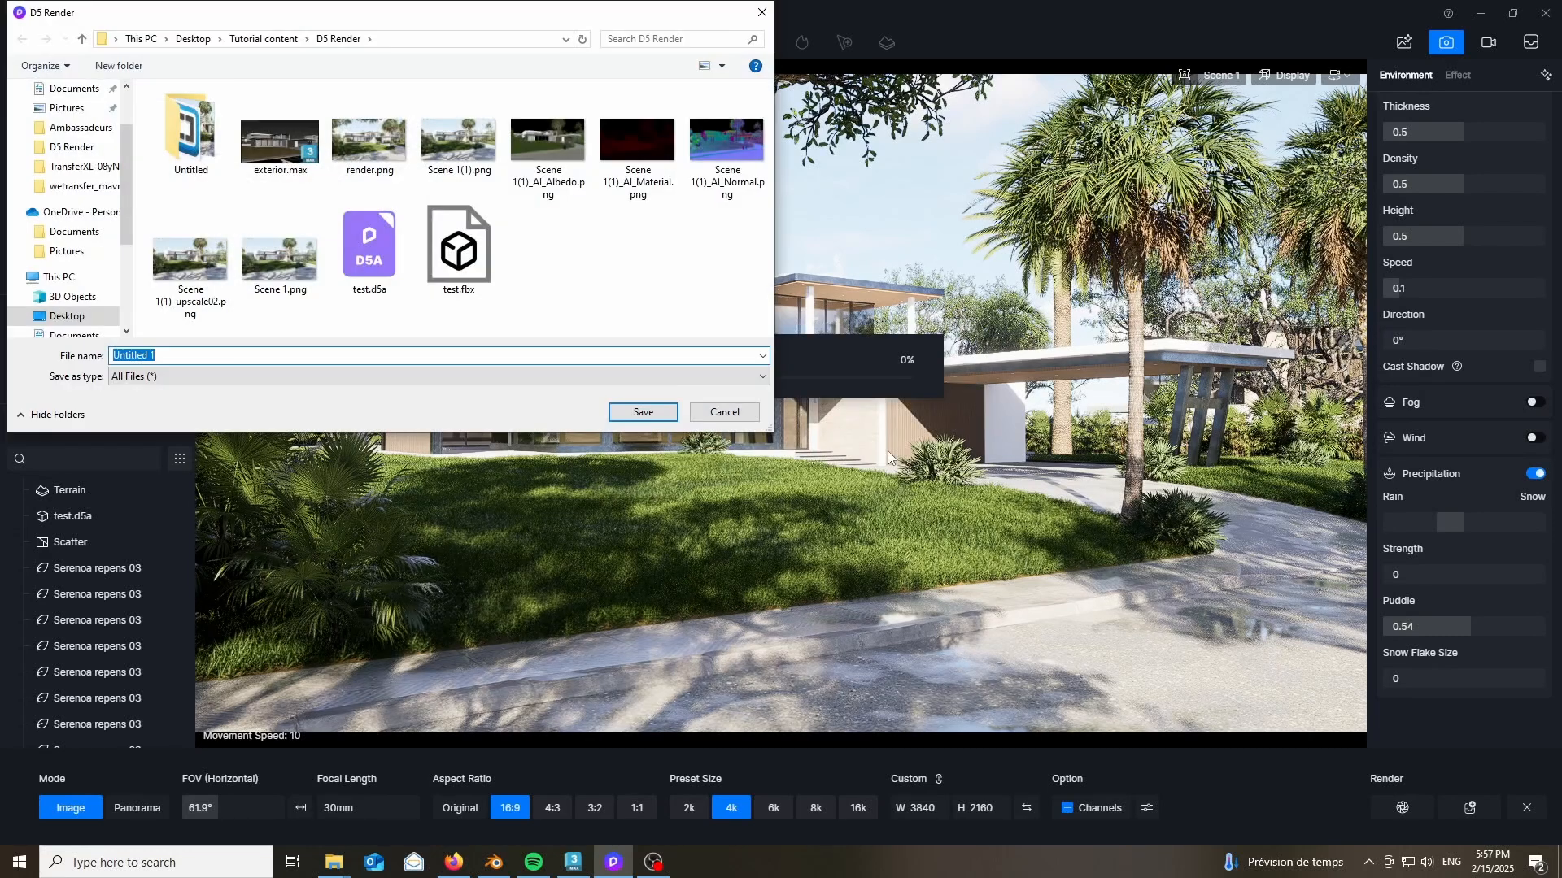
- Save the project as Whatever in the D5 Render folder
click(501, 356)
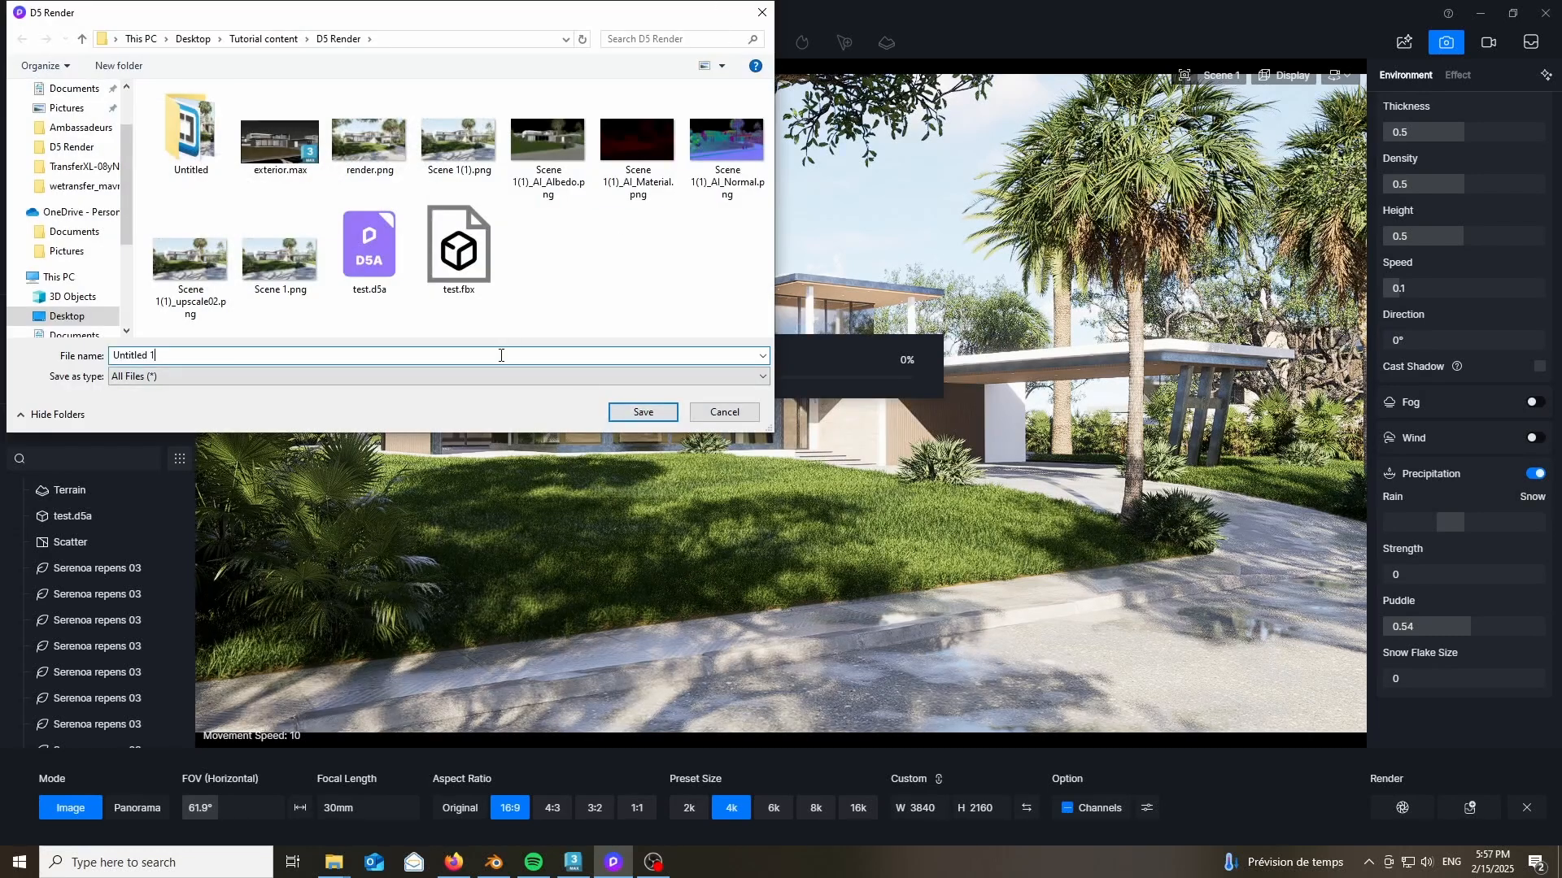
drag(225, 348, 123, 344)
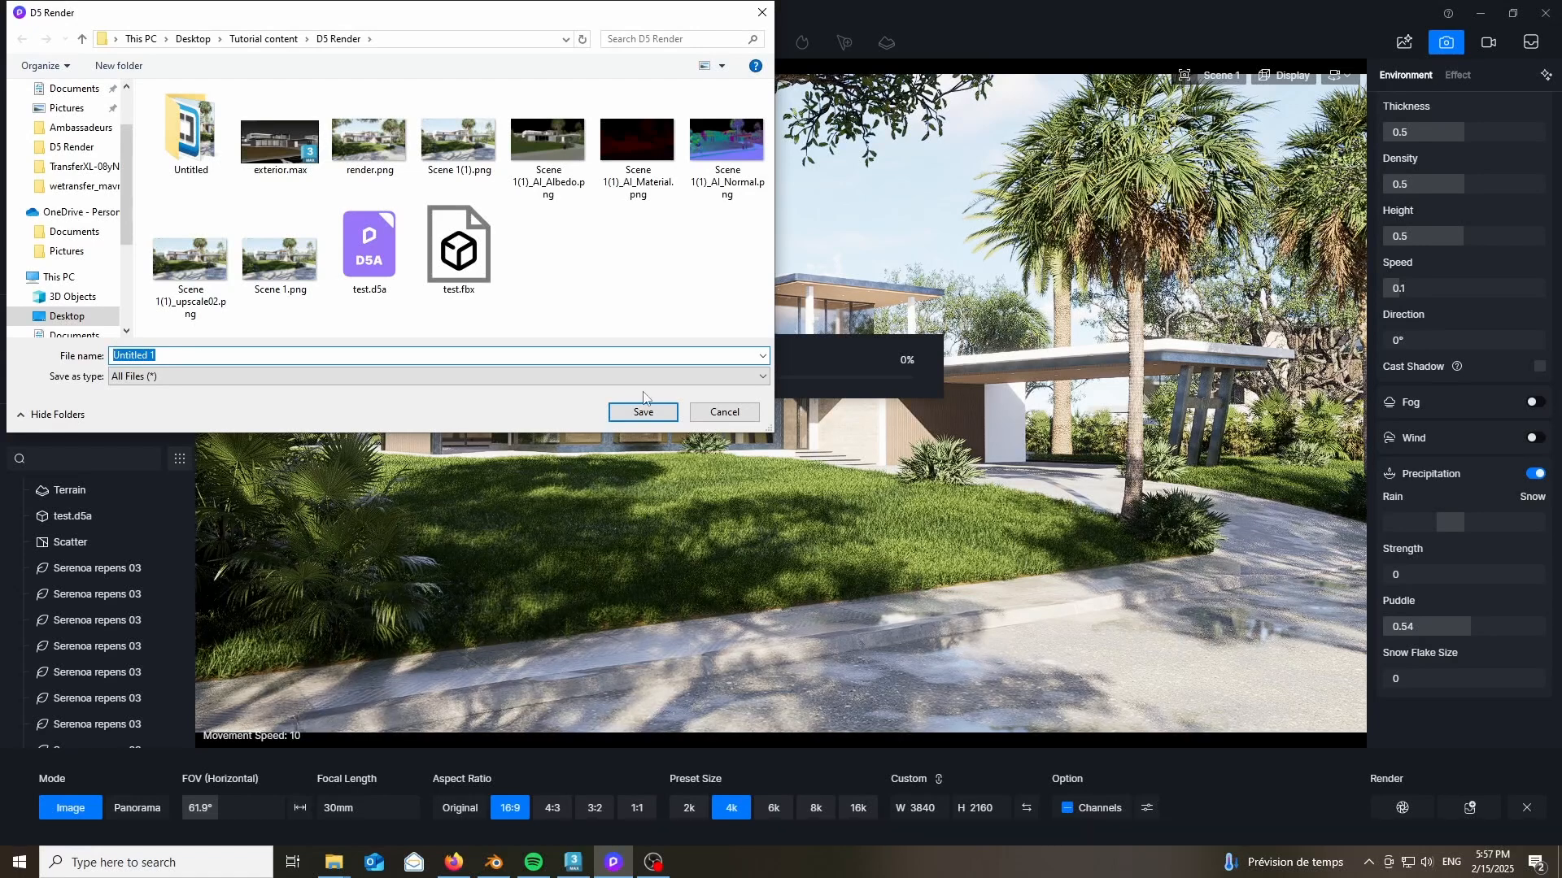
text(Whatever)
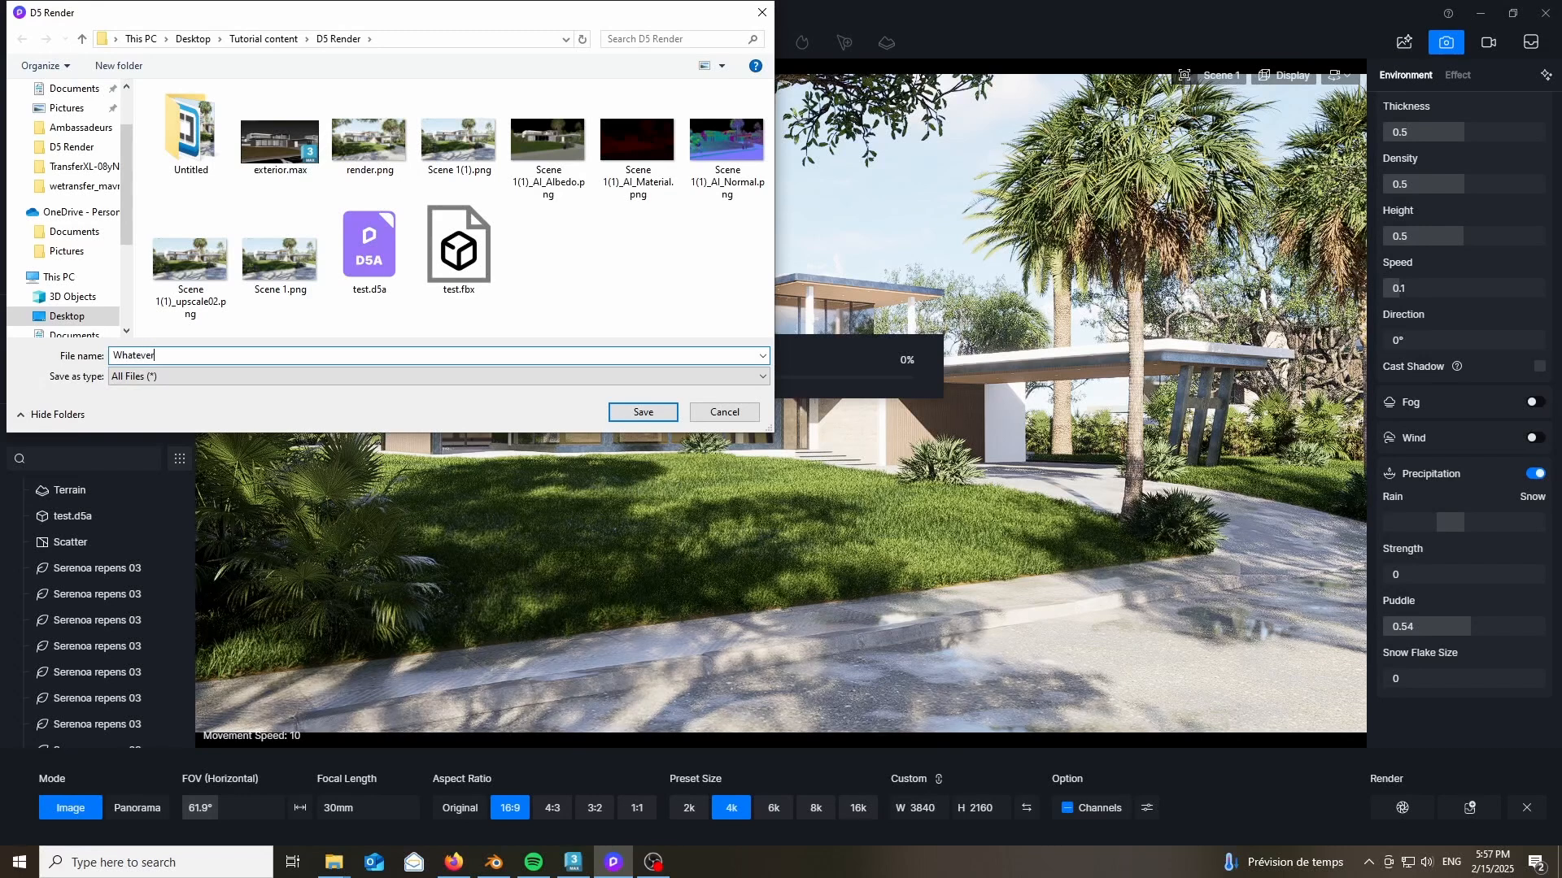
key(Return)
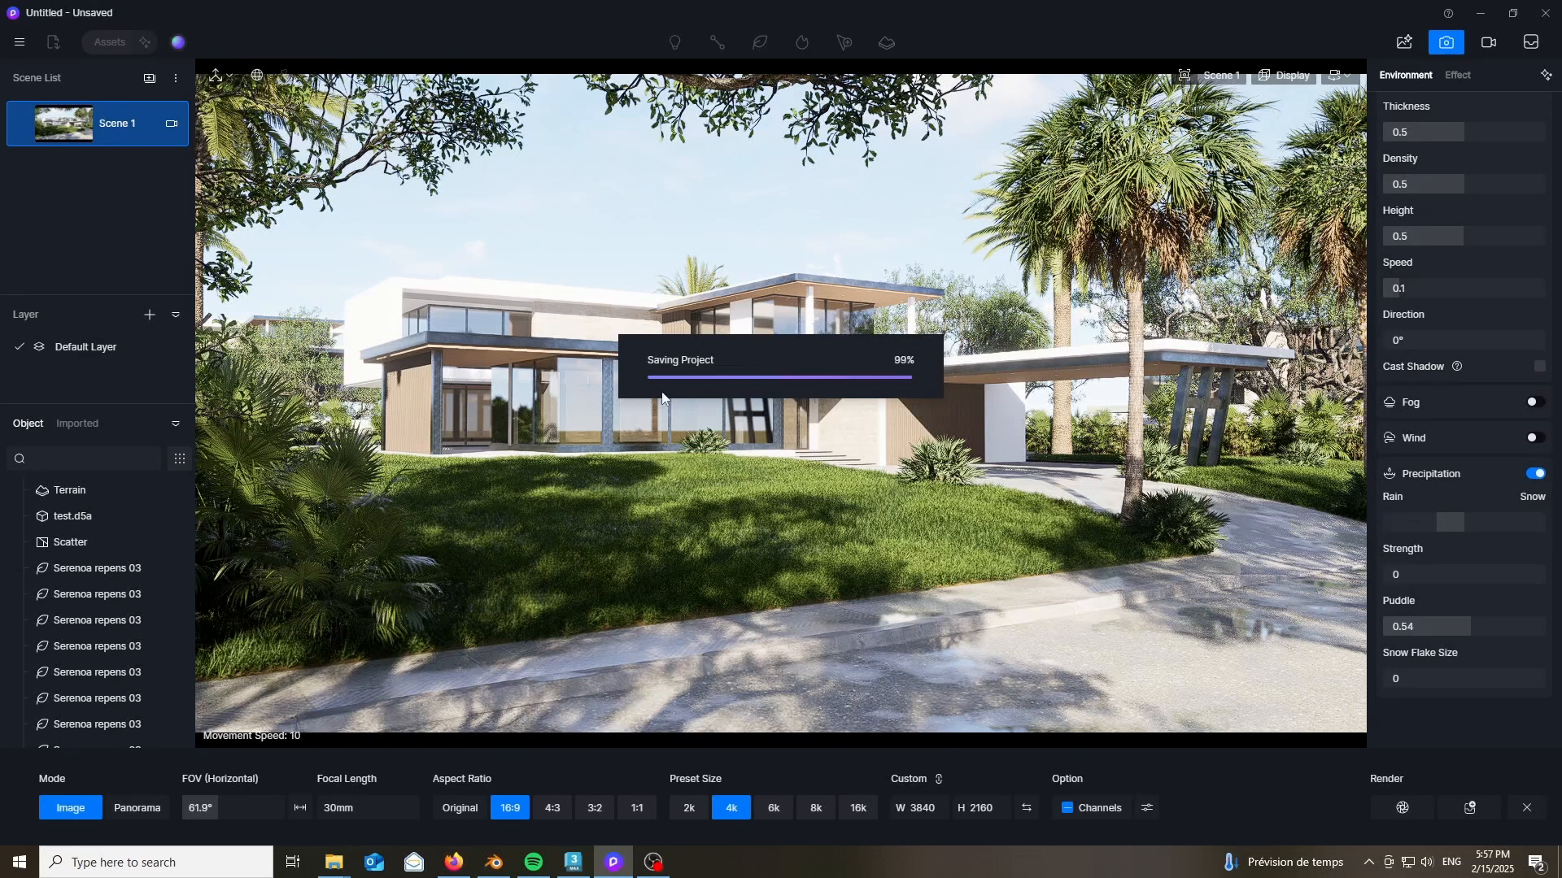
- Reopen AI Post-Processing and set up a new source render with the AI Post Channel enabled
click(1404, 42)
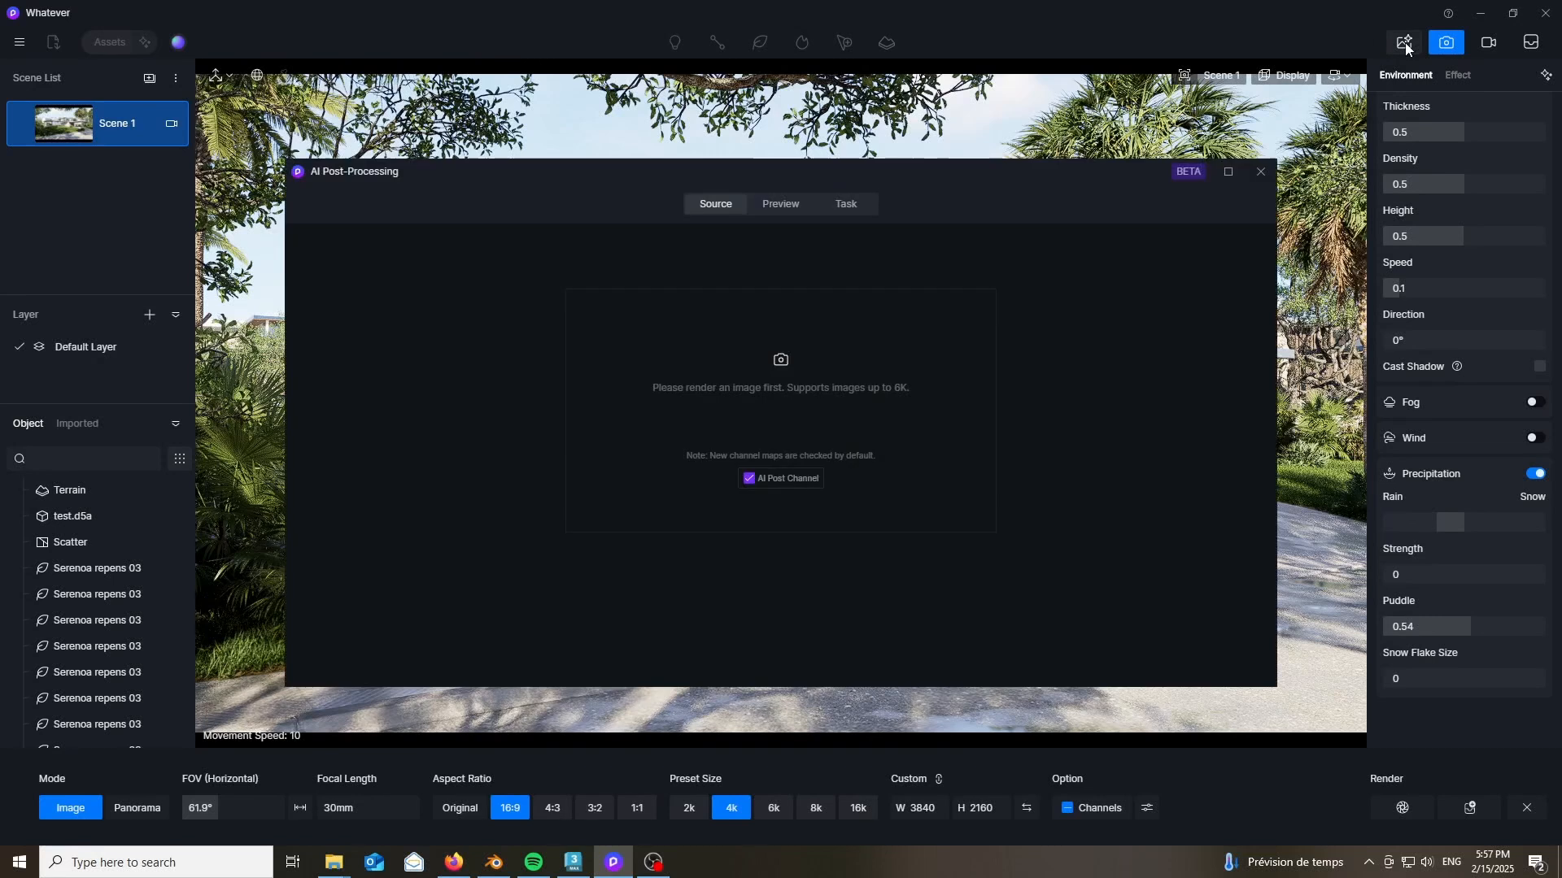
click(792, 203)
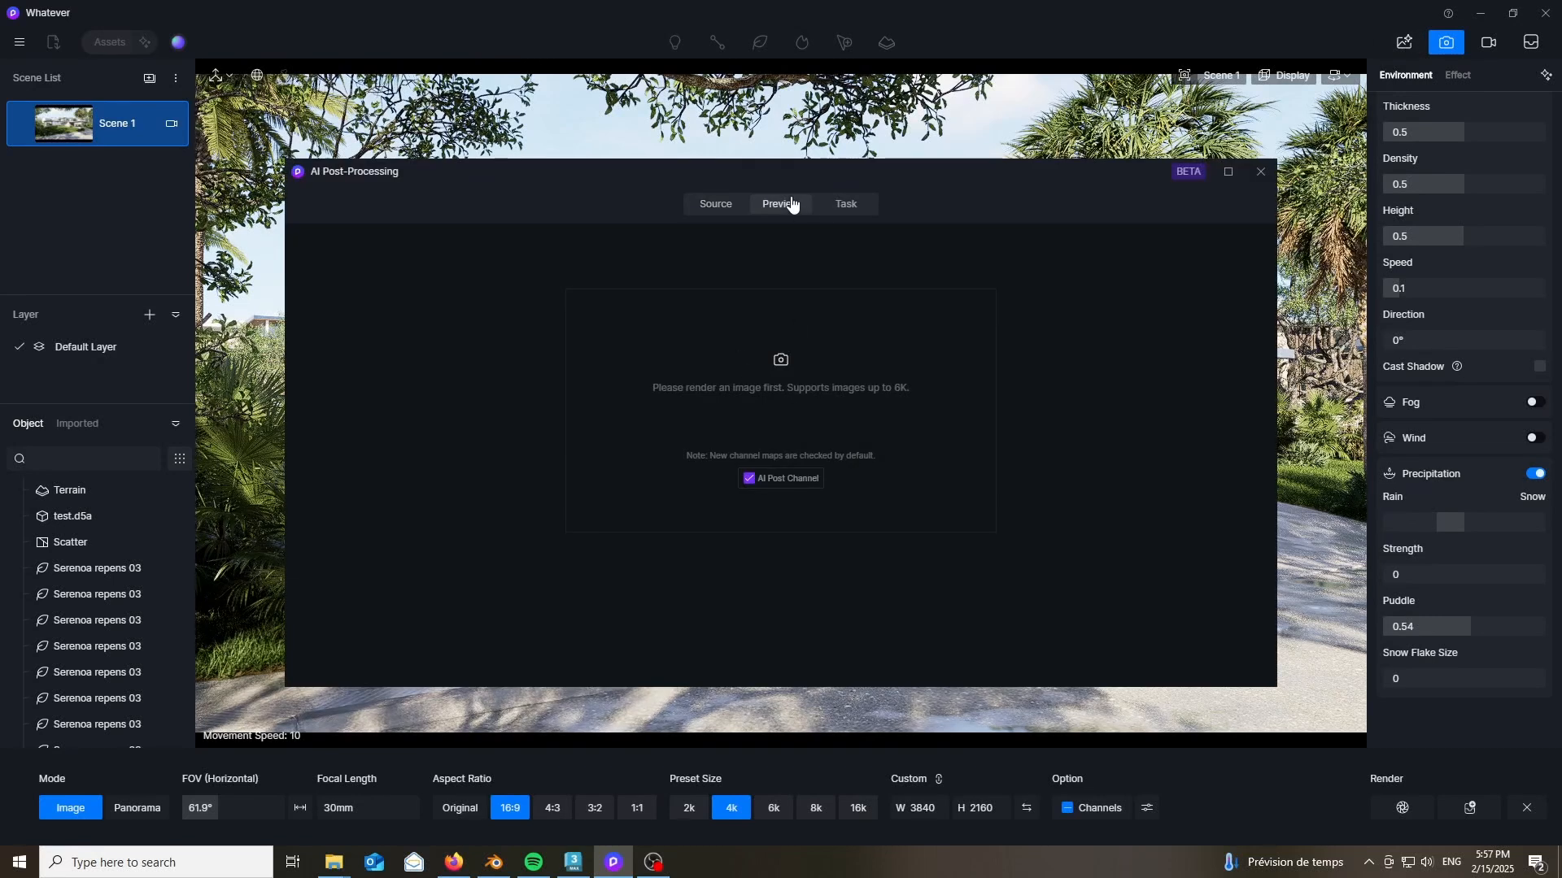
click(716, 203)
click(781, 363)
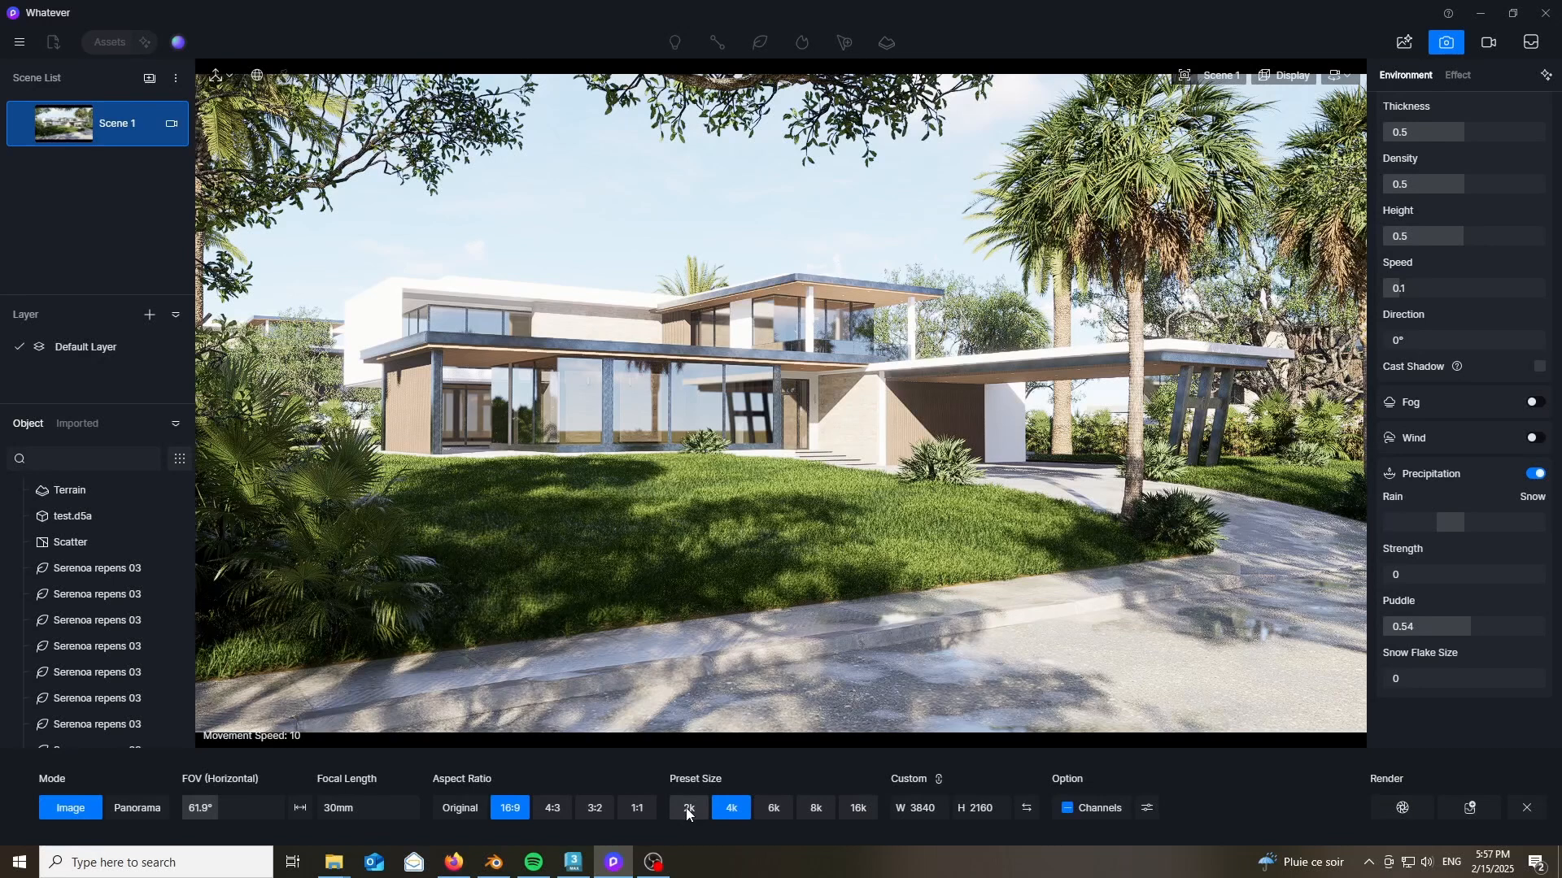
- Render Scene 1 at the 2k preset size as "to enhance" and open the result in AI Post-Processing
click(687, 809)
click(1403, 807)
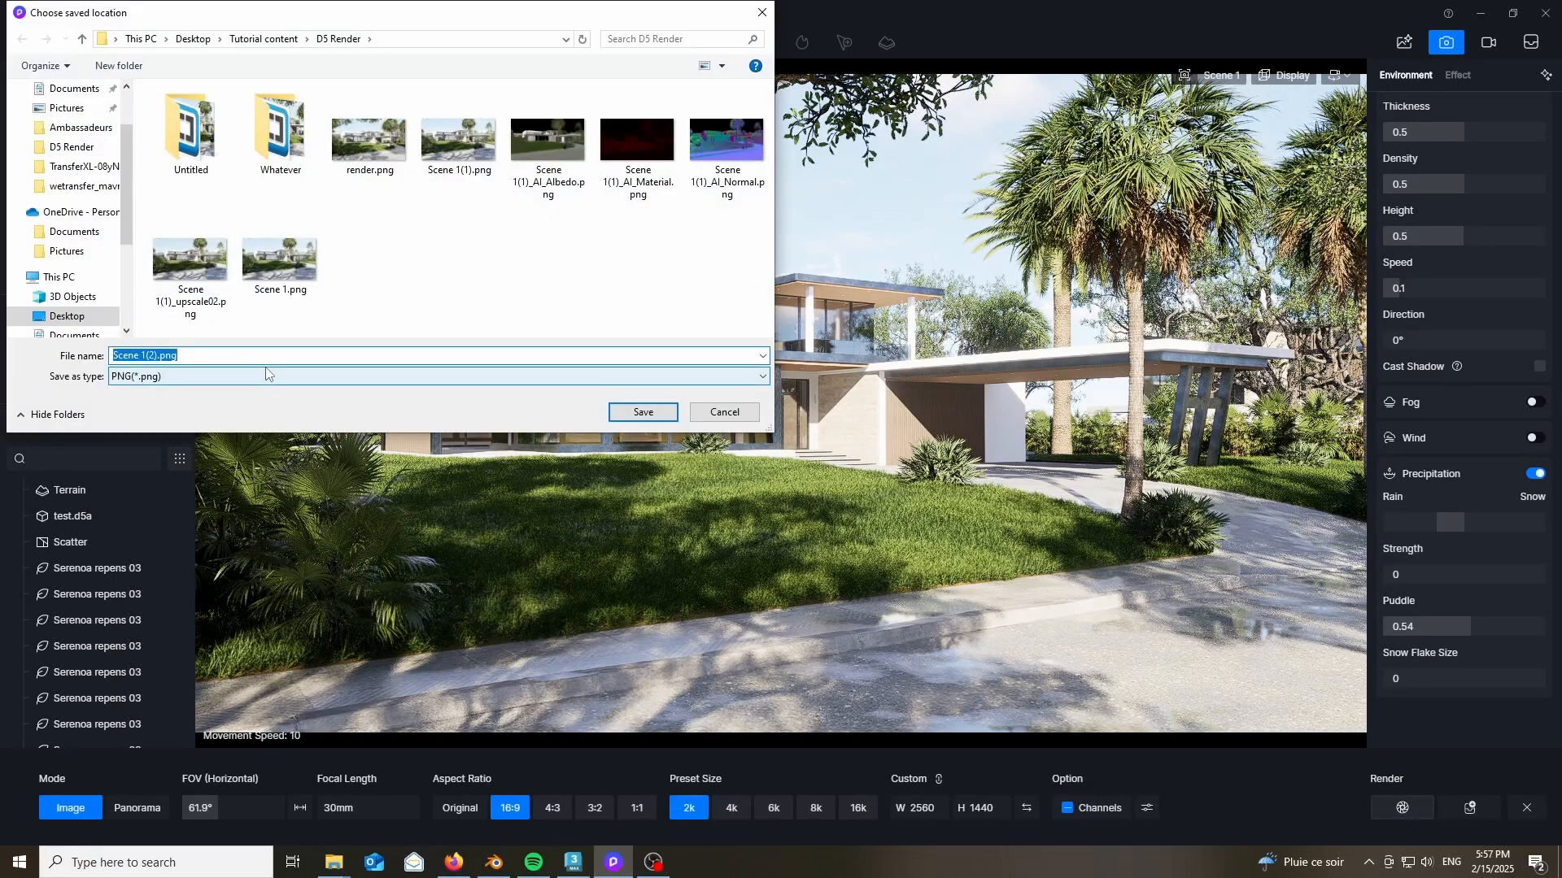
text(to enhance)
key(Return)
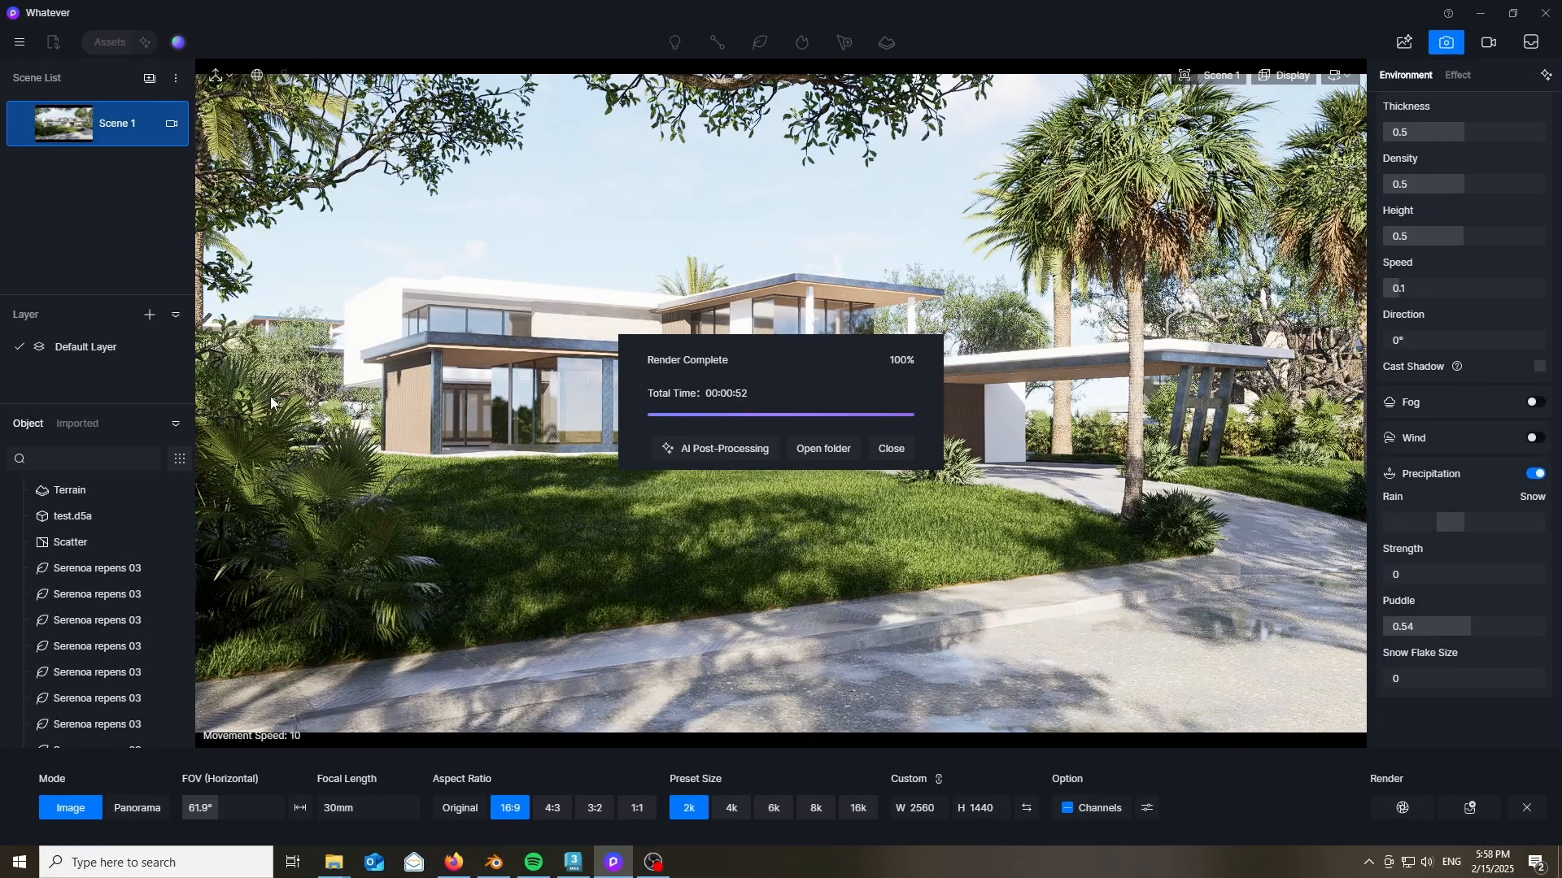
click(719, 452)
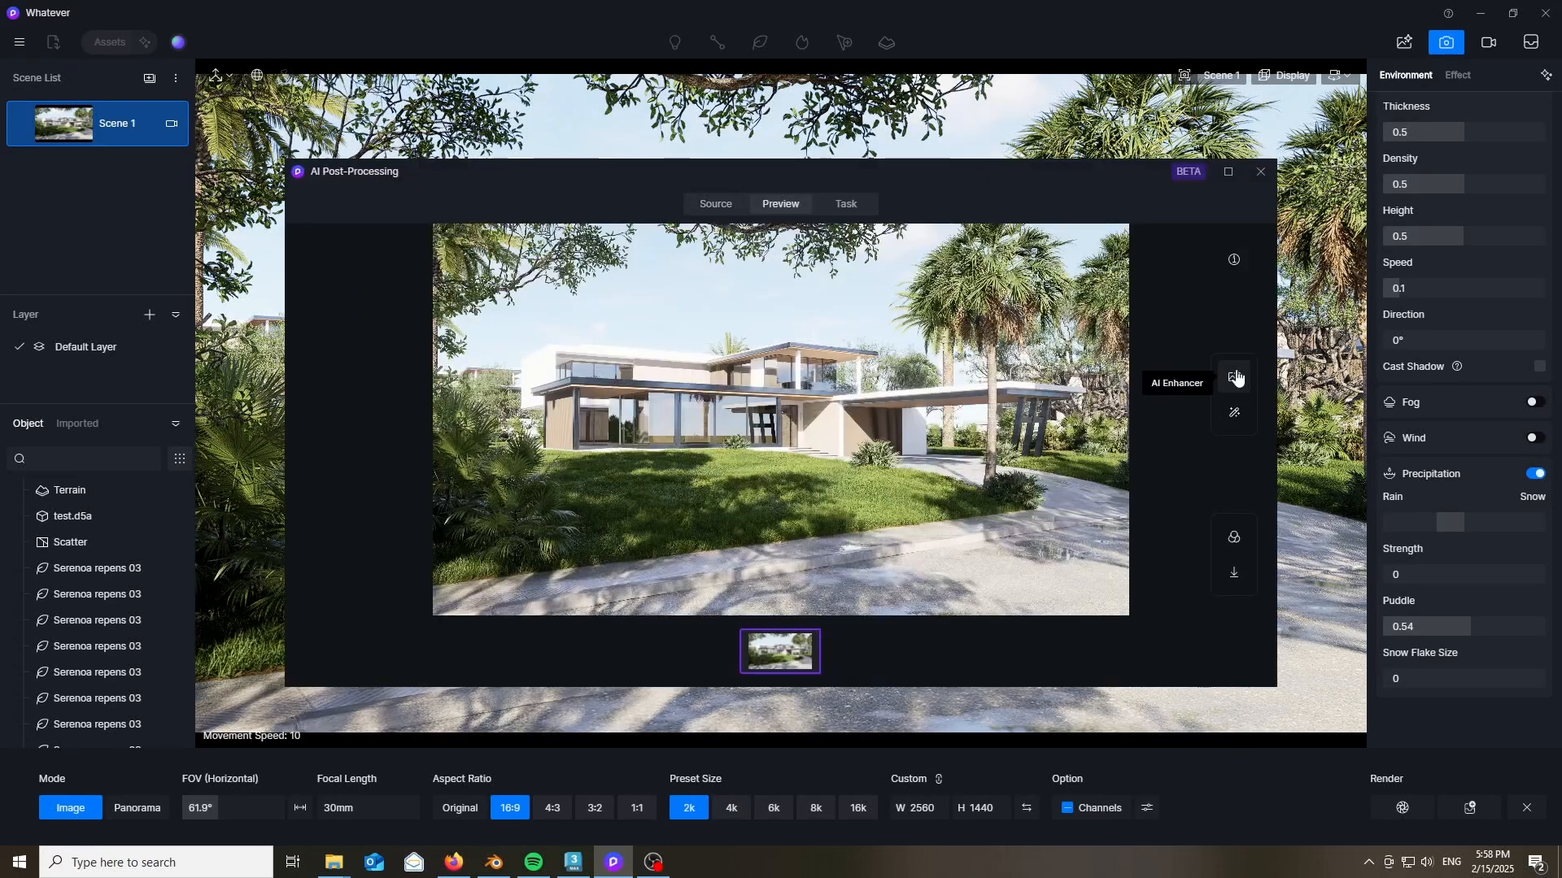
- Run the AI Enhancer on the rendered villa image with an enhancement weight of 0.7 and enlarge the before/after preview to full screen
click(1233, 376)
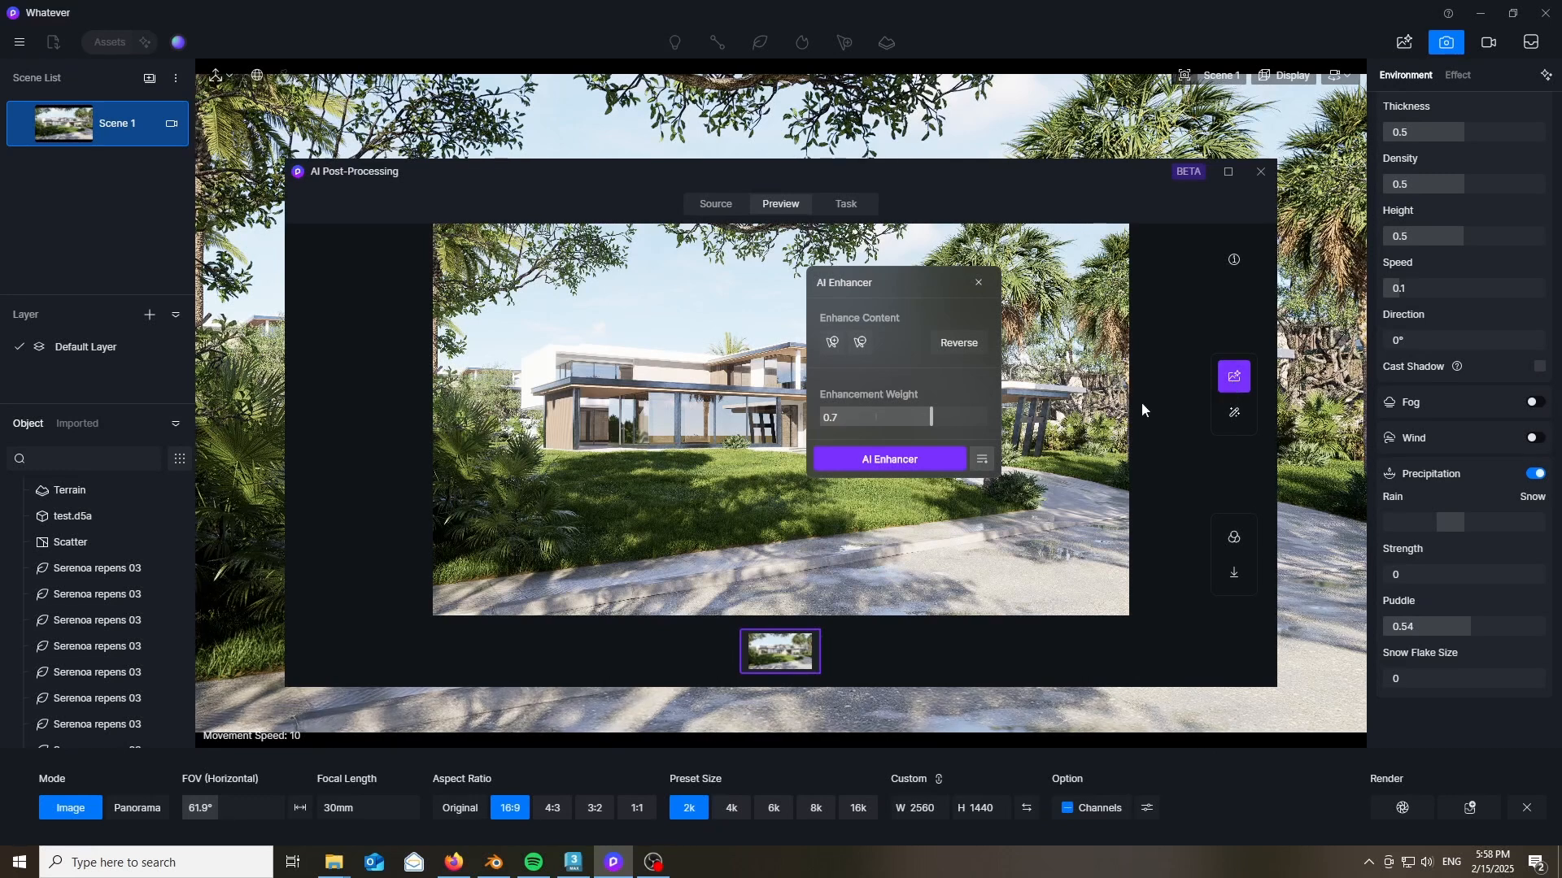
click(895, 460)
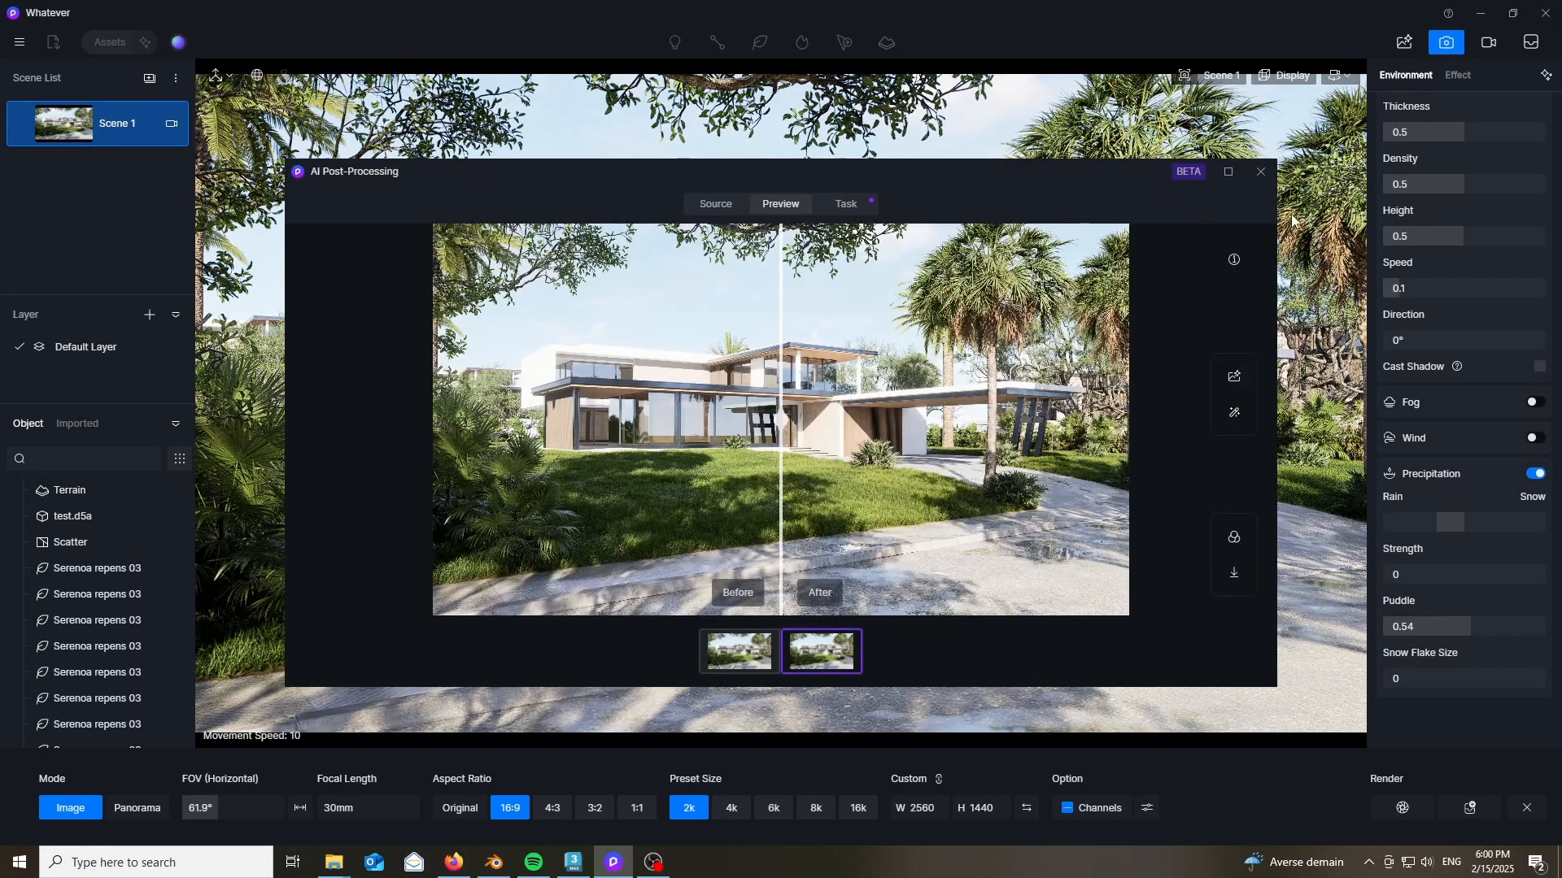
click(1229, 173)
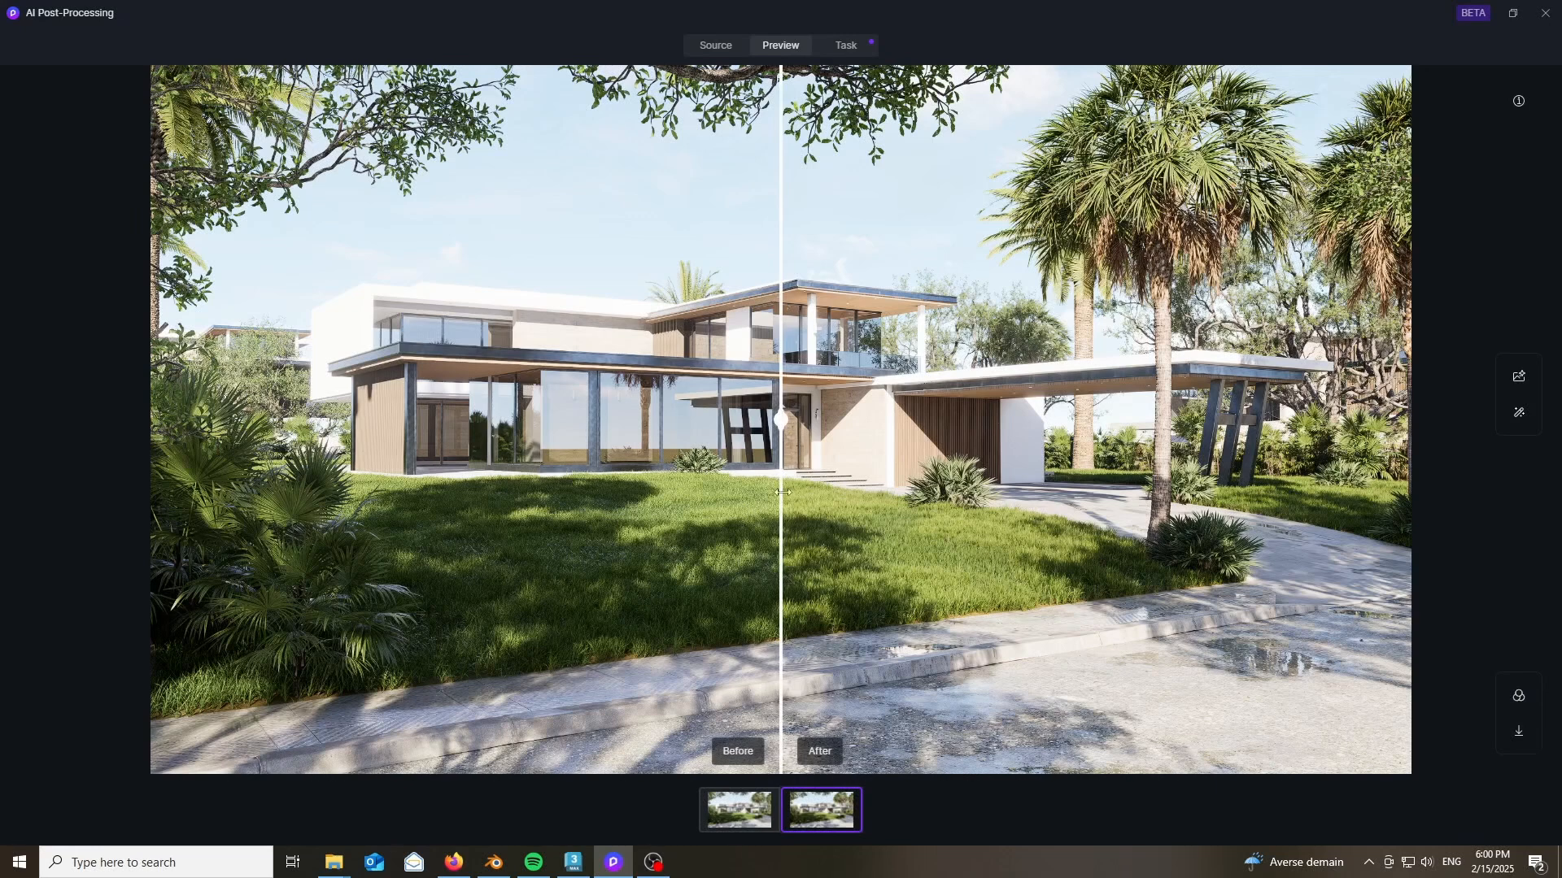
- Compare the original and enhanced render up close on the villa's facade, the curb and the front lawn
drag(792, 442, 418, 455)
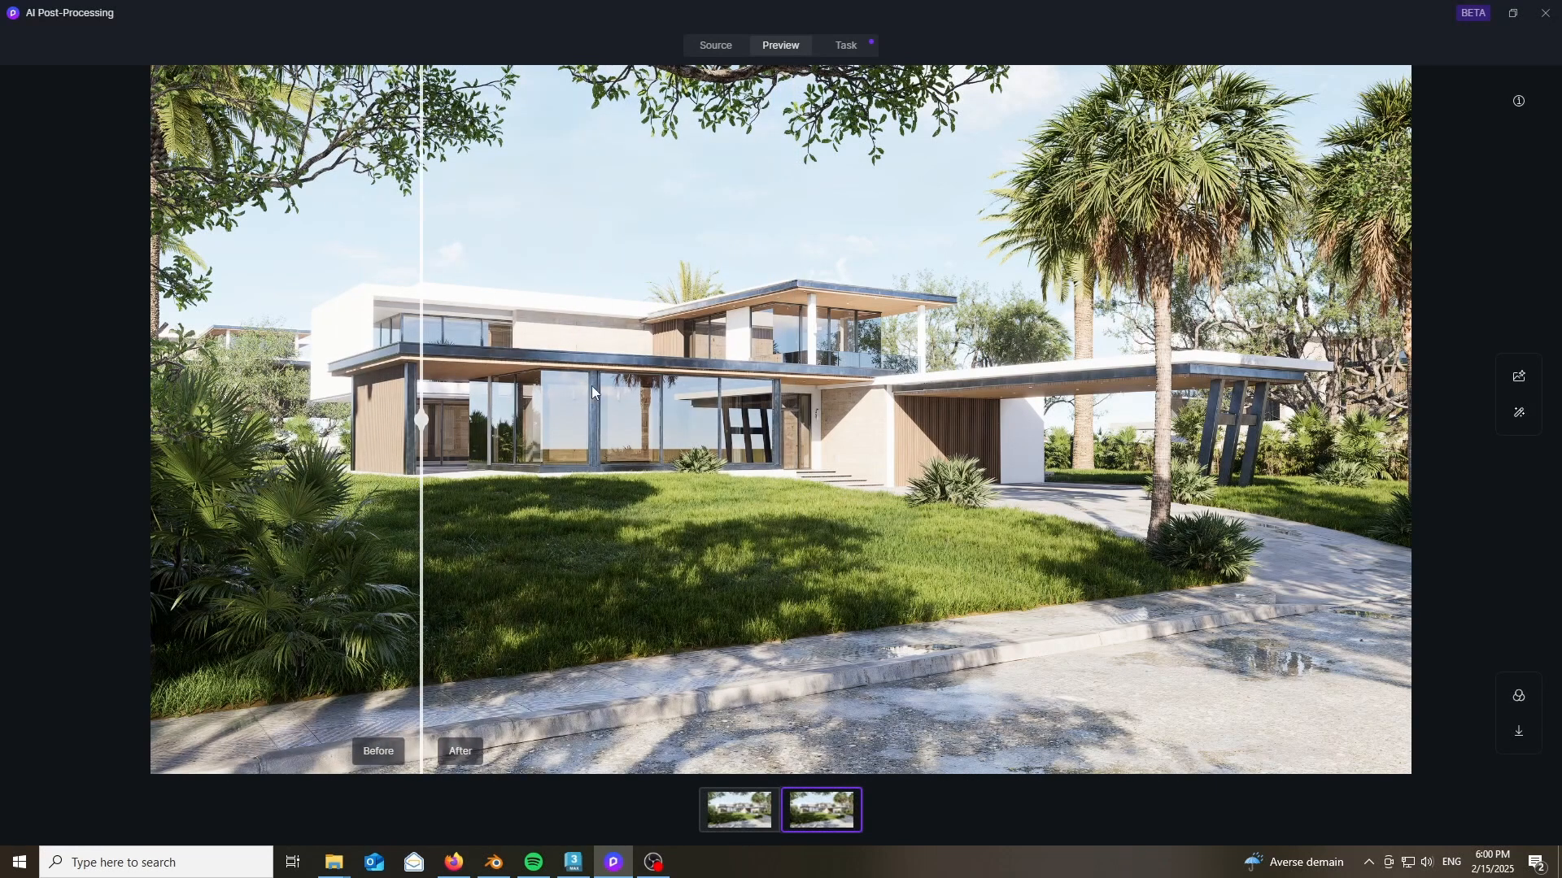
scroll(593, 375, up, 3)
scroll(599, 360, up, 5)
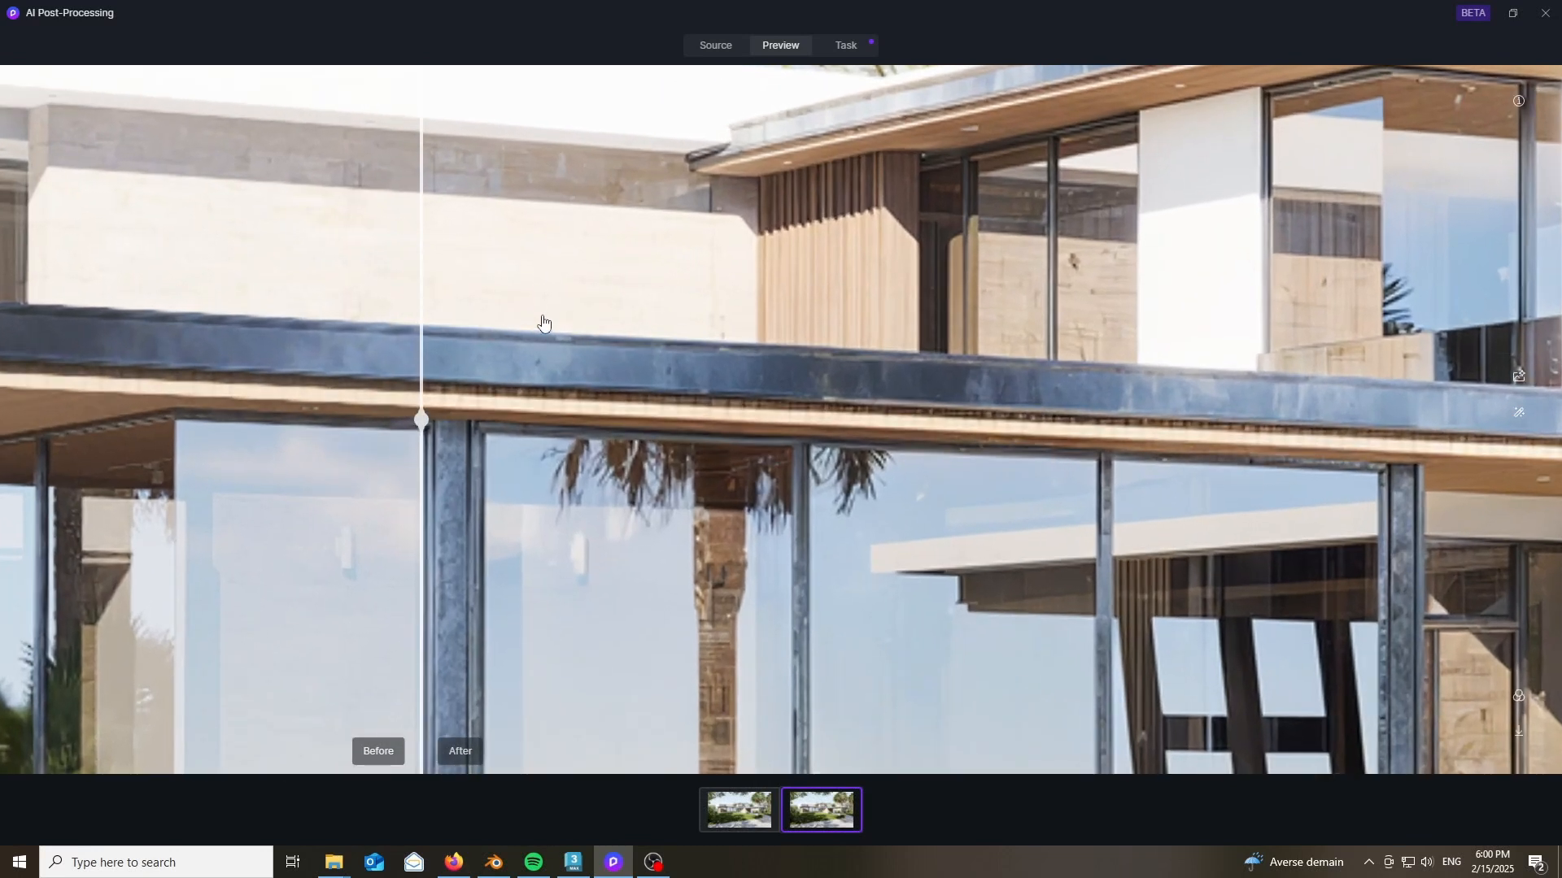
drag(421, 419, 166, 443)
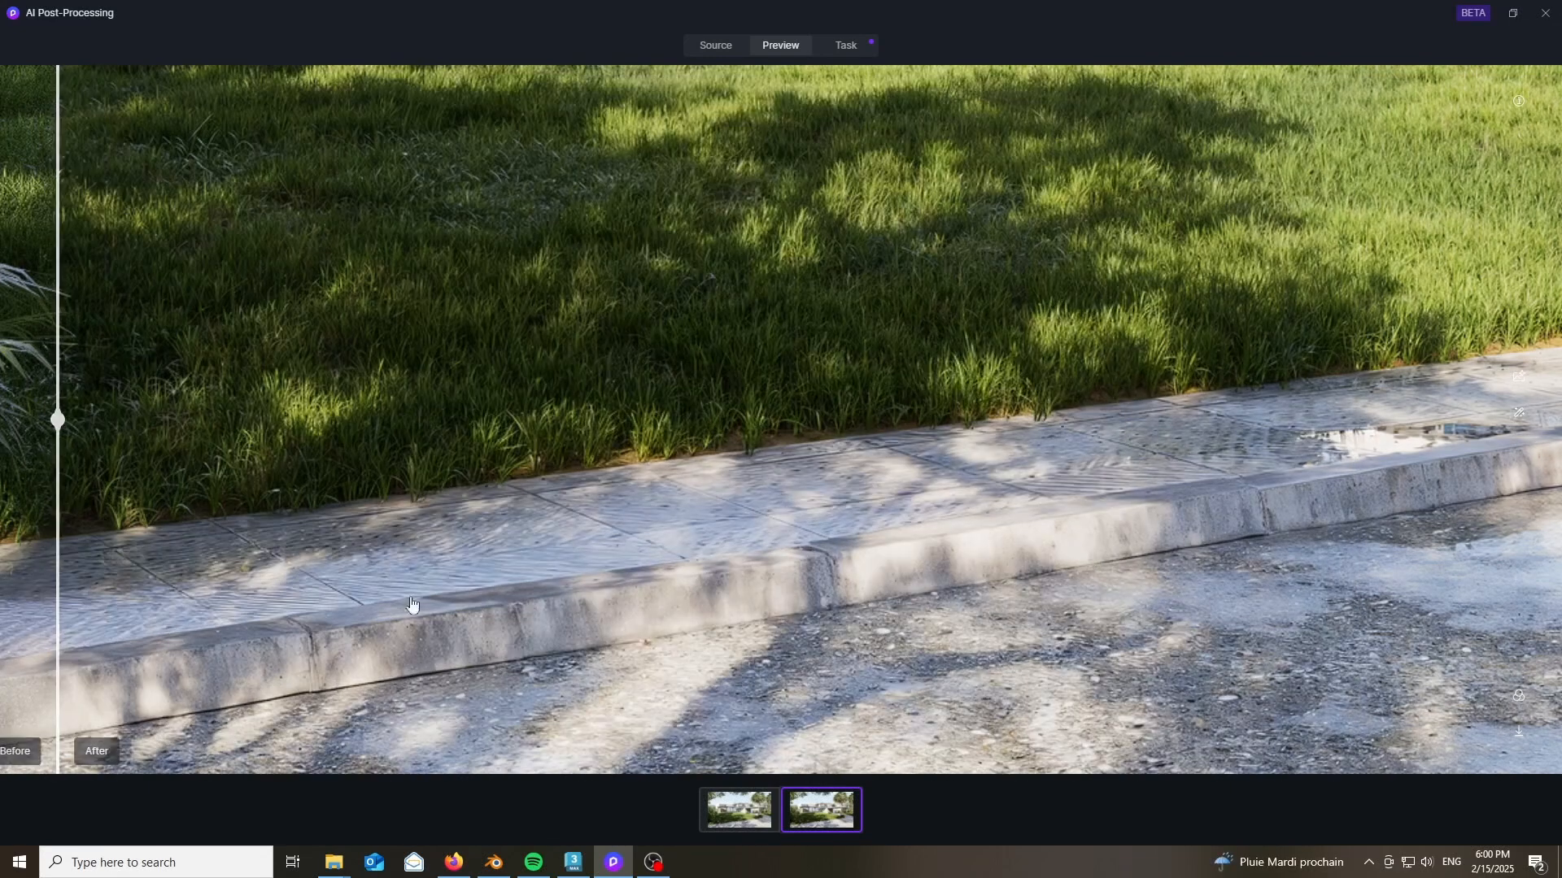
scroll(783, 346, up, 3)
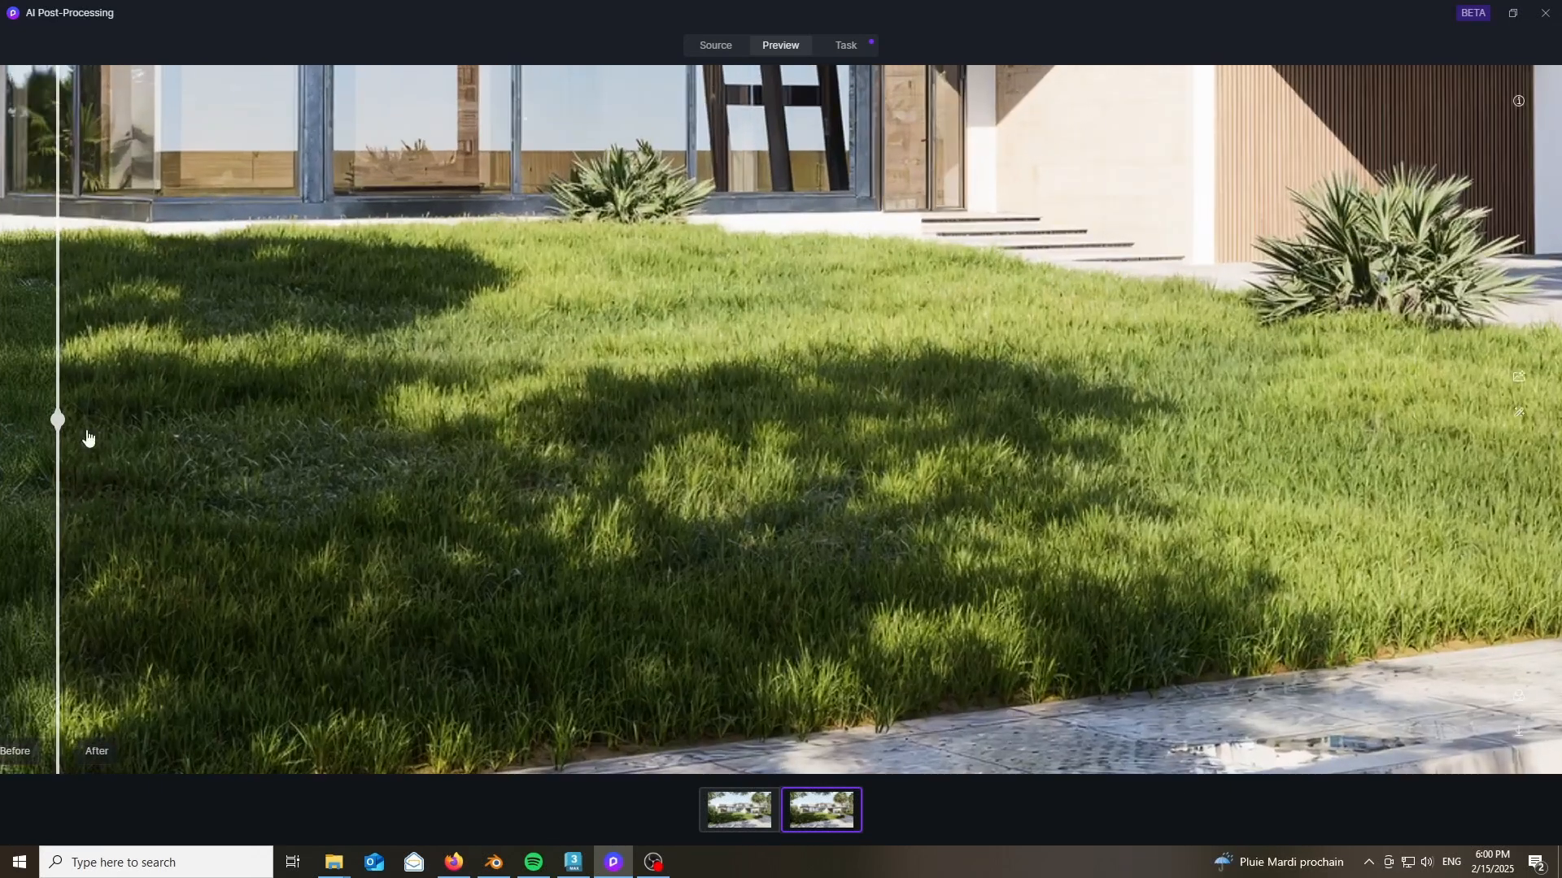
drag(58, 419, 176, 335)
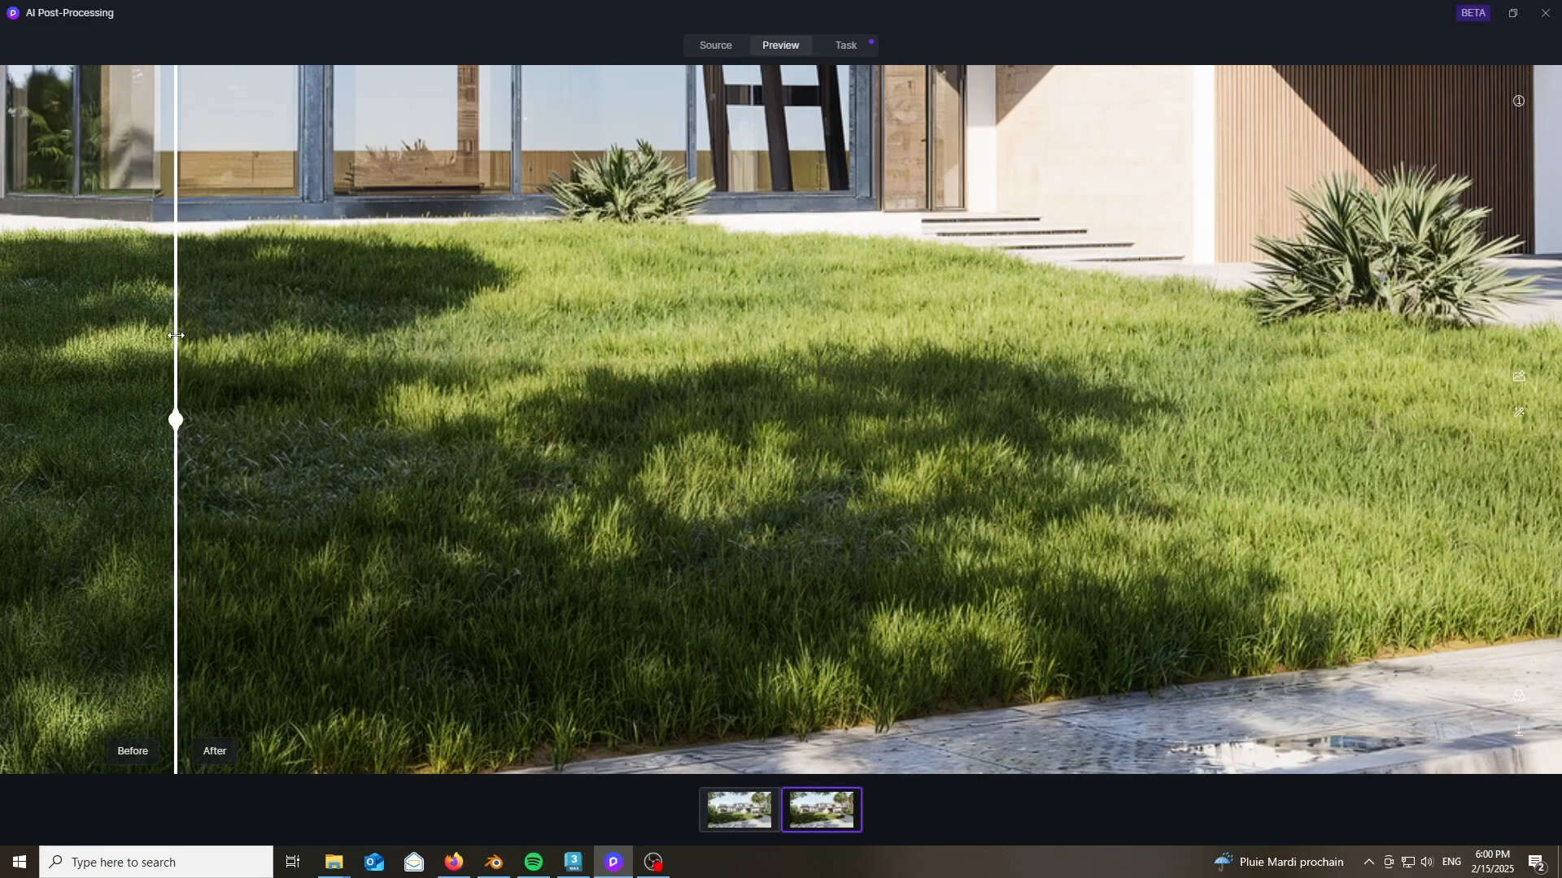
scroll(543, 301, down, 2)
scroll(582, 509, down, 2)
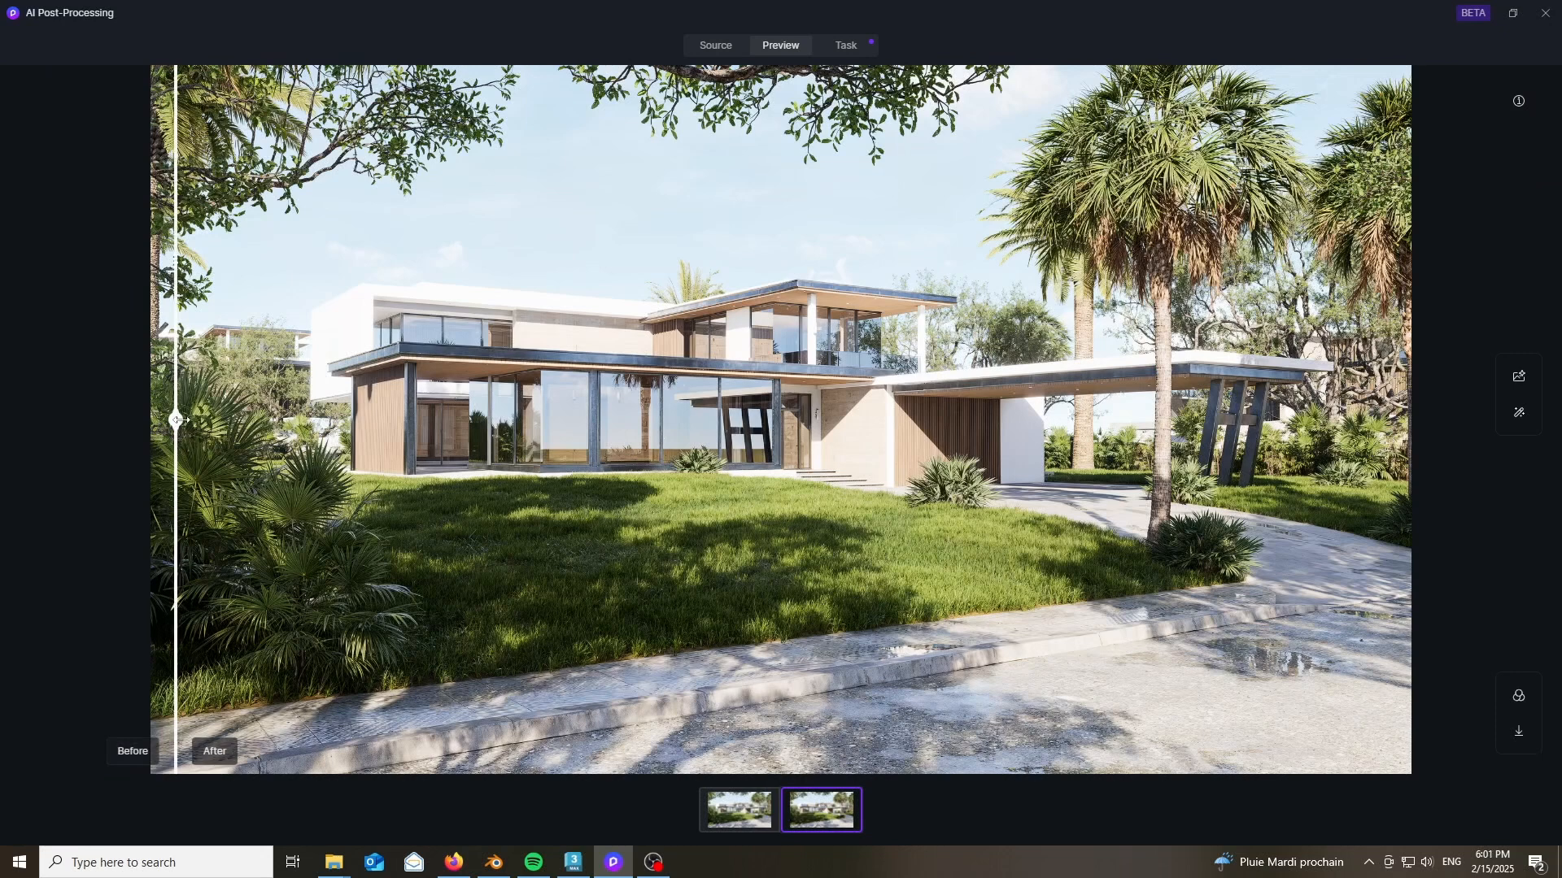
- Examine the palm plants and grass beside the villa in close-up, sweeping the before/after divider across them
drag(175, 517, 221, 521)
scroll(266, 614, up, 4)
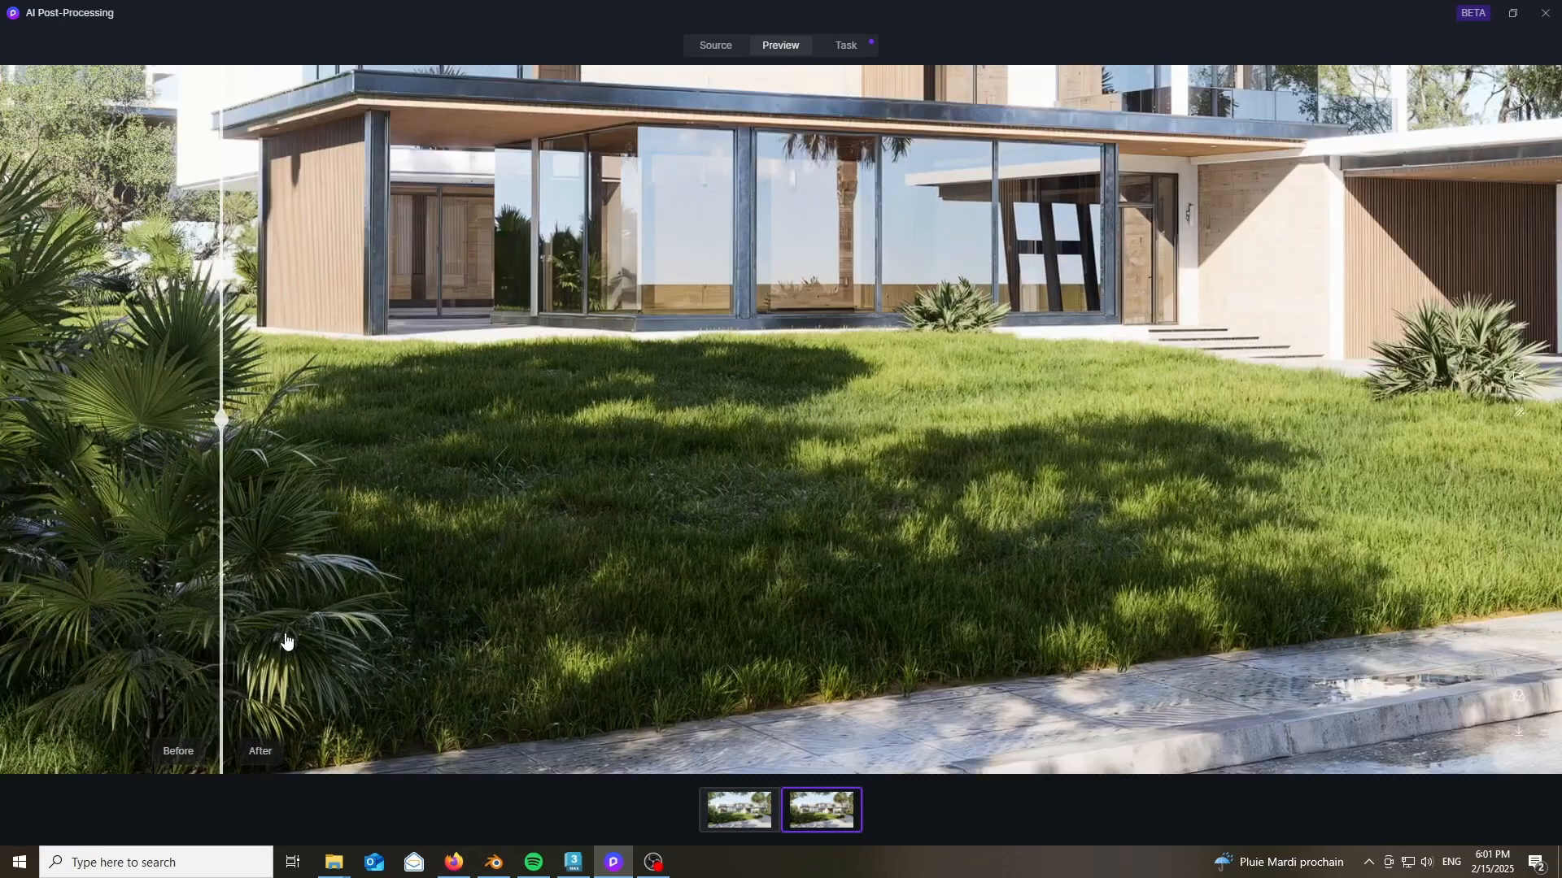
scroll(753, 626, down, 2)
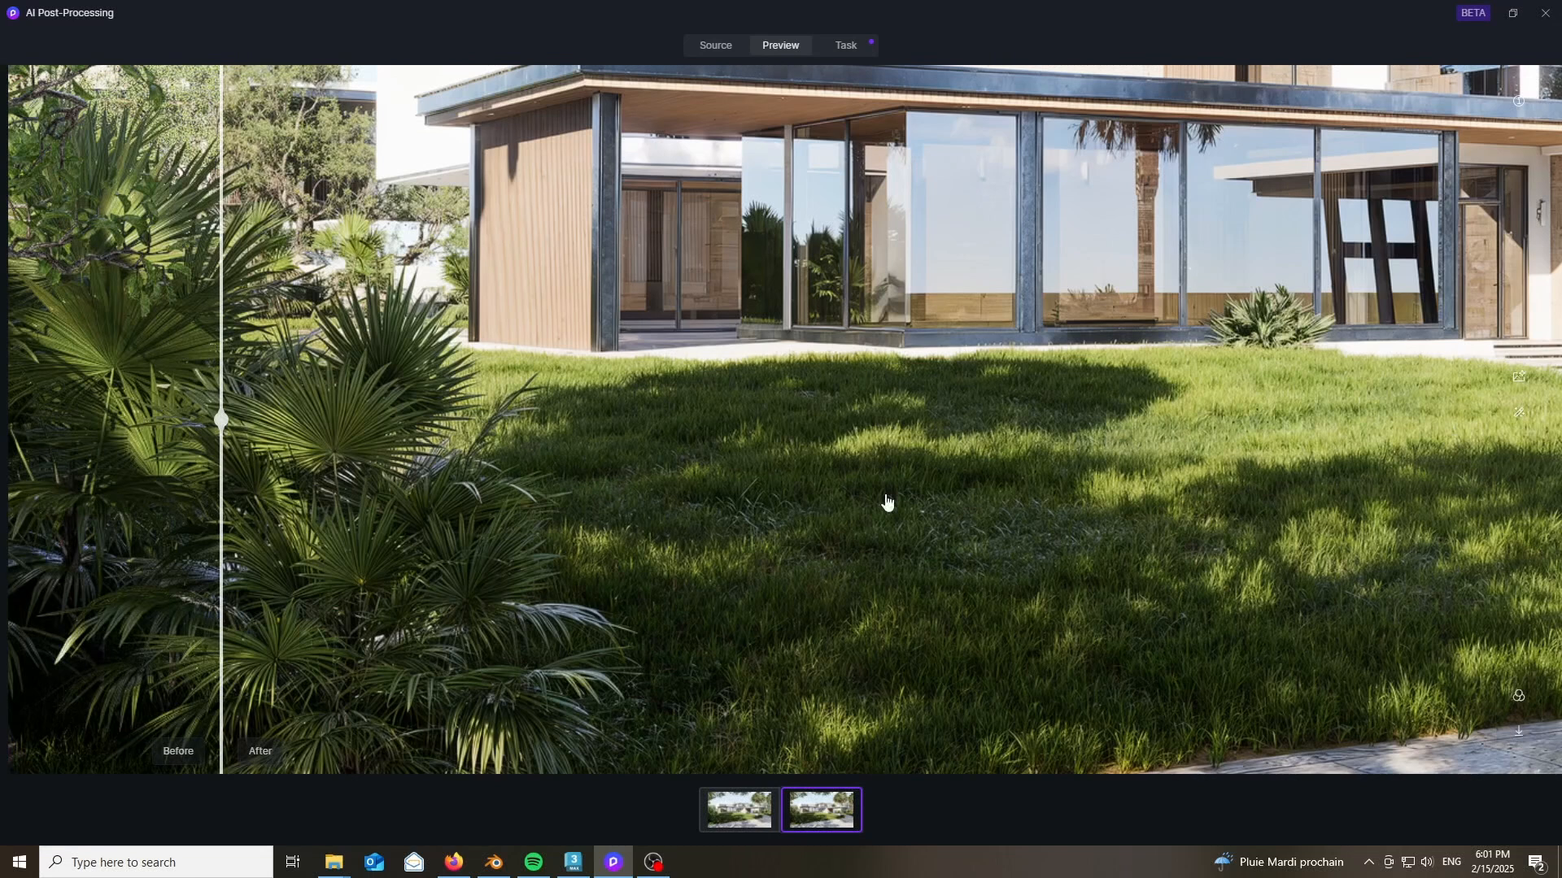
mouse_move(219, 419)
mouse_down()
mouse_move(11, 418)
mouse_move(816, 418)
mouse_move(221, 419)
mouse_up()
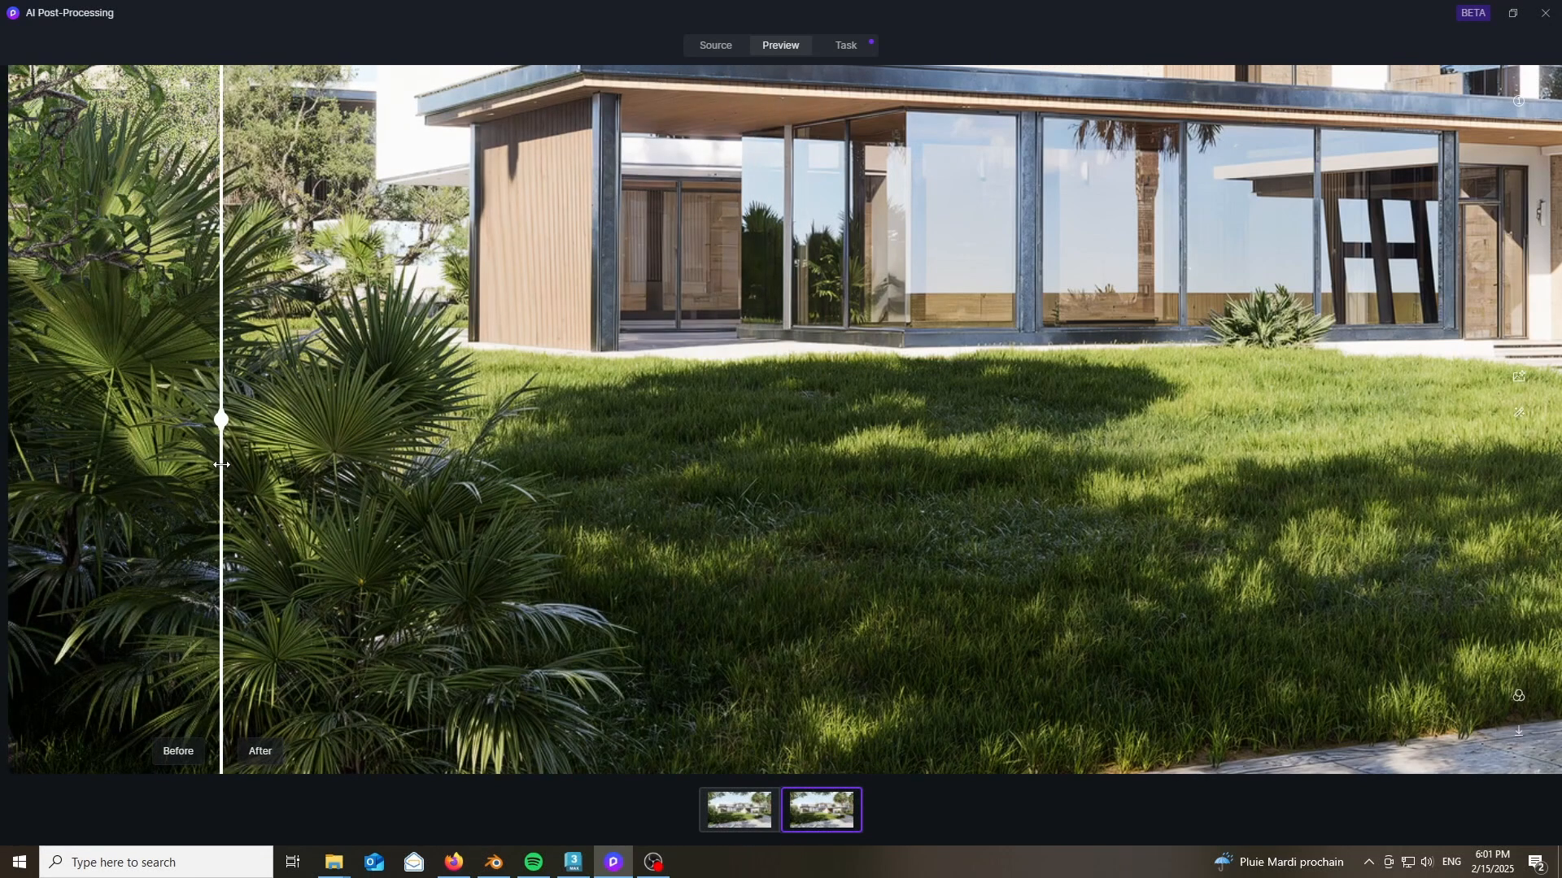
drag(221, 465, 142, 449)
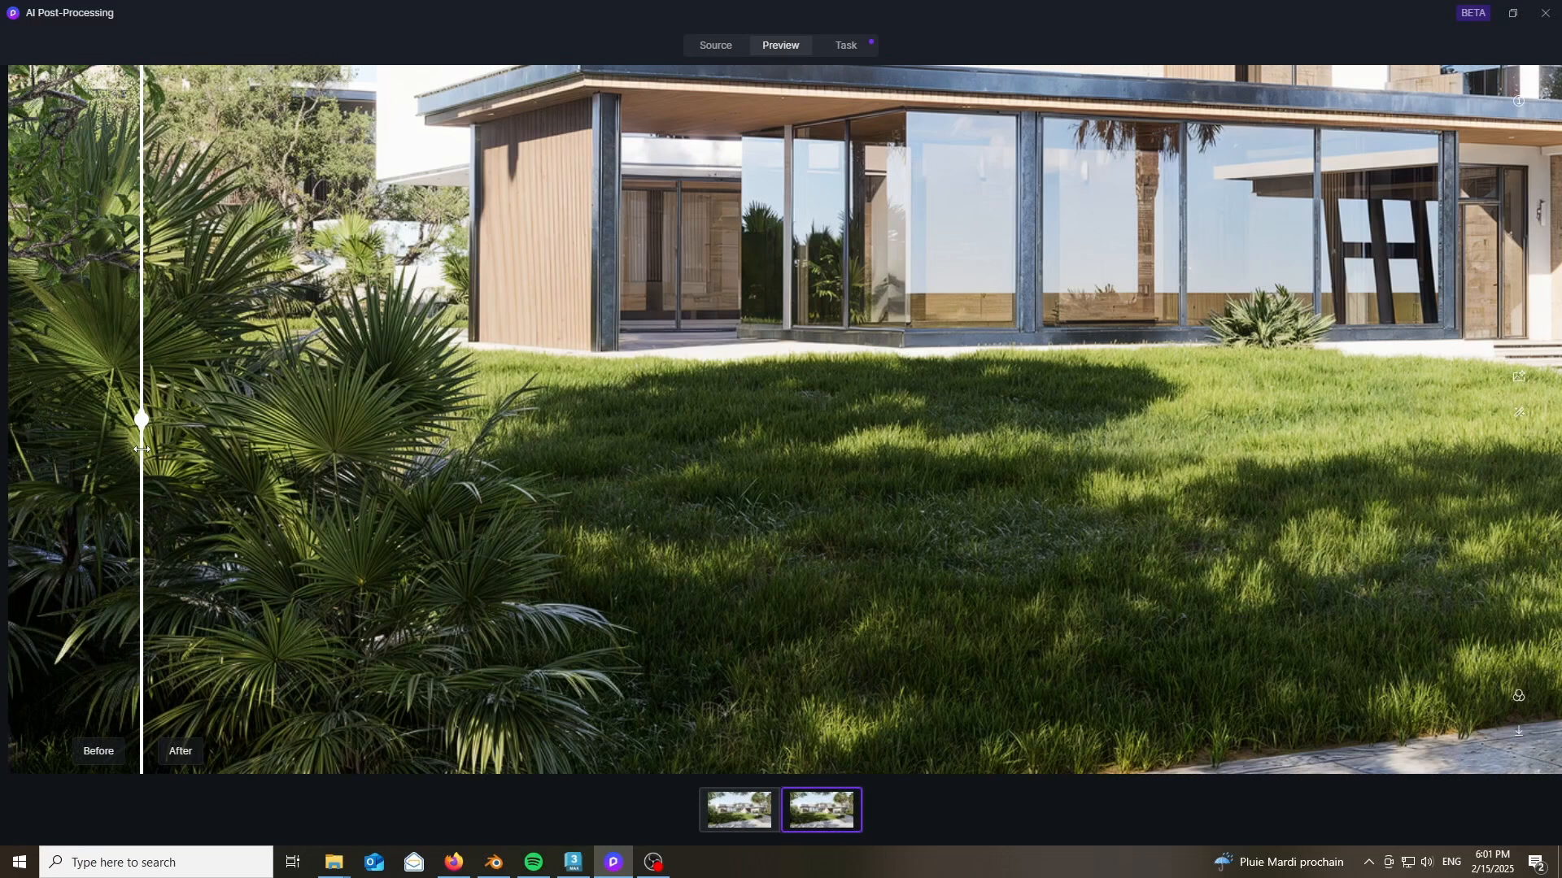
drag(141, 449, 737, 406)
drag(221, 439, 1154, 464)
- Compare the original and enhanced versions across the whole image using the before/after divider
scroll(532, 485, down, 5)
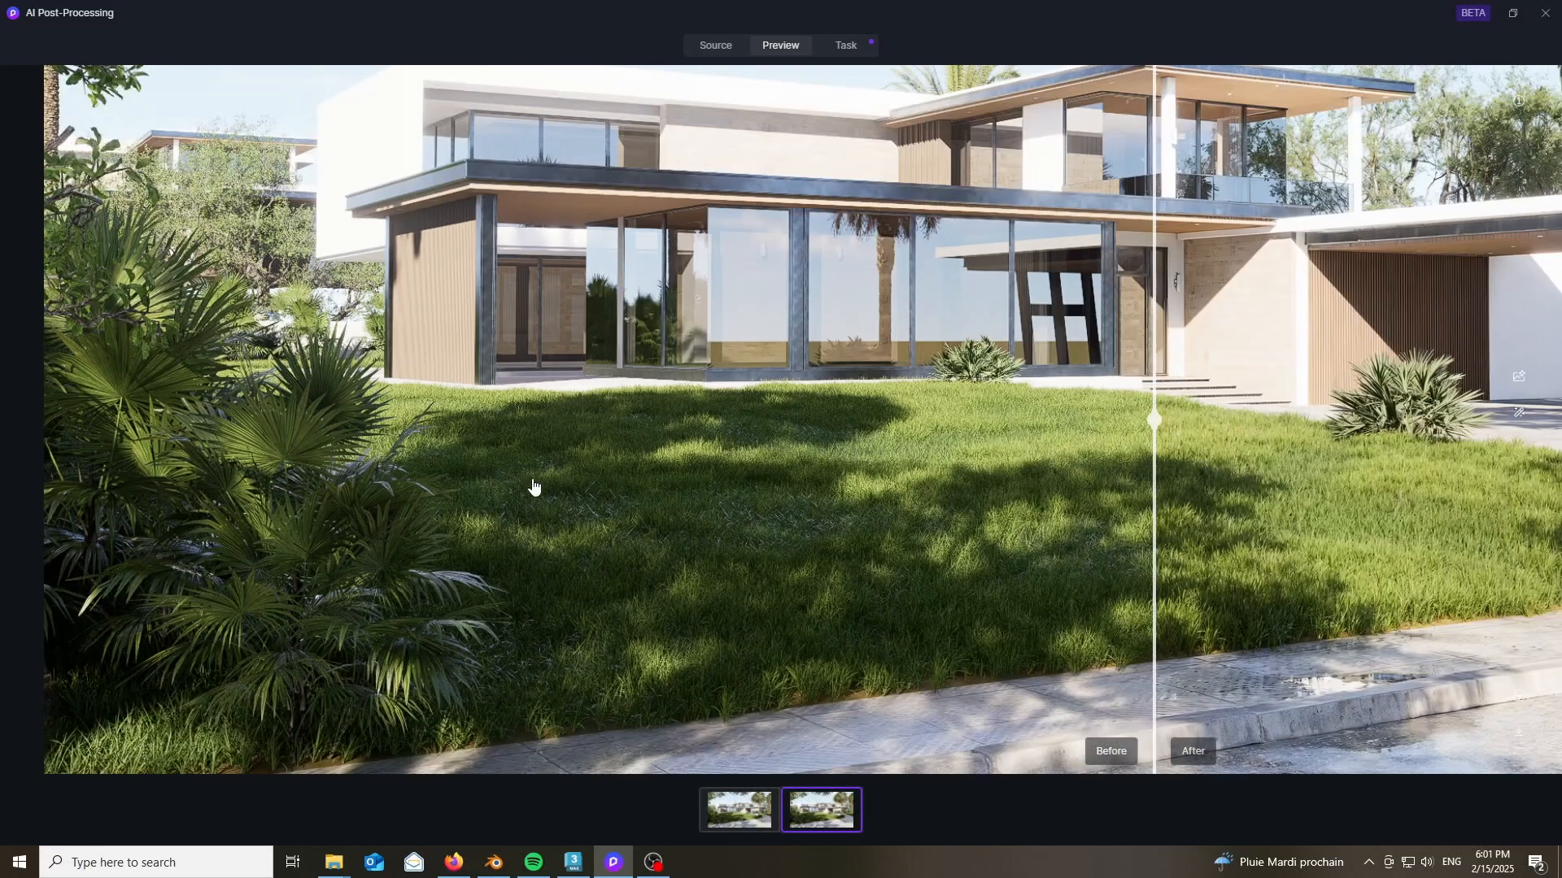
scroll(890, 505, down, 2)
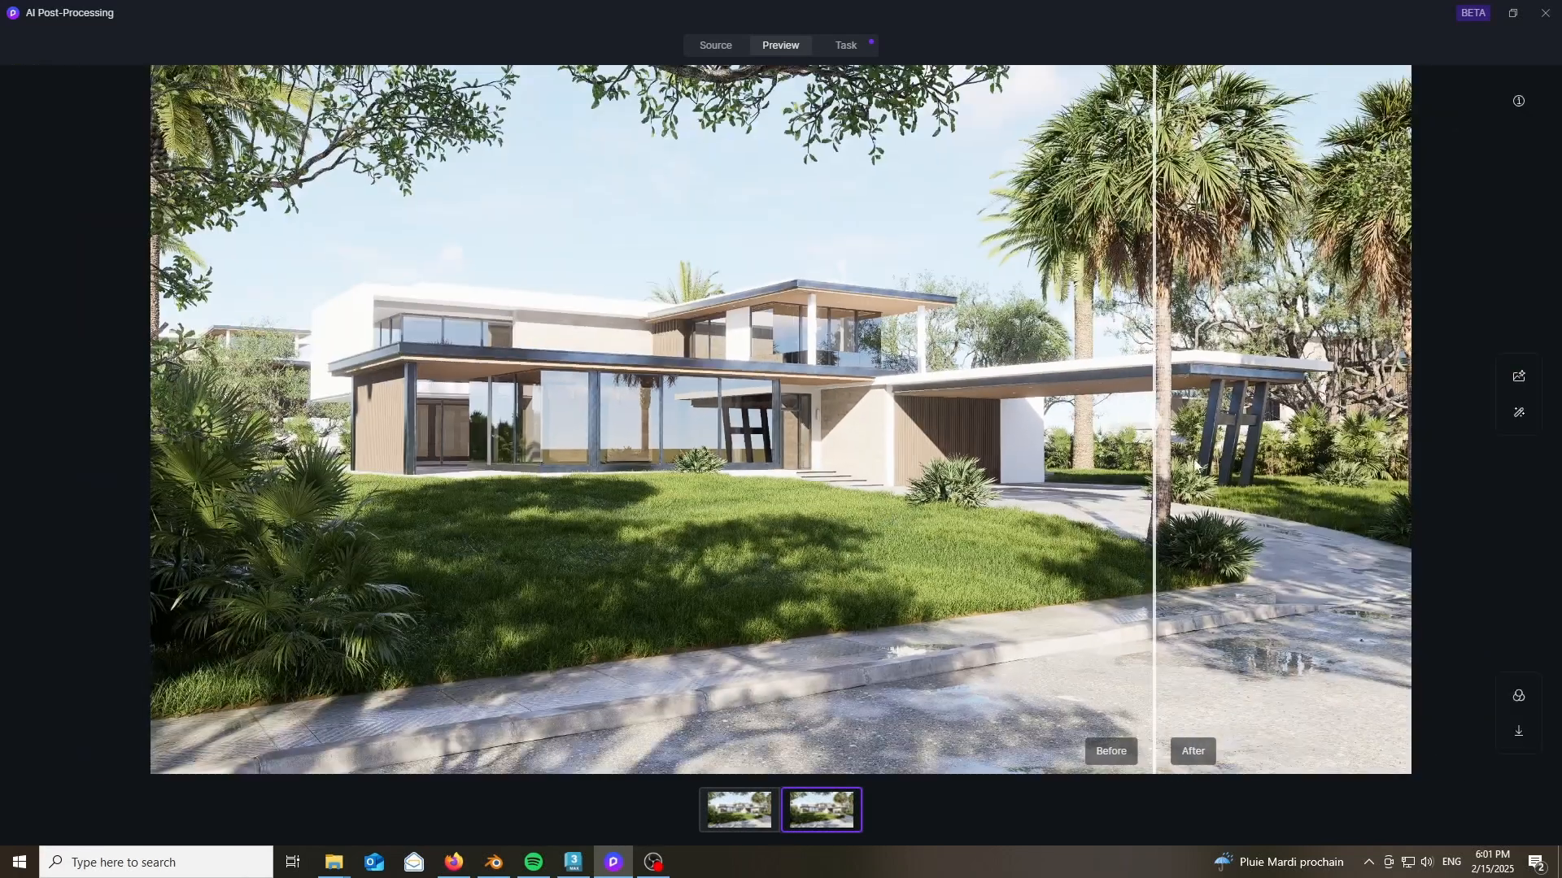
drag(1154, 419, 1016, 421)
drag(1307, 420, 768, 374)
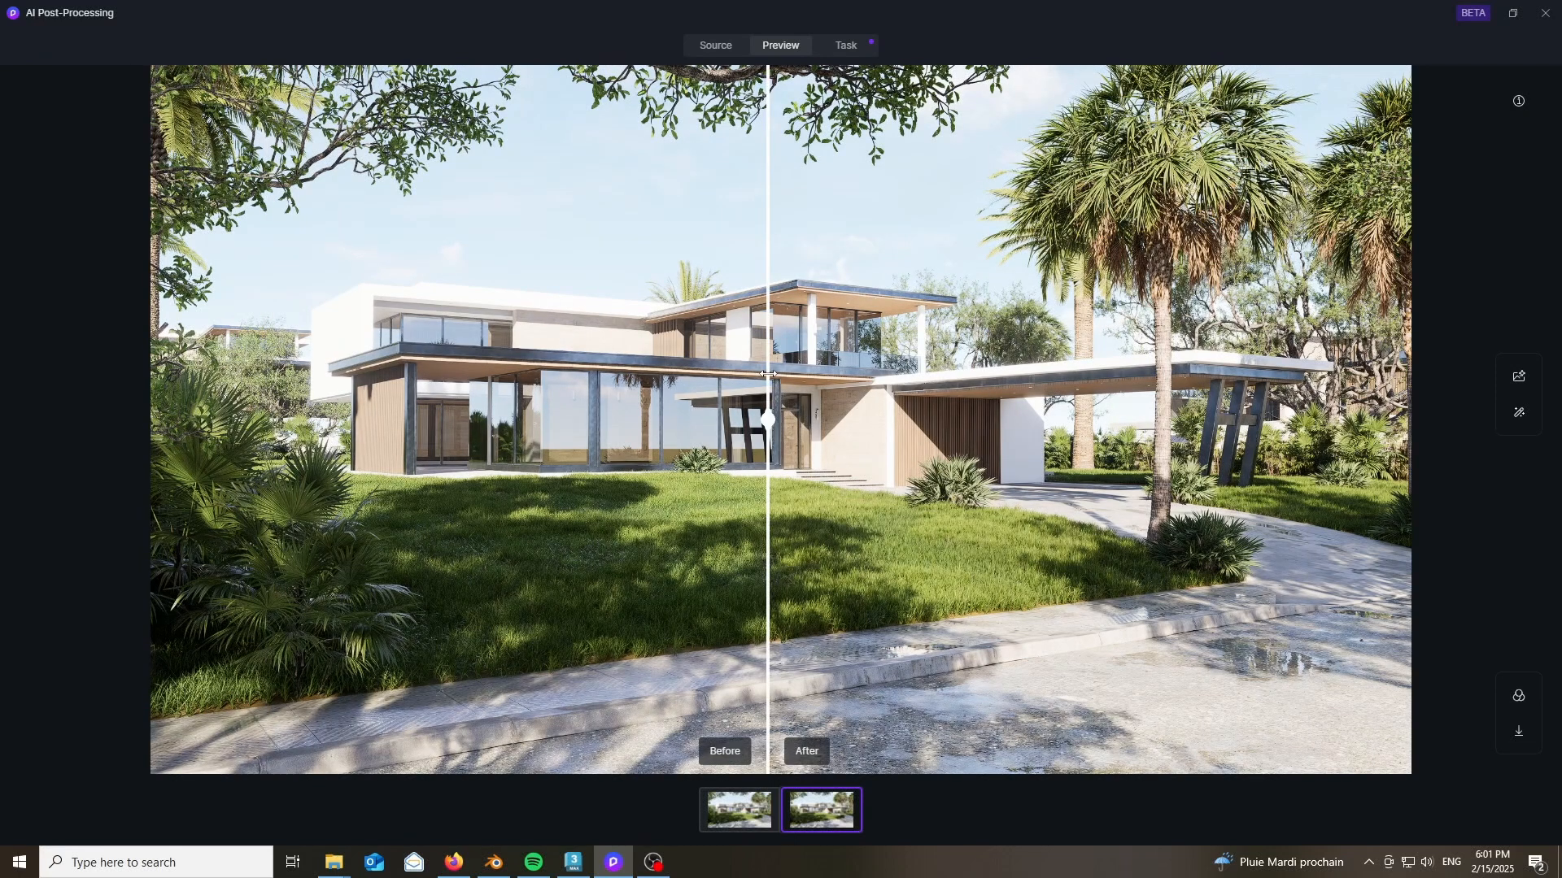
drag(768, 374, 170, 387)
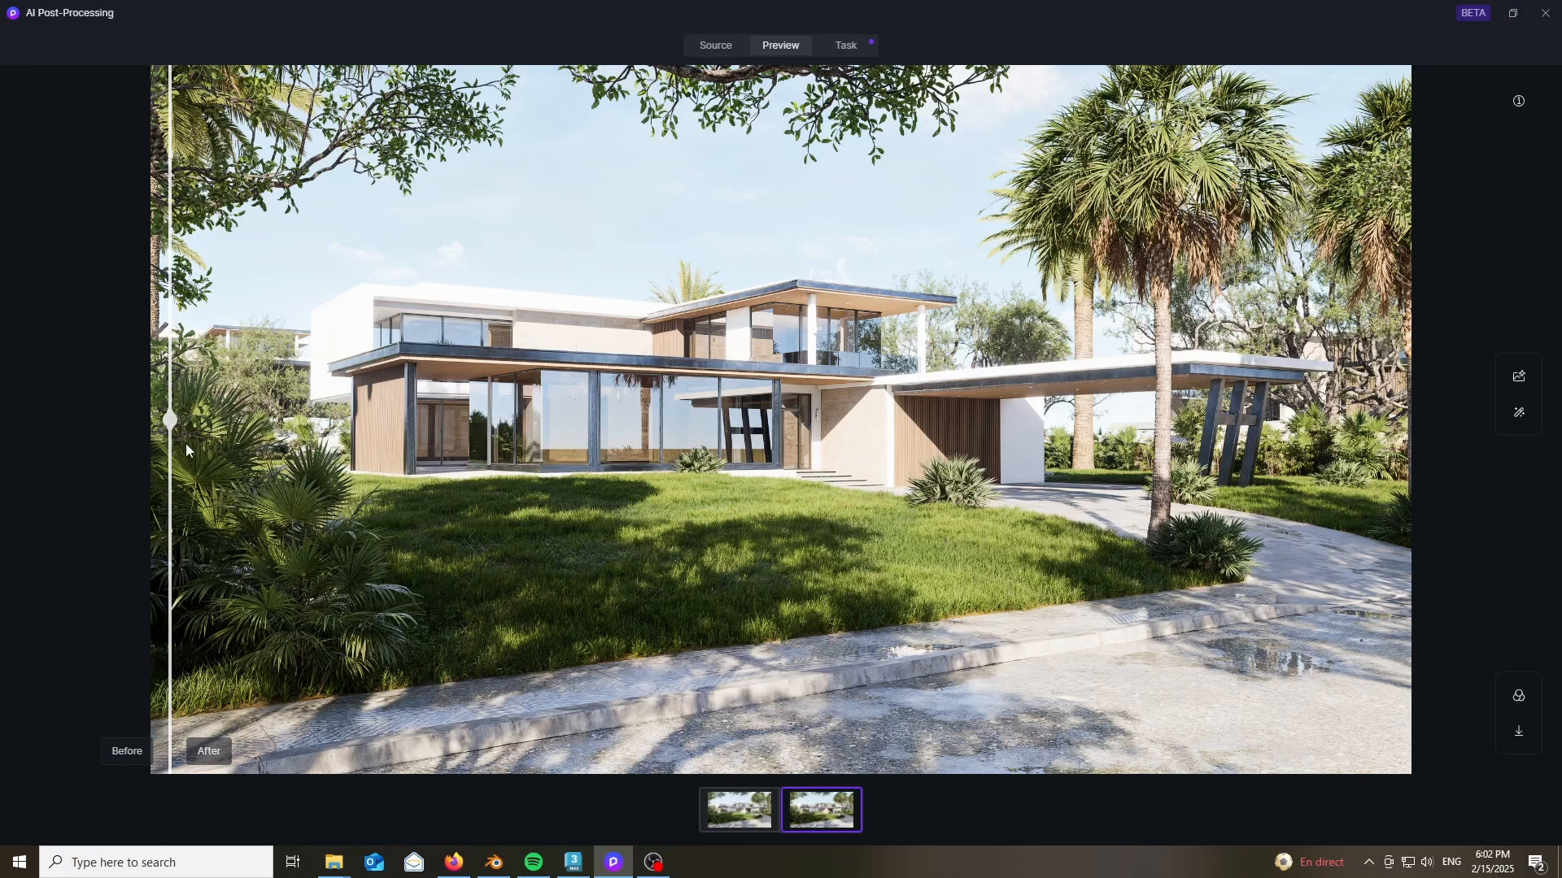
drag(170, 456, 210, 418)
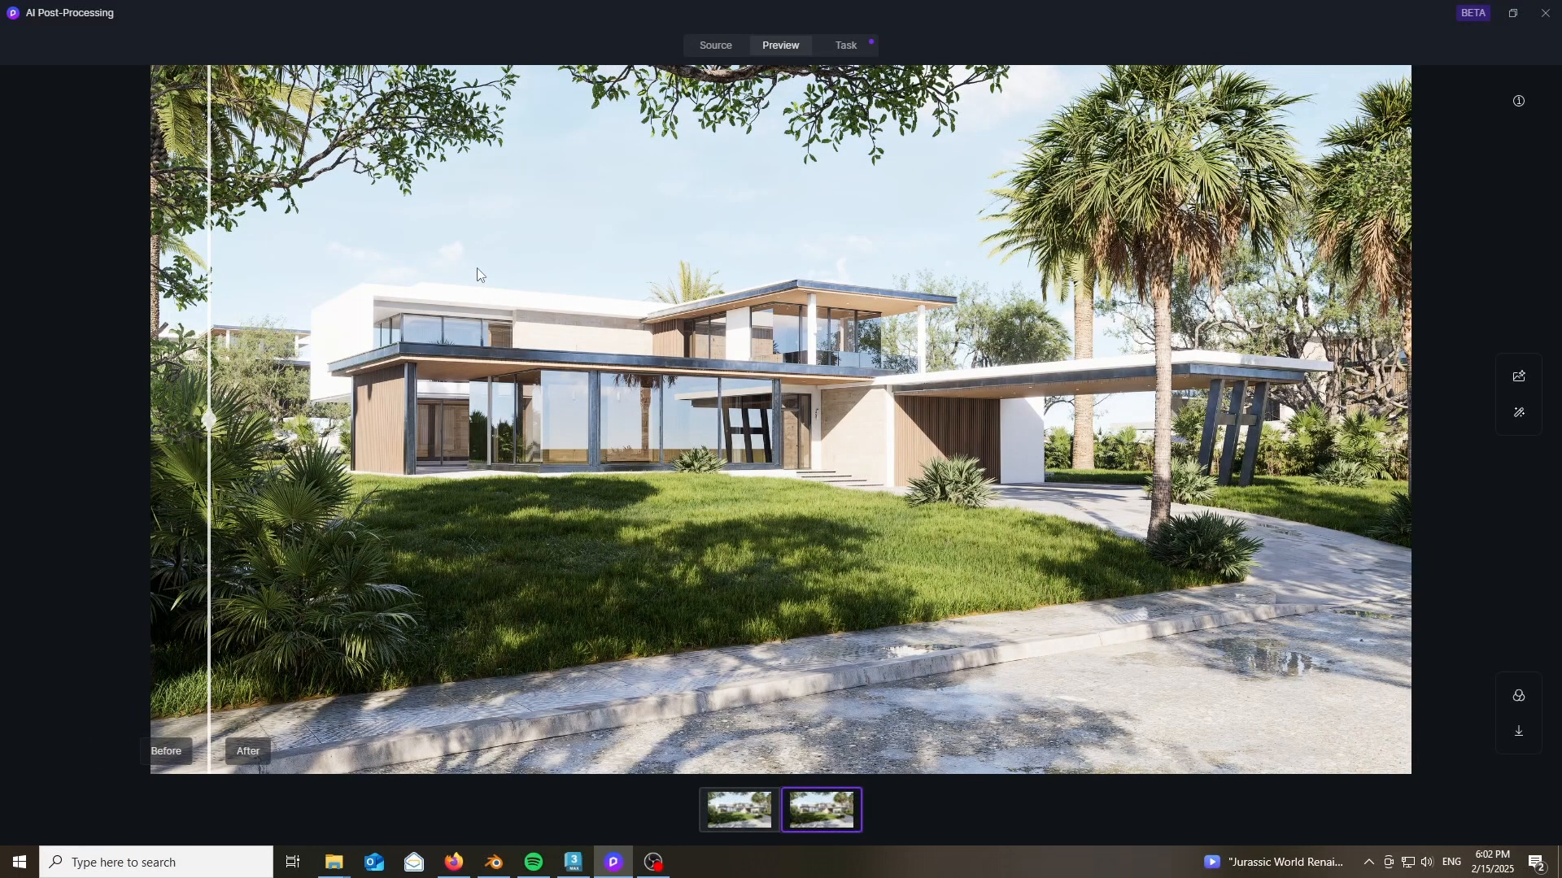